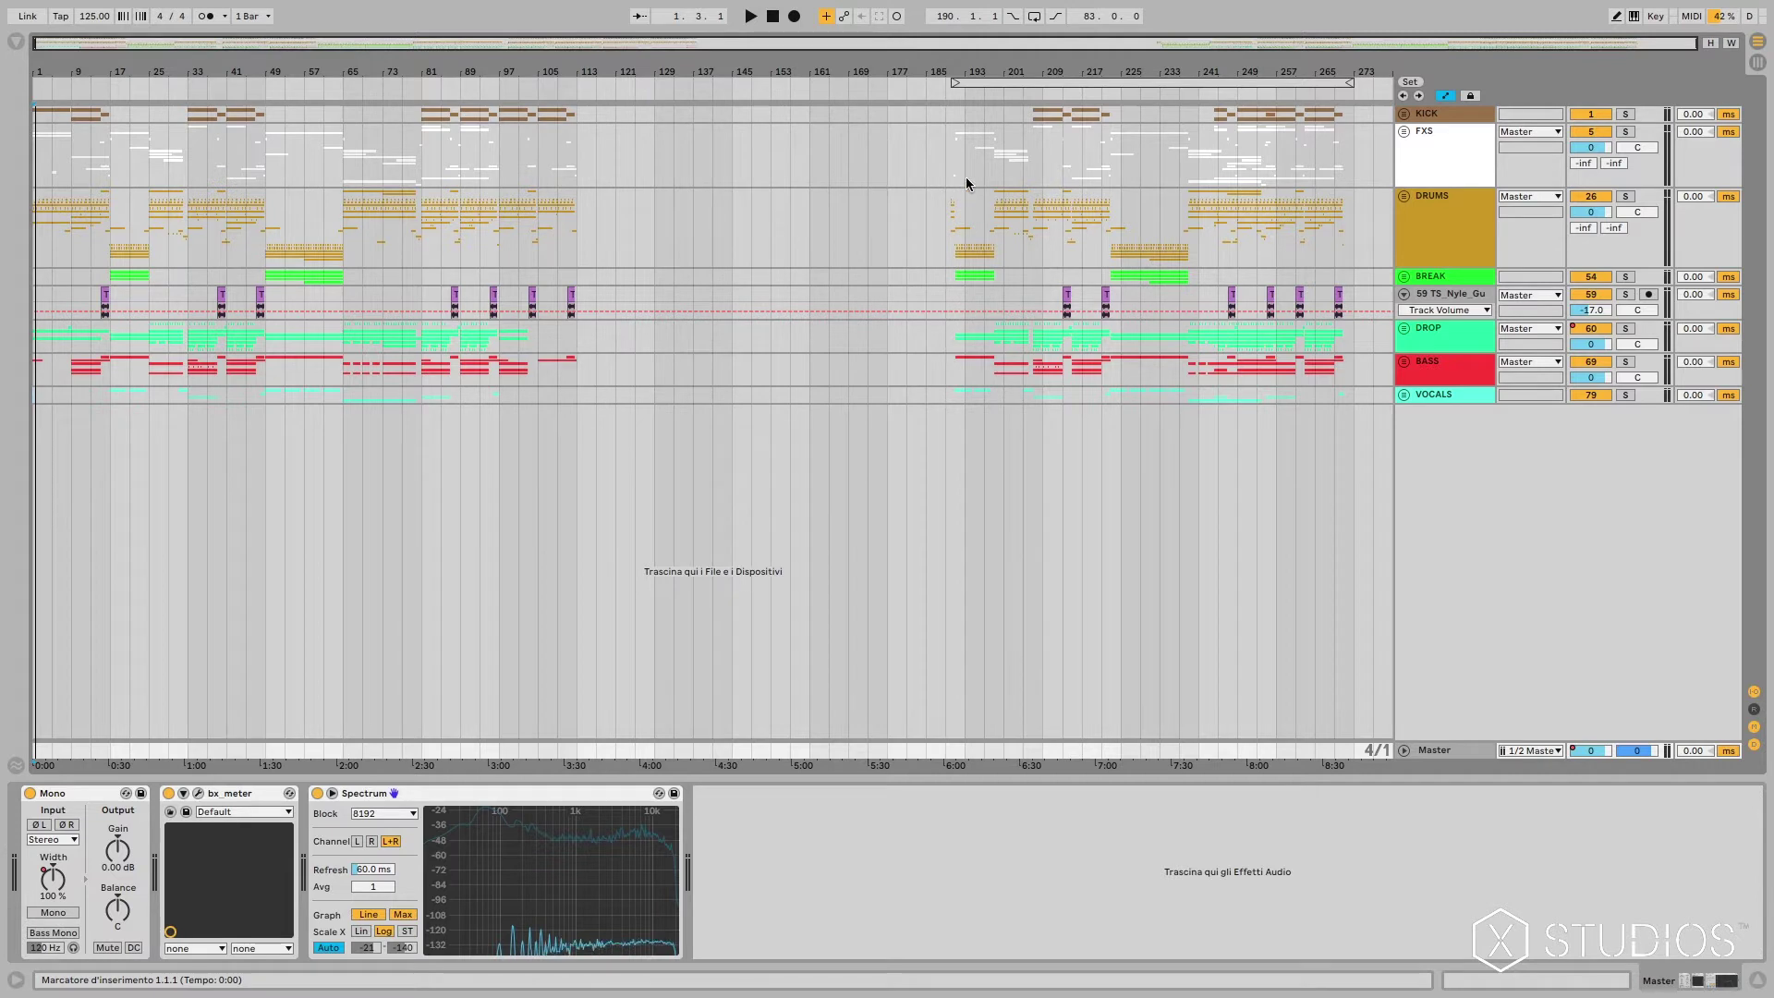
# Step: Unfold the DRUMS group to look at its tracks, and fold it again
pyautogui.moveTo(1008, 49); pyautogui.dragTo(1541, 214)
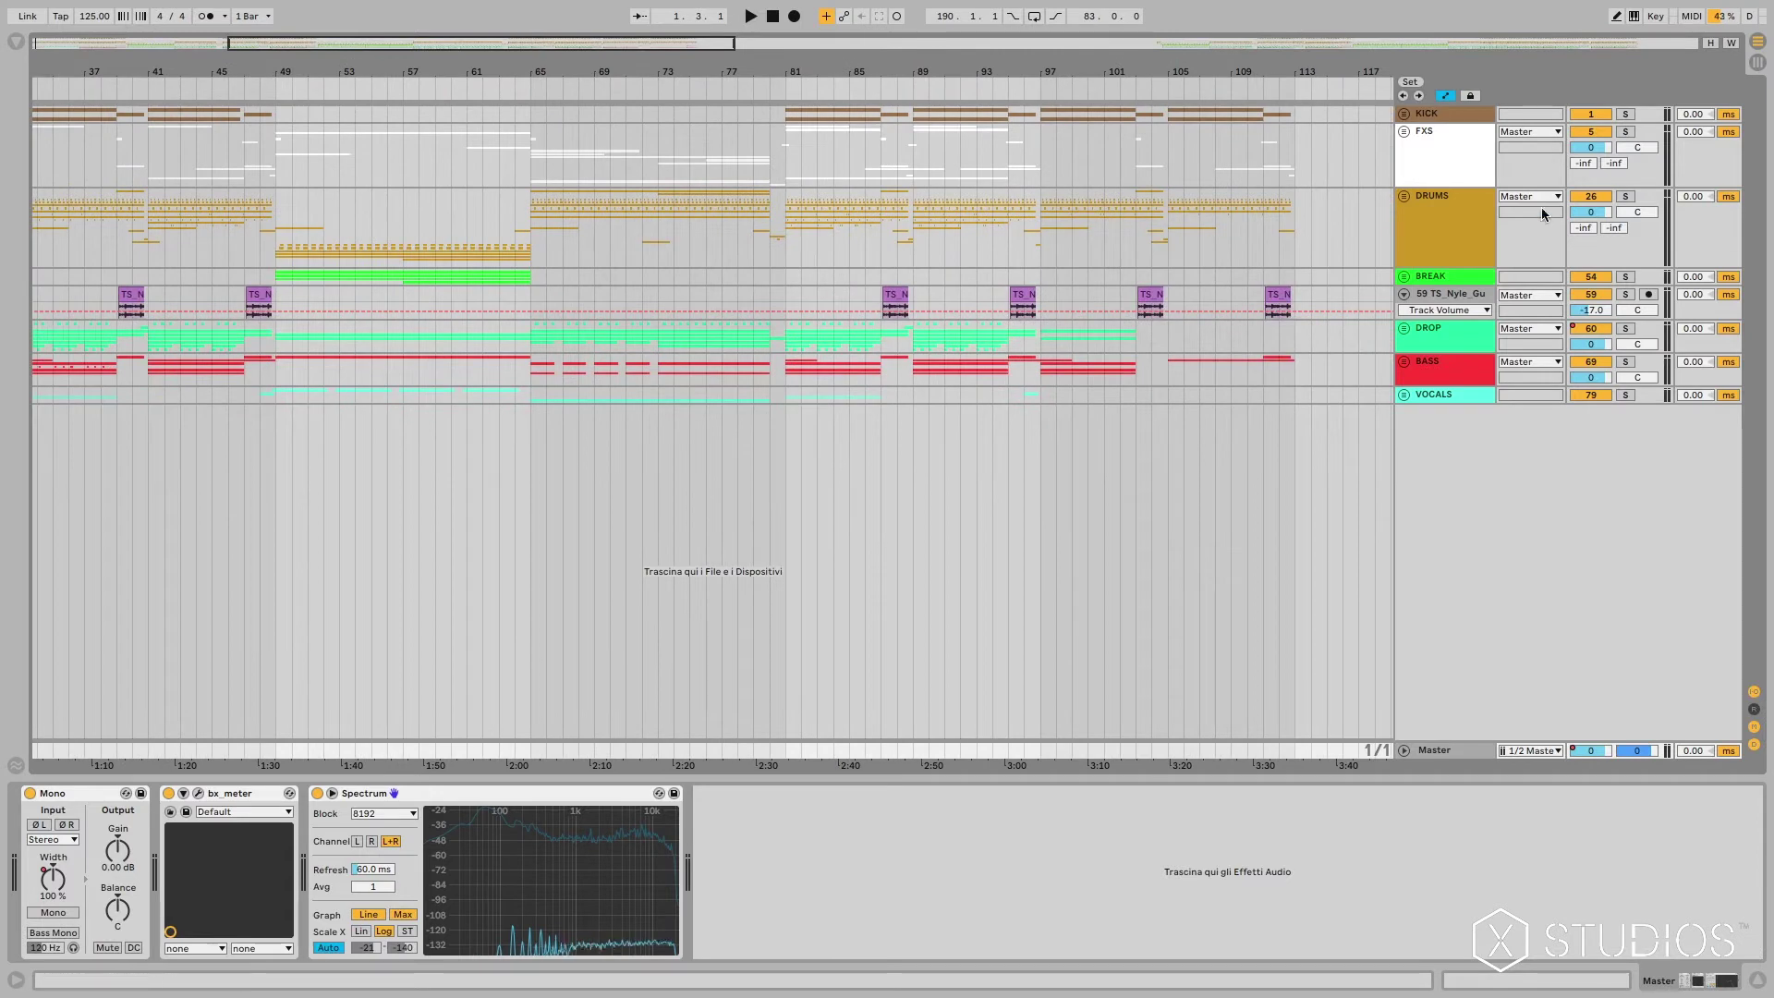
pyautogui.click(1405, 195)
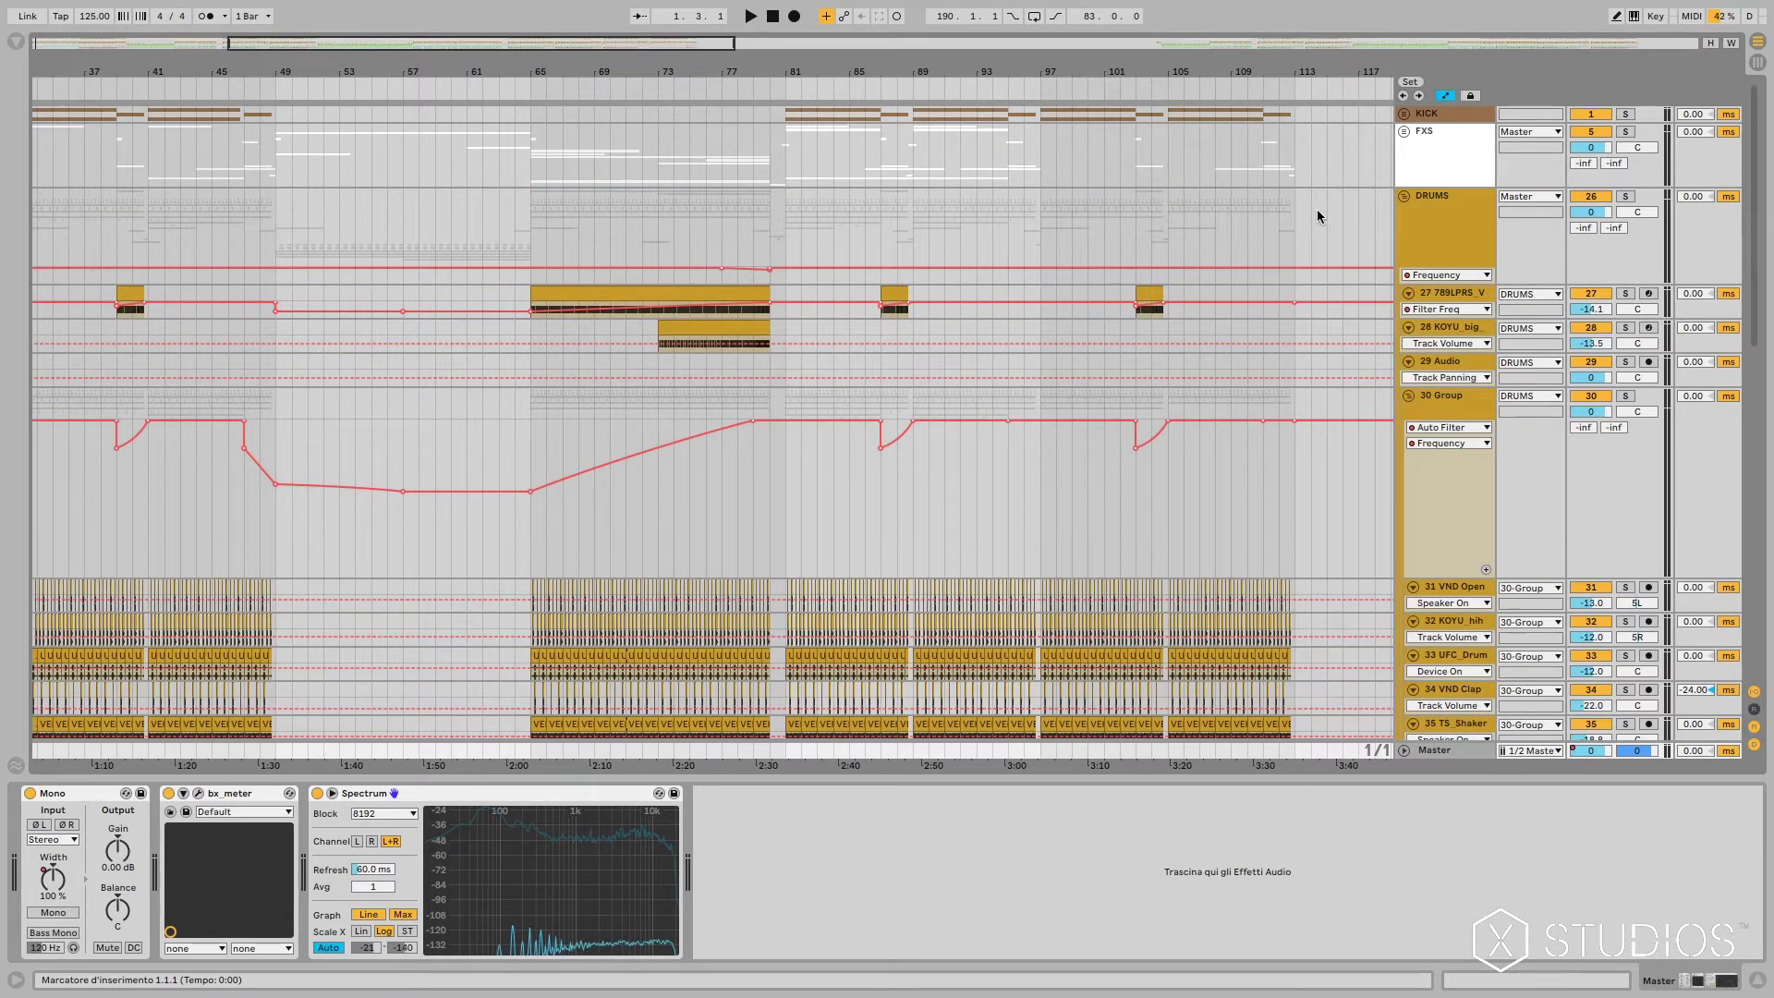
pyautogui.click(1405, 195)
# Step: Play the arrangement from the beginning and follow its opening sections
pyautogui.moveTo(416, 48); pyautogui.dragTo(178, 39)
pyautogui.press('space')
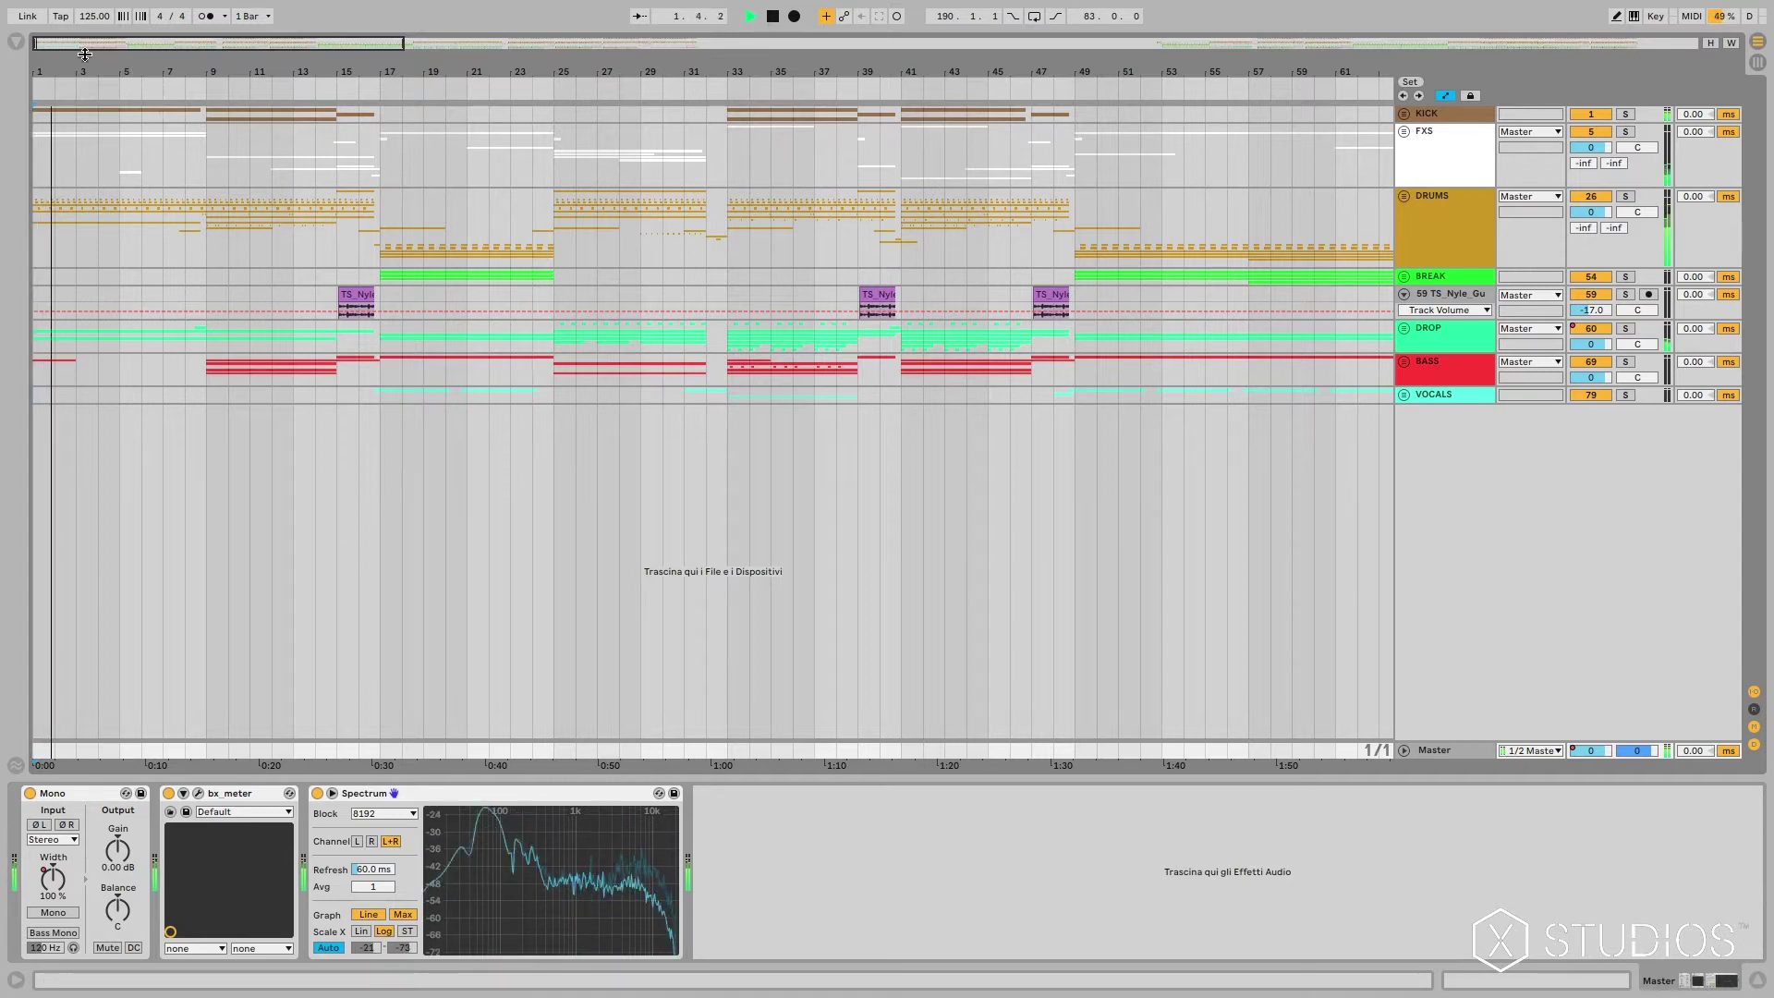
pyautogui.moveTo(90, 57); pyautogui.dragTo(334, 104)
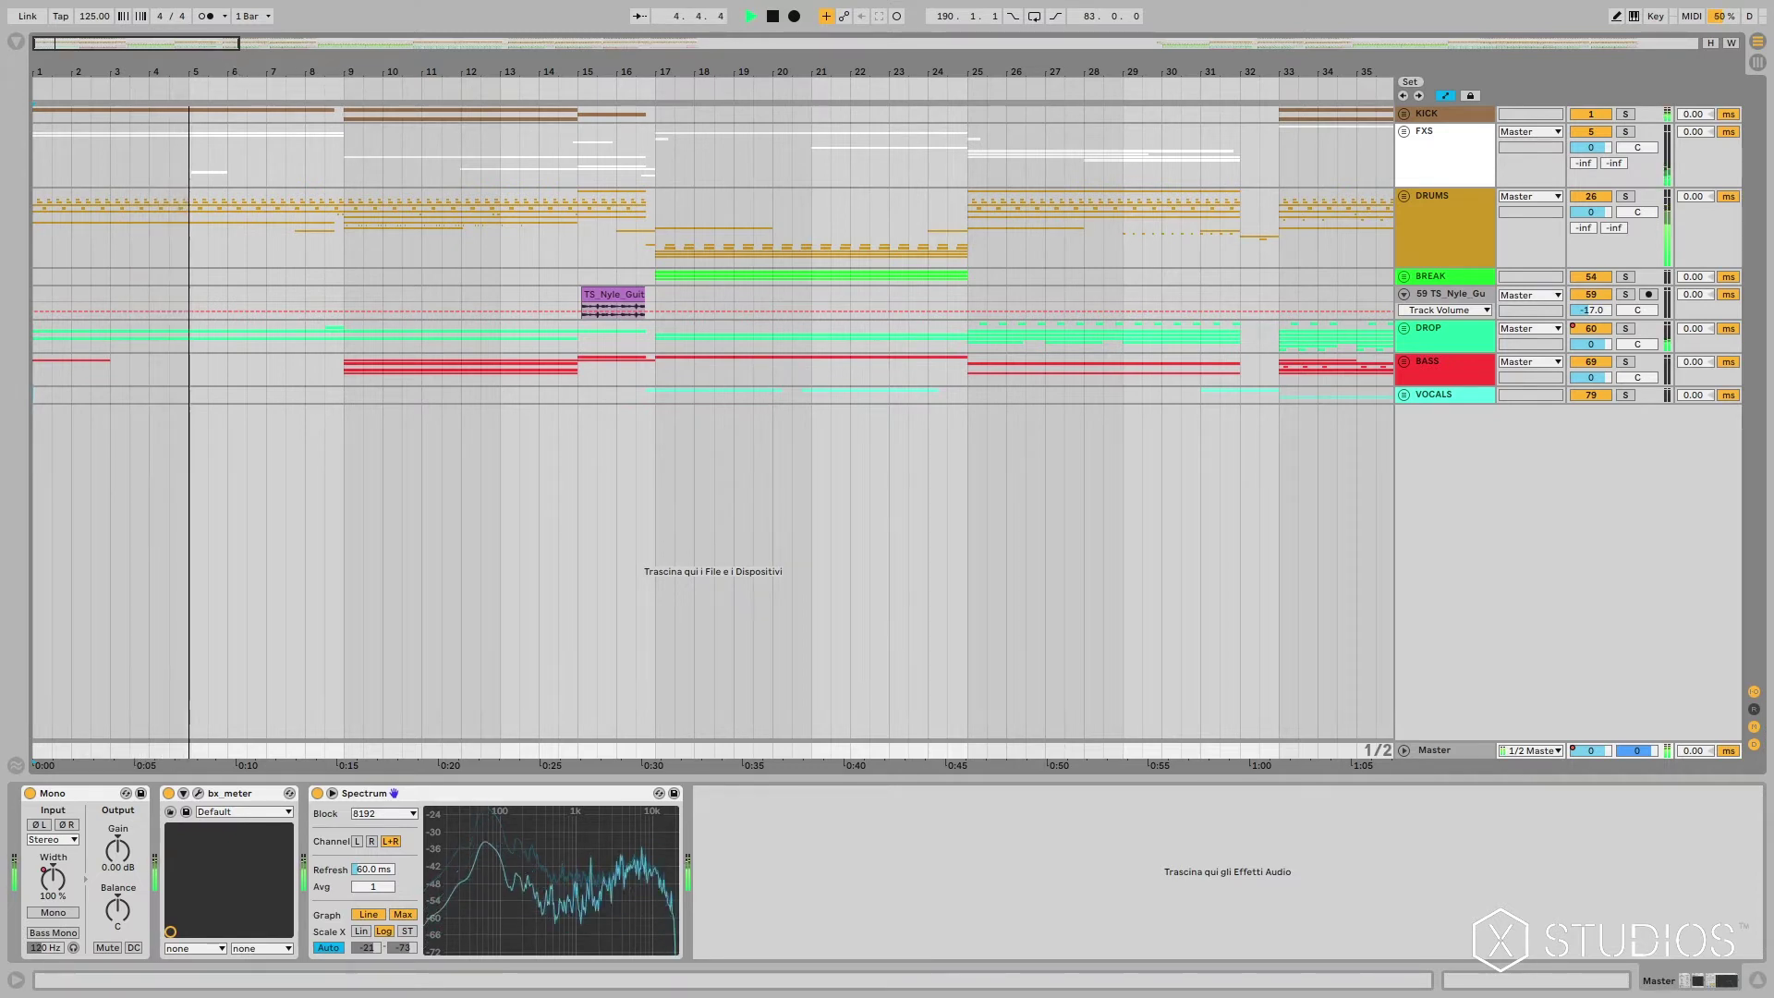
pyautogui.moveTo(220, 46); pyautogui.dragTo(223, 37)
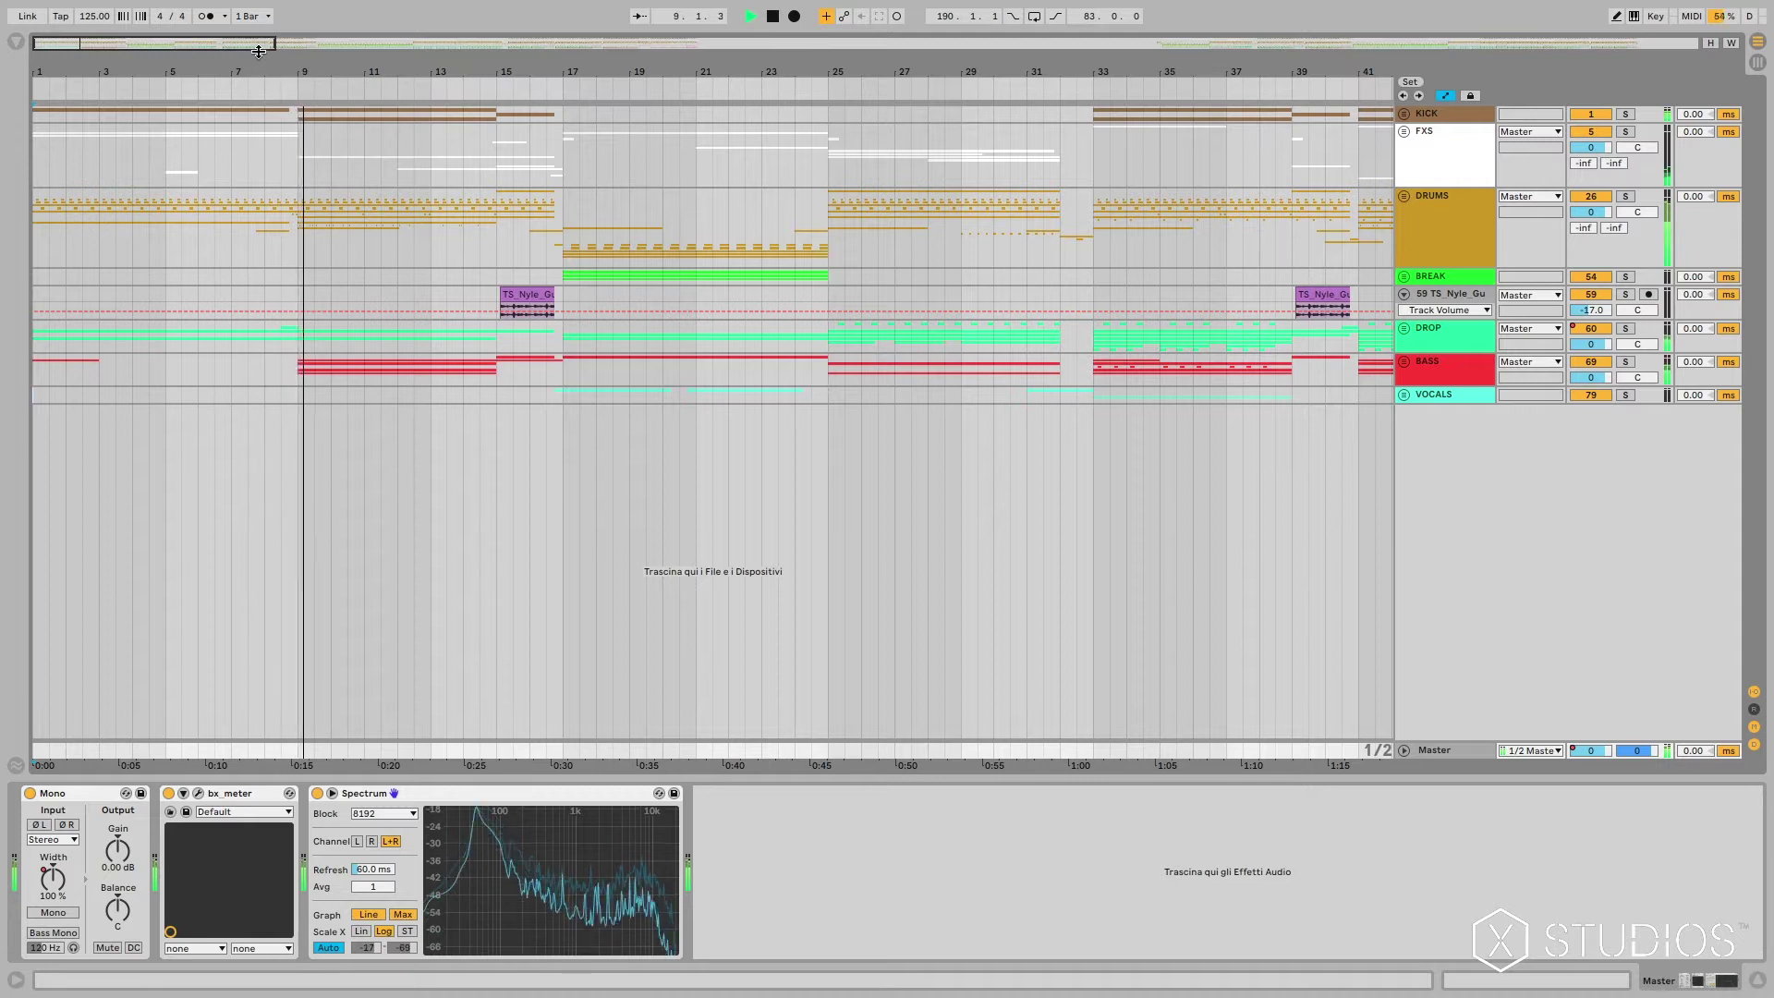
pyautogui.moveTo(260, 53); pyautogui.dragTo(357, 119)
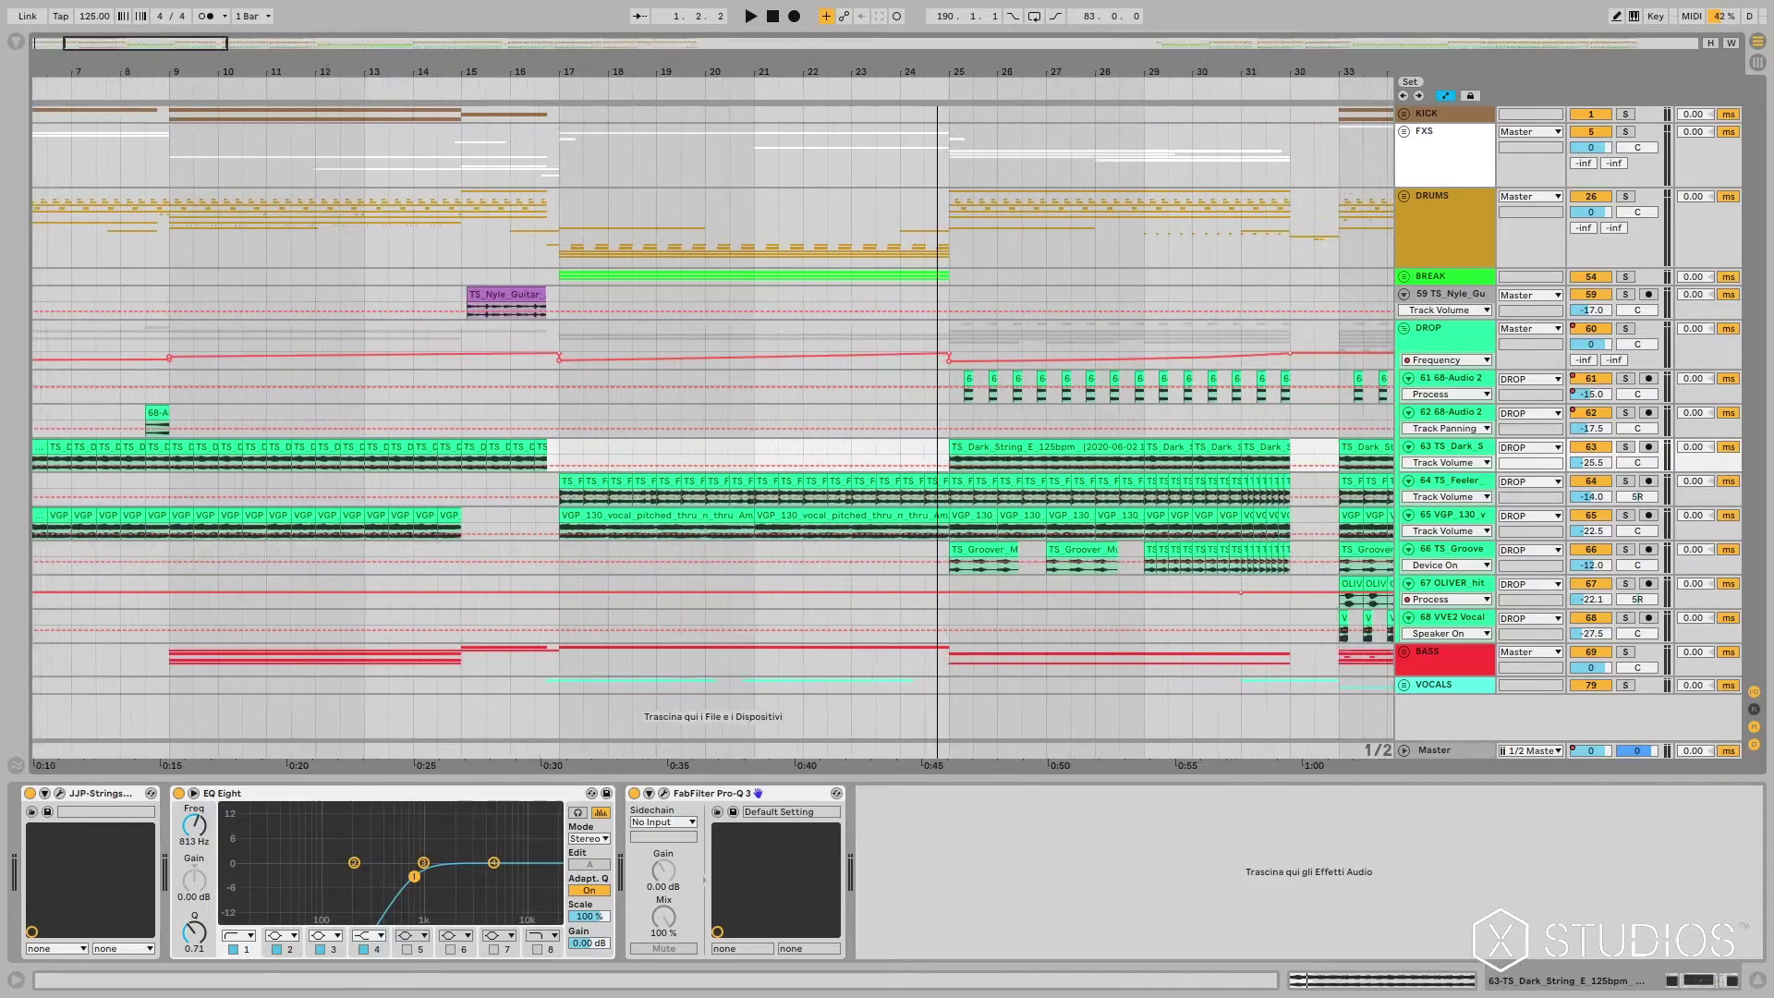
# Step: Examine the arrangement's opening sections up to about bar 33, focusing on the change at bar 9
pyautogui.moveTo(163, 40); pyautogui.dragTo(146, 40)
pyautogui.scroll(-3, 717, 325)
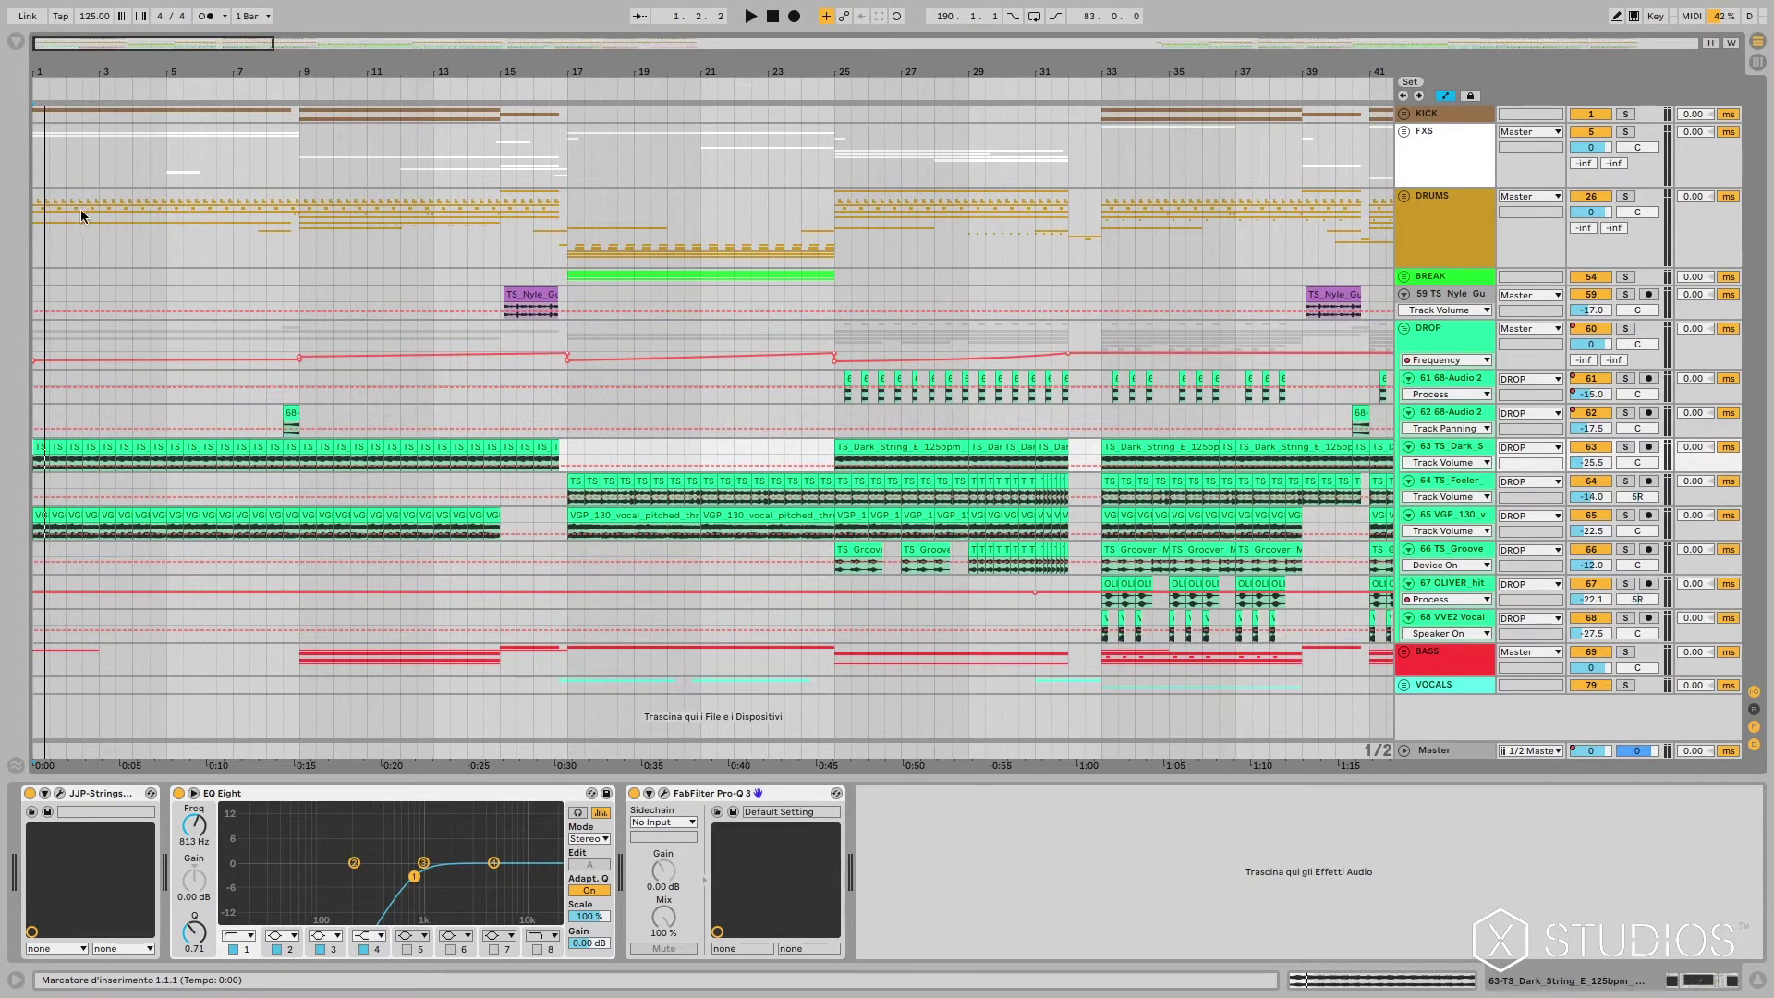
pyautogui.moveTo(68, 47); pyautogui.dragTo(69, 66)
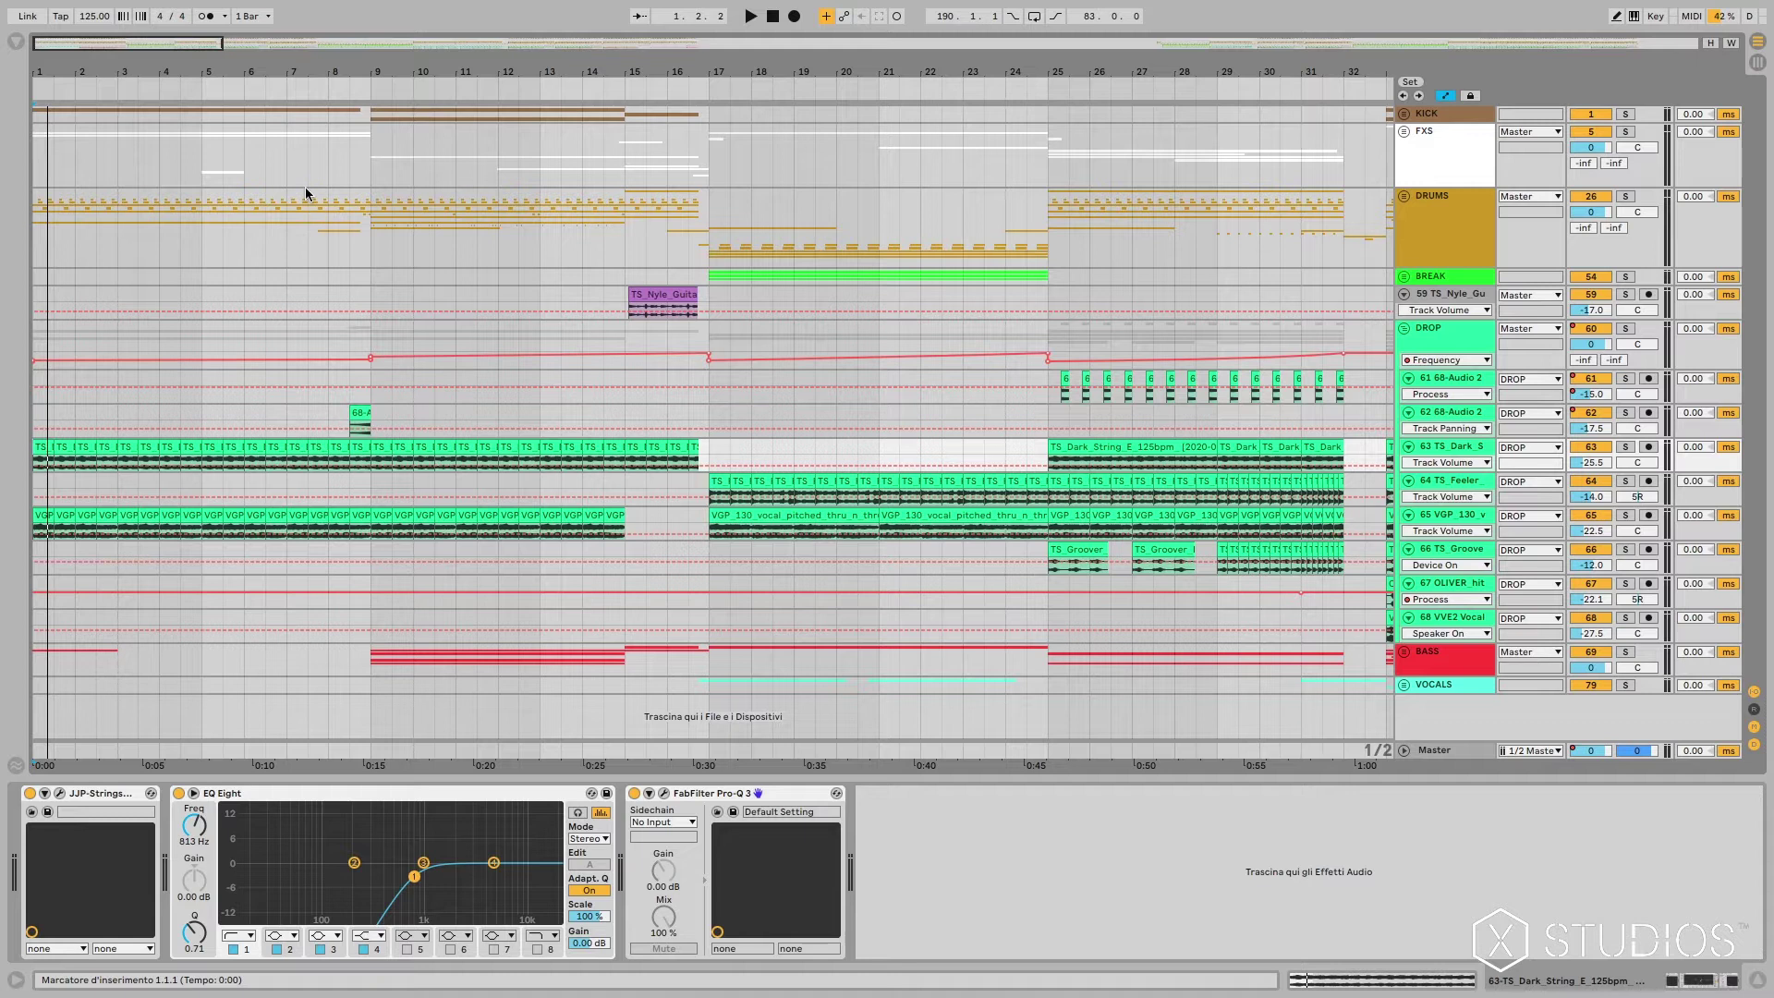
pyautogui.moveTo(89, 42); pyautogui.dragTo(78, 44)
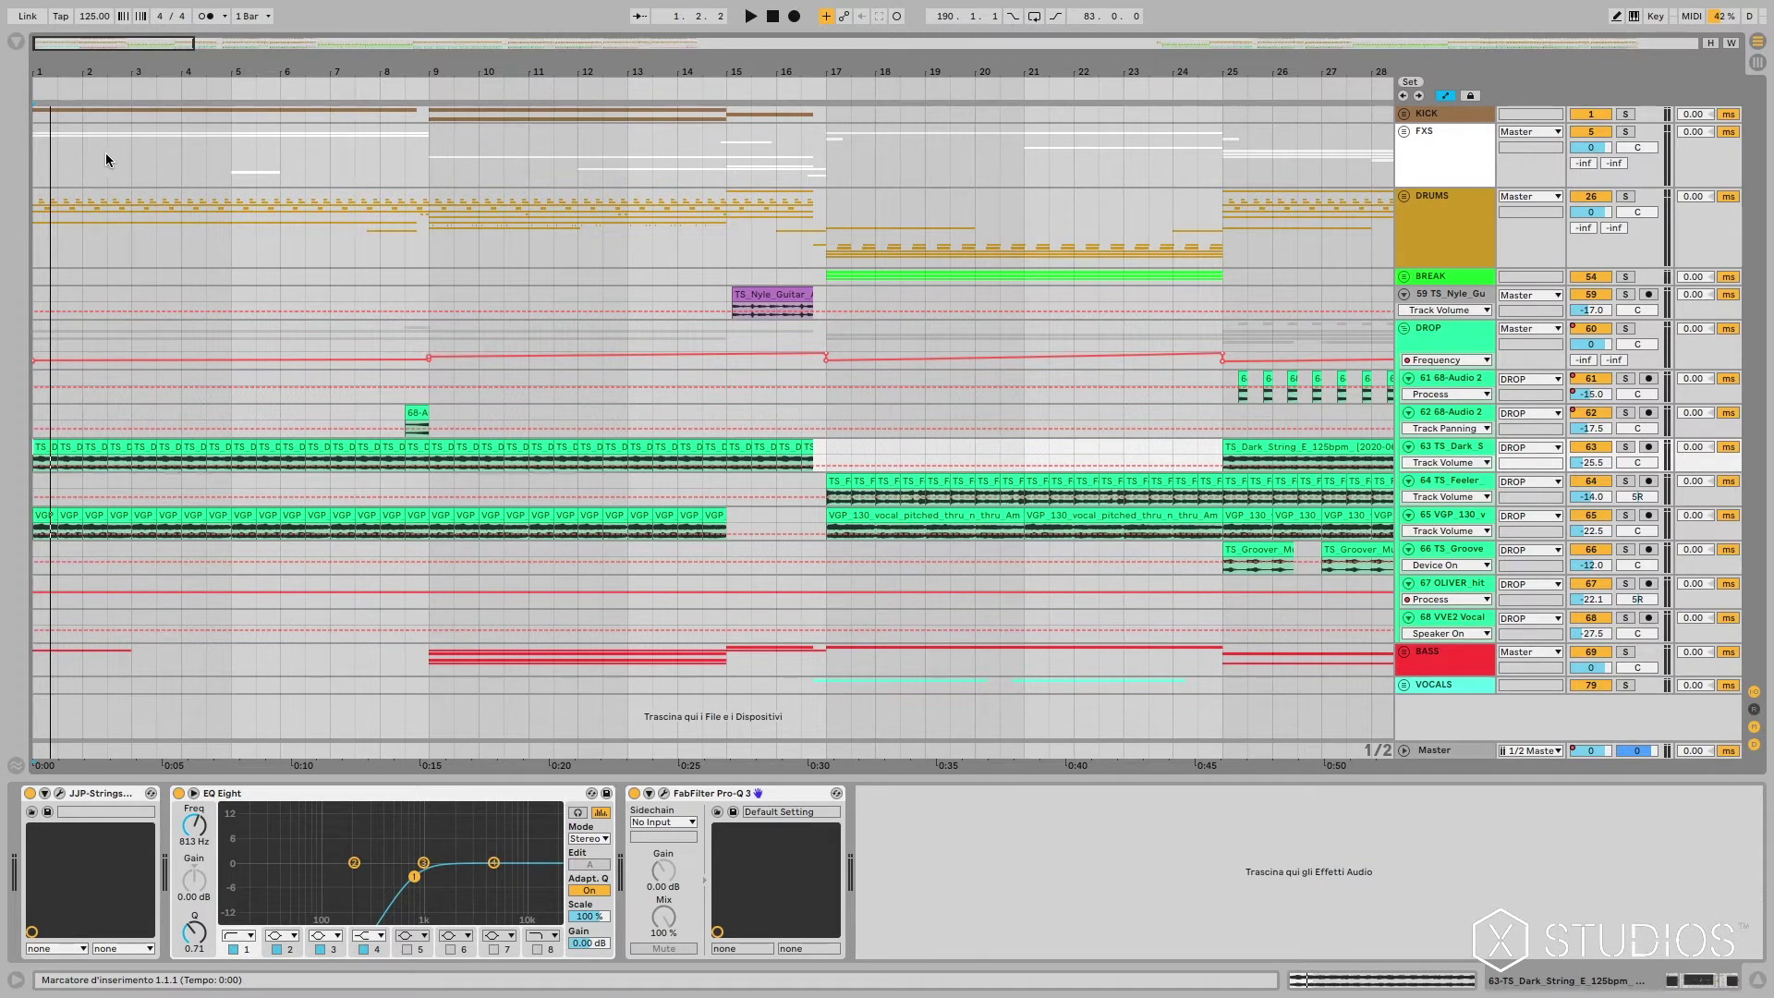
pyautogui.moveTo(95, 42); pyautogui.dragTo(95, 46)
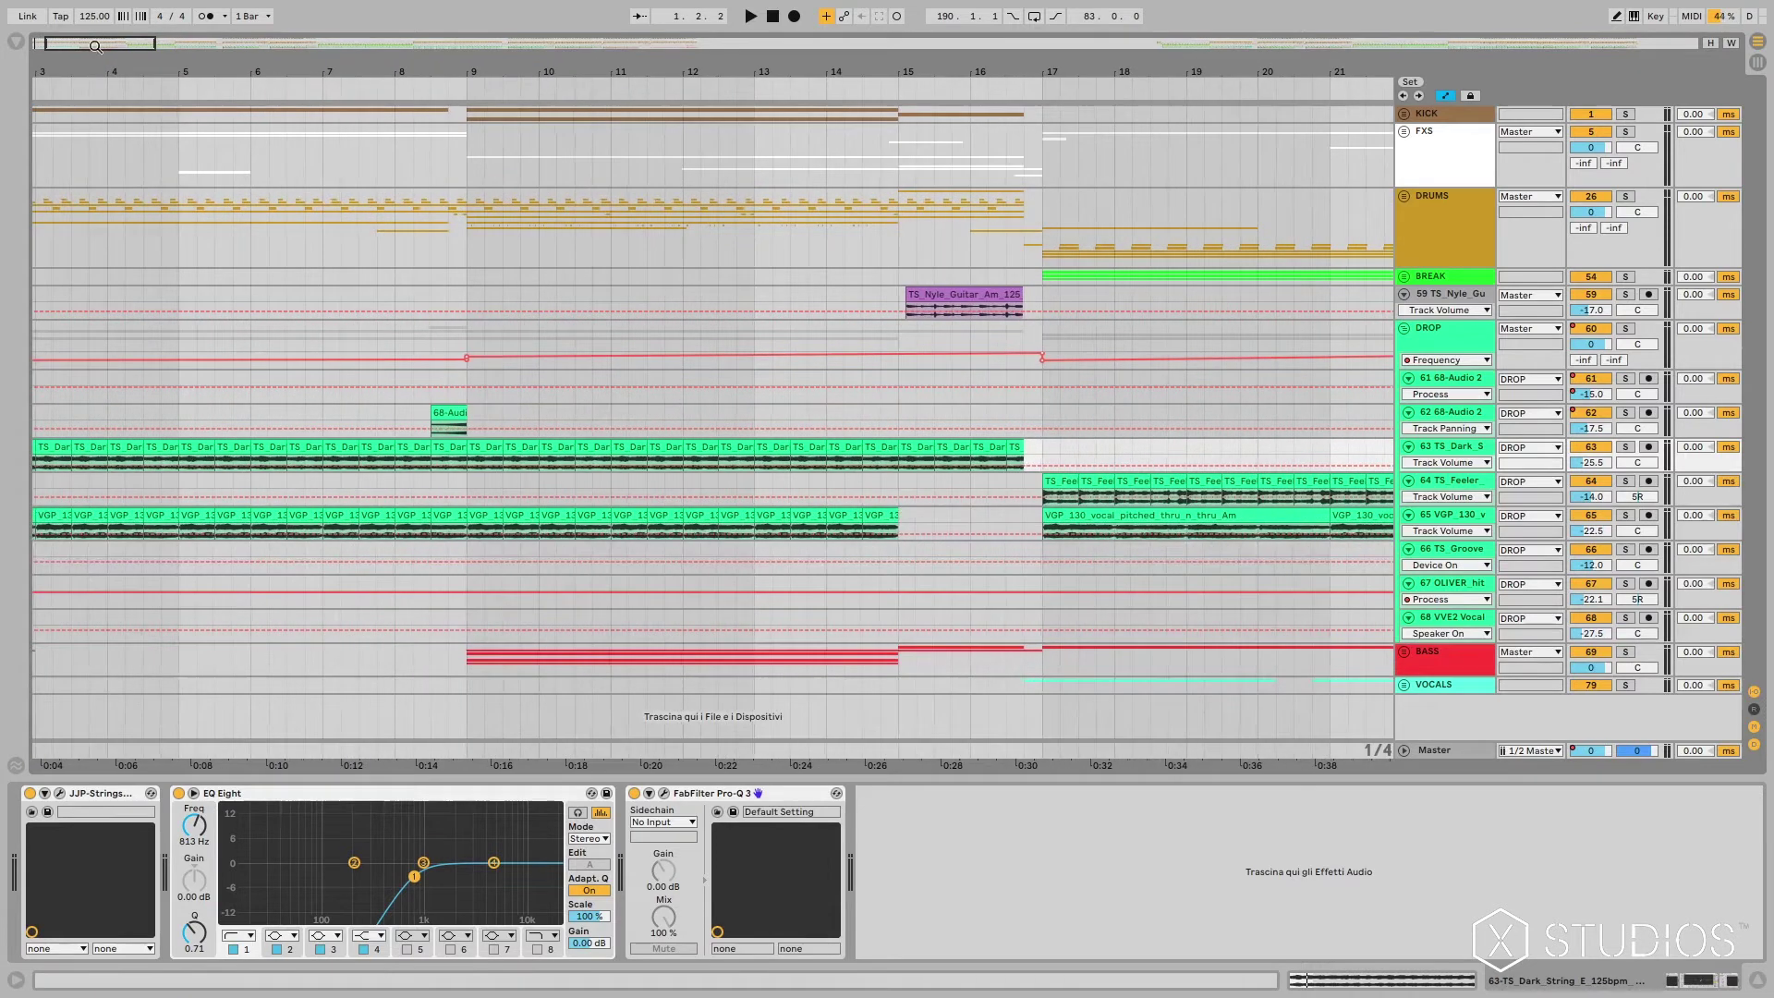
pyautogui.click(458, 262)
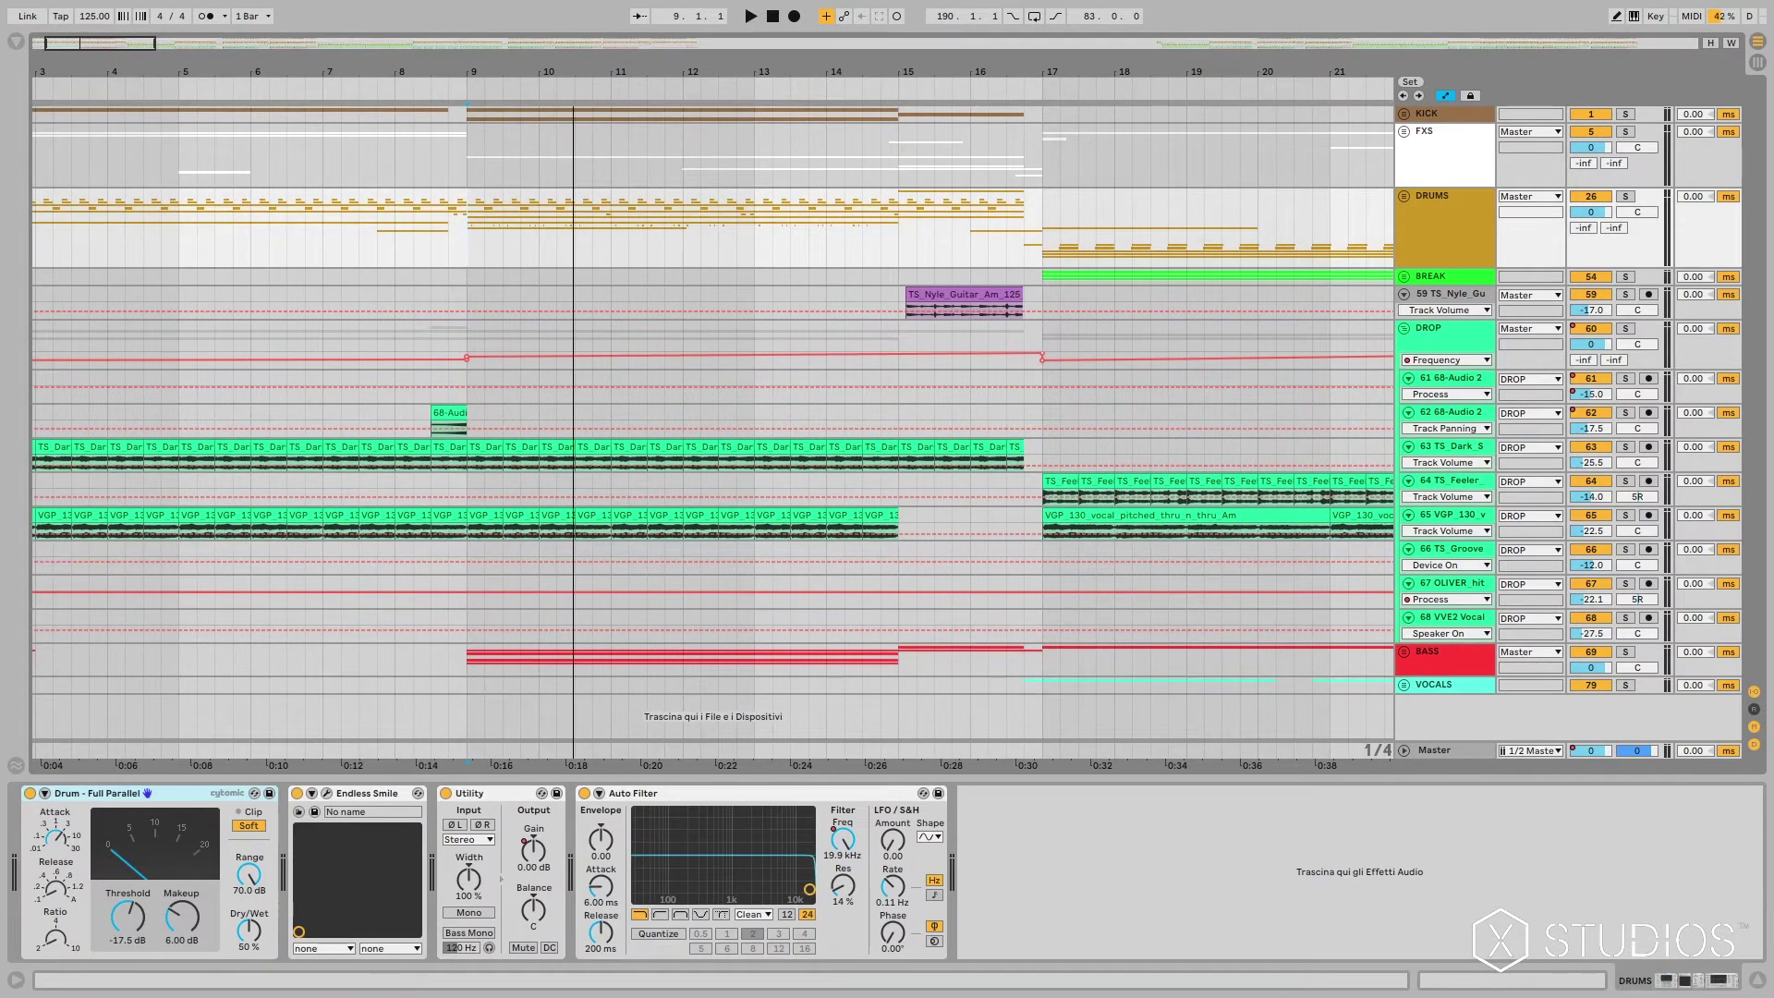
pyautogui.press('-')
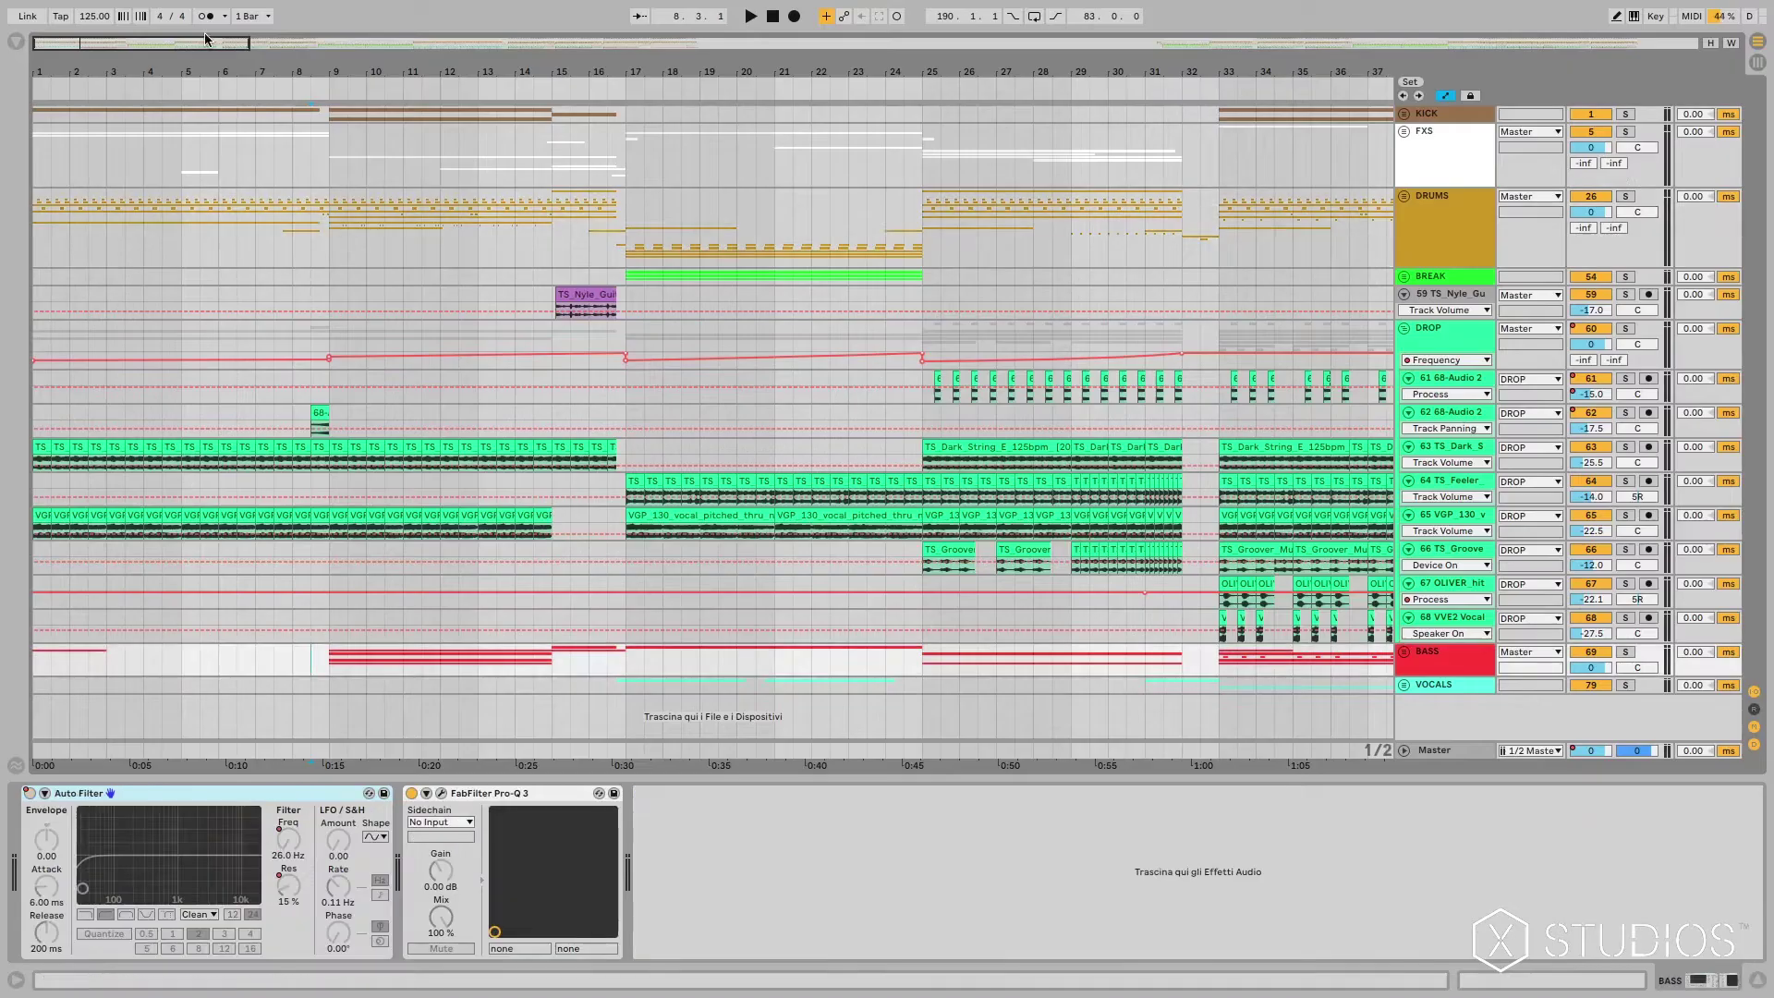
pyautogui.moveTo(159, 47); pyautogui.dragTo(159, 57)
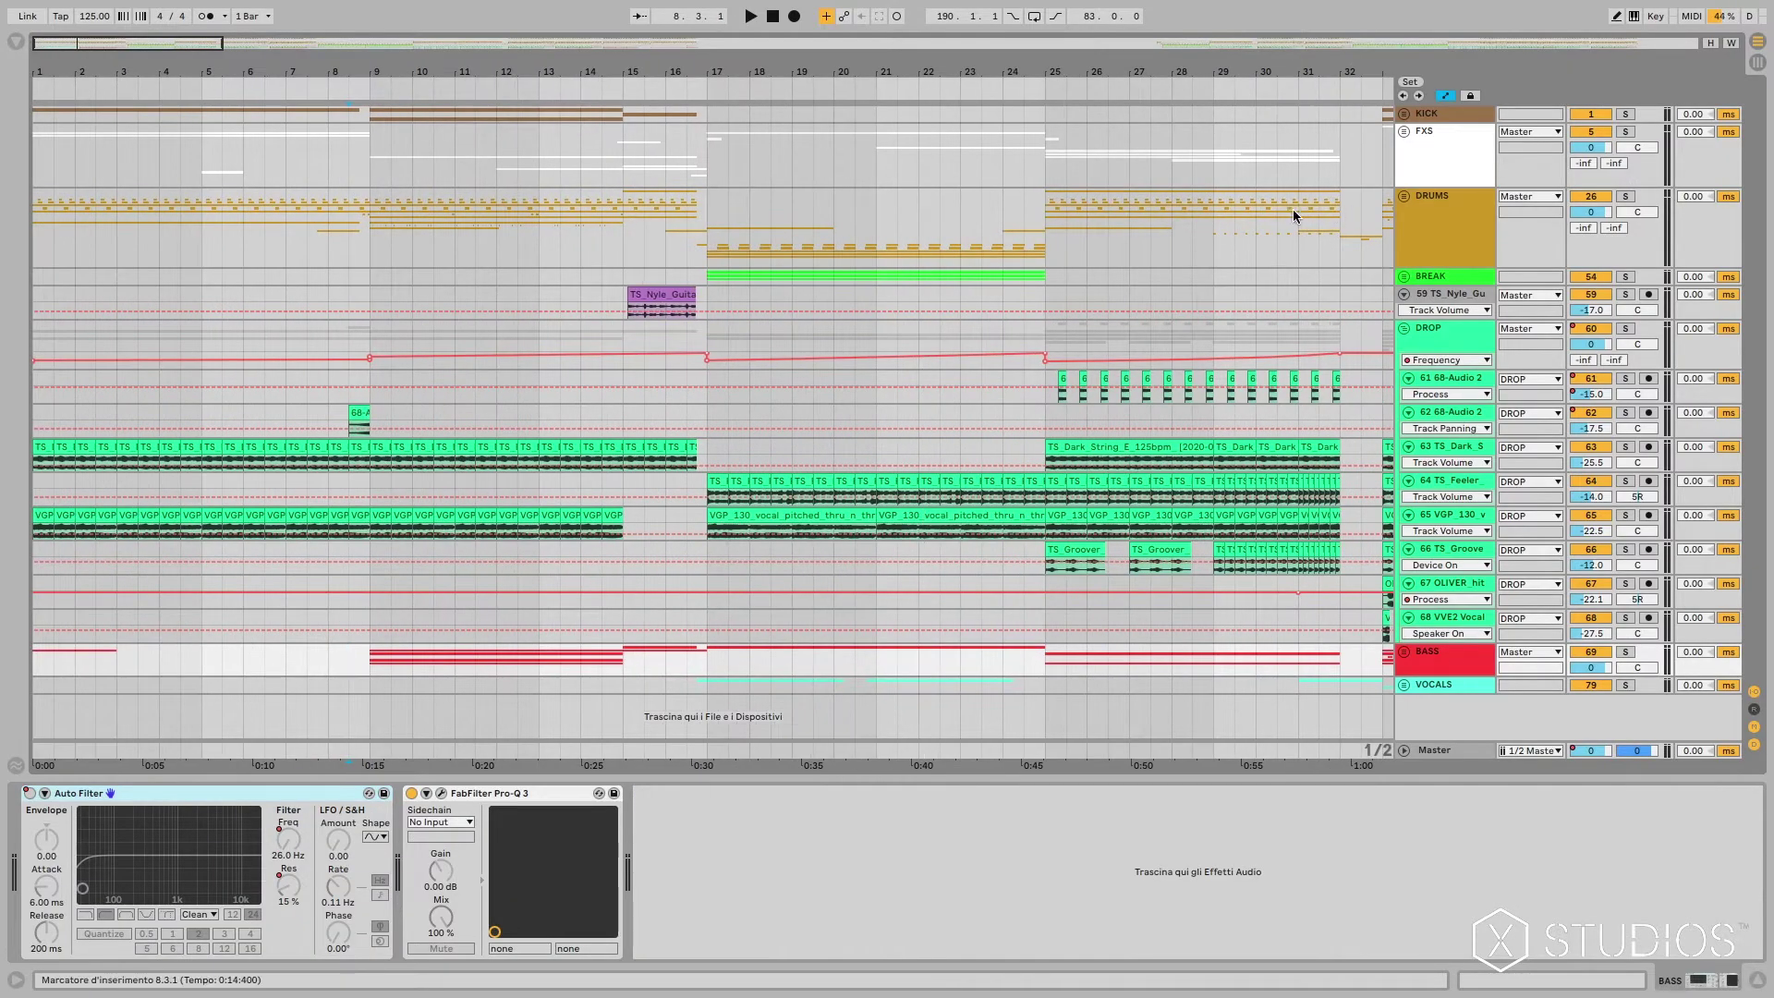
# Step: Unfold the KICK group and inspect the first kick clip and the one at bar 9 on track 2-8-Audio 1
pyautogui.click(1405, 113)
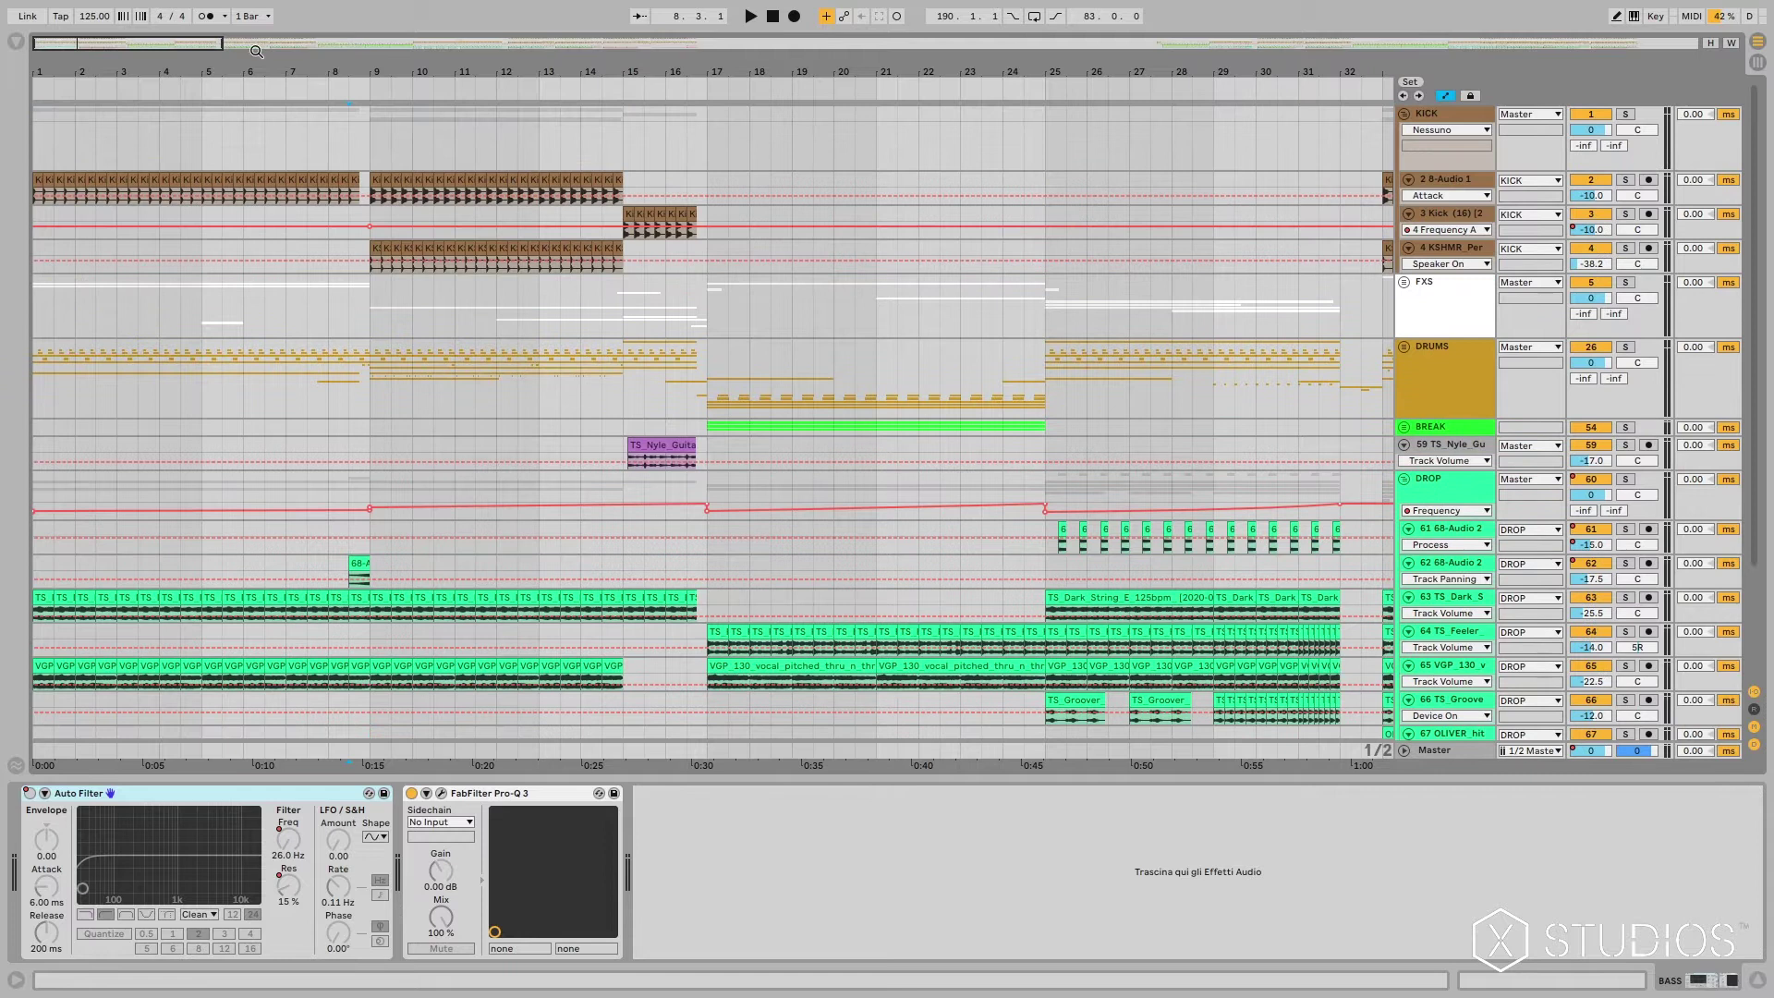
pyautogui.moveTo(107, 49); pyautogui.dragTo(154, 143)
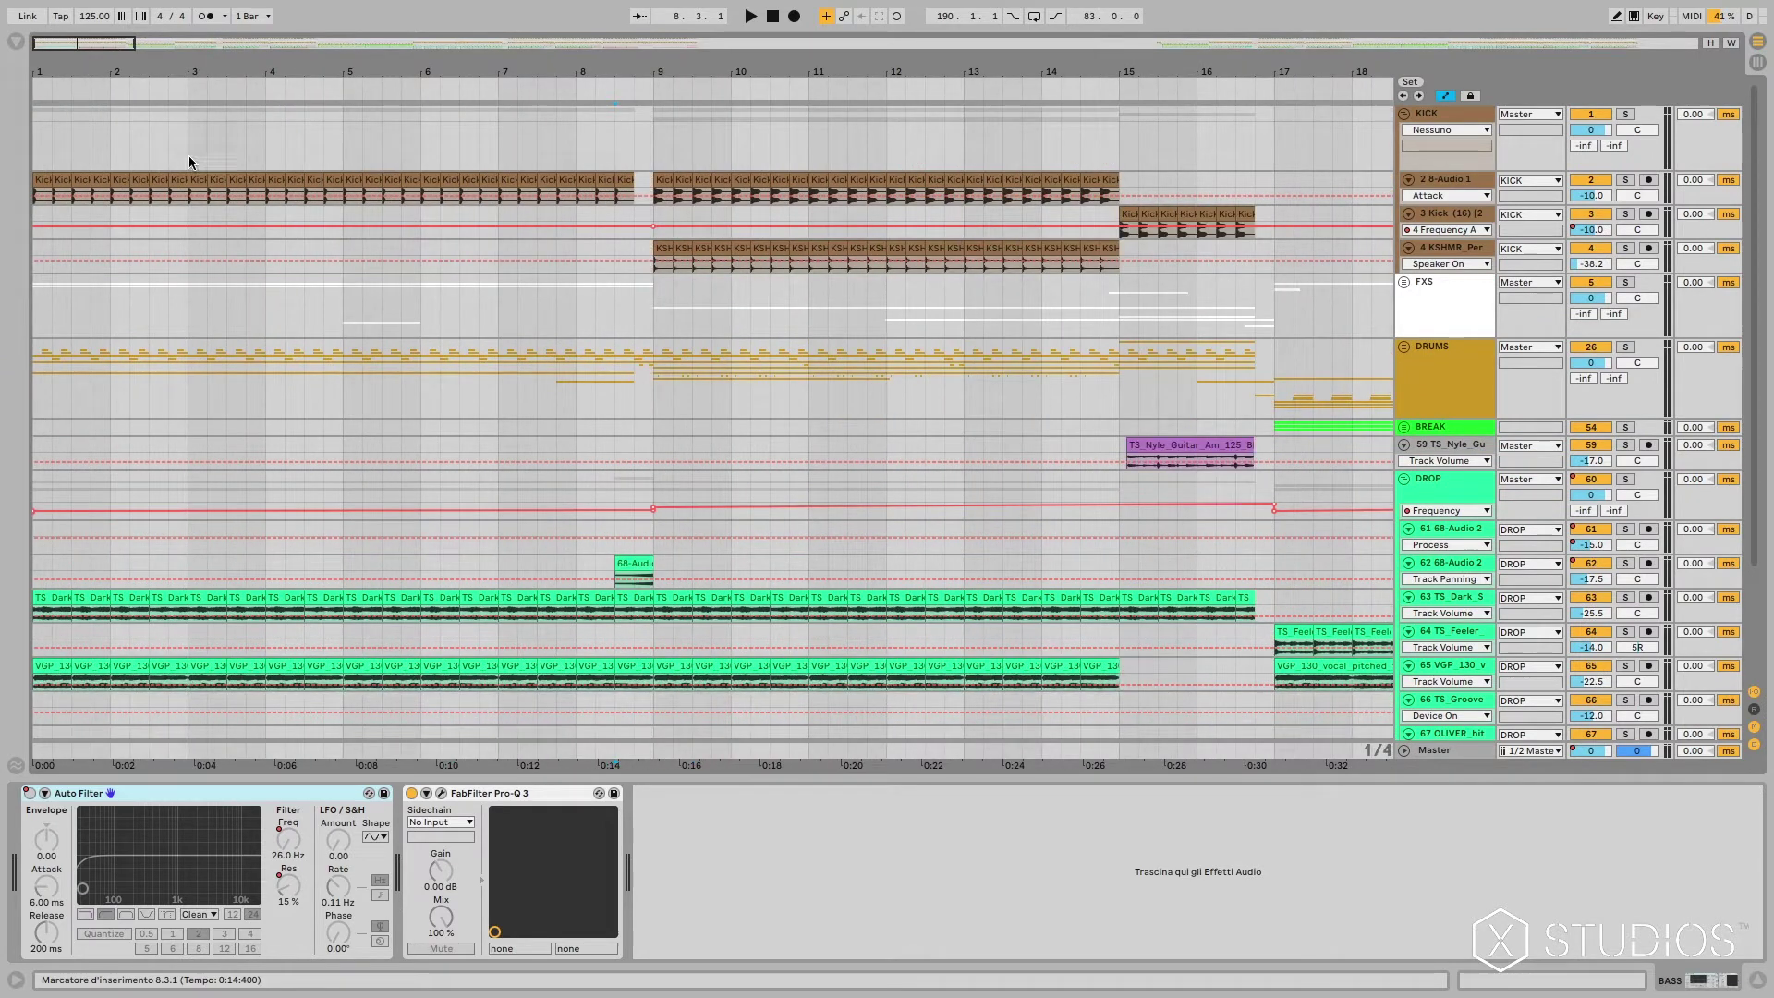
pyautogui.moveTo(55, 42); pyautogui.dragTo(197, 174)
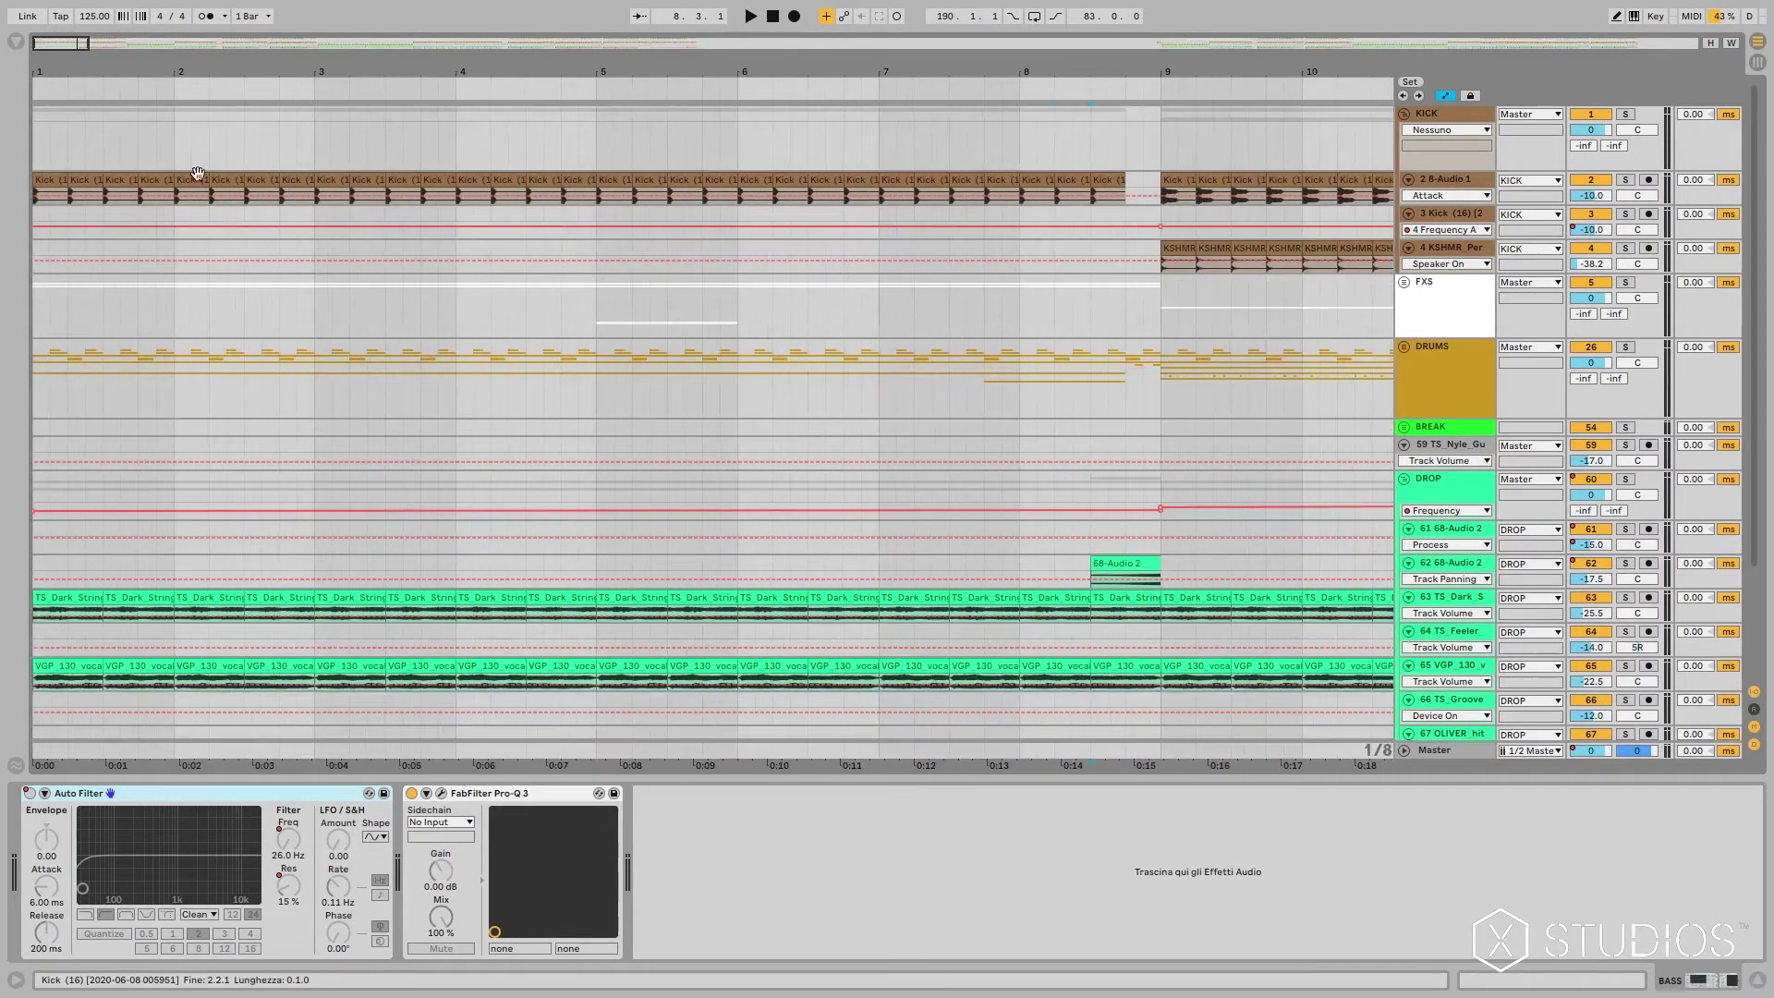
pyautogui.click(48, 194)
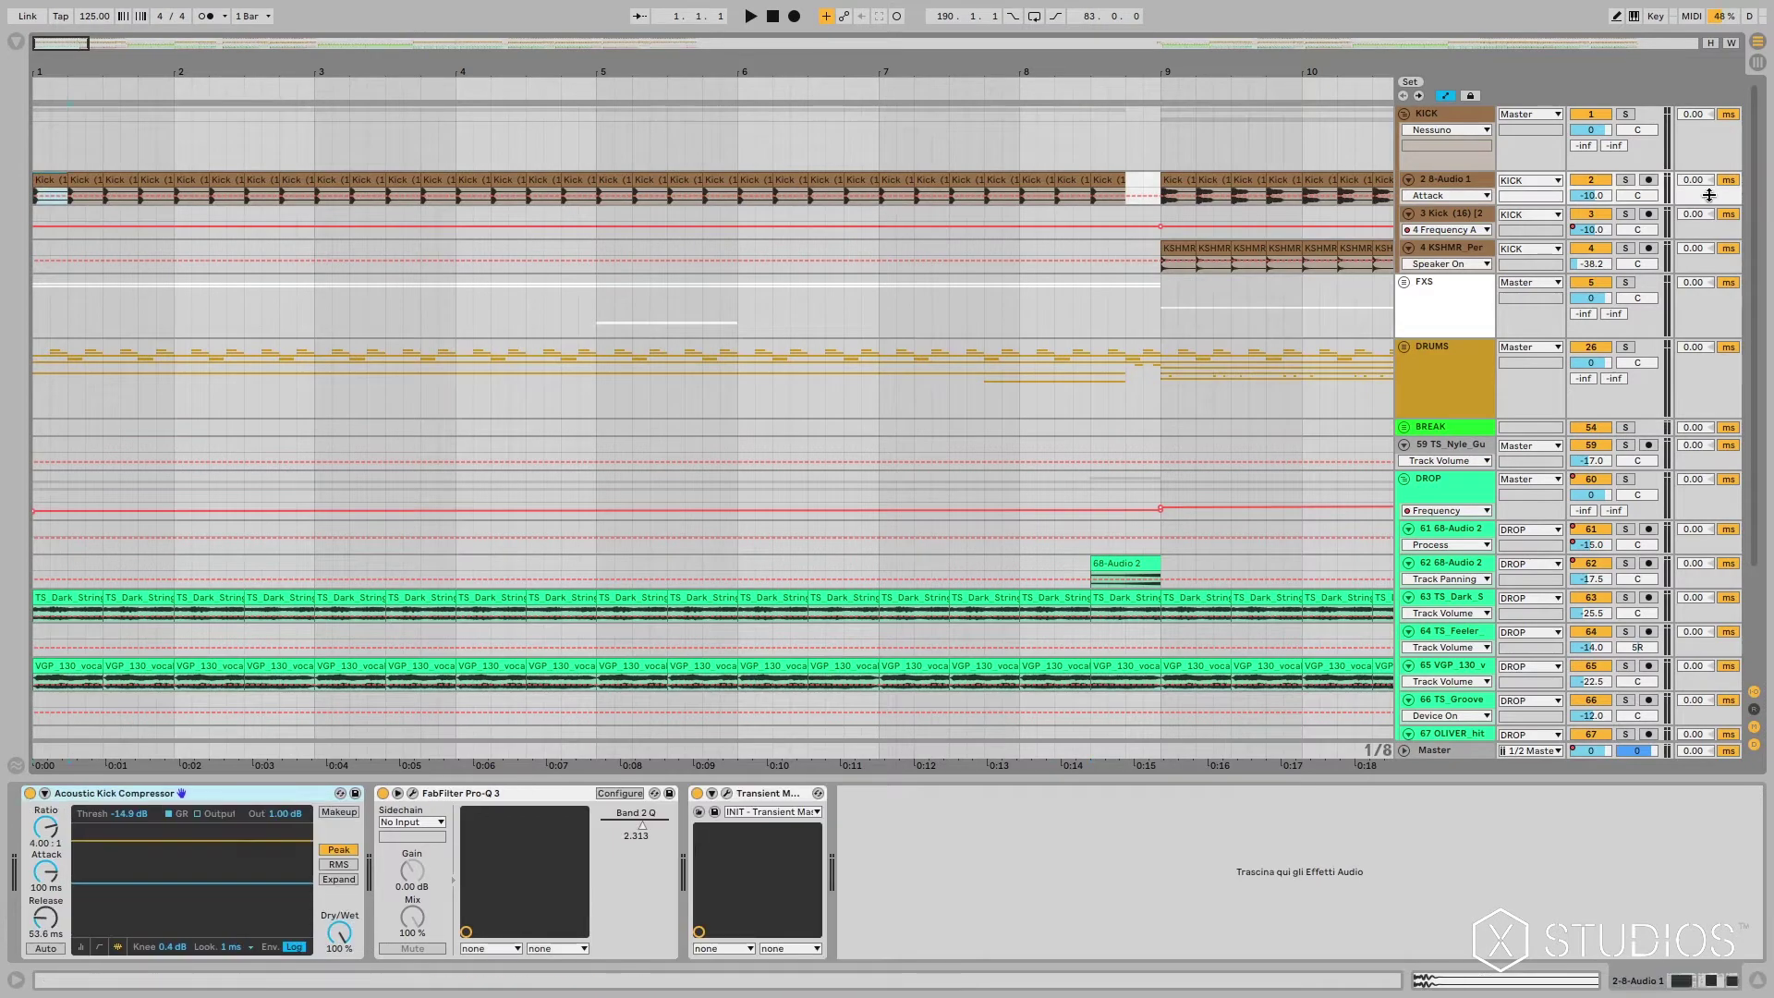
pyautogui.click(1178, 195)
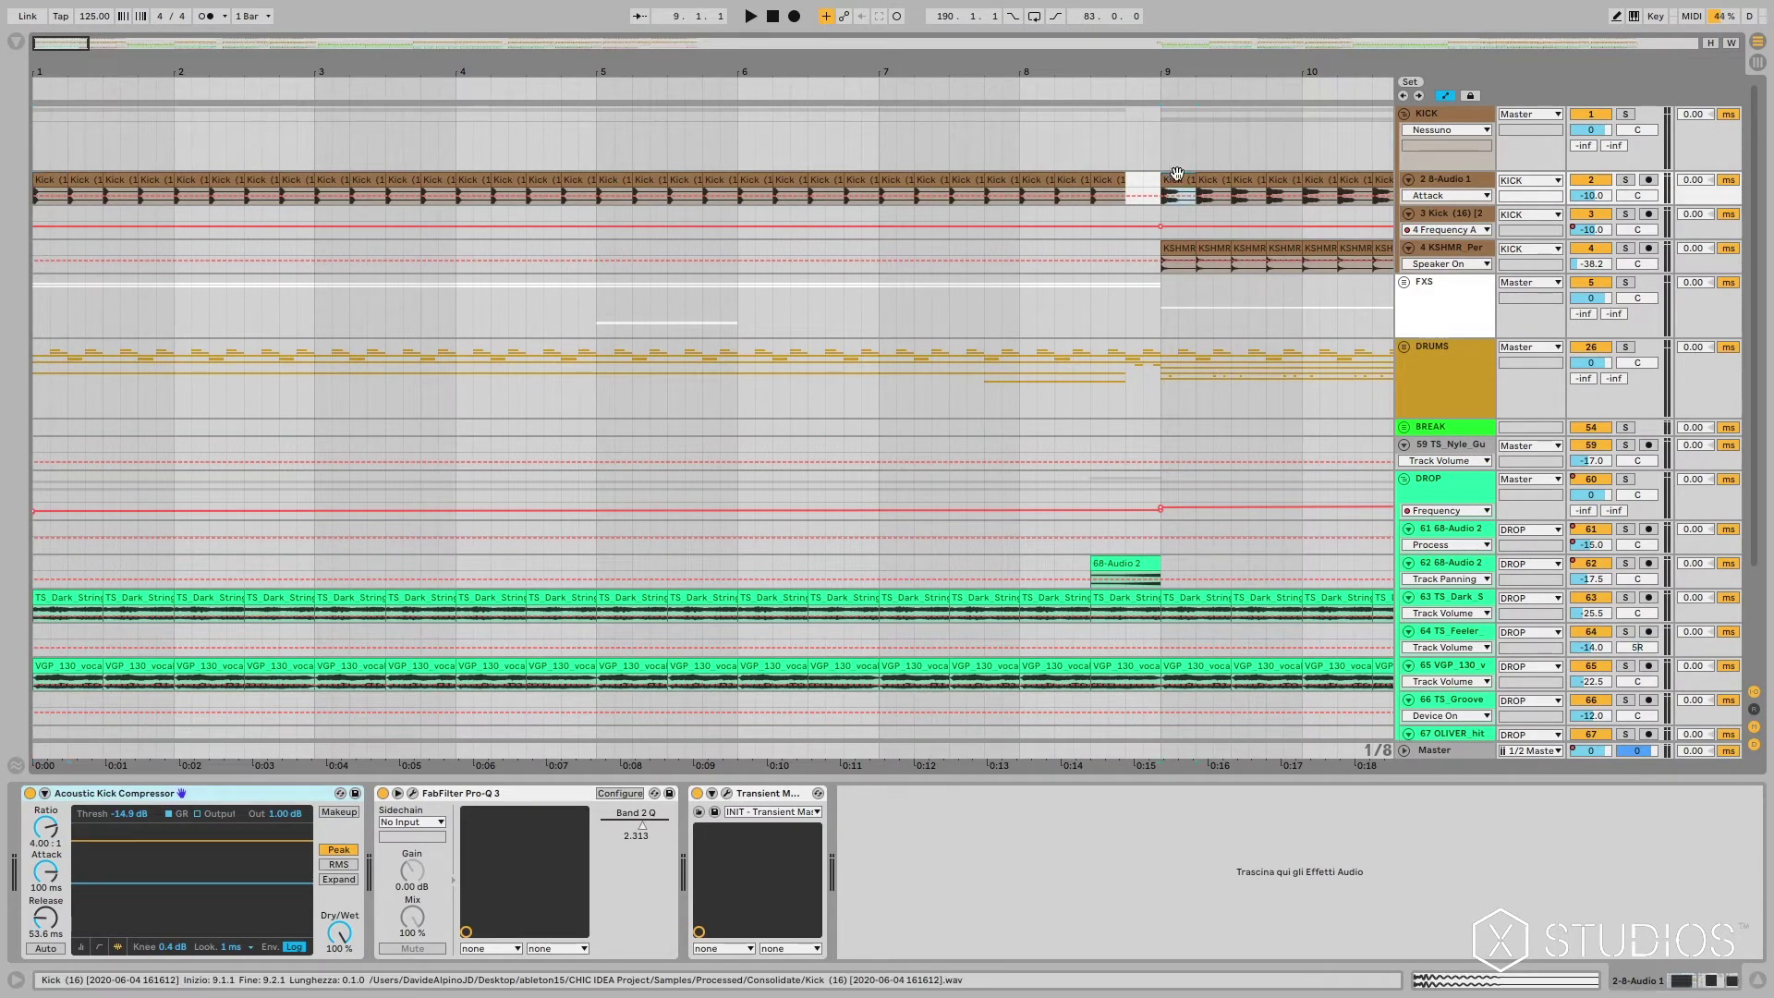
# Step: Solo the 2-8-Audio 1 track and briefly play its kicks
pyautogui.click(1623, 181)
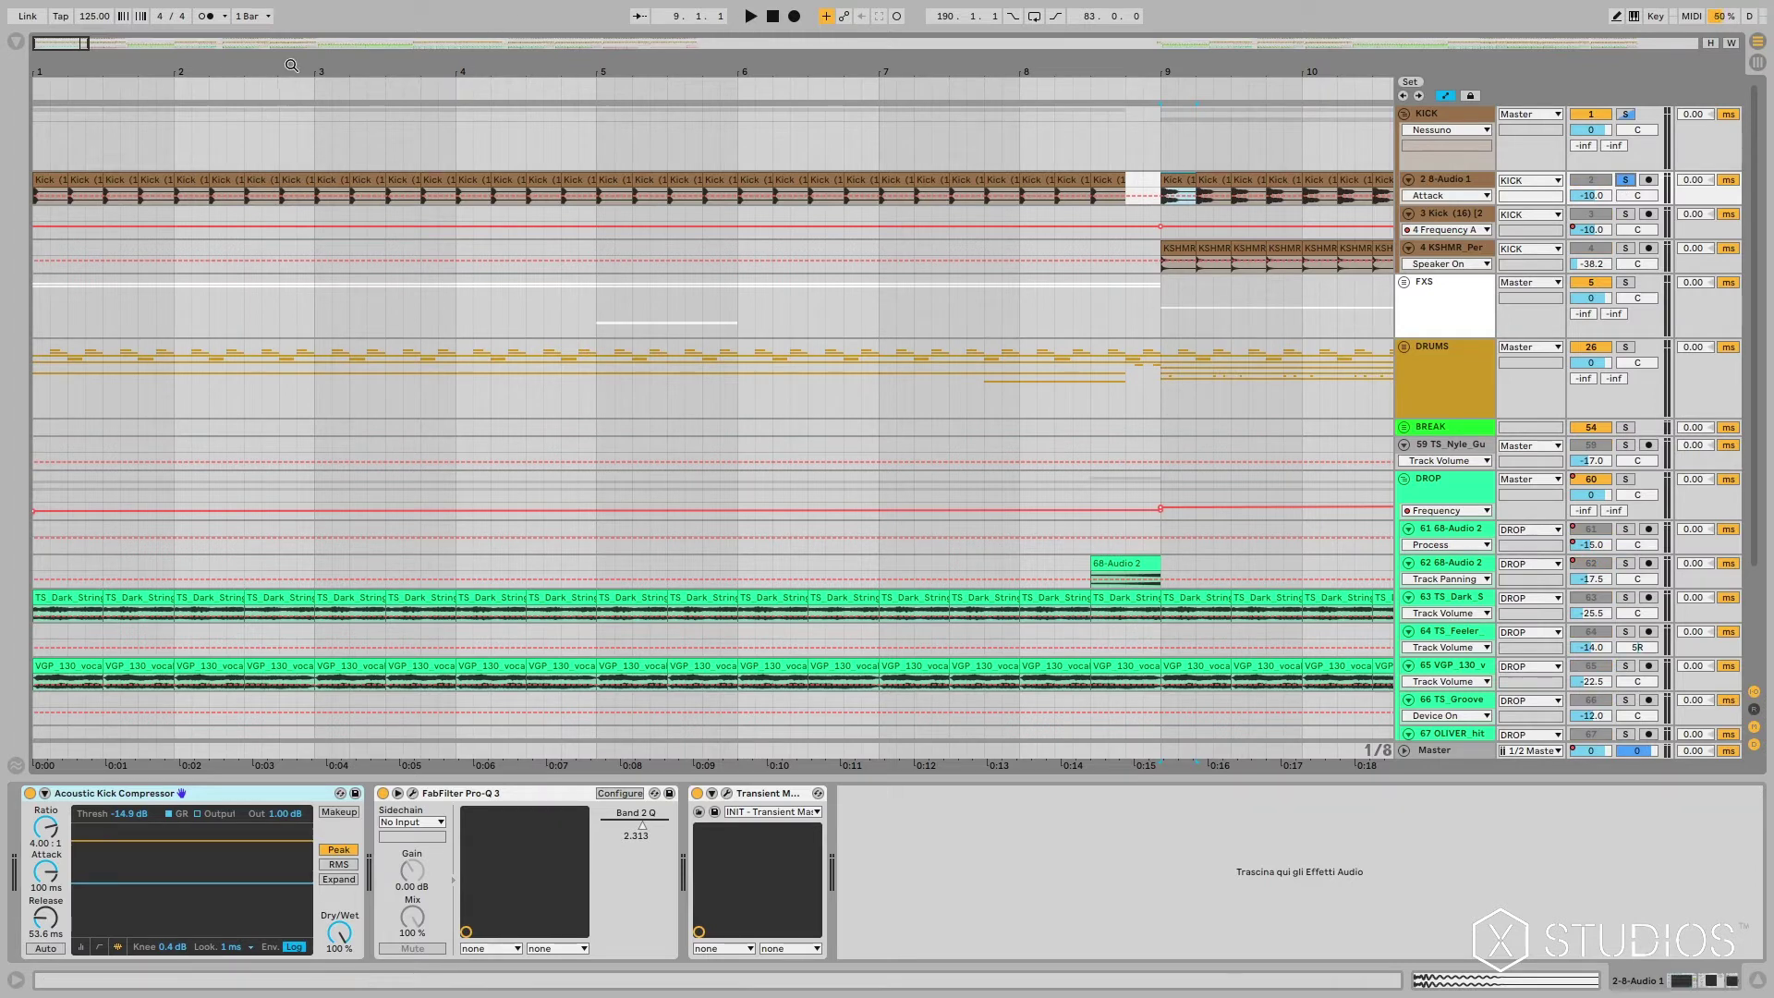
pyautogui.moveTo(103, 47); pyautogui.dragTo(395, 136)
pyautogui.press('space')
pyautogui.press('space')
# Step: Select the intro kick clip at 1.2.1 on the 2-8-Audio 1 track
pyautogui.moveTo(81, 42); pyautogui.dragTo(62, 47)
pyautogui.click(88, 194)
pyautogui.click(88, 195)
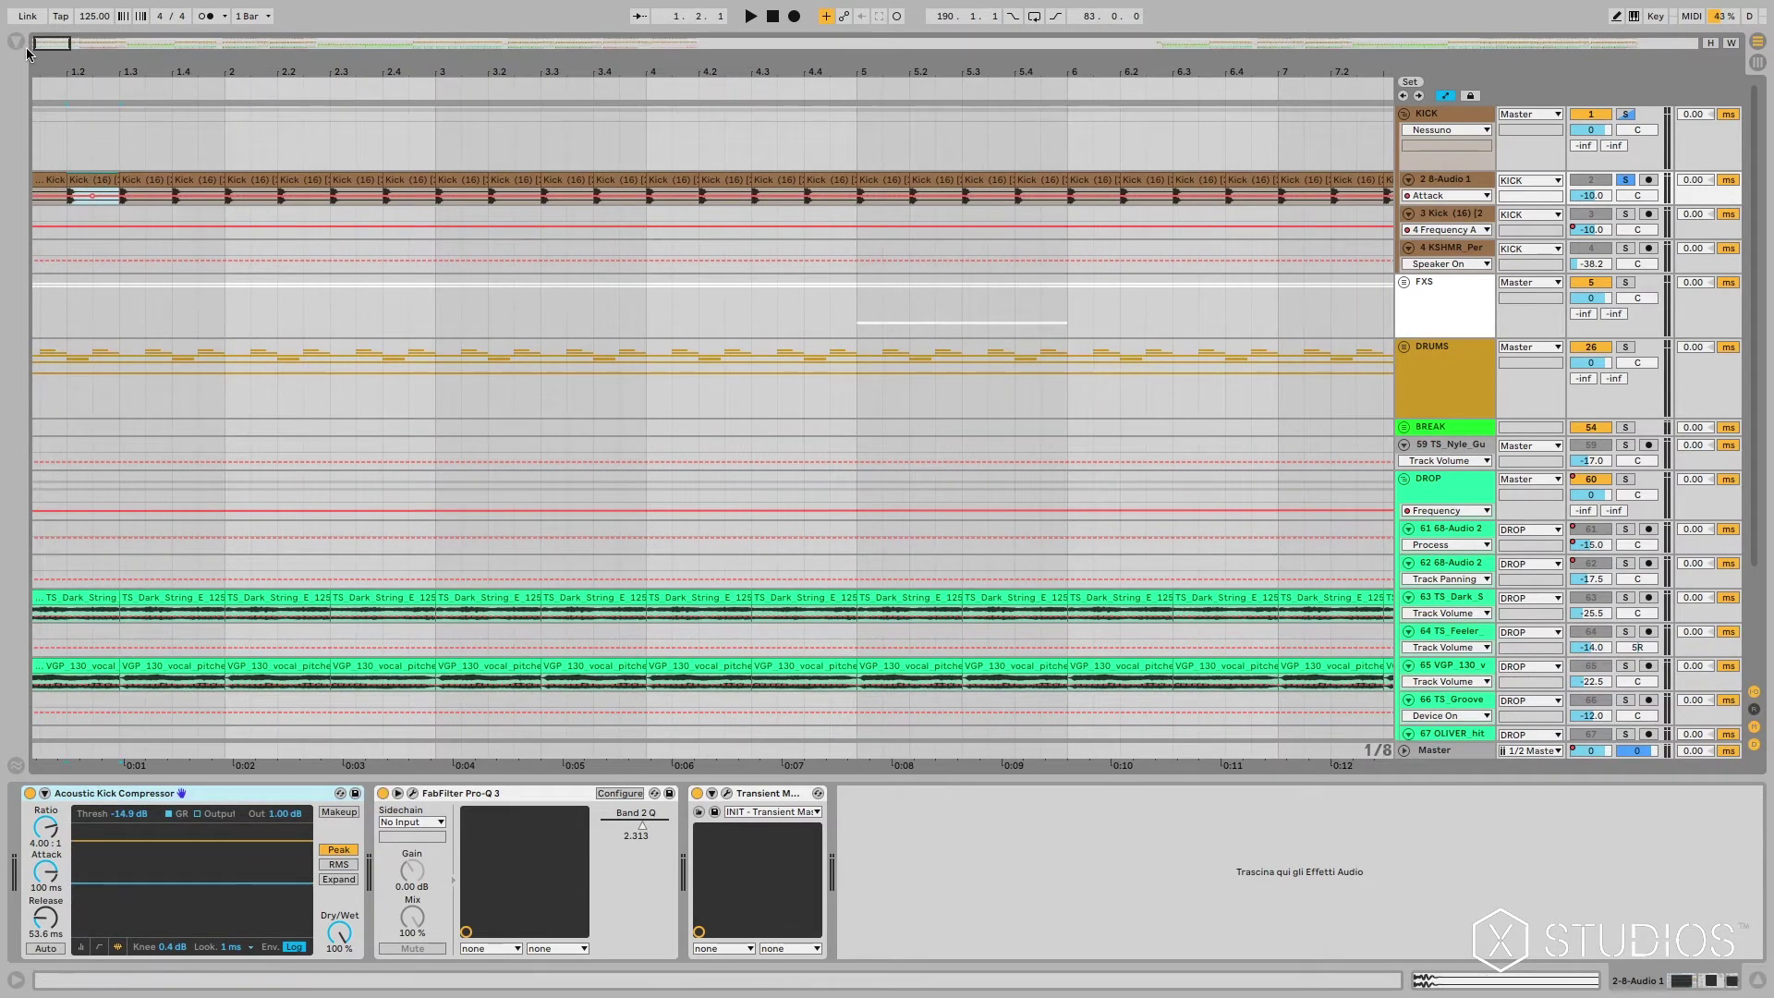
# Step: Shorten the kick clip at bar 9 on track 2-8-Audio 1 so that it ends at 9.1.2
pyautogui.moveTo(44, 46); pyautogui.dragTo(79, 63)
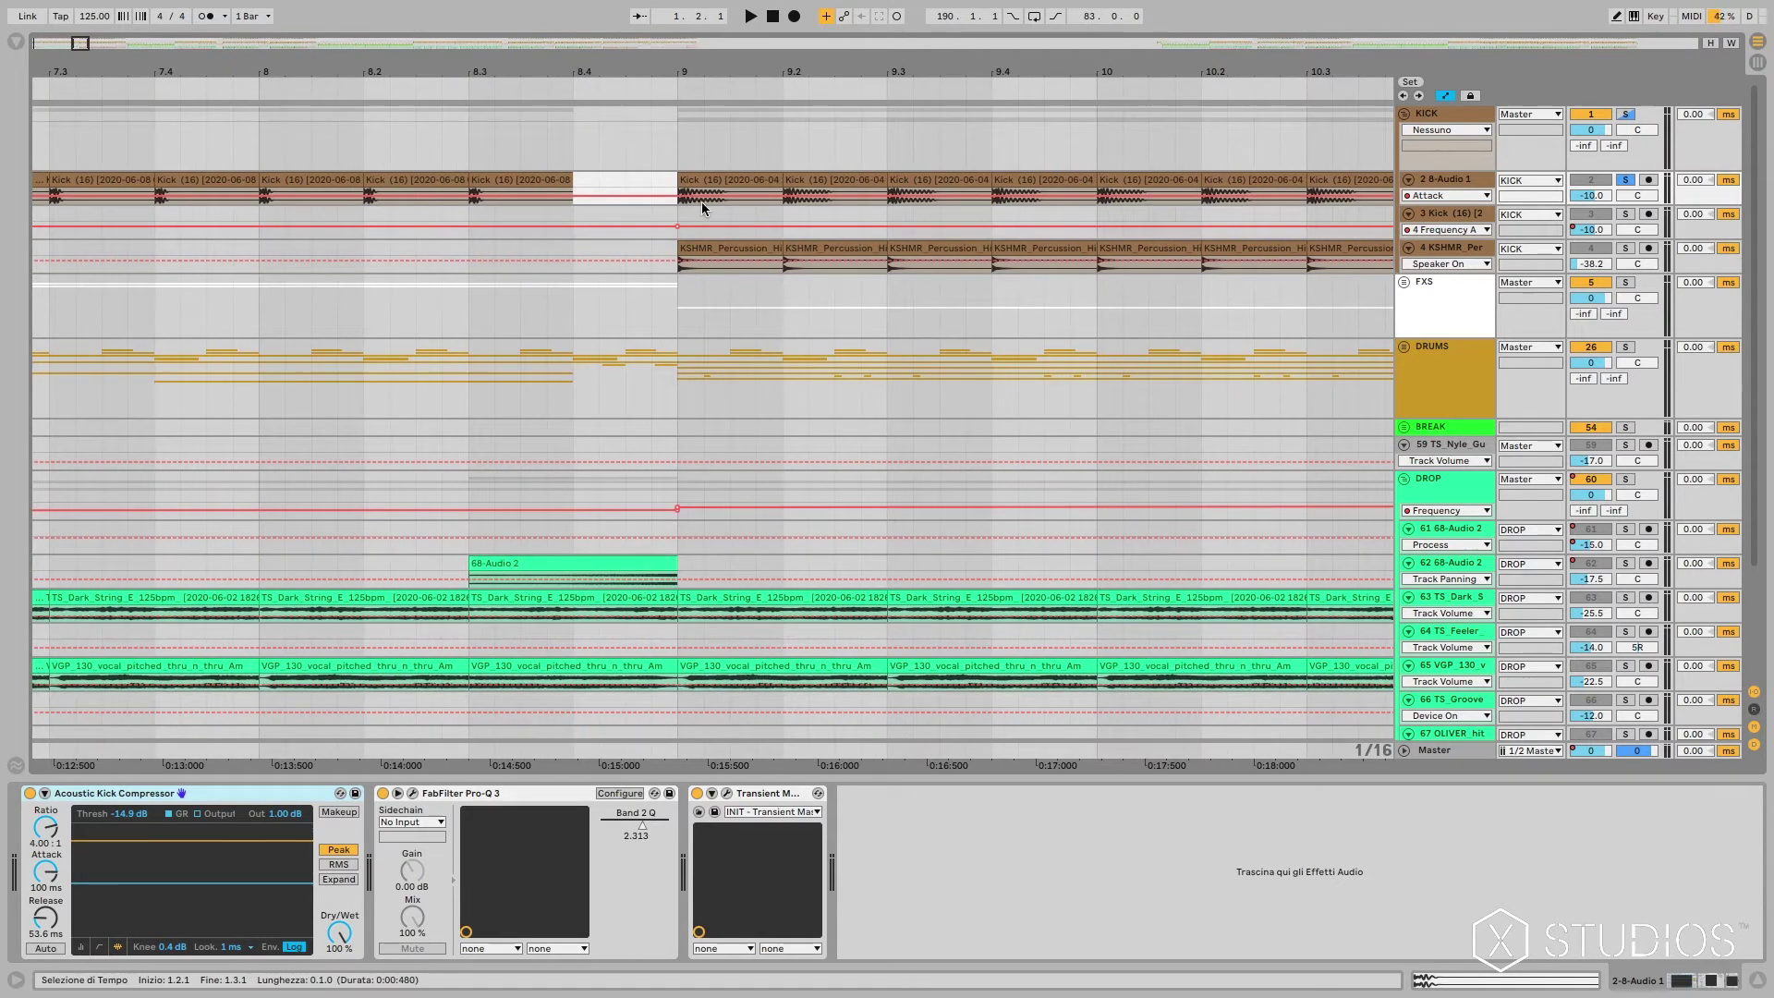
pyautogui.click(717, 179)
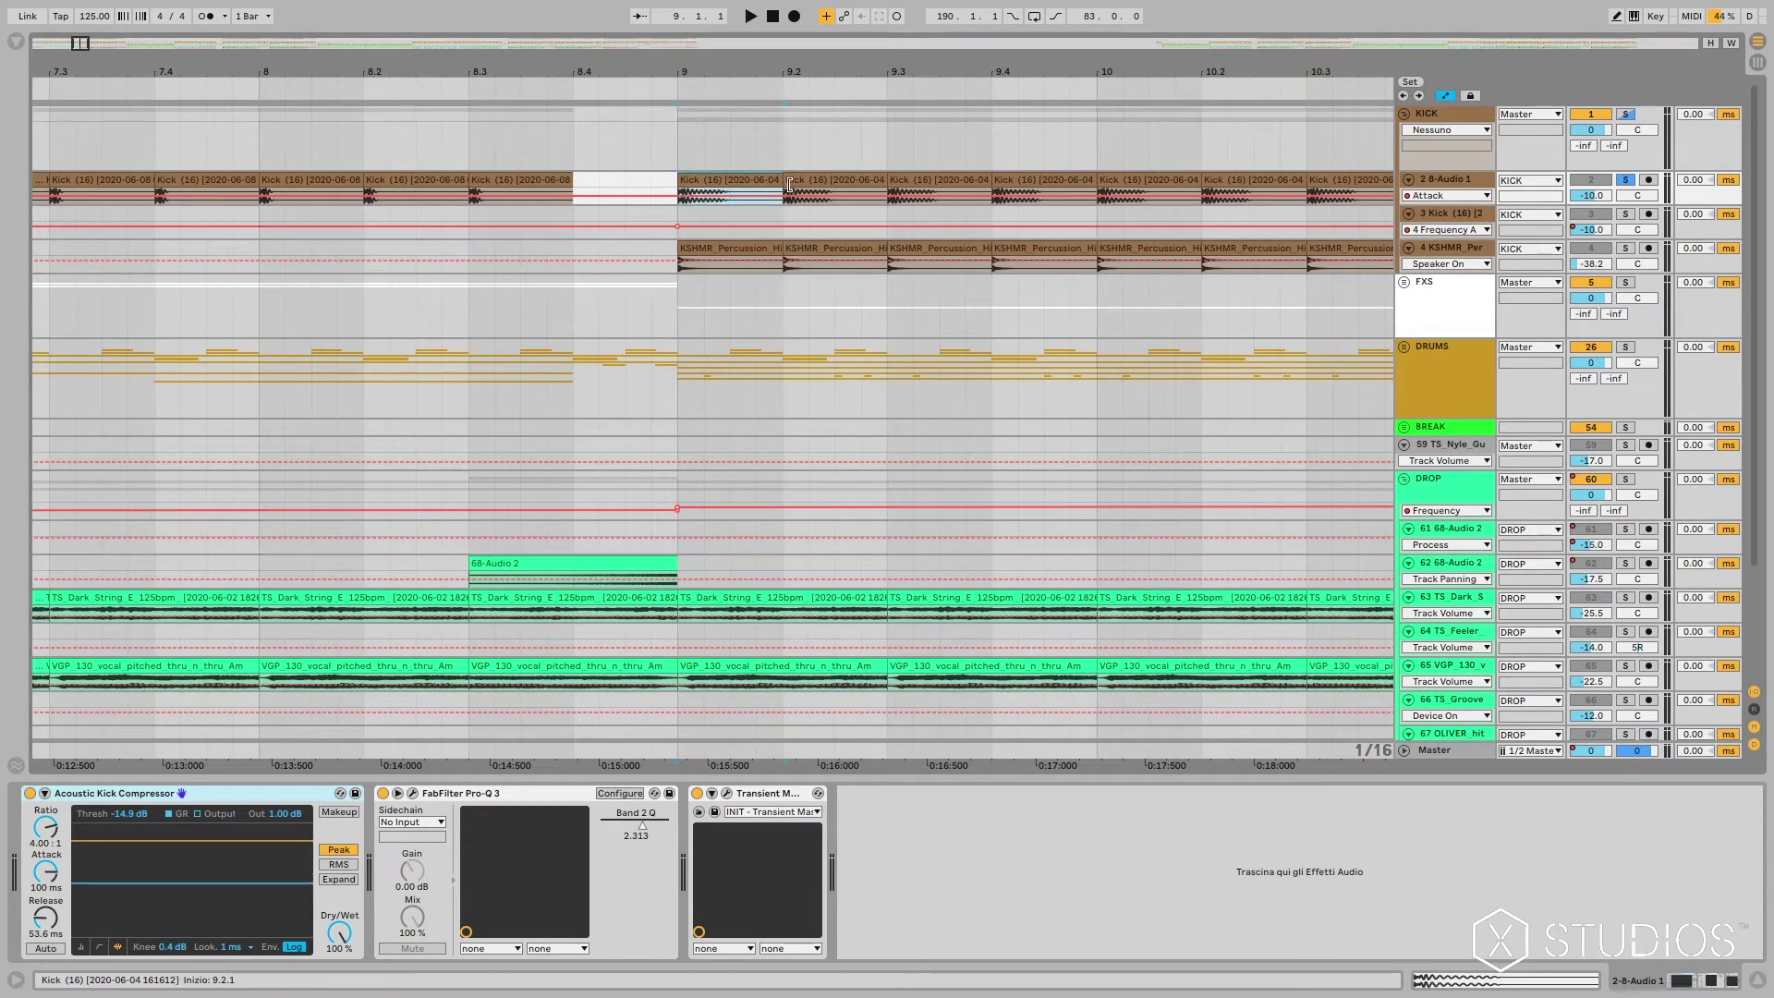
pyautogui.moveTo(769, 177); pyautogui.dragTo(706, 176)
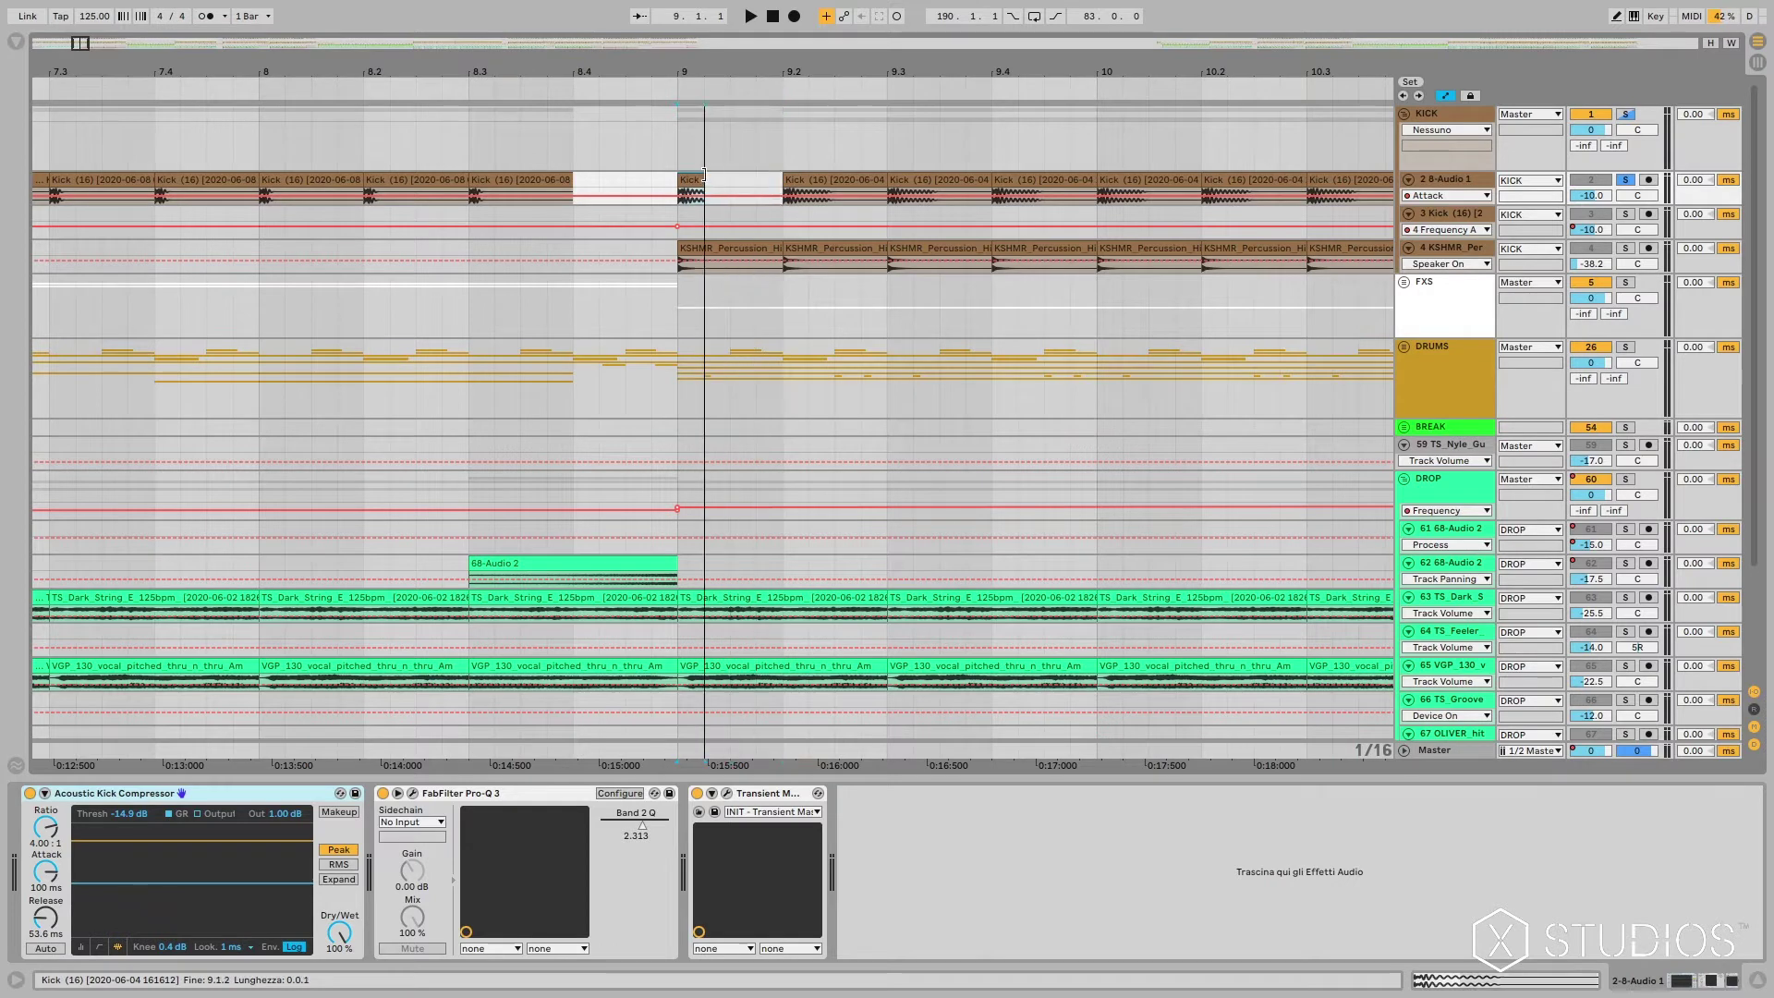
# Step: Enlarge the 2-8-Audio 1 track's height to show its waveforms in detail, keeping the Attack automation displayed
pyautogui.click(1447, 195)
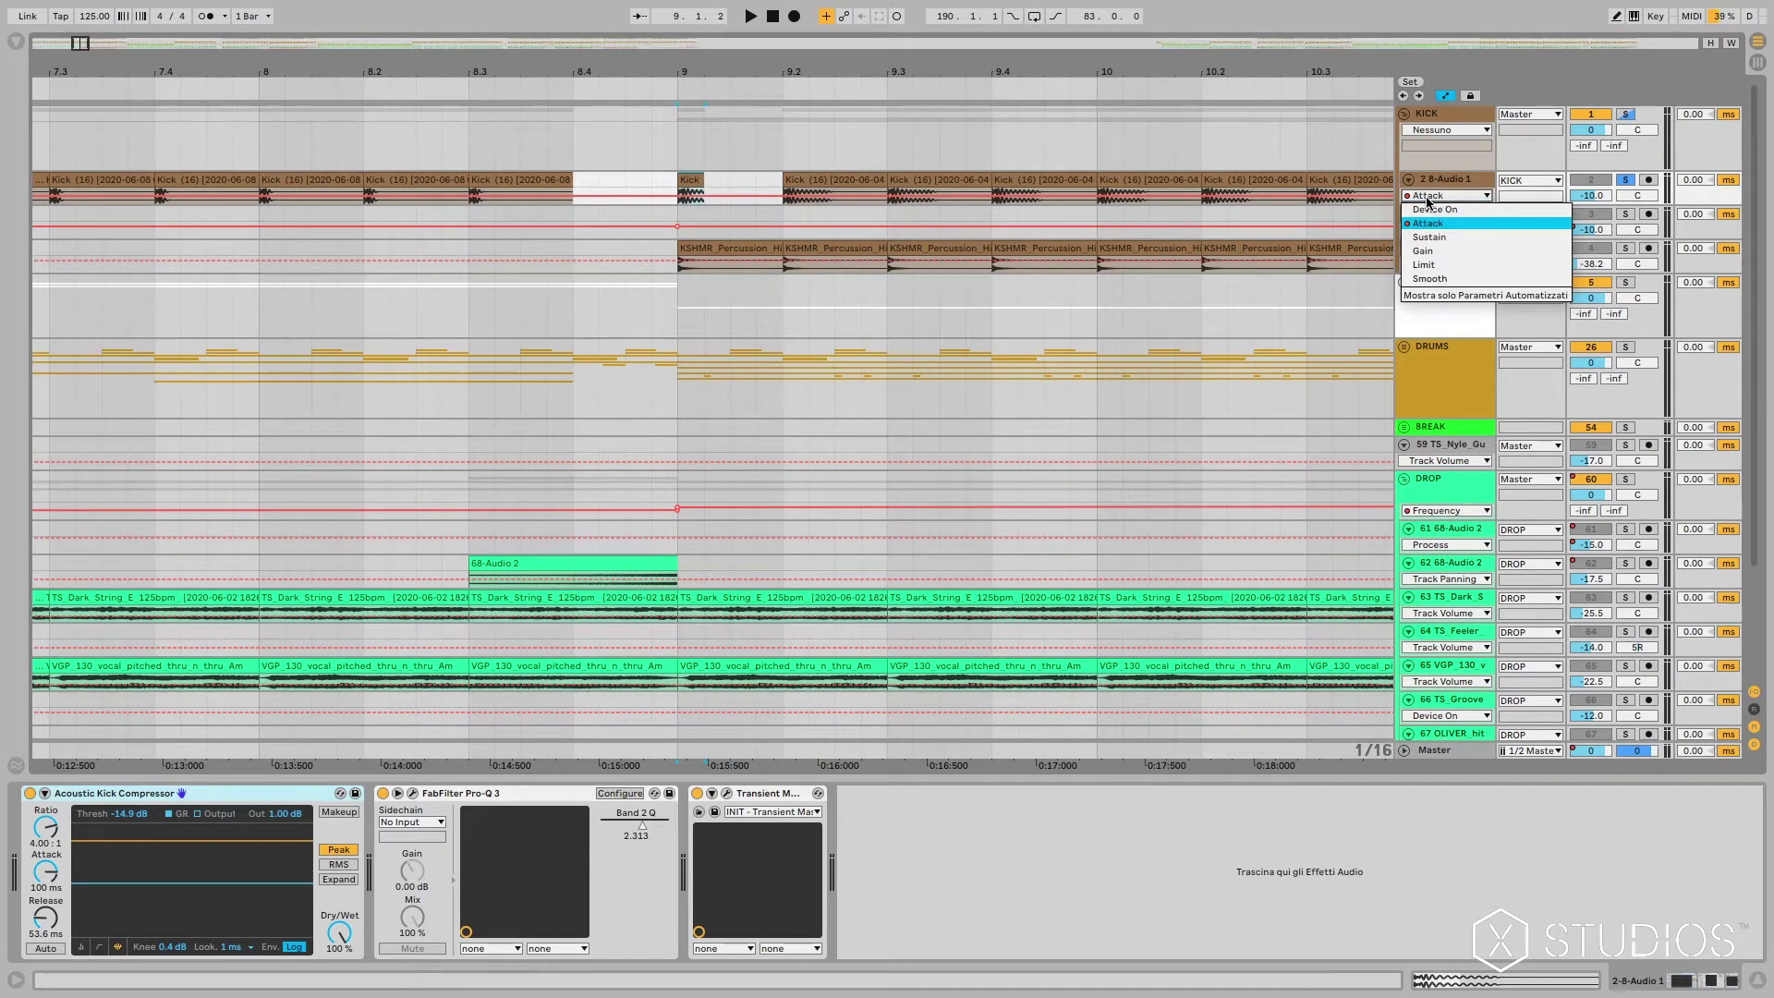
pyautogui.click(1432, 198)
pyautogui.moveTo(1427, 226); pyautogui.dragTo(1427, 304)
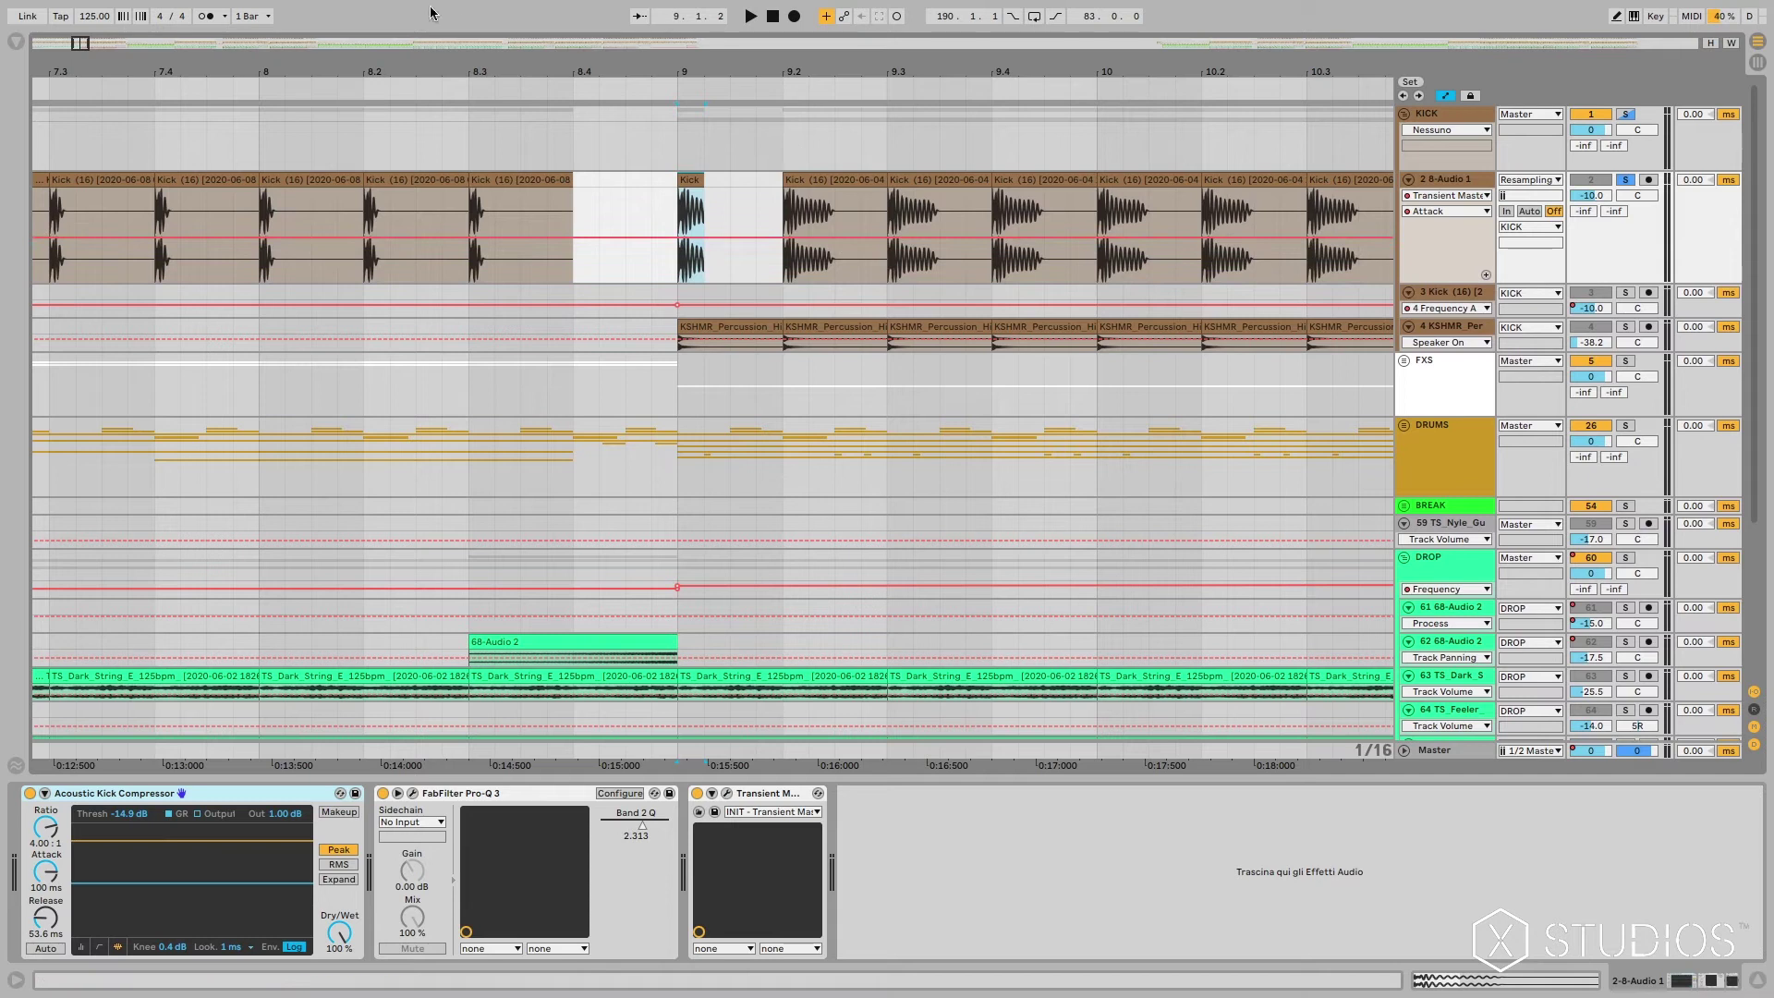
# Step: Trim the bar 9 kick clip further with a fade-out on its tail and play it back
pyautogui.moveTo(81, 45); pyautogui.dragTo(81, 148)
pyautogui.moveTo(756, 214); pyautogui.dragTo(813, 182)
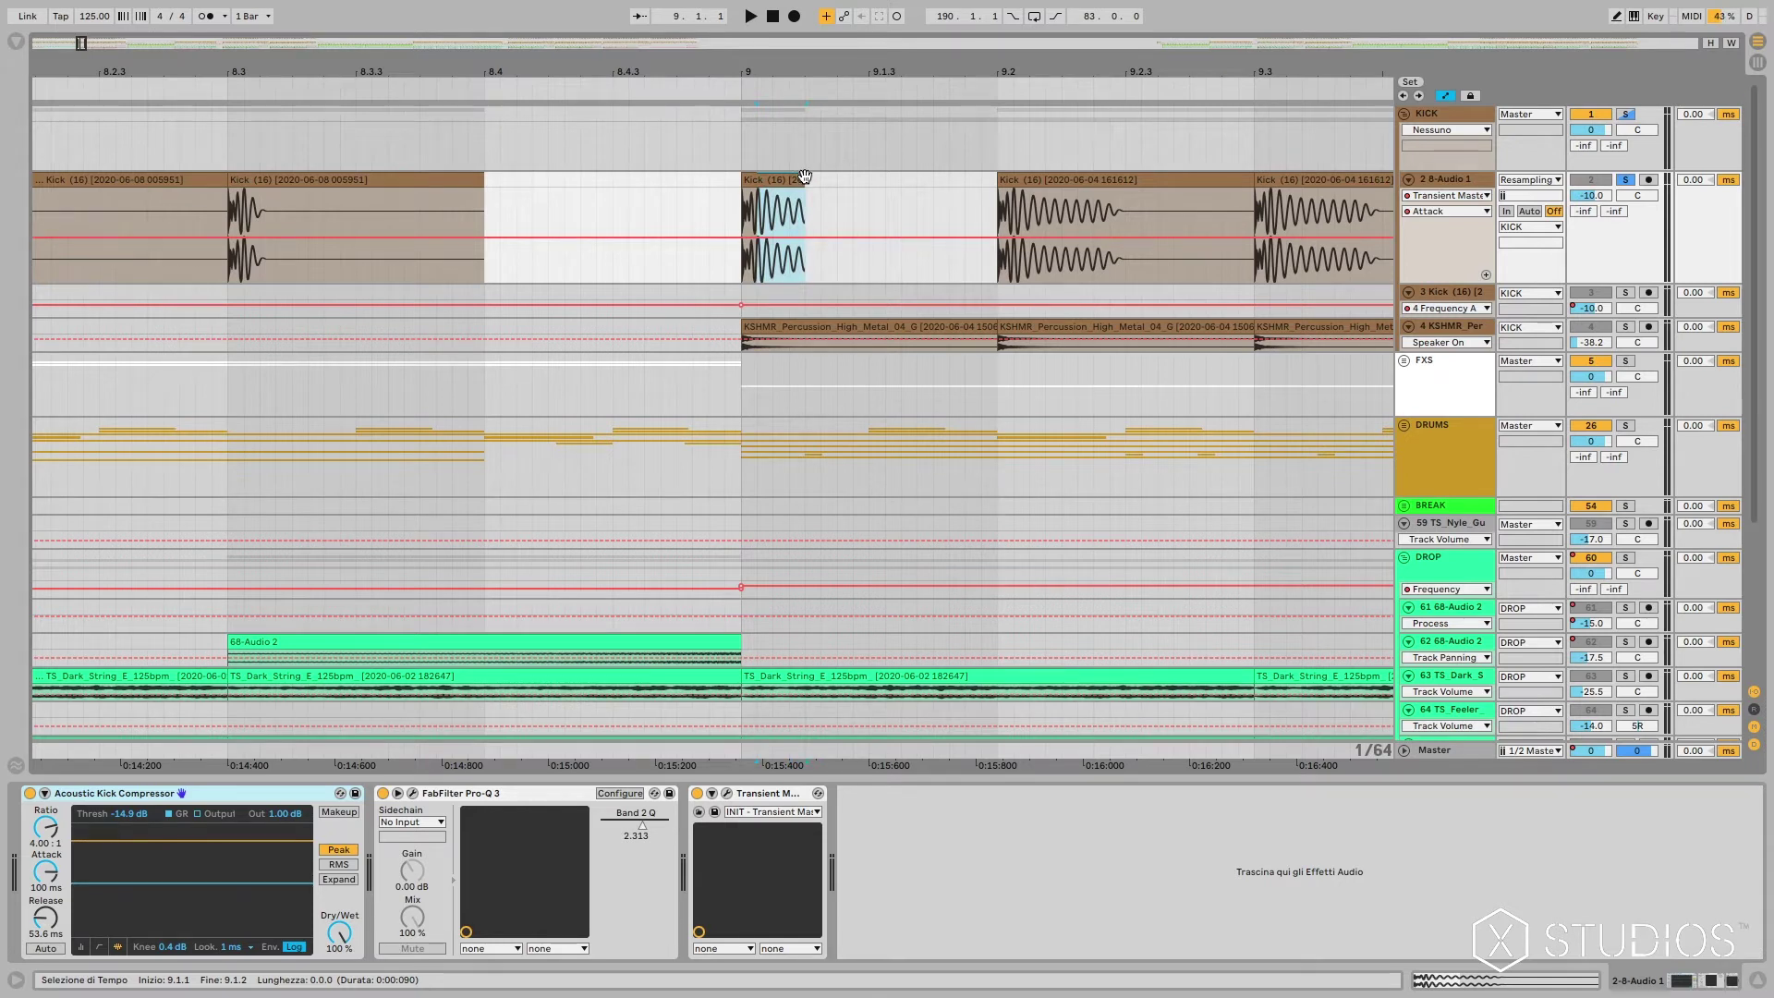
pyautogui.moveTo(803, 192); pyautogui.dragTo(788, 196)
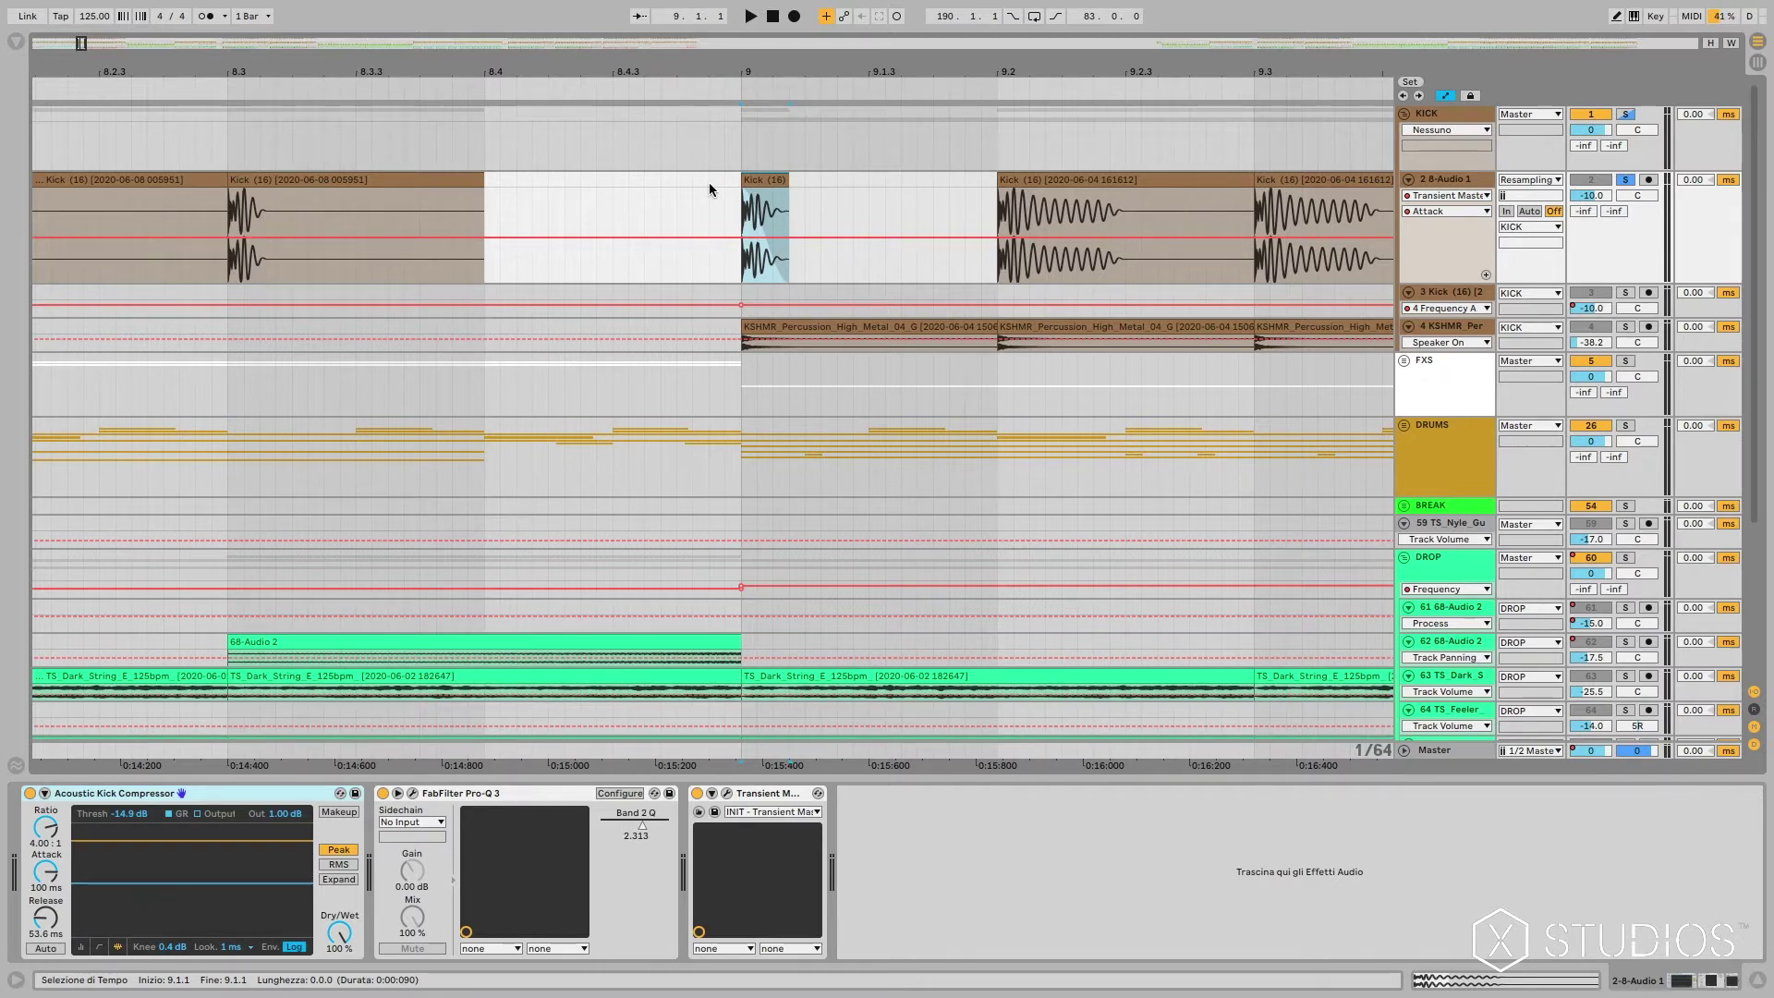
pyautogui.press('space')
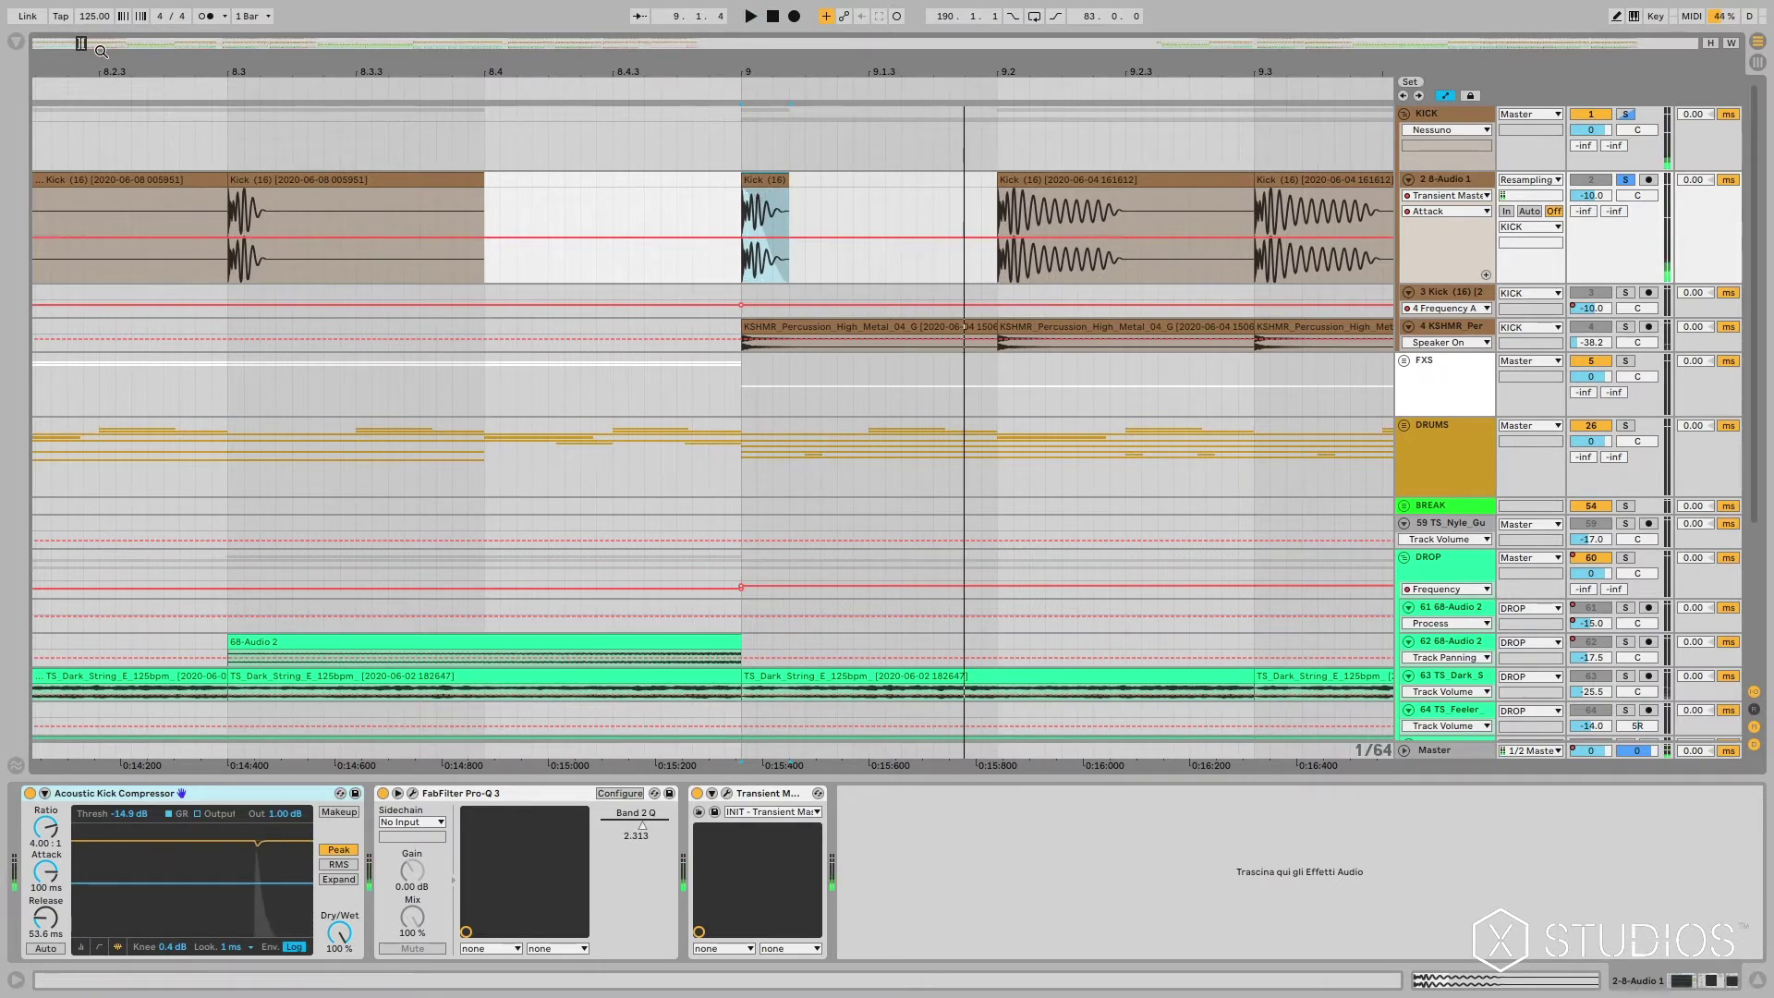
# Step: Delete the trimmed kick clip at bar 9 and restore the full-length kick there
pyautogui.moveTo(82, 46); pyautogui.dragTo(82, 23)
pyautogui.press('Delete')
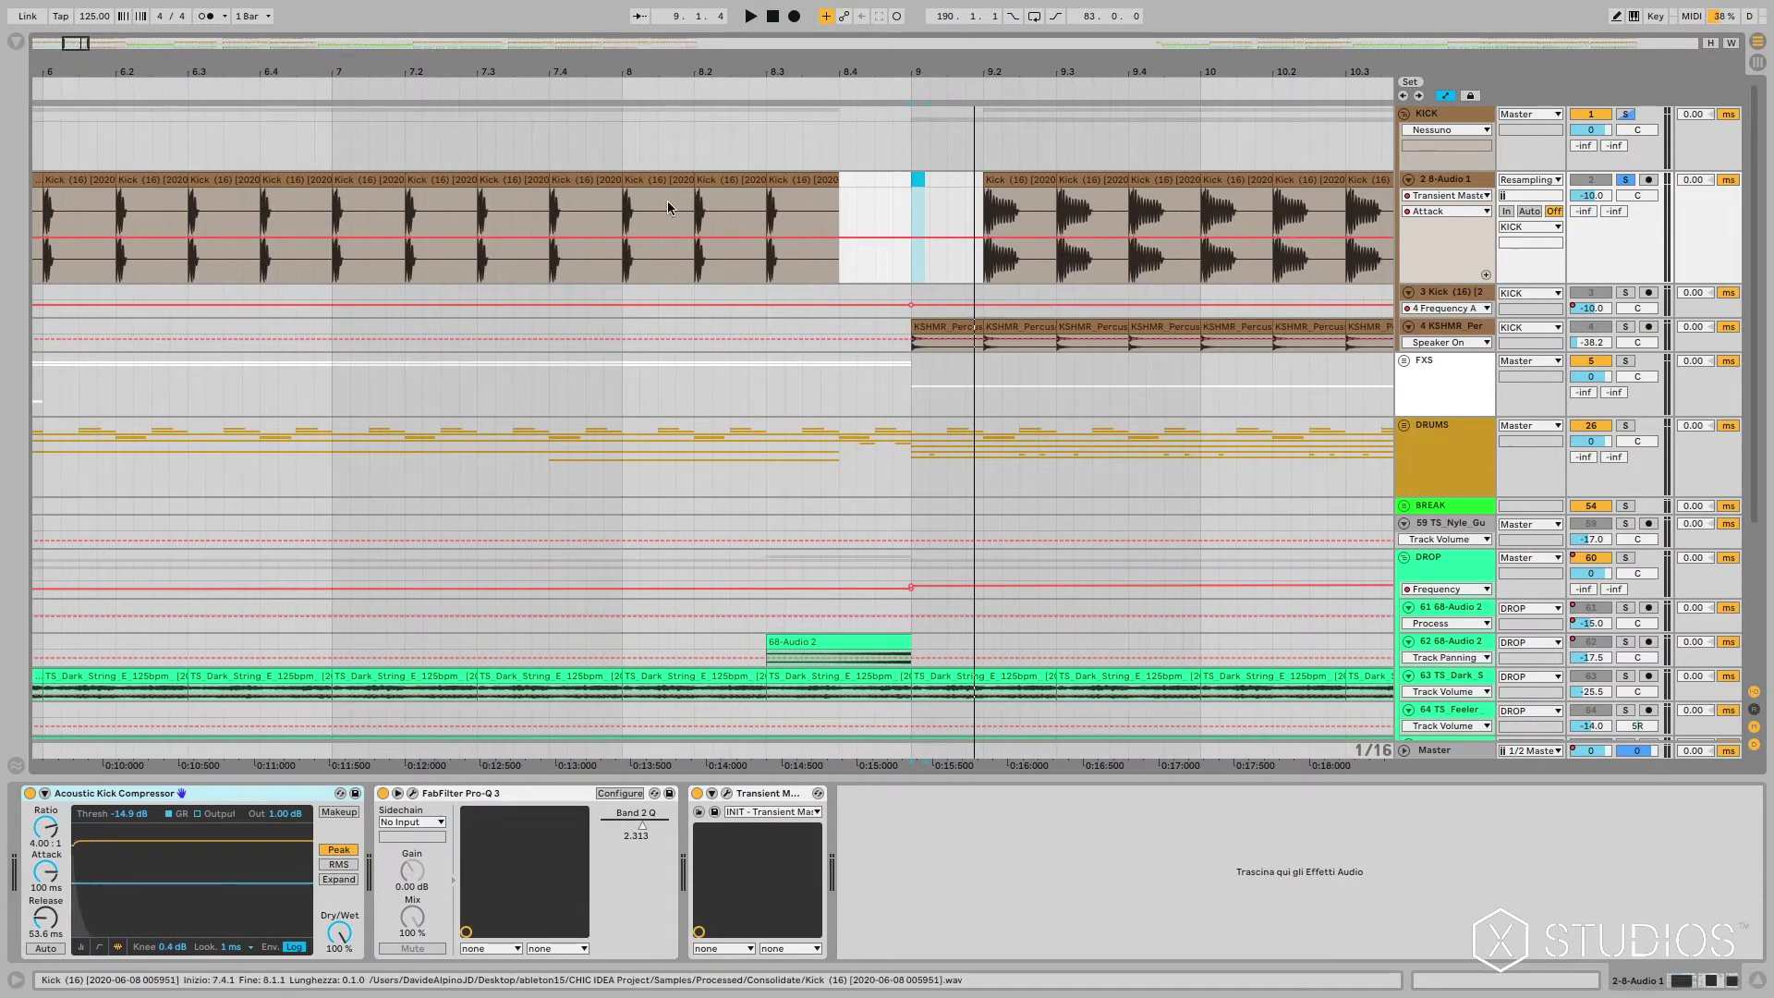
pyautogui.click(1021, 182)
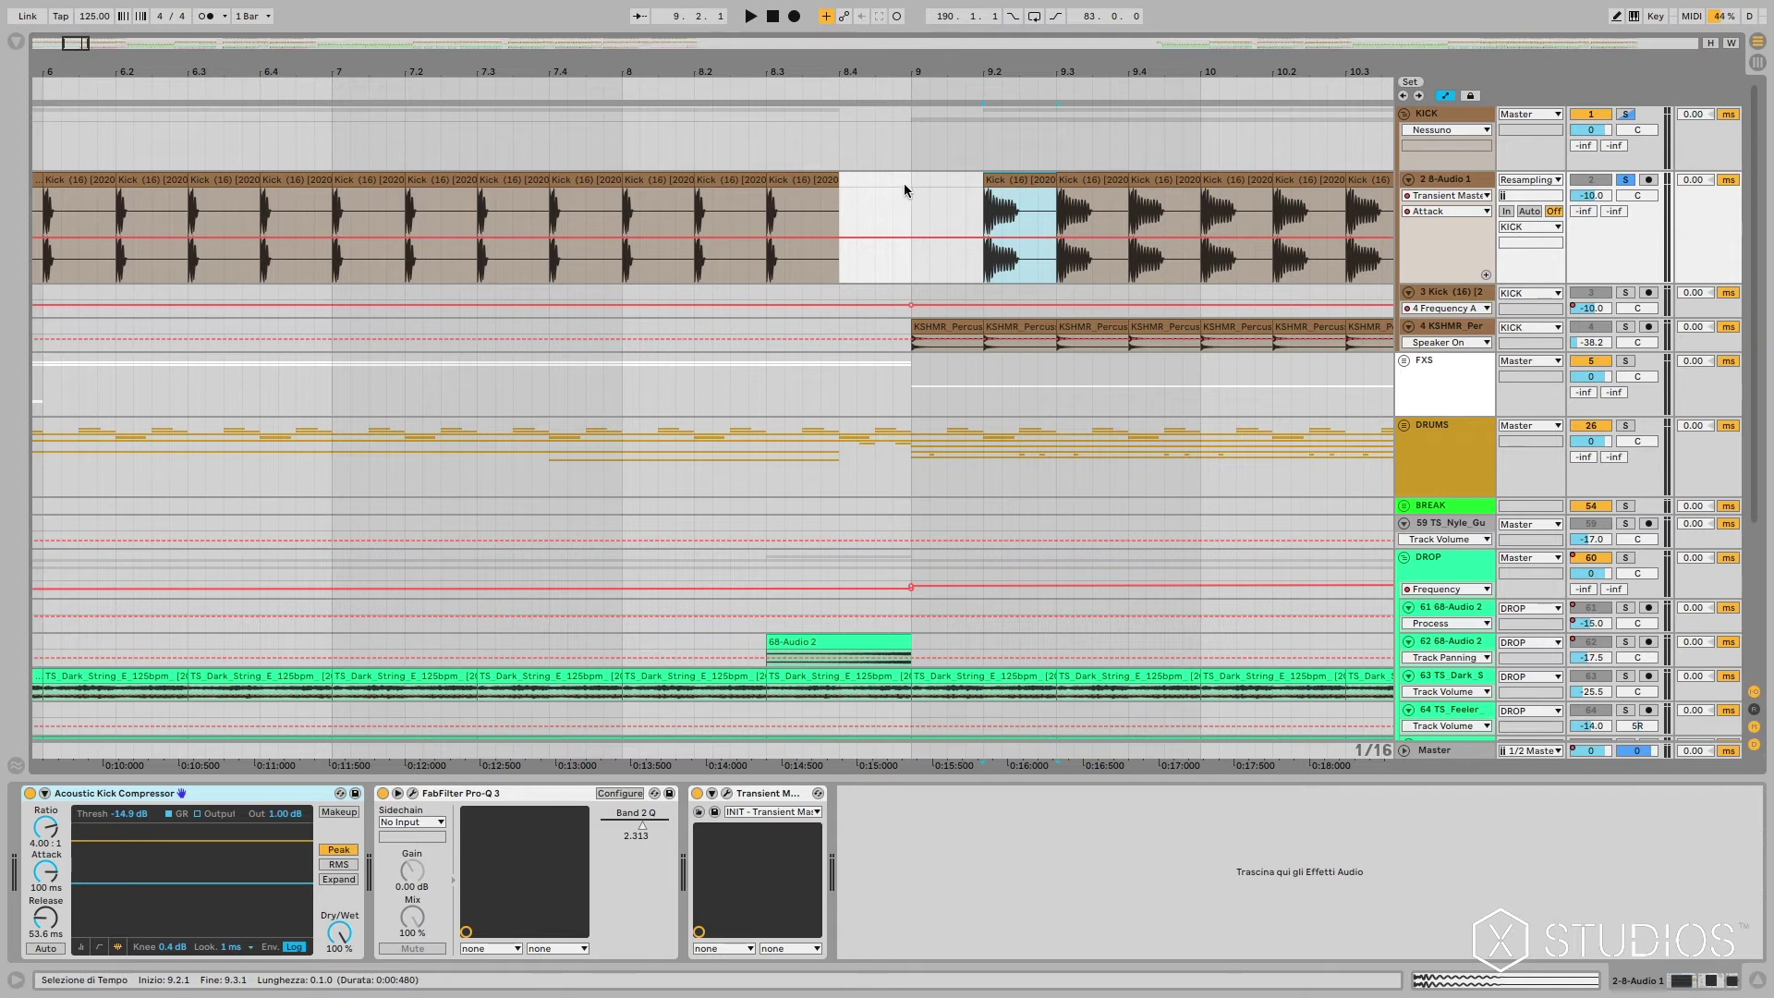
pyautogui.click(904, 183)
pyautogui.hotkey('ctrl', 'z')
# Step: Turn off solo on the 2-8-Audio 1 track and fold the KICK group
pyautogui.moveTo(64, 52); pyautogui.dragTo(55, 27)
pyautogui.click(171, 221)
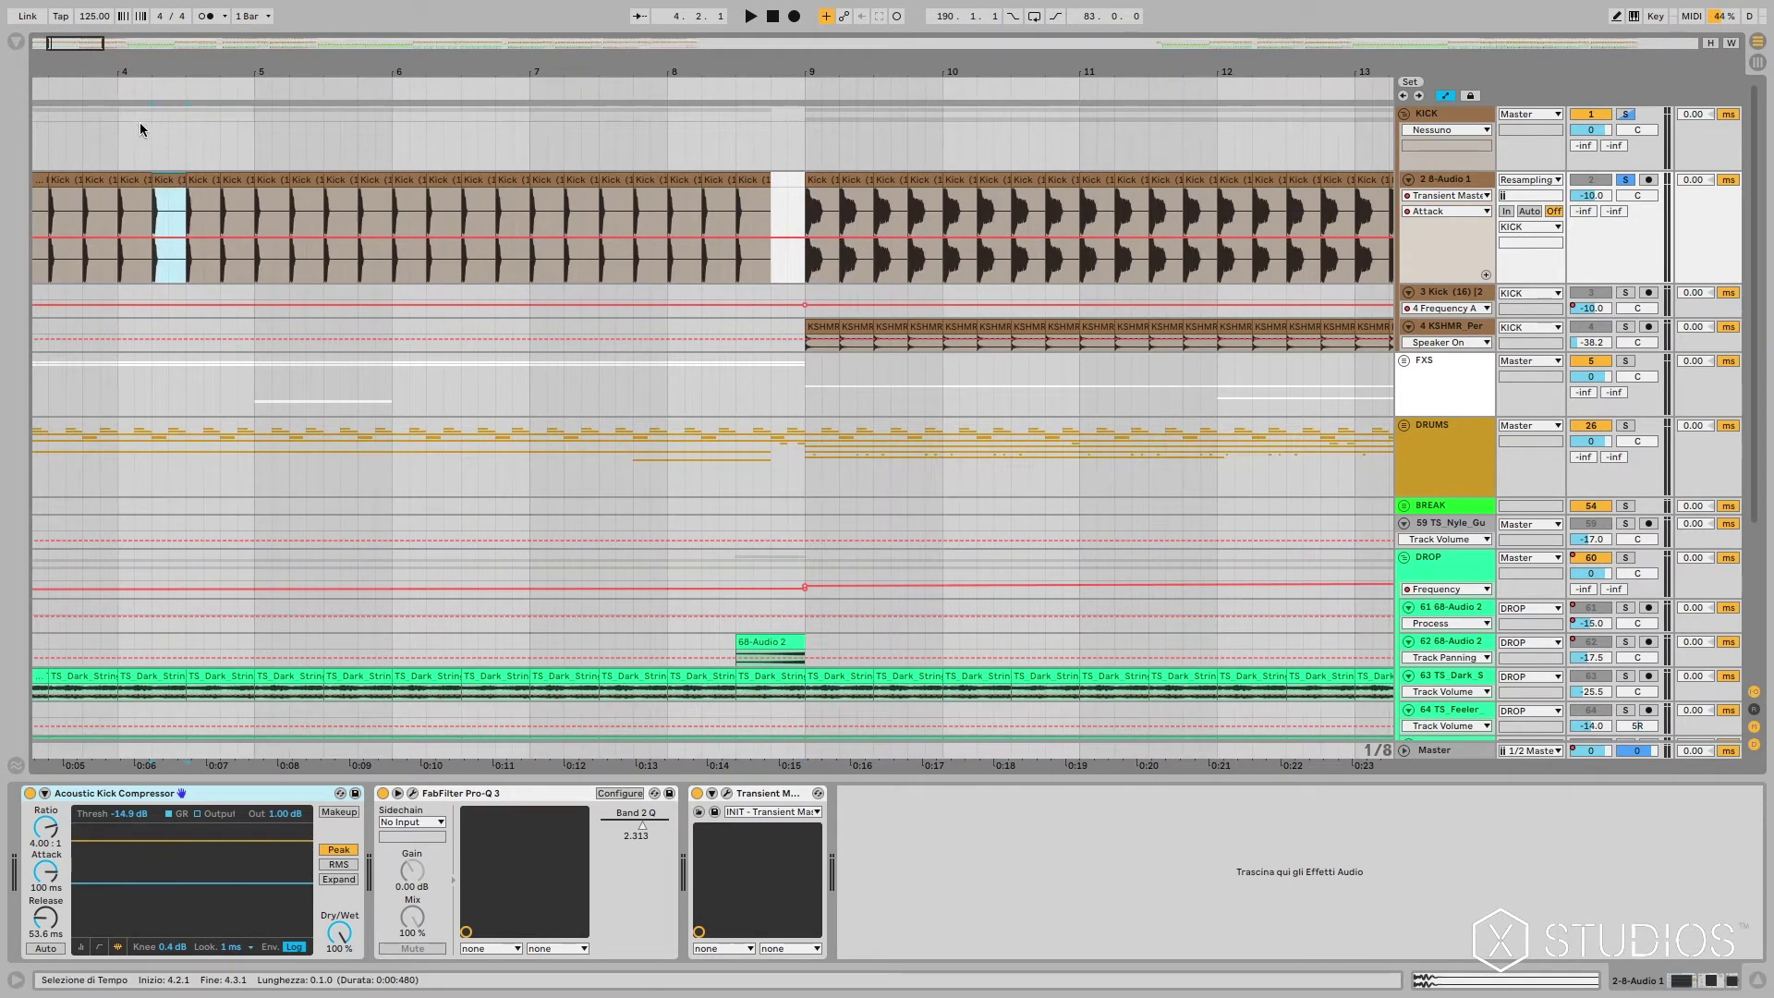
pyautogui.moveTo(174, 72); pyautogui.dragTo(185, 45)
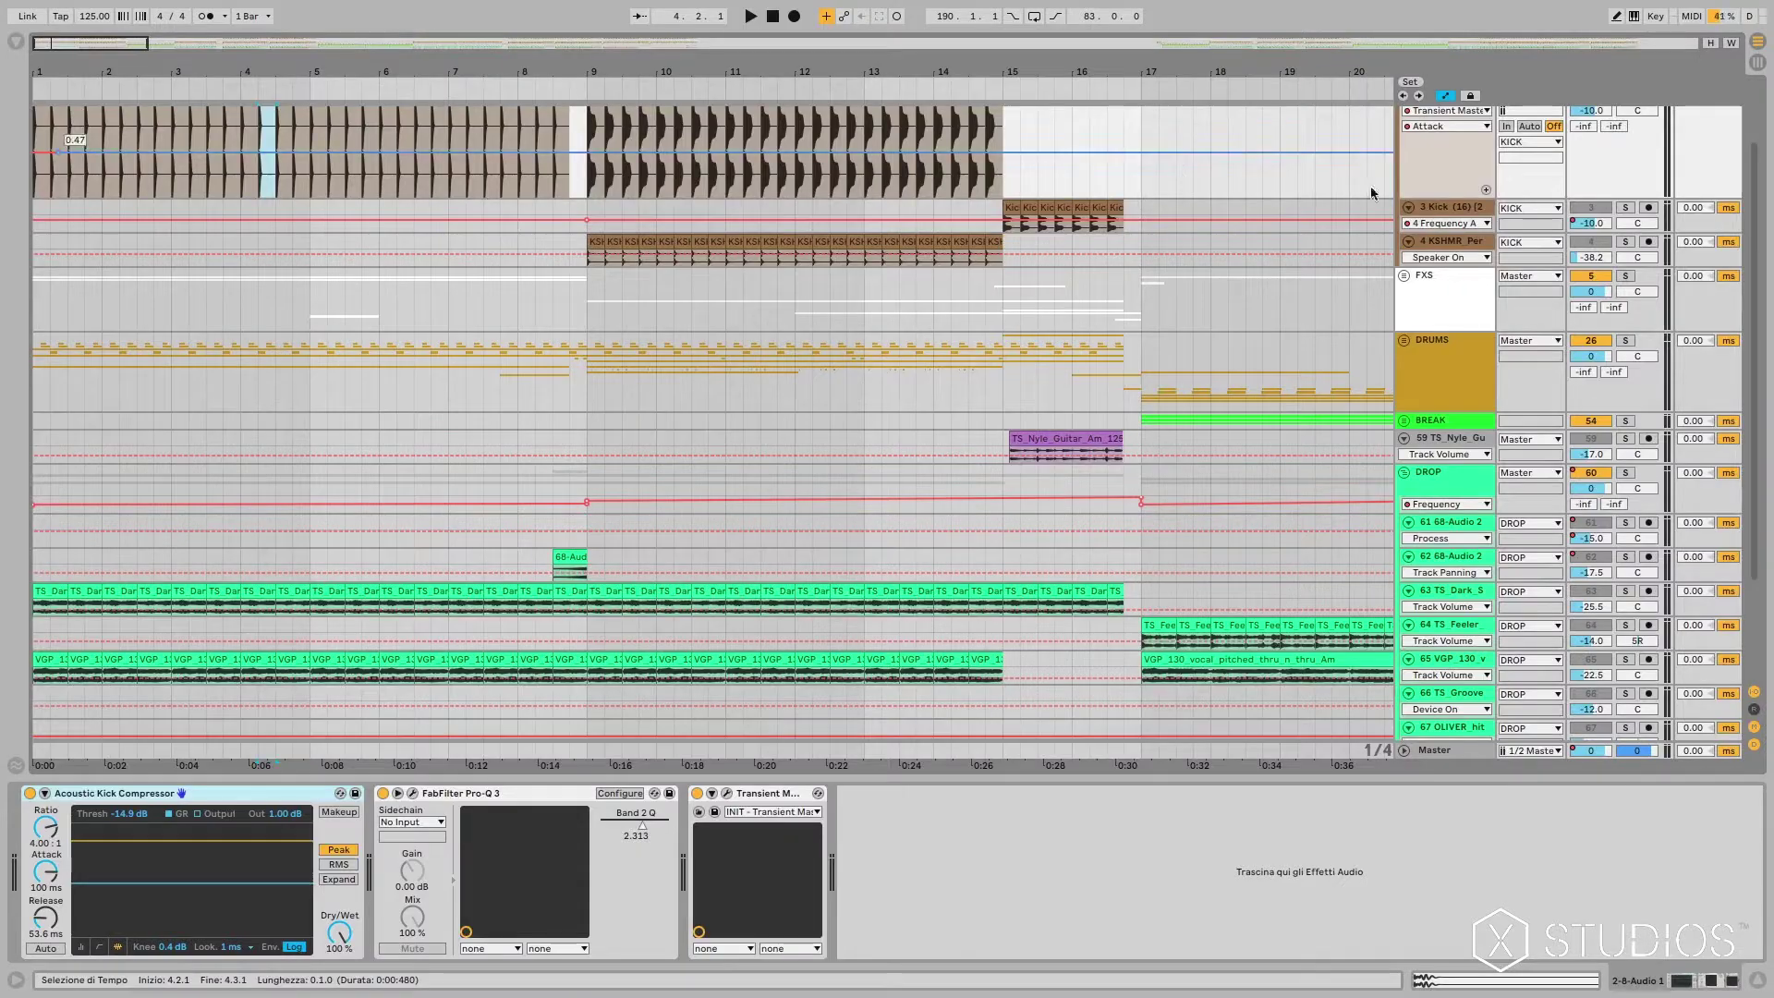
pyautogui.scroll(2, 1628, 211)
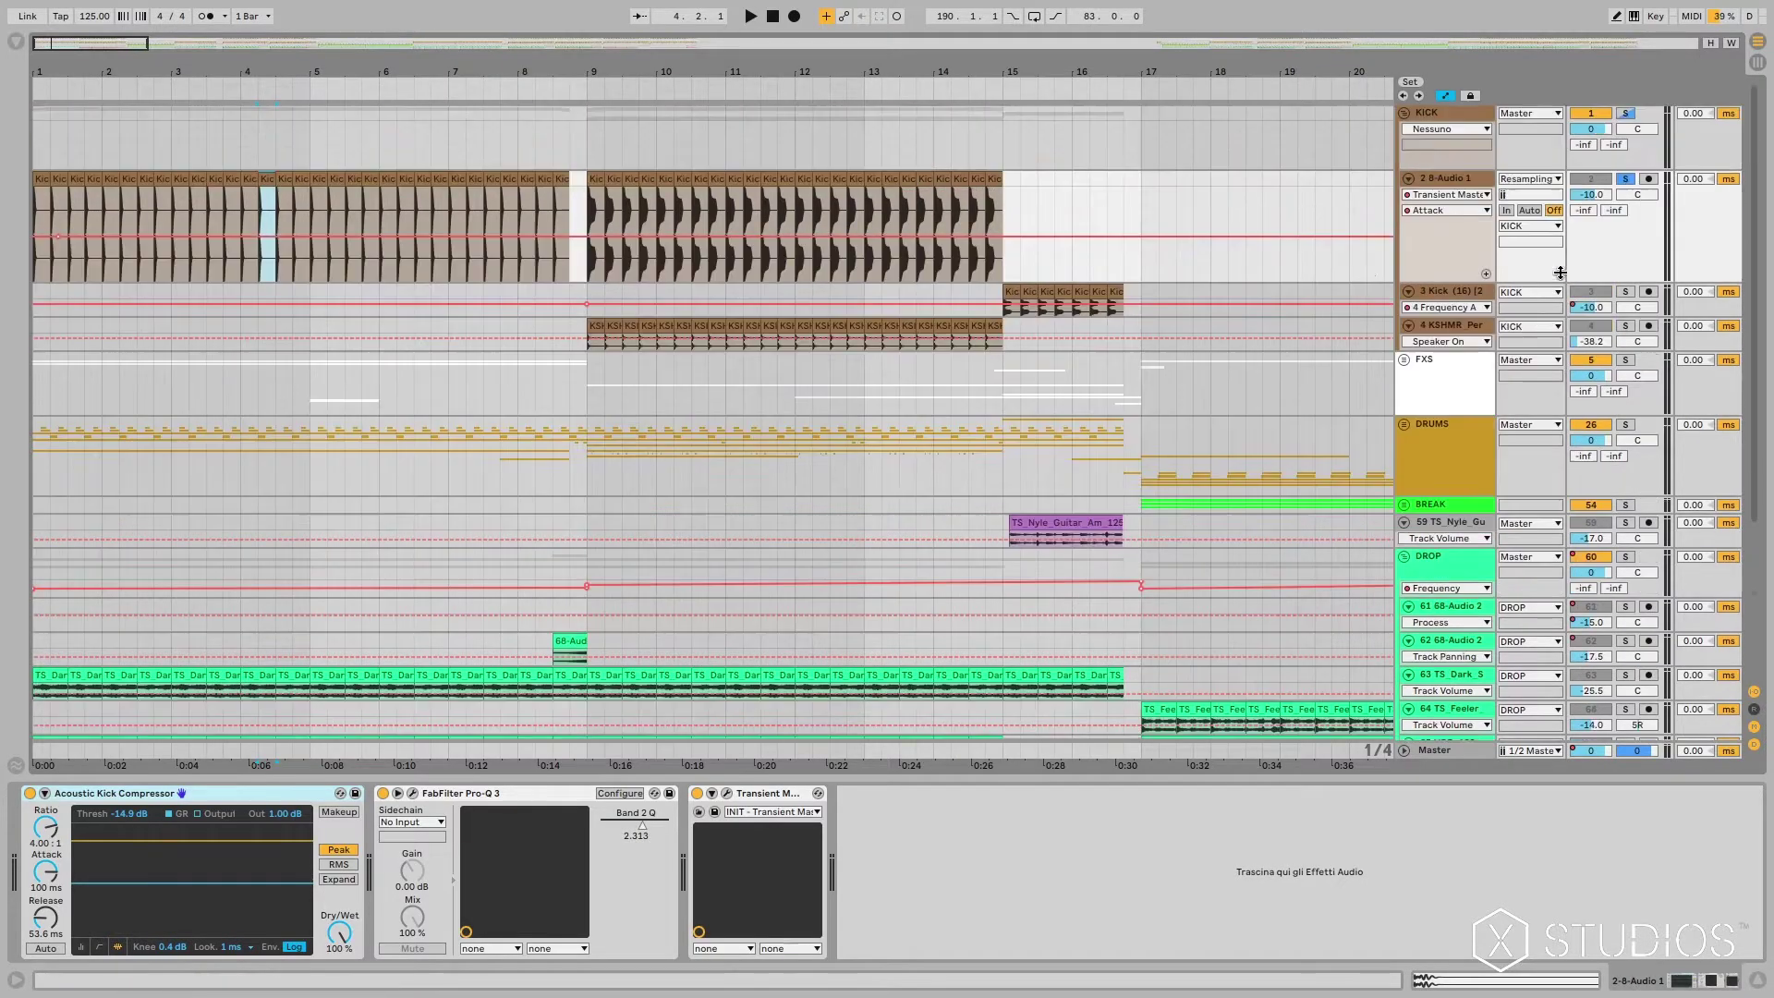
pyautogui.click(1627, 180)
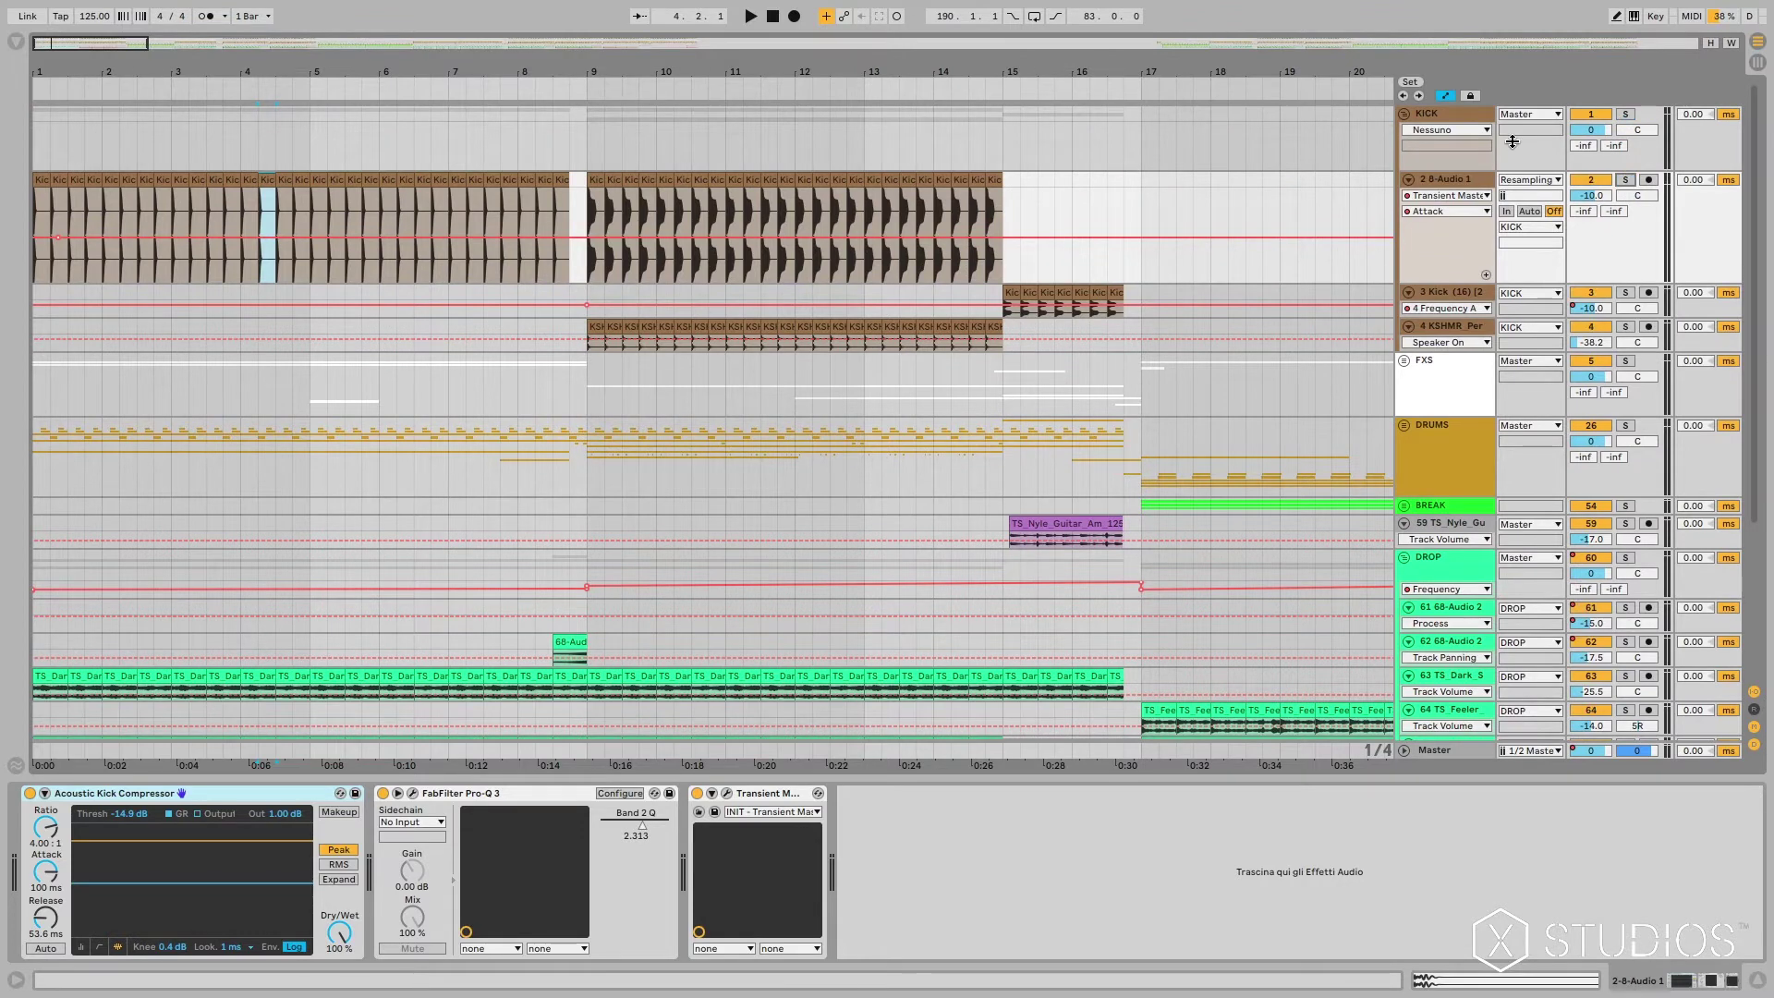
pyautogui.click(1404, 114)
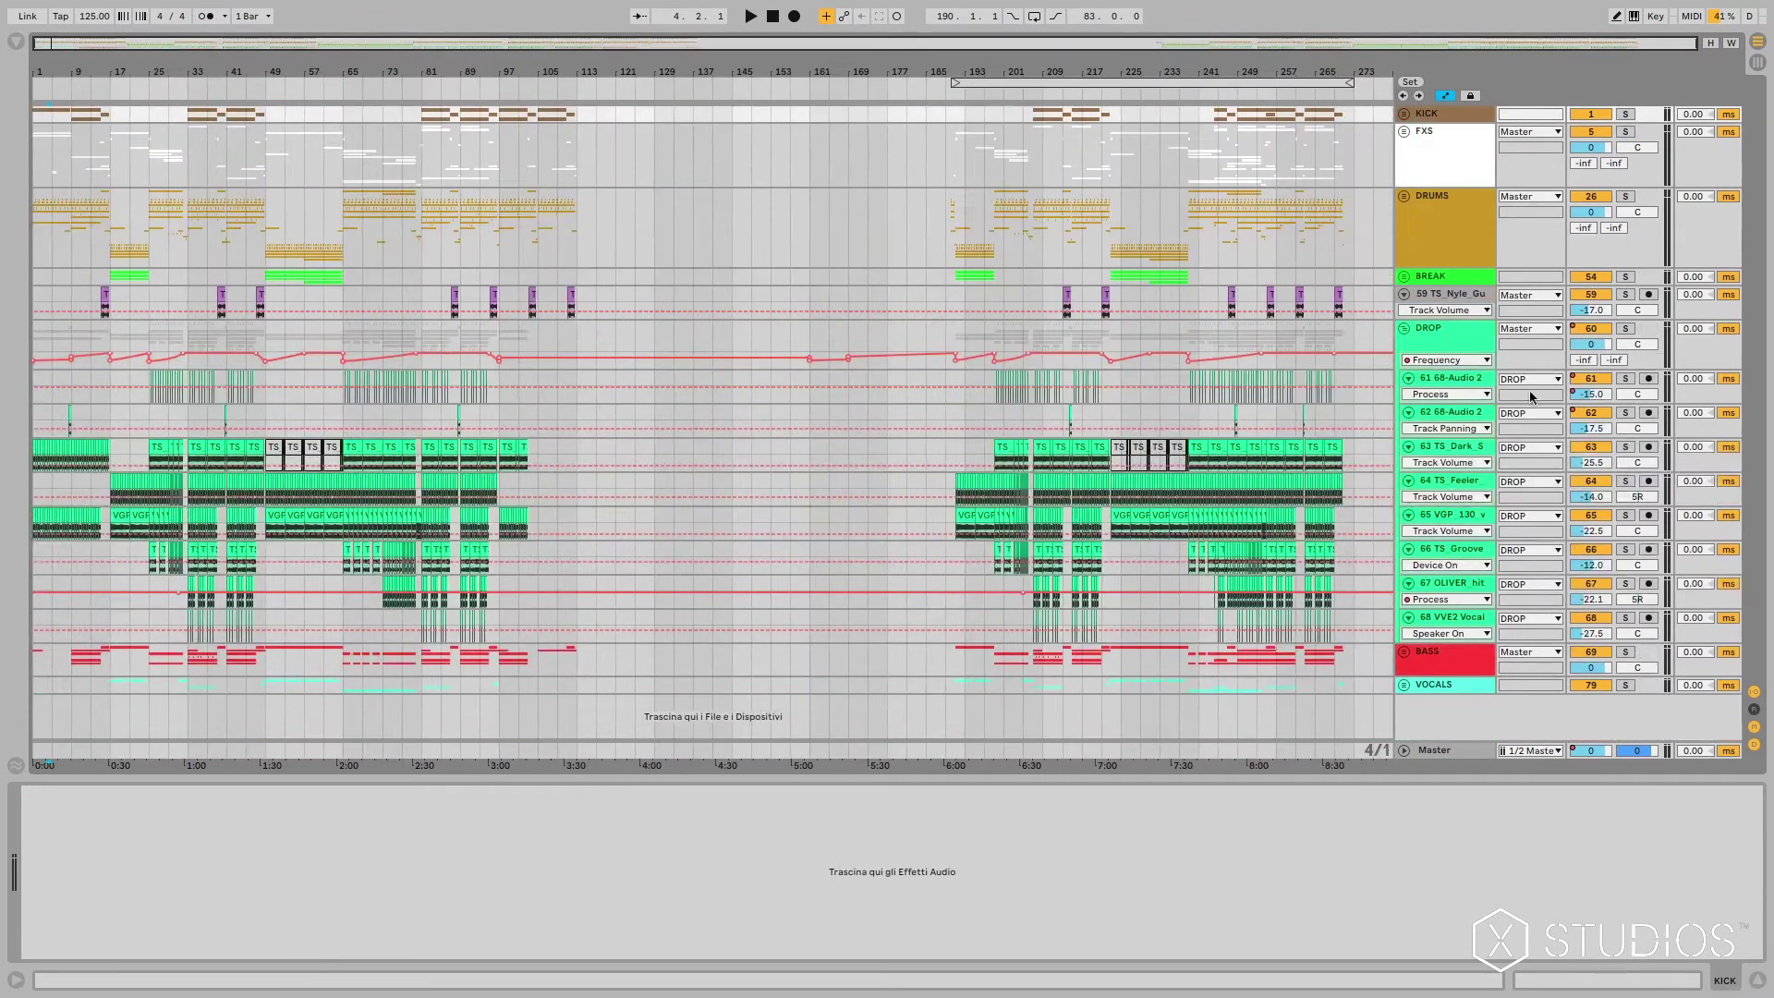
# Step: Select the DRUMS group's material from bar 33 to bar 49 to examine the drop's drums
pyautogui.moveTo(190, 190); pyautogui.dragTo(267, 220)
pyautogui.moveTo(64, 50); pyautogui.dragTo(64, 138)
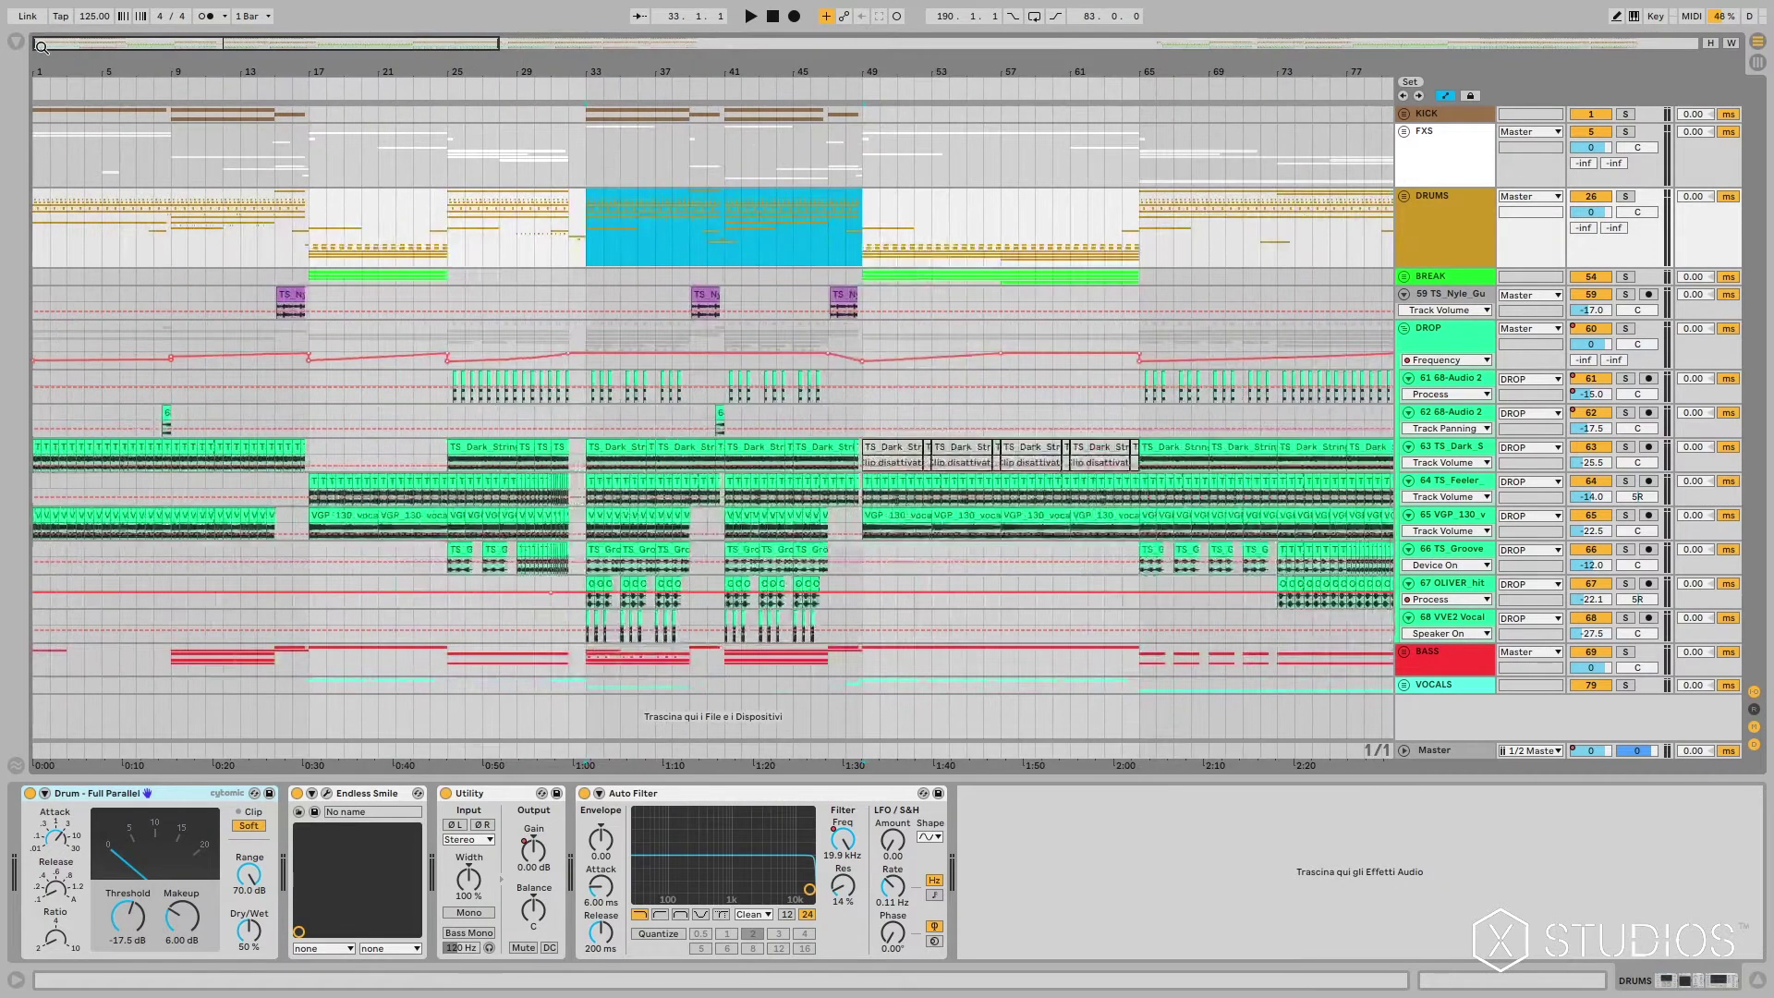
pyautogui.click(634, 226)
pyautogui.moveTo(587, 224); pyautogui.dragTo(855, 222)
# Step: Select the DRUMS group's intro material up to about bar 16 and place the insertion marker in bar 5
pyautogui.click(270, 213)
pyautogui.moveTo(298, 207); pyautogui.dragTo(53, 214)
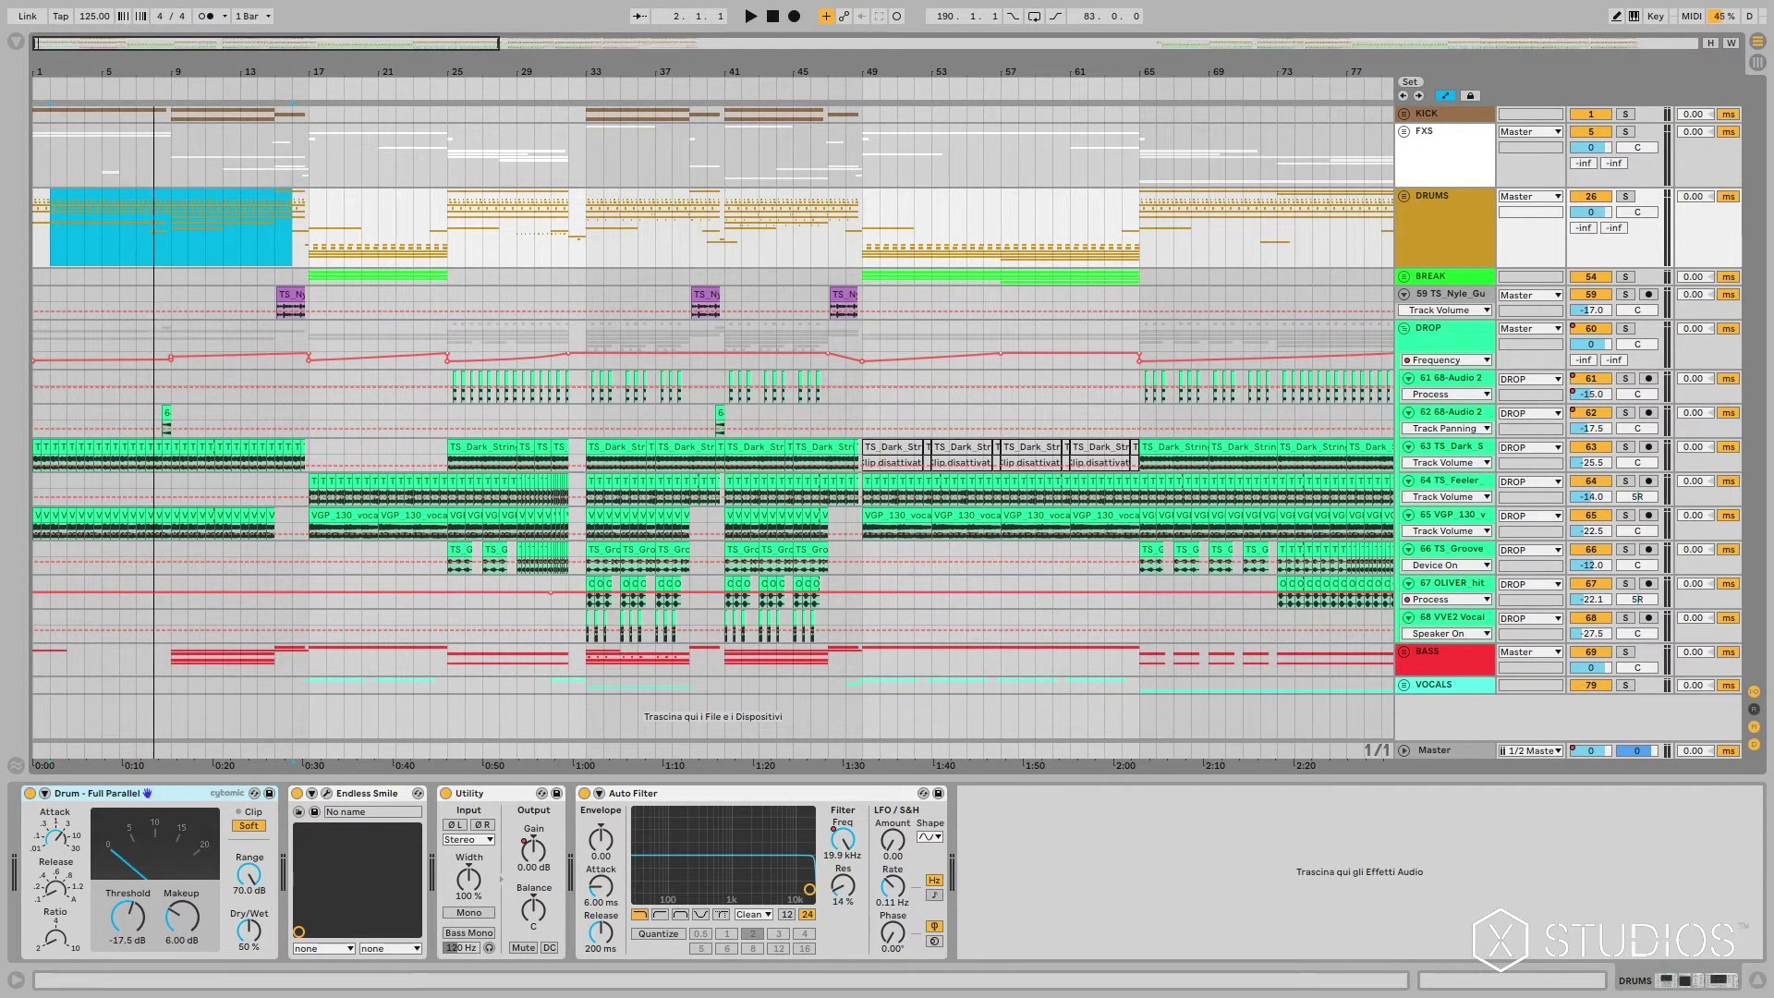
pyautogui.moveTo(72, 54); pyautogui.dragTo(130, 163)
pyautogui.click(157, 213)
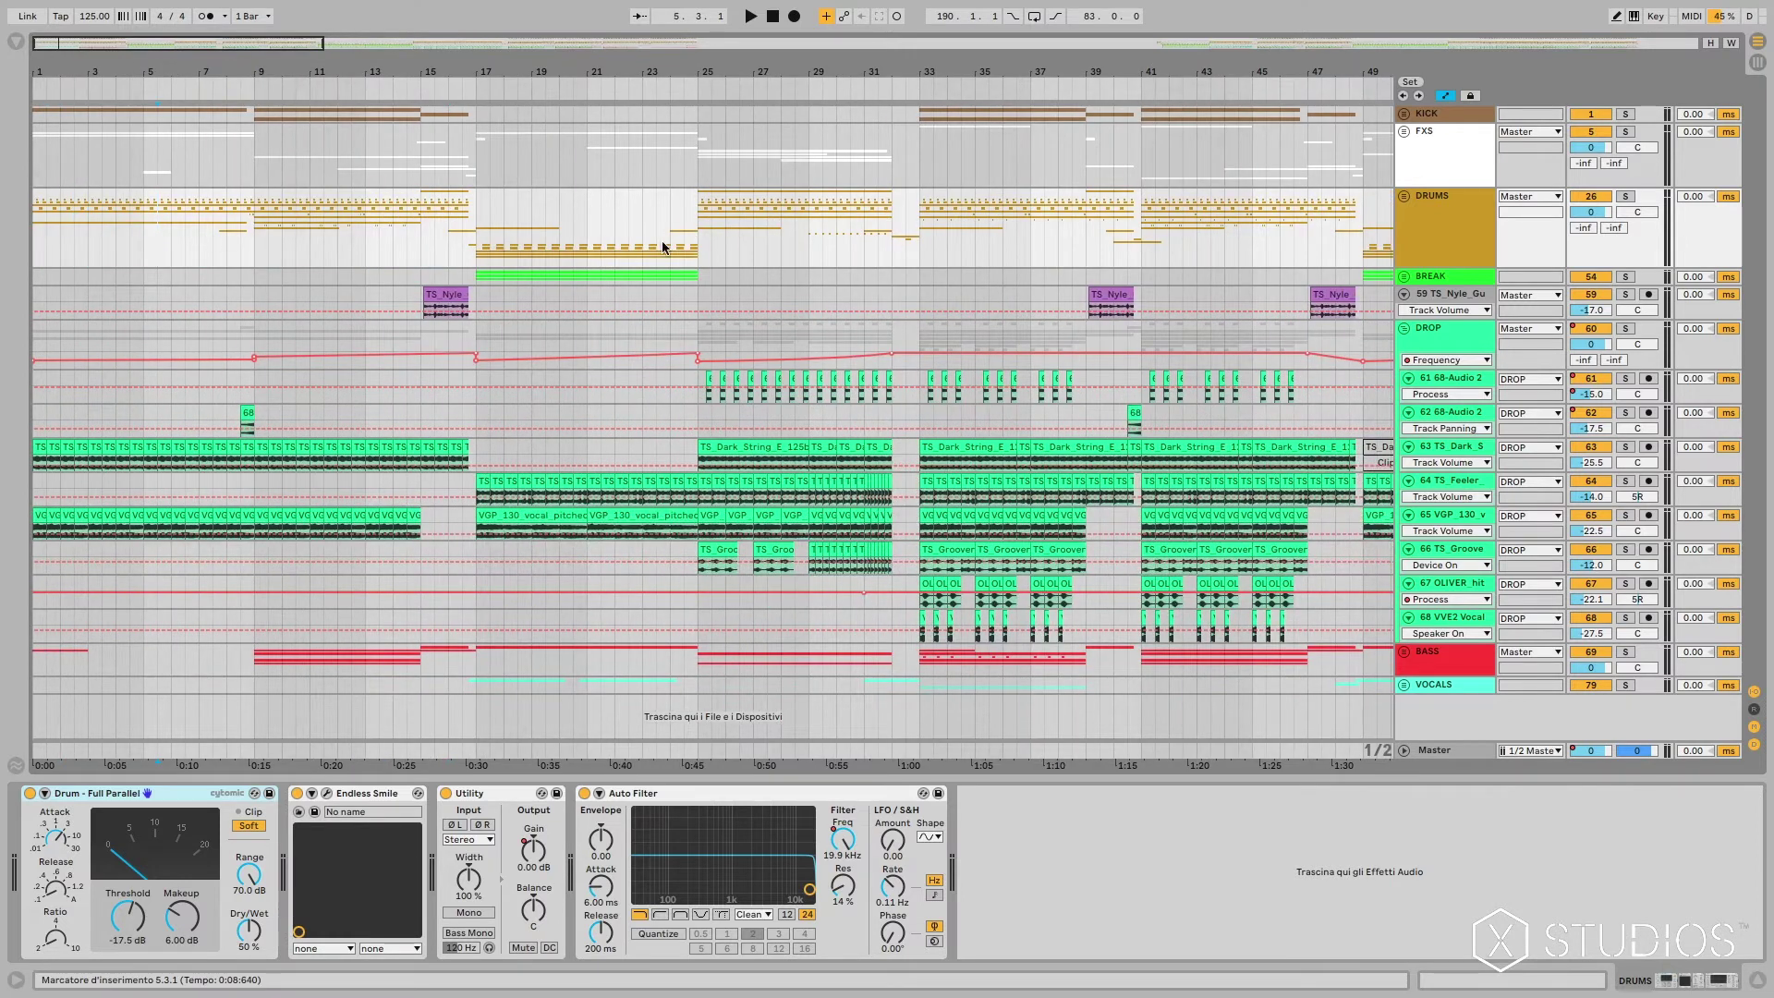
# Step: Unfold the DRUMS group, then solo the 37 TS_Full_Drum_Loop track and play it from bar 25
pyautogui.click(1403, 196)
pyautogui.scroll(-5, 701, 337)
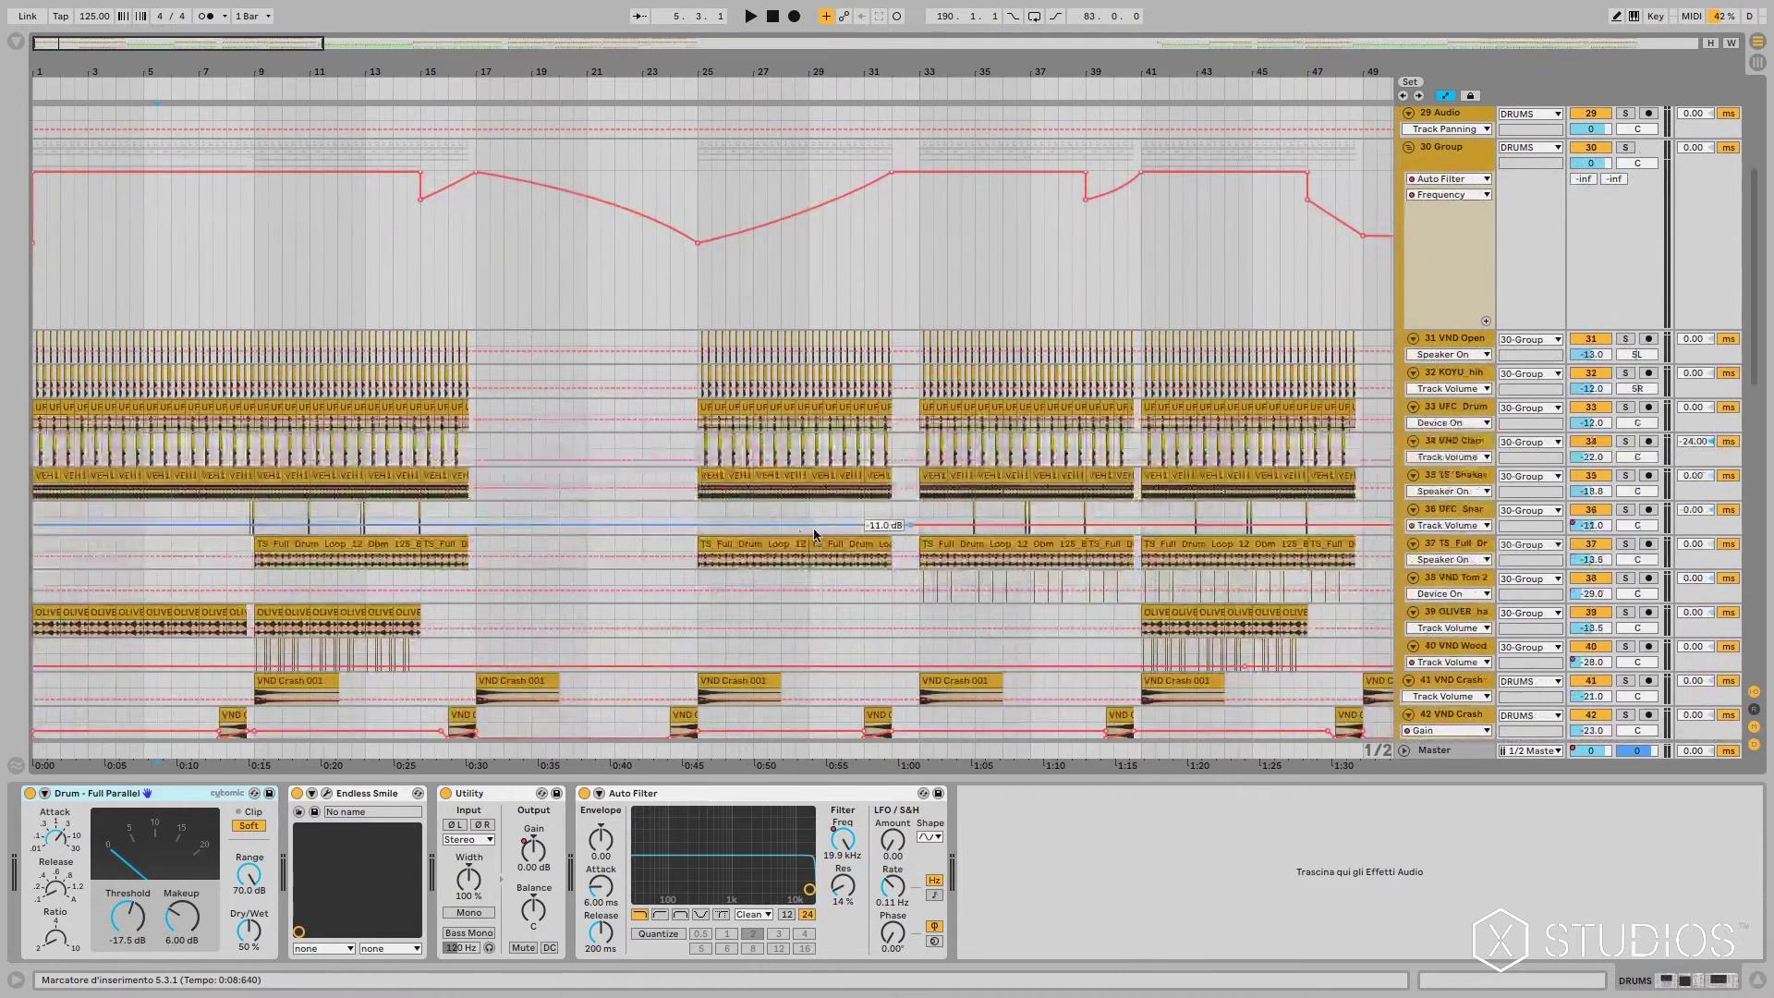
pyautogui.click(741, 545)
pyautogui.click(1621, 545)
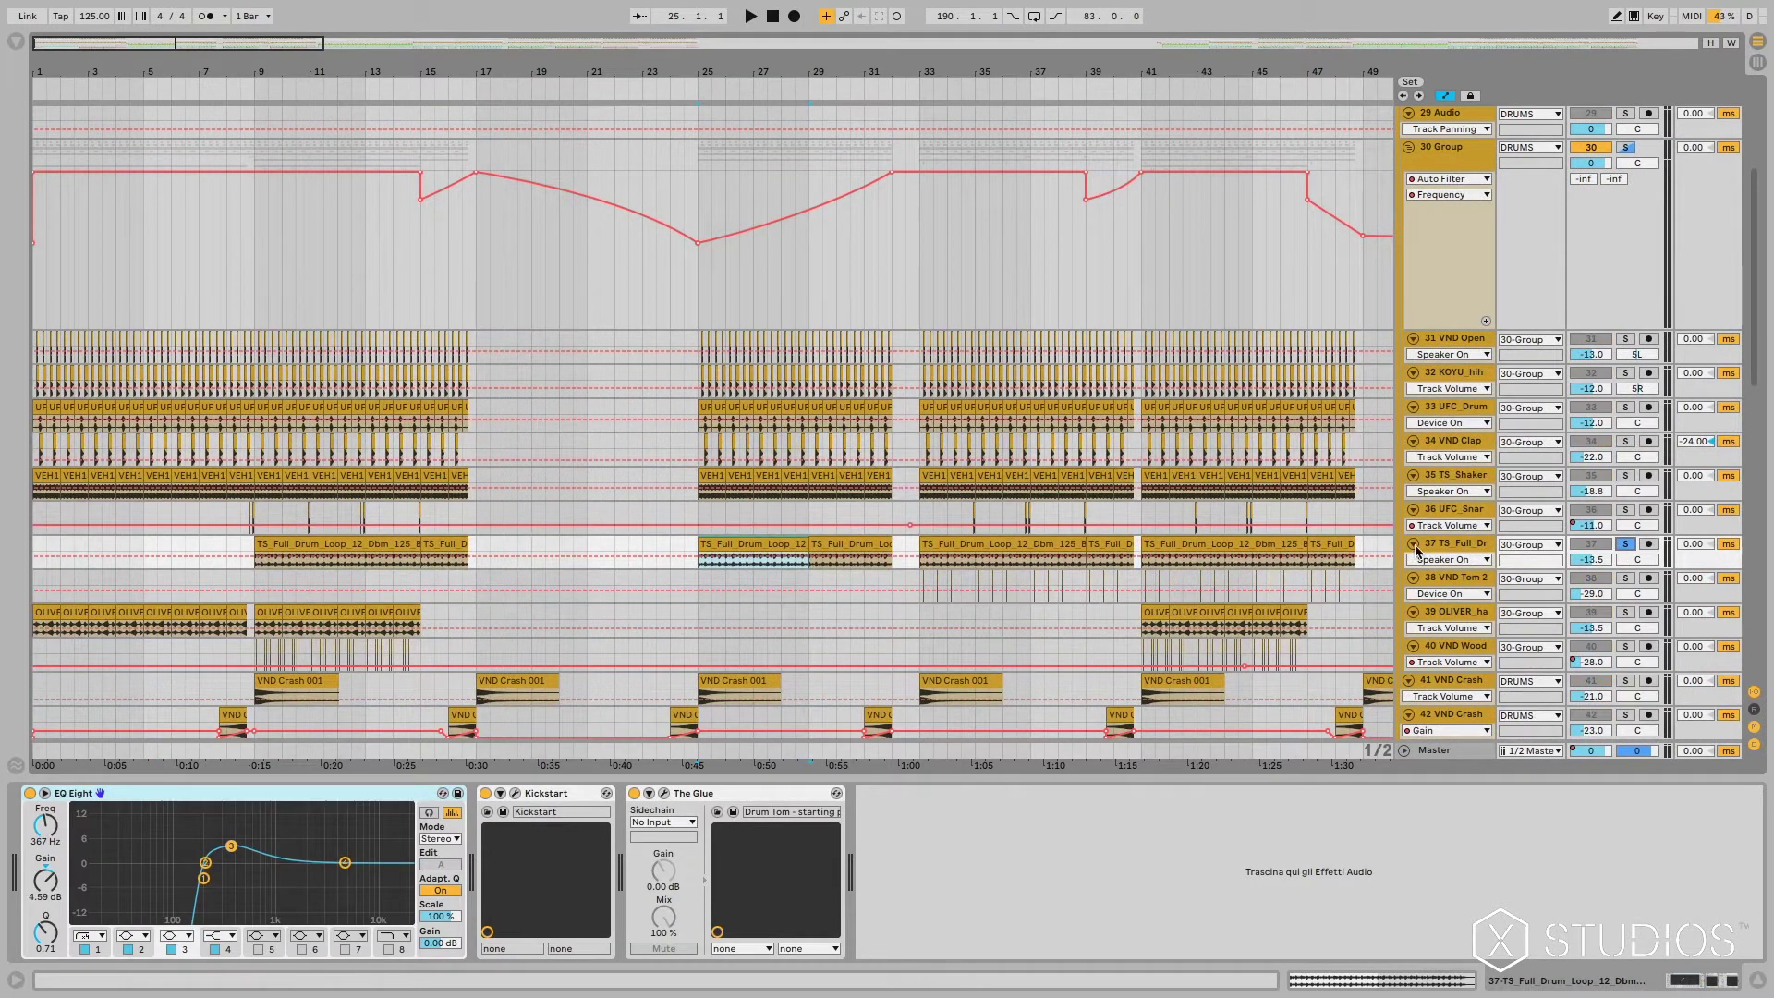
pyautogui.press('space')
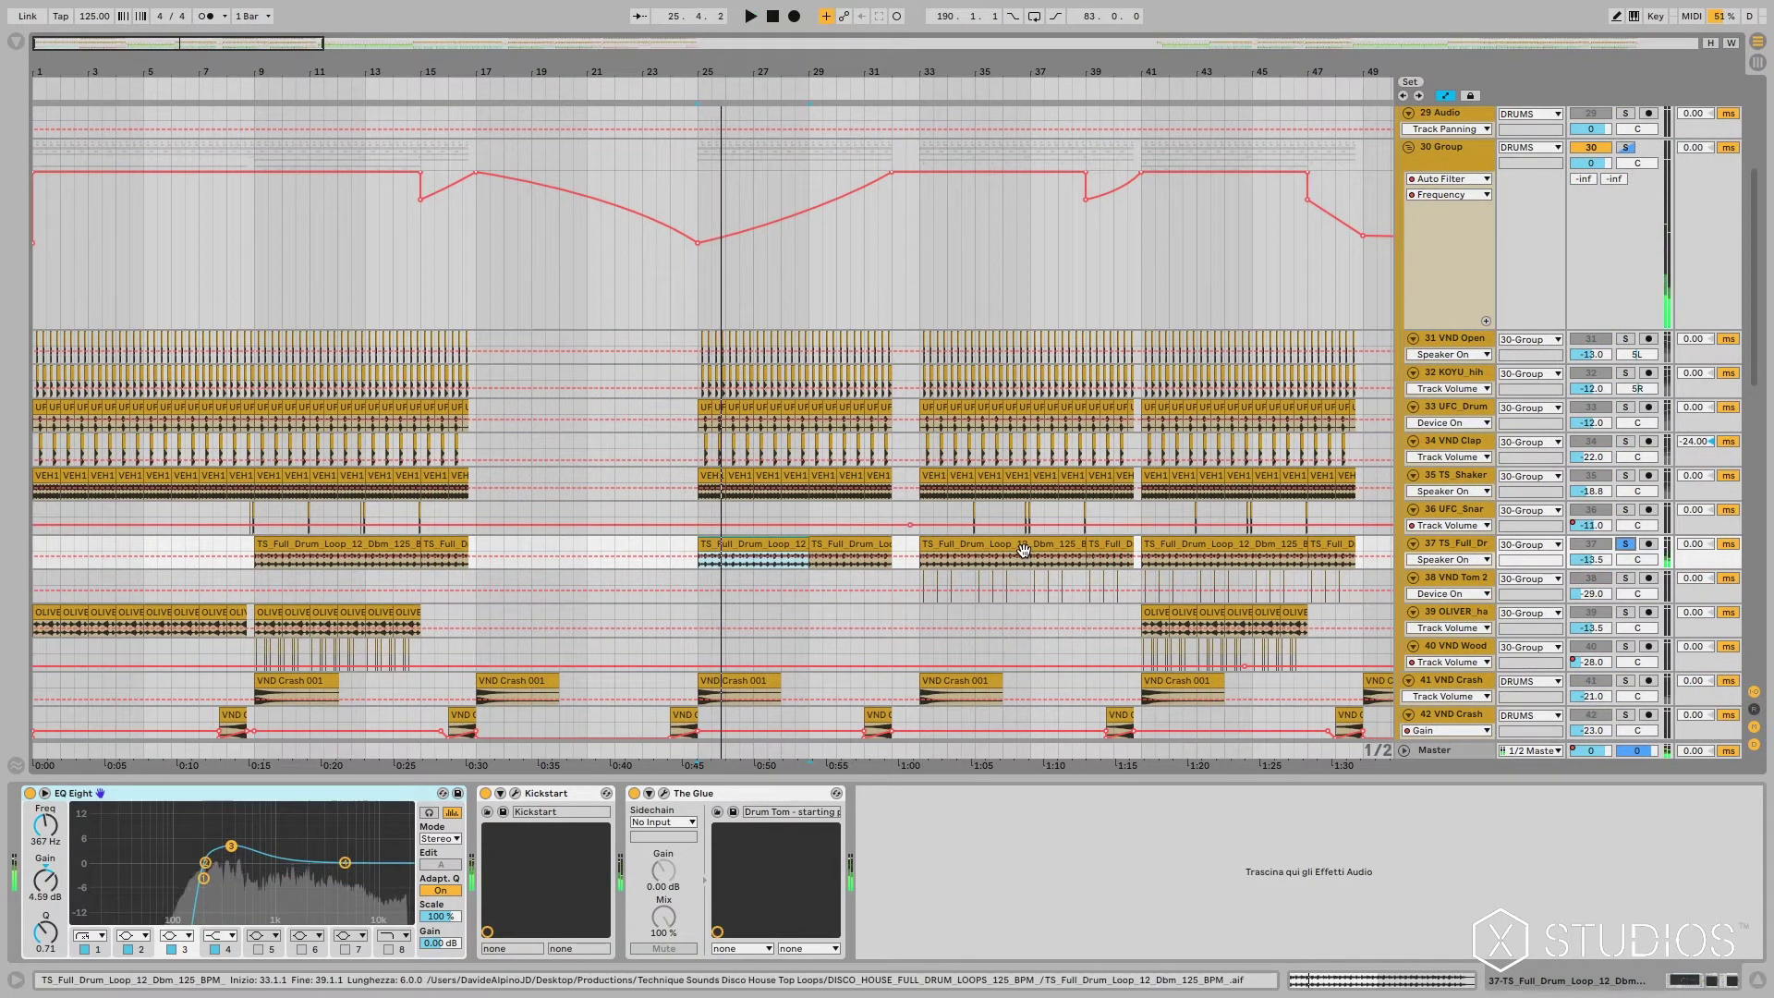
# Step: Play the soloed full drum loop from bar 33, then place the insertion marker at bar 5
pyautogui.click(1072, 547)
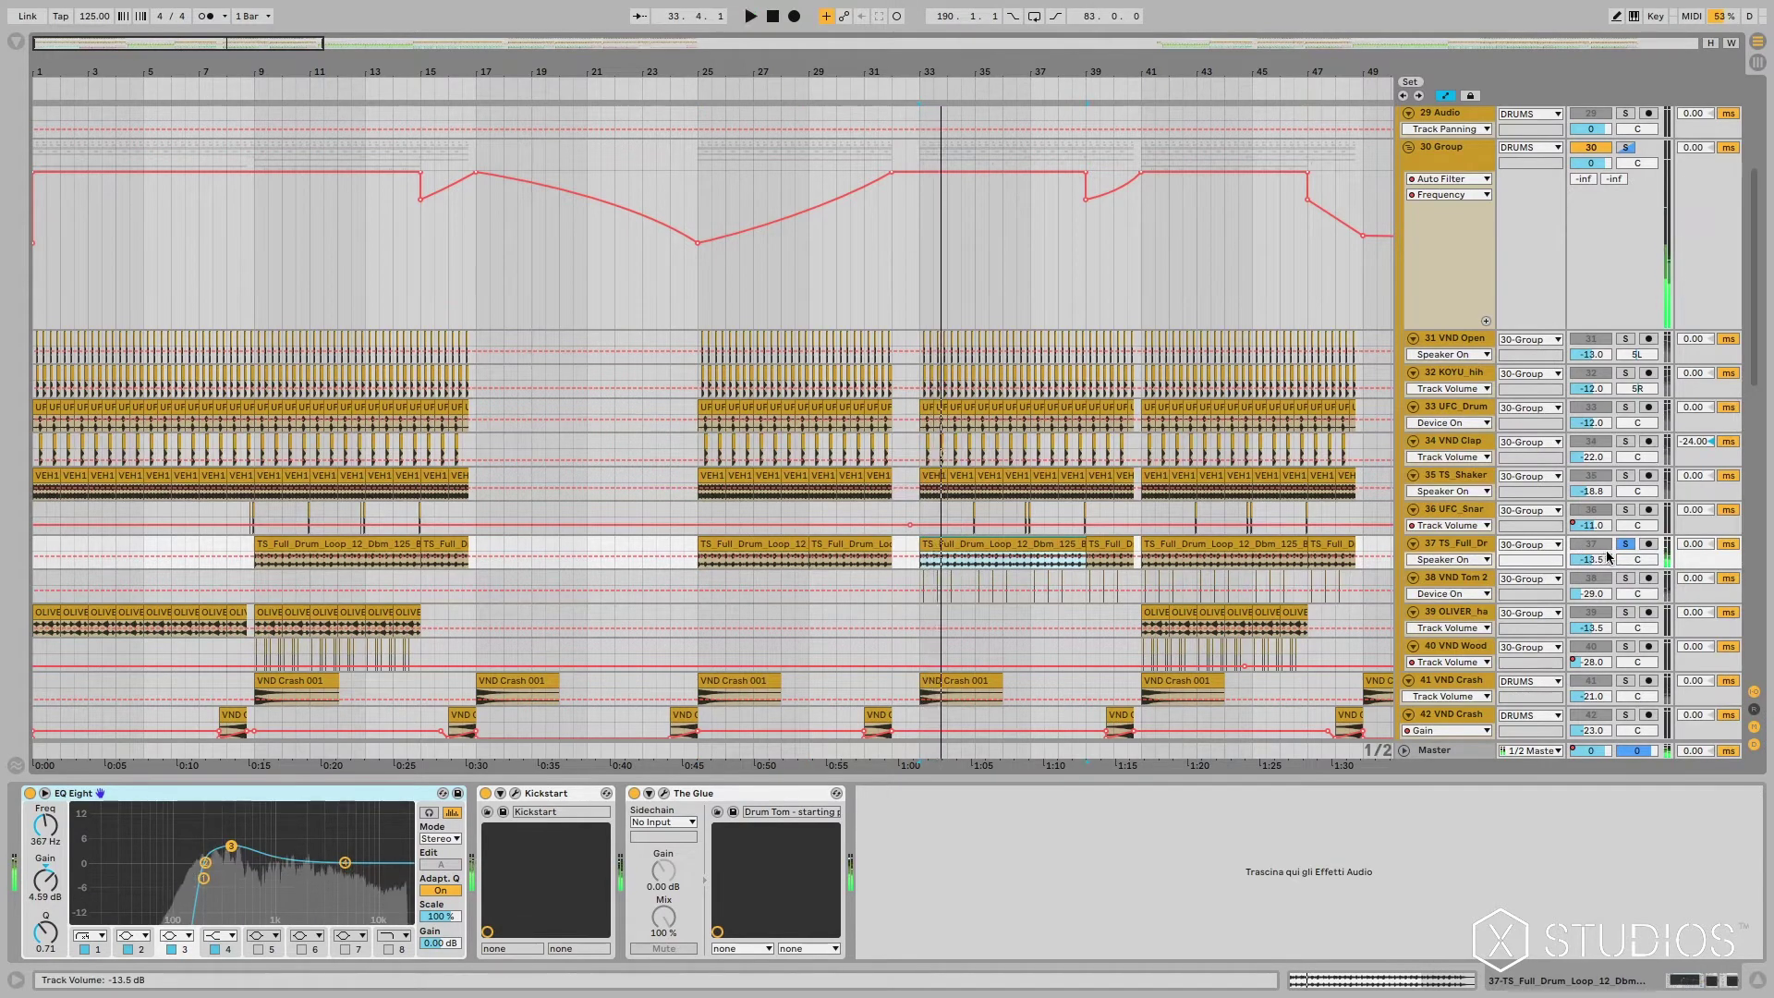
pyautogui.press('space')
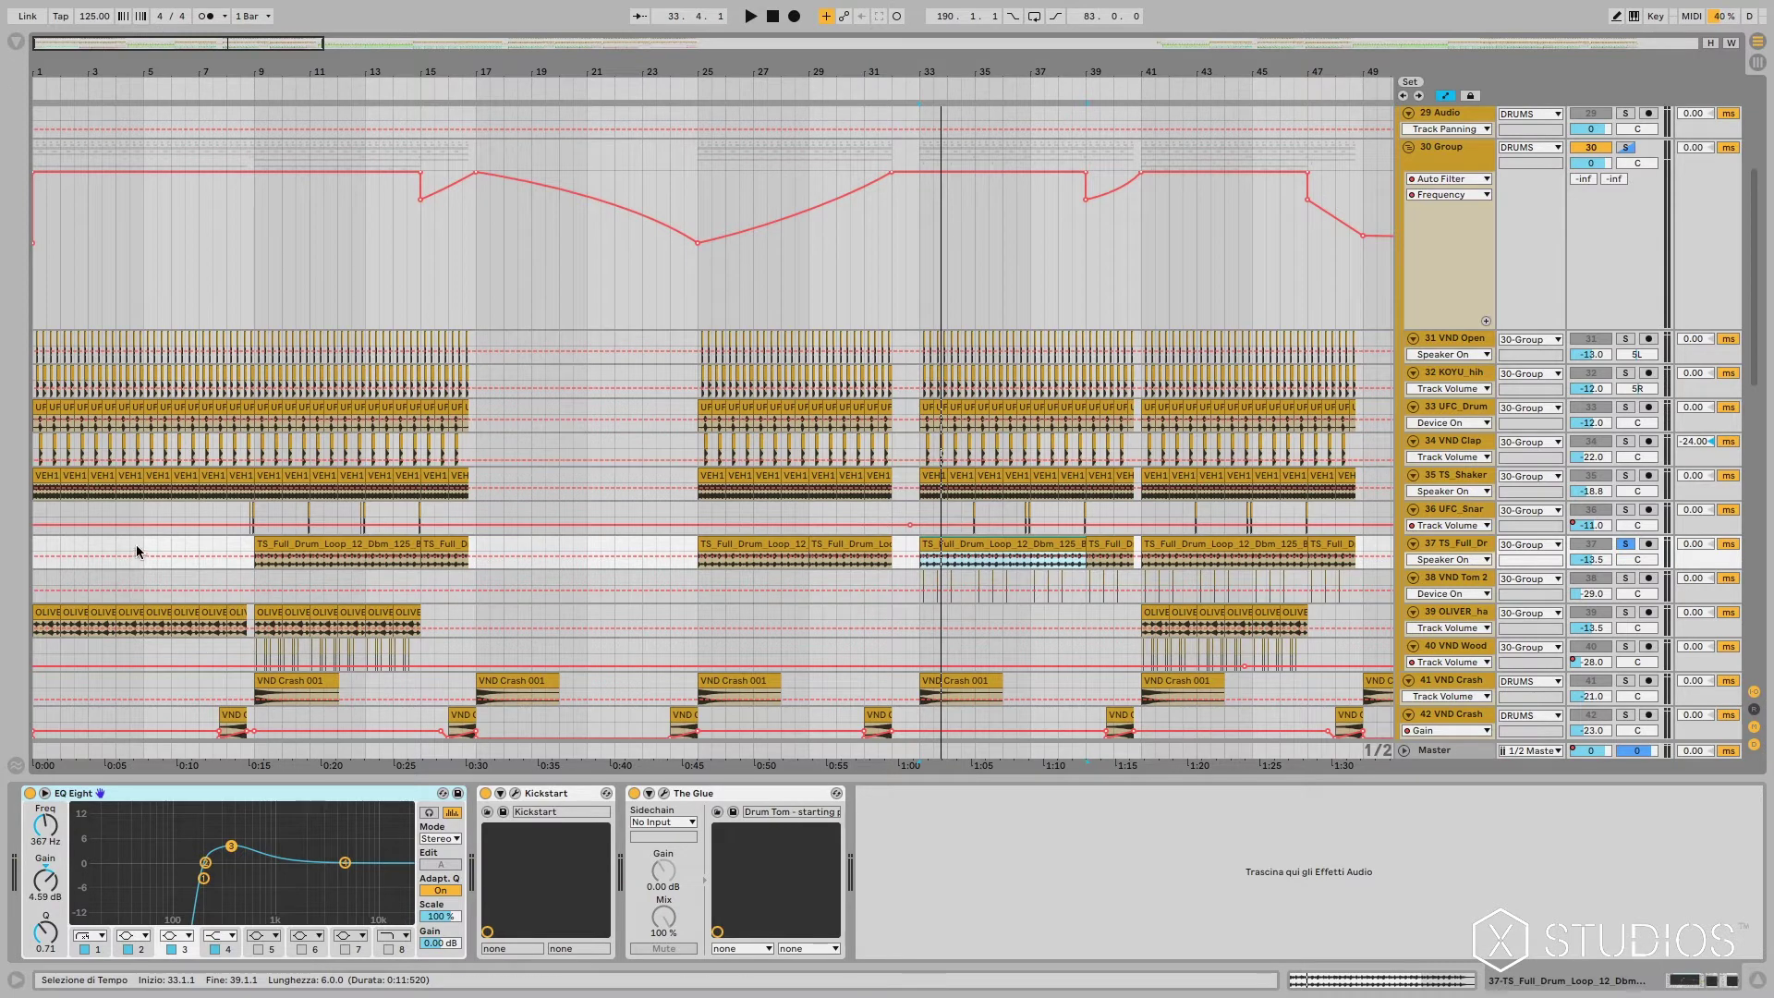
pyautogui.press('Home')
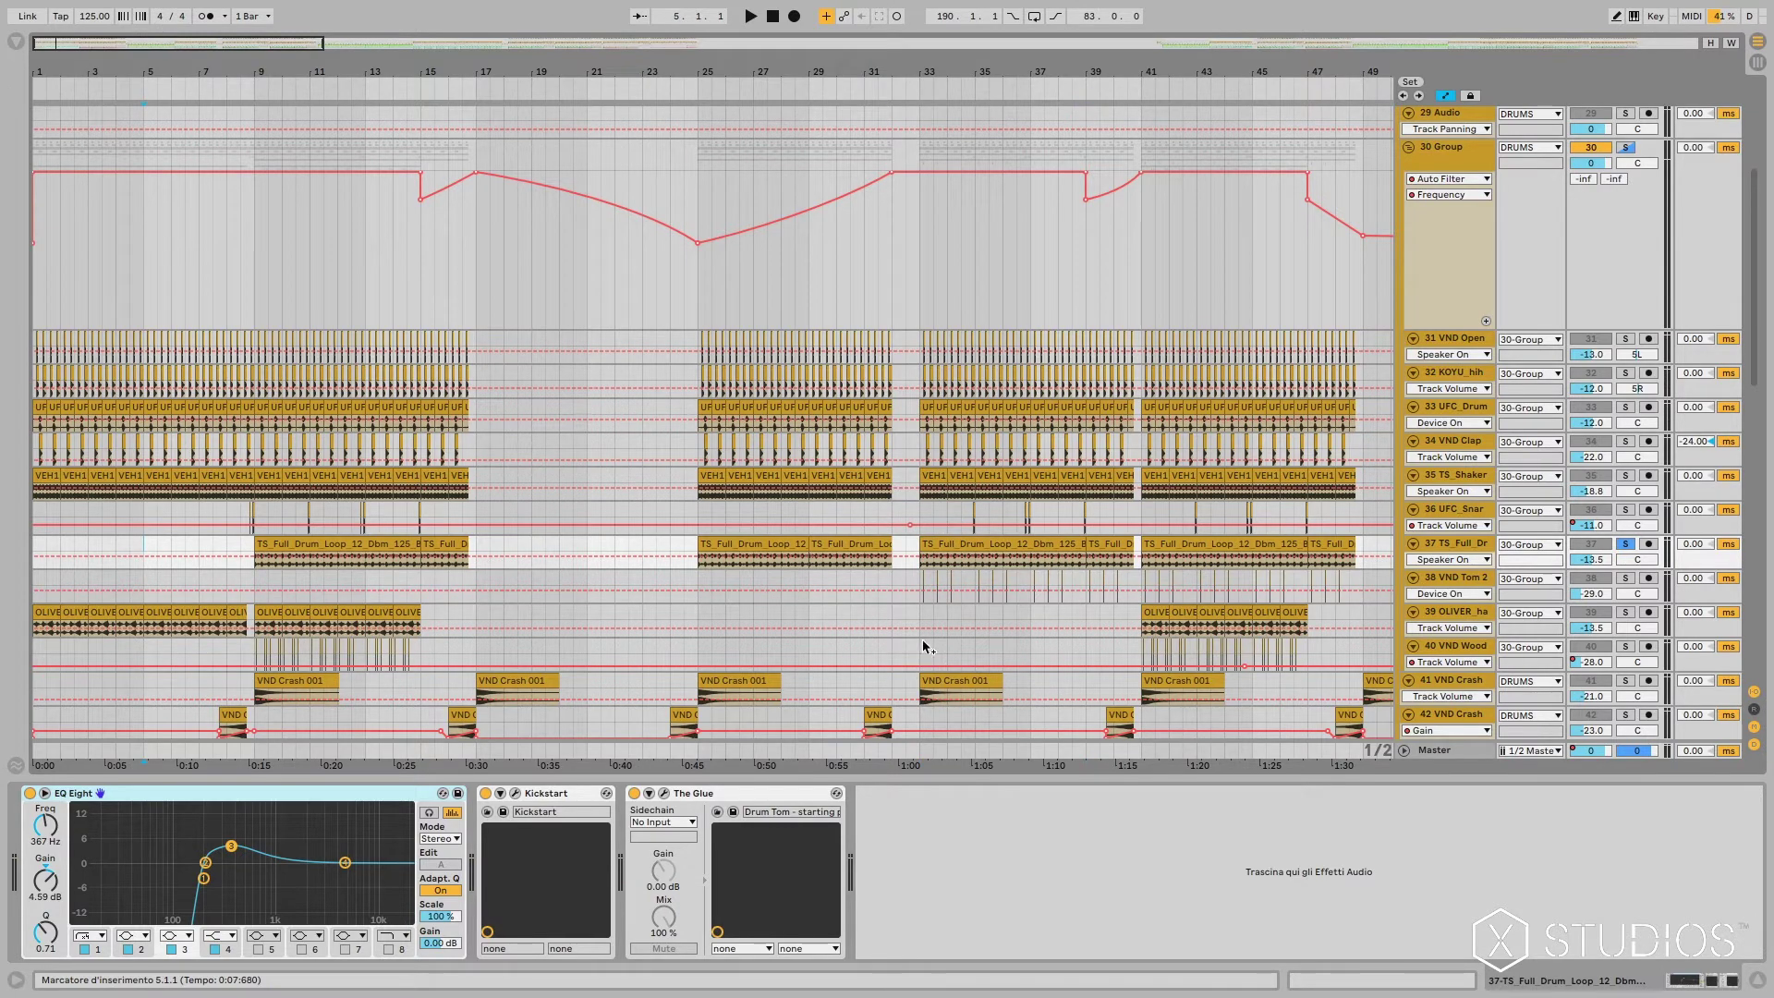
# Step: Examine the lower drum tracks, including the 40 VND Wood percussion and the VND Crash 001 clip at bar 33
pyautogui.scroll(-1, 1239, 619)
pyautogui.click(1255, 611)
pyautogui.scroll(-1, 1172, 618)
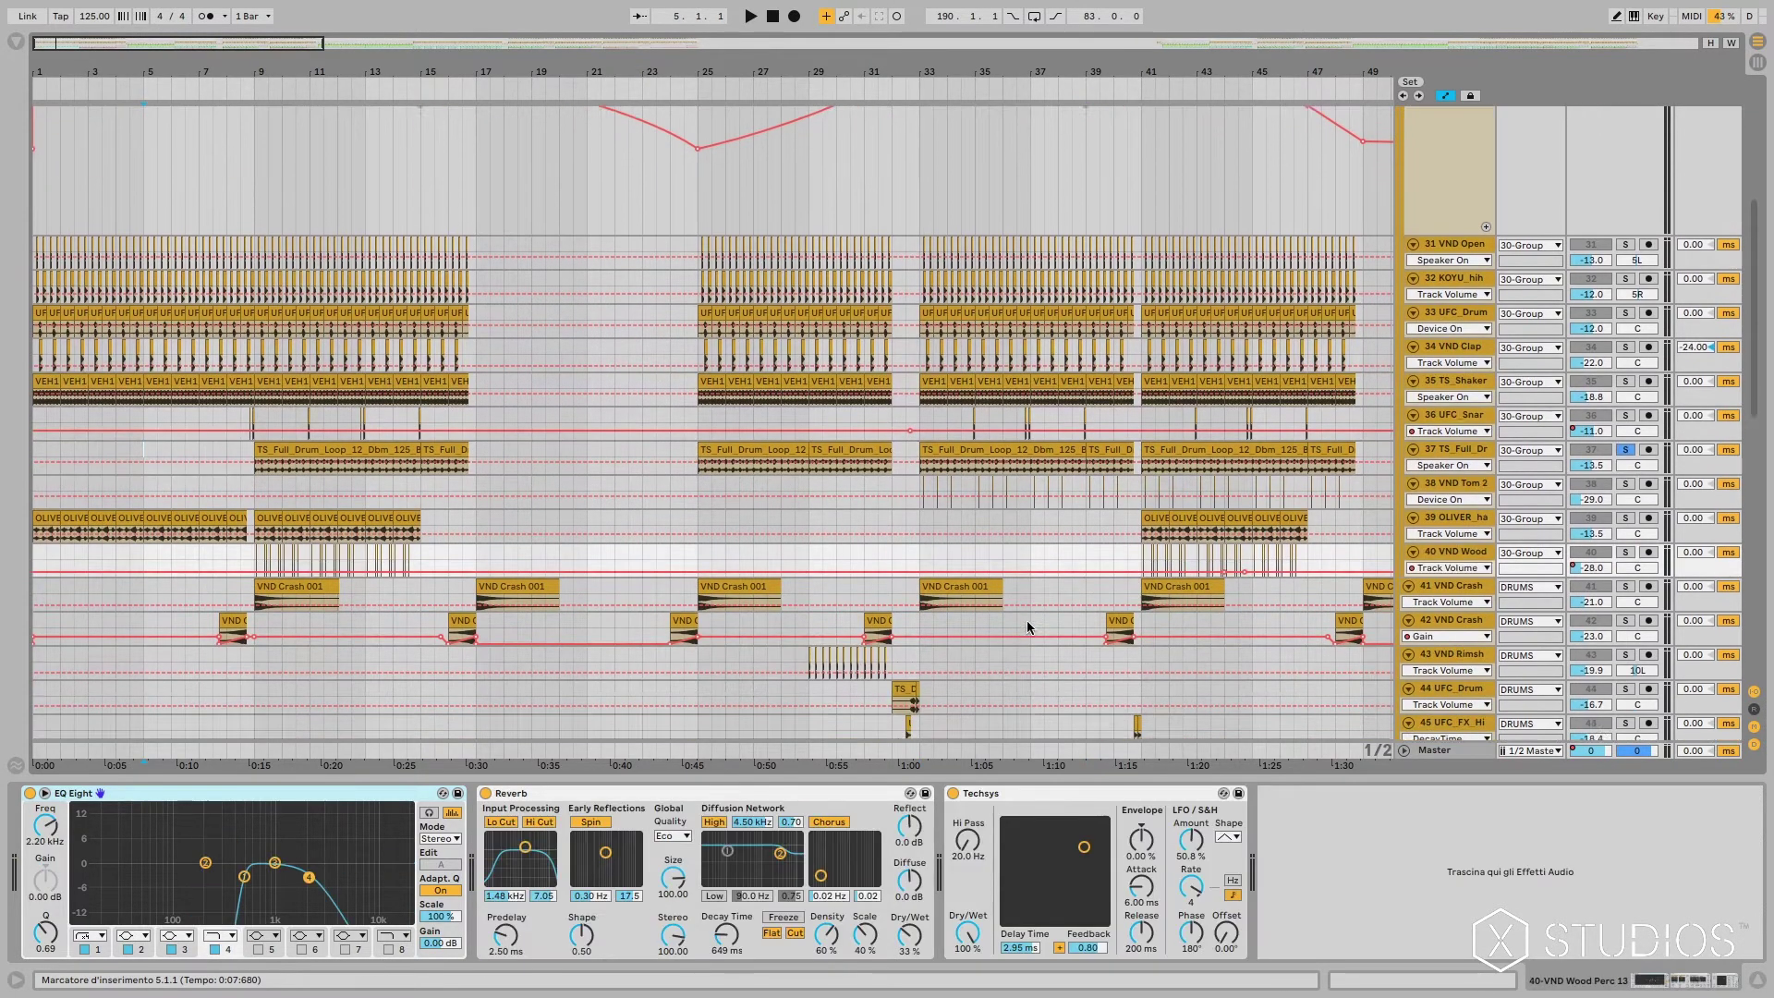
pyautogui.click(958, 591)
pyautogui.scroll(-1, 894, 595)
pyautogui.scroll(-3, 894, 595)
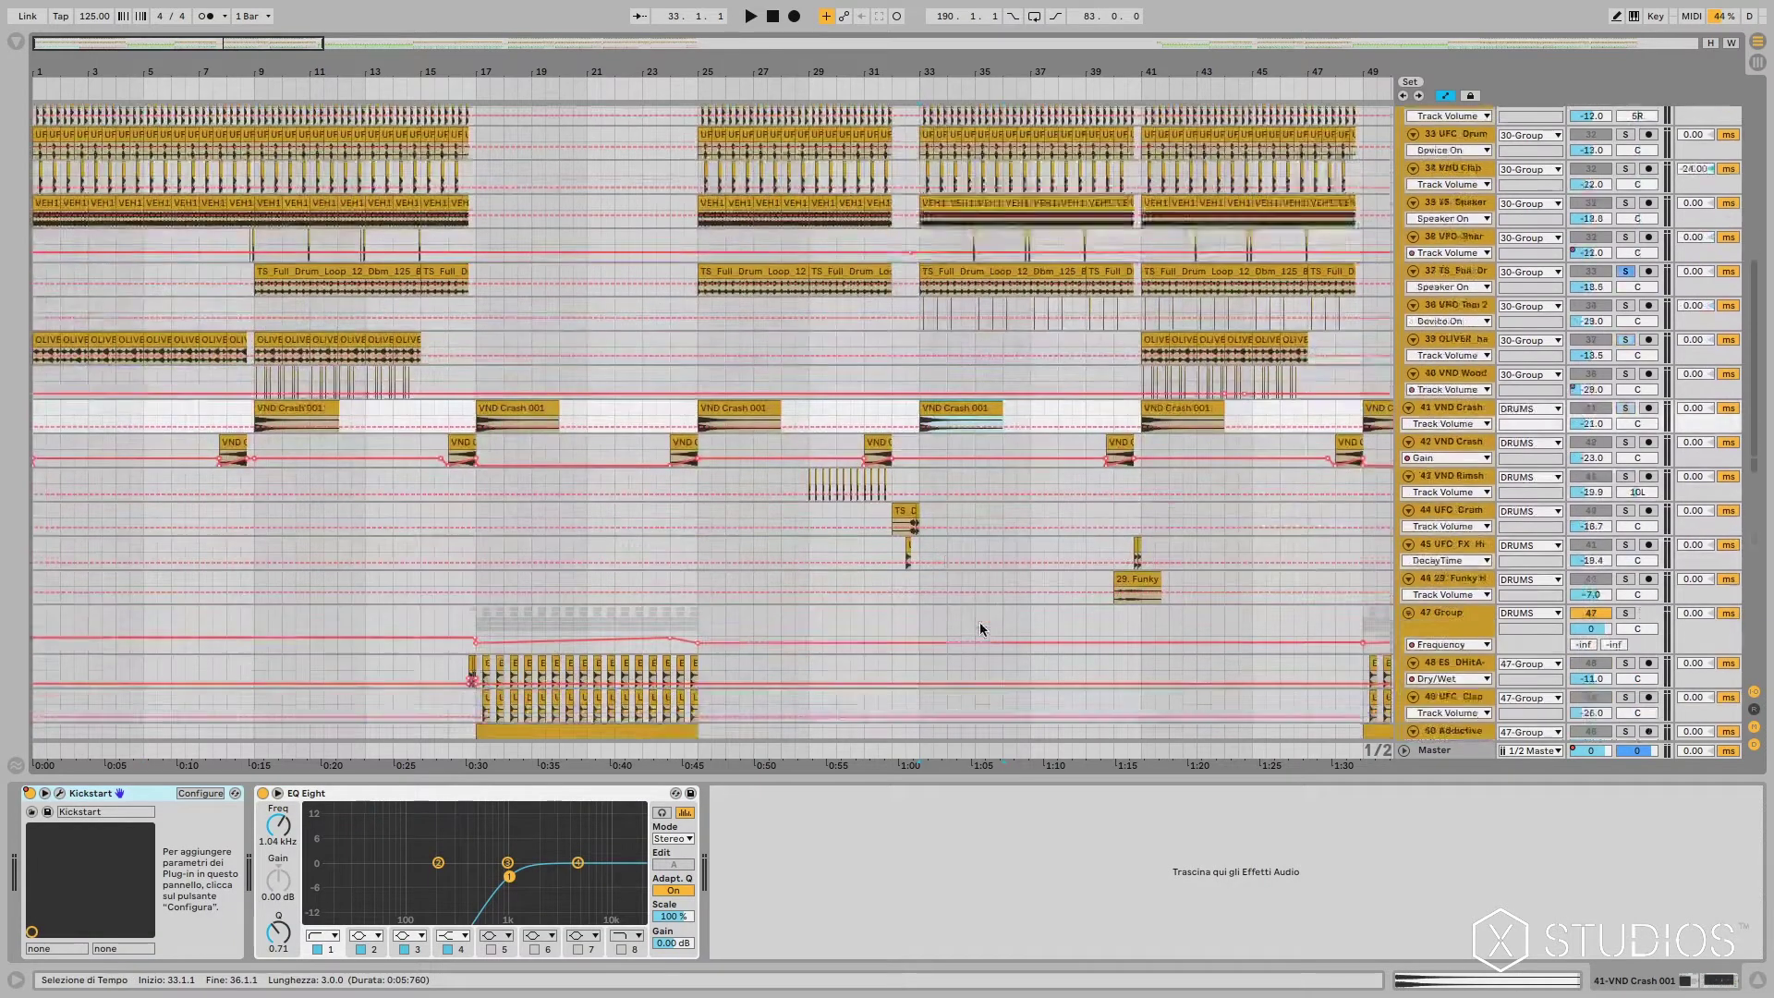
pyautogui.scroll(1, 380, 455)
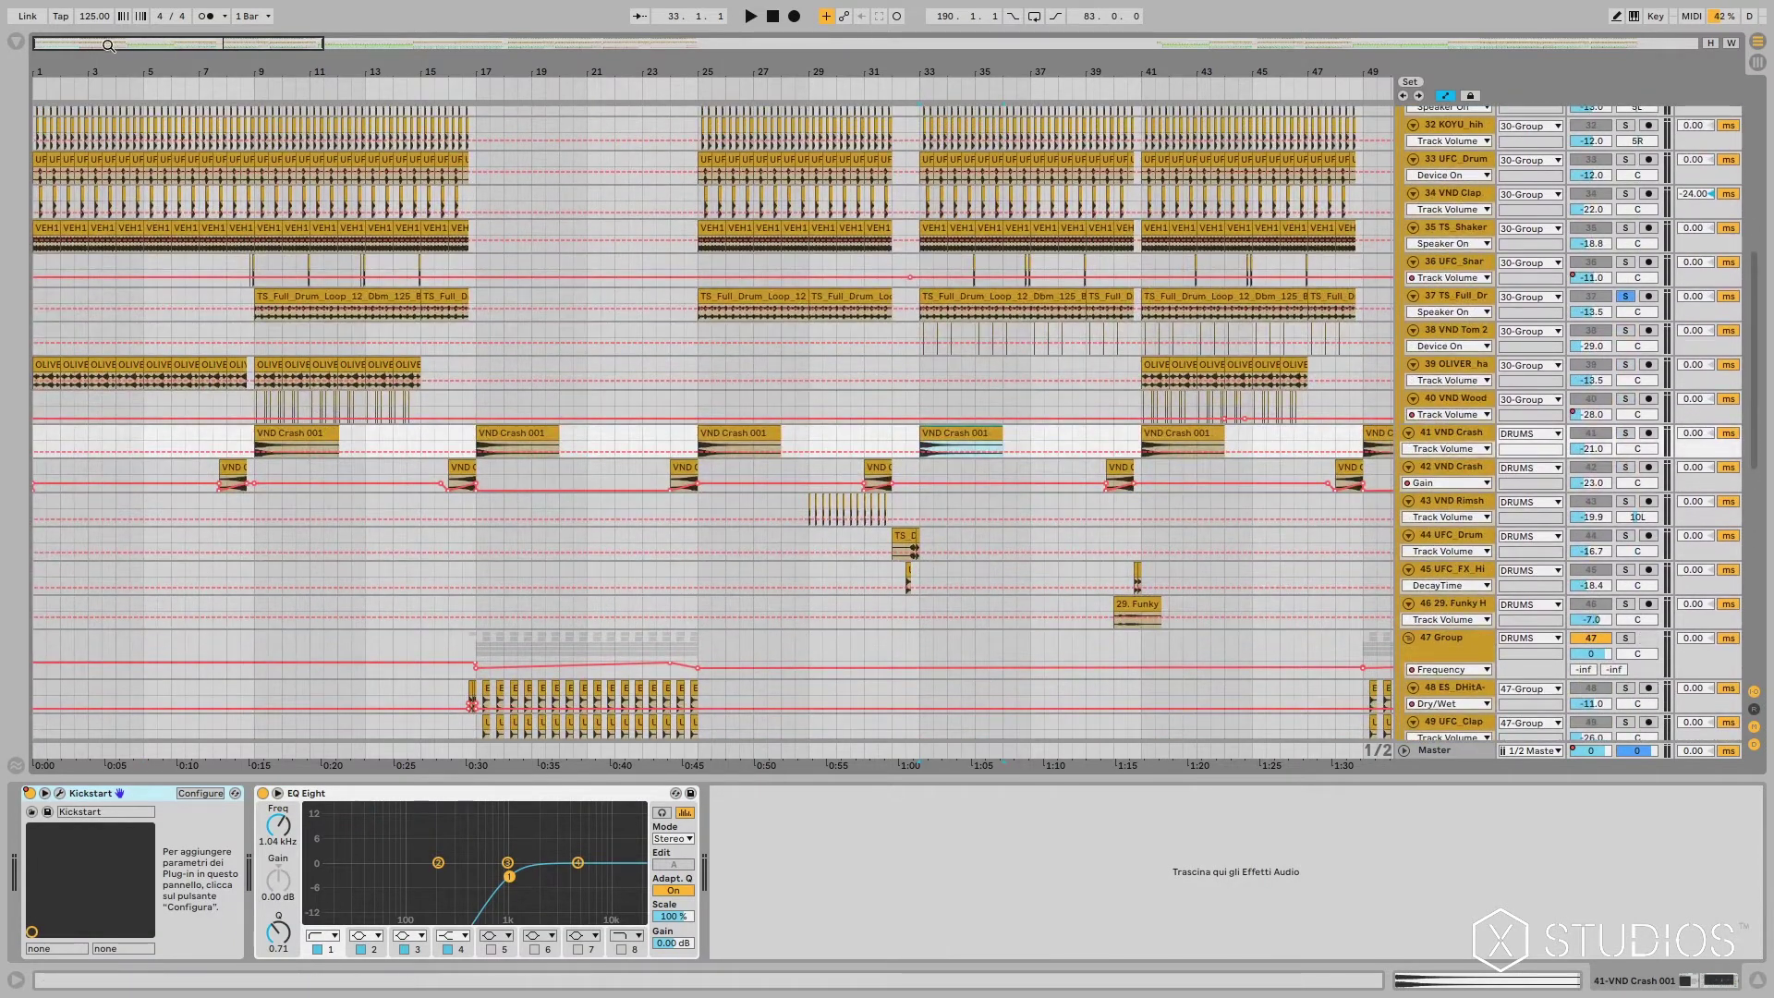
# Step: Solo the 40 VND Wood percussion track and play it from bar 9
pyautogui.moveTo(64, 47); pyautogui.dragTo(432, 403)
pyautogui.click(432, 403)
pyautogui.click(433, 403)
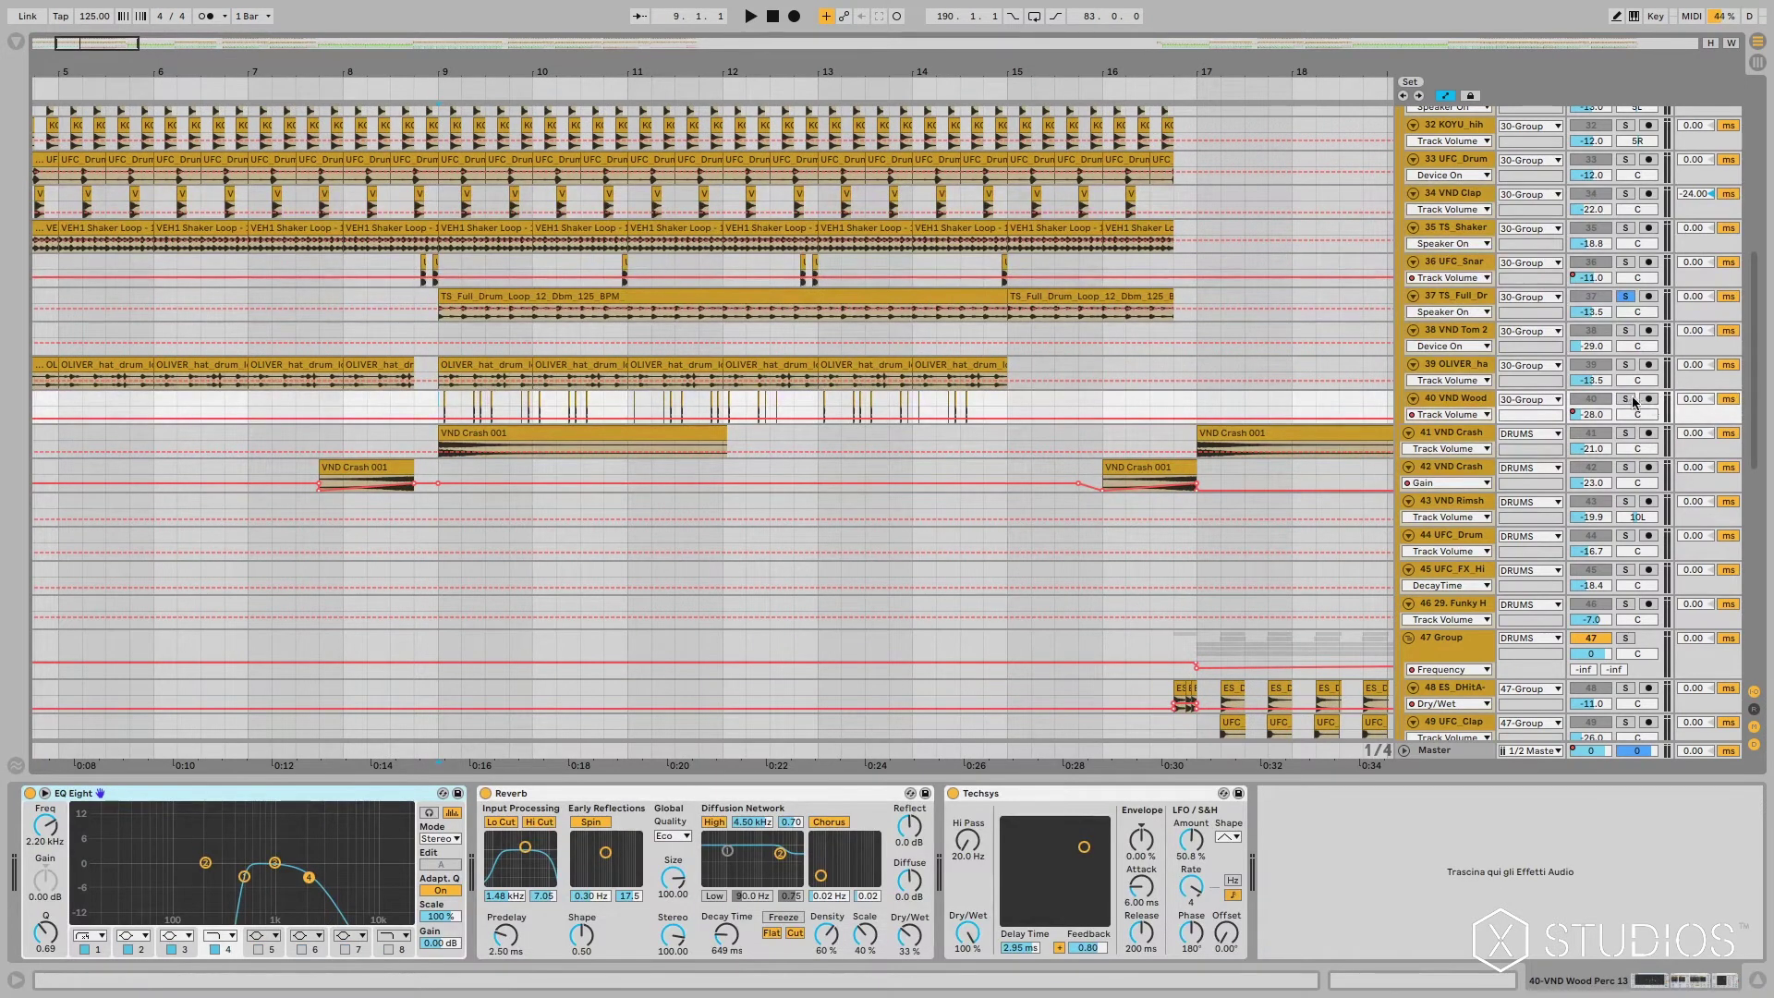
pyautogui.press('space')
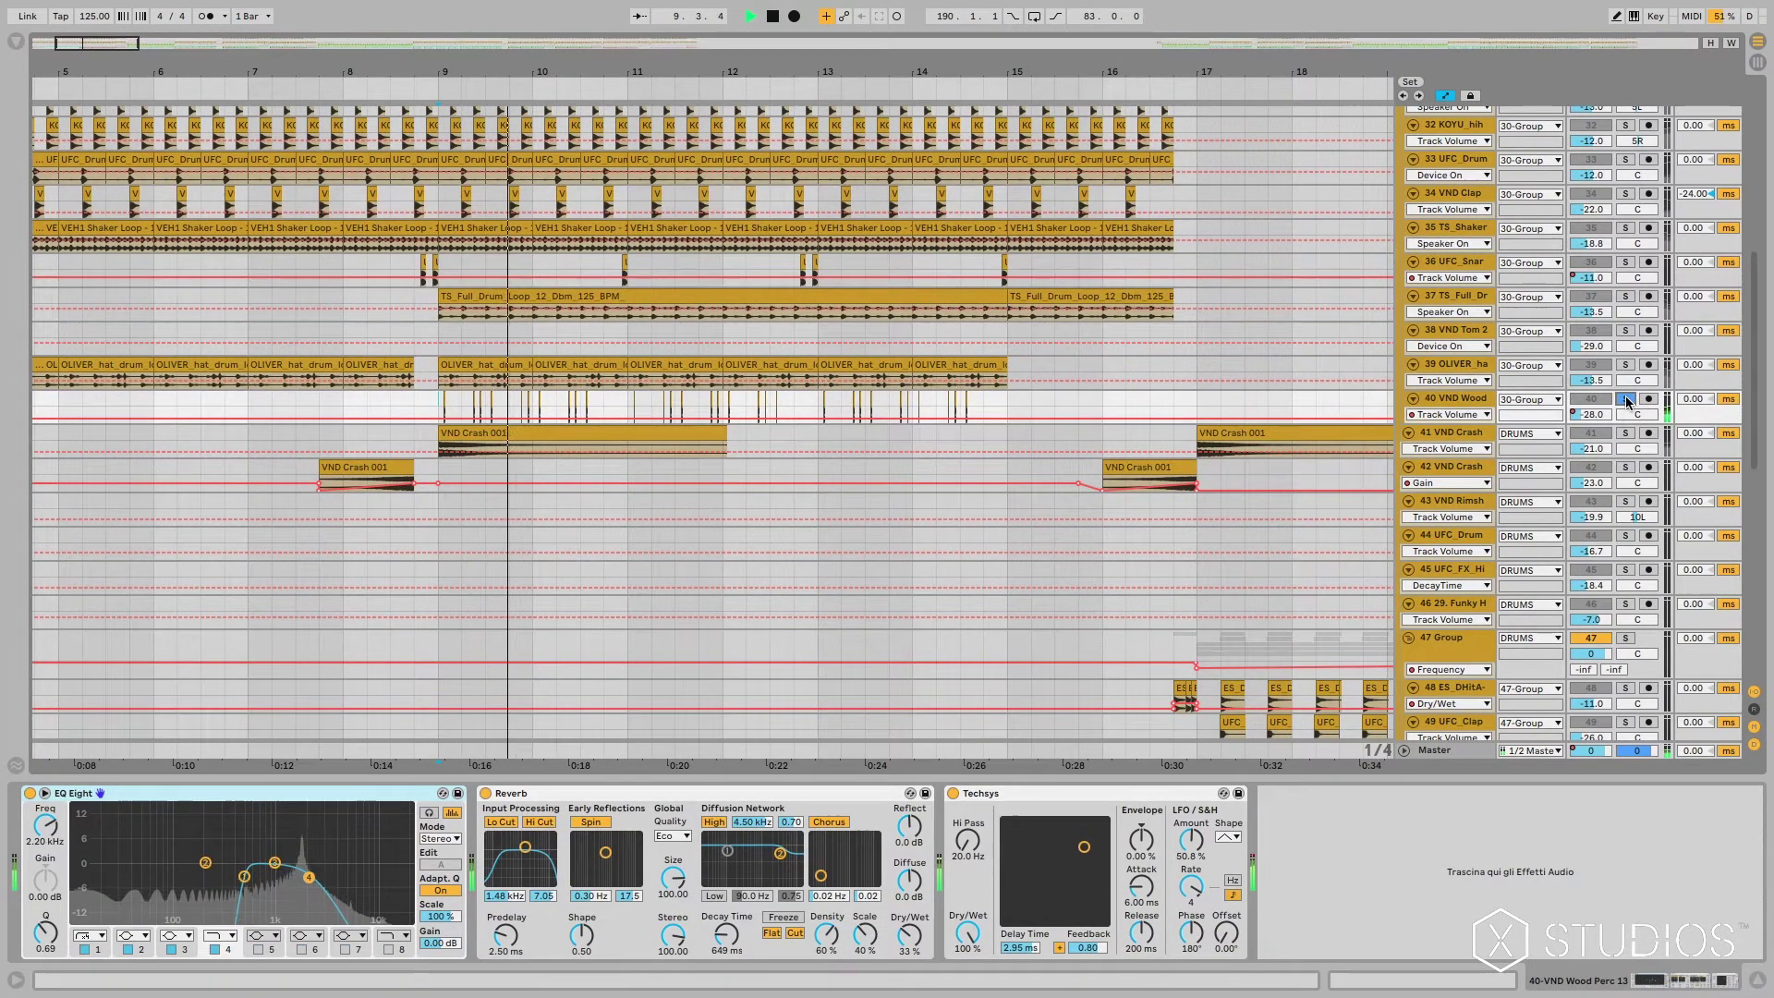
pyautogui.press('space')
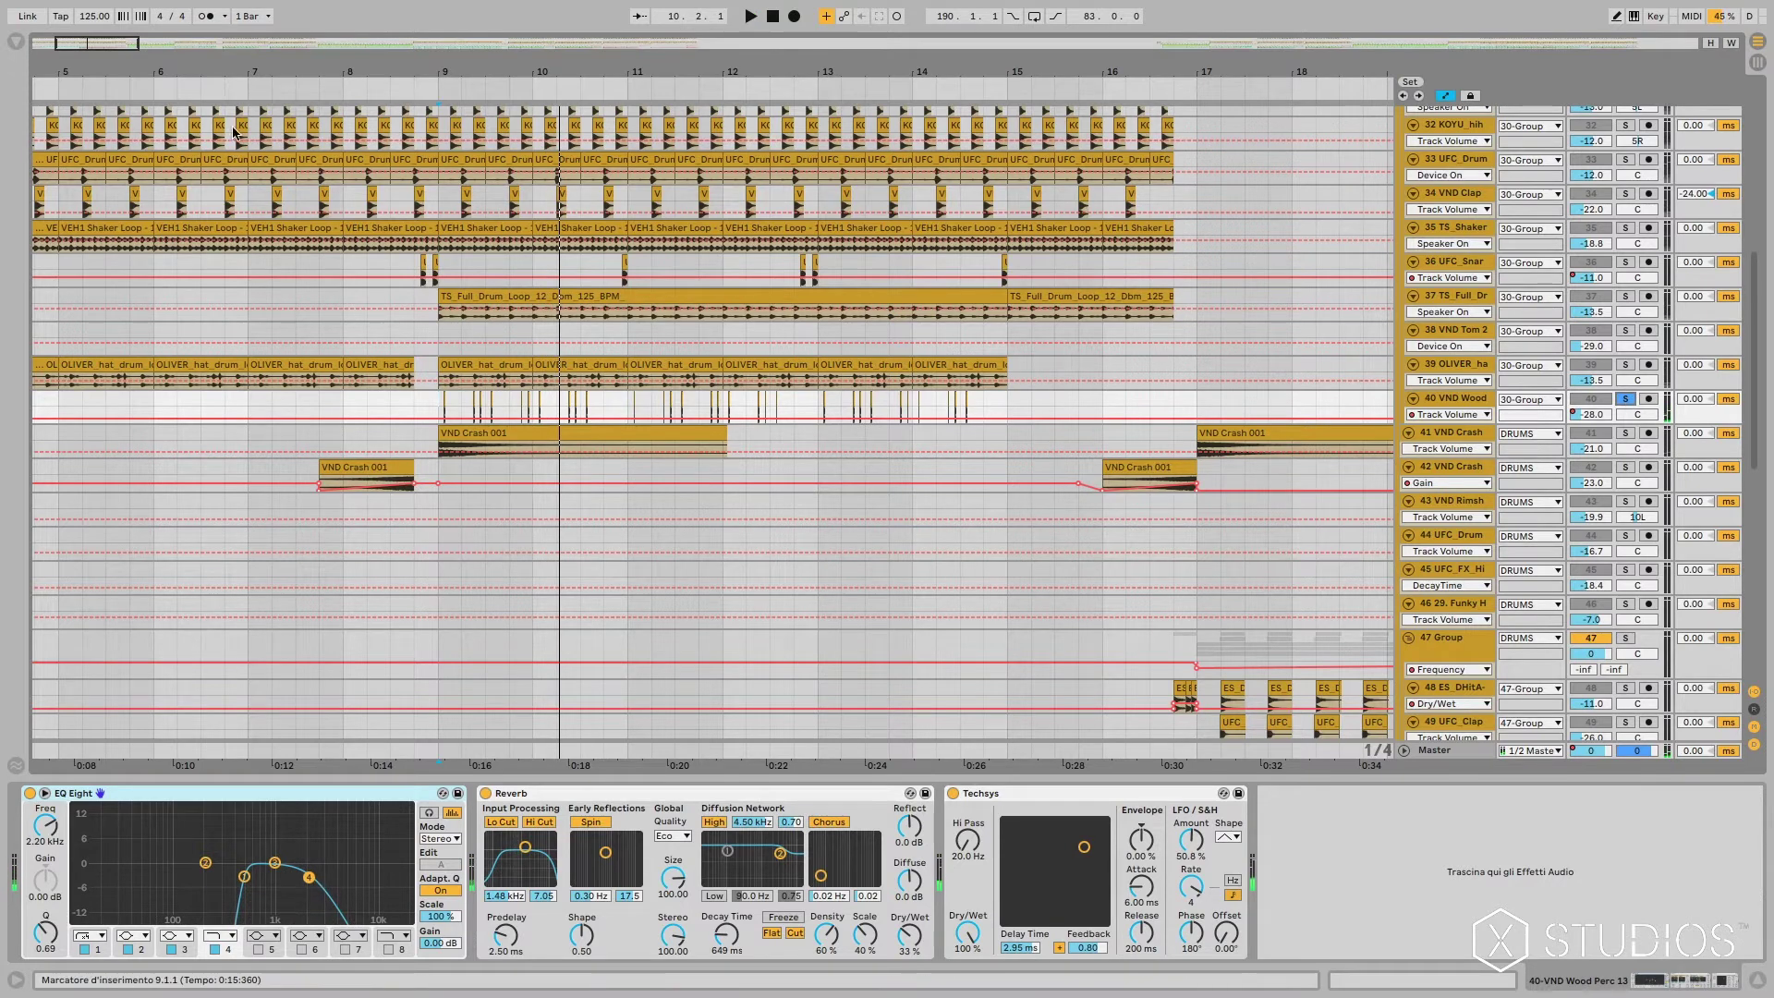
# Step: Turn off solo on the drum tracks and play the whole arrangement from bar 1
pyautogui.moveTo(68, 39); pyautogui.dragTo(68, 39)
pyautogui.scroll(2, 560, 416)
pyautogui.click(1627, 477)
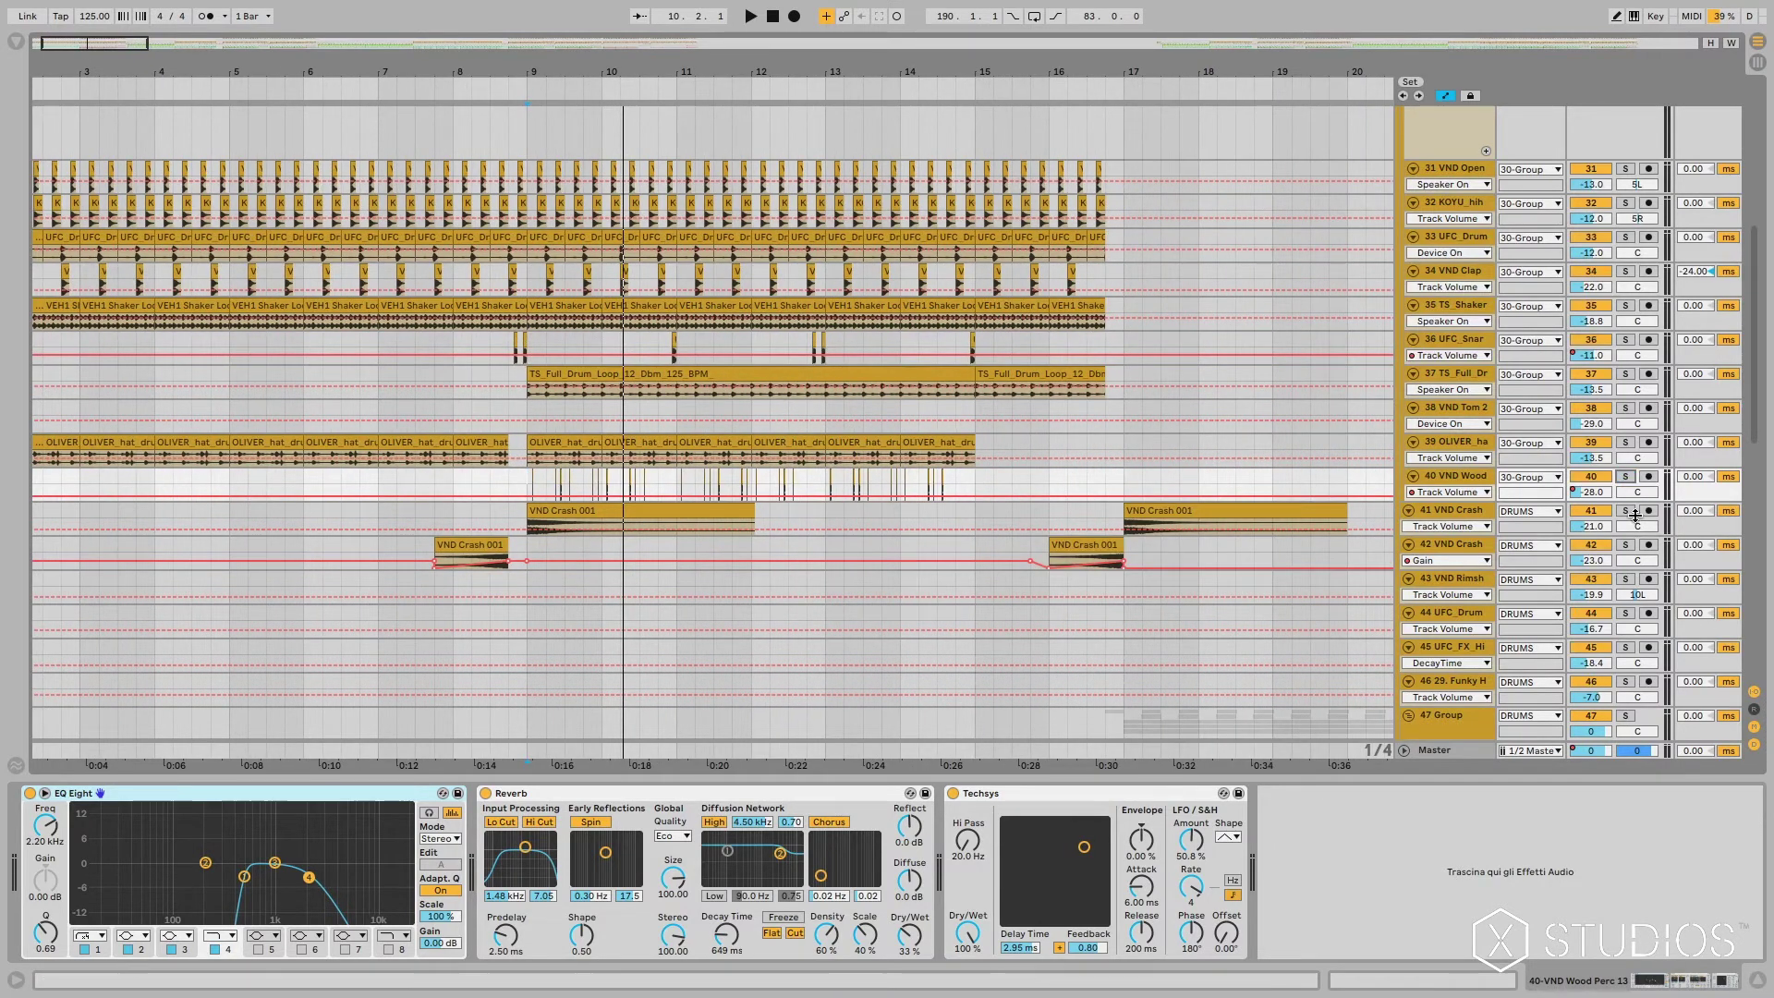
pyautogui.moveTo(49, 47); pyautogui.dragTo(39, 49)
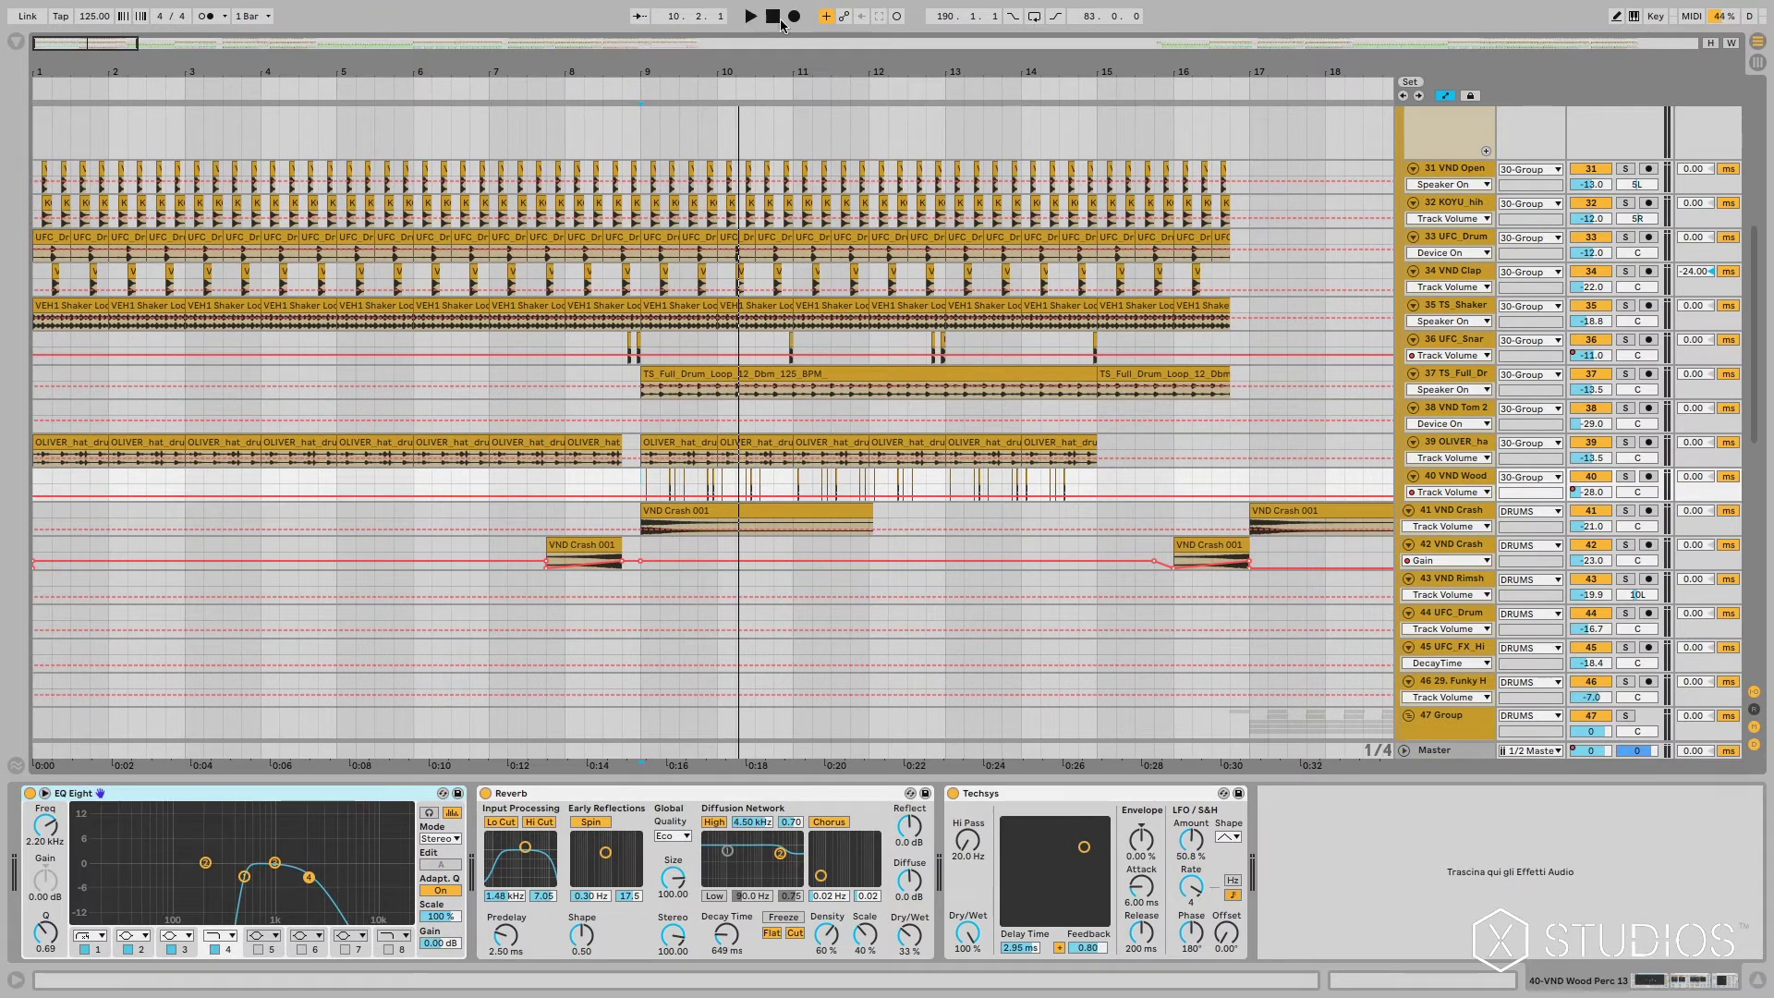
pyautogui.press('space')
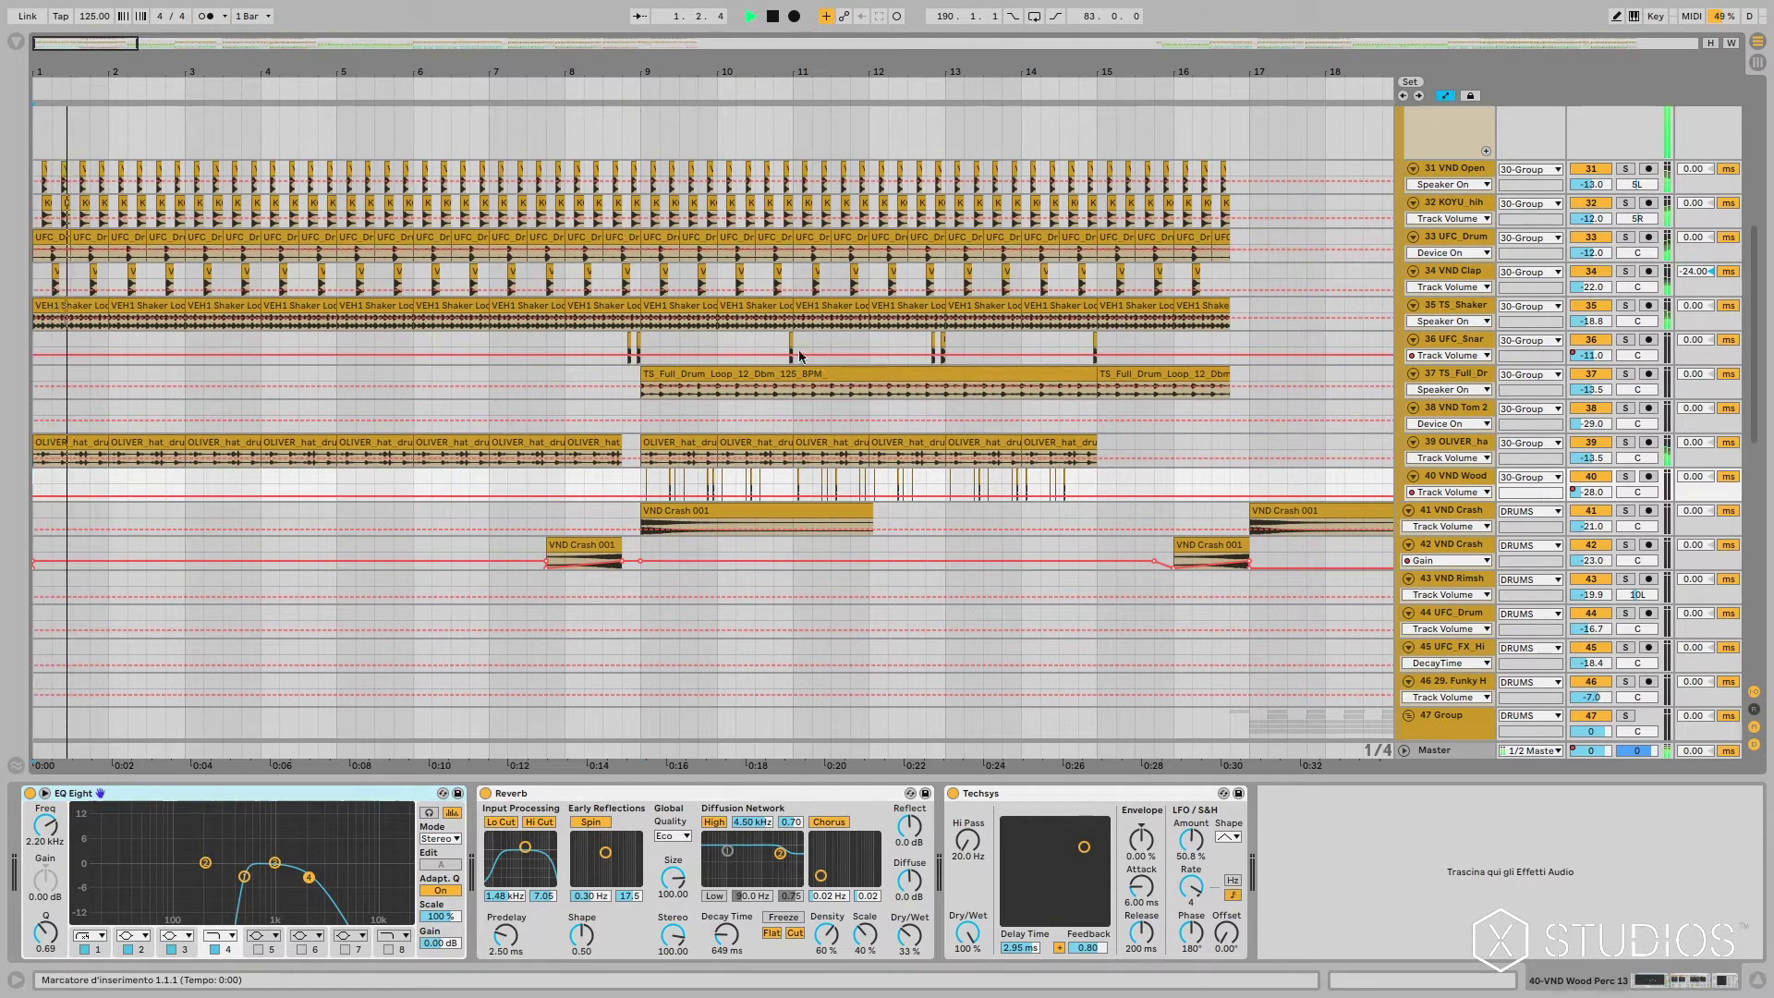
pyautogui.press('space')
# Step: Solo the 30 Group inside DRUMS and play it from bar 1
pyautogui.scroll(8, 1620, 230)
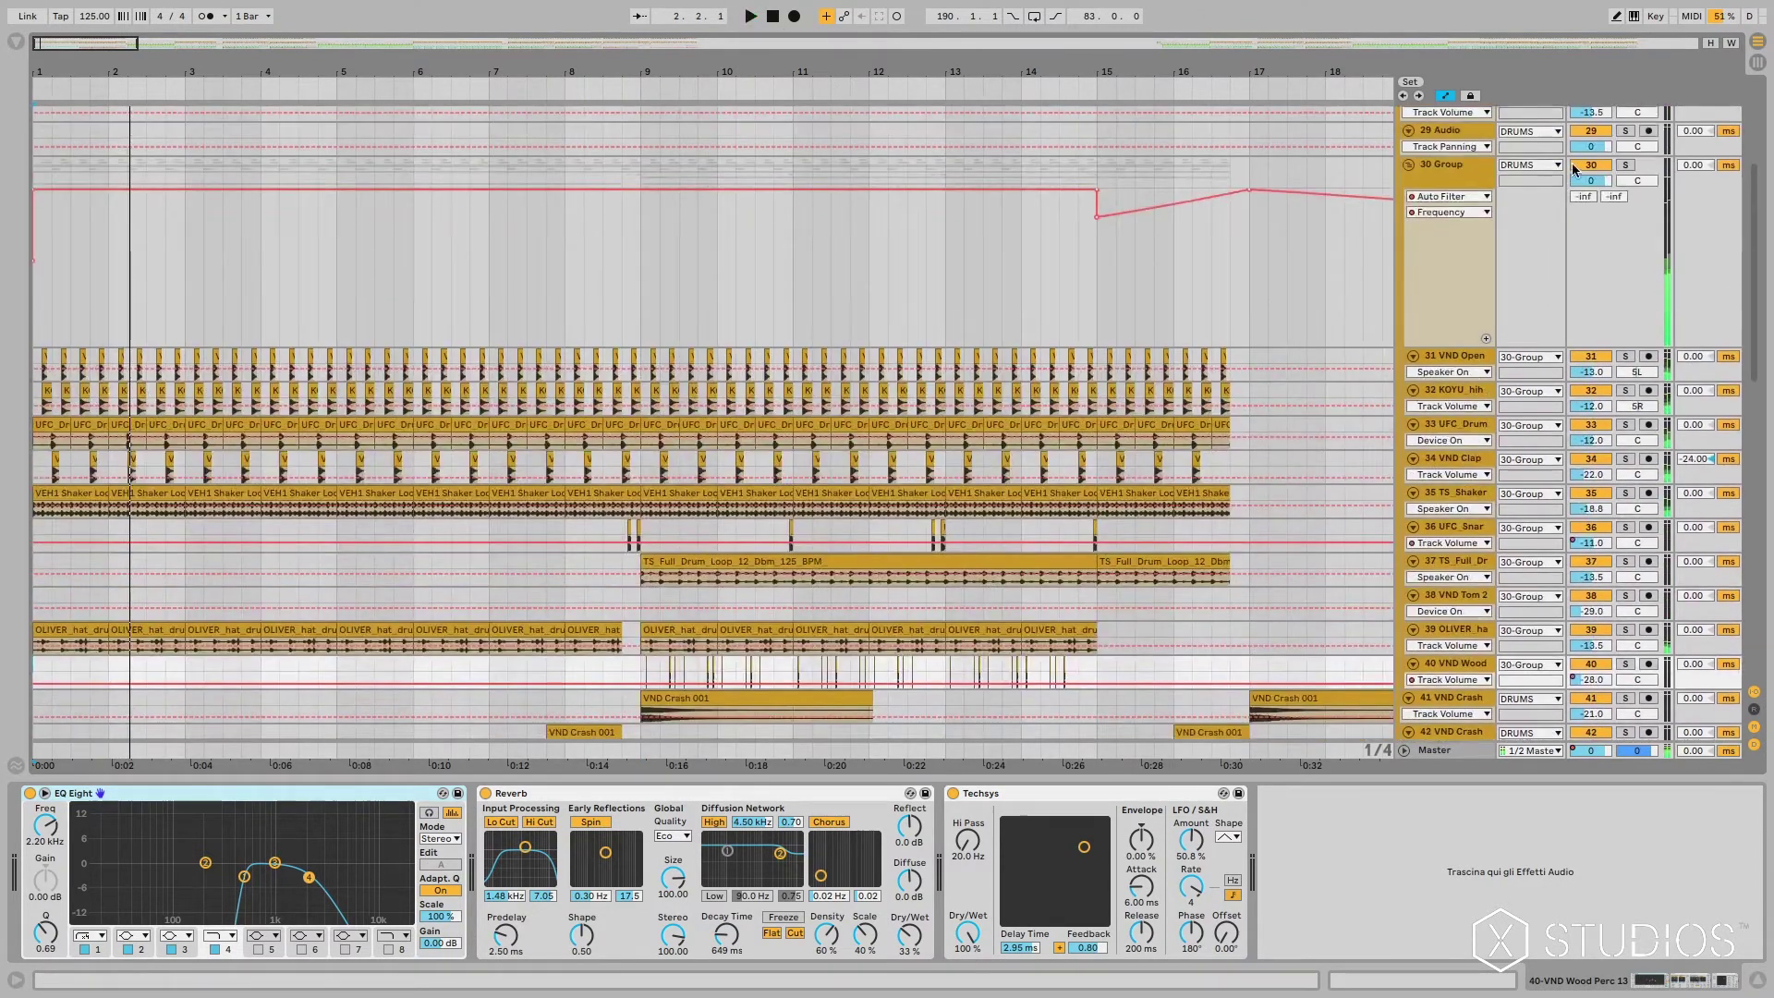
pyautogui.click(1624, 222)
pyautogui.scroll(-2, 273, 292)
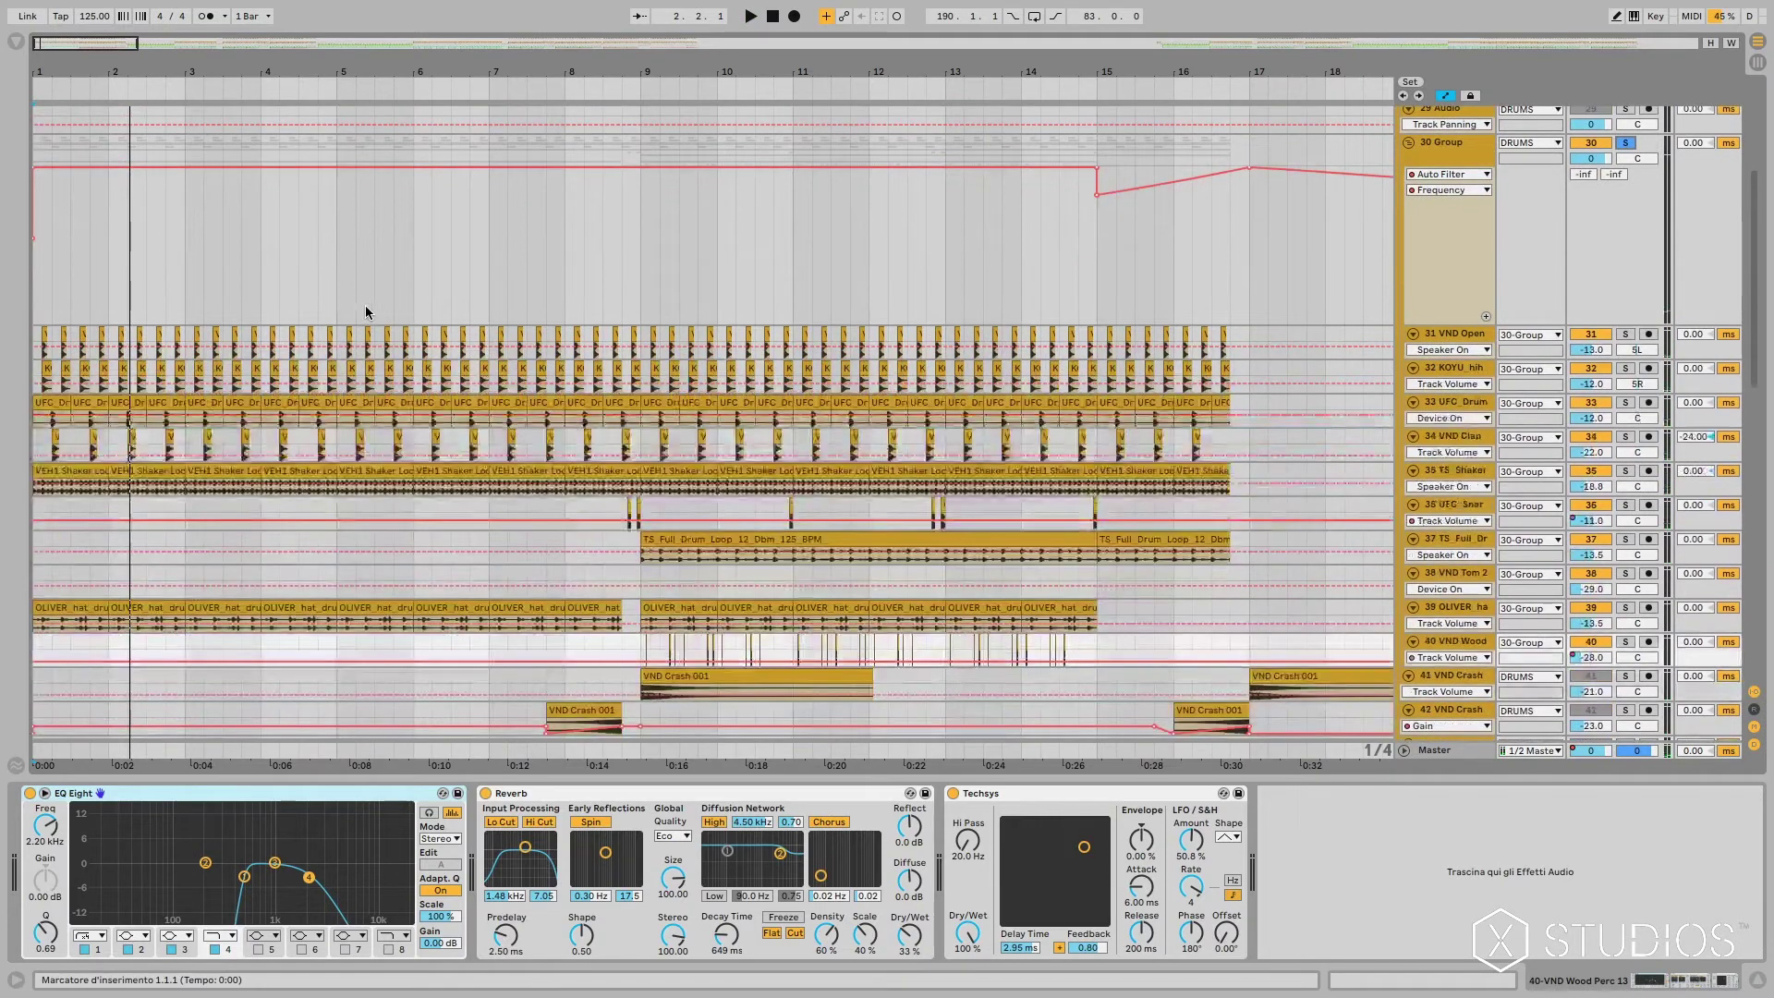
pyautogui.press('space')
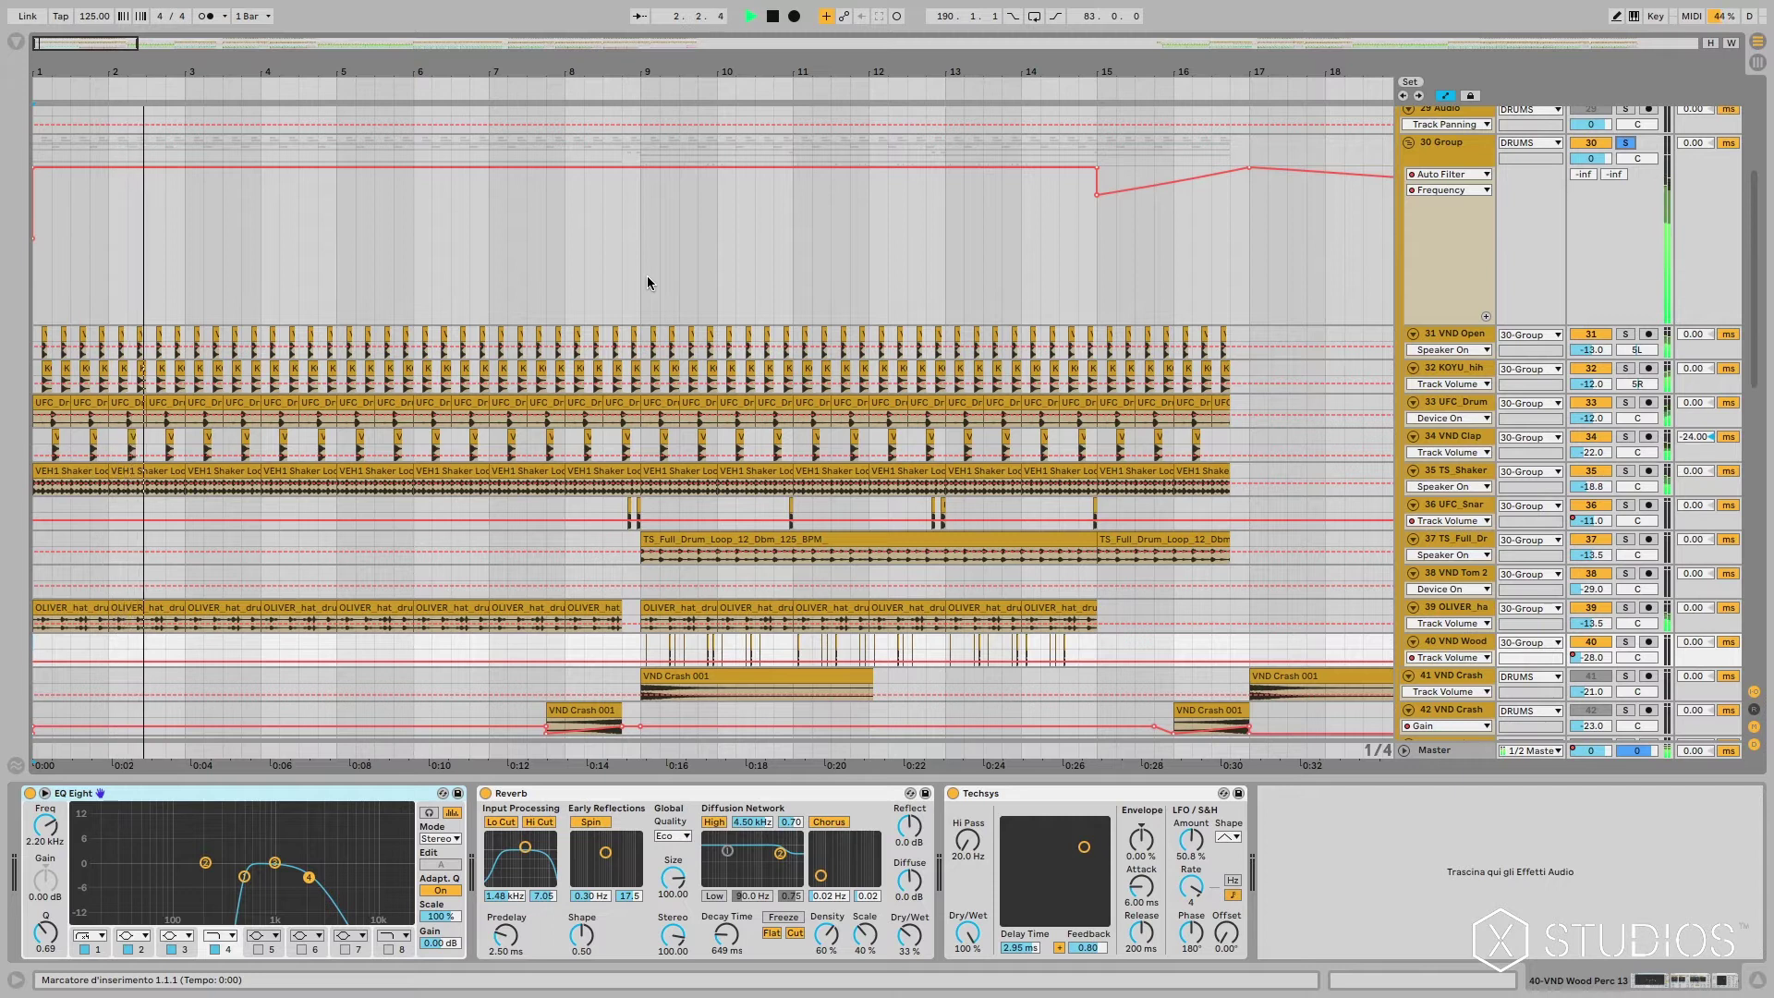
# Step: Play the soloed 30 Group from bar 9 to compare it with the intro drums
pyautogui.click(647, 275)
pyautogui.press('space')
pyautogui.press('space')
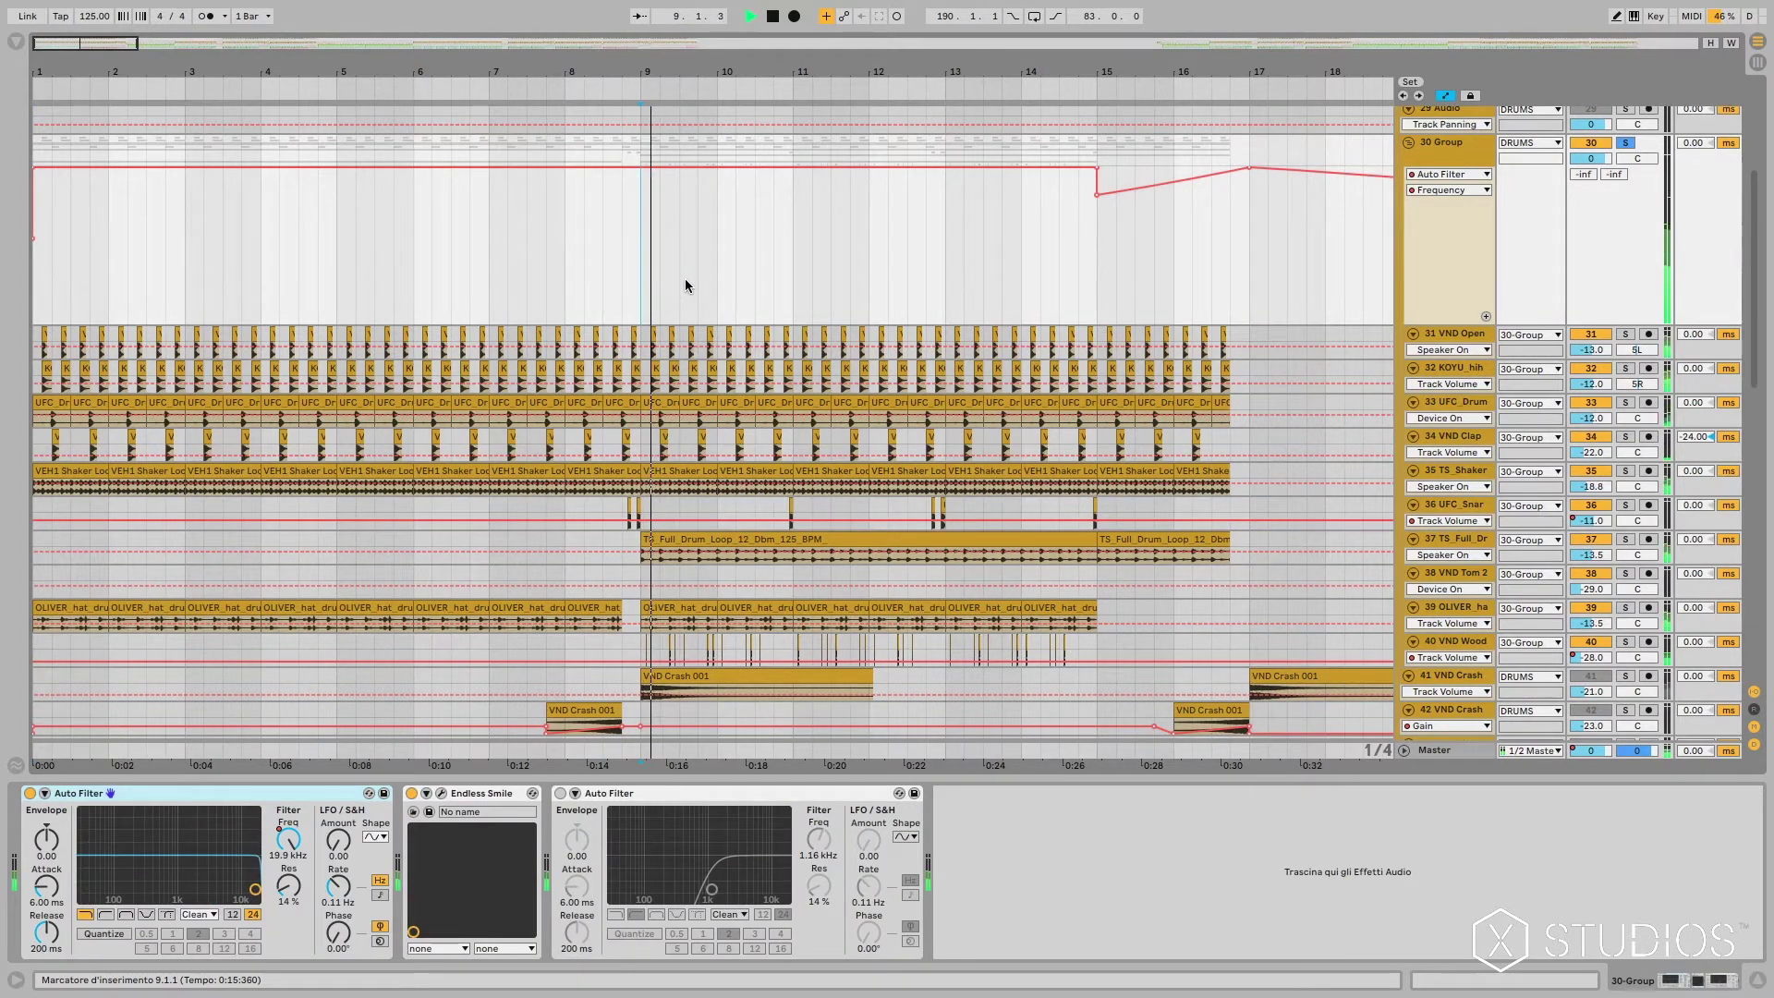
pyautogui.press('space')
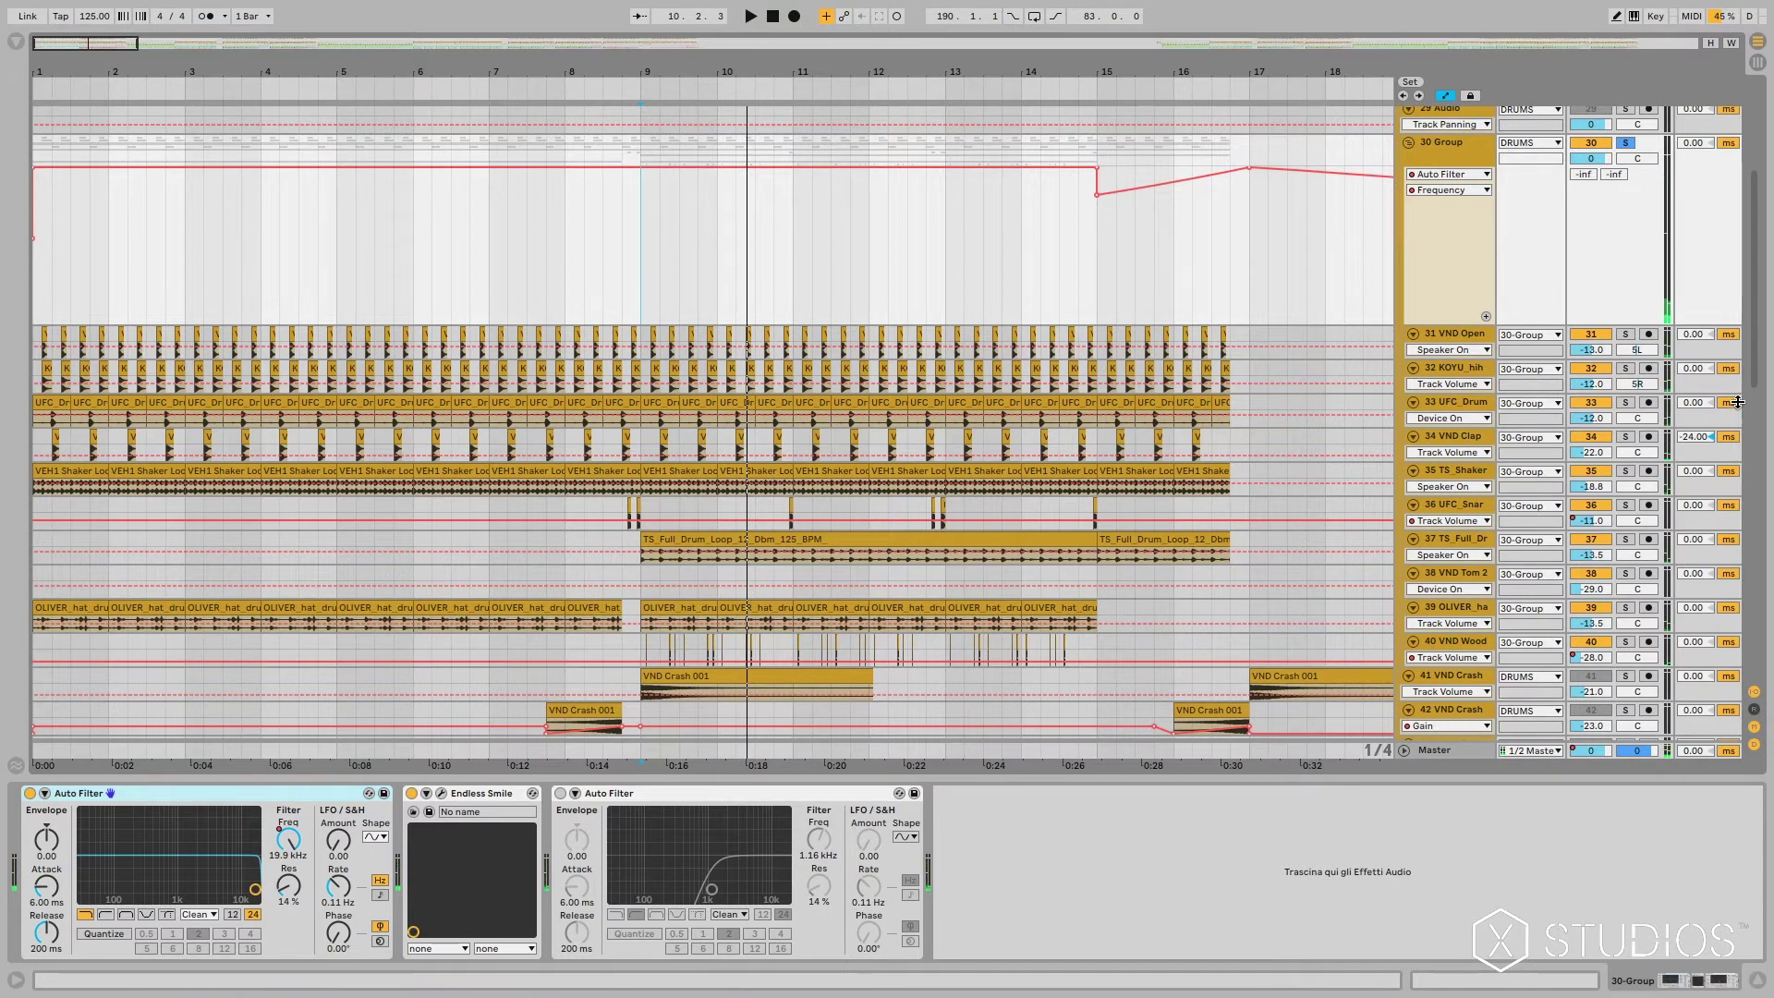
# Step: Turn off solo on the 30 Group and examine the remaining drum tracks down to the DROP group
pyautogui.scroll(-2, 1599, 497)
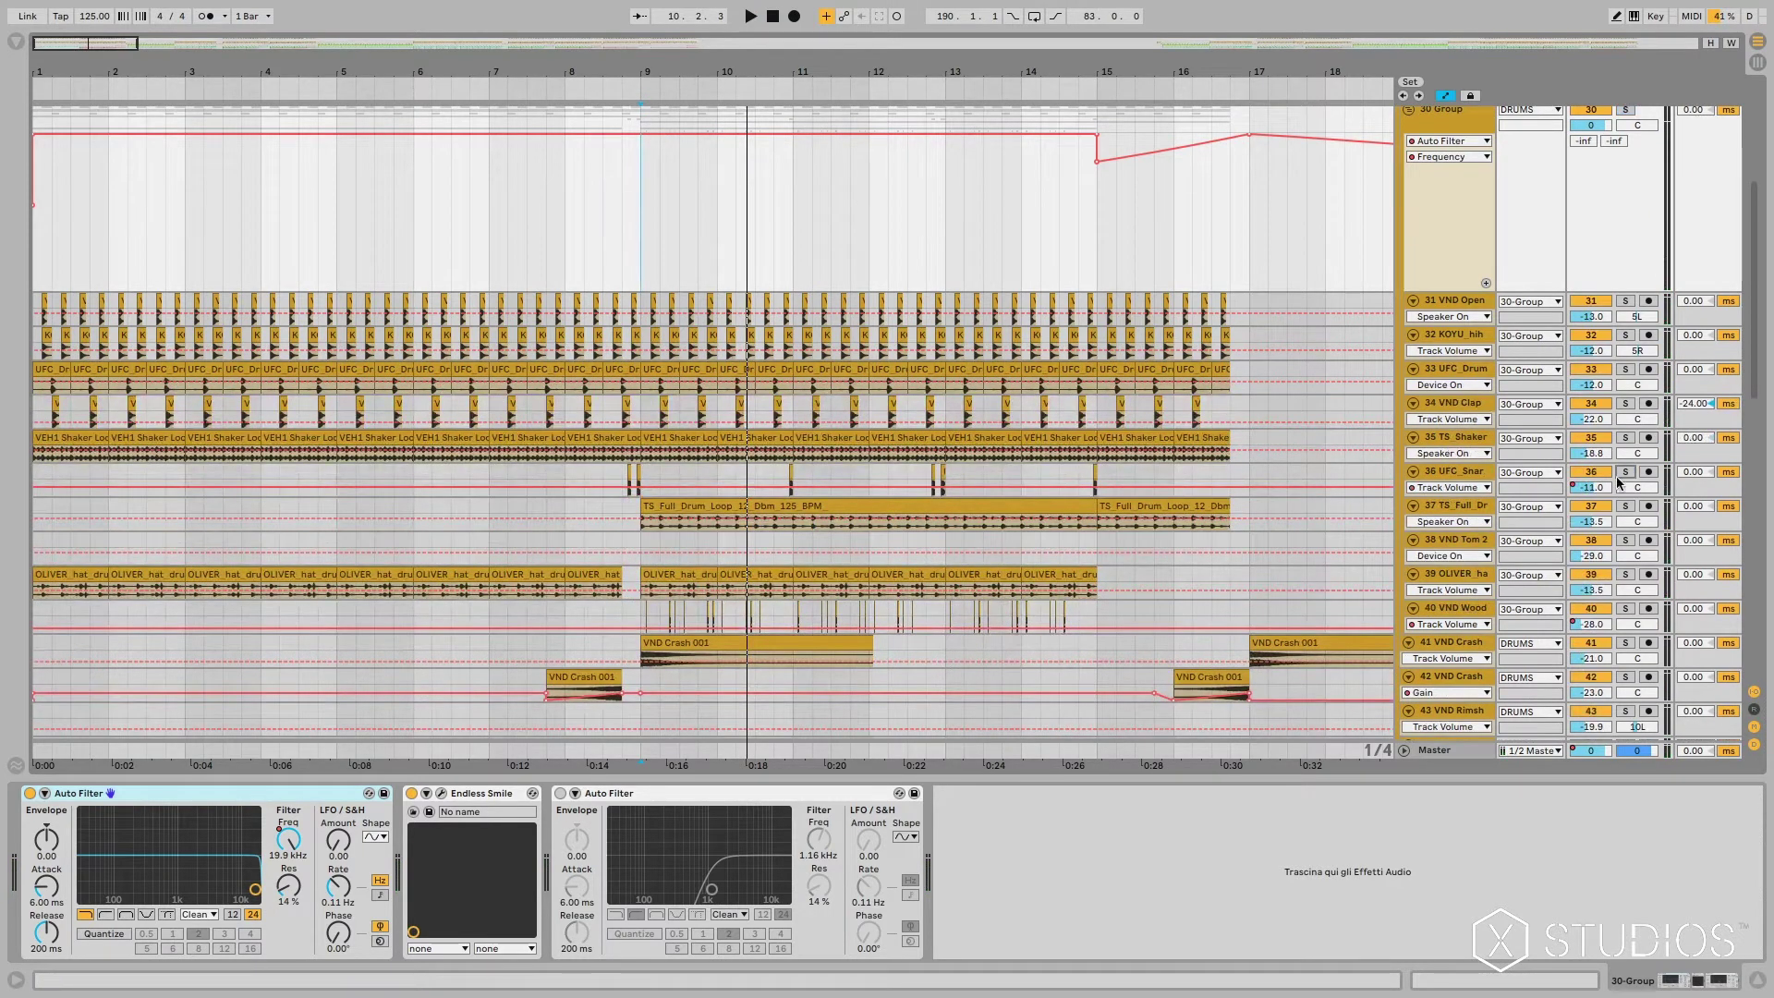
pyautogui.scroll(-3, 391, 125)
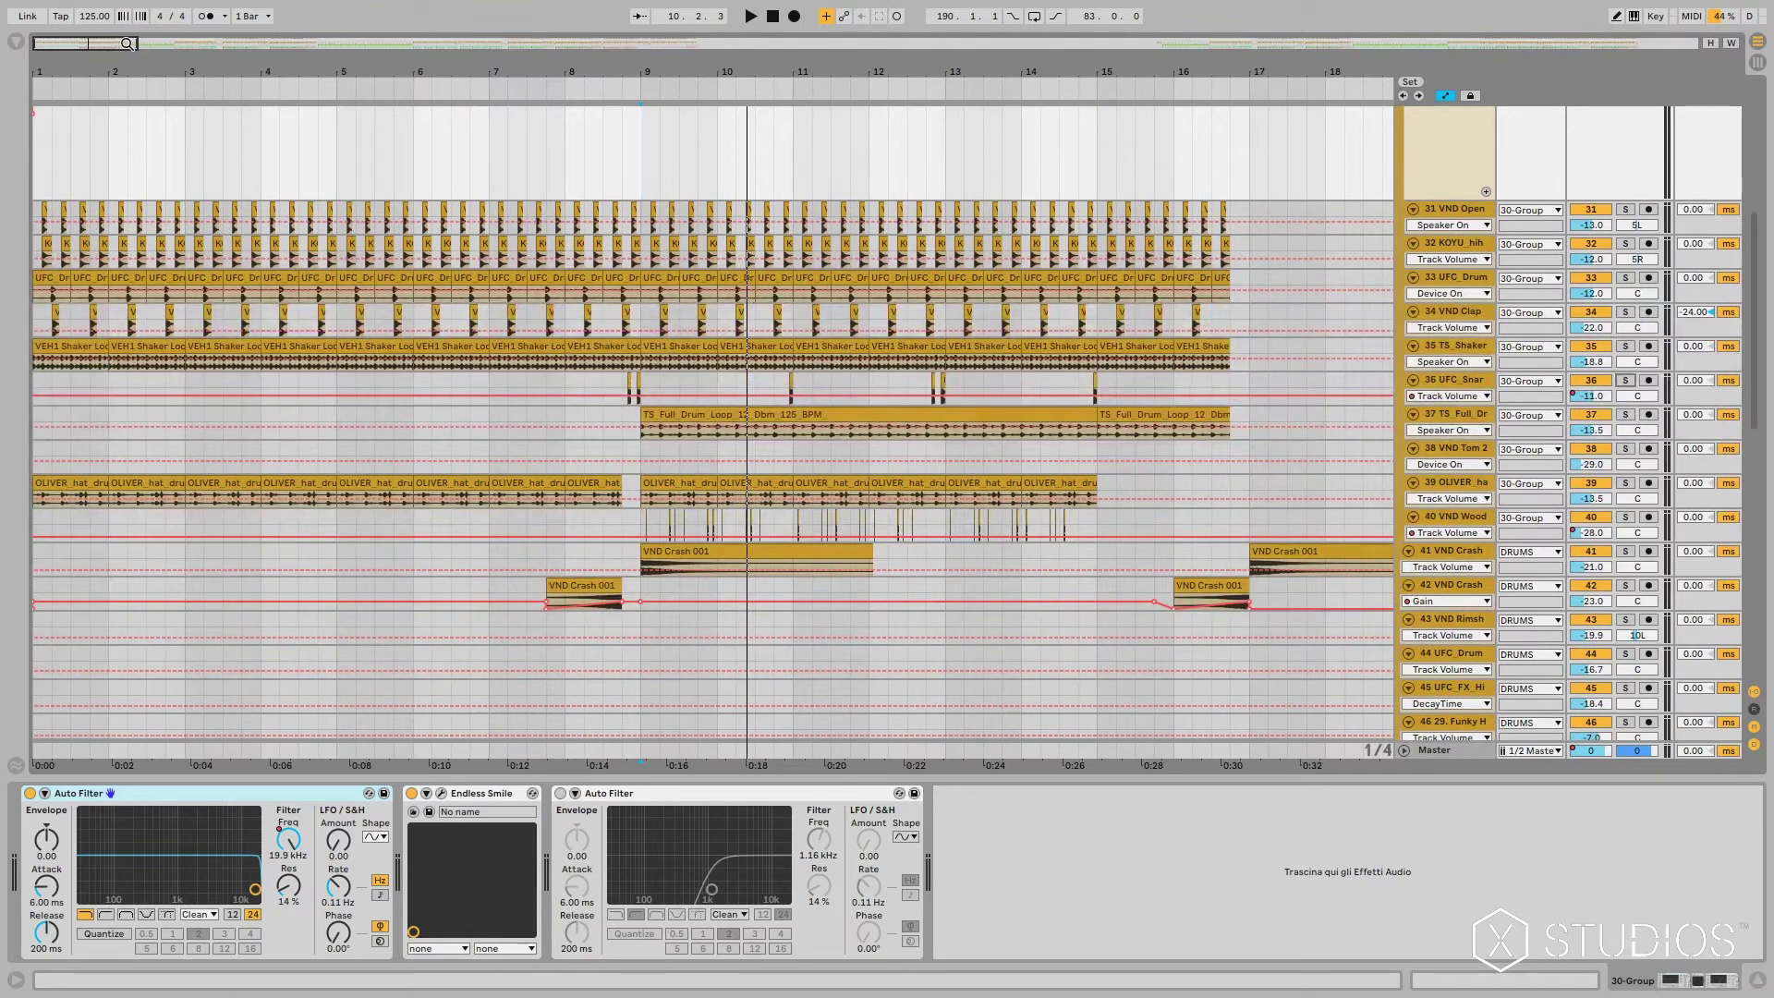
pyautogui.moveTo(127, 43); pyautogui.dragTo(286, 386)
pyautogui.scroll(-8, 286, 385)
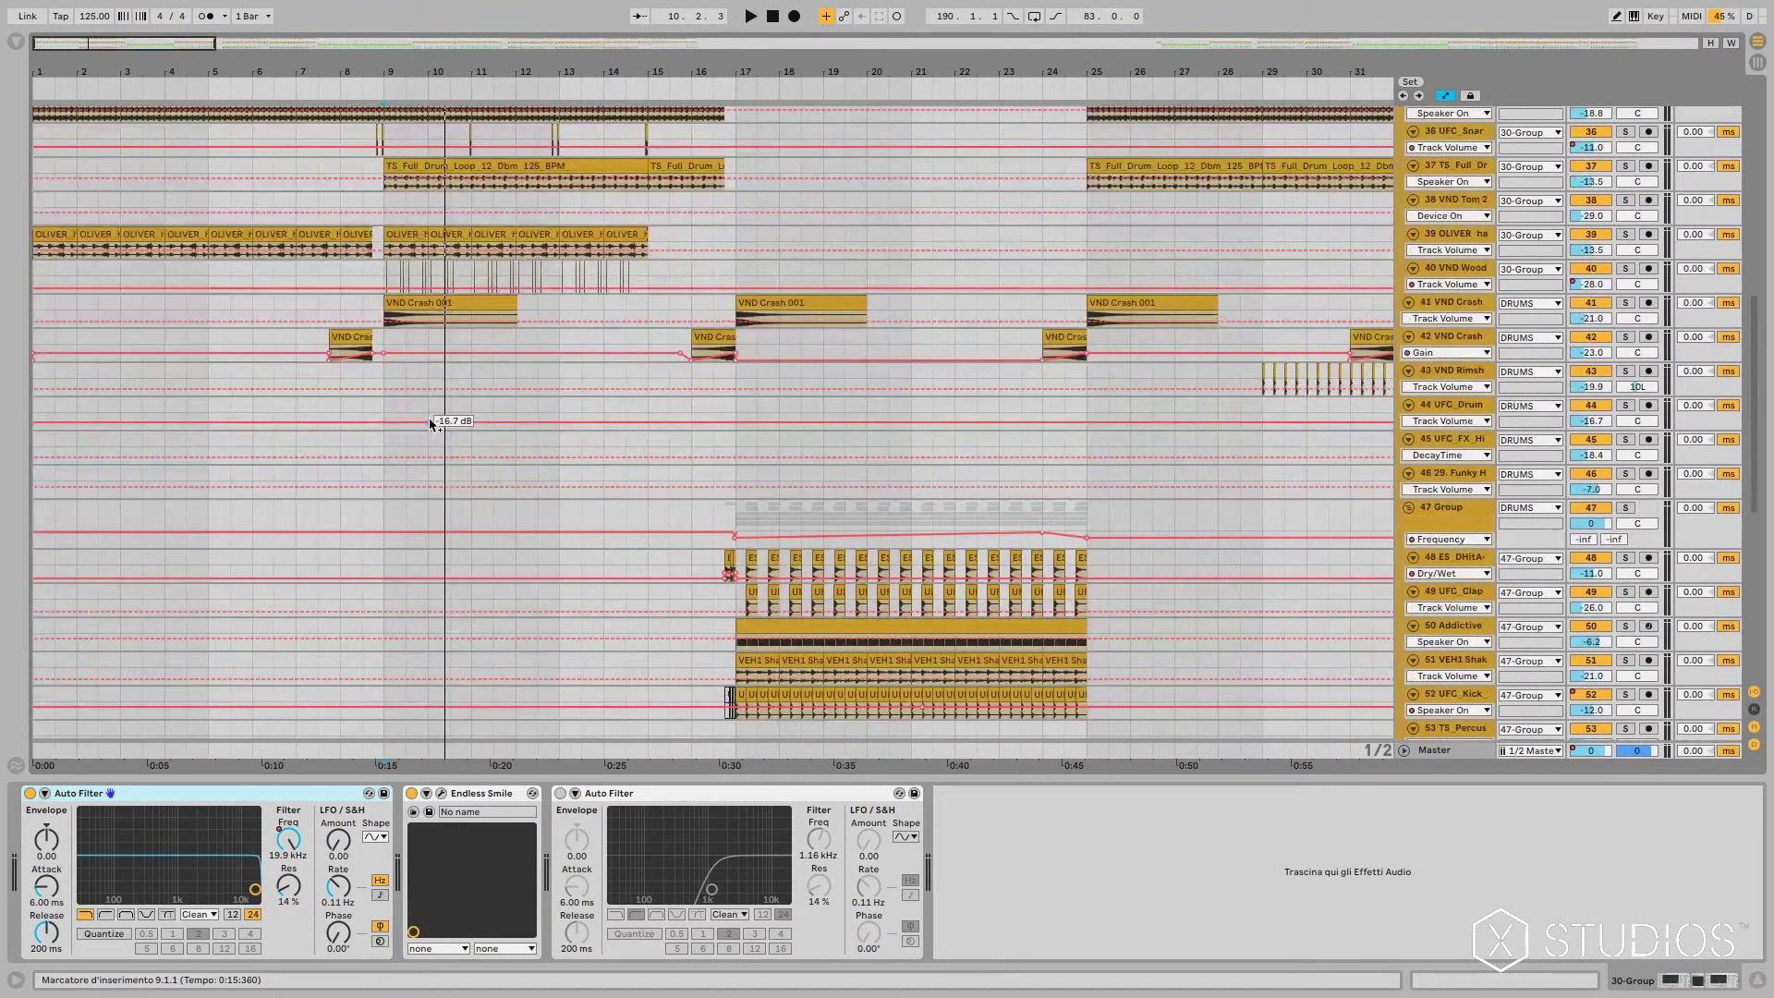
pyautogui.scroll(-10, 392, 446)
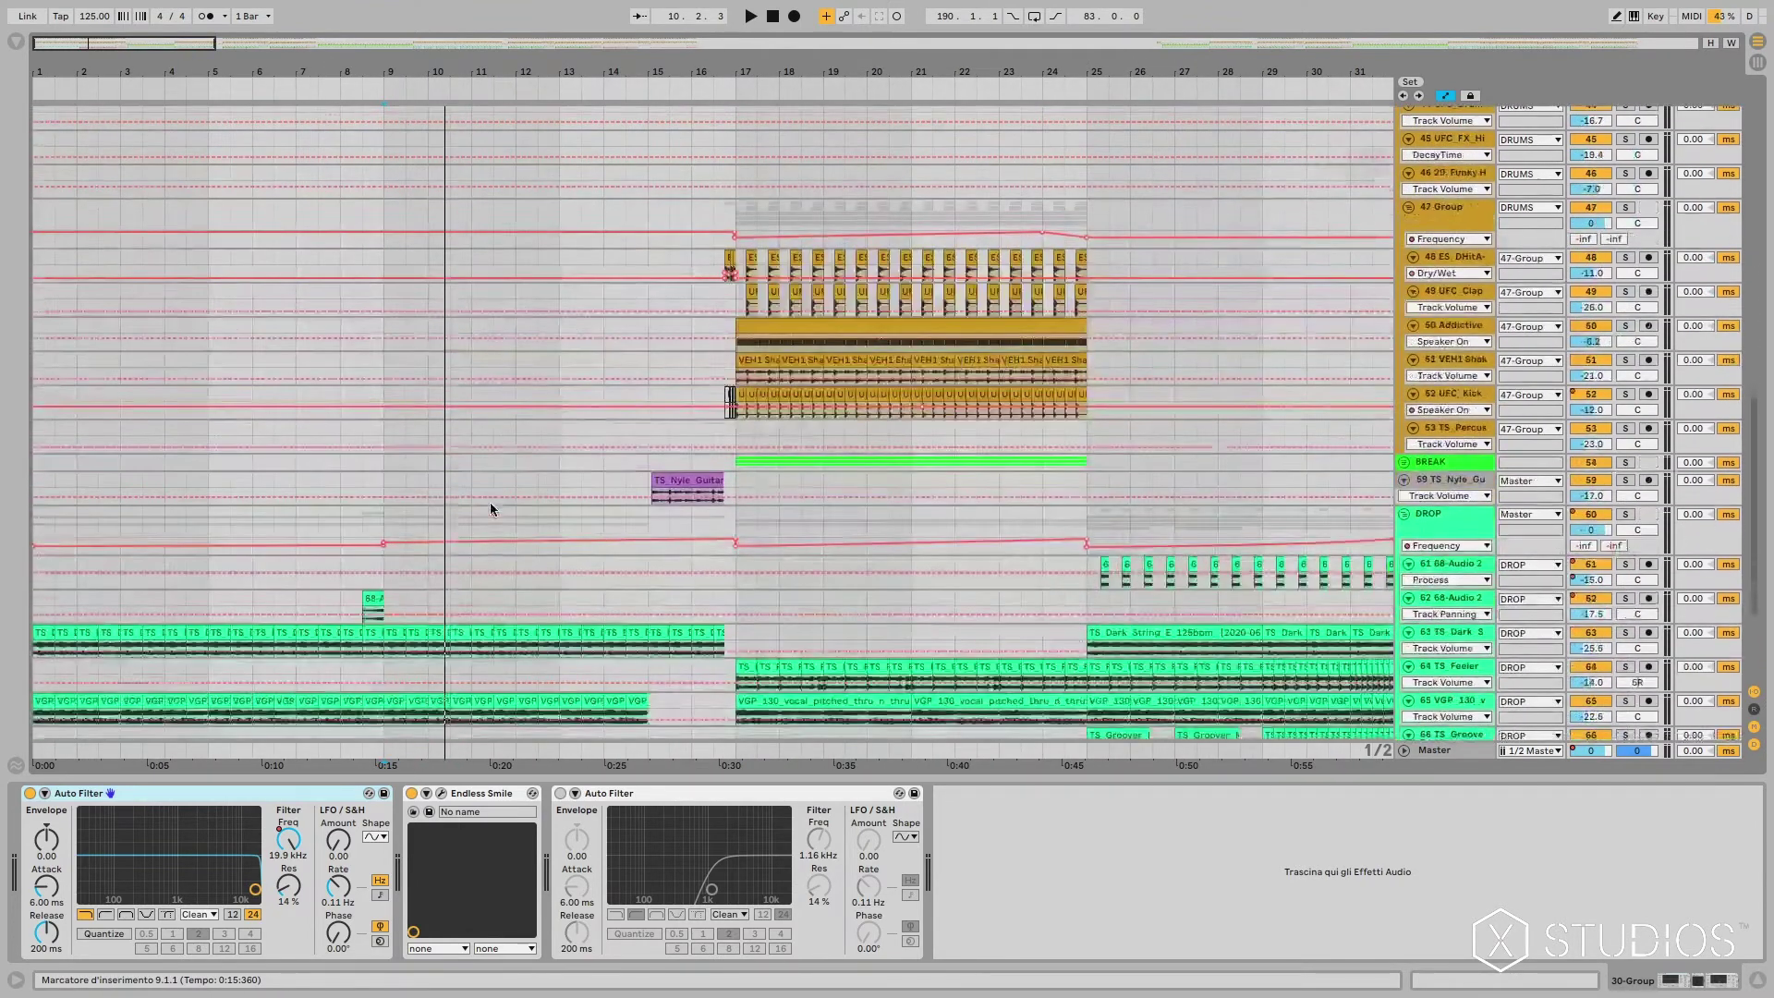
# Step: Solo the 63 TS_Dark_String track in the DROP group and play its clip from bar 33
pyautogui.click(1452, 552)
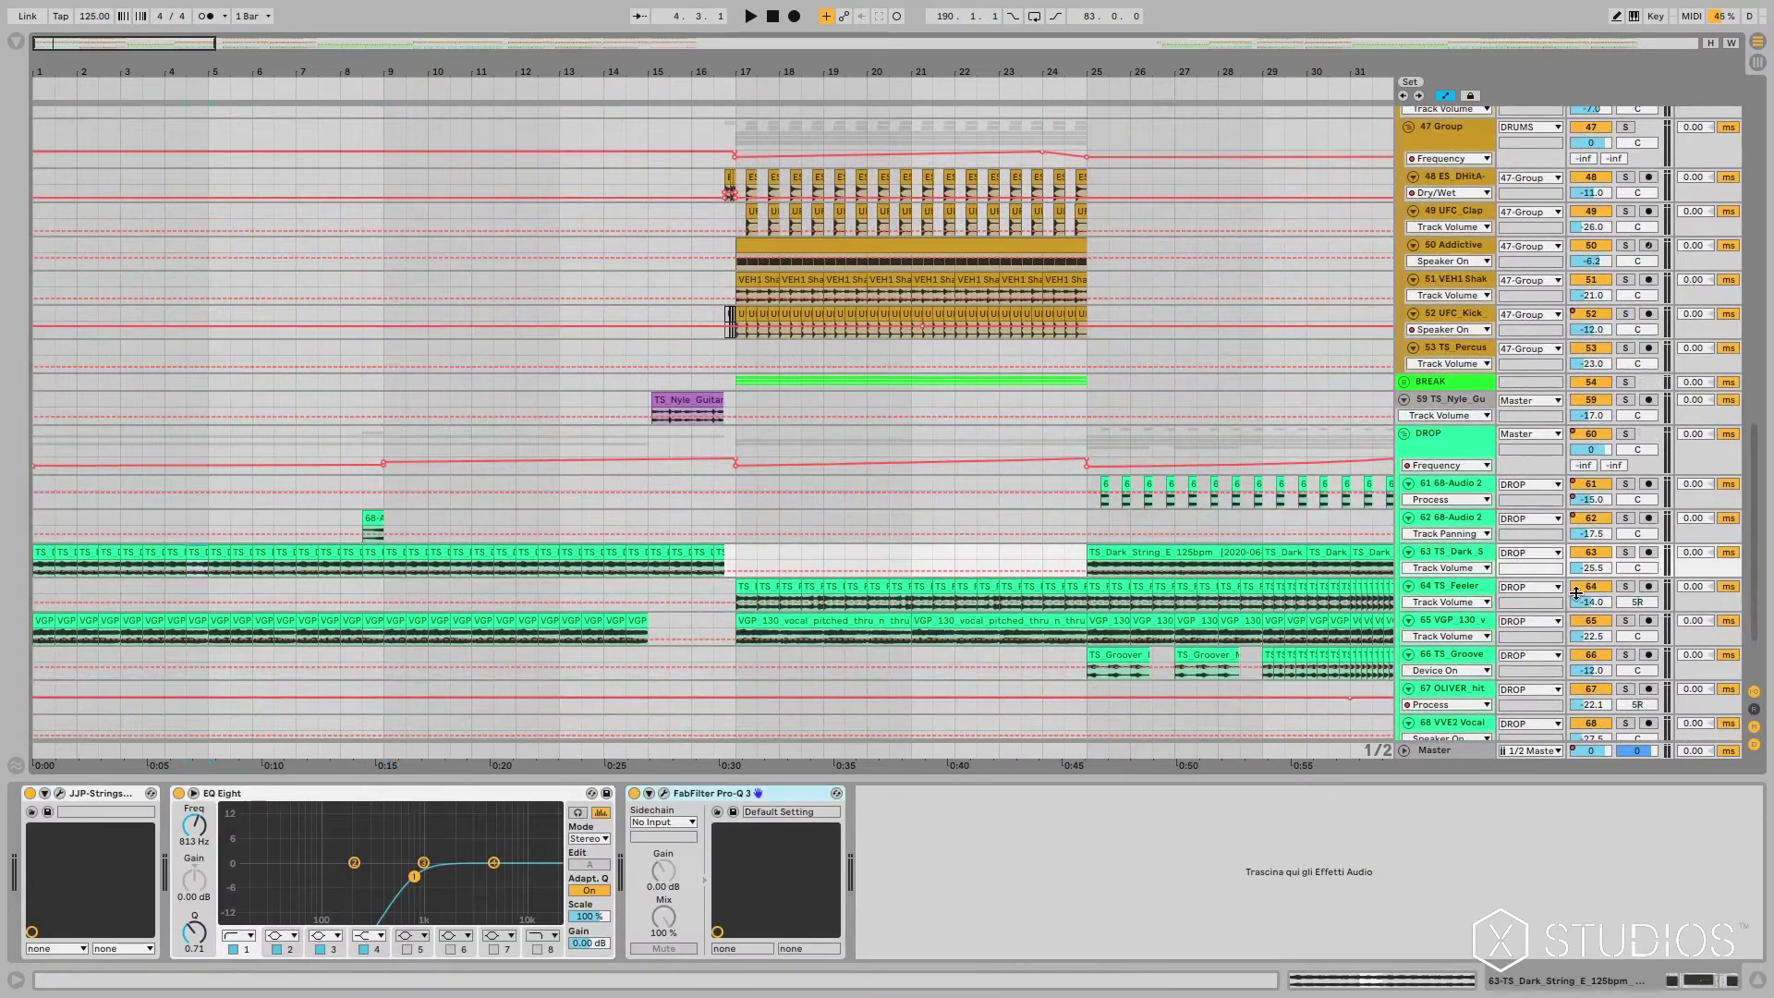
pyautogui.click(1155, 554)
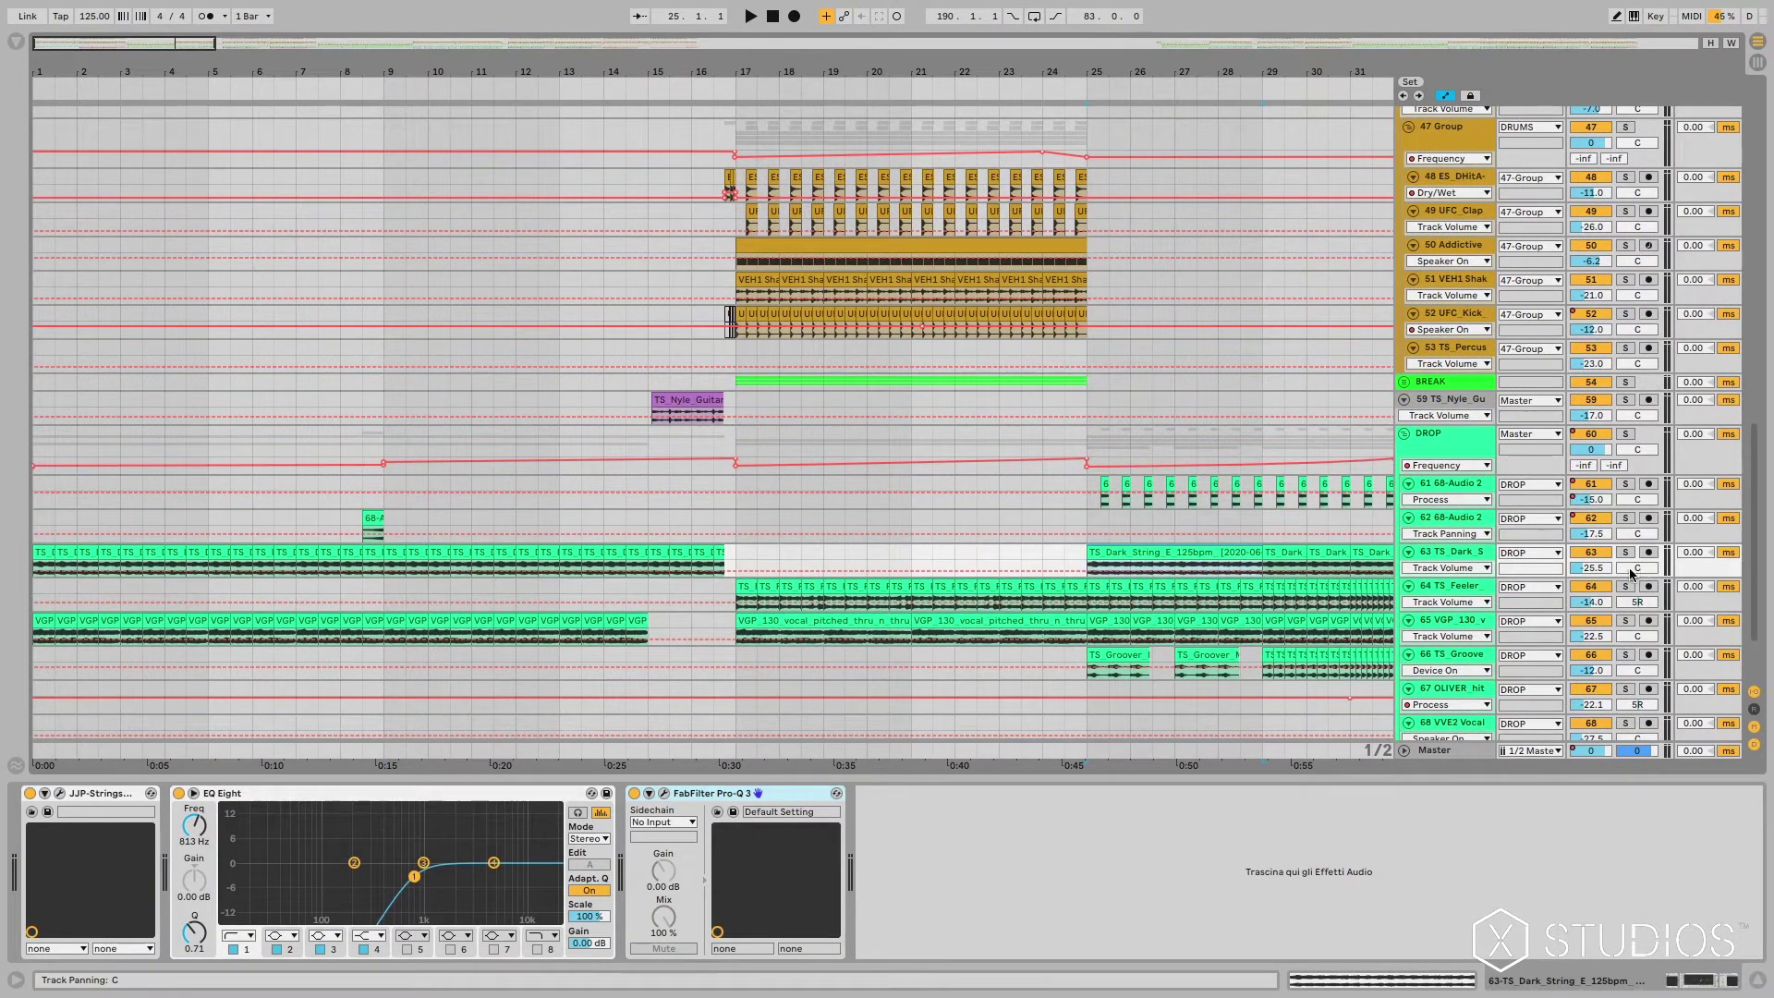
pyautogui.moveTo(182, 44); pyautogui.dragTo(757, 494)
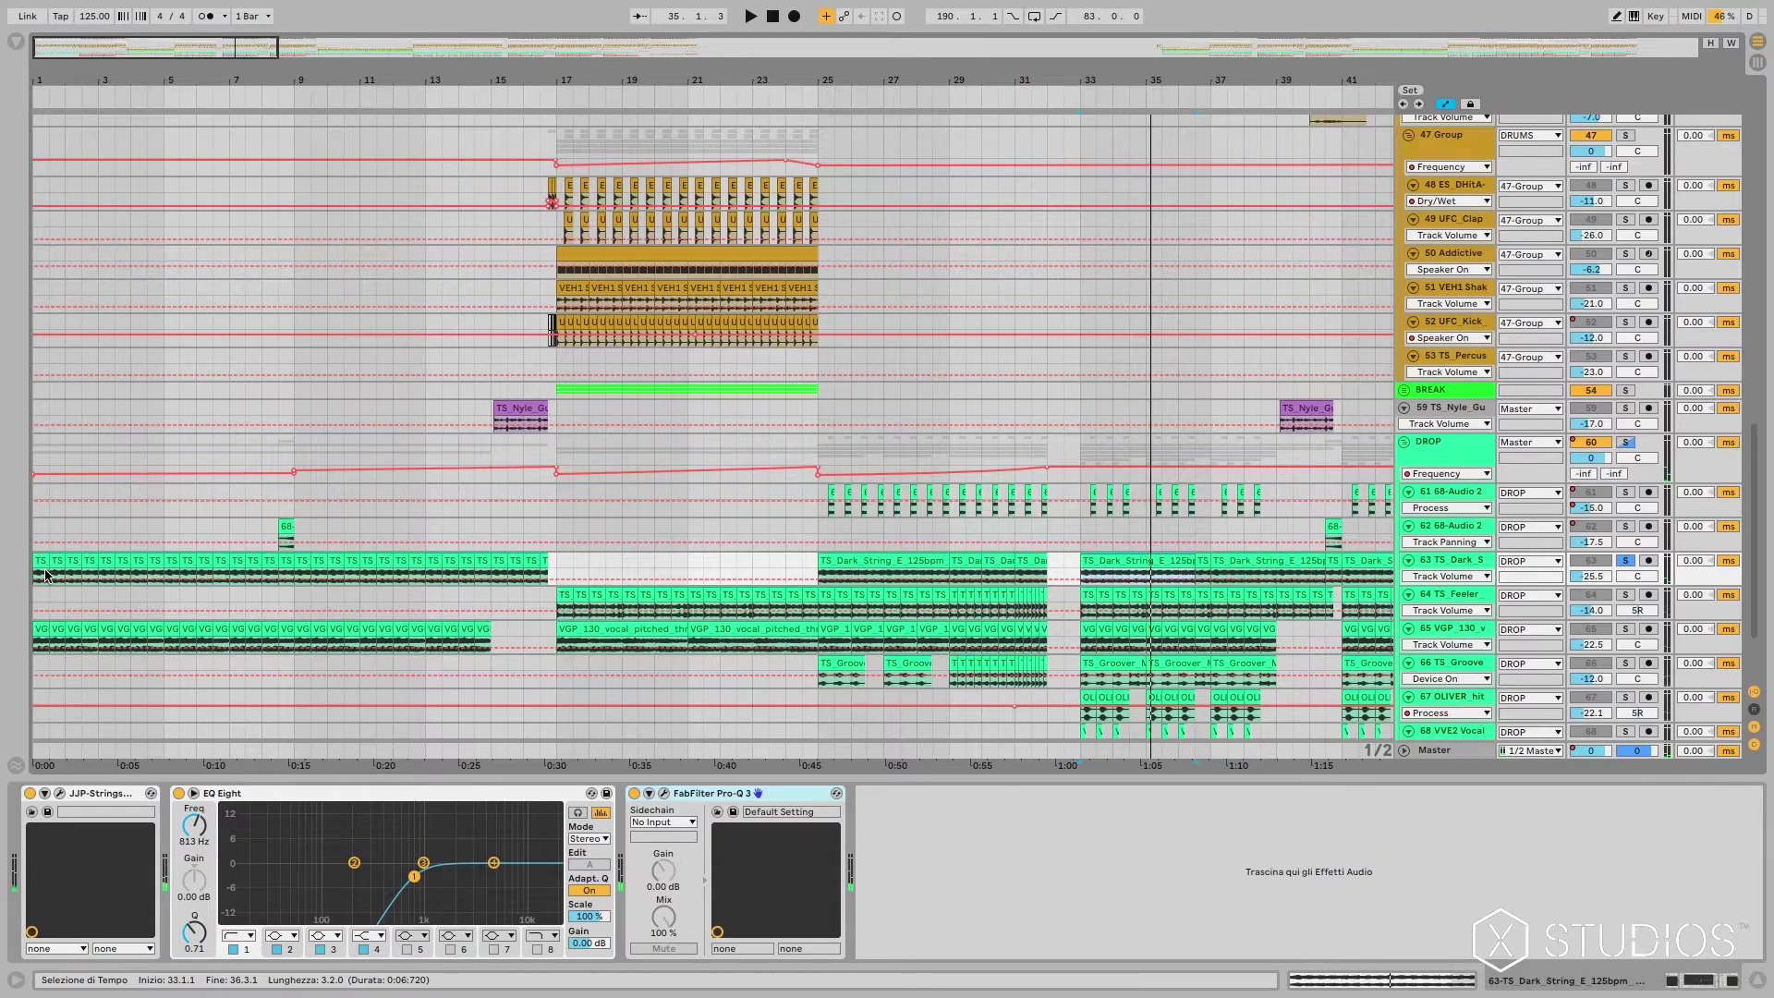
# Step: Play the soloed TS_Dark_String track from bar 1 to compare the intro strings
pyautogui.click(45, 574)
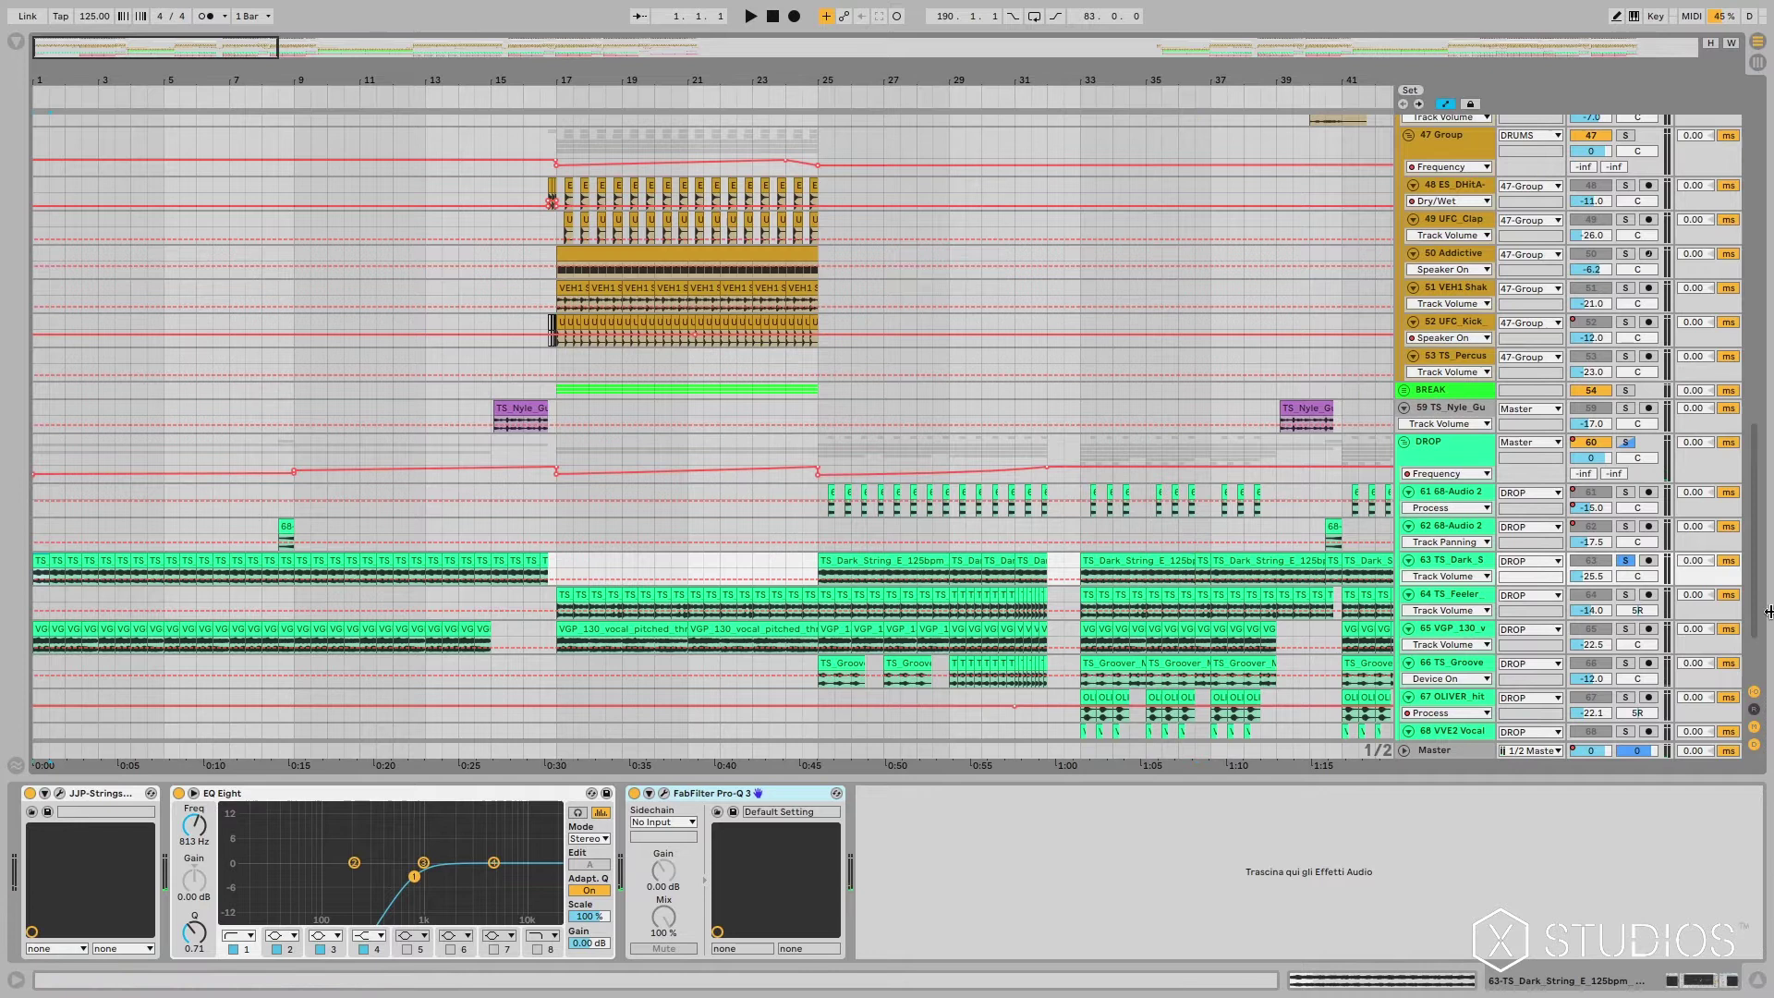
pyautogui.click(1626, 561)
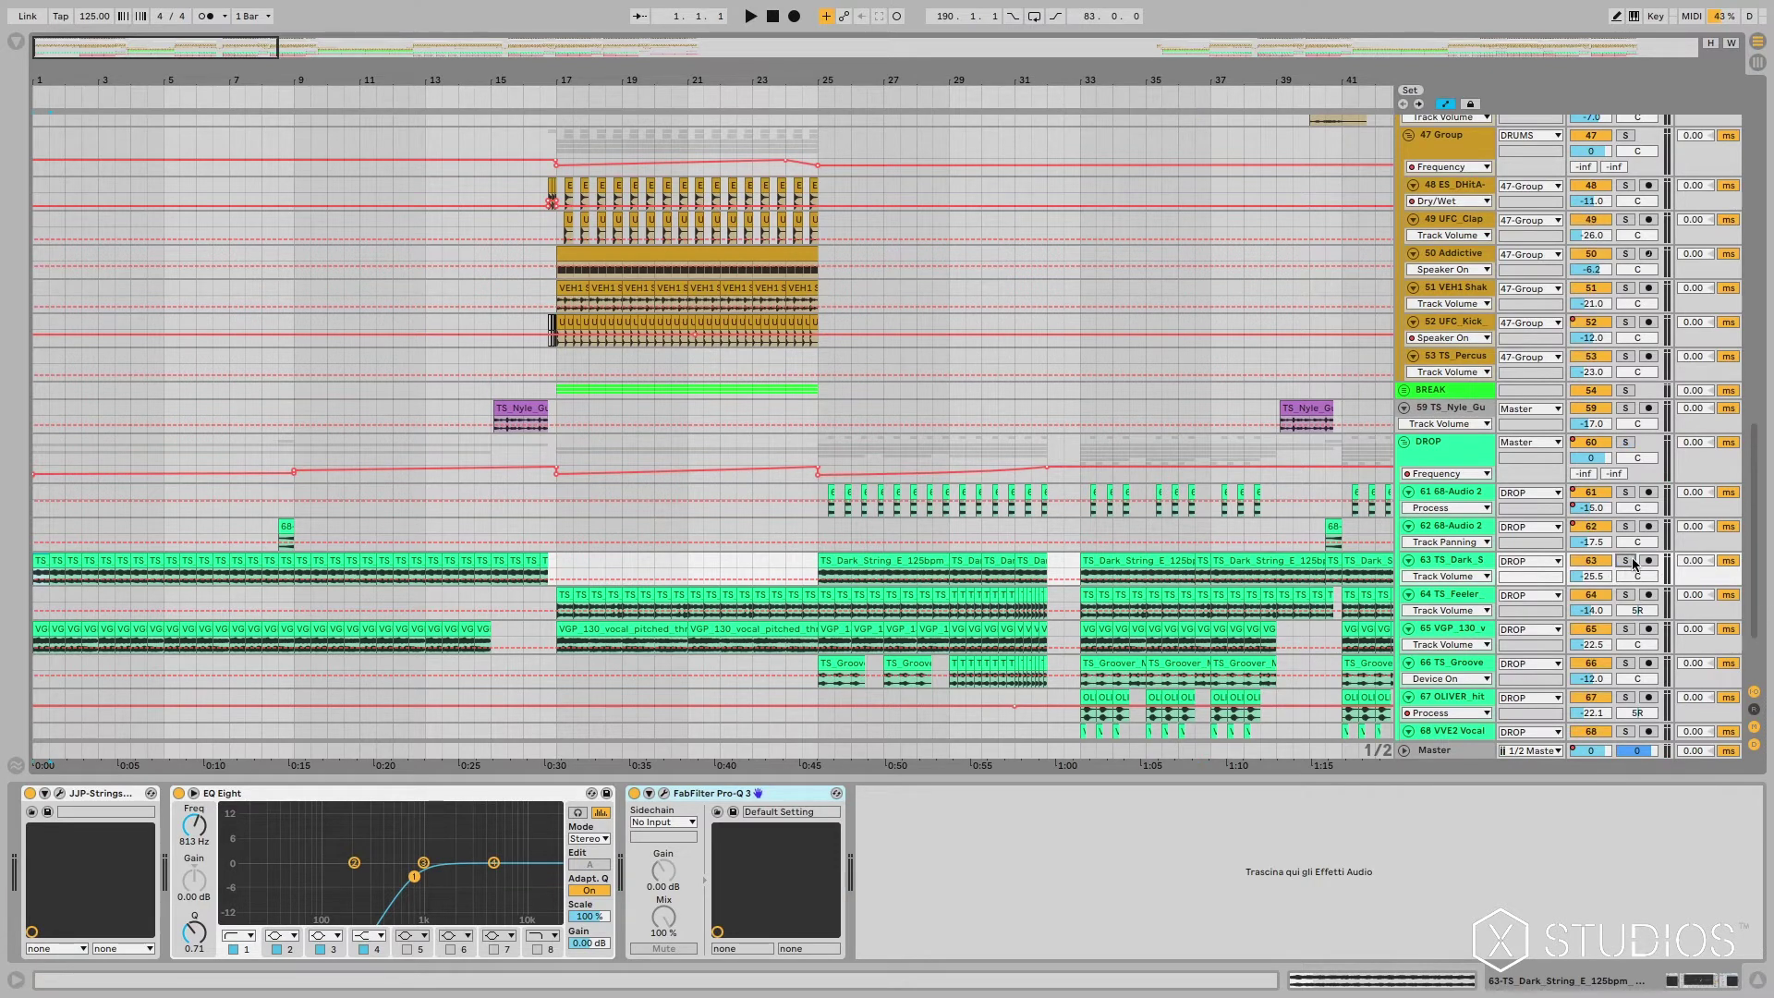
pyautogui.click(1625, 561)
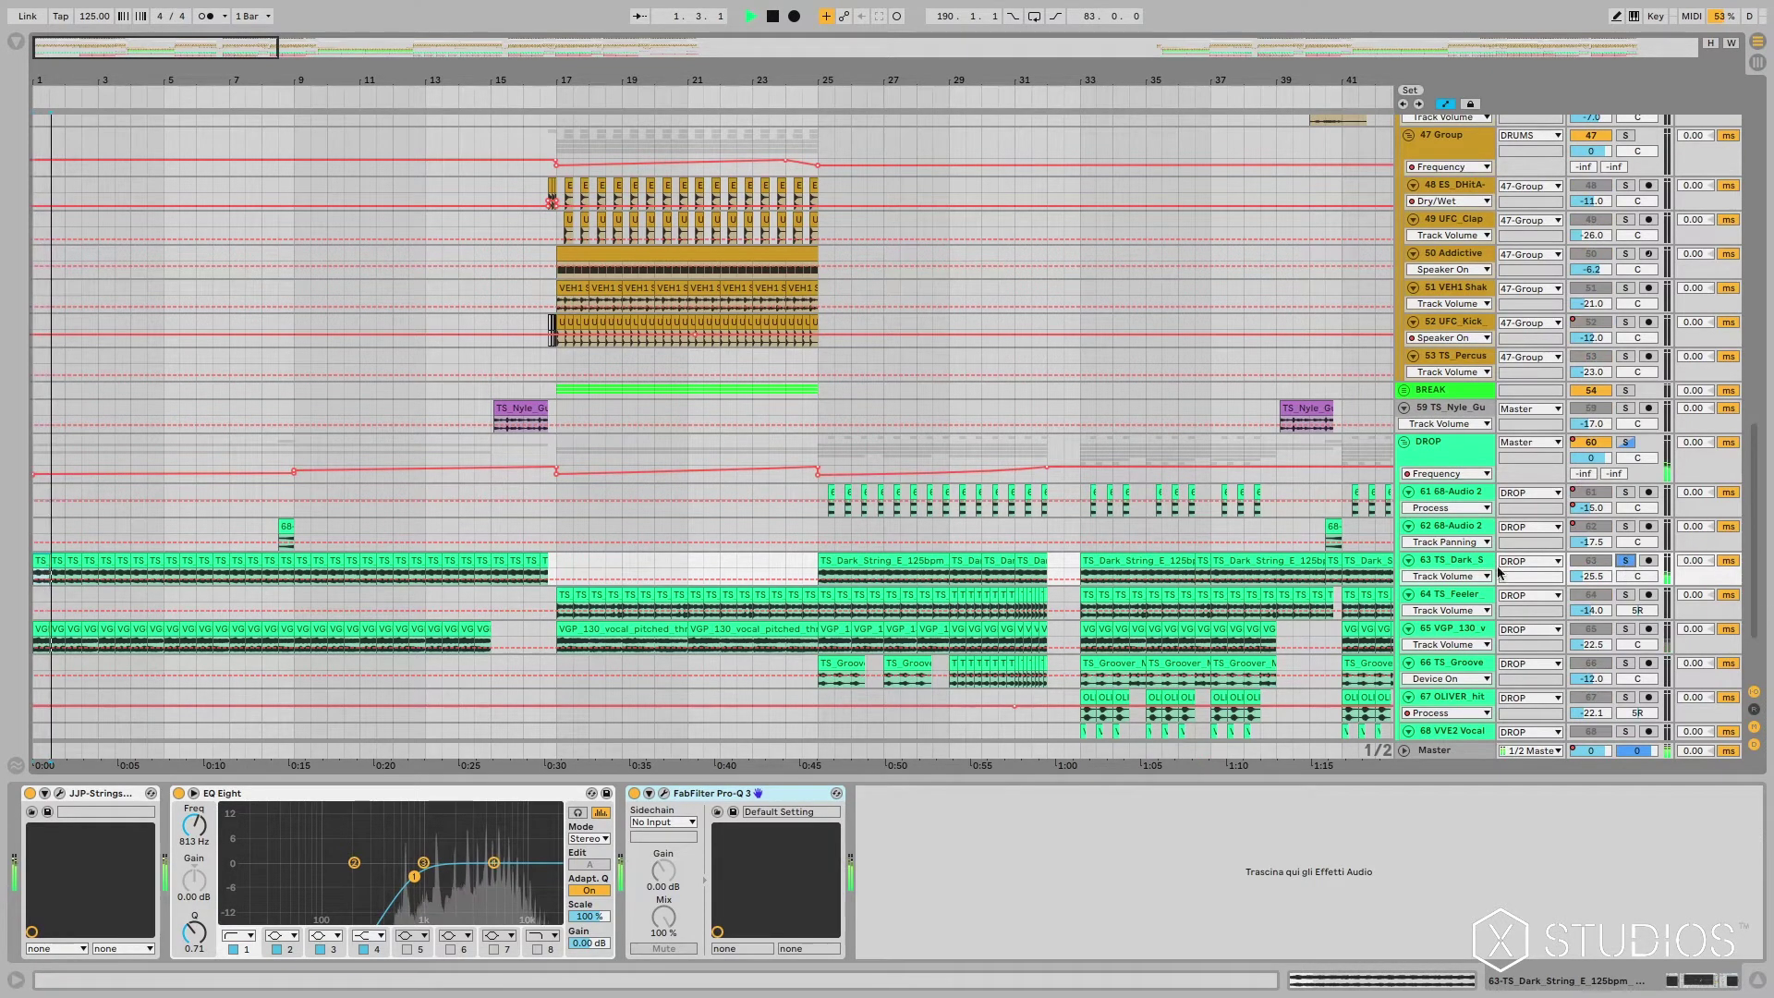
# Step: Show the DROP group's device chain while the strings play, then stop playback
pyautogui.click(1434, 455)
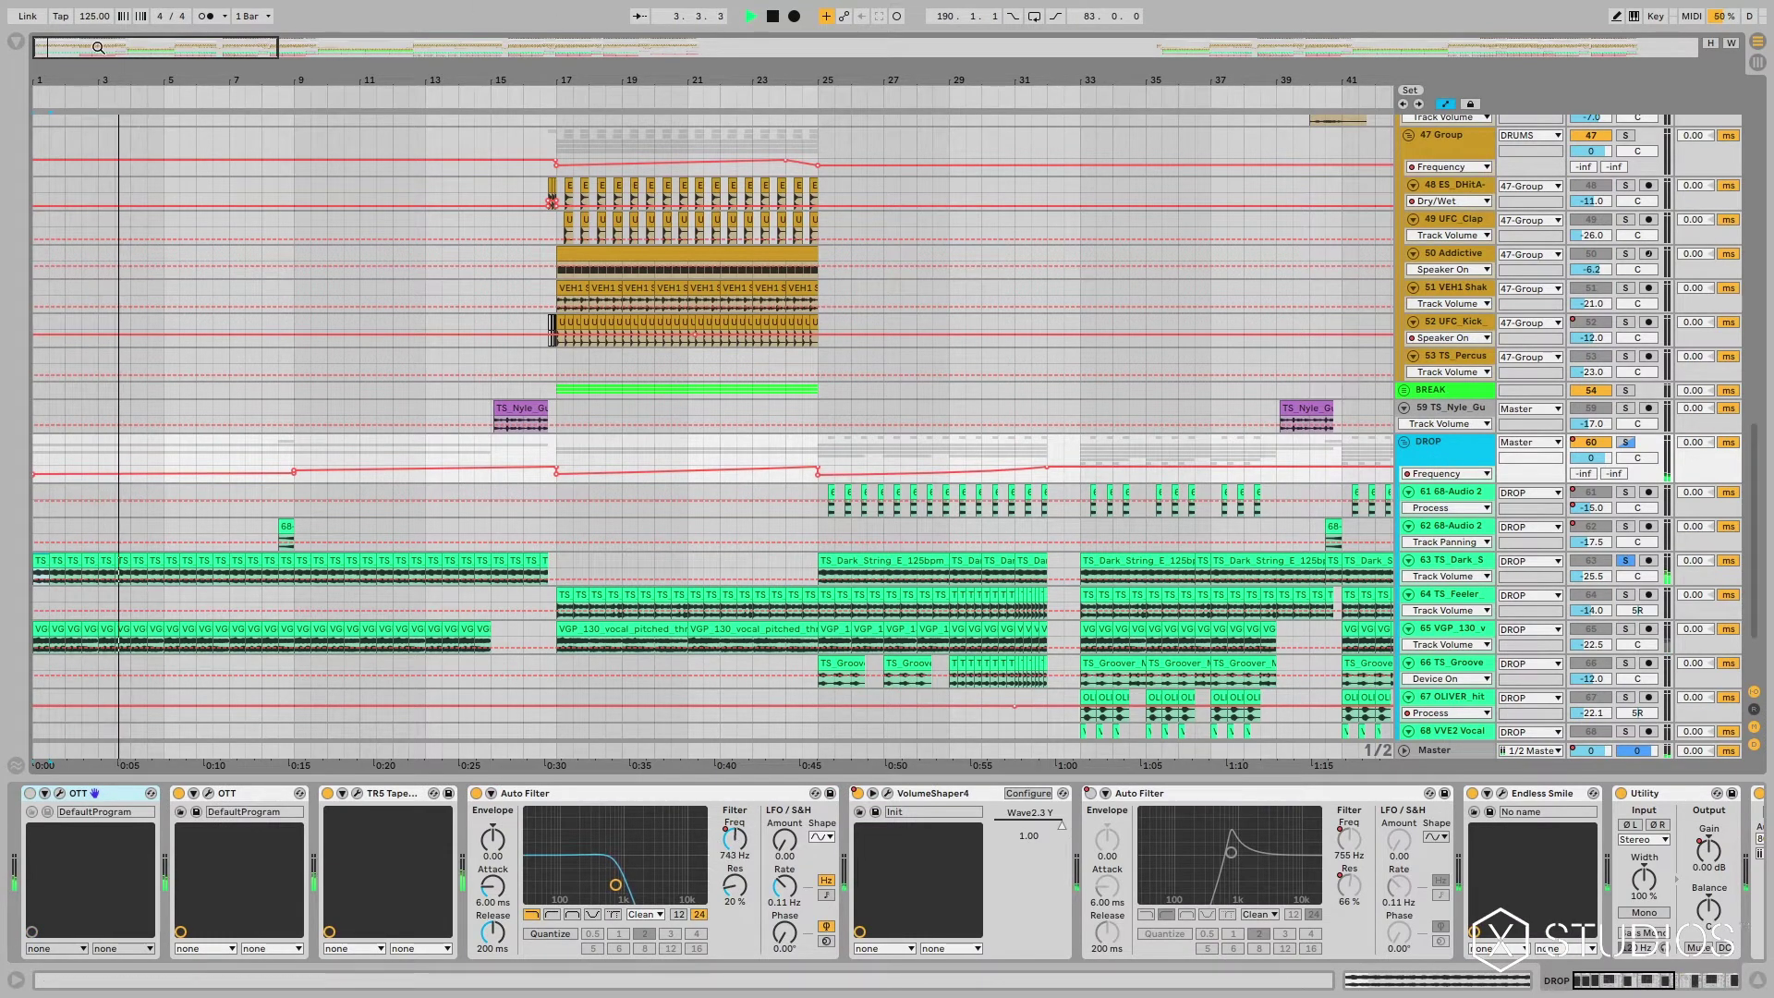
pyautogui.moveTo(65, 35); pyautogui.dragTo(64, 42)
pyautogui.press('space')
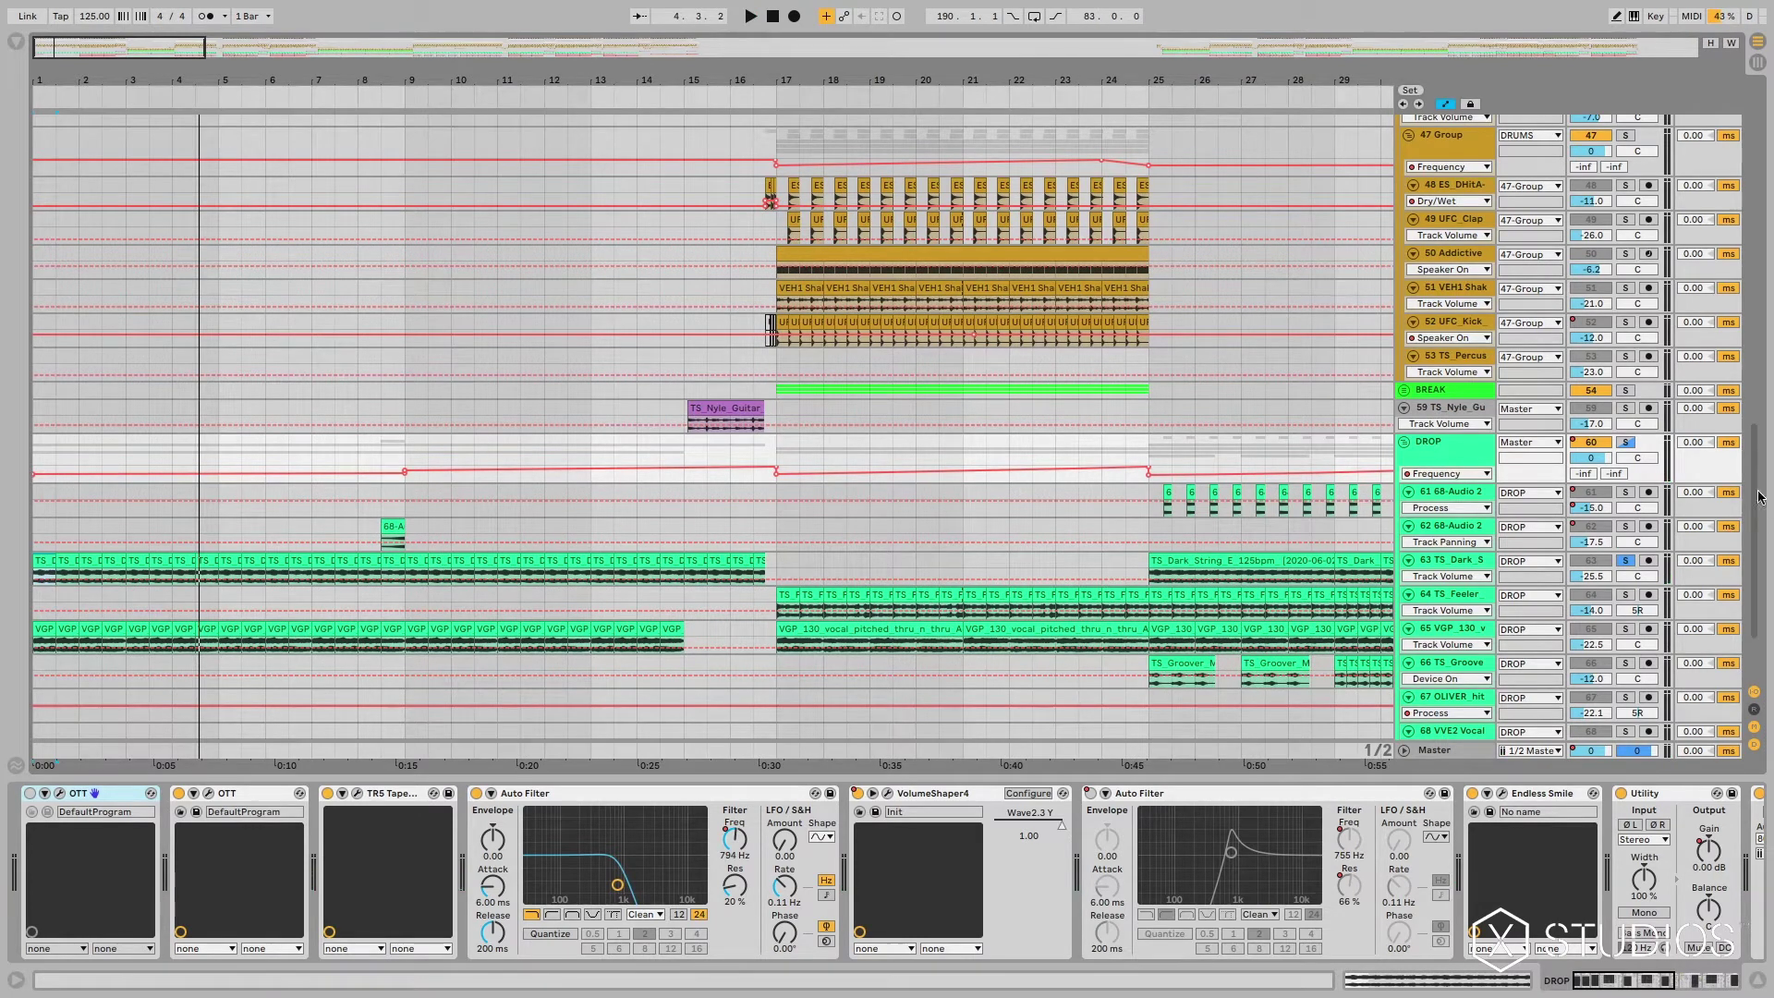
# Step: Switch the solo from 63 TS_Dark_String to the 65 VGP_130 vocal track and play its clip from bar 21
pyautogui.scroll(-1, 1628, 466)
pyautogui.click(1627, 510)
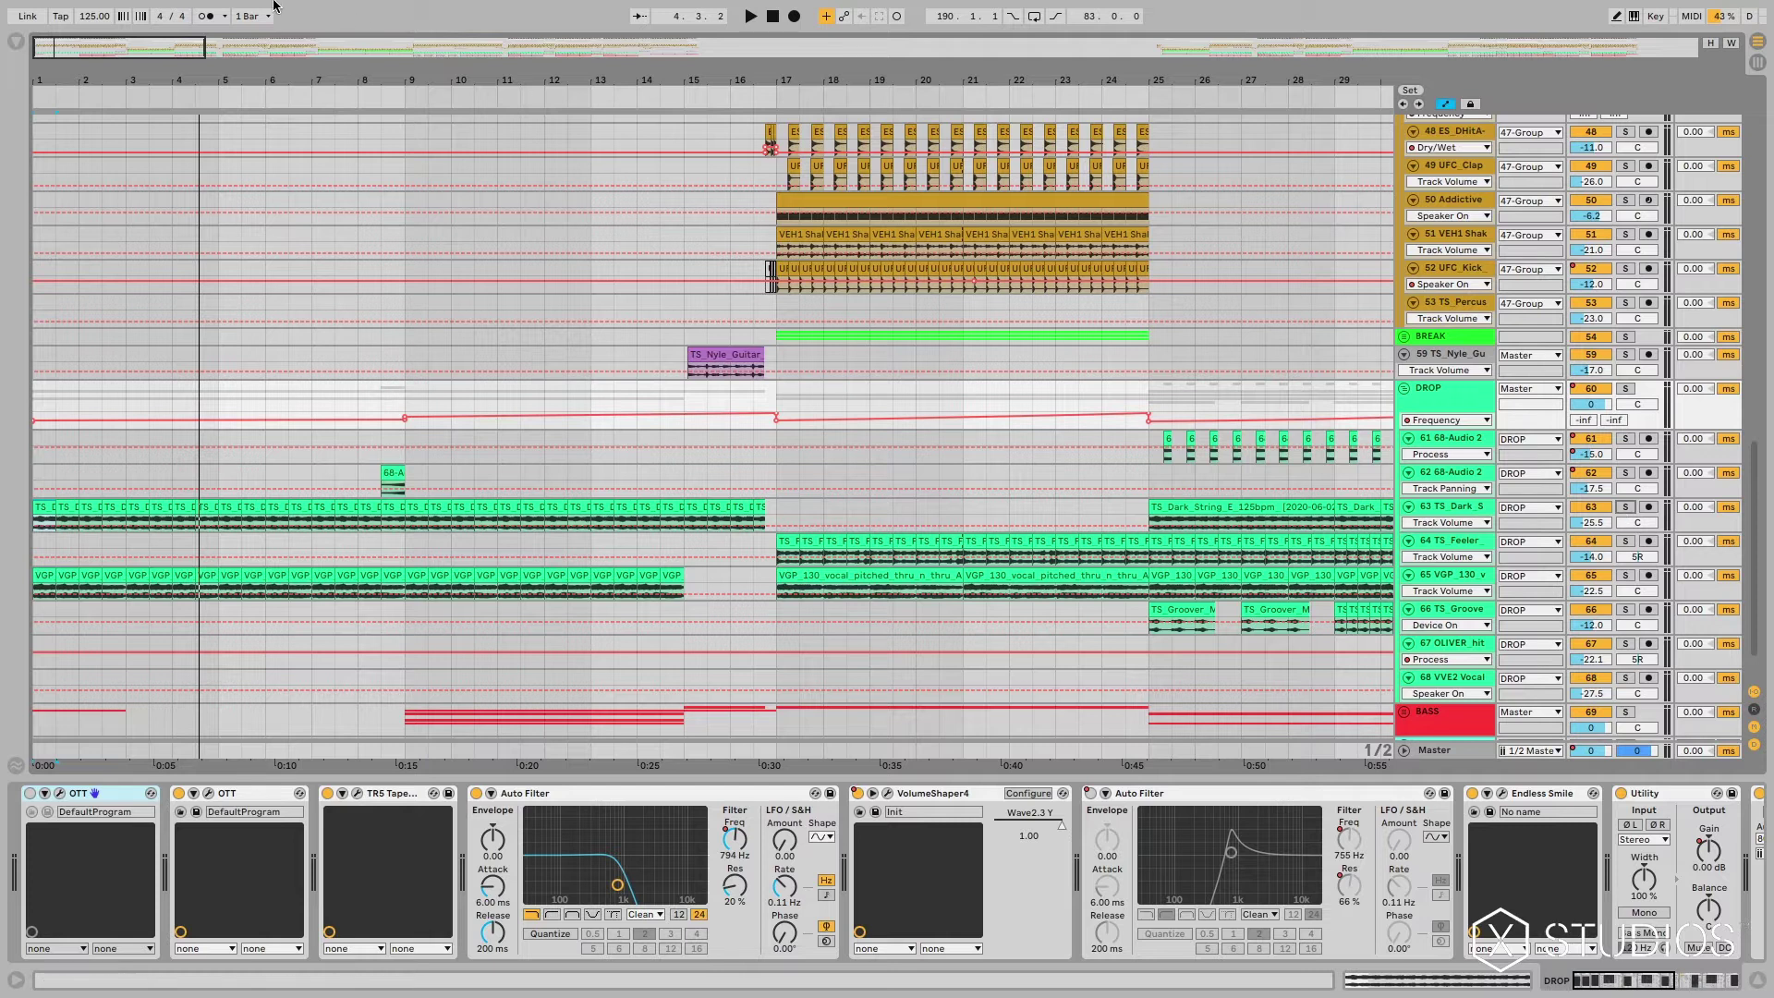
pyautogui.moveTo(125, 59); pyautogui.dragTo(618, 324)
pyautogui.scroll(-1, 1547, 561)
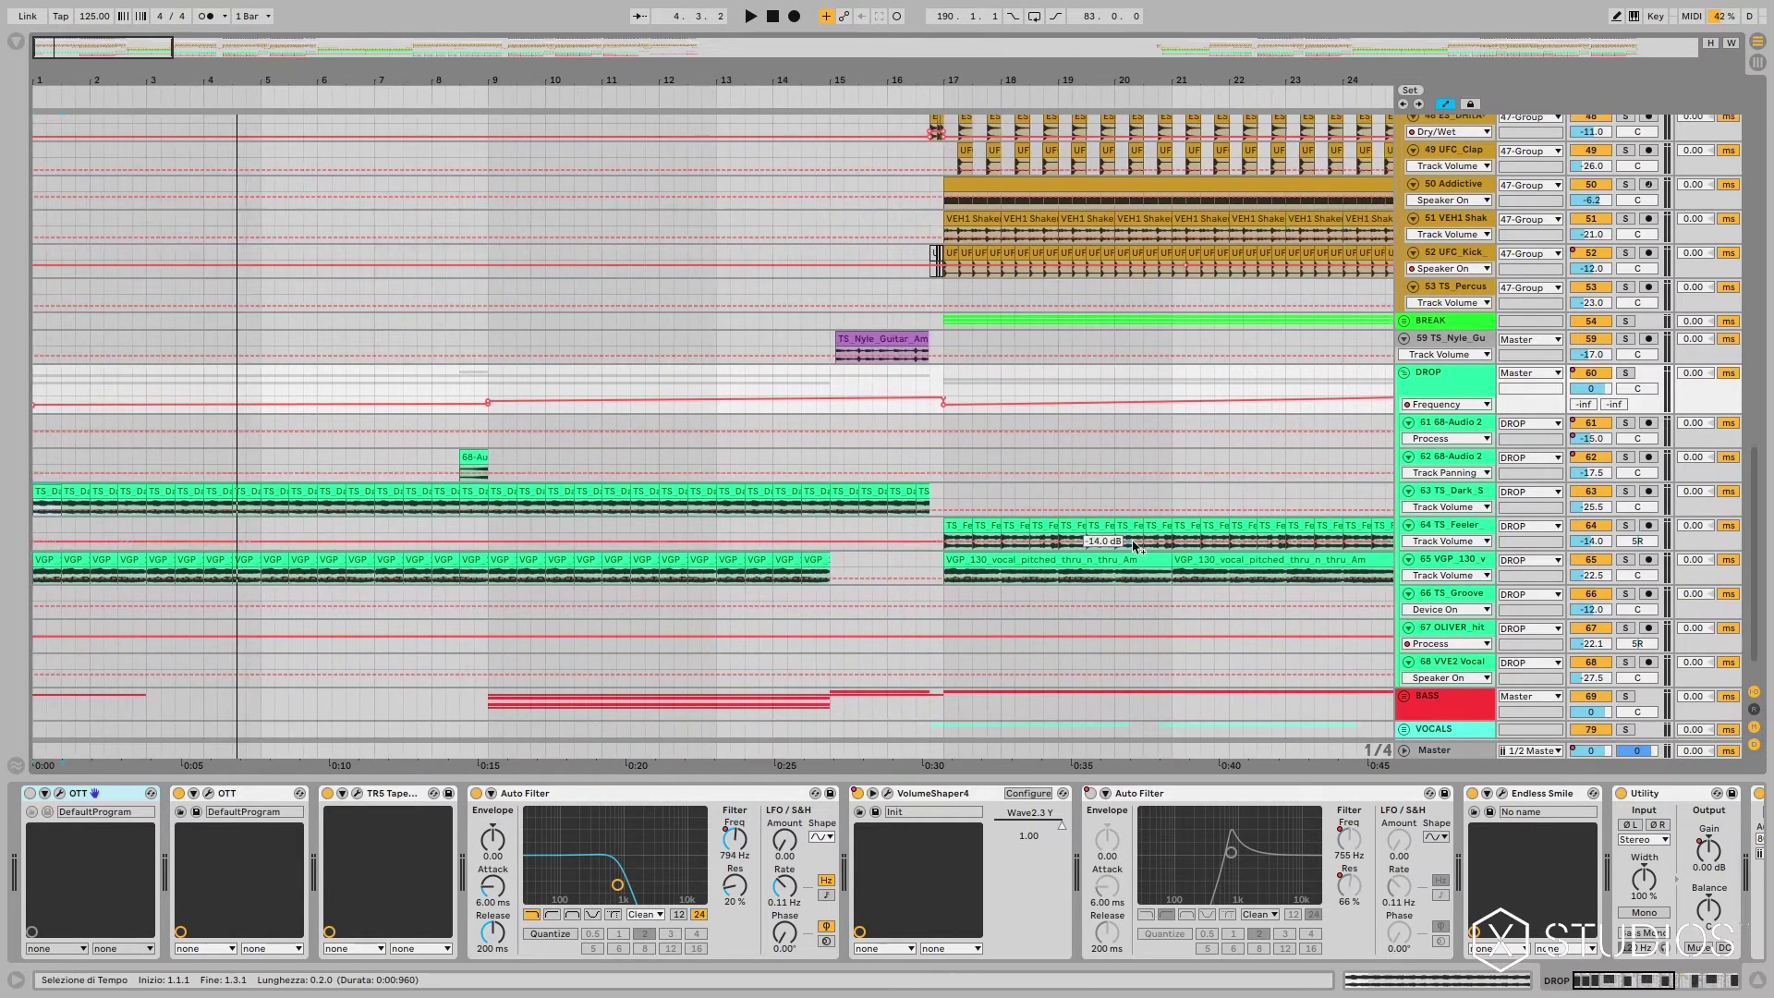
pyautogui.click(1626, 528)
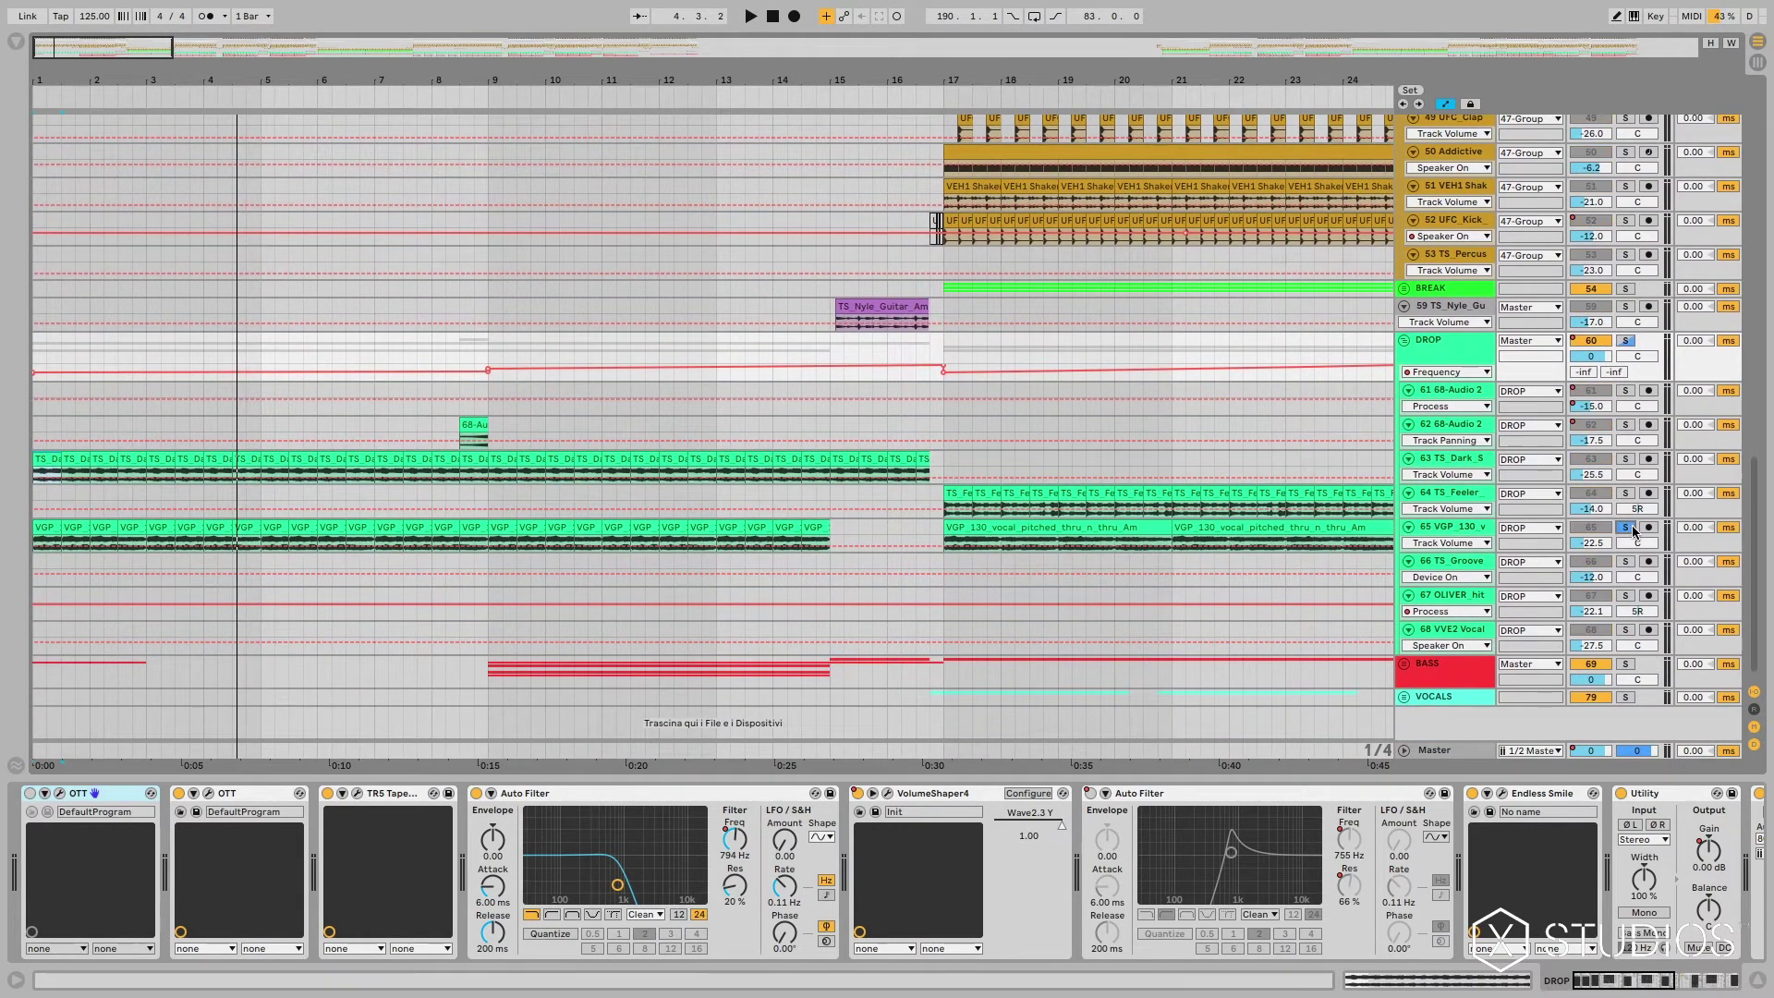
pyautogui.click(1200, 525)
pyautogui.press('space')
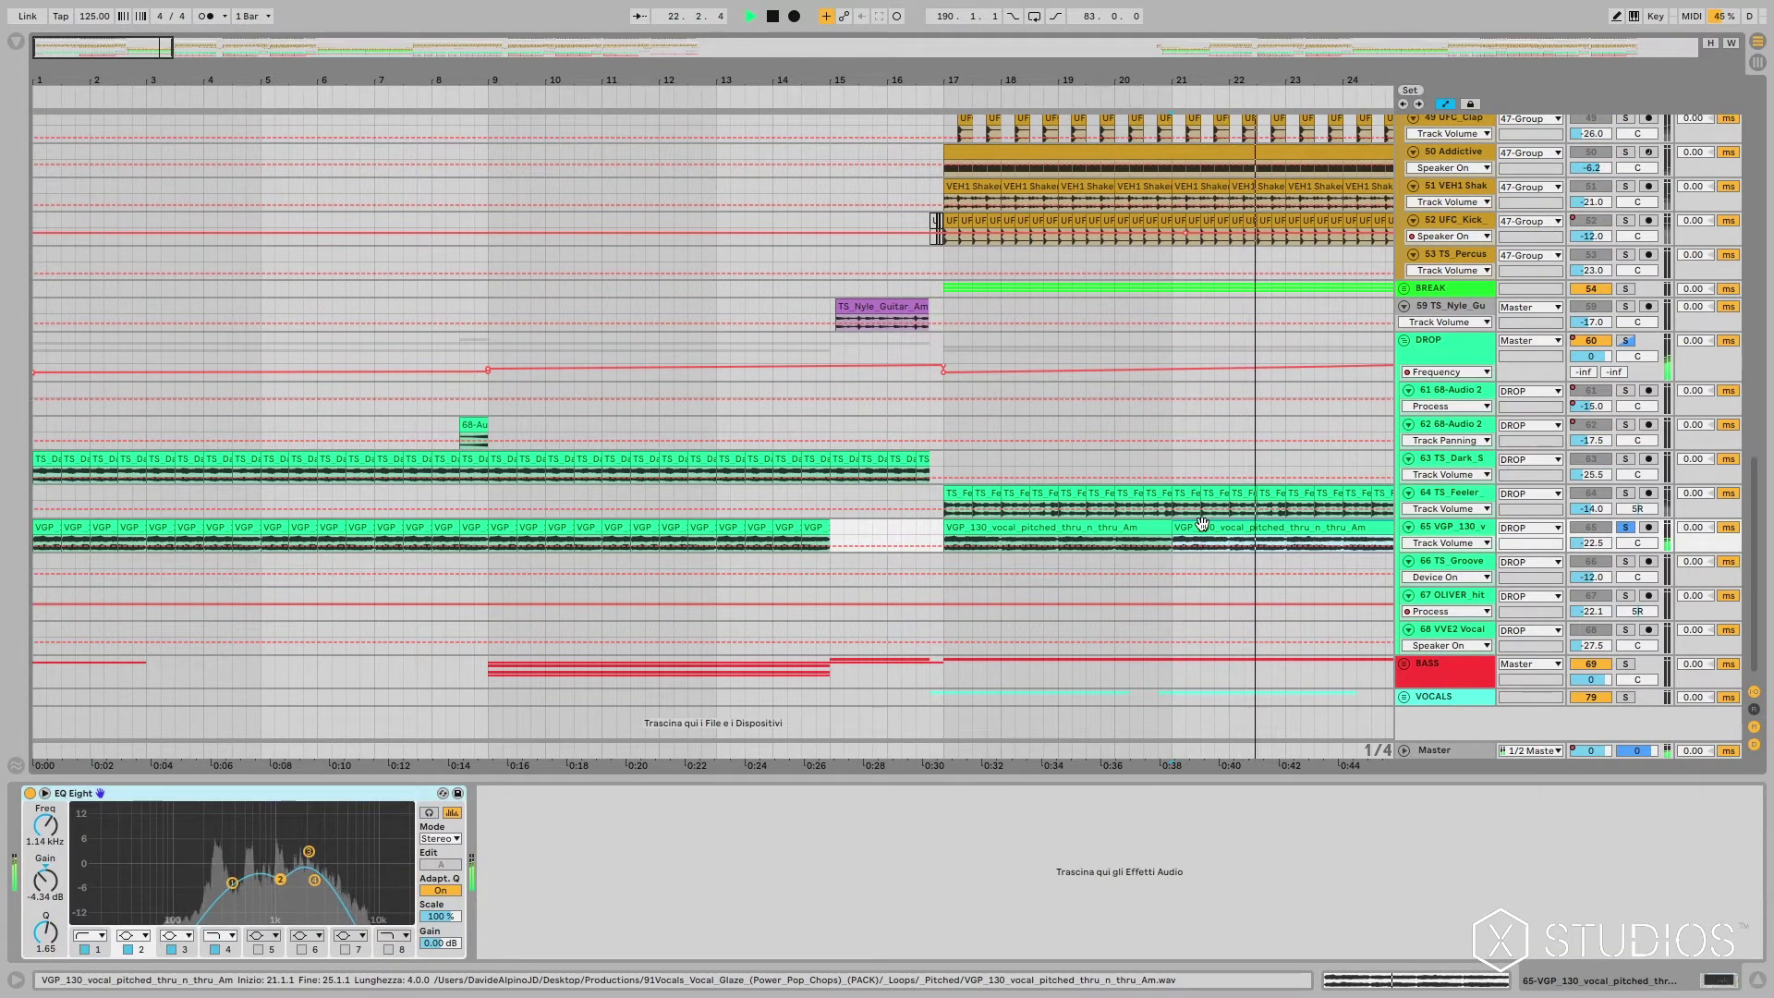
pyautogui.press('space')
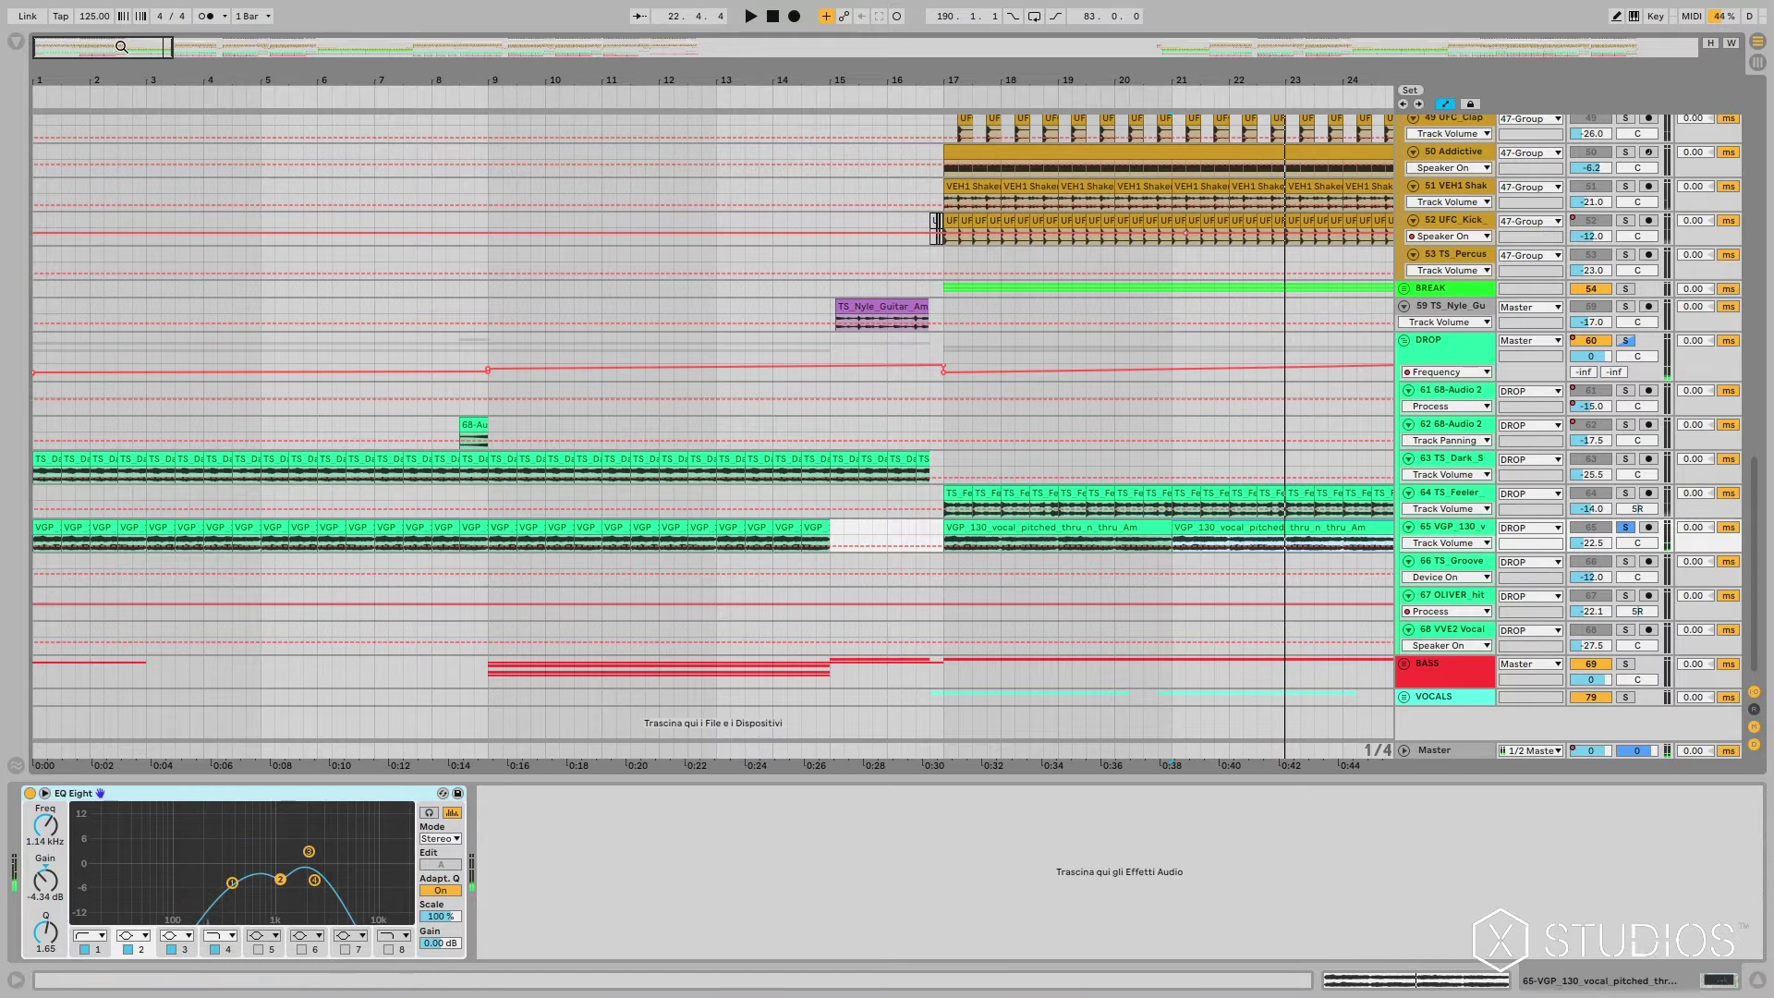
# Step: Play the soloed 65 VGP_130 vocal from bar 25 through the build-up, then turn off its solo
pyautogui.press('-')
pyautogui.click(1072, 525)
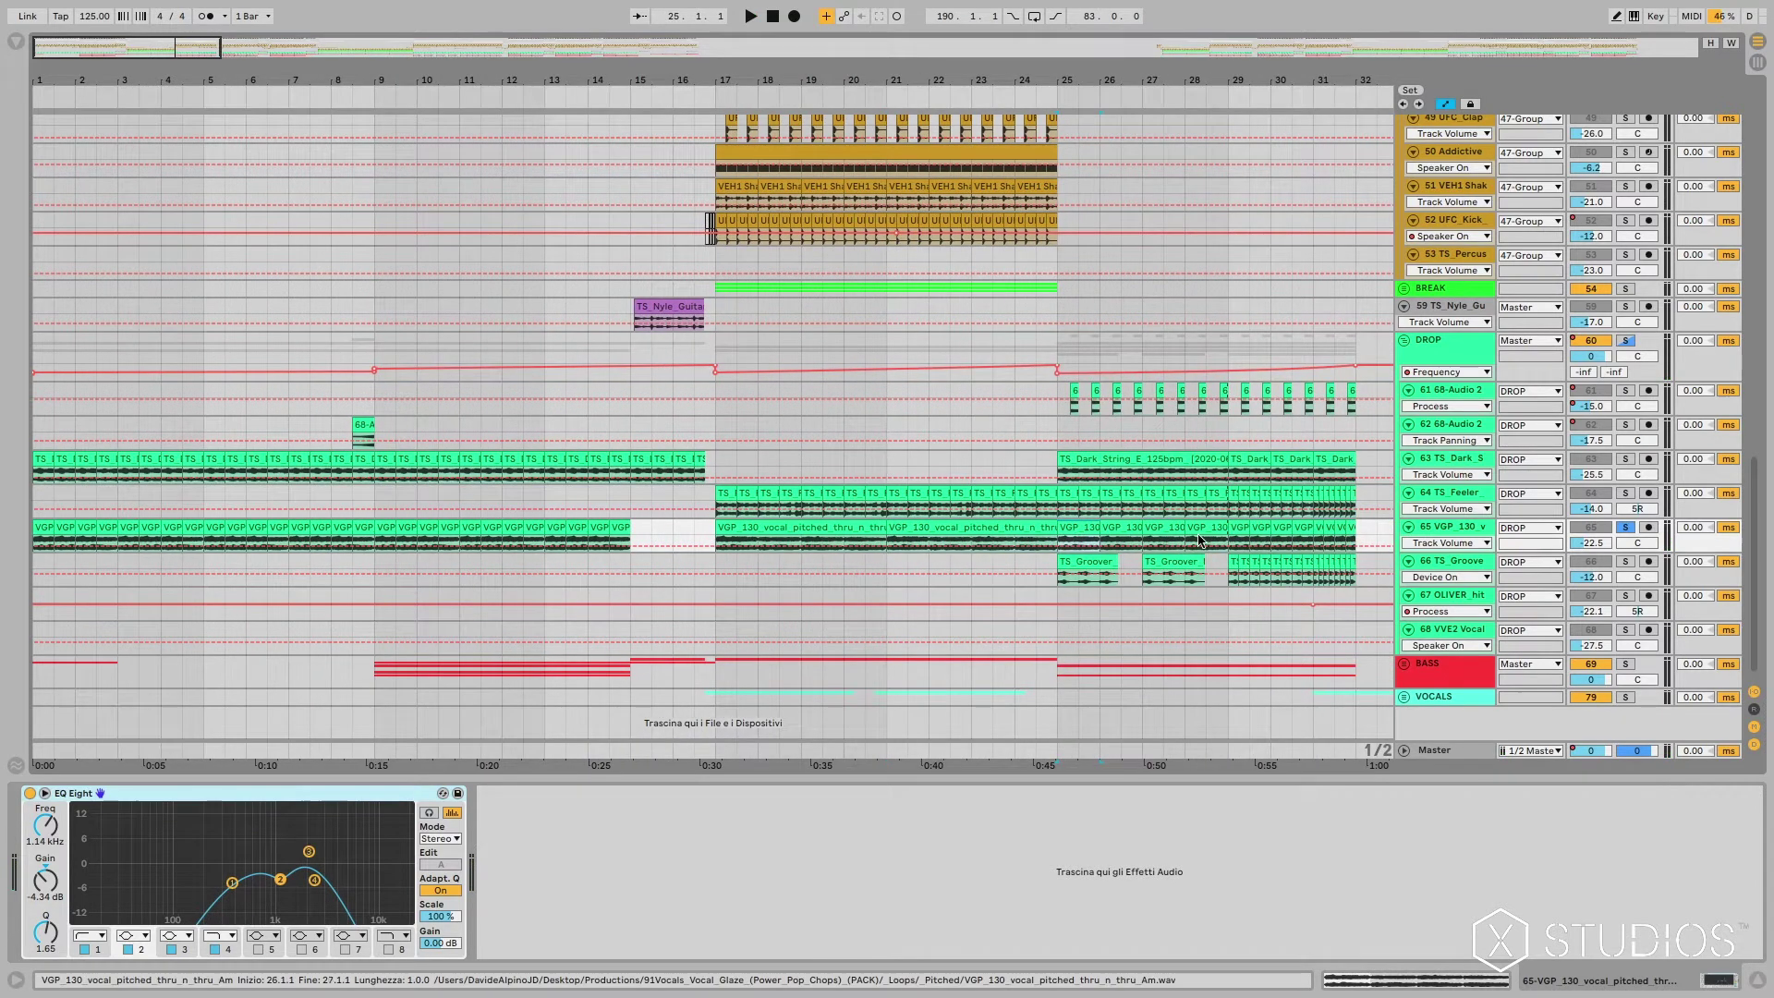
pyautogui.press('space')
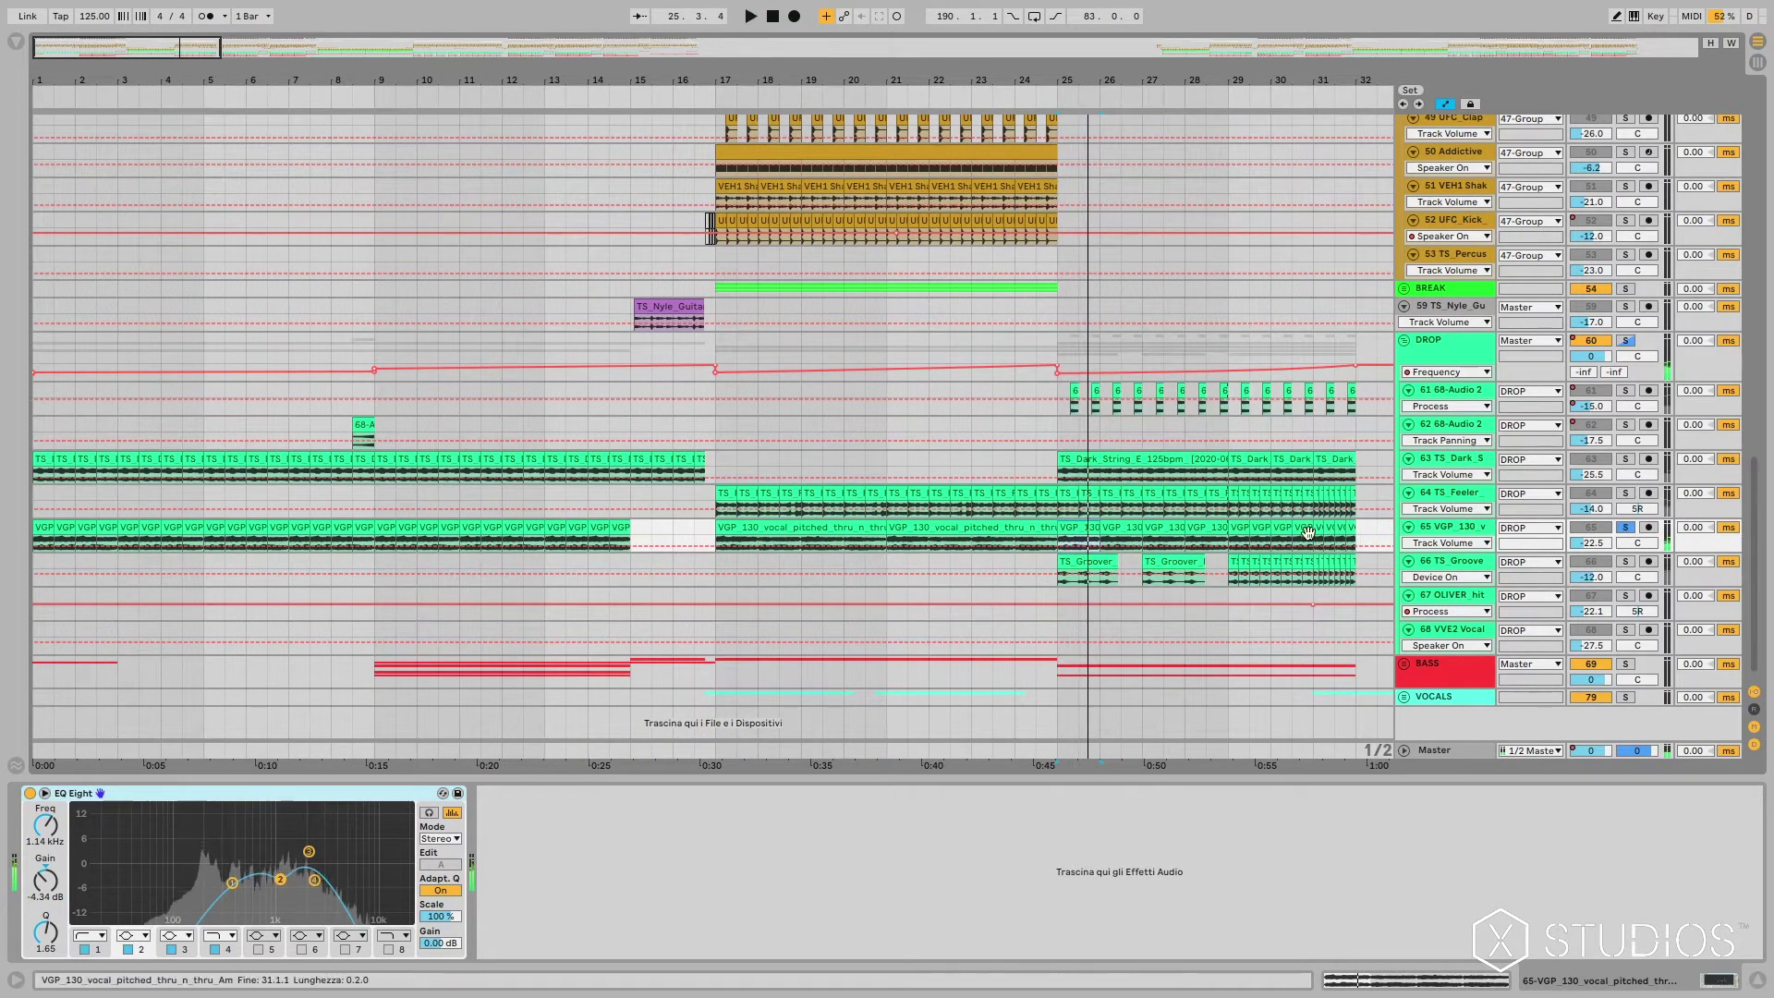
pyautogui.click(1625, 527)
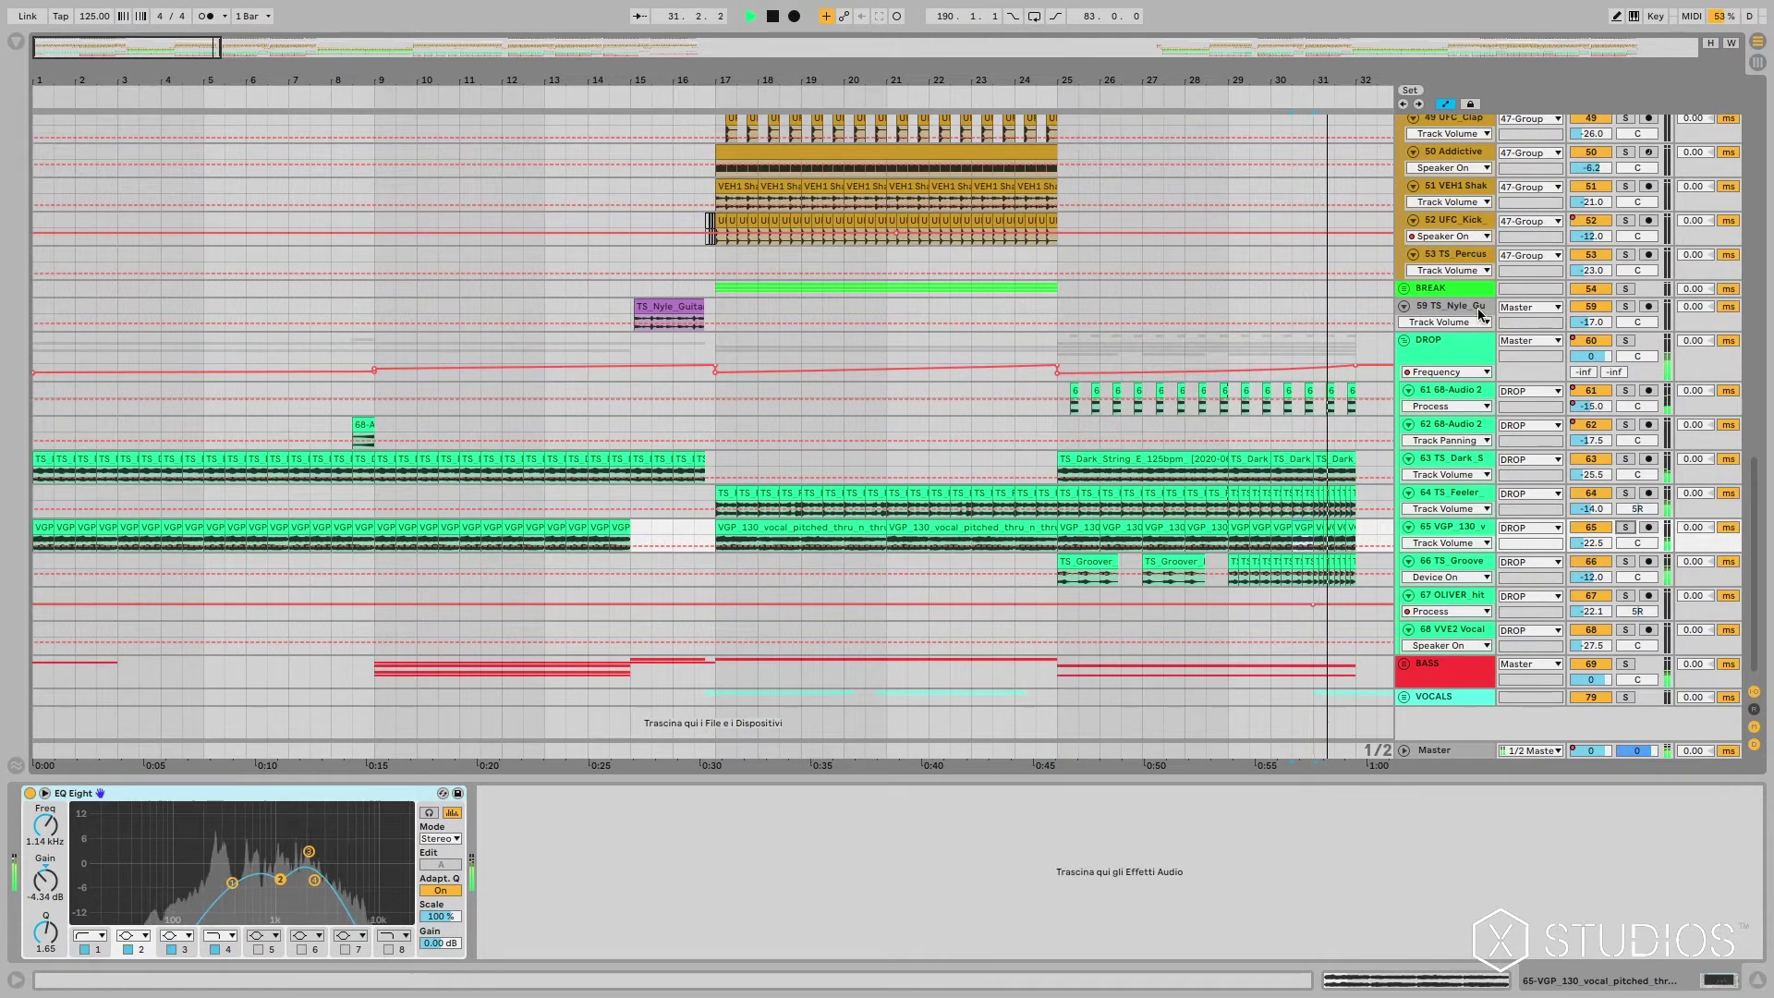
# Step: Solo the 65 VGP_130 vocal track again while the drop at bar 33 plays
pyautogui.press('-')
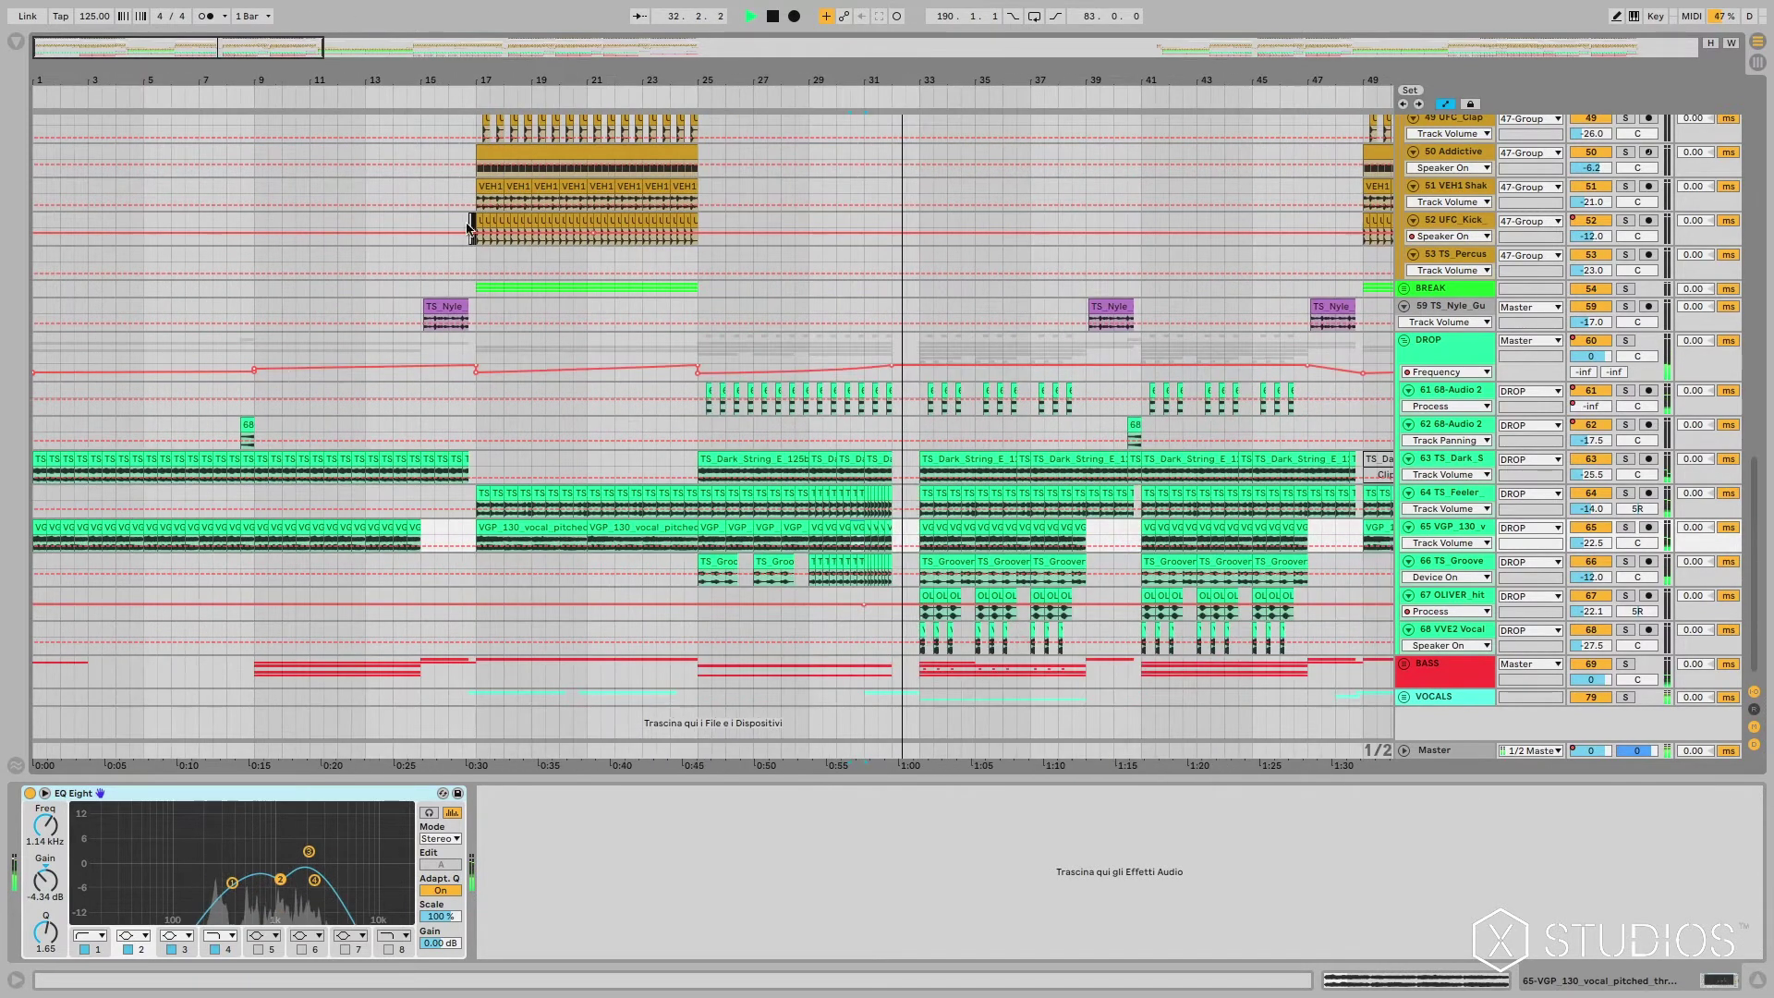
pyautogui.click(1625, 527)
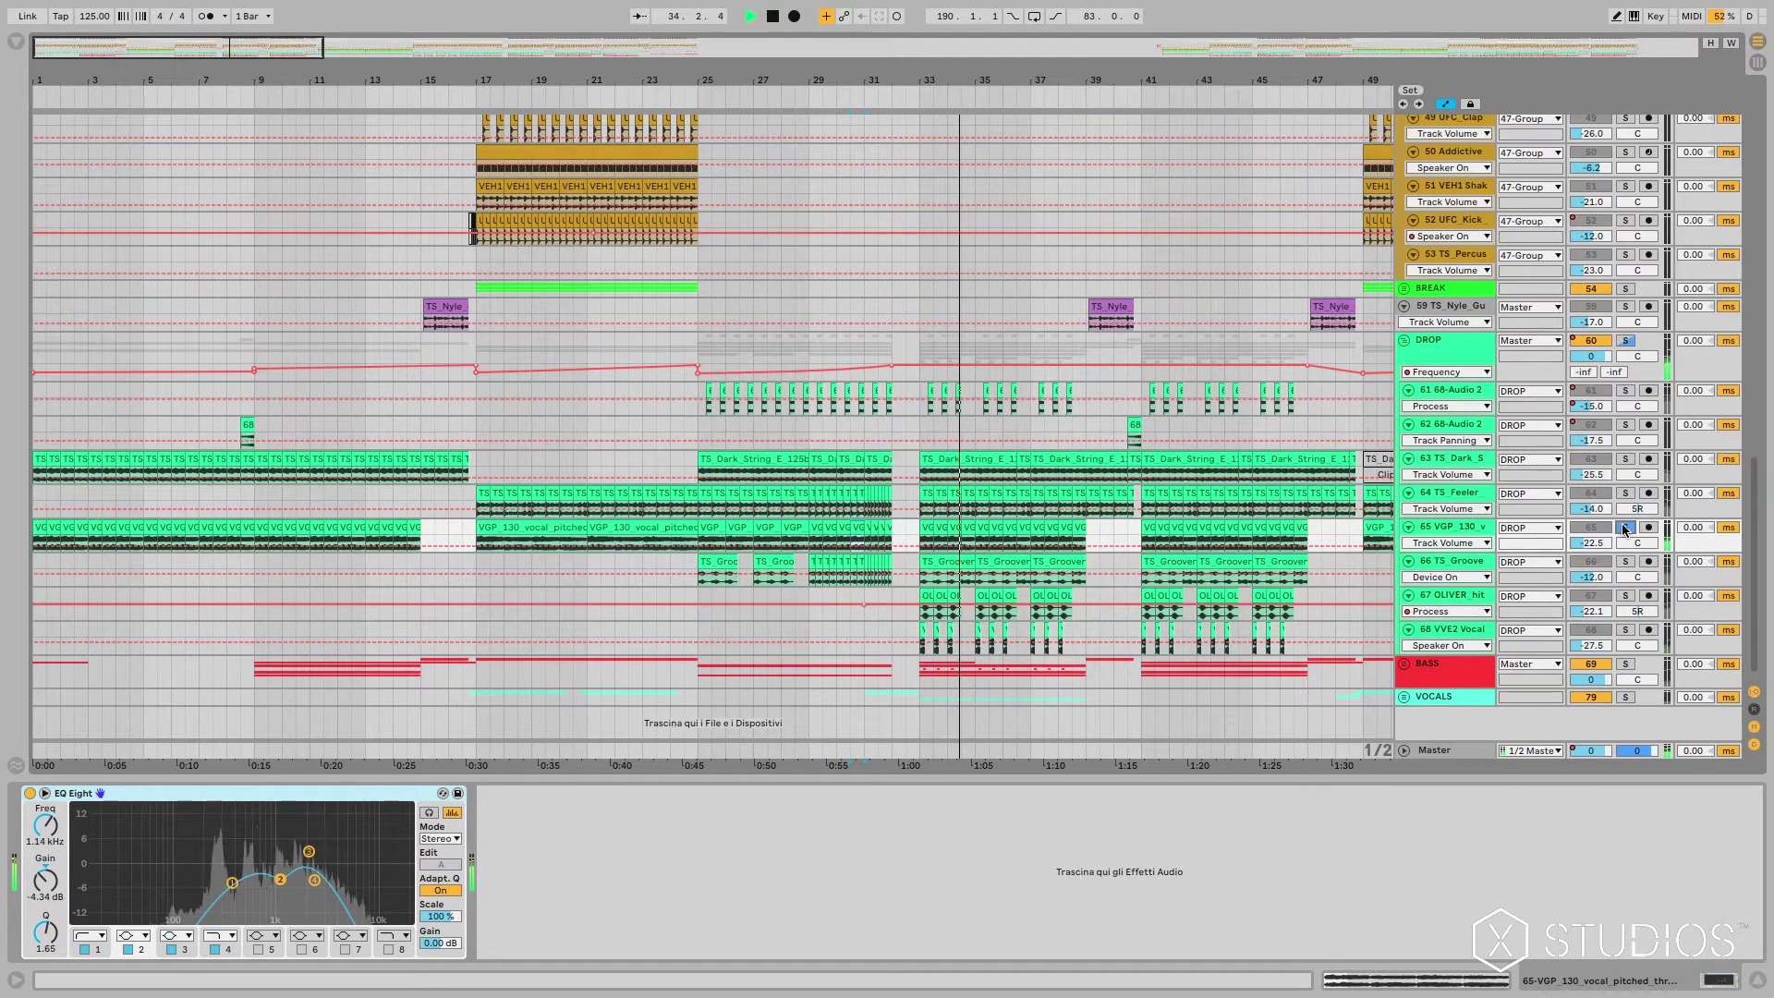
pyautogui.moveTo(392, 47); pyautogui.dragTo(393, 65)
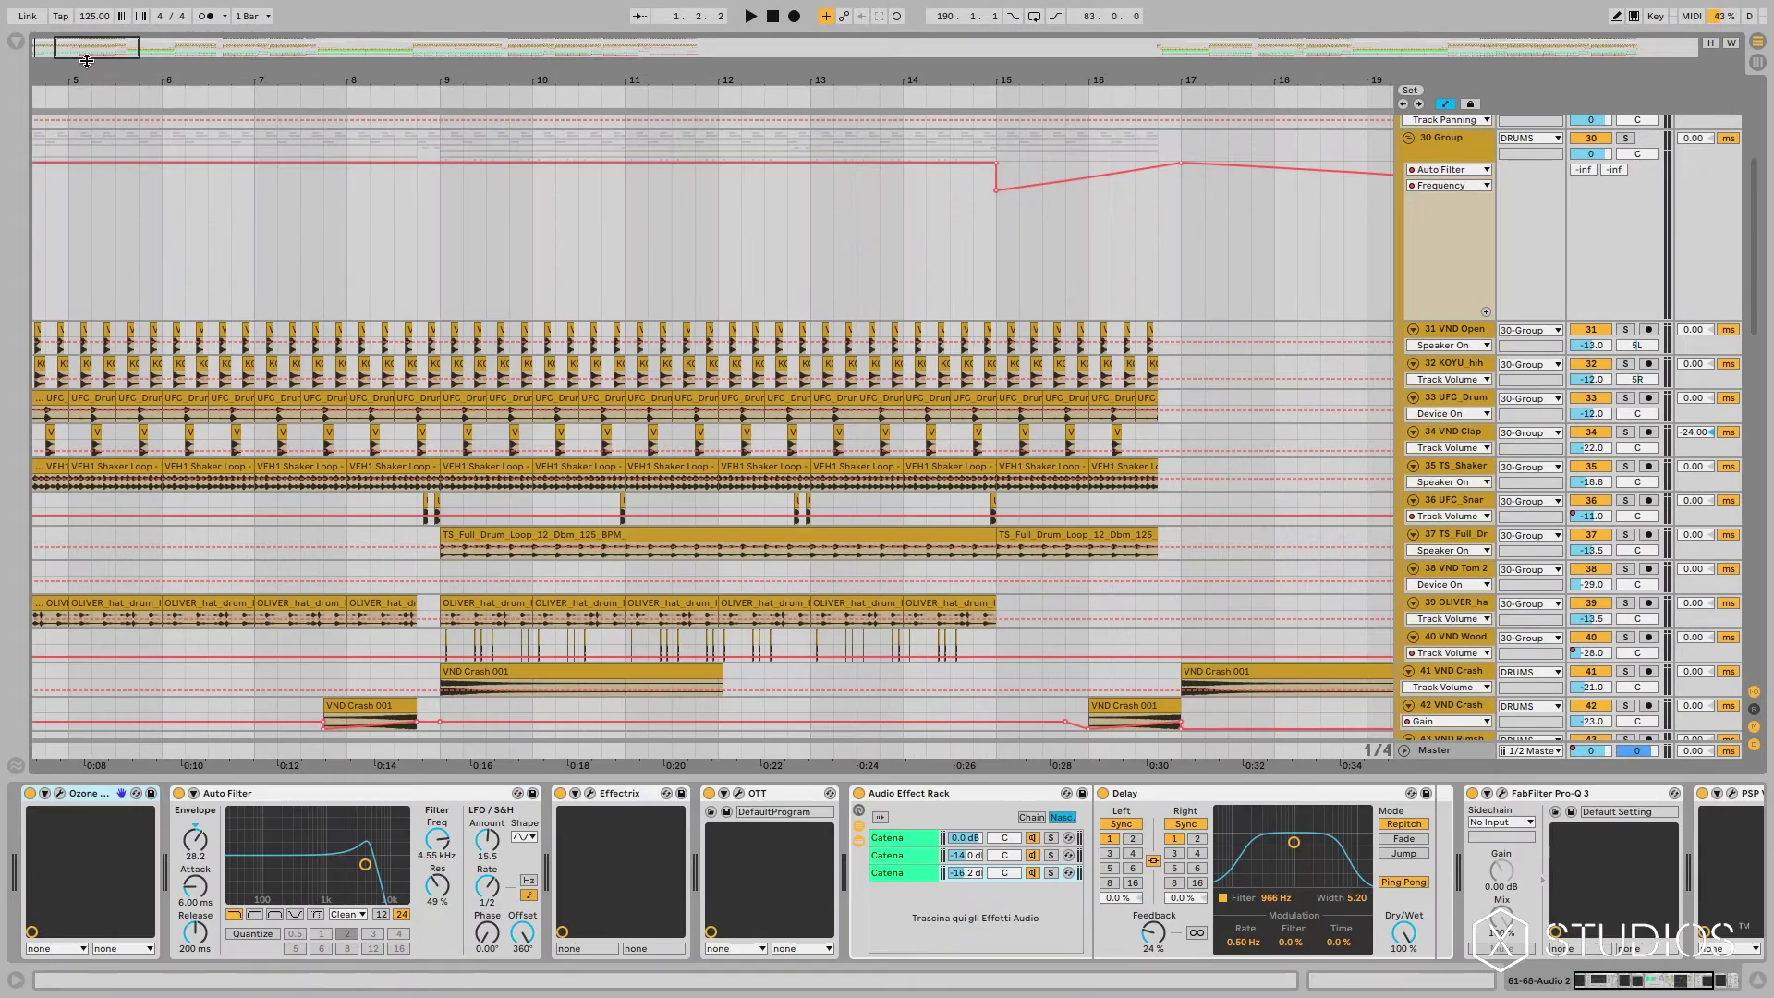
# Step: Examine the tracks from the 30 Group down to the BASS group and solo the BASS group
pyautogui.moveTo(86, 61); pyautogui.dragTo(88, 74)
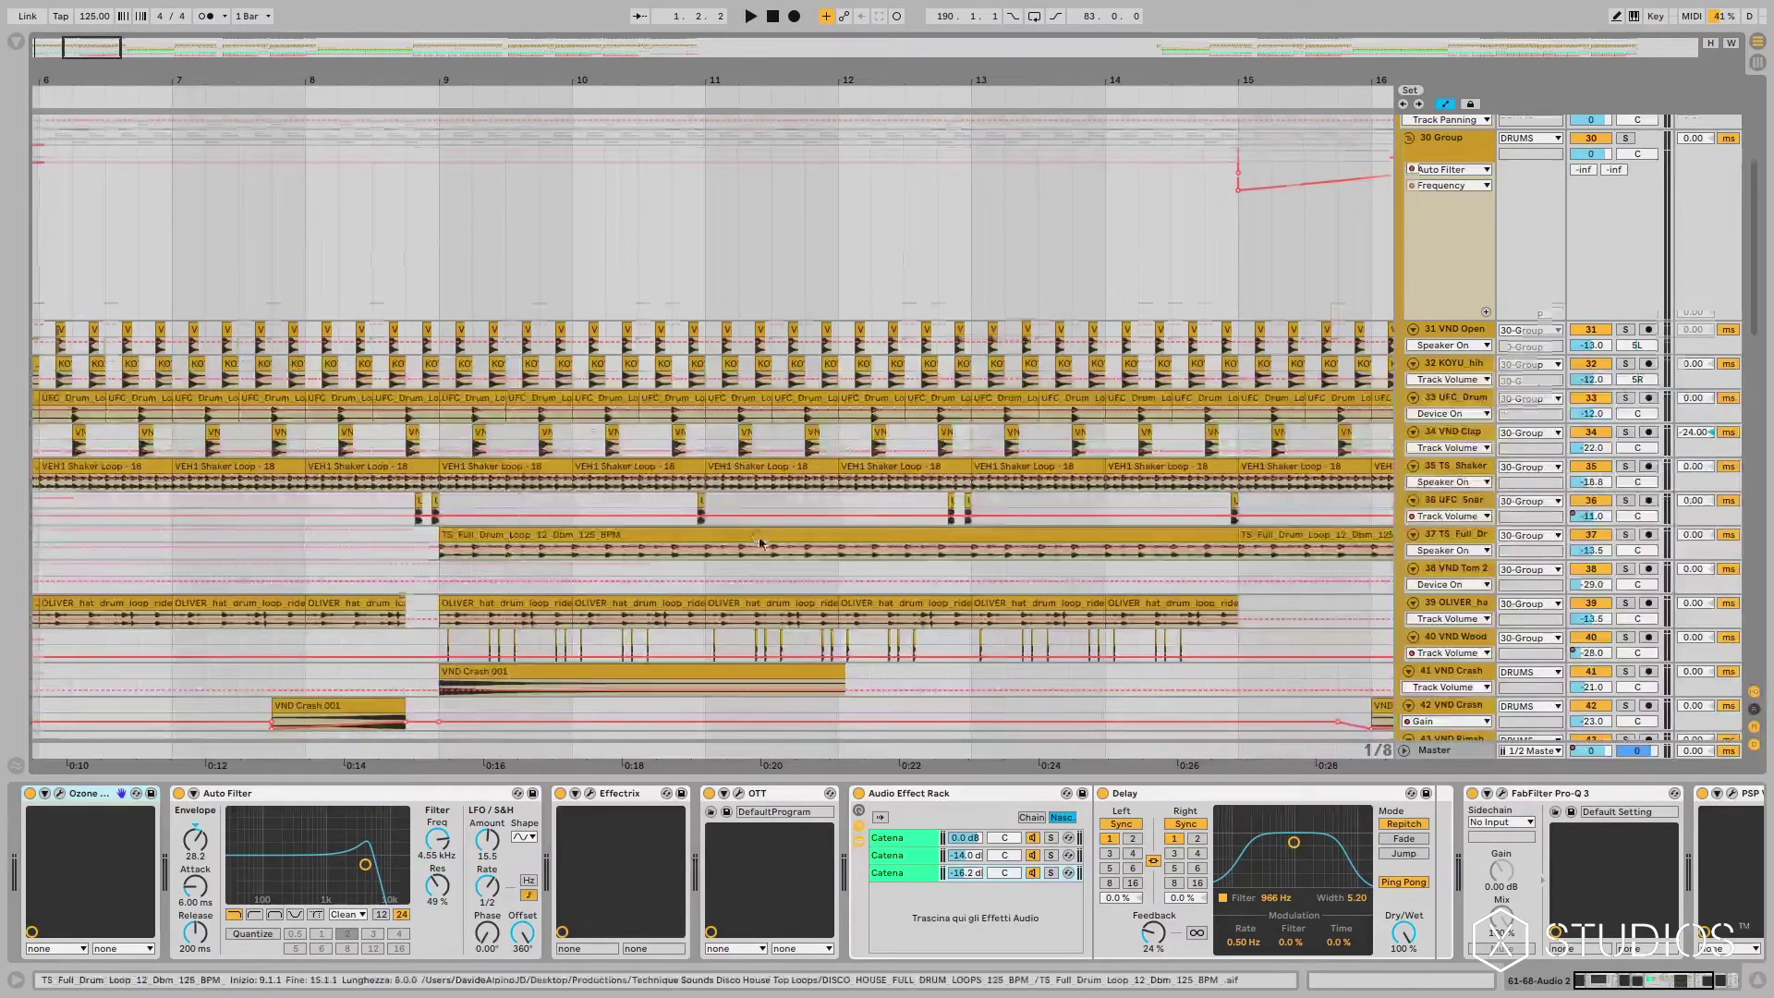
pyautogui.scroll(-10, 744, 527)
pyautogui.scroll(-8, 782, 559)
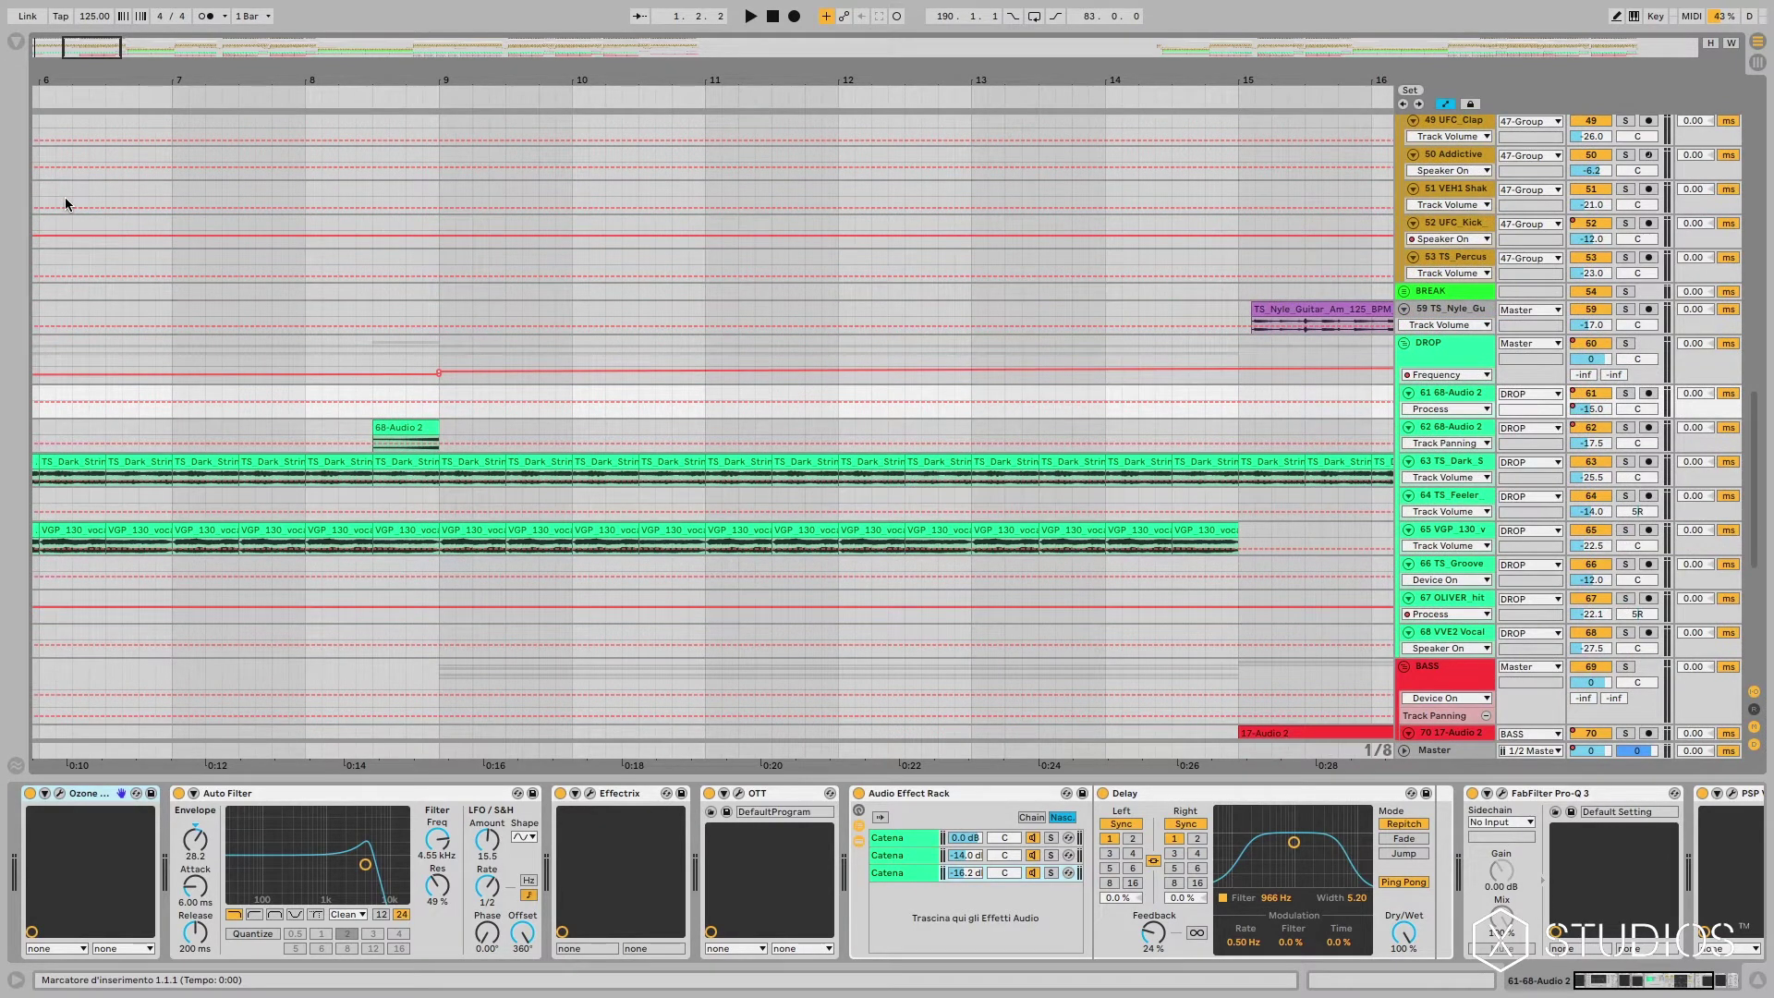
pyautogui.moveTo(86, 63); pyautogui.dragTo(90, 53)
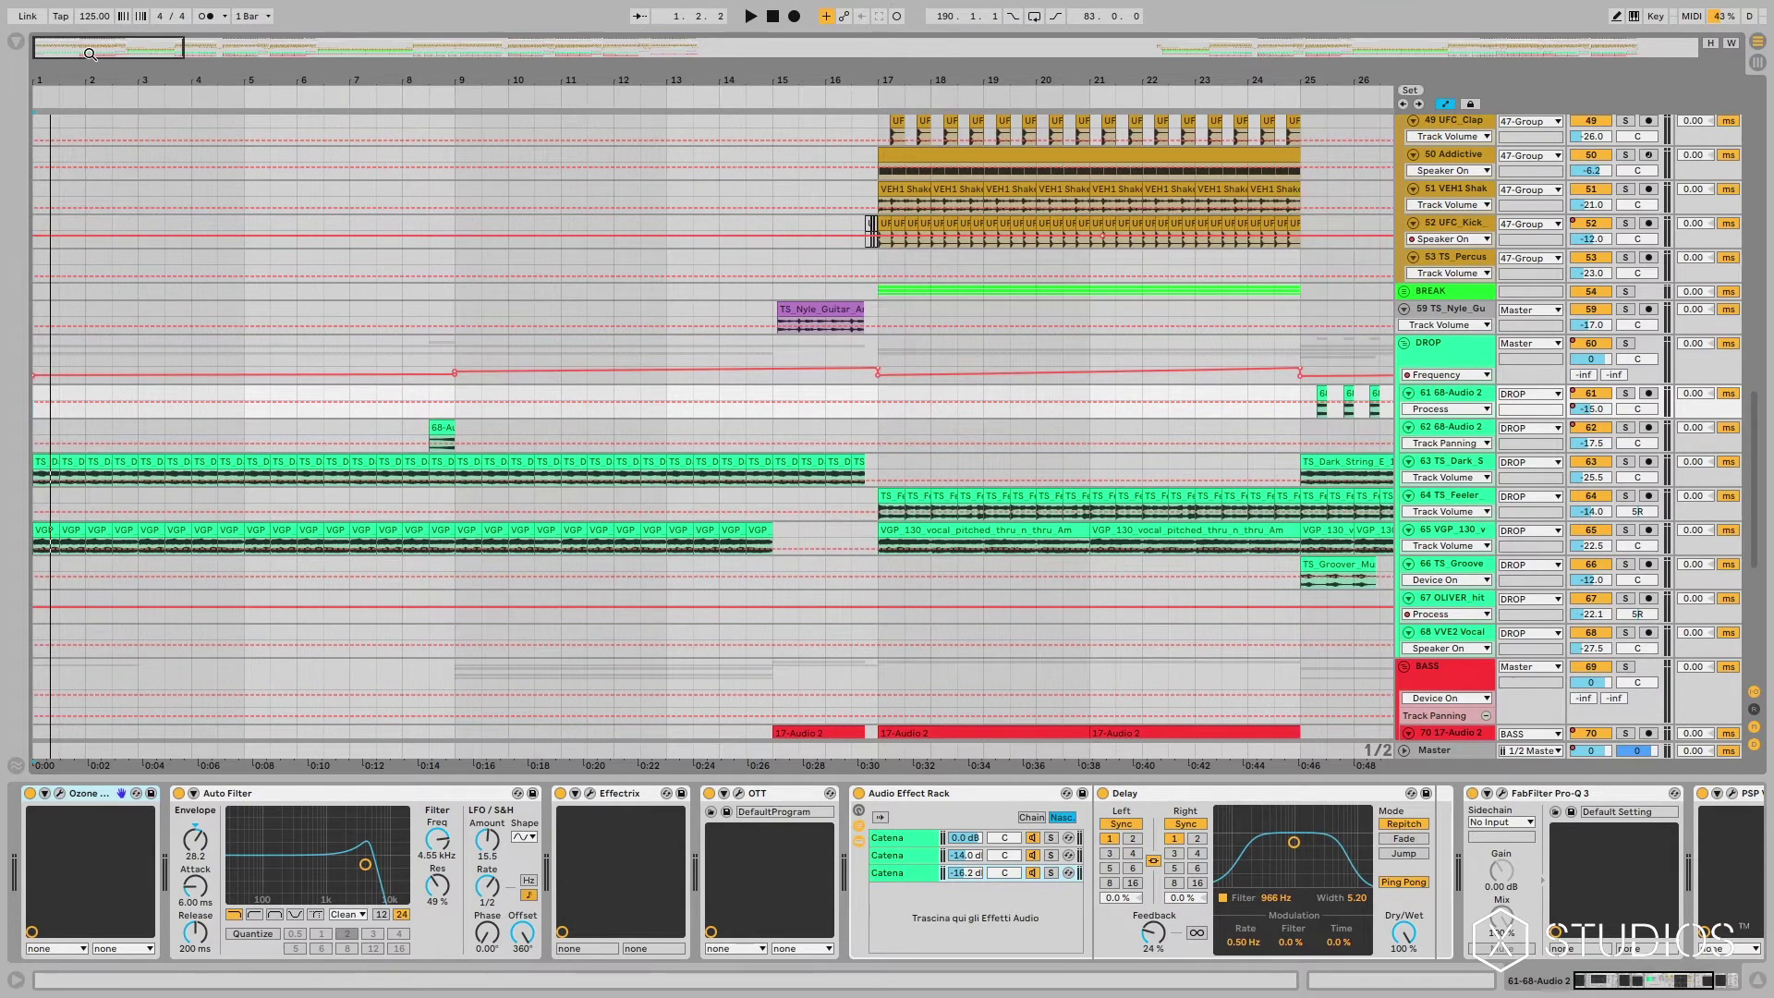
pyautogui.scroll(-6, 414, 401)
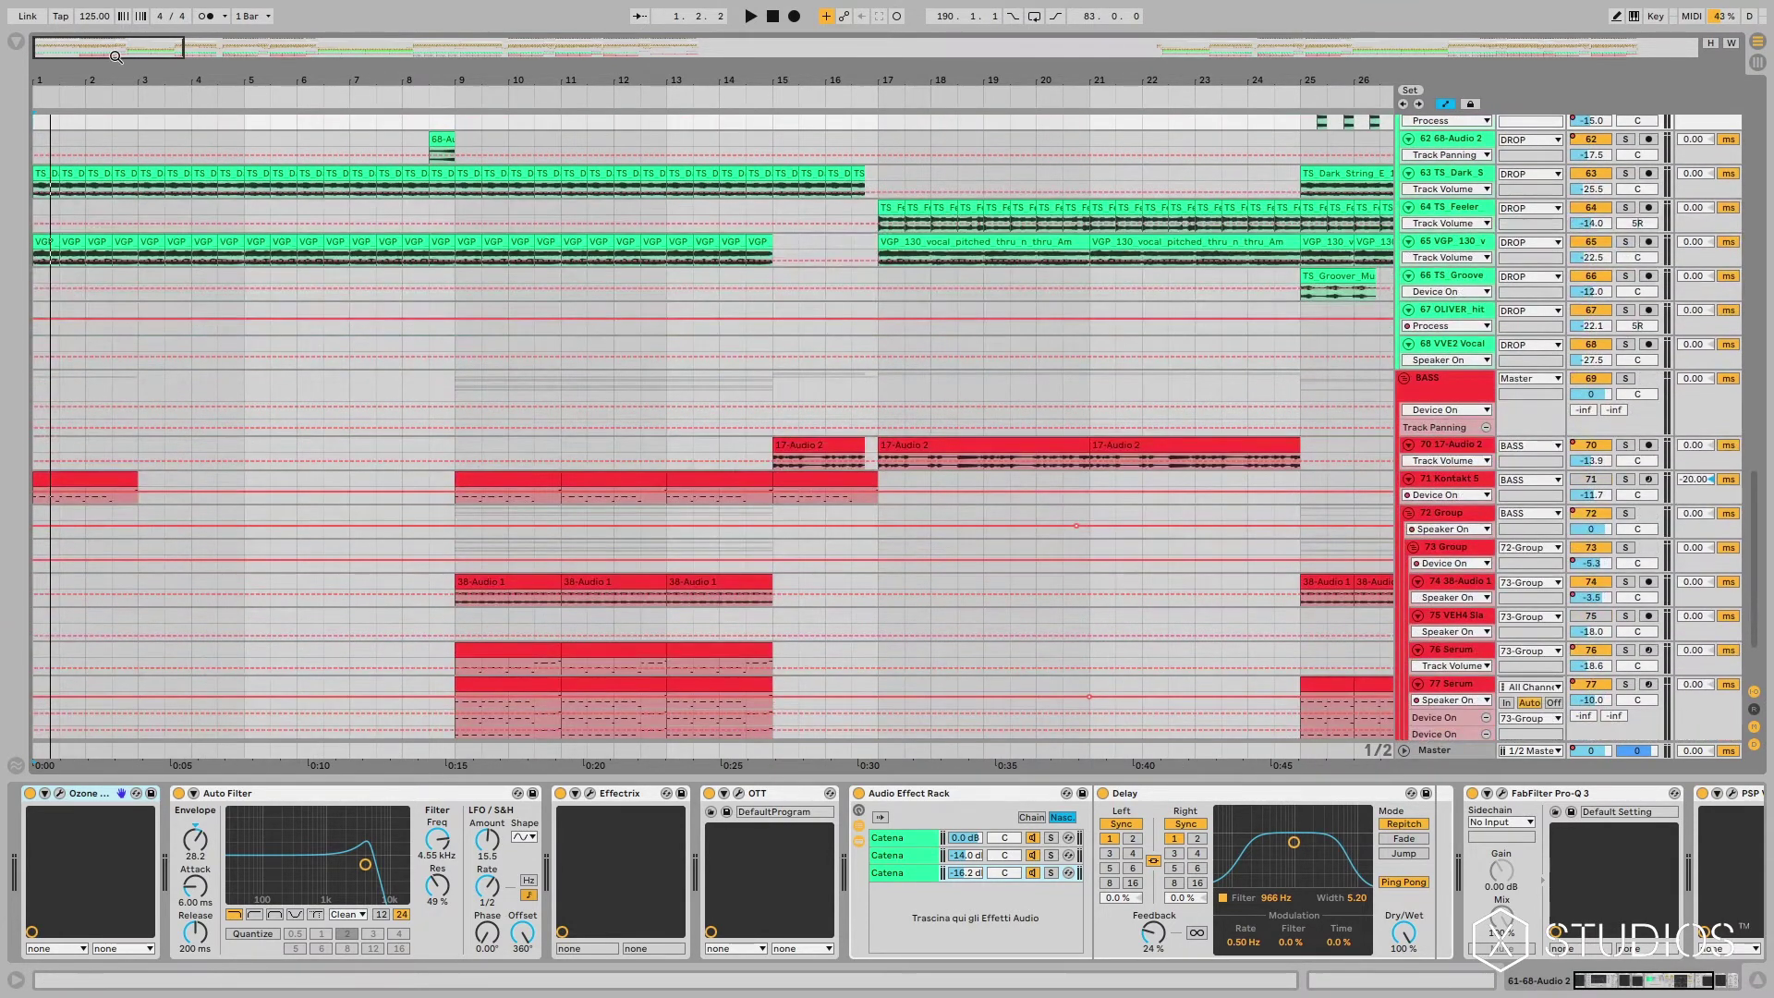
pyautogui.moveTo(116, 57); pyautogui.dragTo(117, 48)
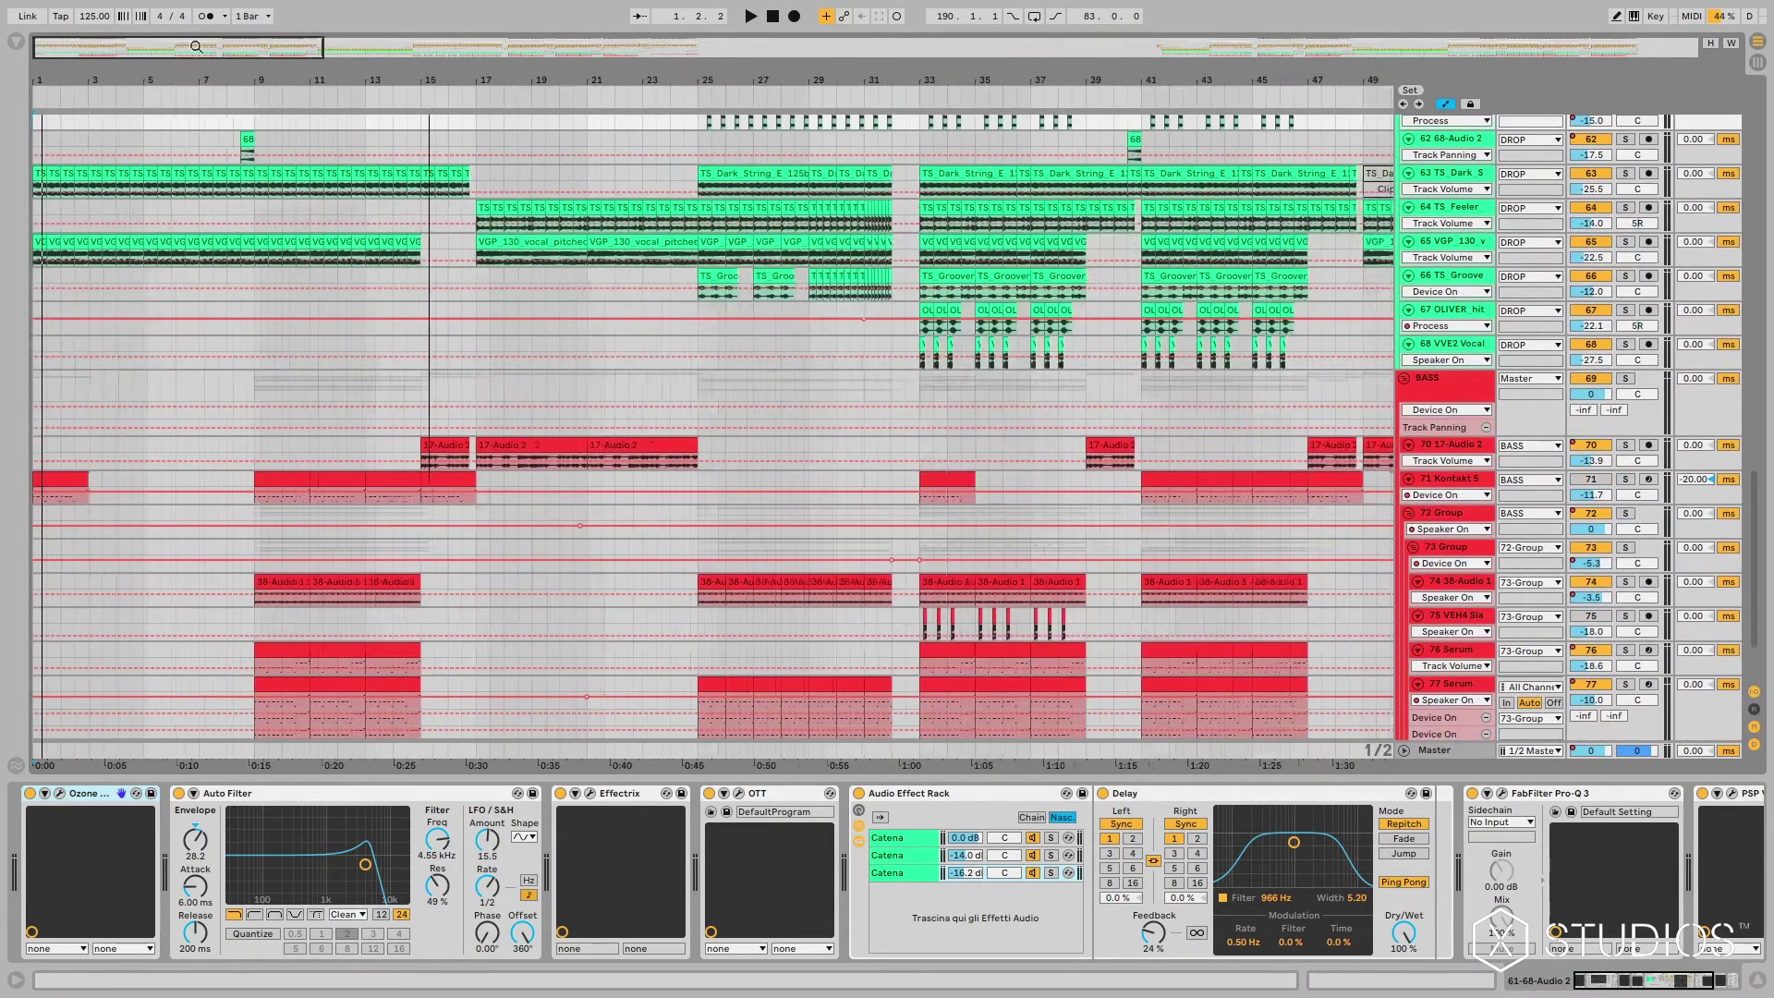
pyautogui.scroll(-3, 982, 416)
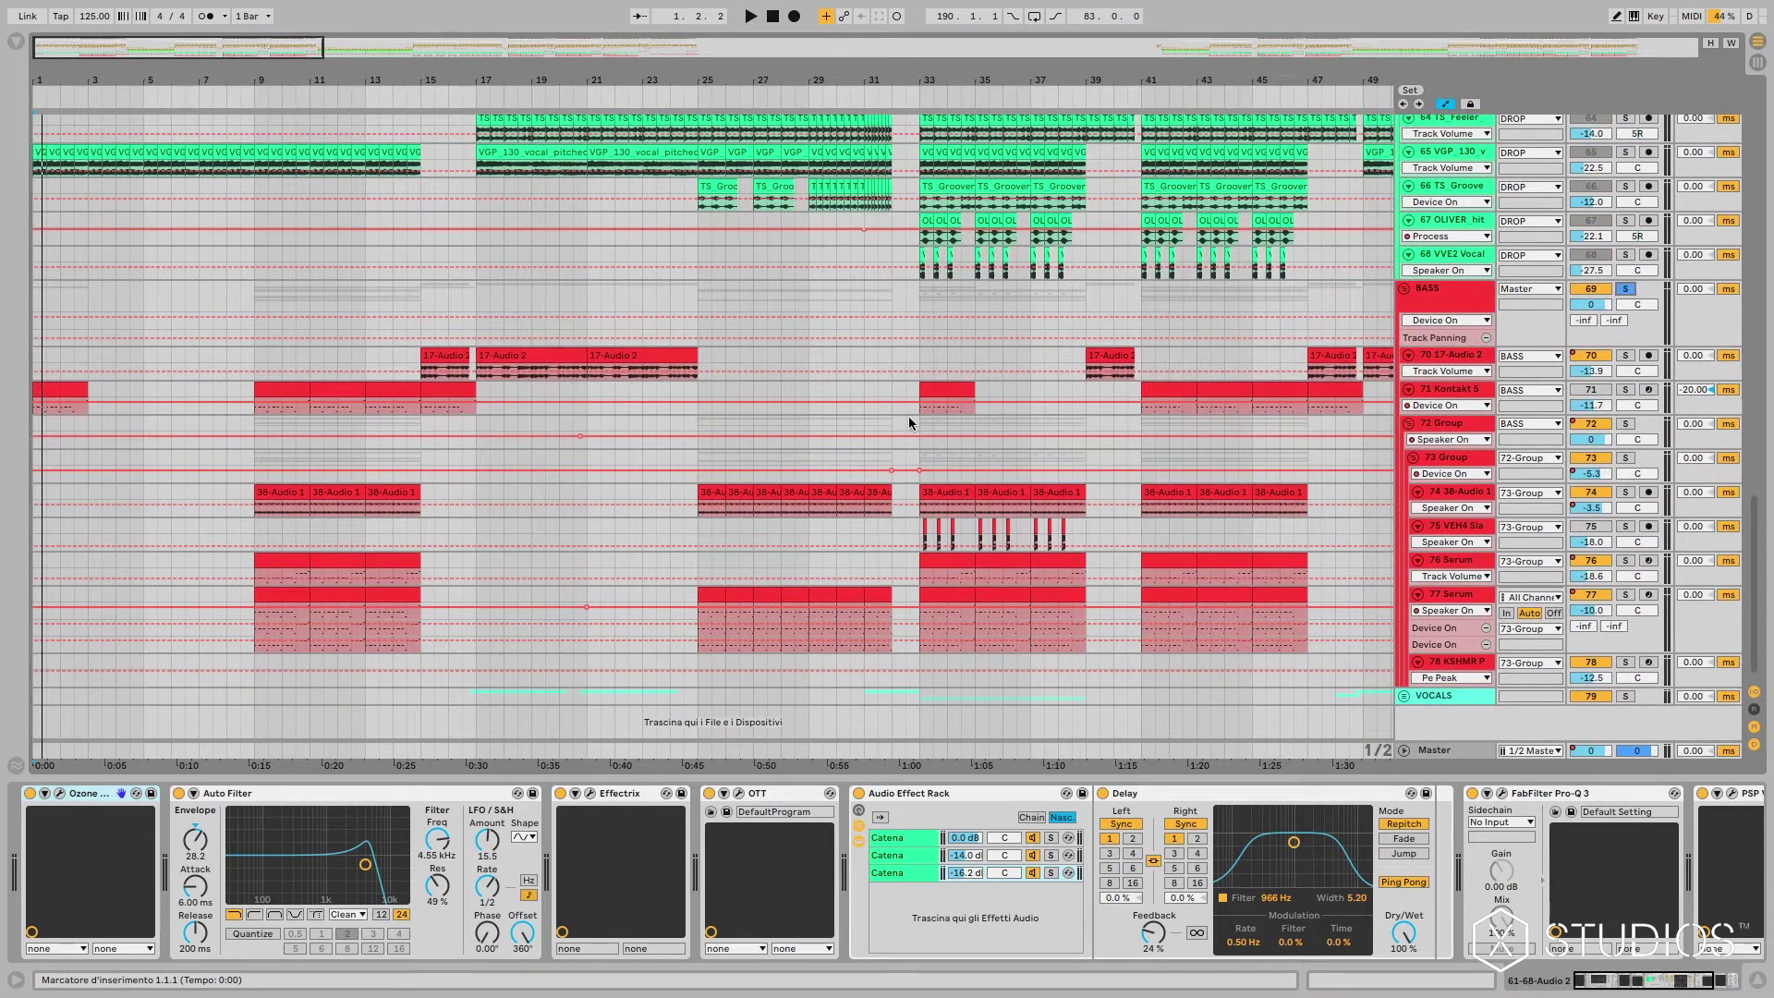
# Step: Show the 75 VEH4 Slap track's device chain and play the soloed BASS group from bar 33
pyautogui.click(922, 292)
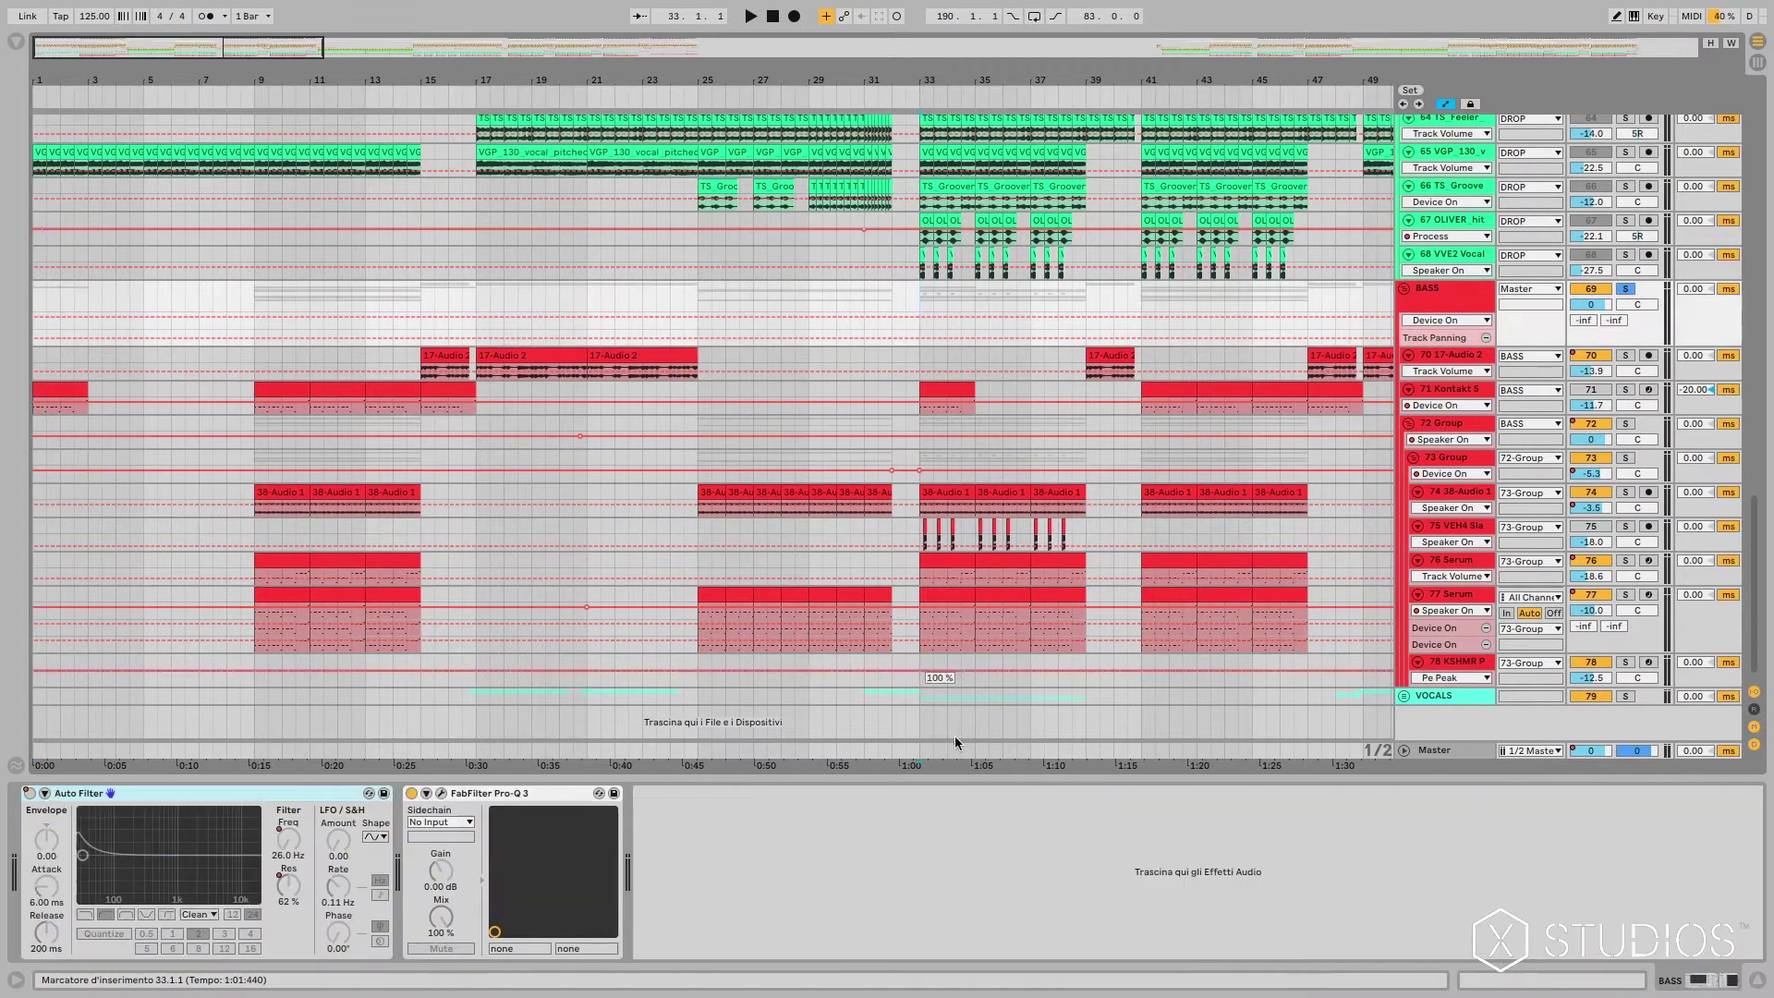
pyautogui.click(921, 534)
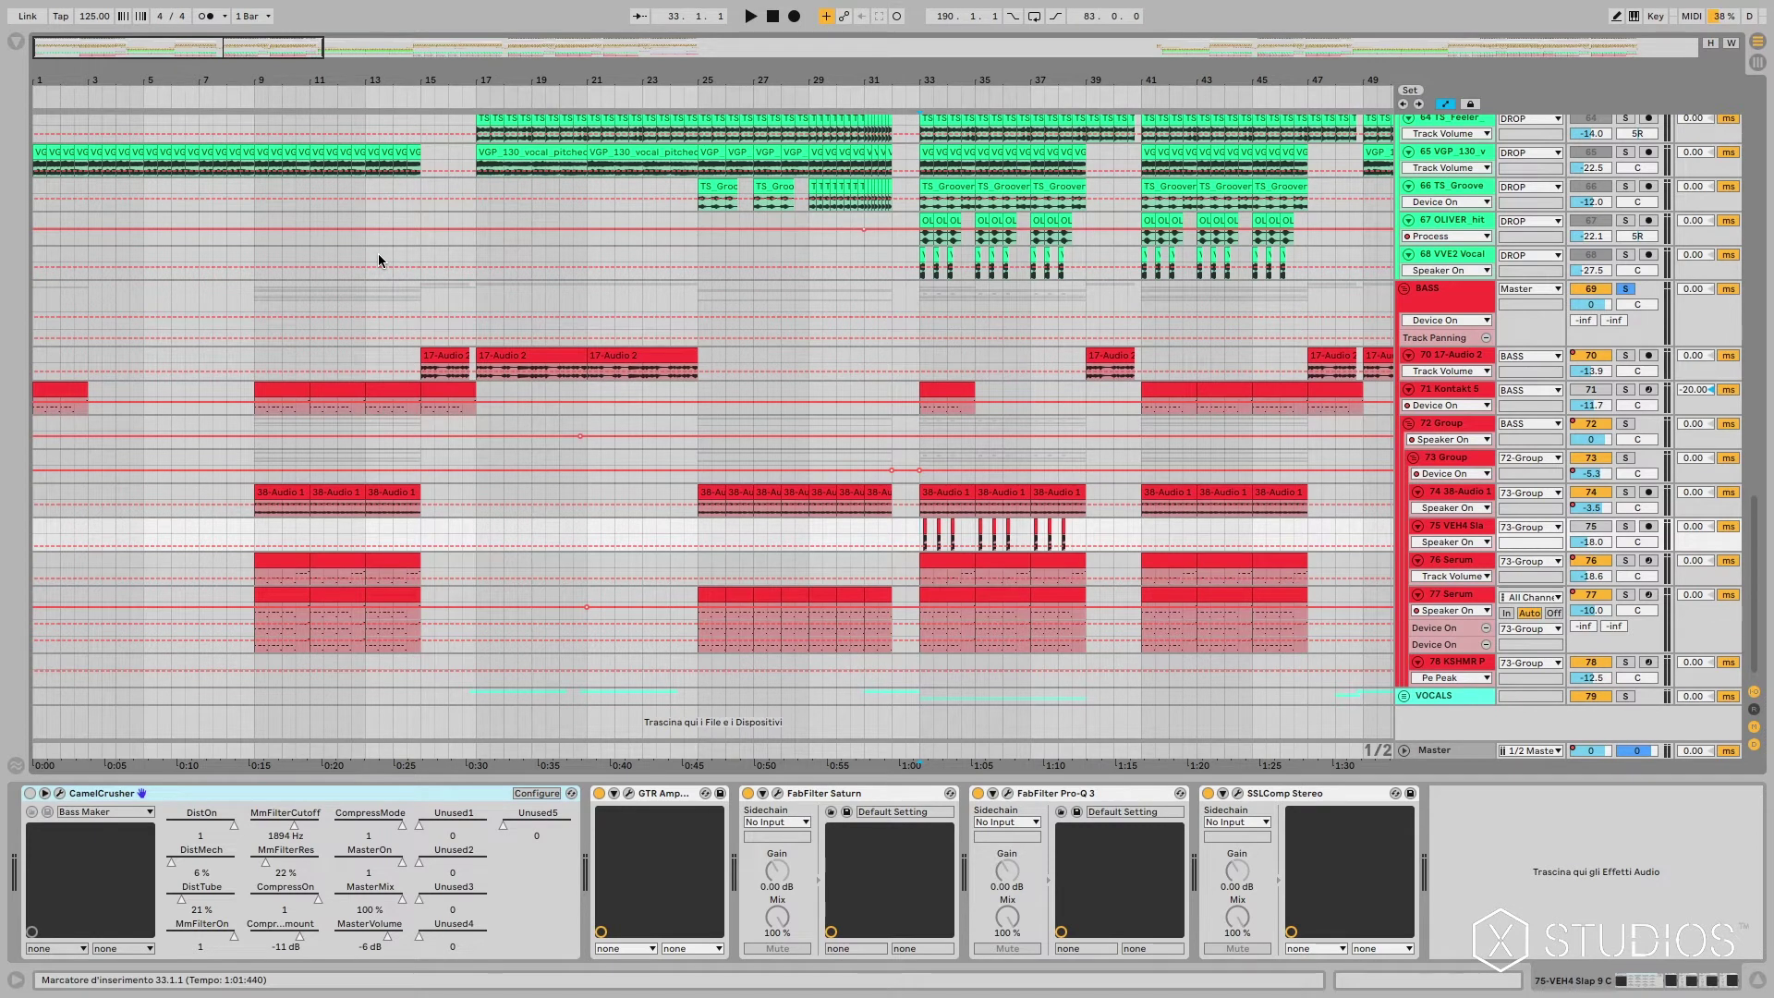
pyautogui.click(925, 294)
pyautogui.press('+')
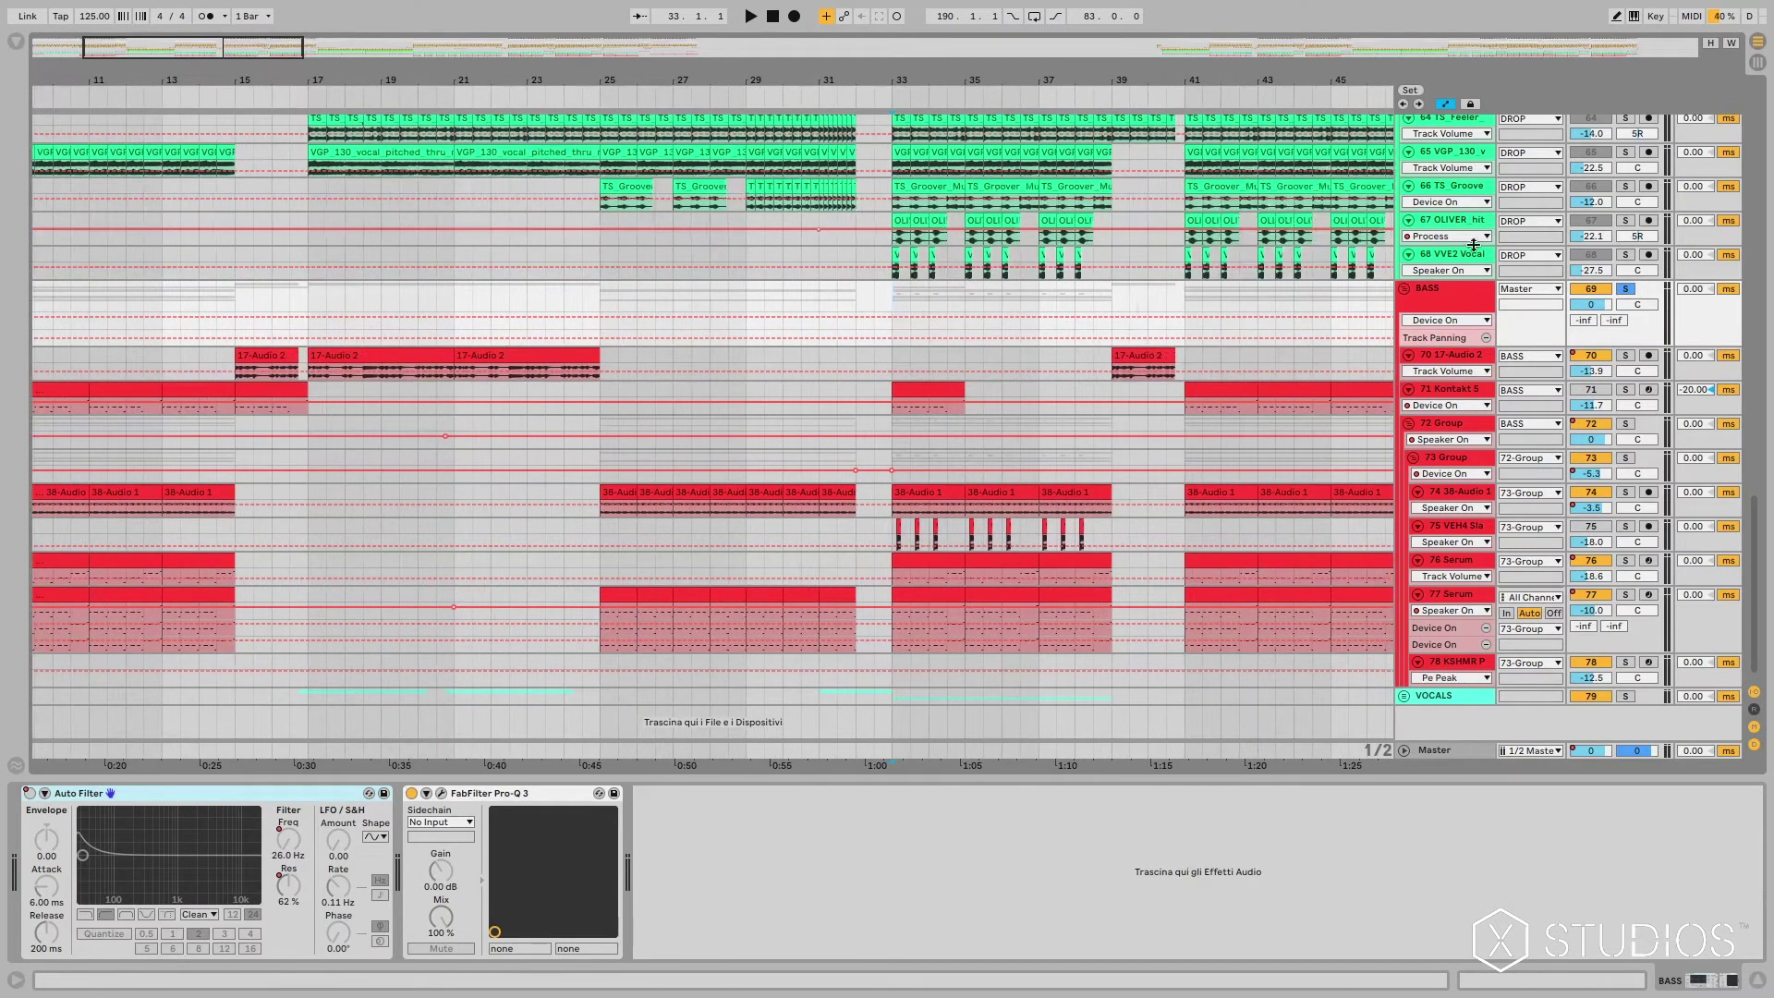
pyautogui.scroll(-1, 1173, 476)
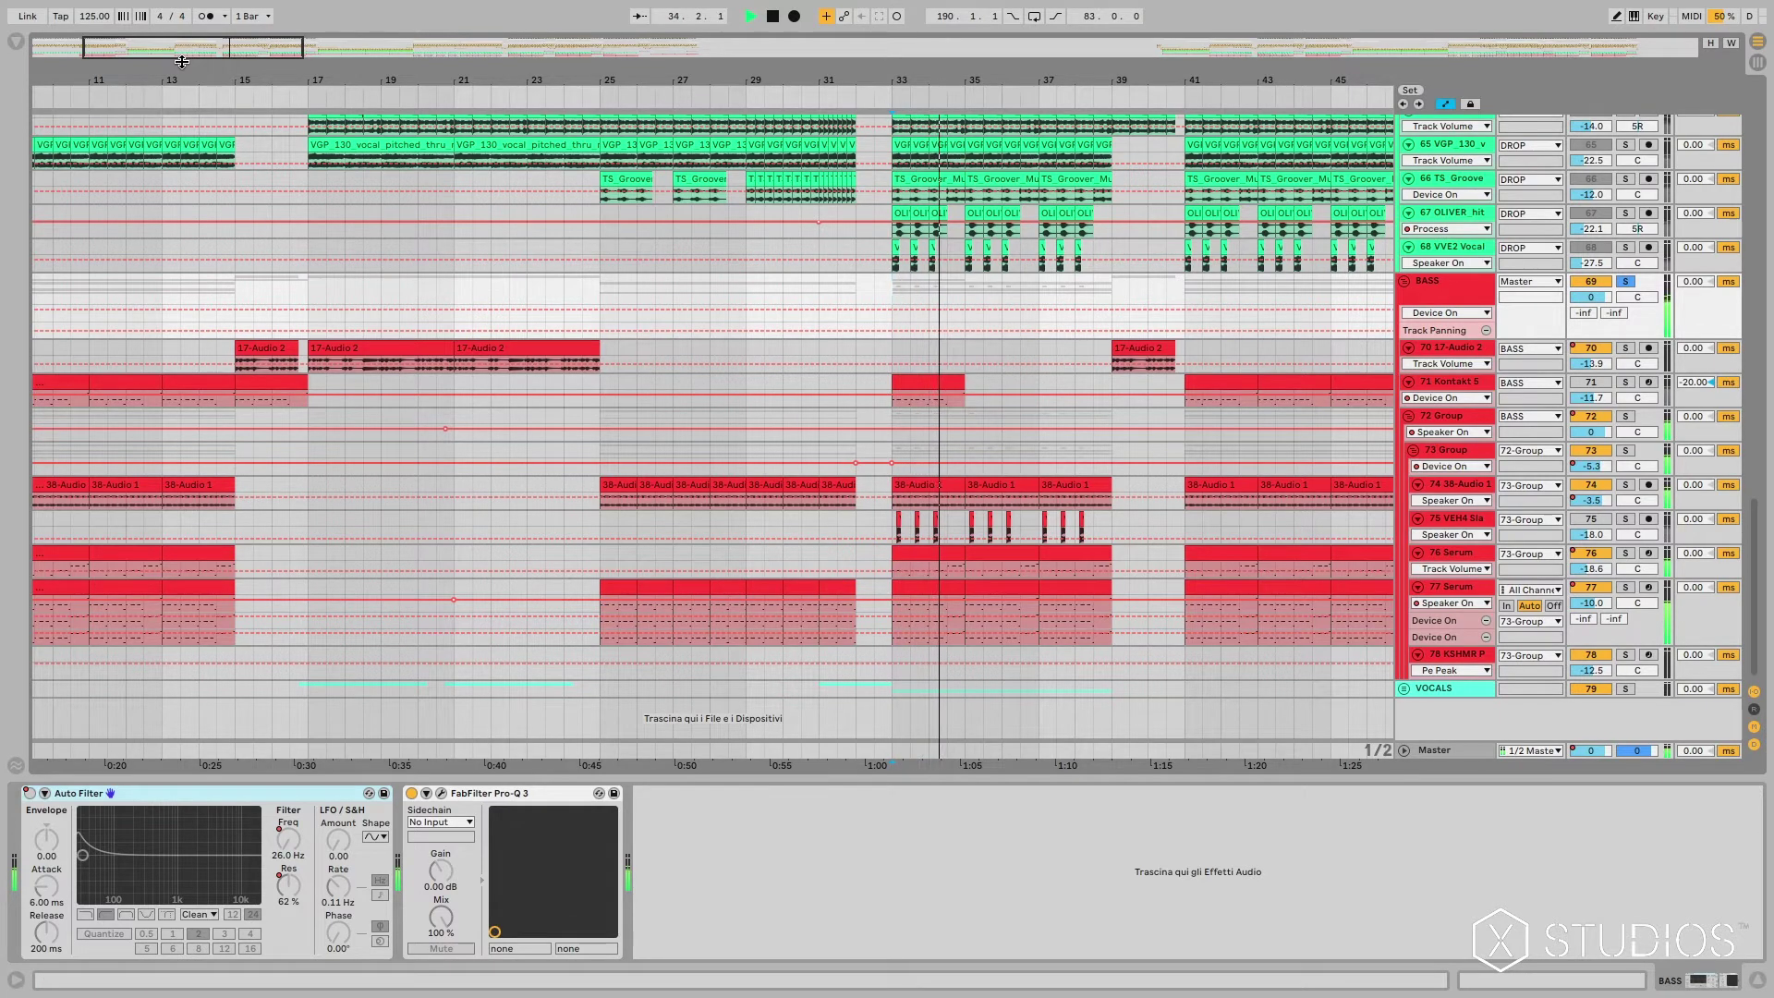
pyautogui.press('space')
# Step: Play the soloed BASS group from bar 9 for comparison, then turn off its solo
pyautogui.hscroll(-5, 268, 122)
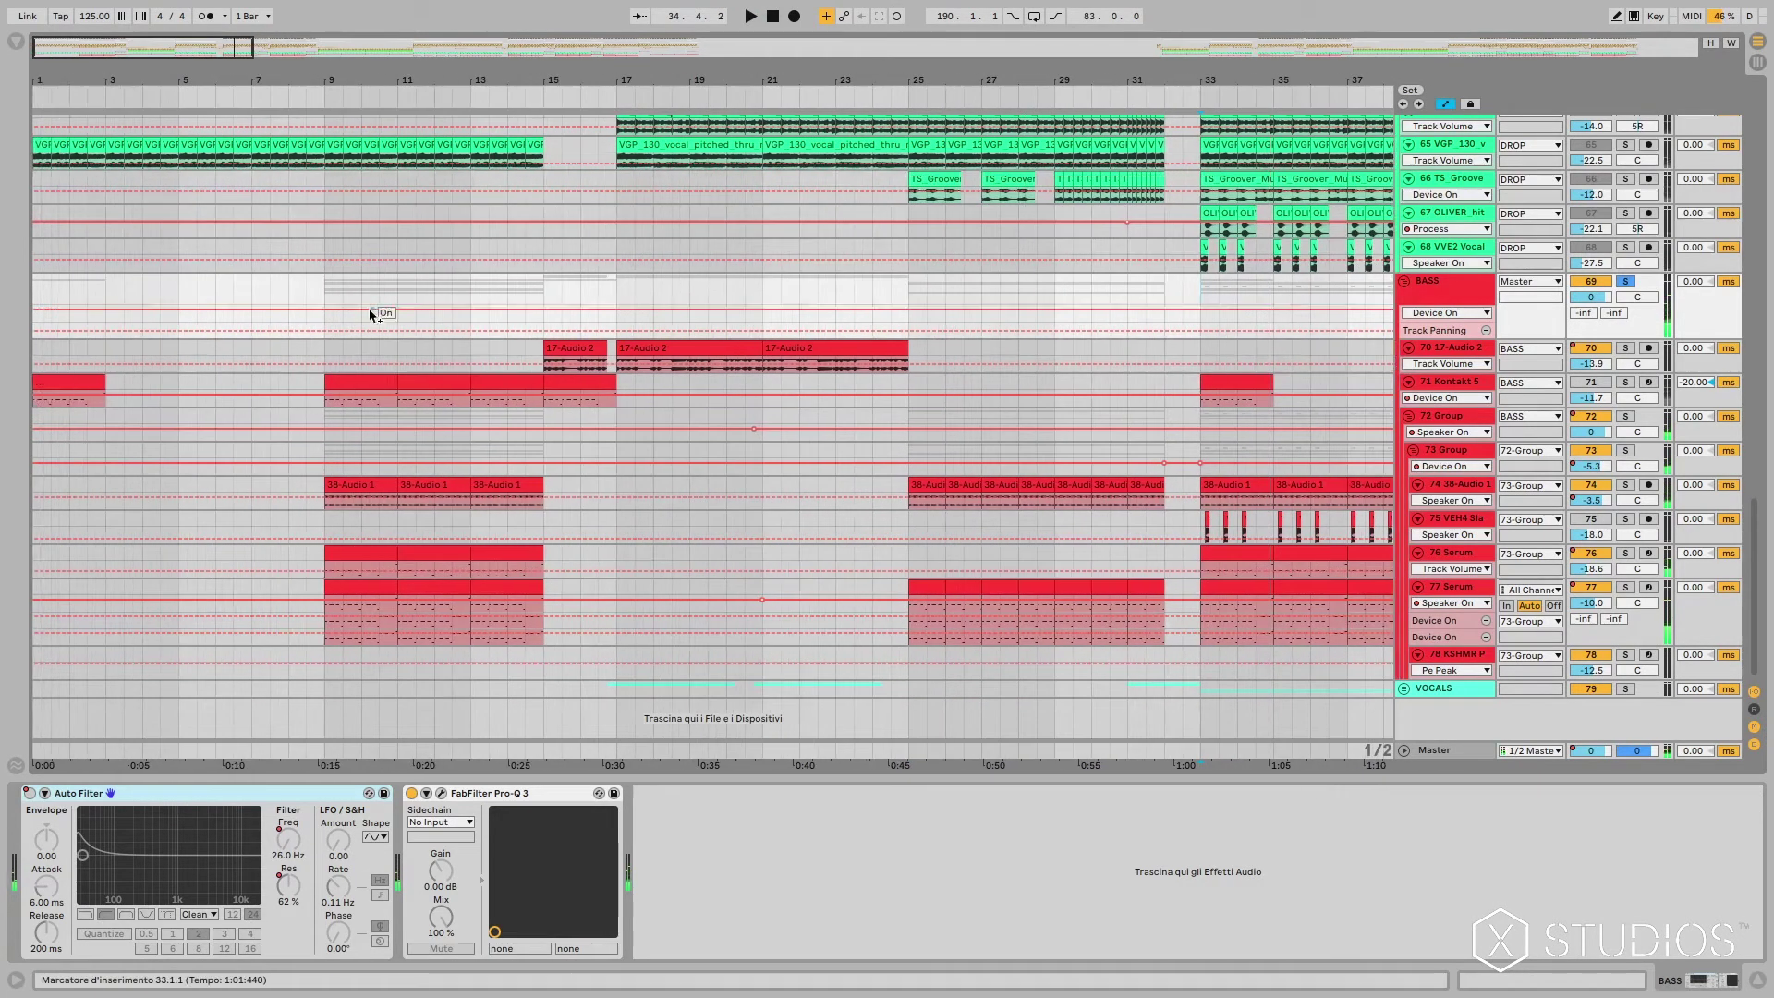
pyautogui.press('space')
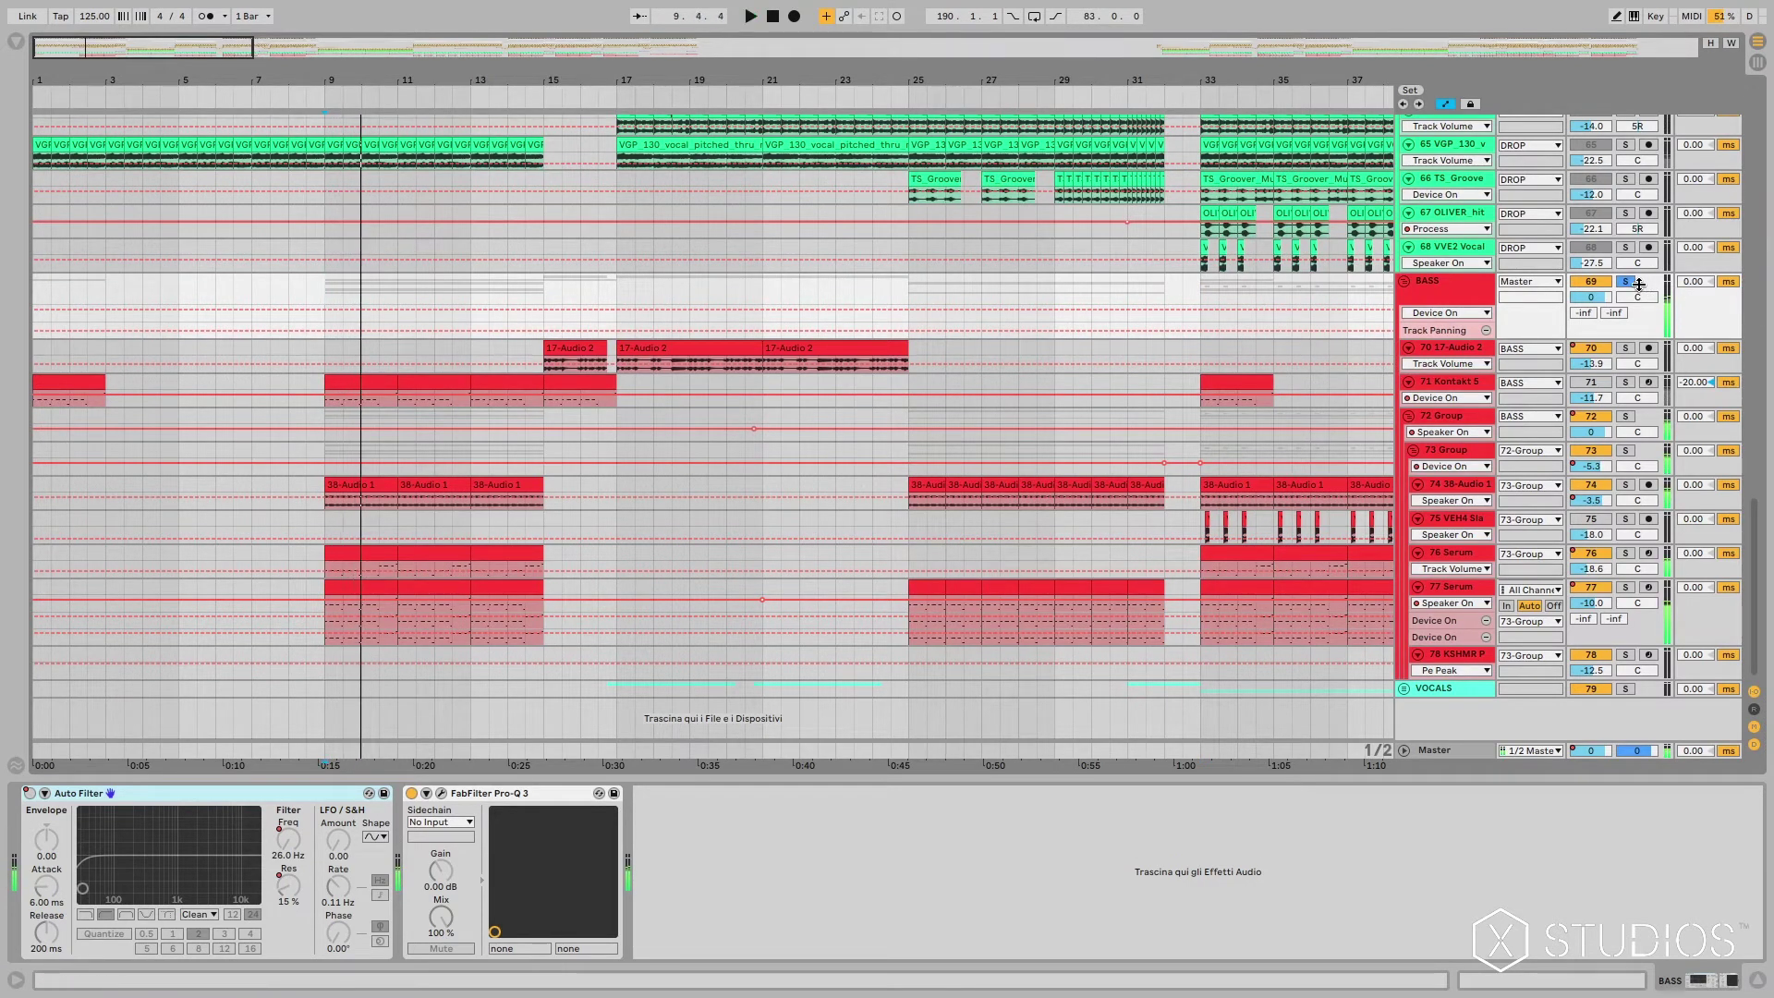
pyautogui.scroll(5, 1002, 419)
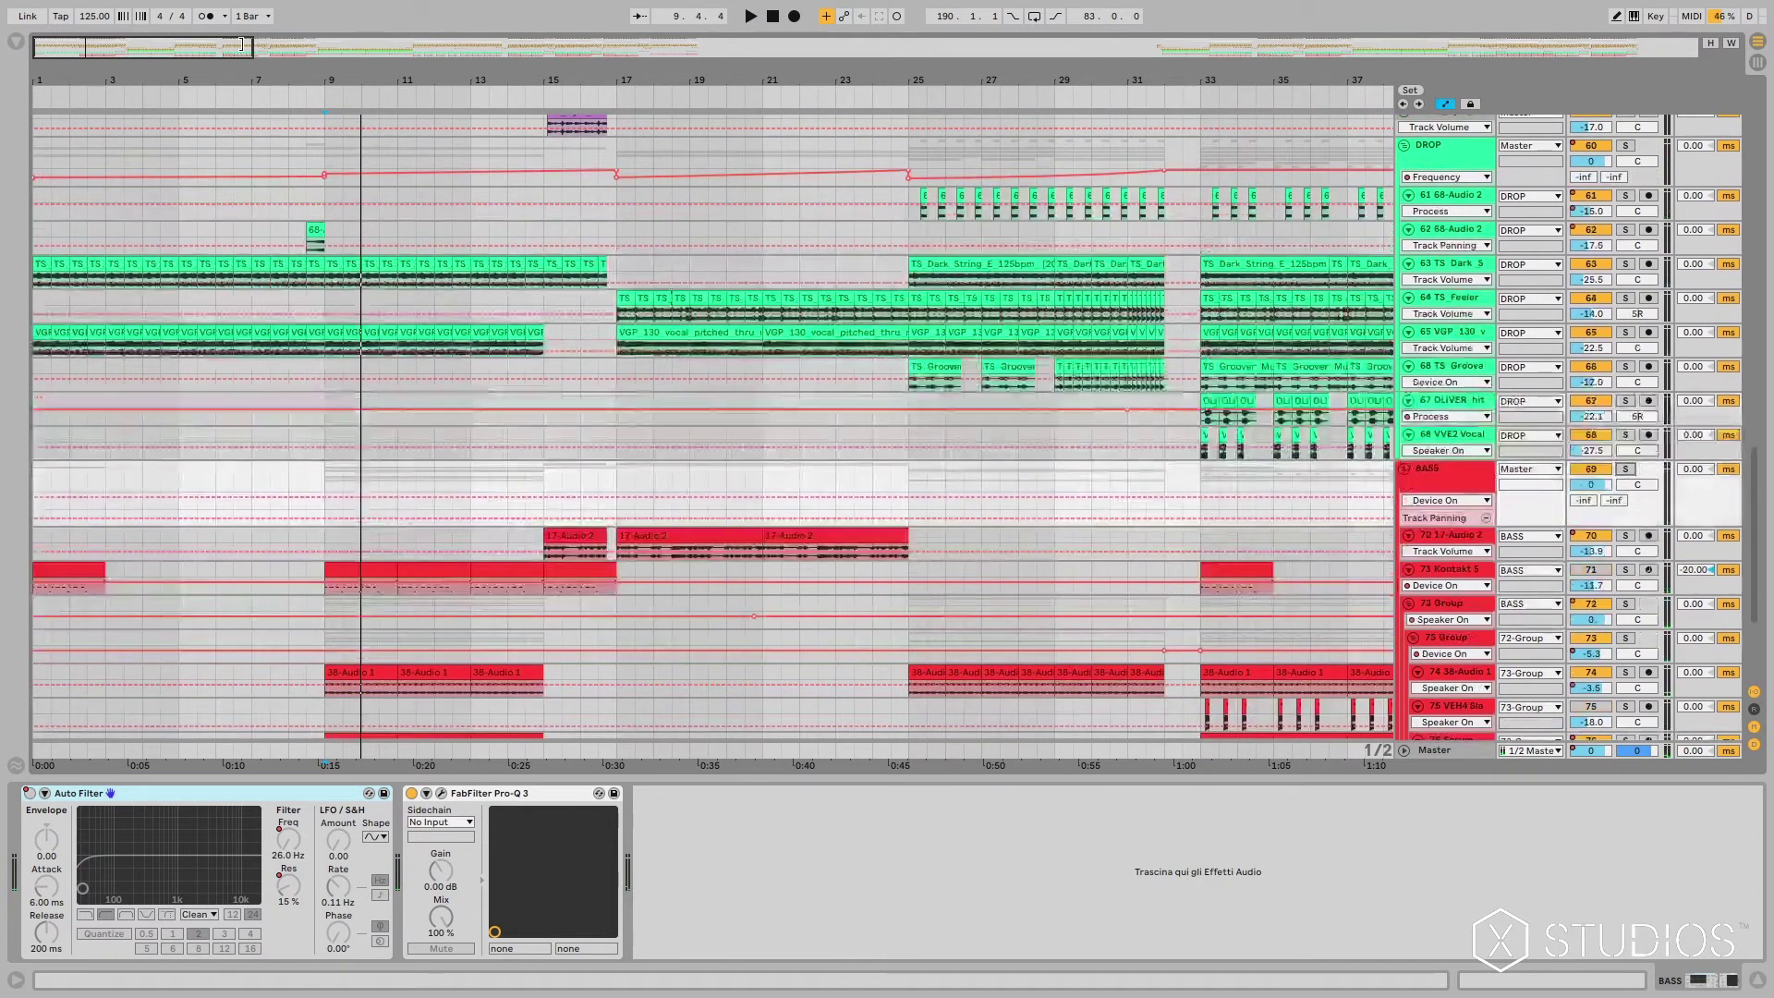
# Step: Solo the 64 TS_Feeler track in the DROP group and play it from bar 33
pyautogui.moveTo(222, 50); pyautogui.dragTo(444, 151)
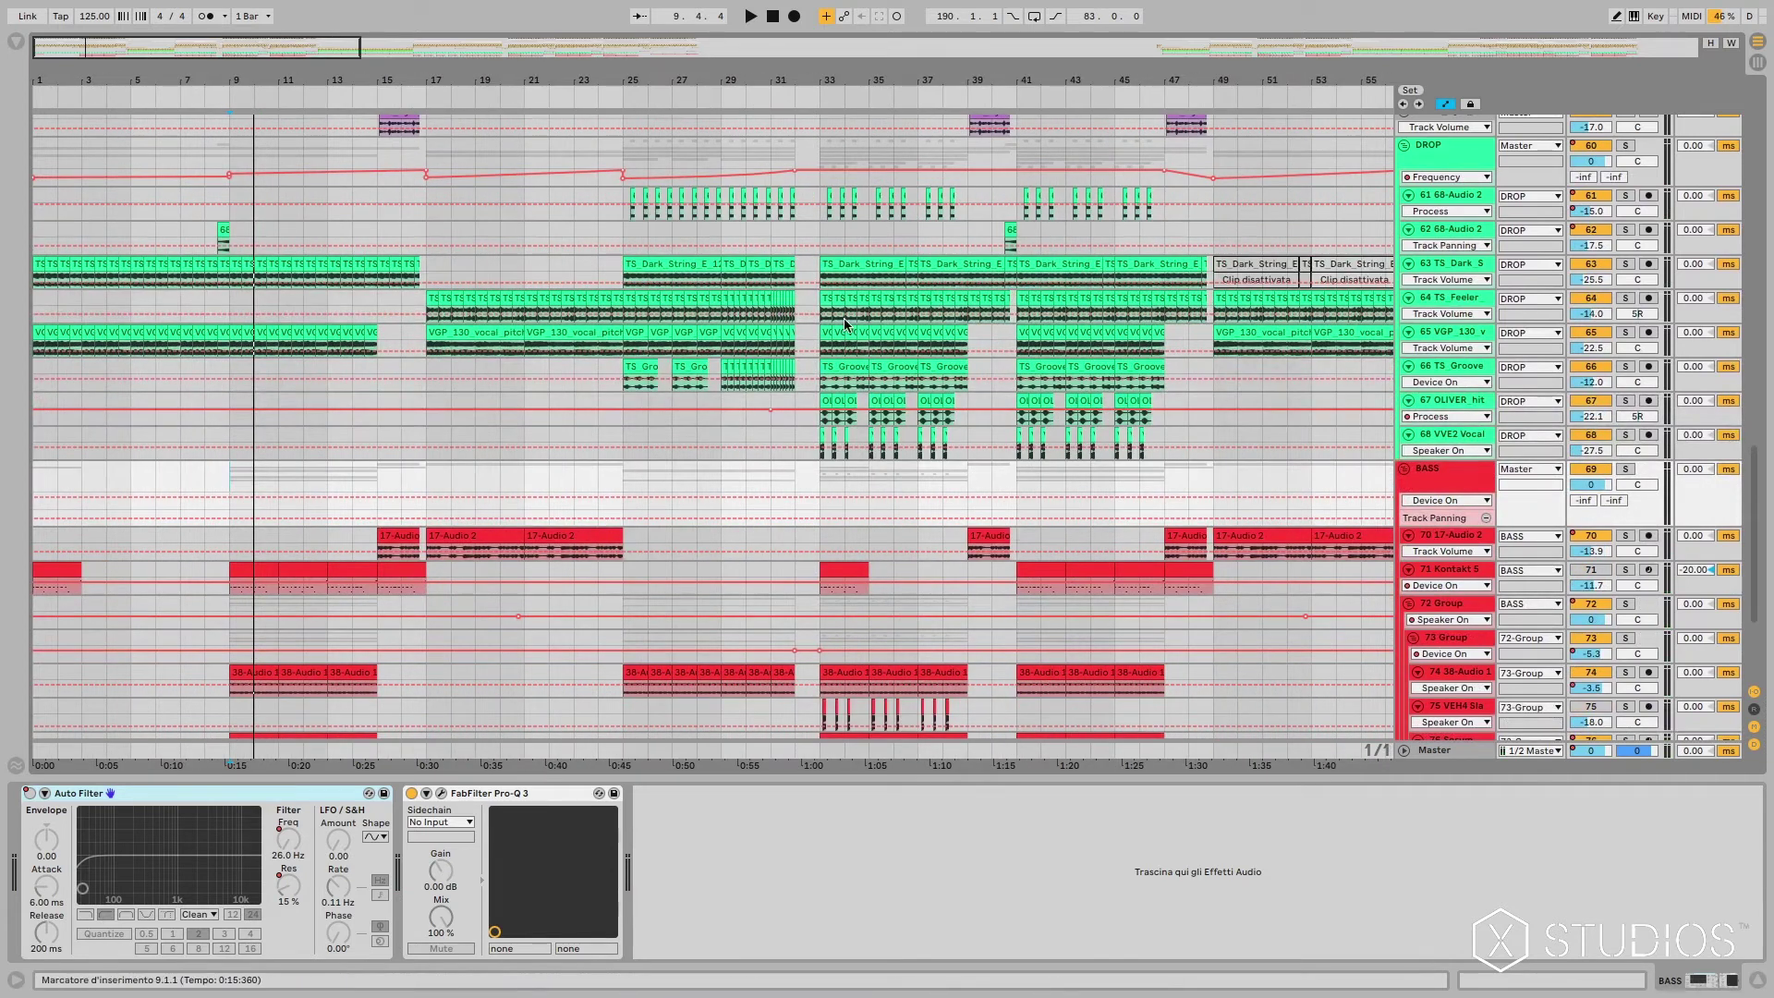
pyautogui.click(822, 225)
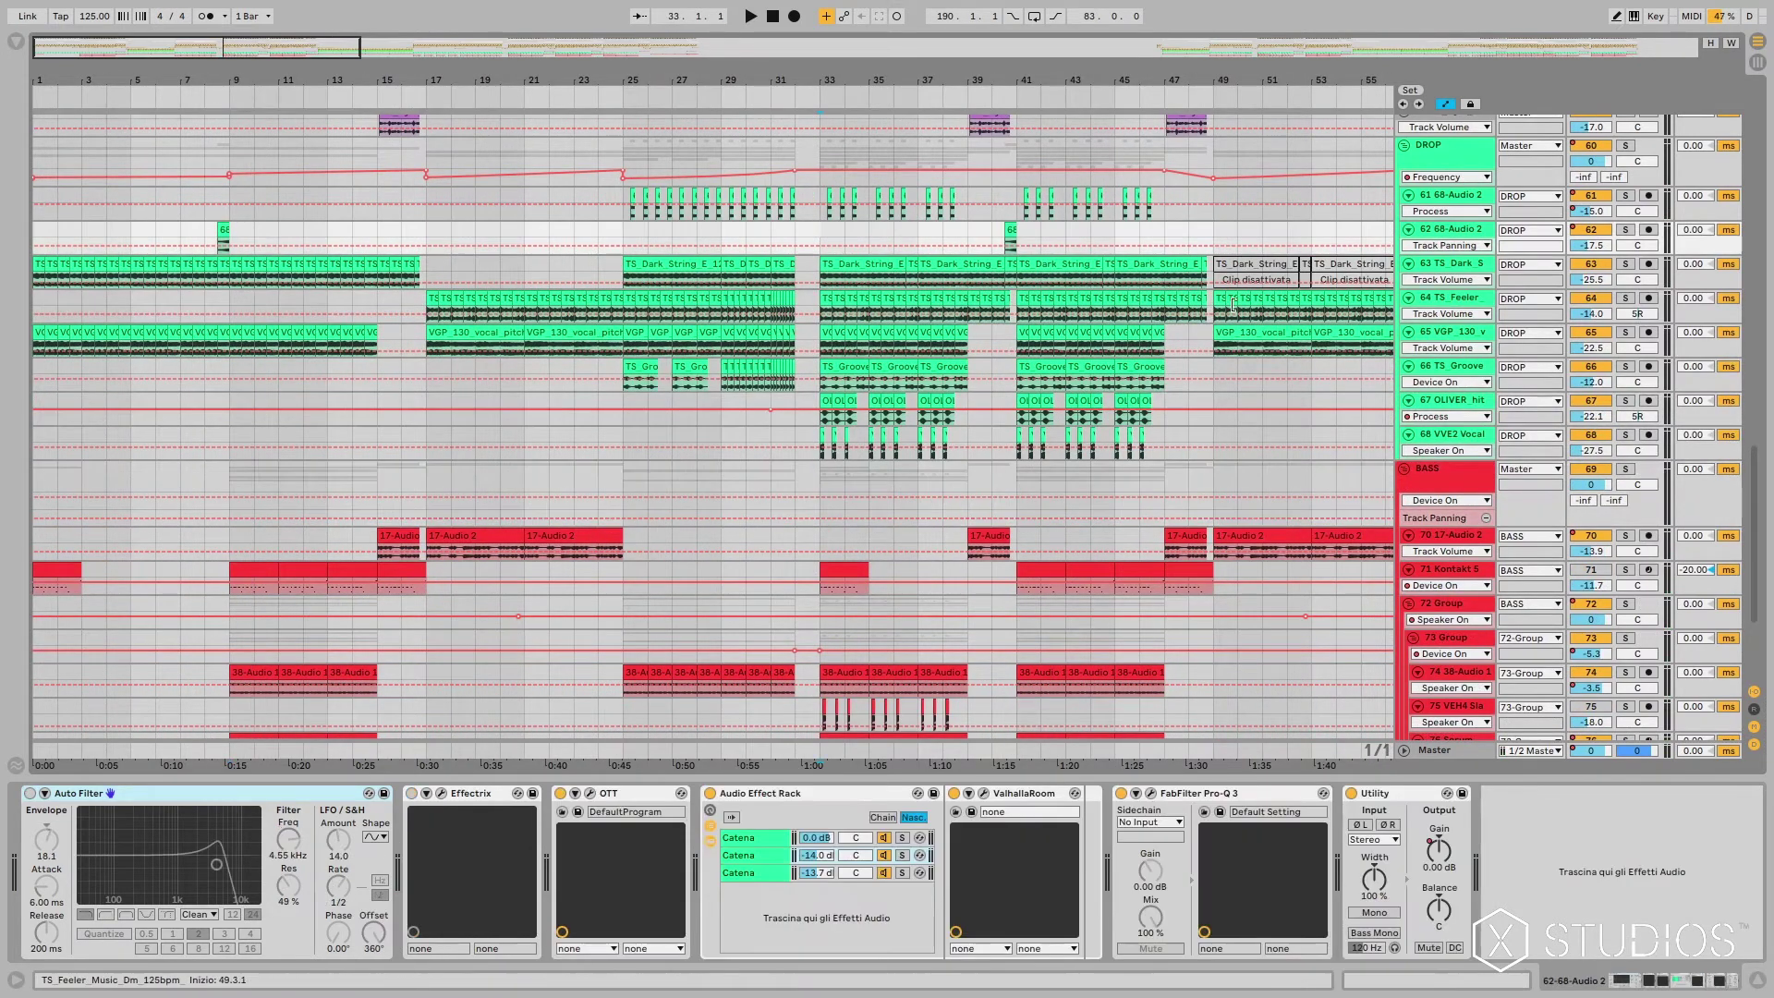
pyautogui.click(1627, 299)
pyautogui.press('space')
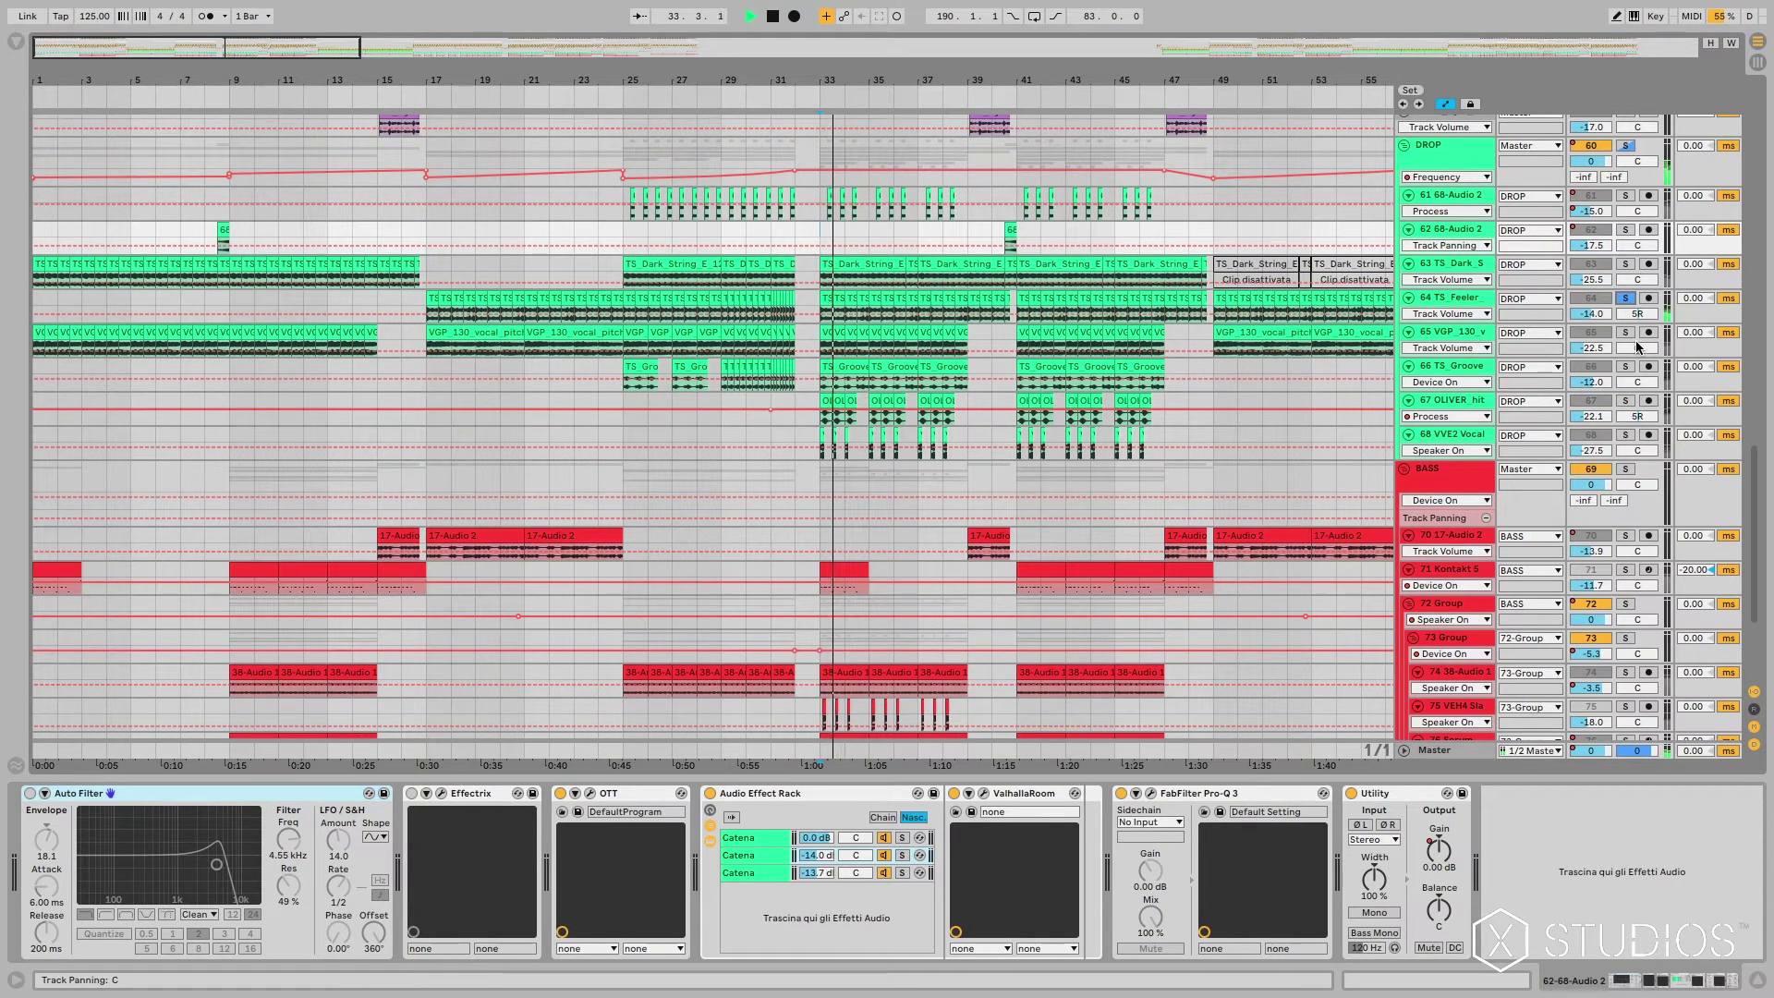
pyautogui.press('space')
# Step: Solo the 65 VGP_130 and 66 TS_Groove tracks in turn, playing each from bar 33
pyautogui.press('space')
pyautogui.press('space')
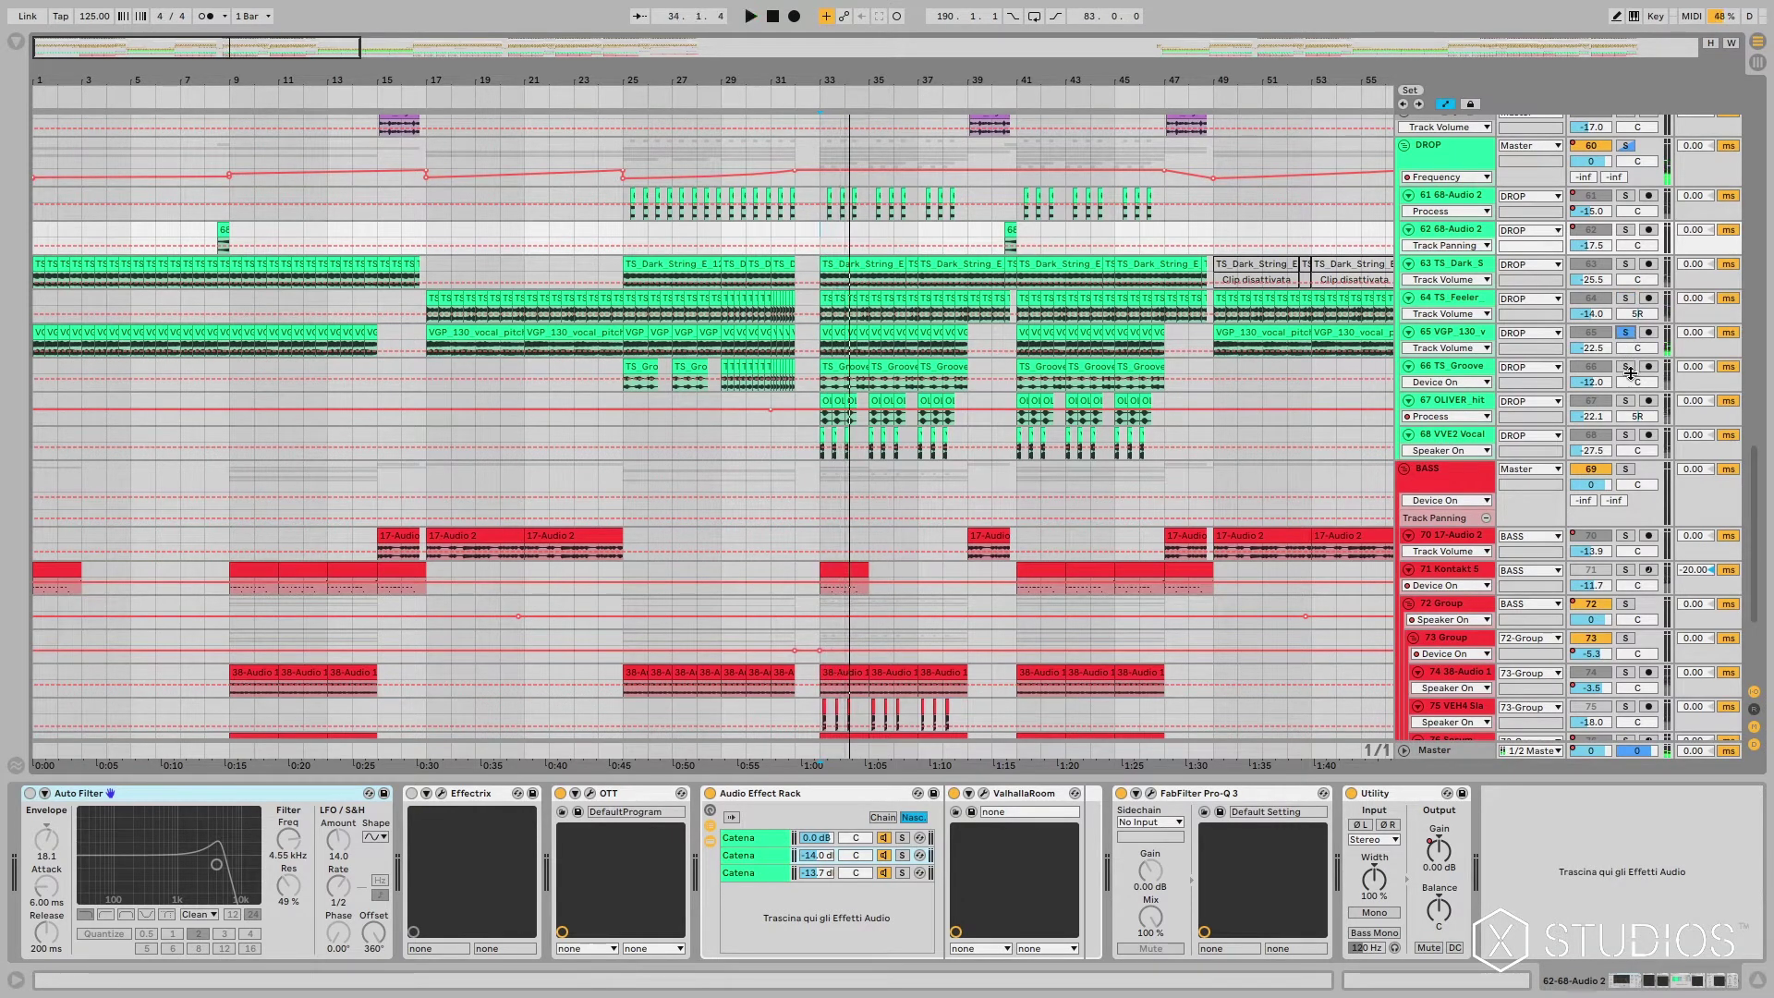
pyautogui.press('space')
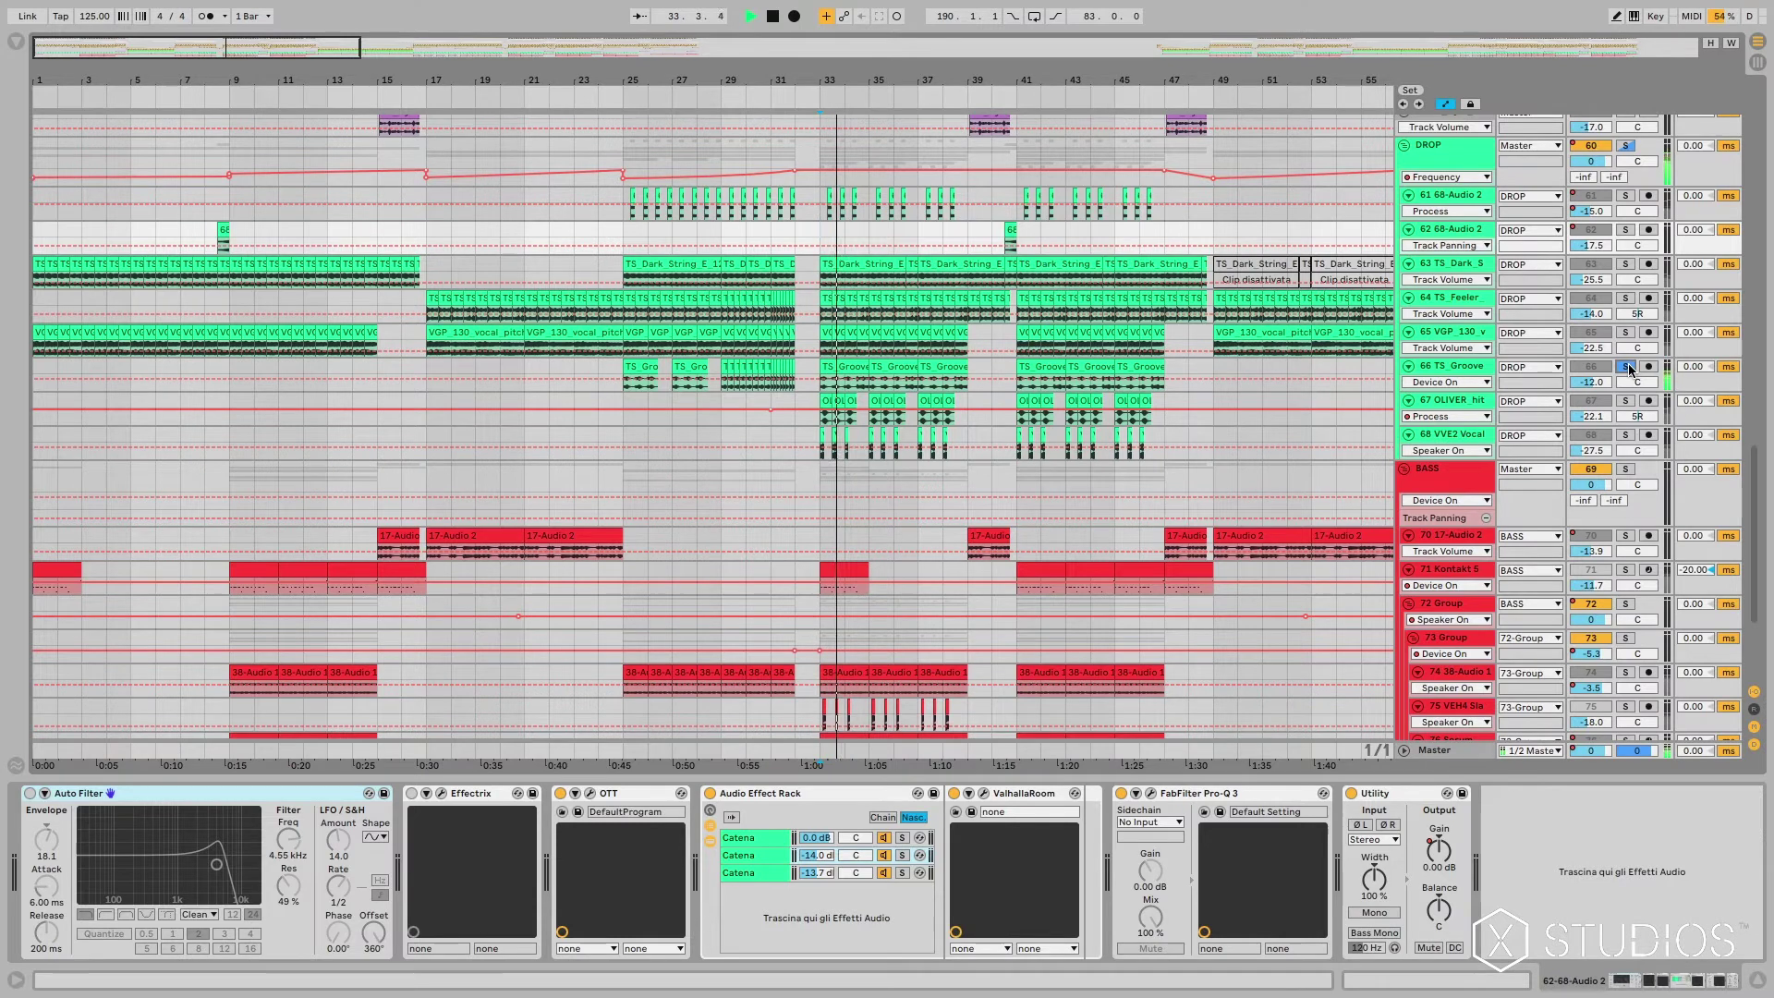
# Step: Solo the 67 OLIVER and 68 VVE2 Vocal tracks in turn during the bar 33 drop, then clear the solos
pyautogui.click(1625, 400)
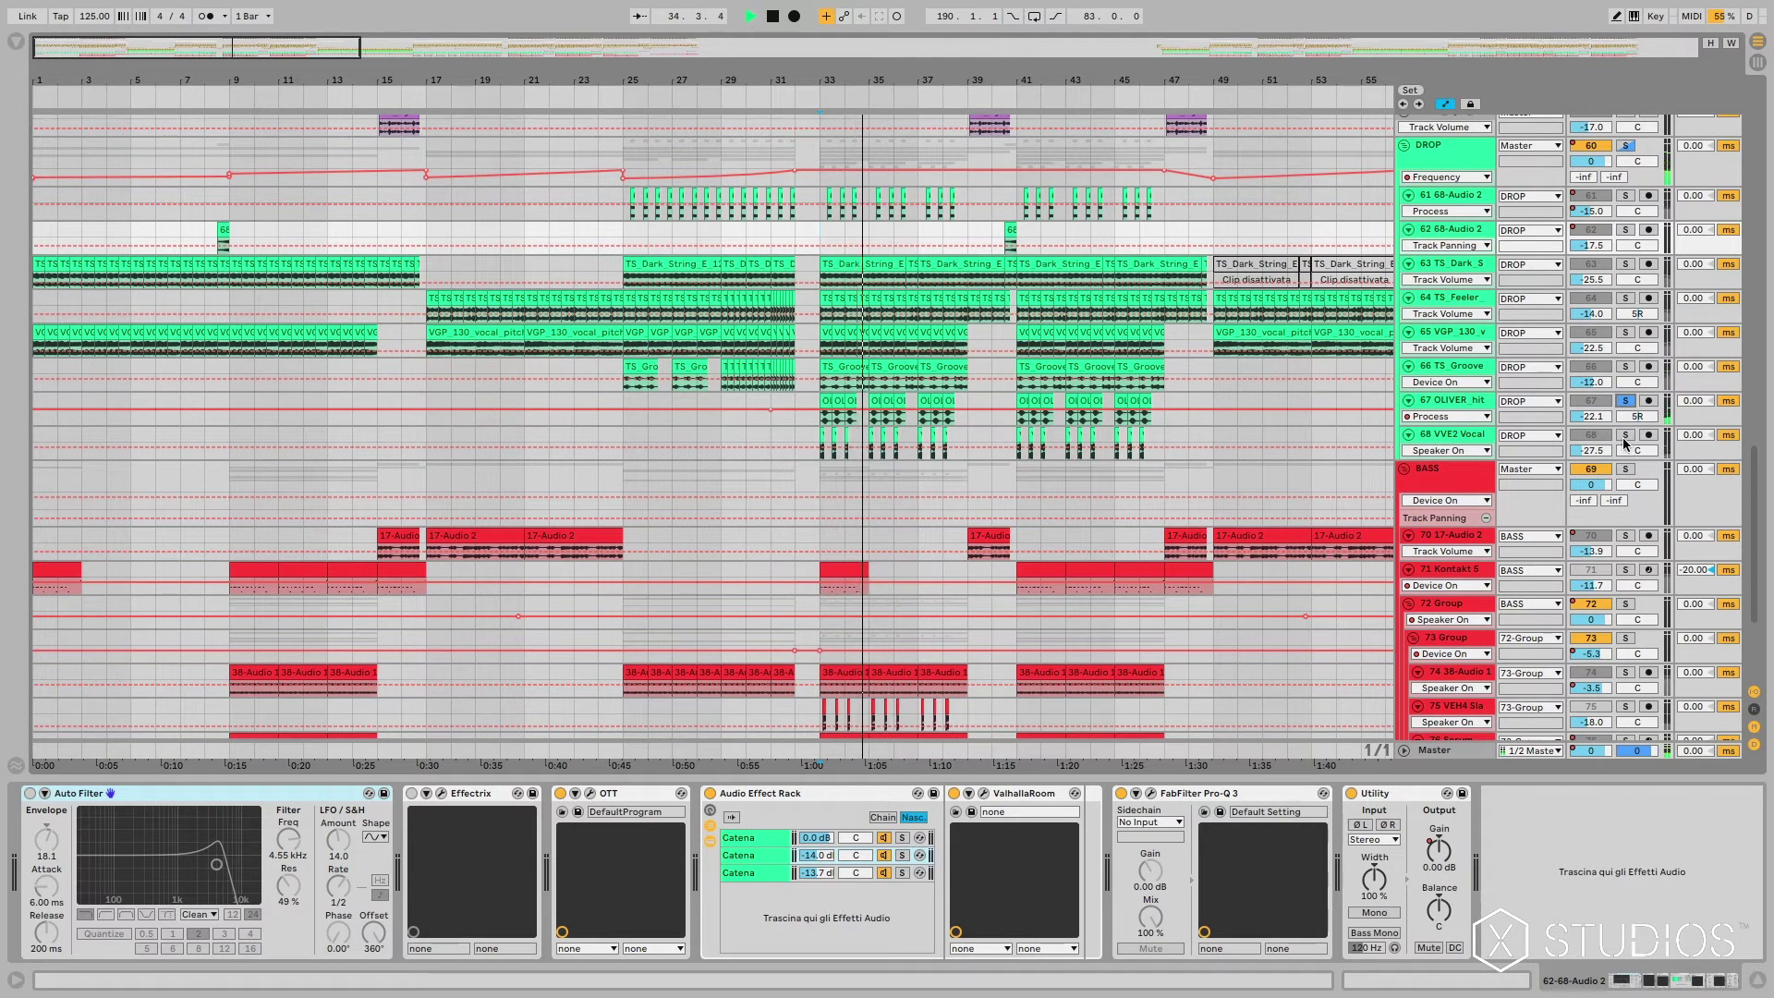
pyautogui.press('space')
pyautogui.click(1627, 434)
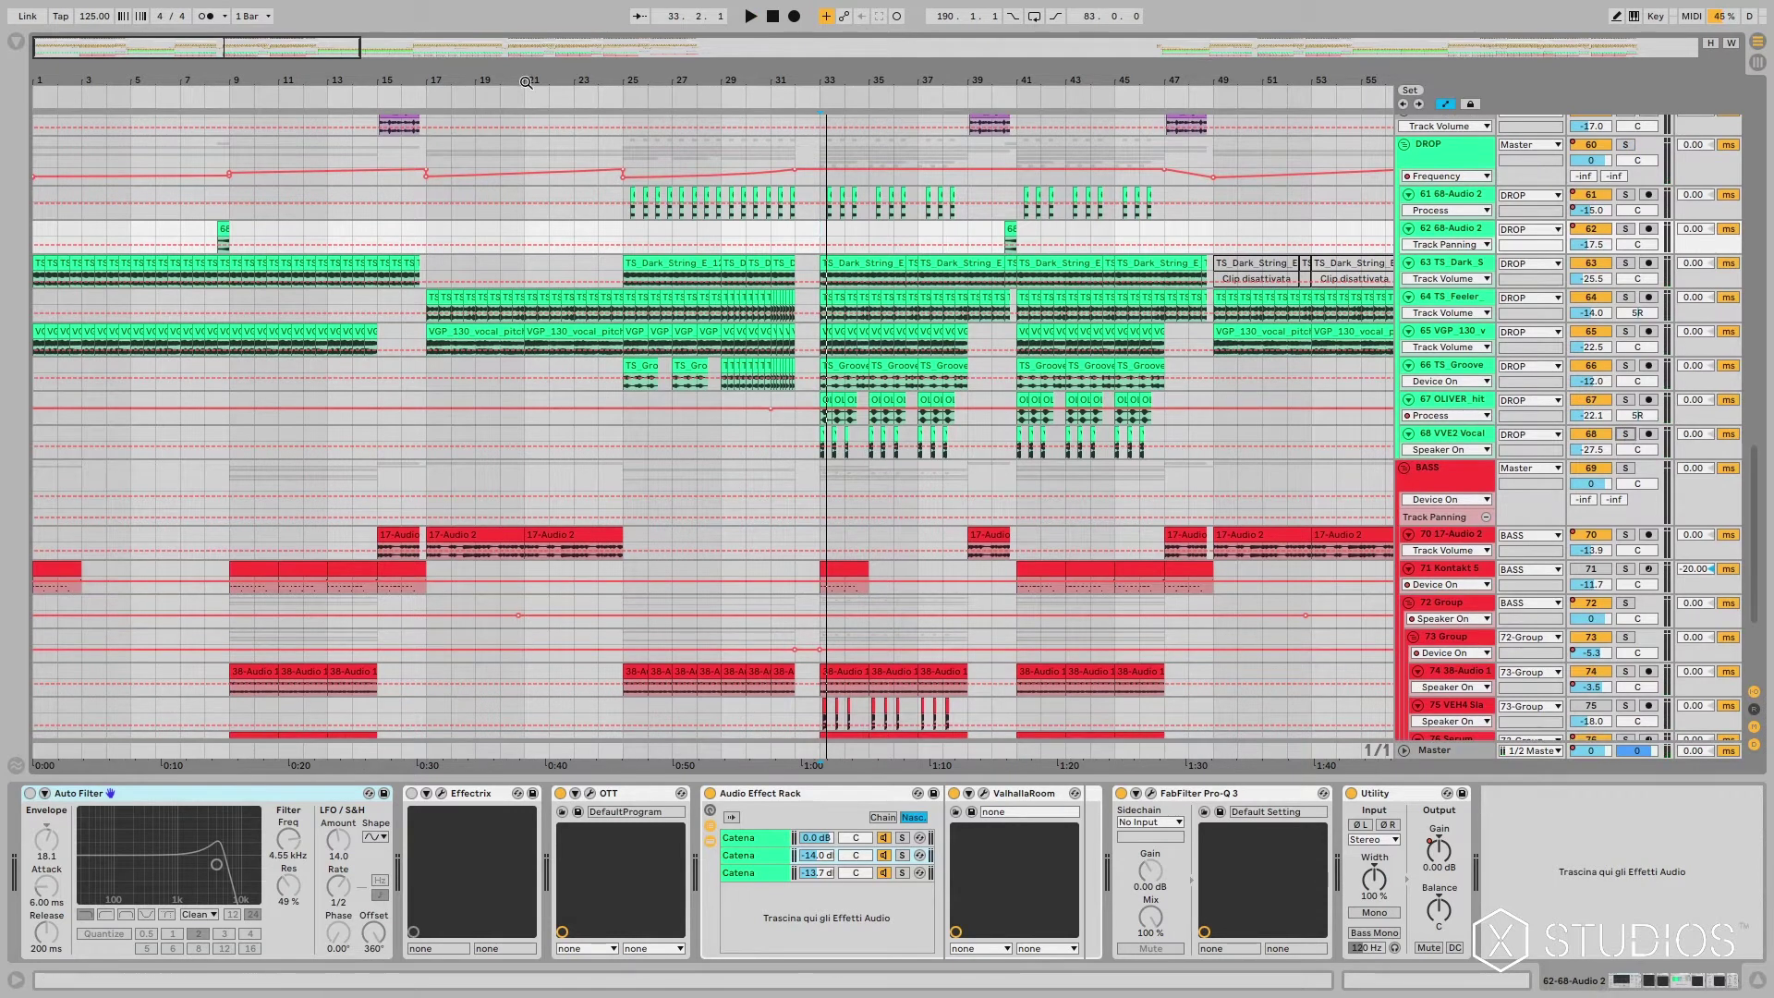
# Step: Select the BREAK group at 17.3.1 to show its device chain and examine the break section
pyautogui.moveTo(227, 59); pyautogui.dragTo(155, 51)
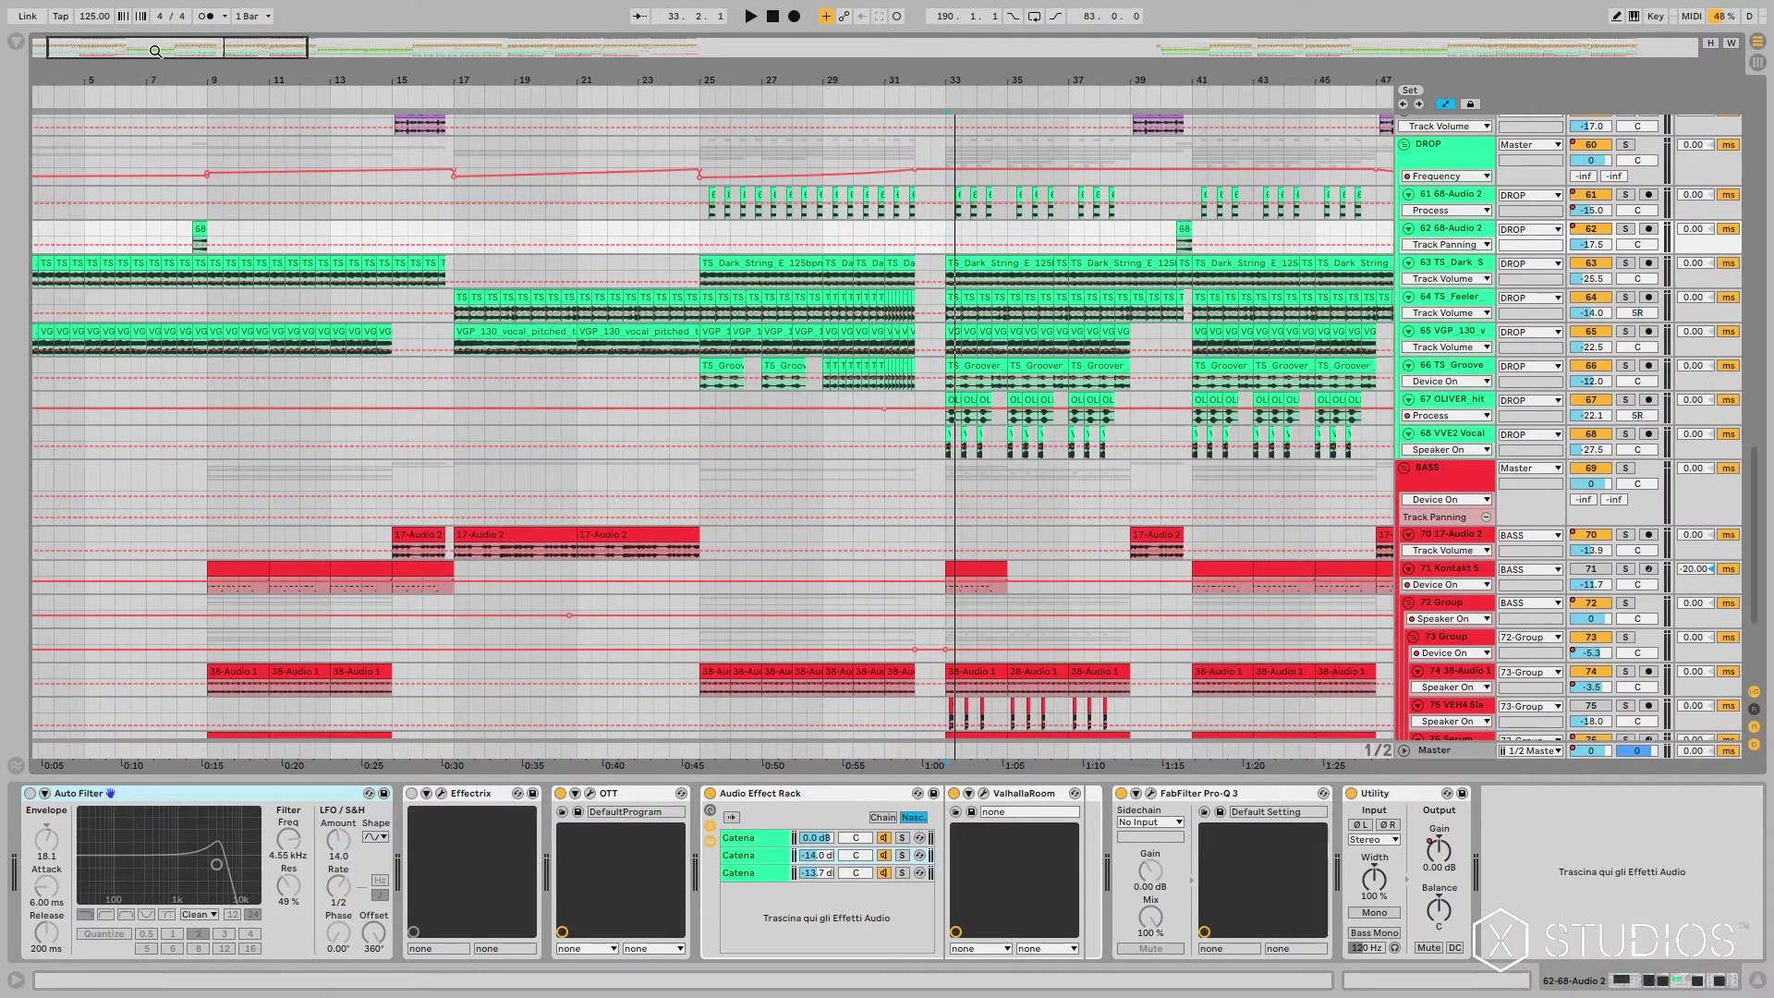
pyautogui.scroll(2, 924, 240)
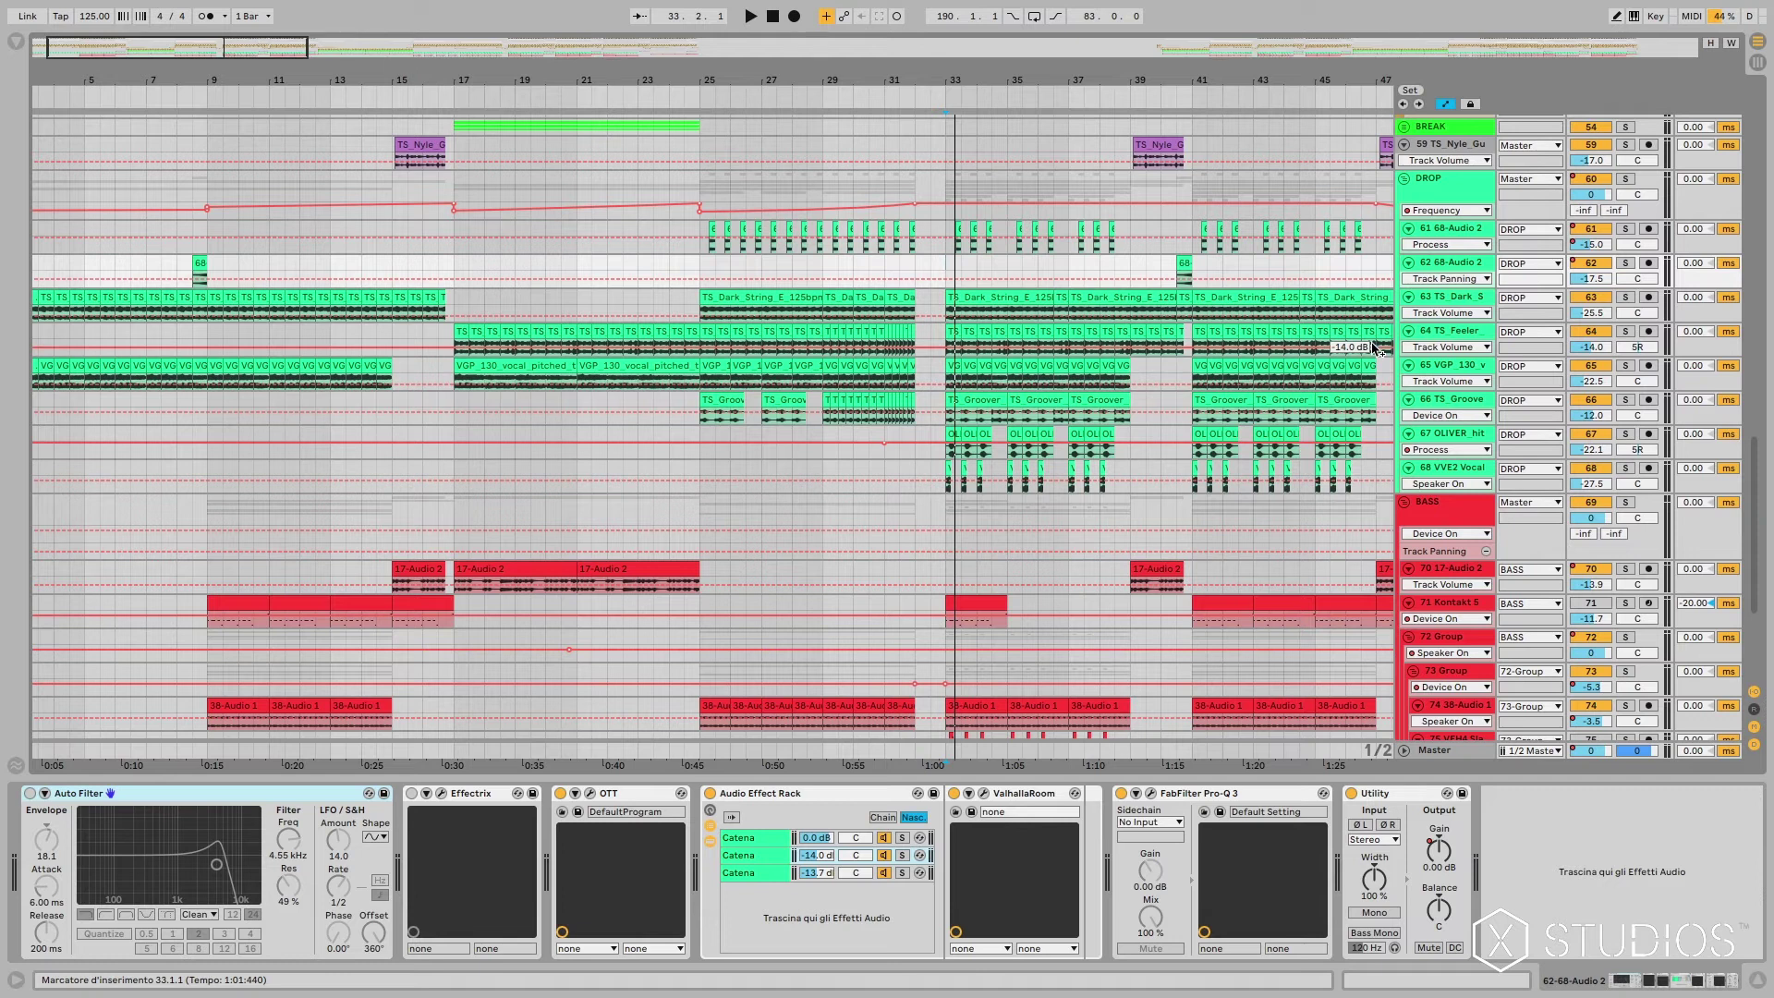
pyautogui.scroll(4, 647, 277)
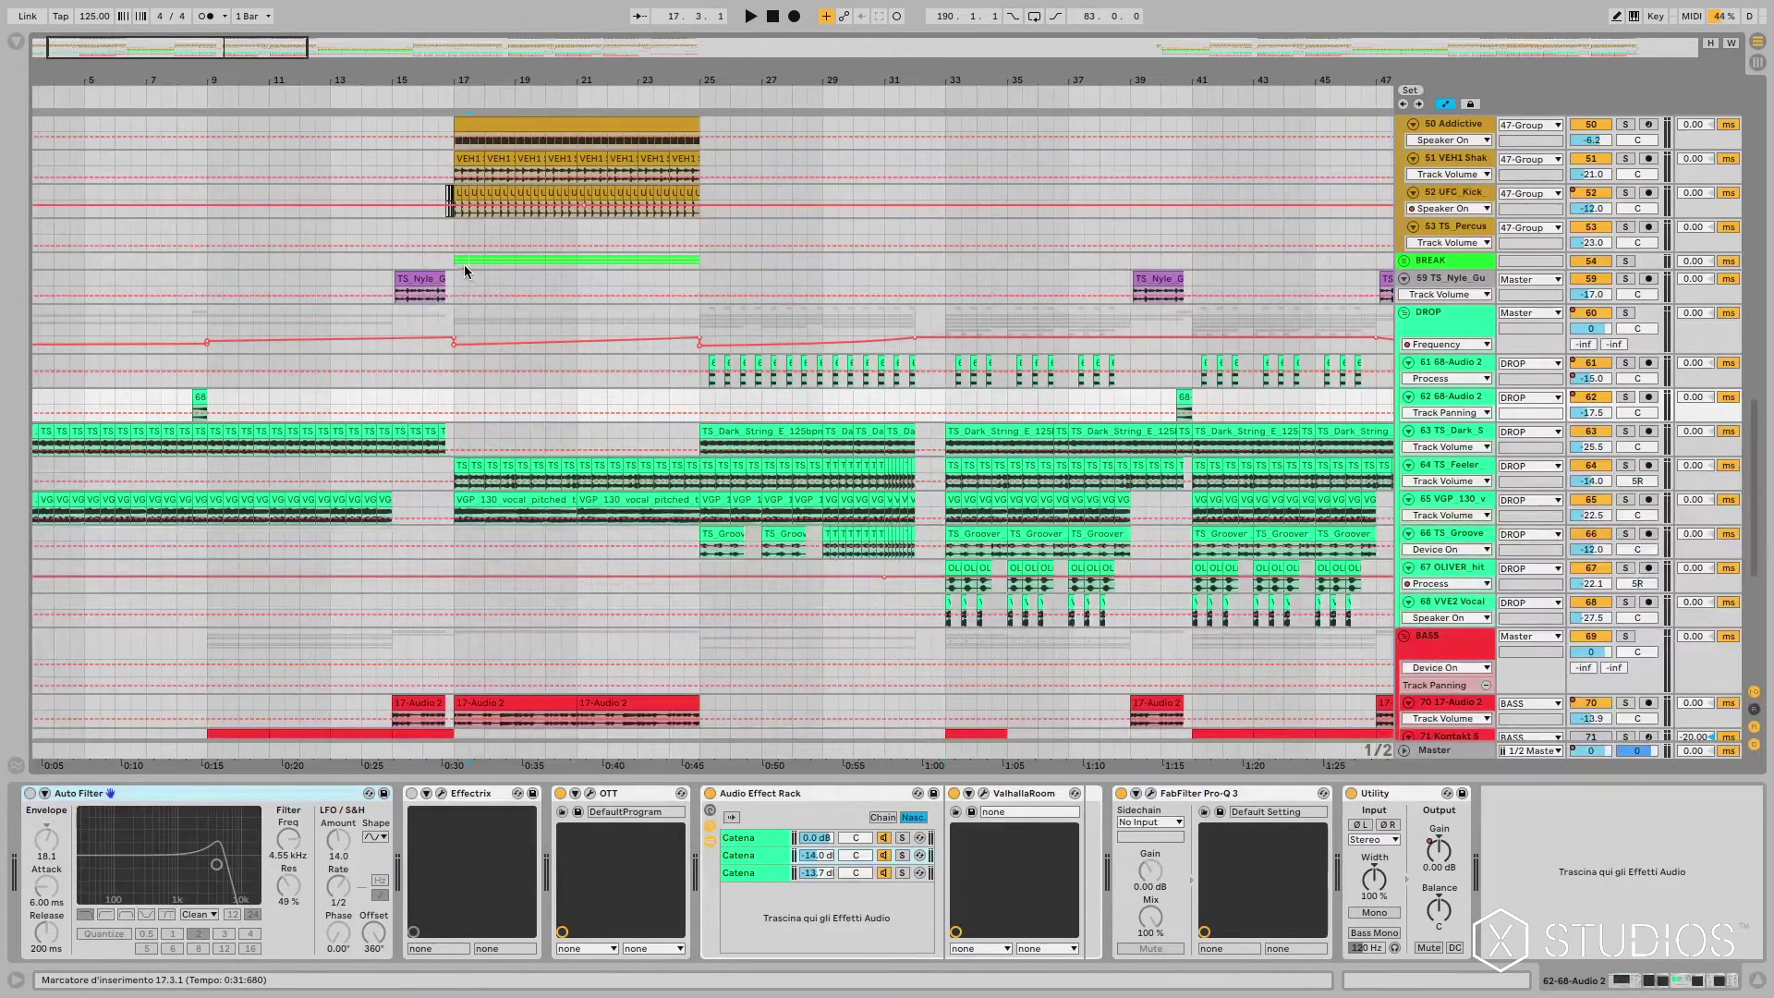
pyautogui.click(464, 269)
pyautogui.scroll(2, 305, 272)
pyautogui.hscroll(-1, 144, 275)
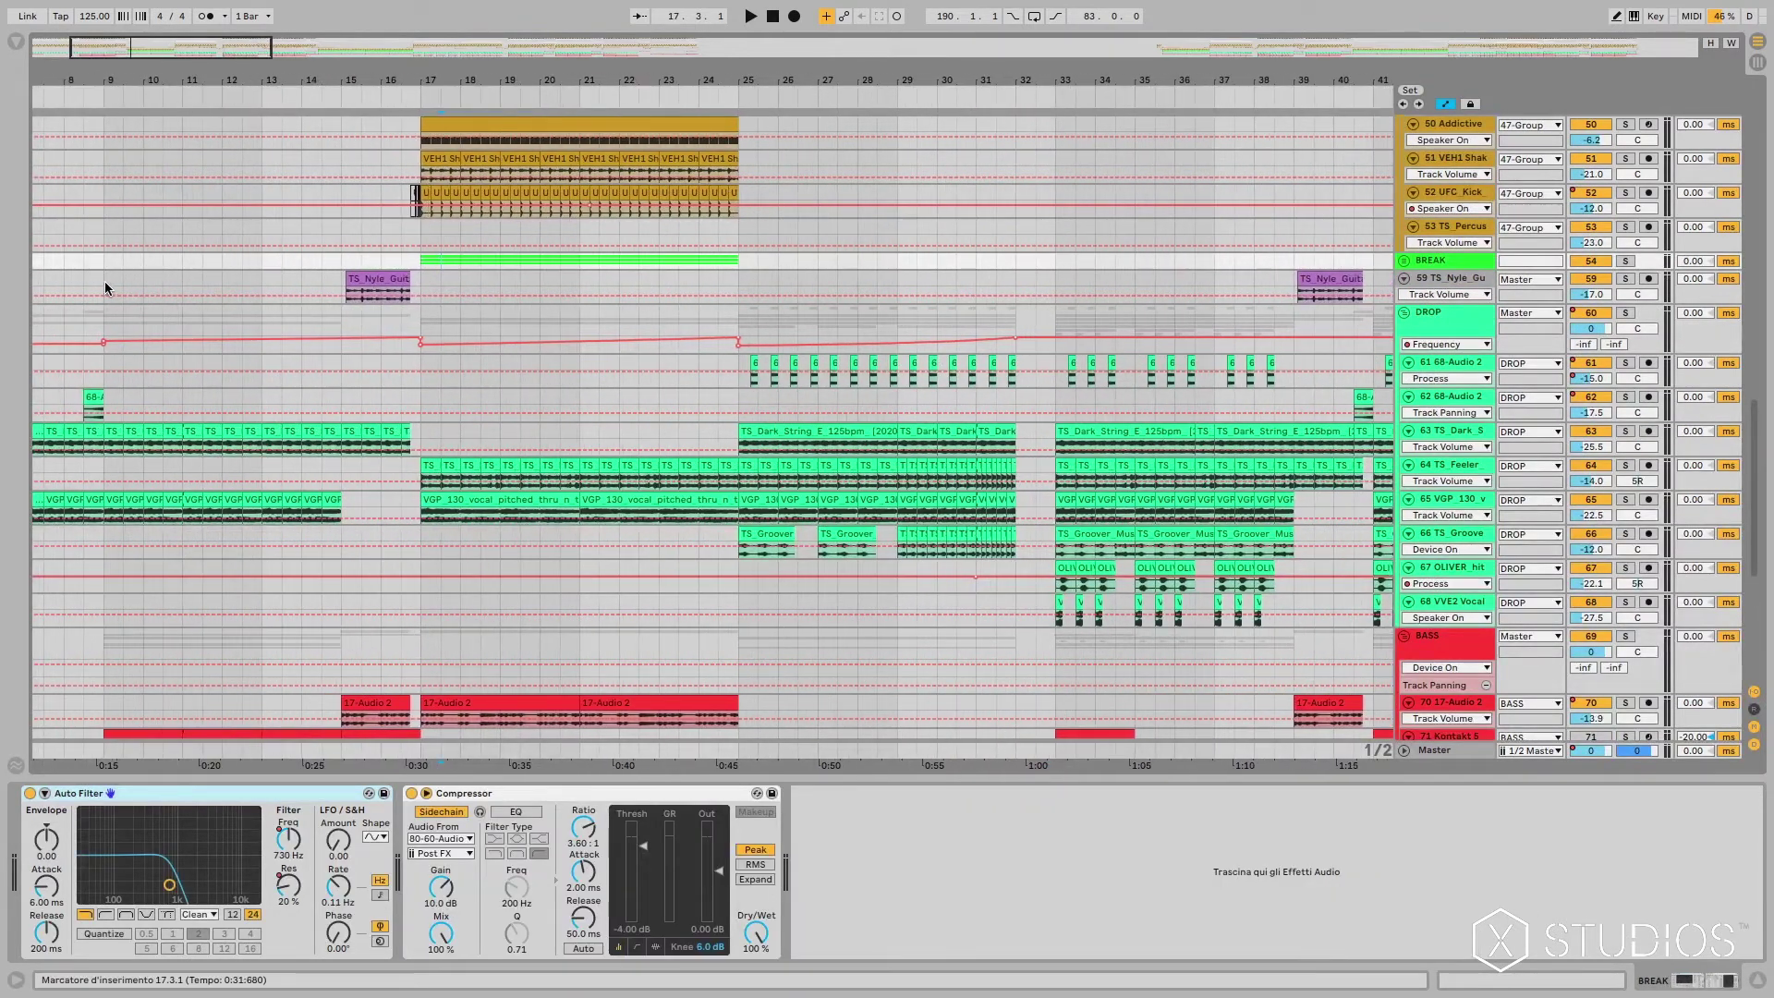
# Step: Solo the DROP group and play it from bar 9
pyautogui.click(104, 289)
pyautogui.click(1625, 314)
pyautogui.press('space')
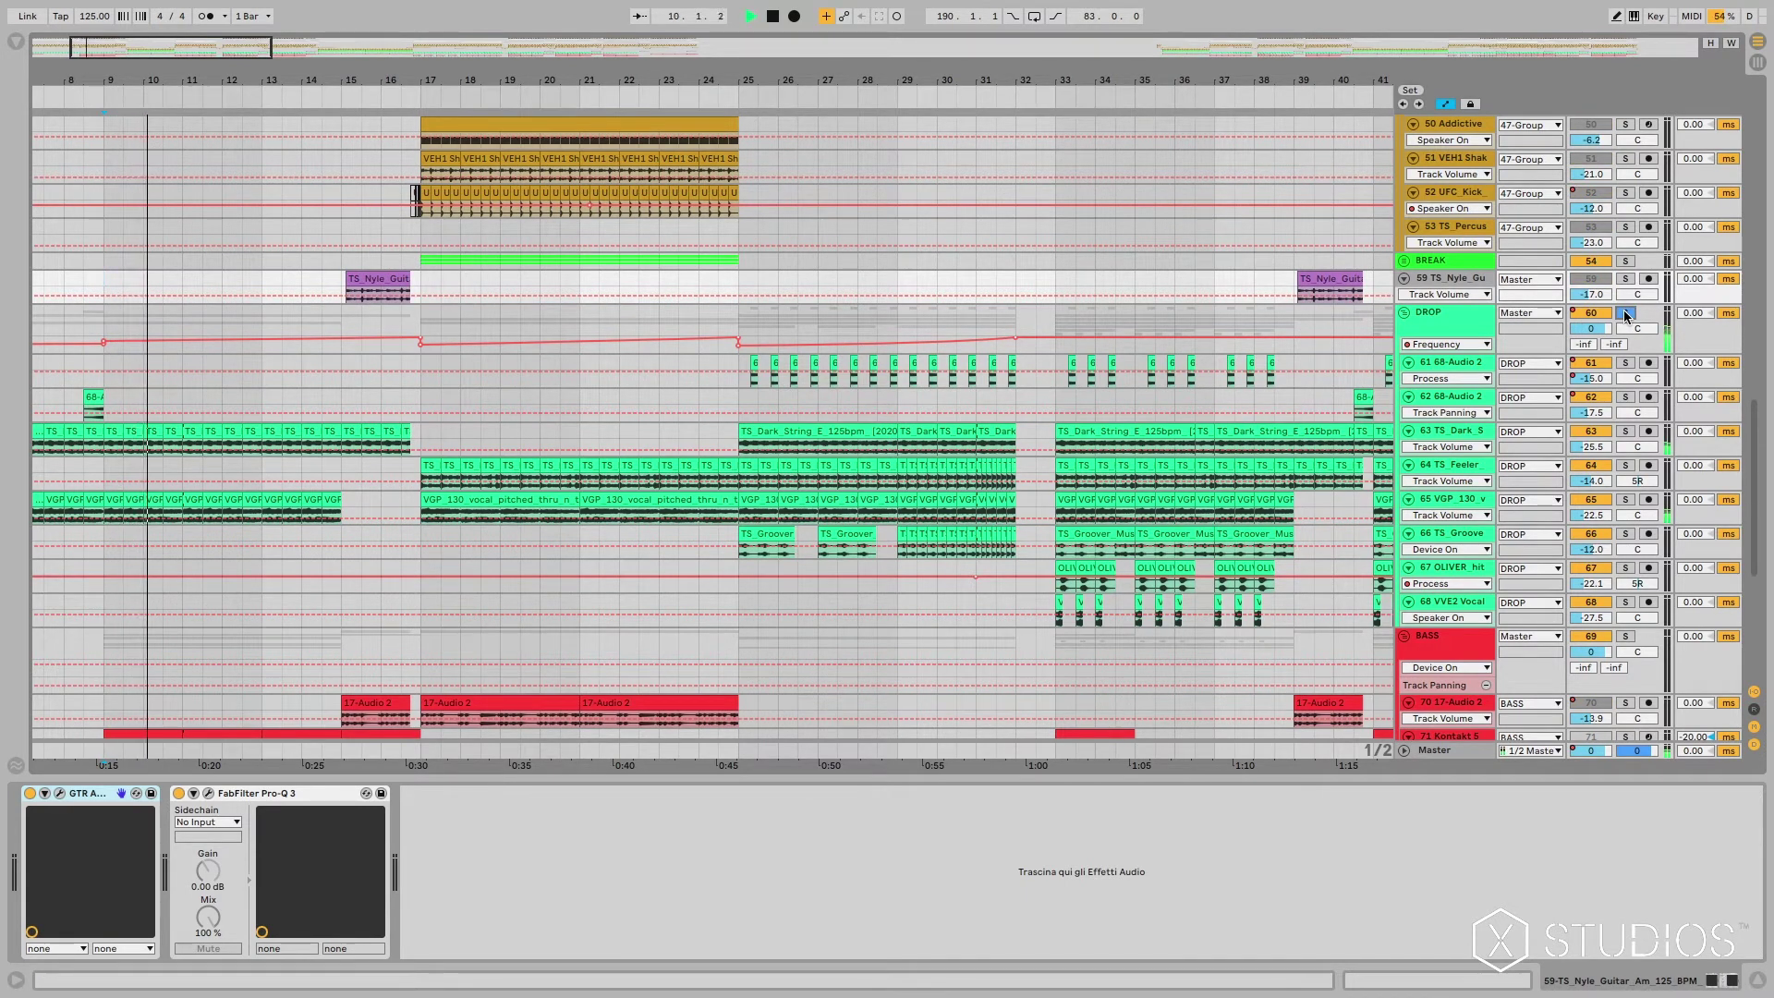
pyautogui.press('space')
# Step: Select the DROP group to show its devices, and play it from 8.1.1 across the bar 9 filter change
pyautogui.moveTo(83, 53); pyautogui.dragTo(309, 368)
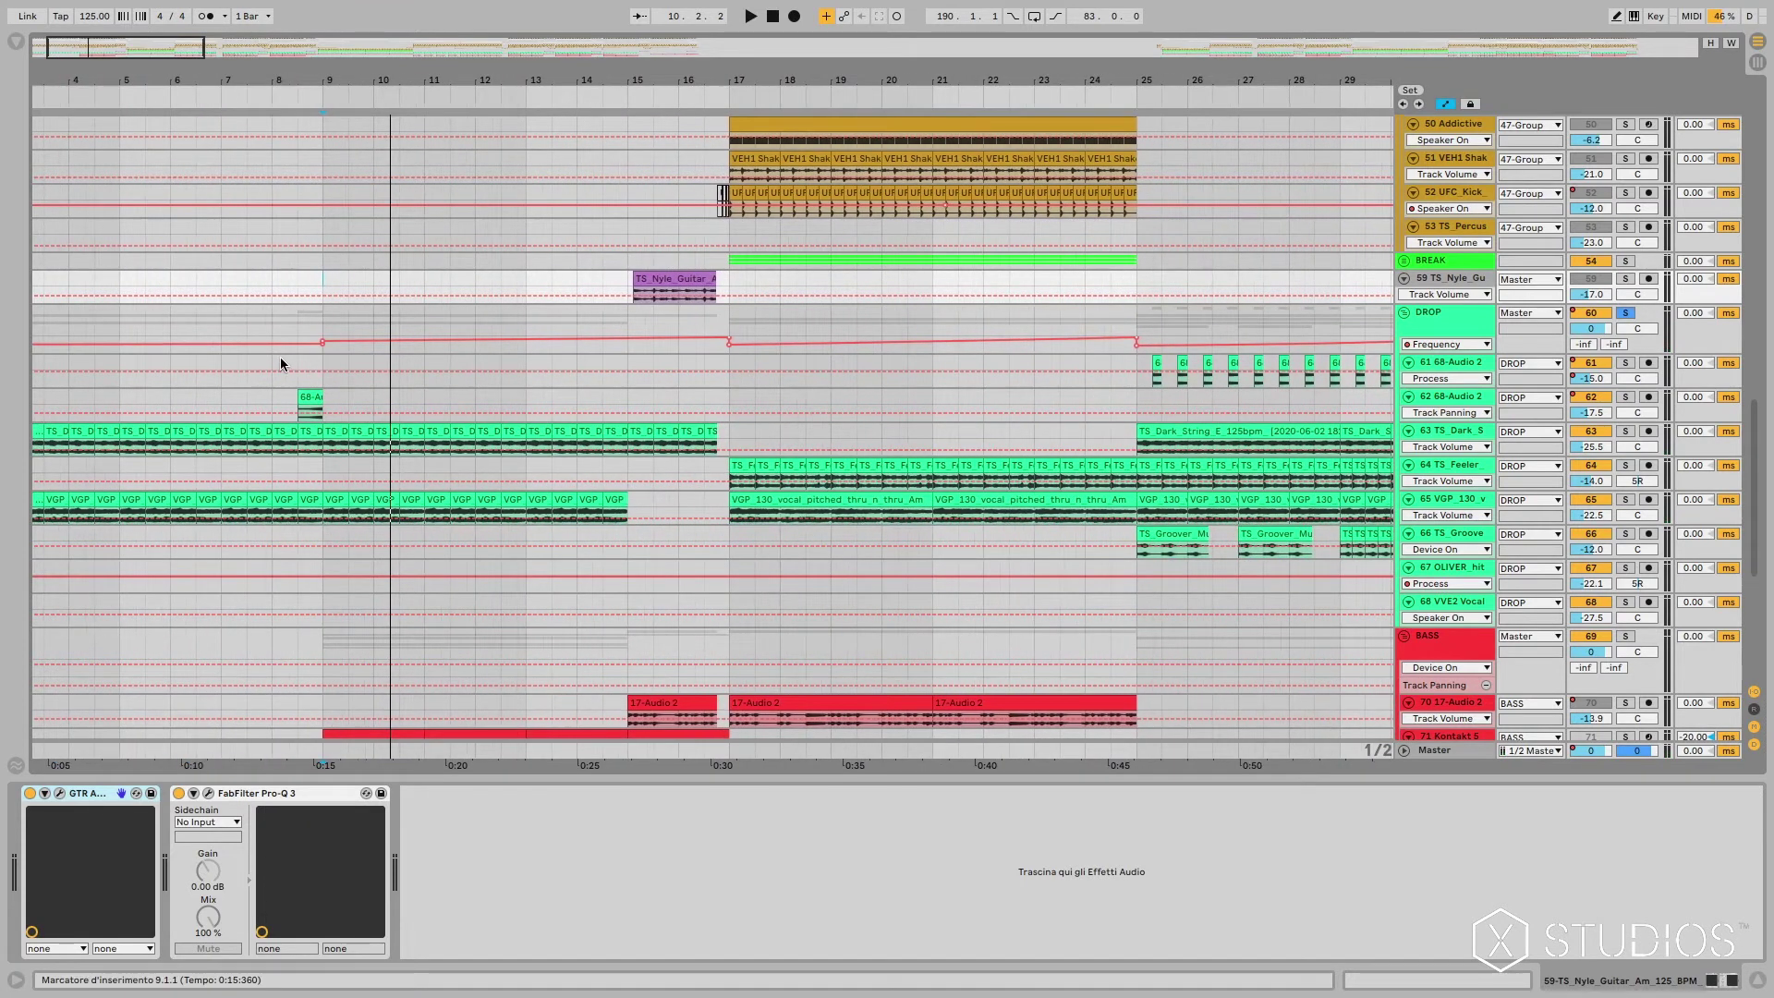
pyautogui.click(299, 328)
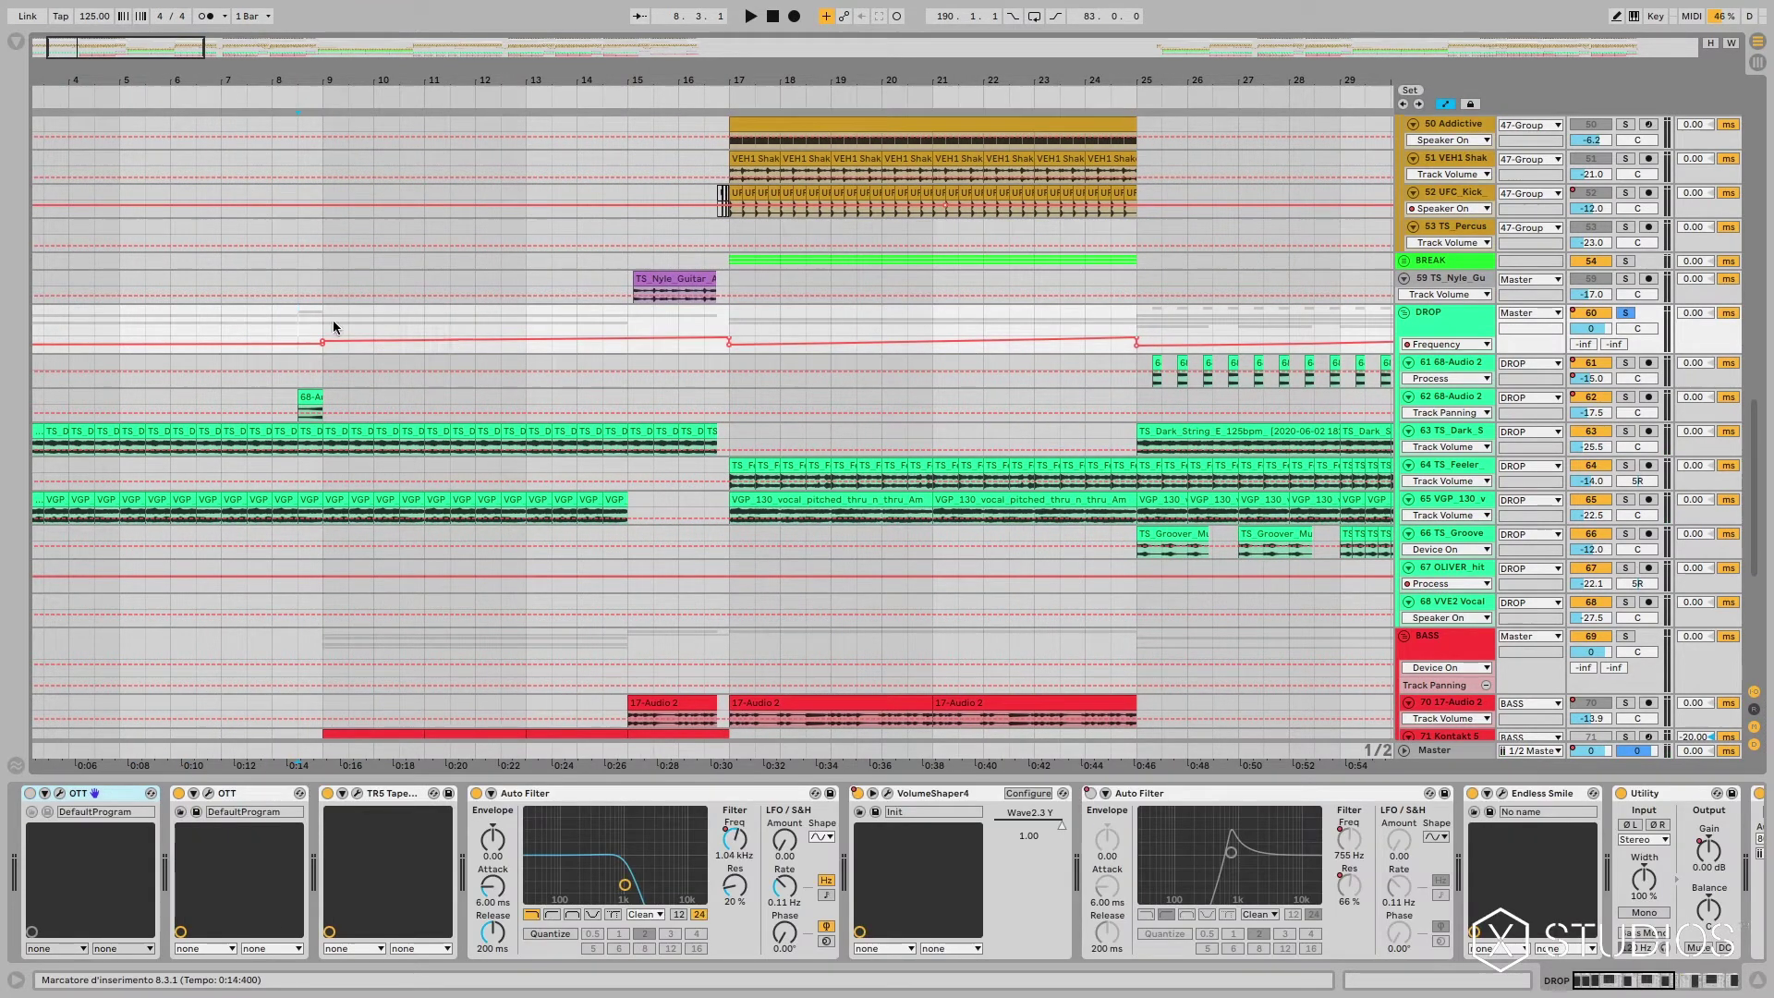
pyautogui.click(275, 309)
pyautogui.press('space')
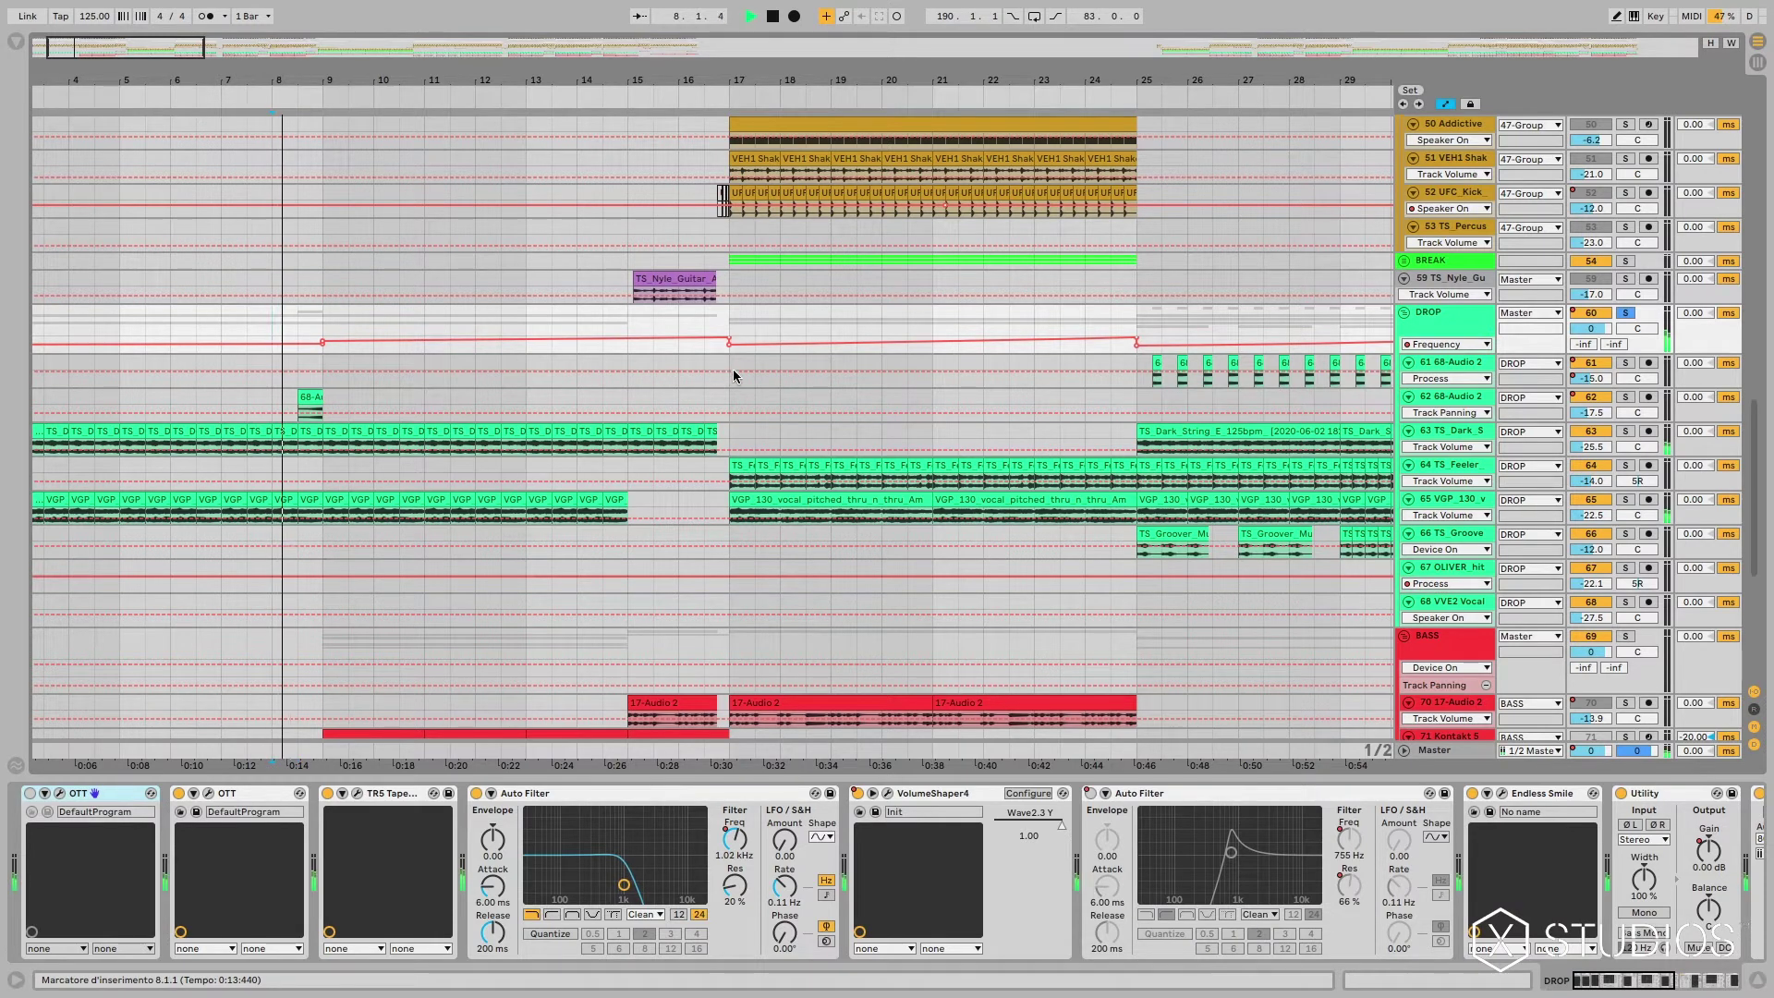
pyautogui.press('space')
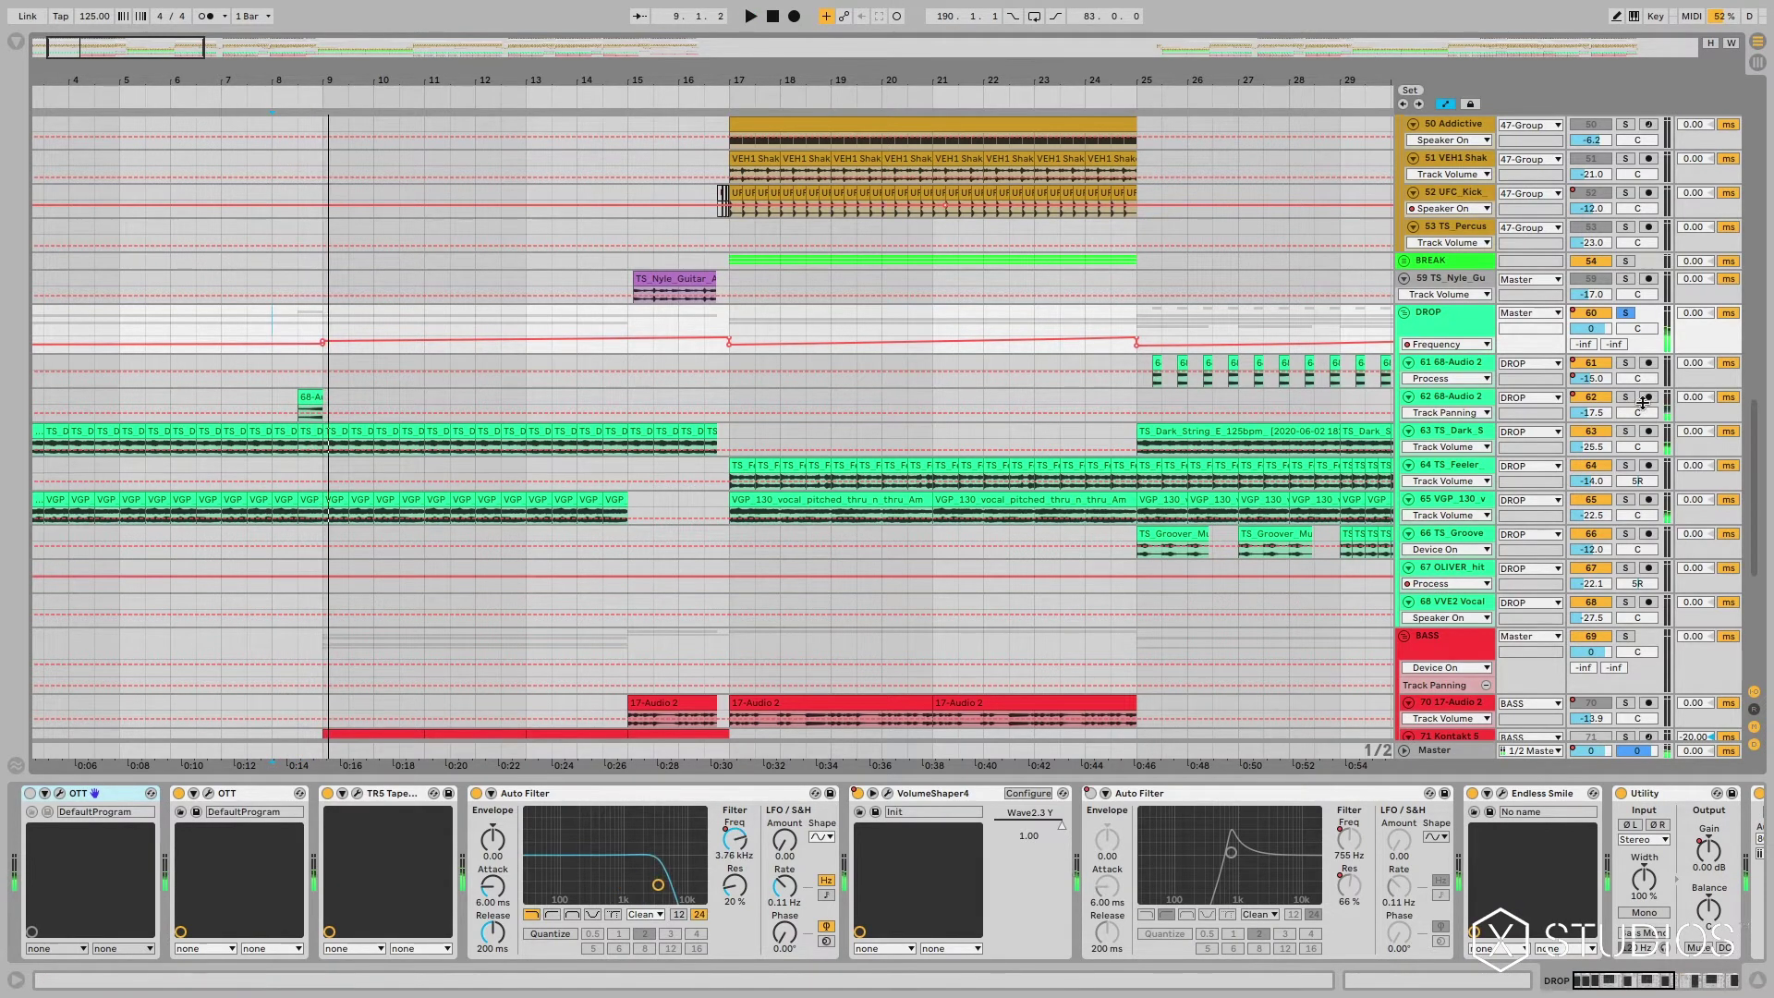
# Step: Solo the 62 68-Audio 2 track, play its clip at 8.3.1, and clear the solo
pyautogui.click(310, 400)
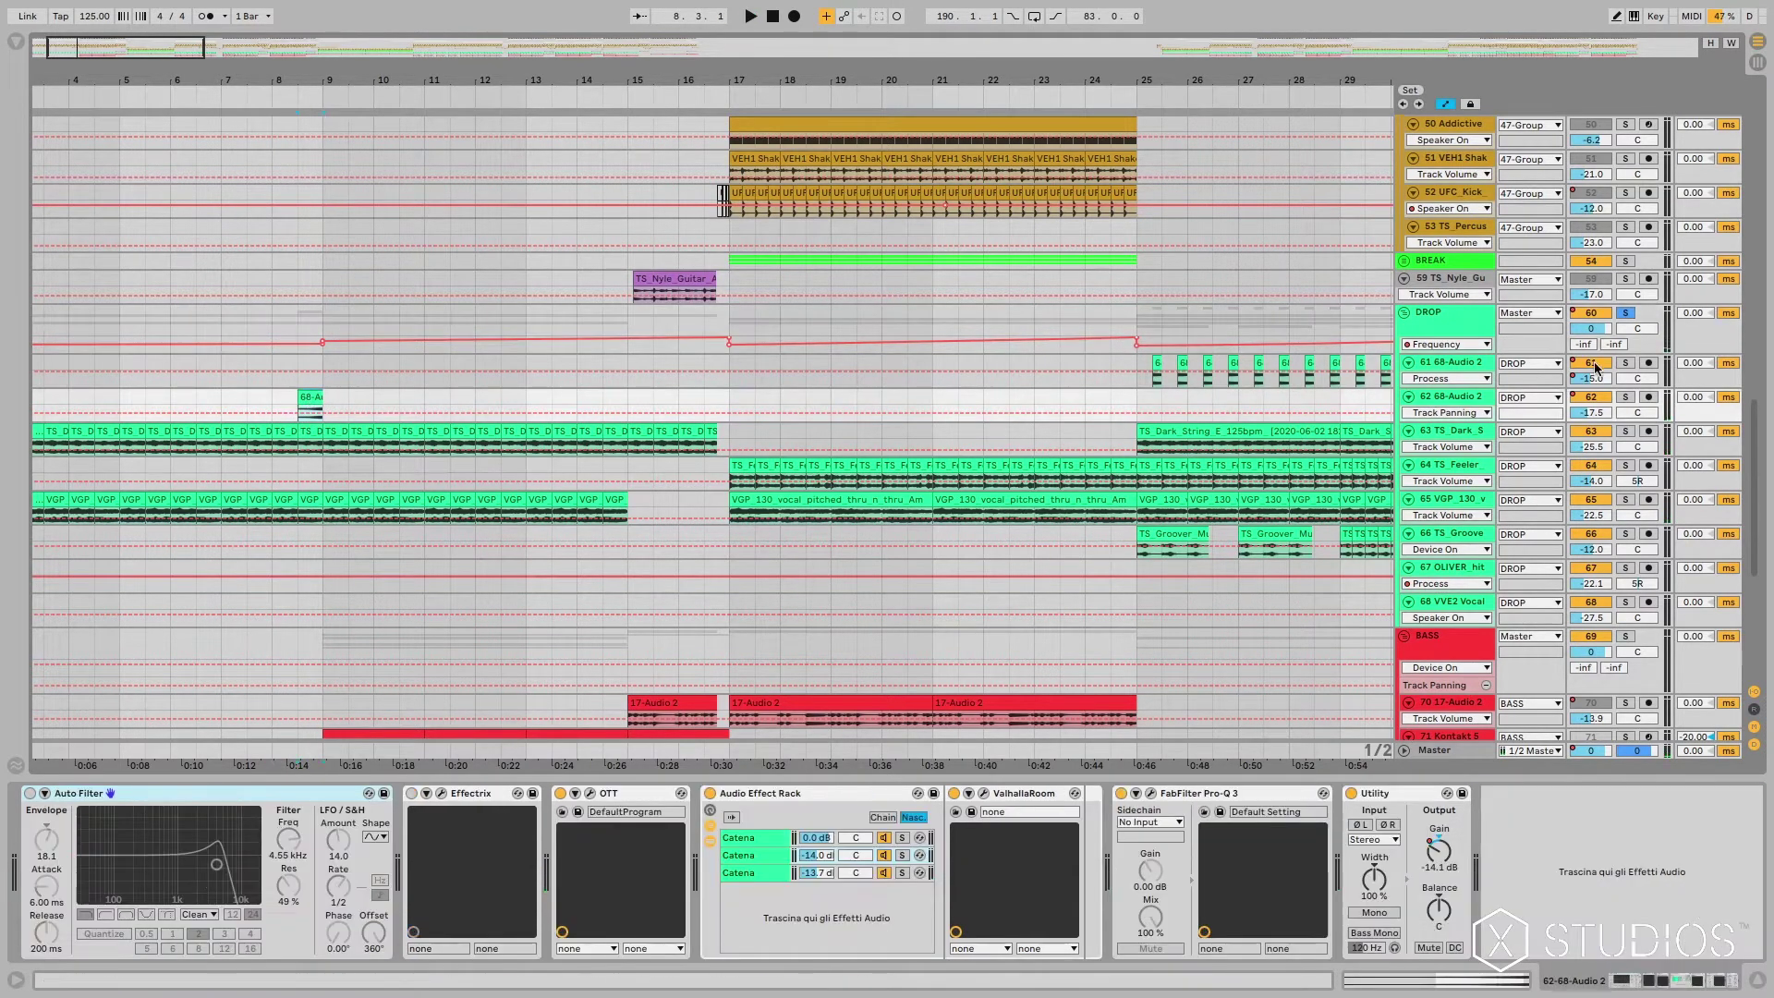
pyautogui.click(1625, 397)
pyautogui.press('space')
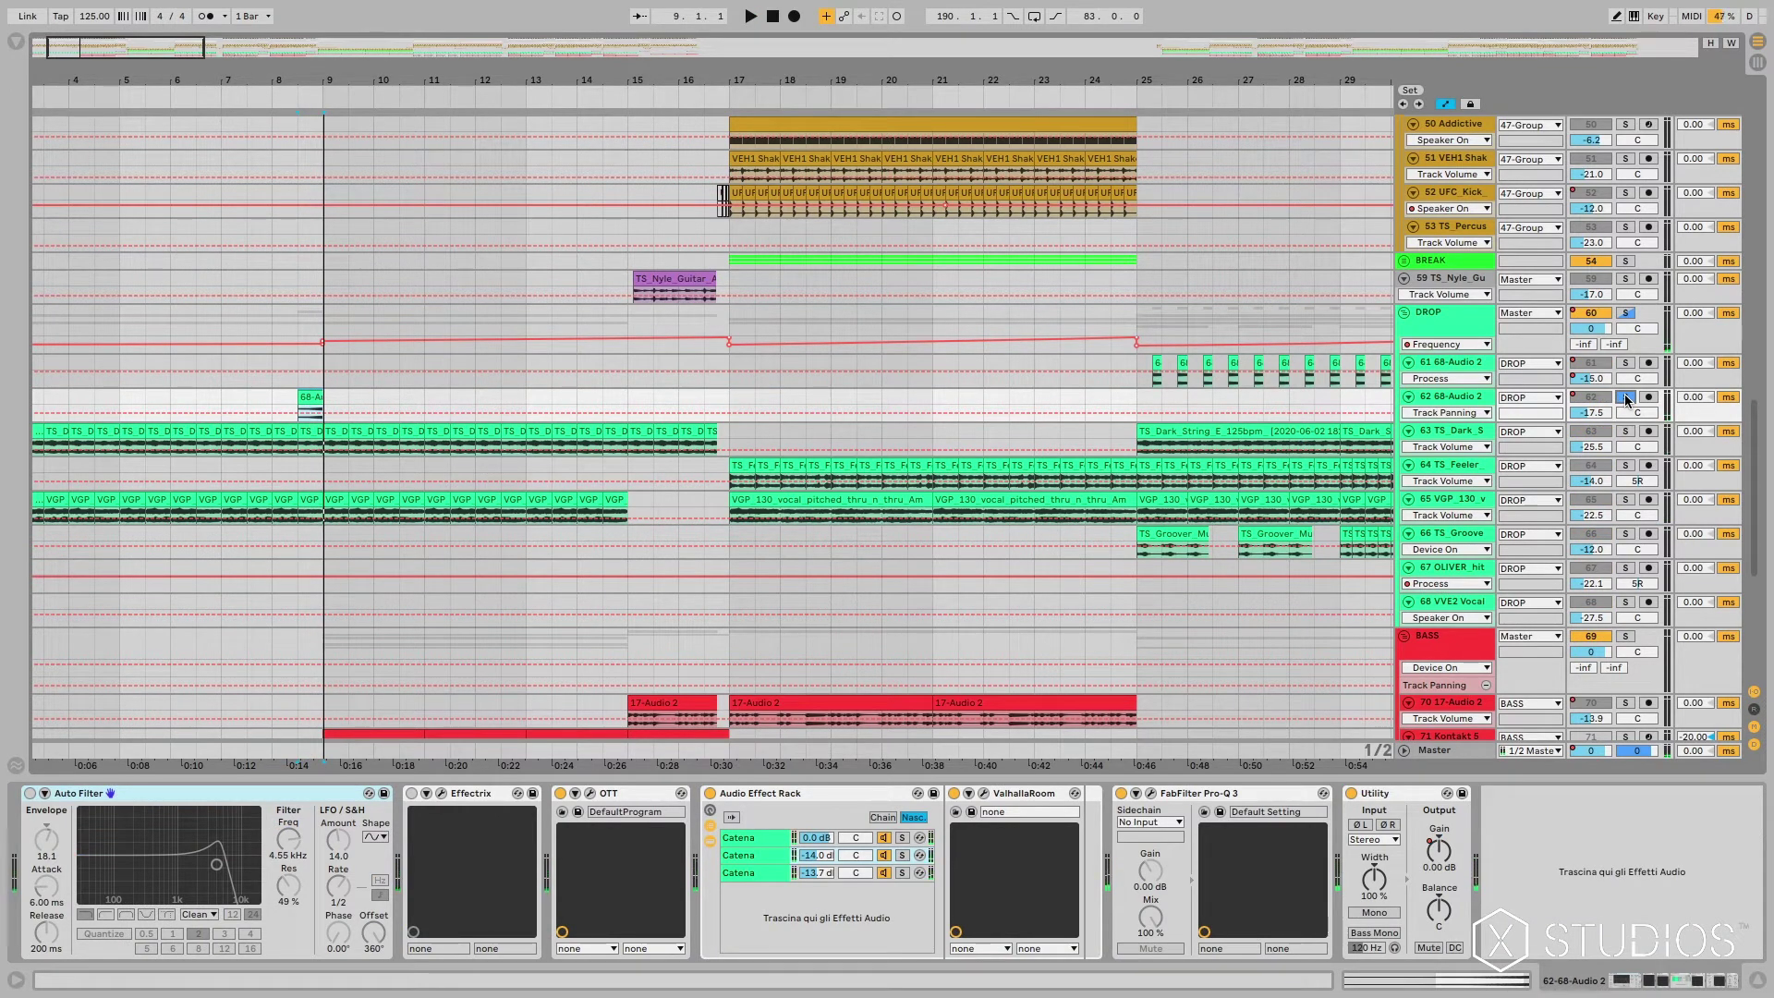
pyautogui.click(1626, 397)
pyautogui.scroll(2, 373, 148)
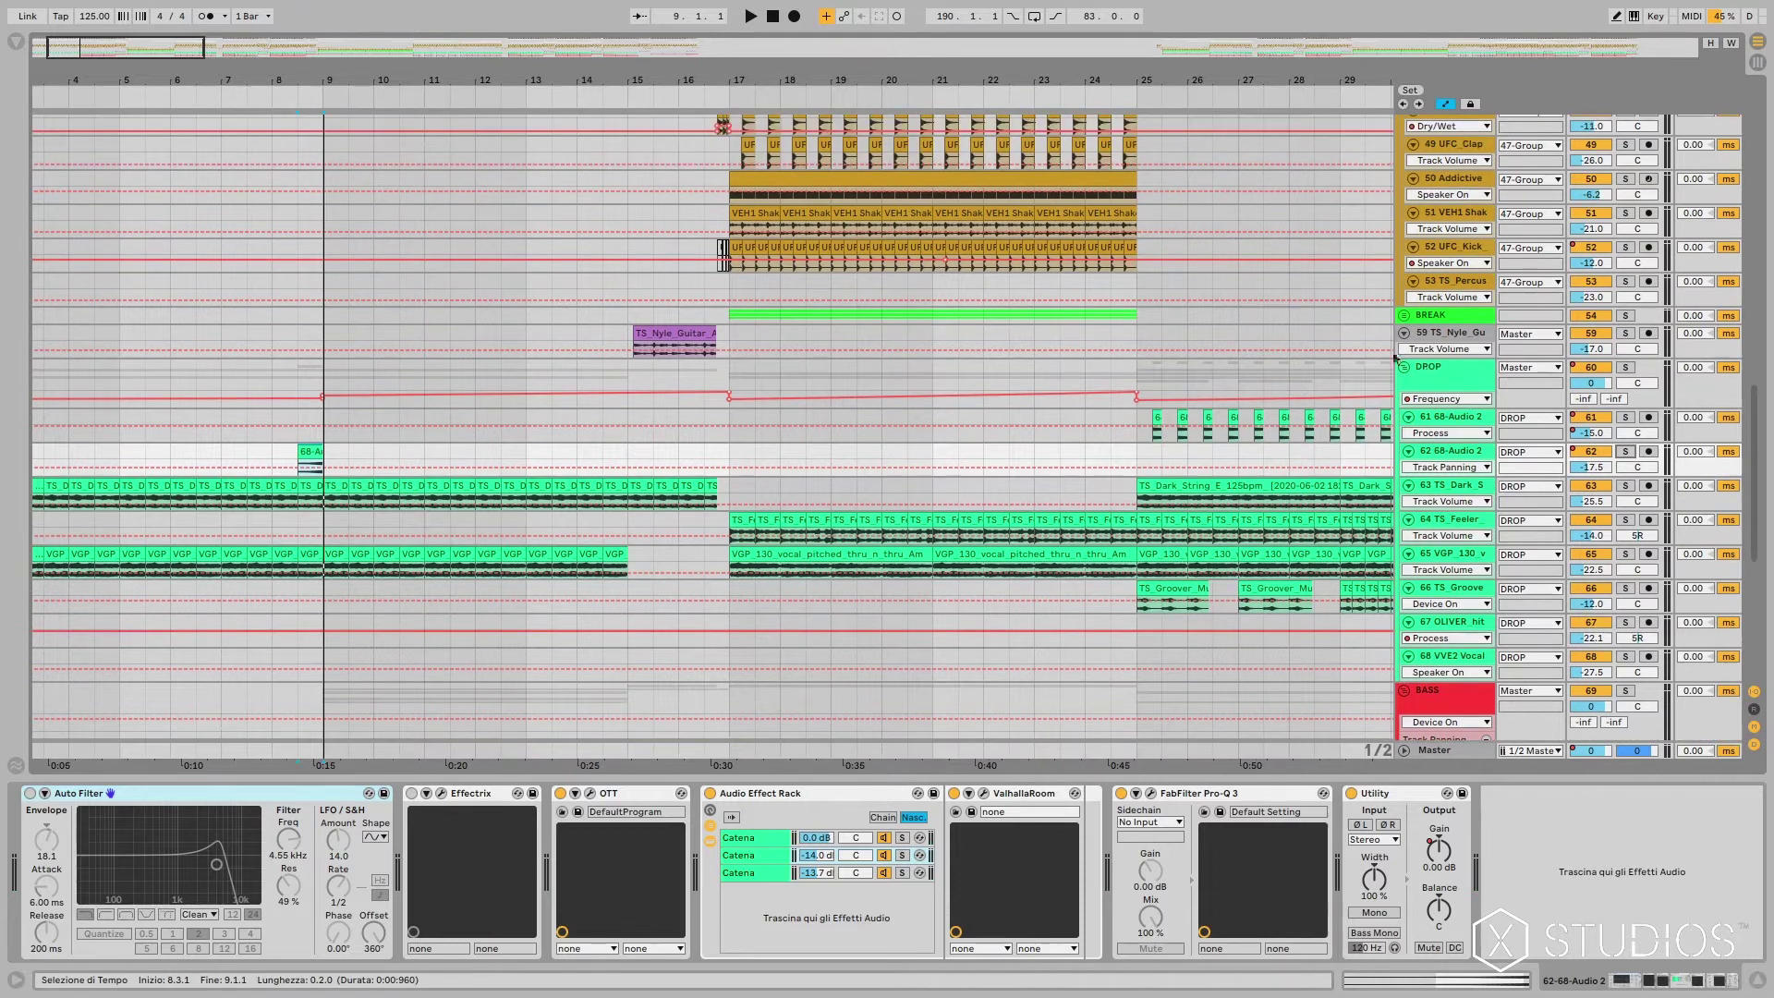
# Step: Examine how the DRUMS, BREAK and DROP tracks are laid out from bar 6 to bar 39
pyautogui.press('-')
pyautogui.press('-')
pyautogui.scroll(2, 170, 150)
pyautogui.moveTo(100, 52); pyautogui.dragTo(100, 59)
pyautogui.scroll(4, 1490, 479)
pyautogui.scroll(-3, 1489, 478)
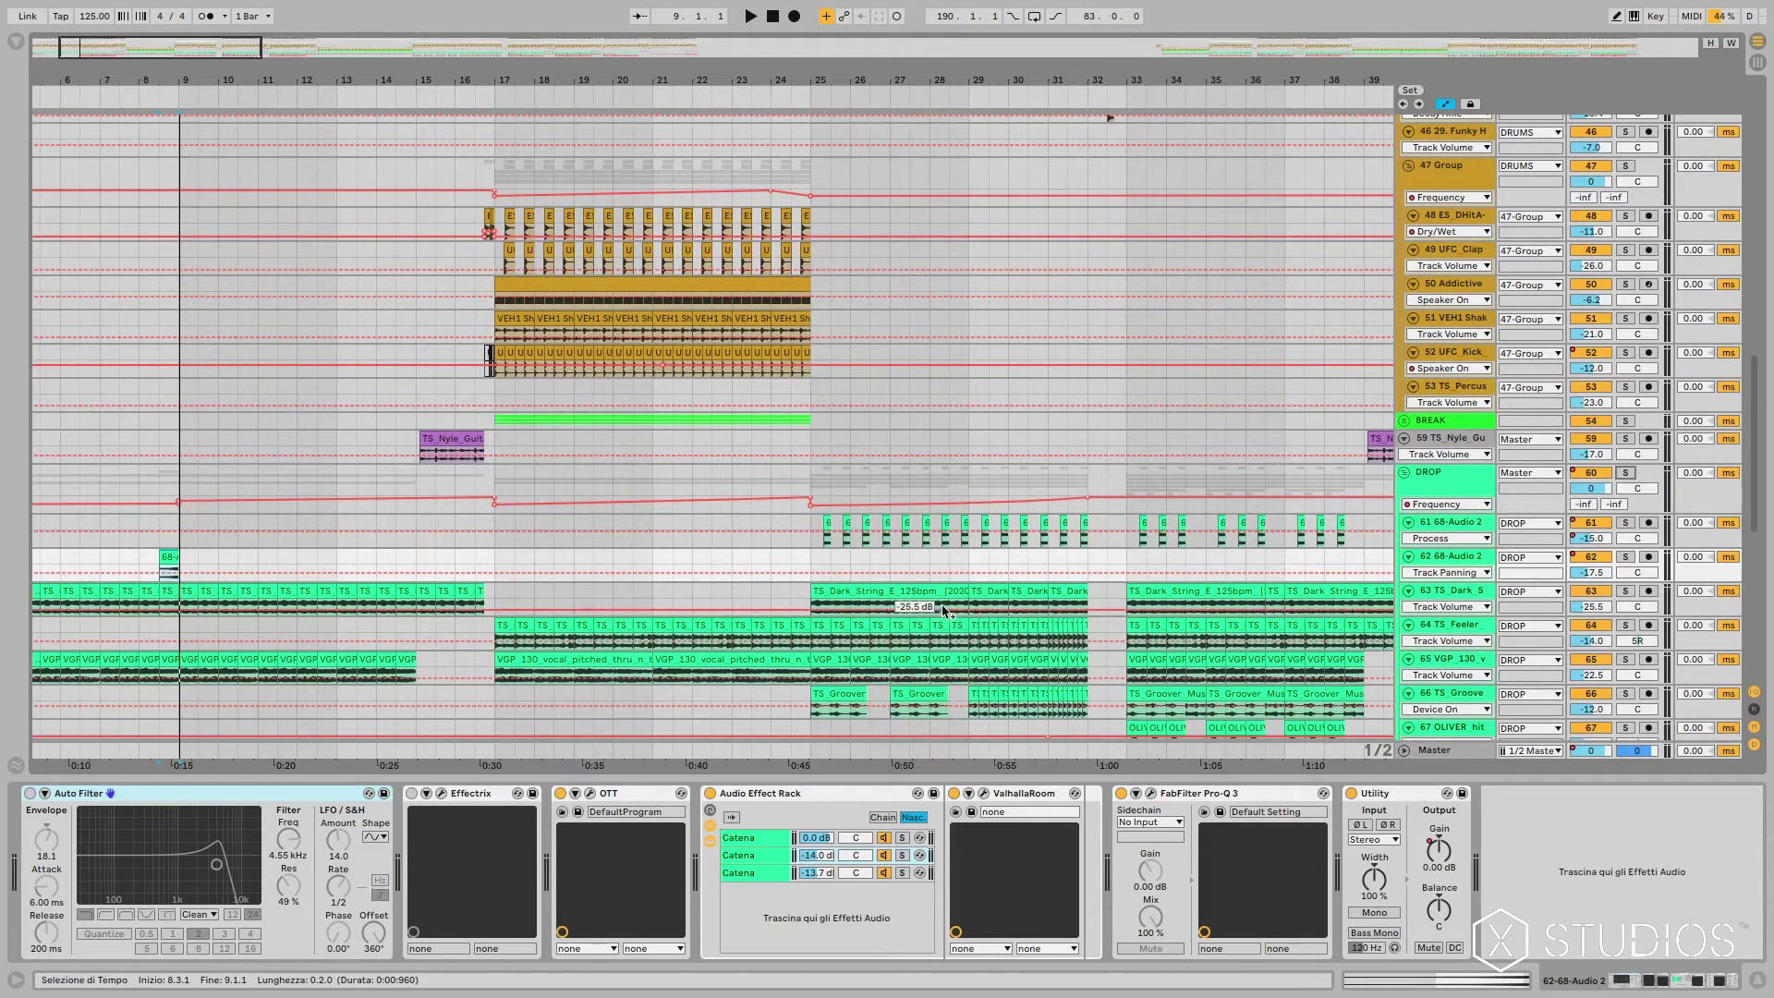
pyautogui.scroll(-1, 995, 615)
pyautogui.scroll(-2, 995, 615)
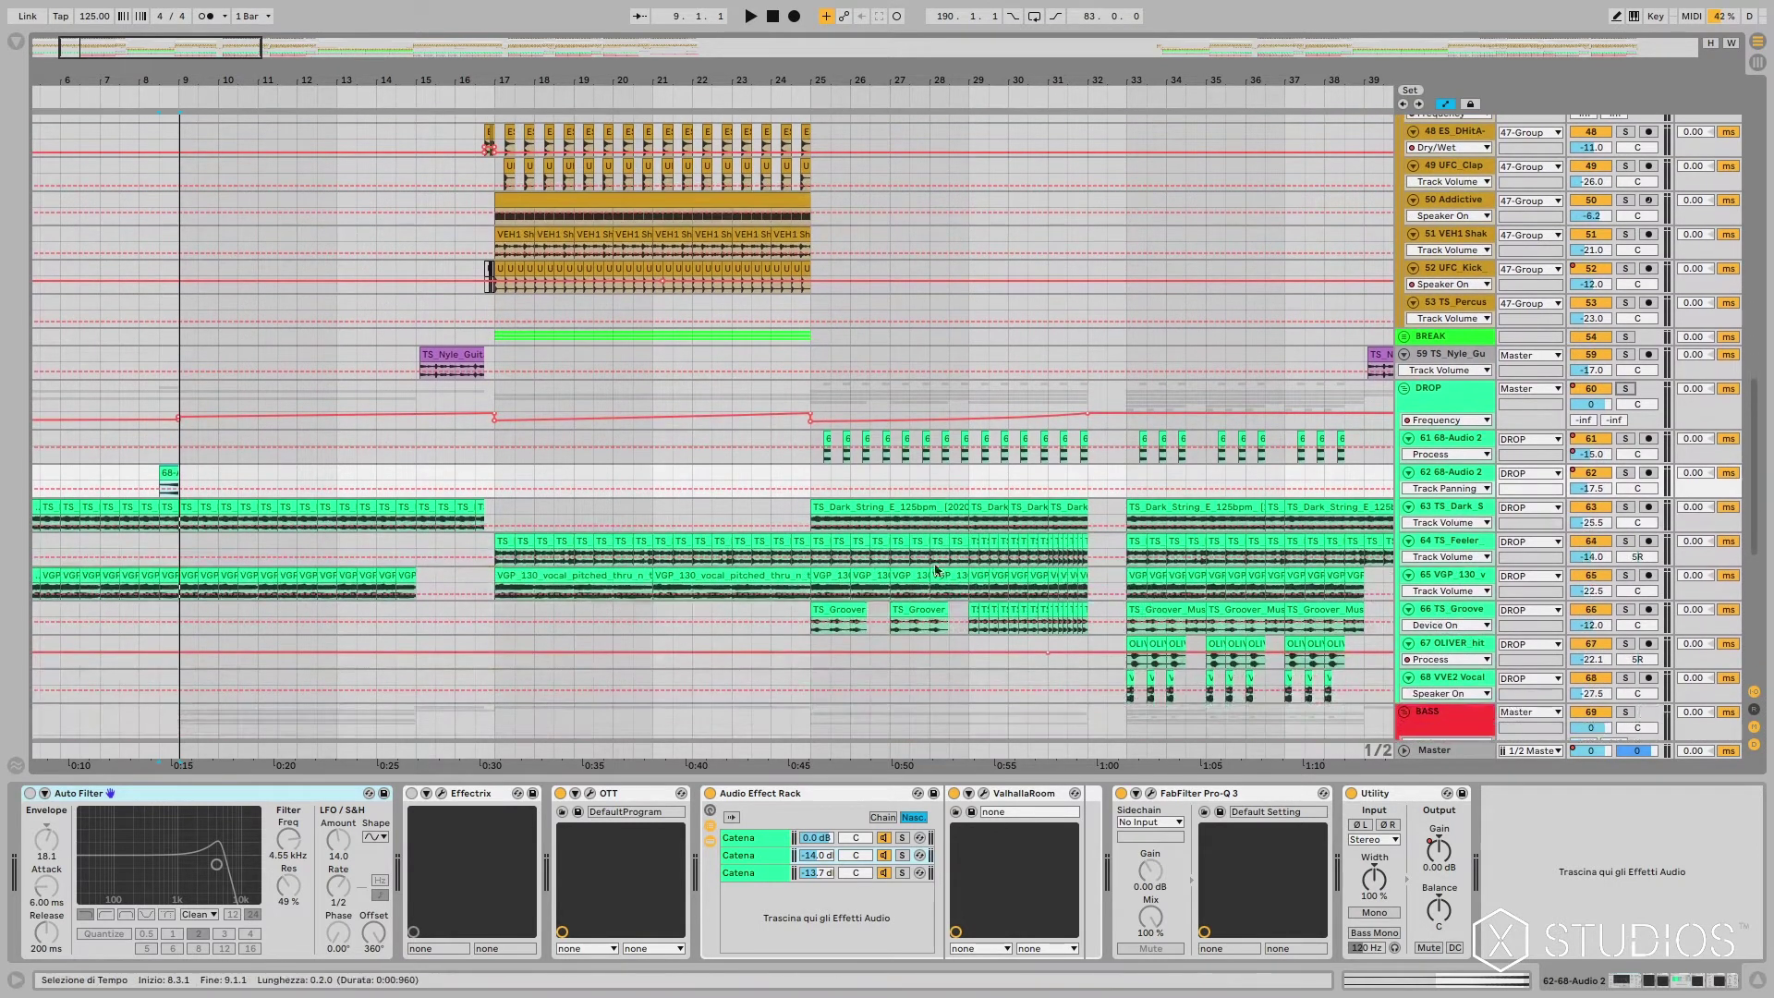
# Step: Play the full mix from 8.3.1 through the bar 9 transition
pyautogui.moveTo(84, 52); pyautogui.dragTo(86, 68)
pyautogui.press('space')
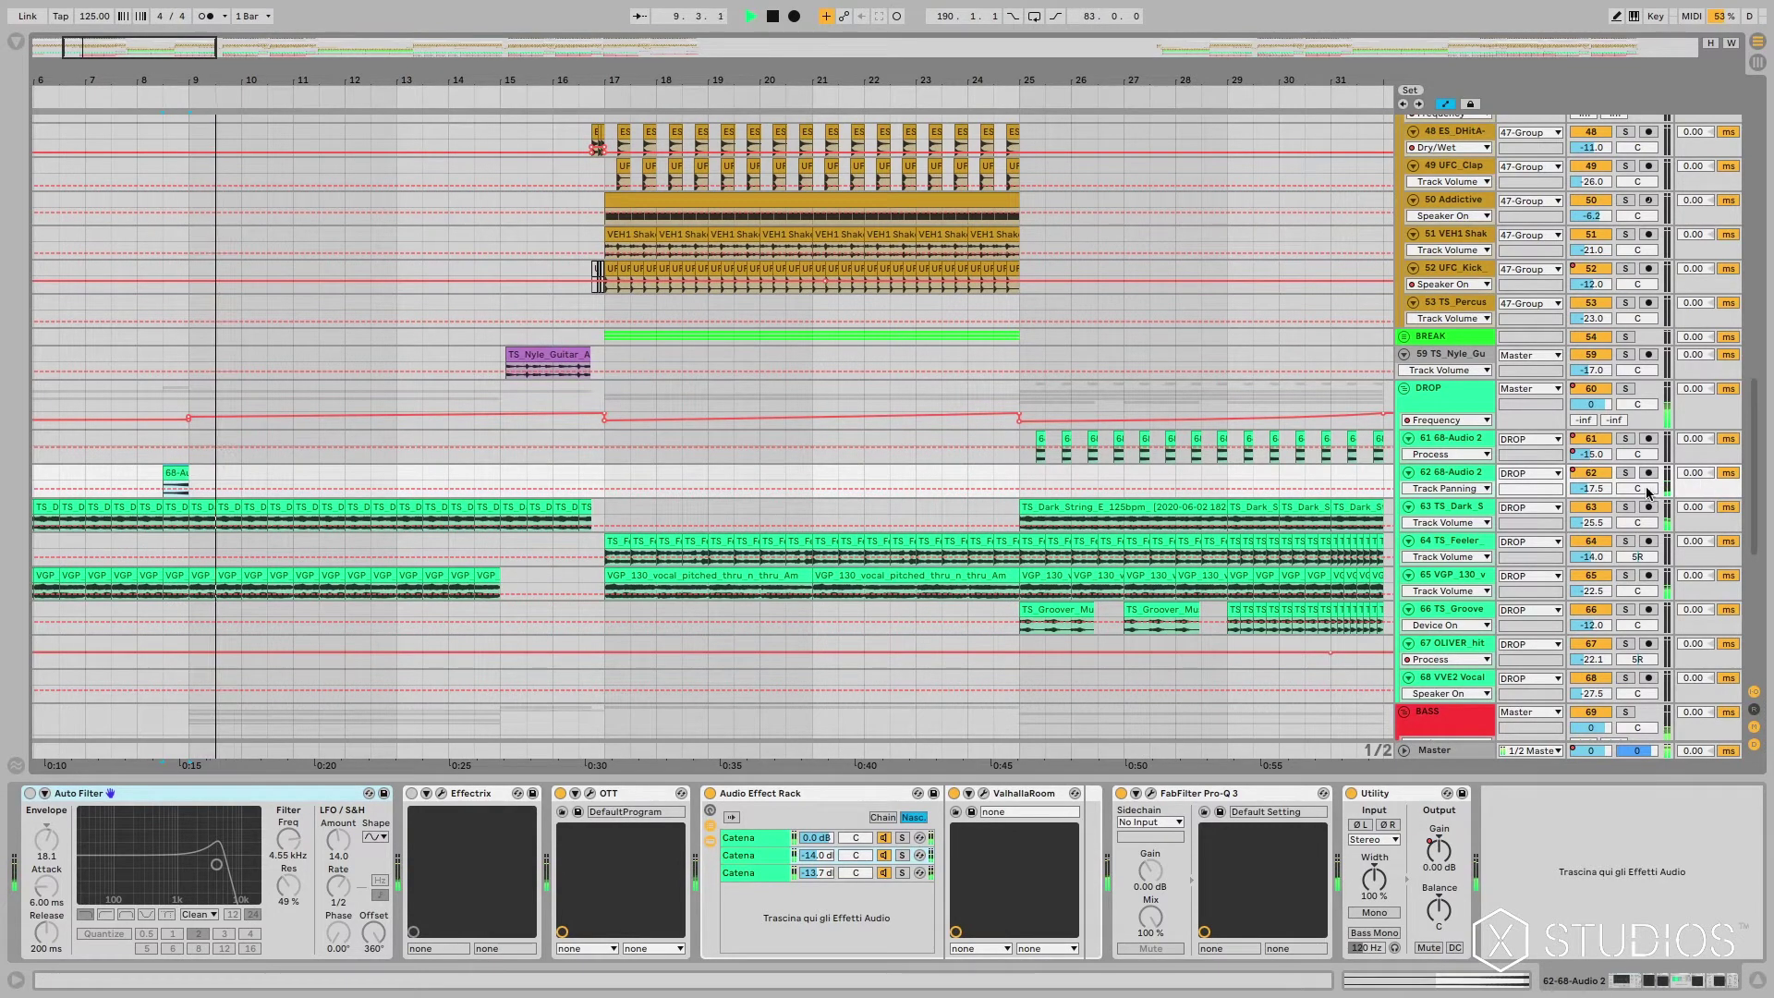
pyautogui.scroll(2, 277, 268)
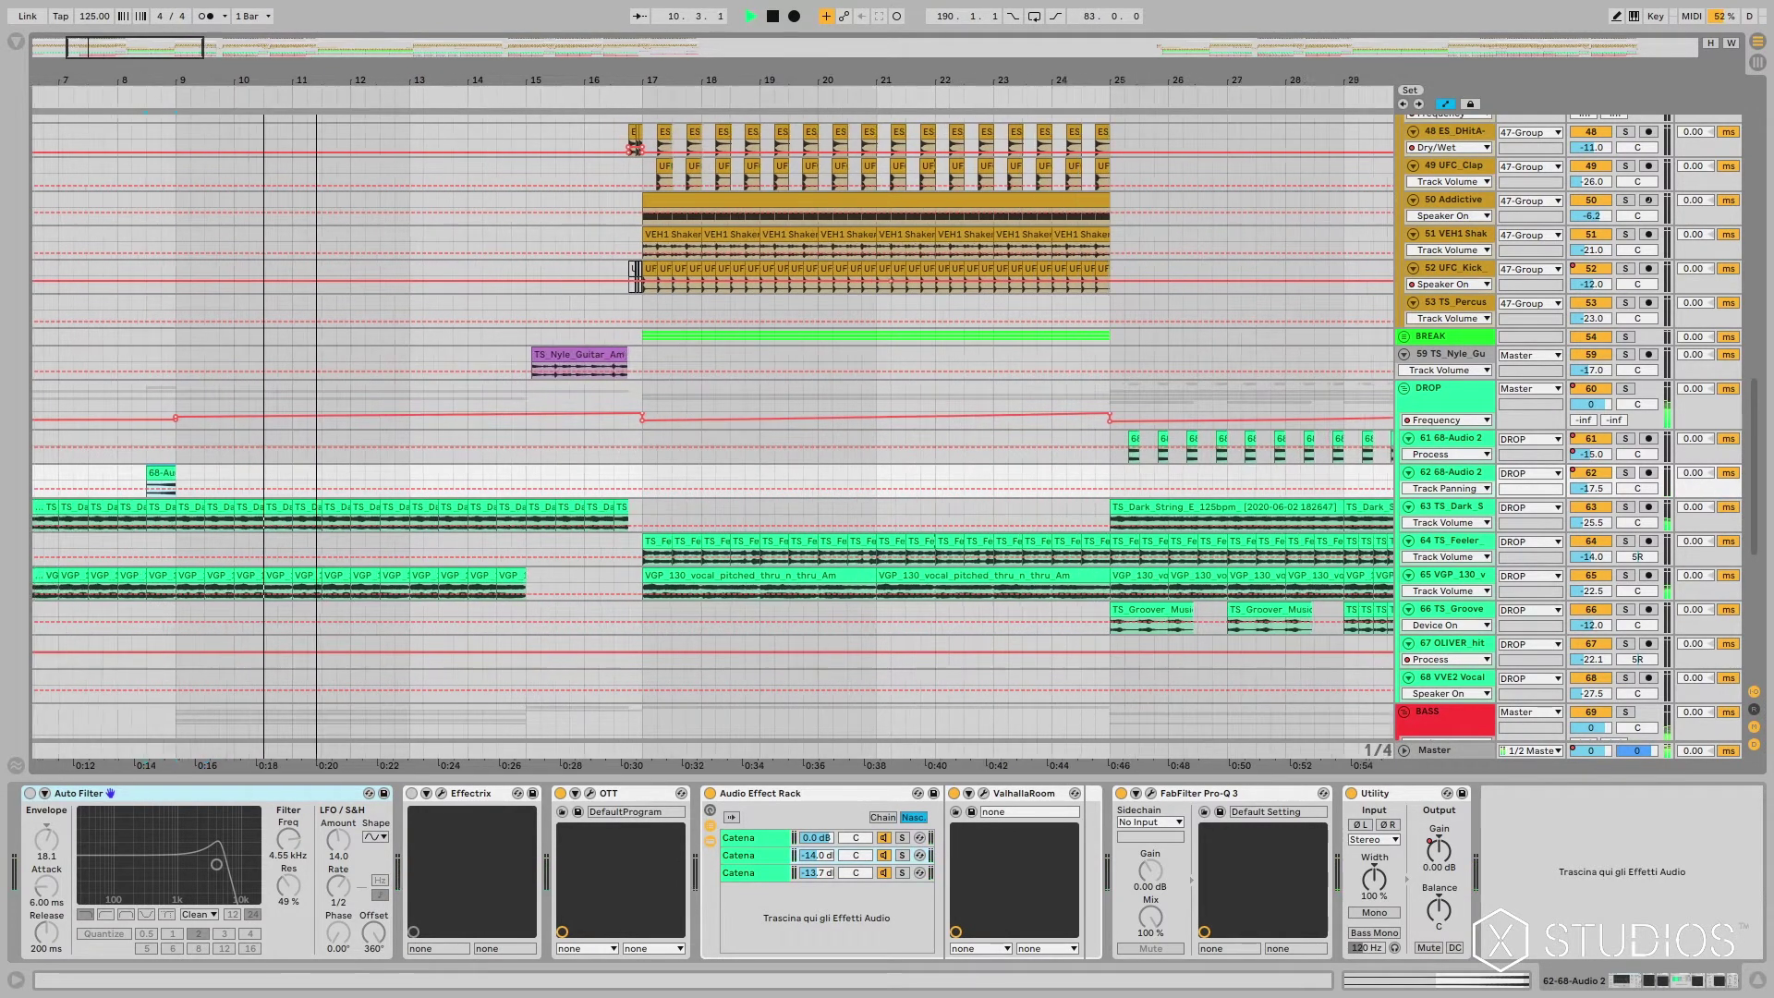
pyautogui.press('space')
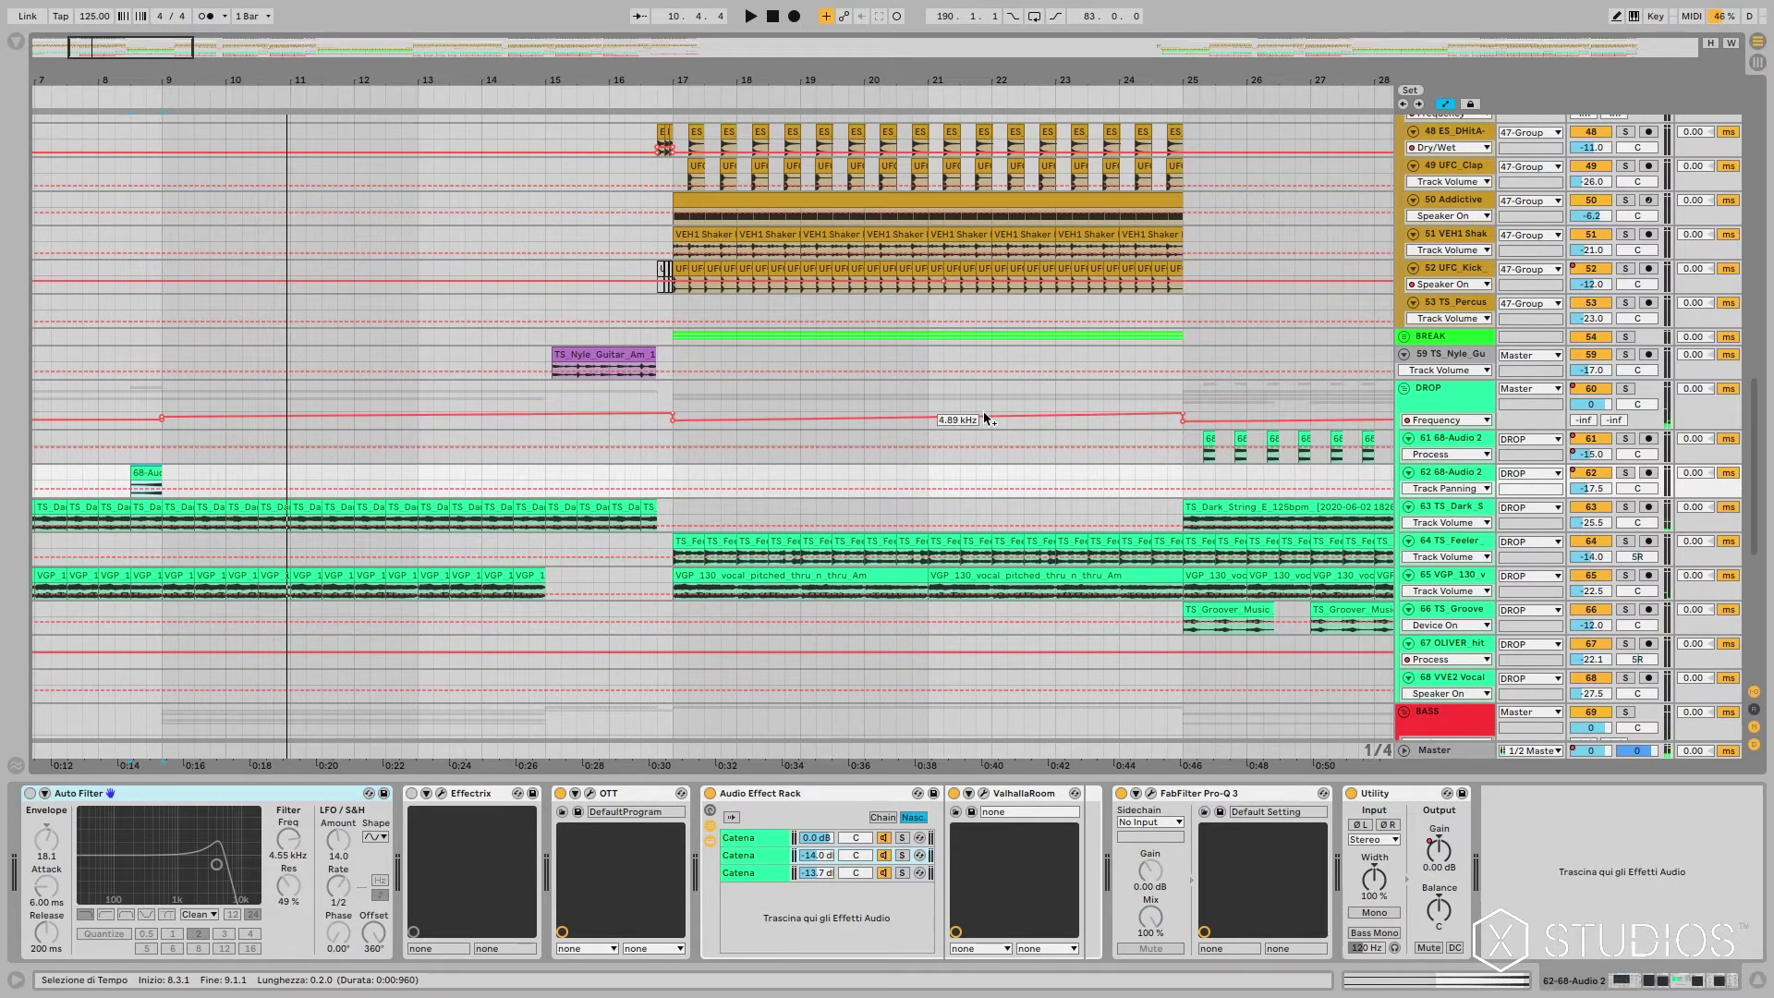
# Step: Solo the DROP group and select it at 9.1.1 to examine its device chain and Frequency automation
pyautogui.click(1627, 388)
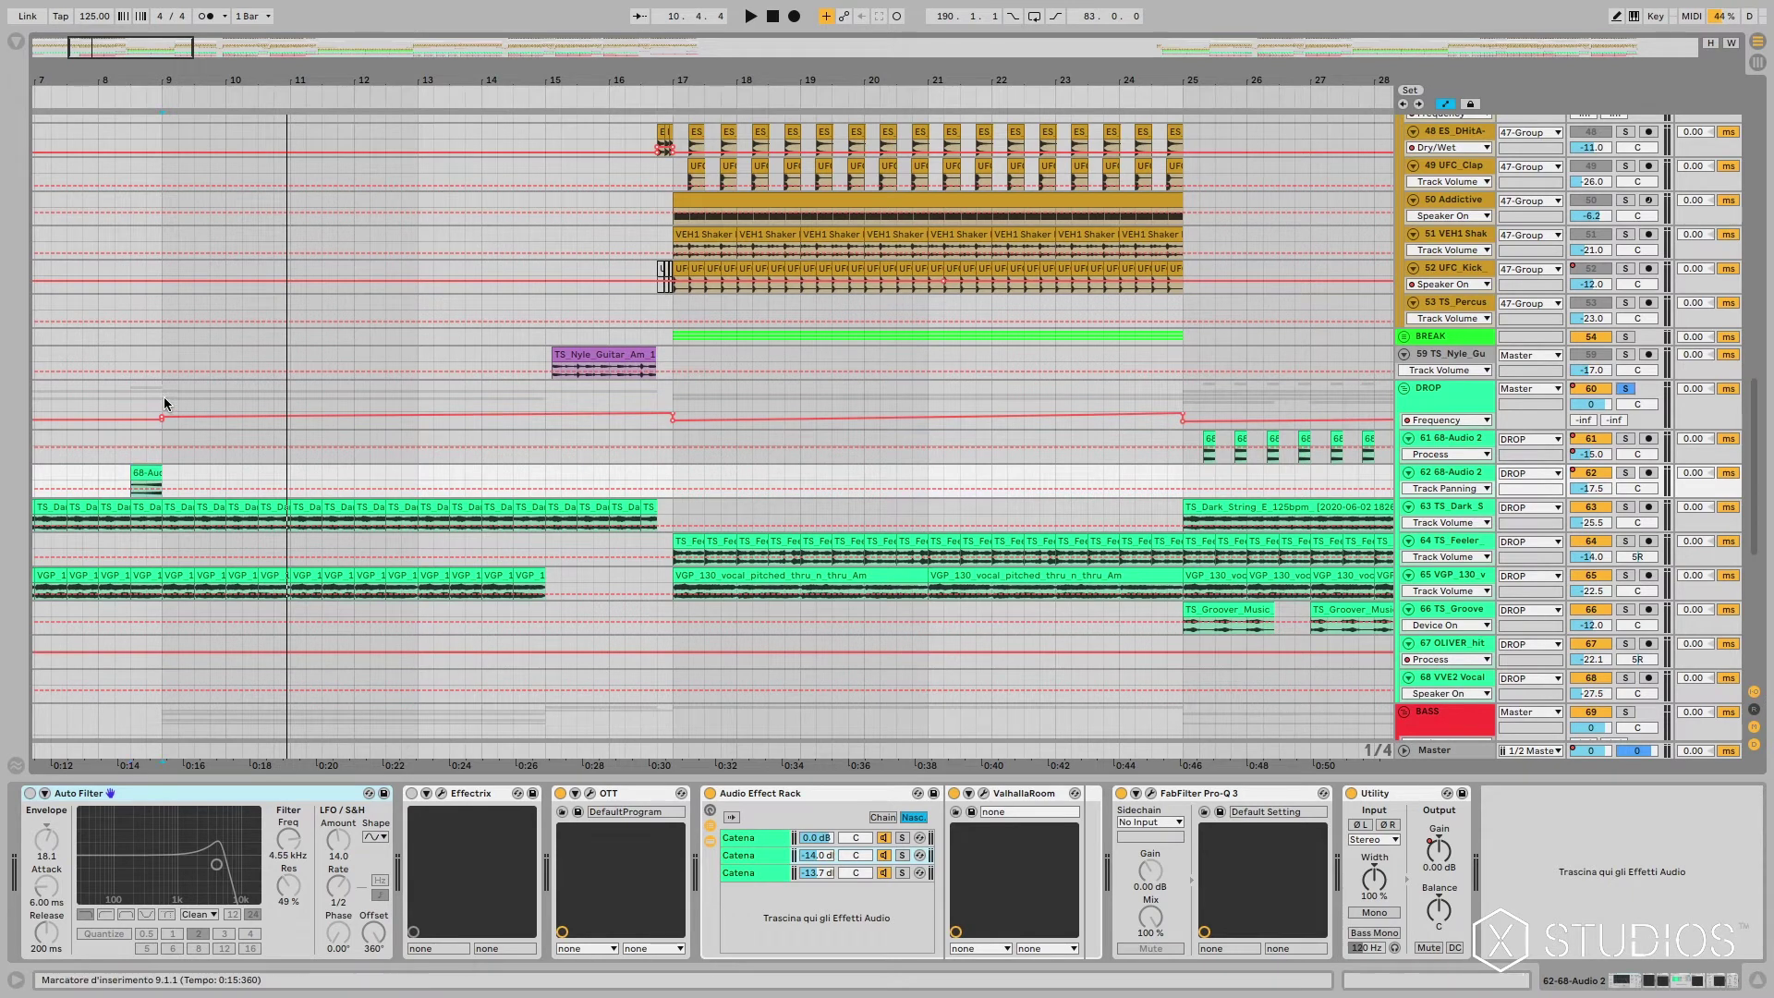
pyautogui.click(164, 396)
pyautogui.moveTo(91, 55); pyautogui.dragTo(88, 46)
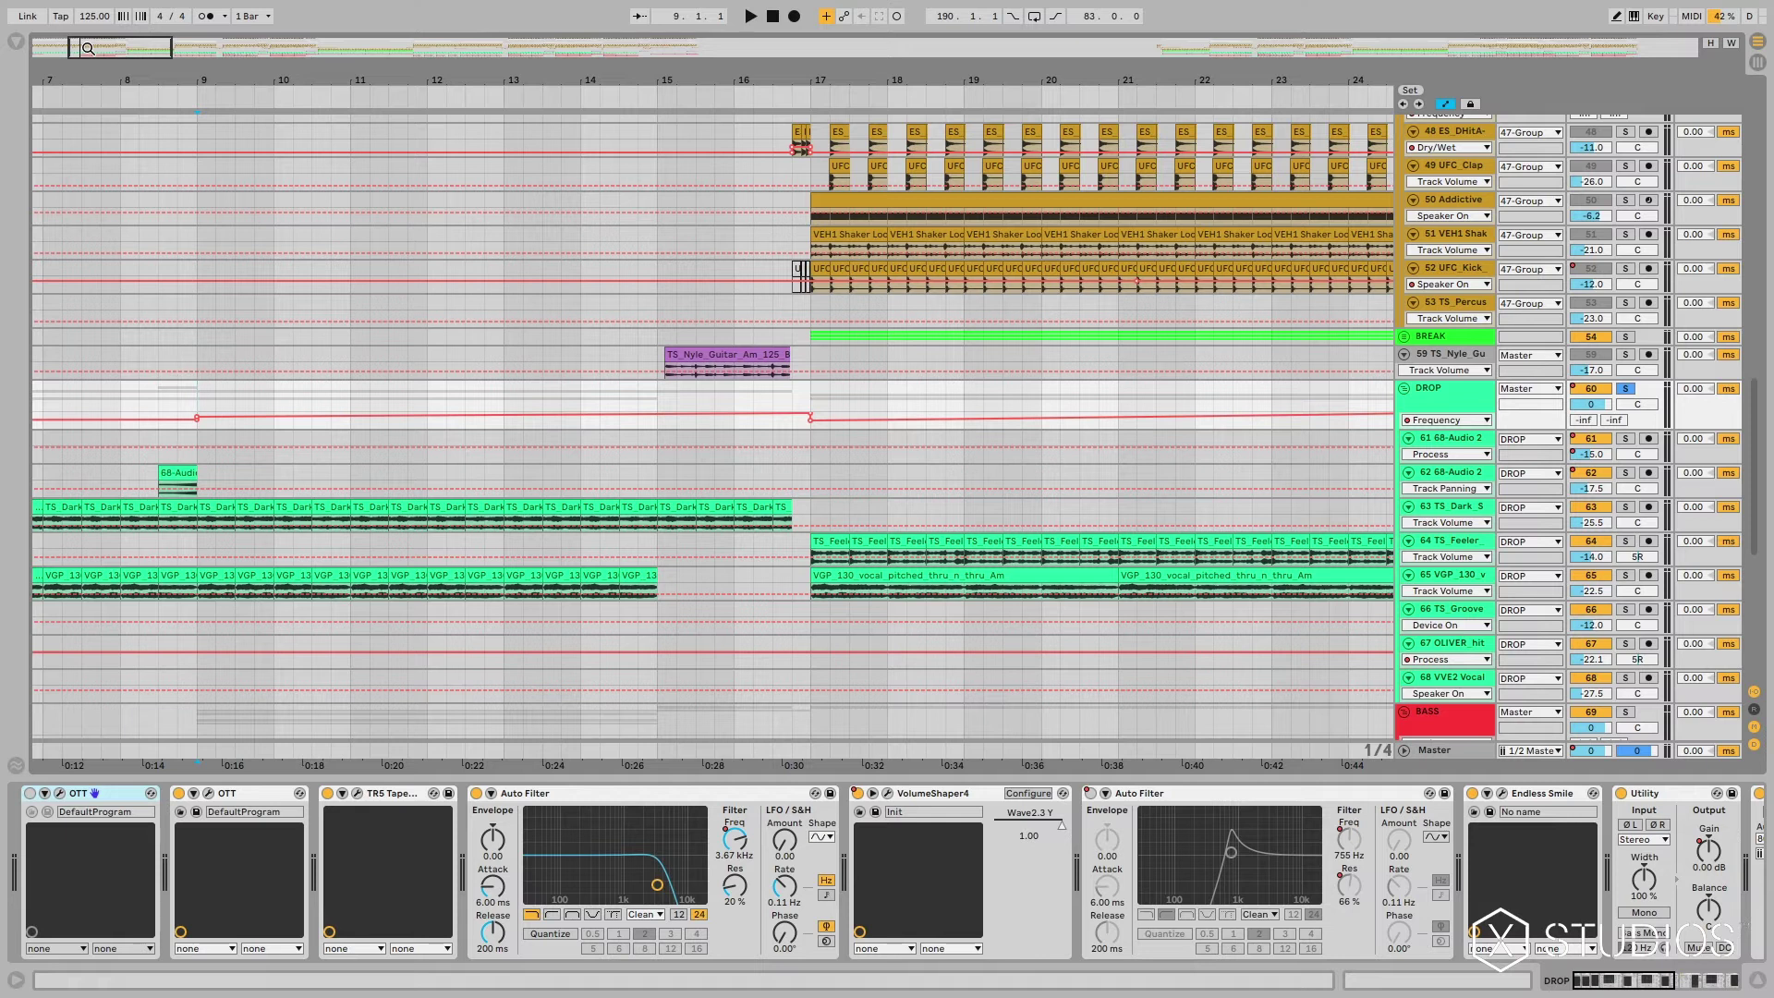
pyautogui.moveTo(88, 48); pyautogui.dragTo(89, 54)
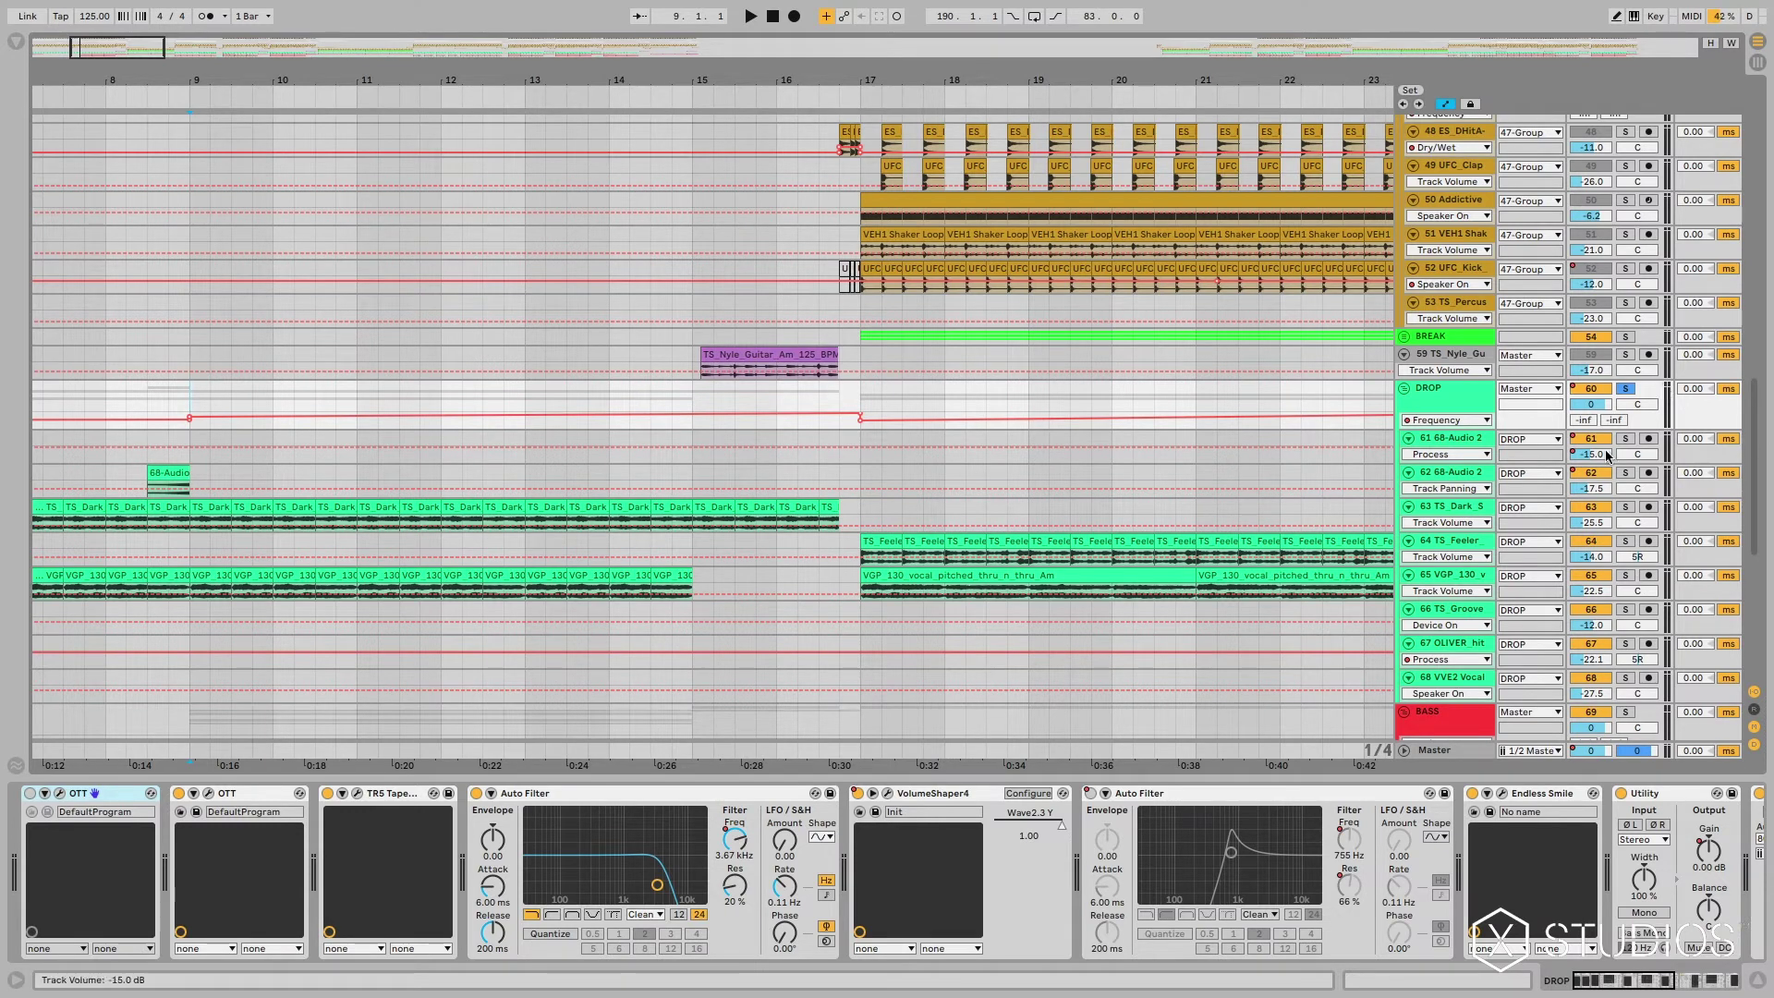
pyautogui.moveTo(114, 74)
pyautogui.mouseDown()
pyautogui.moveTo(115, 42)
pyautogui.moveTo(60, 65)
pyautogui.mouseUp()
# Step: Play the 59 TS_Nyle_Guitar clip in the full mix from 39.1.1
pyautogui.click(643, 358)
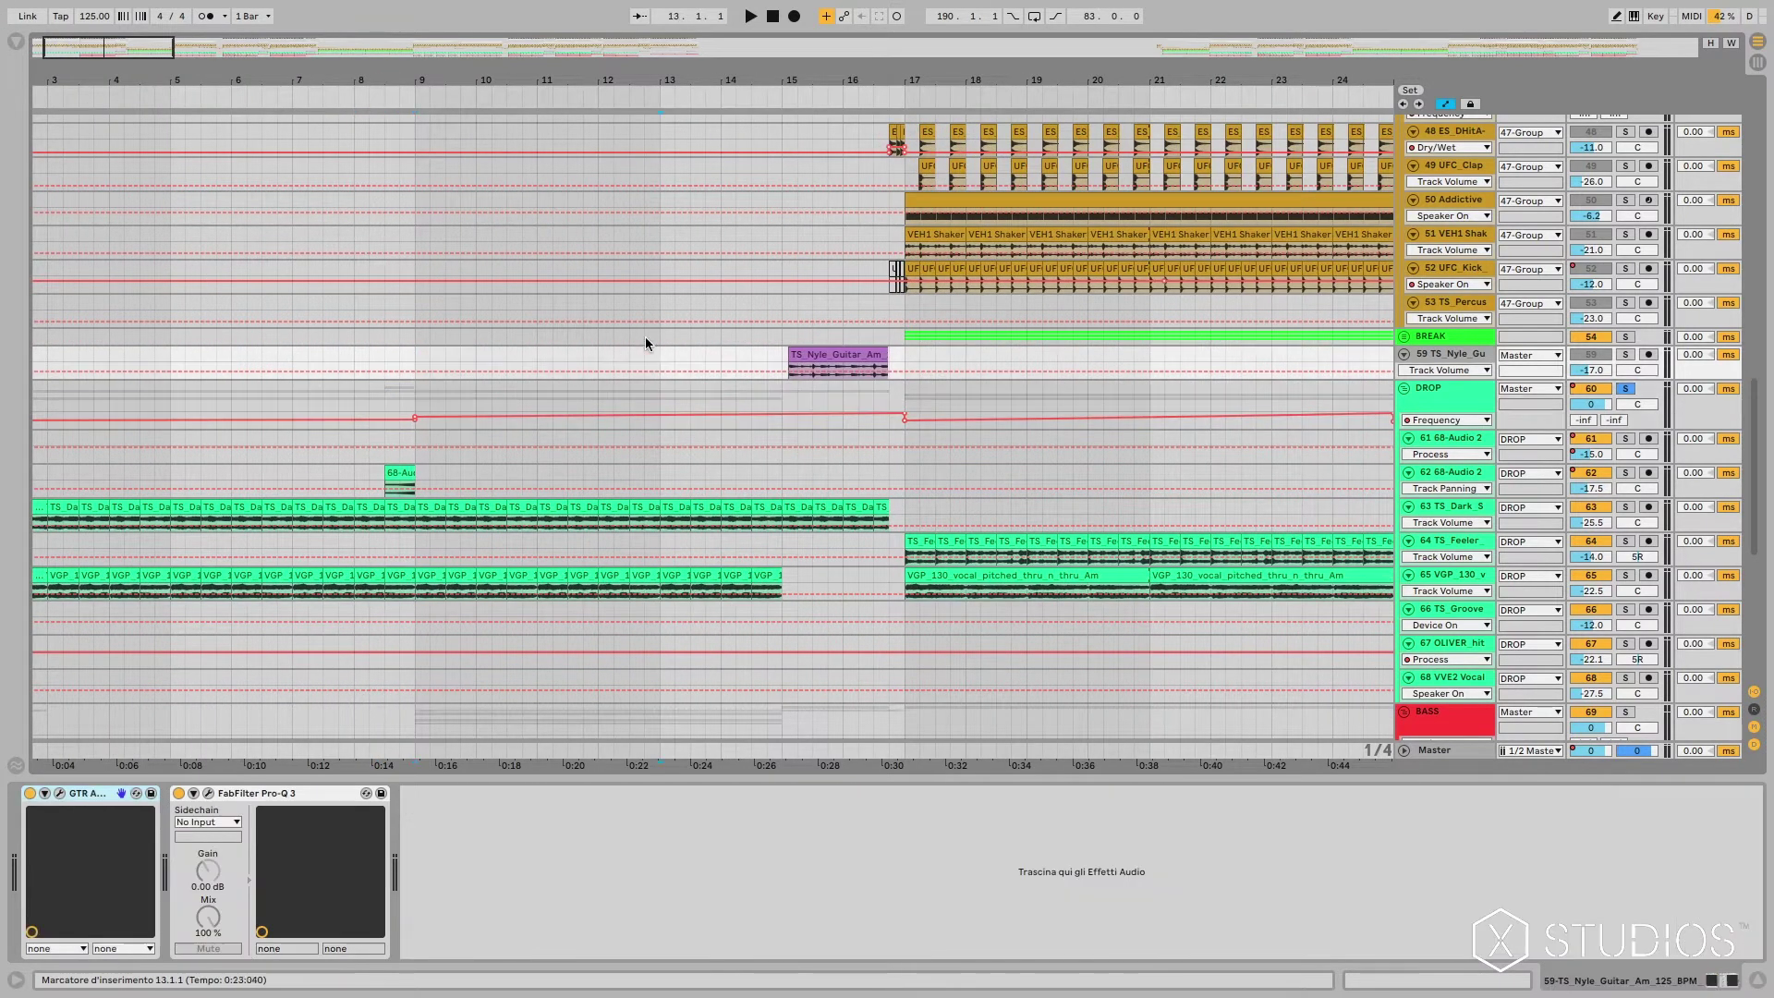
pyautogui.moveTo(156, 92); pyautogui.dragTo(156, 60)
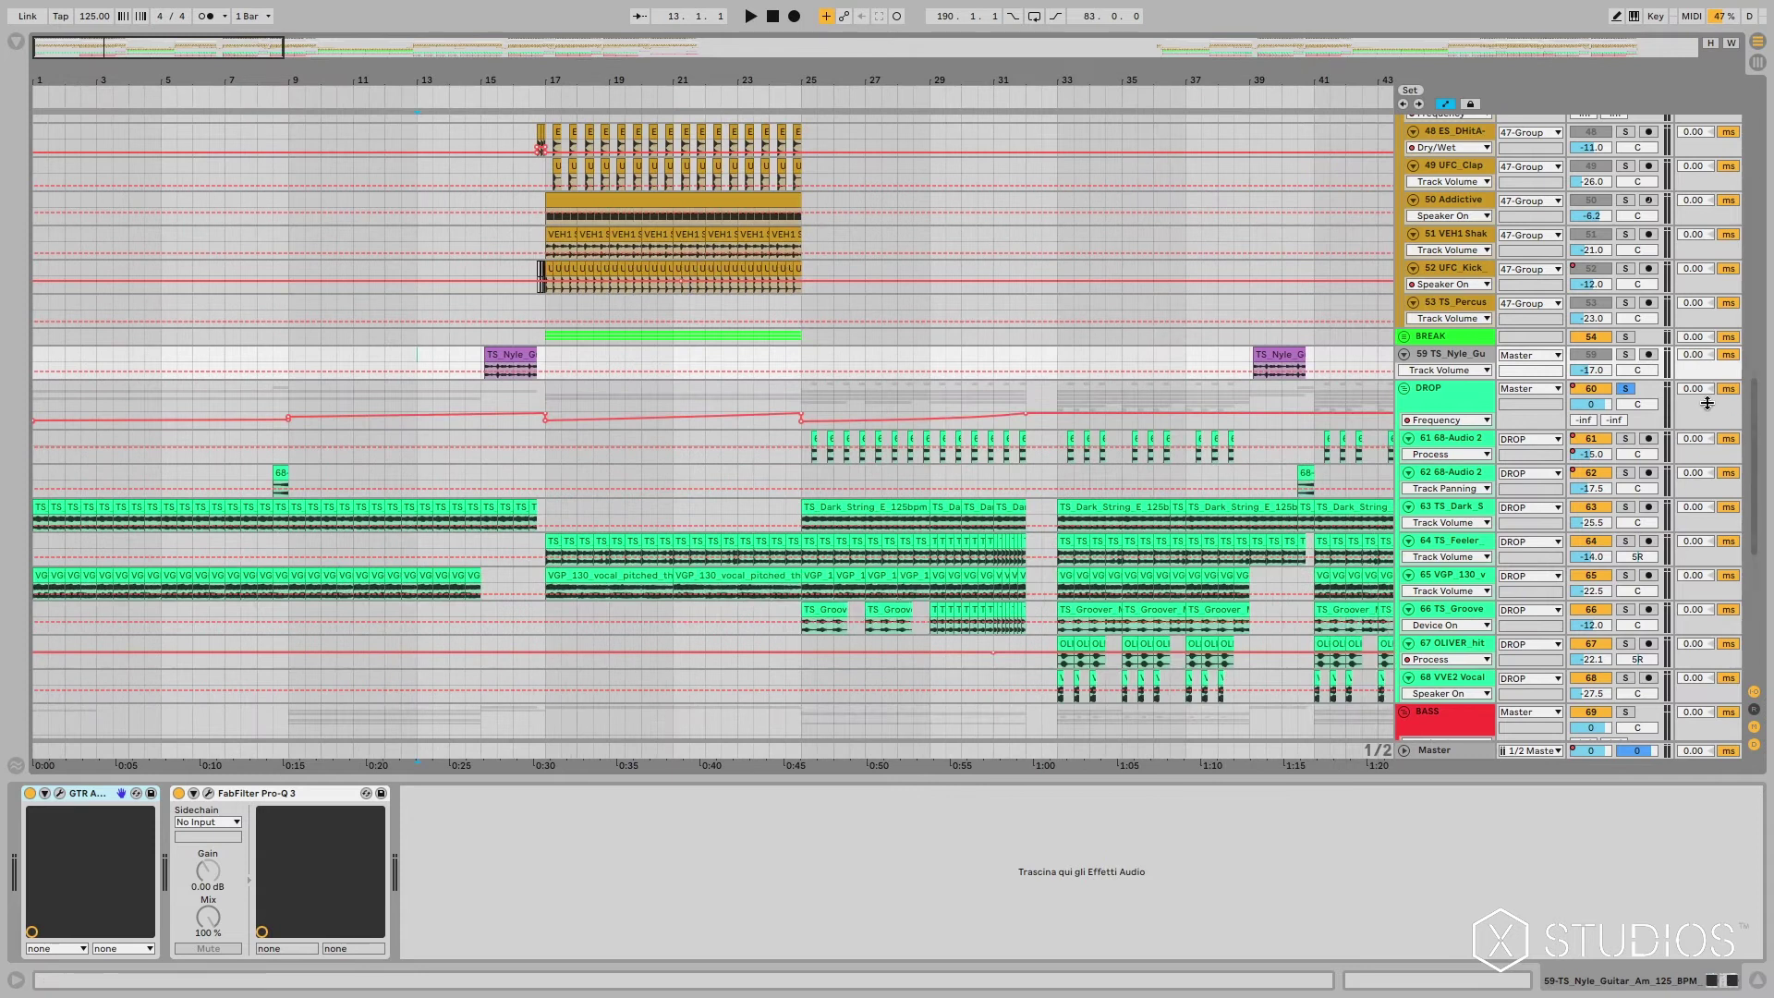
pyautogui.click(1288, 341)
pyautogui.click(1286, 348)
pyautogui.press('space')
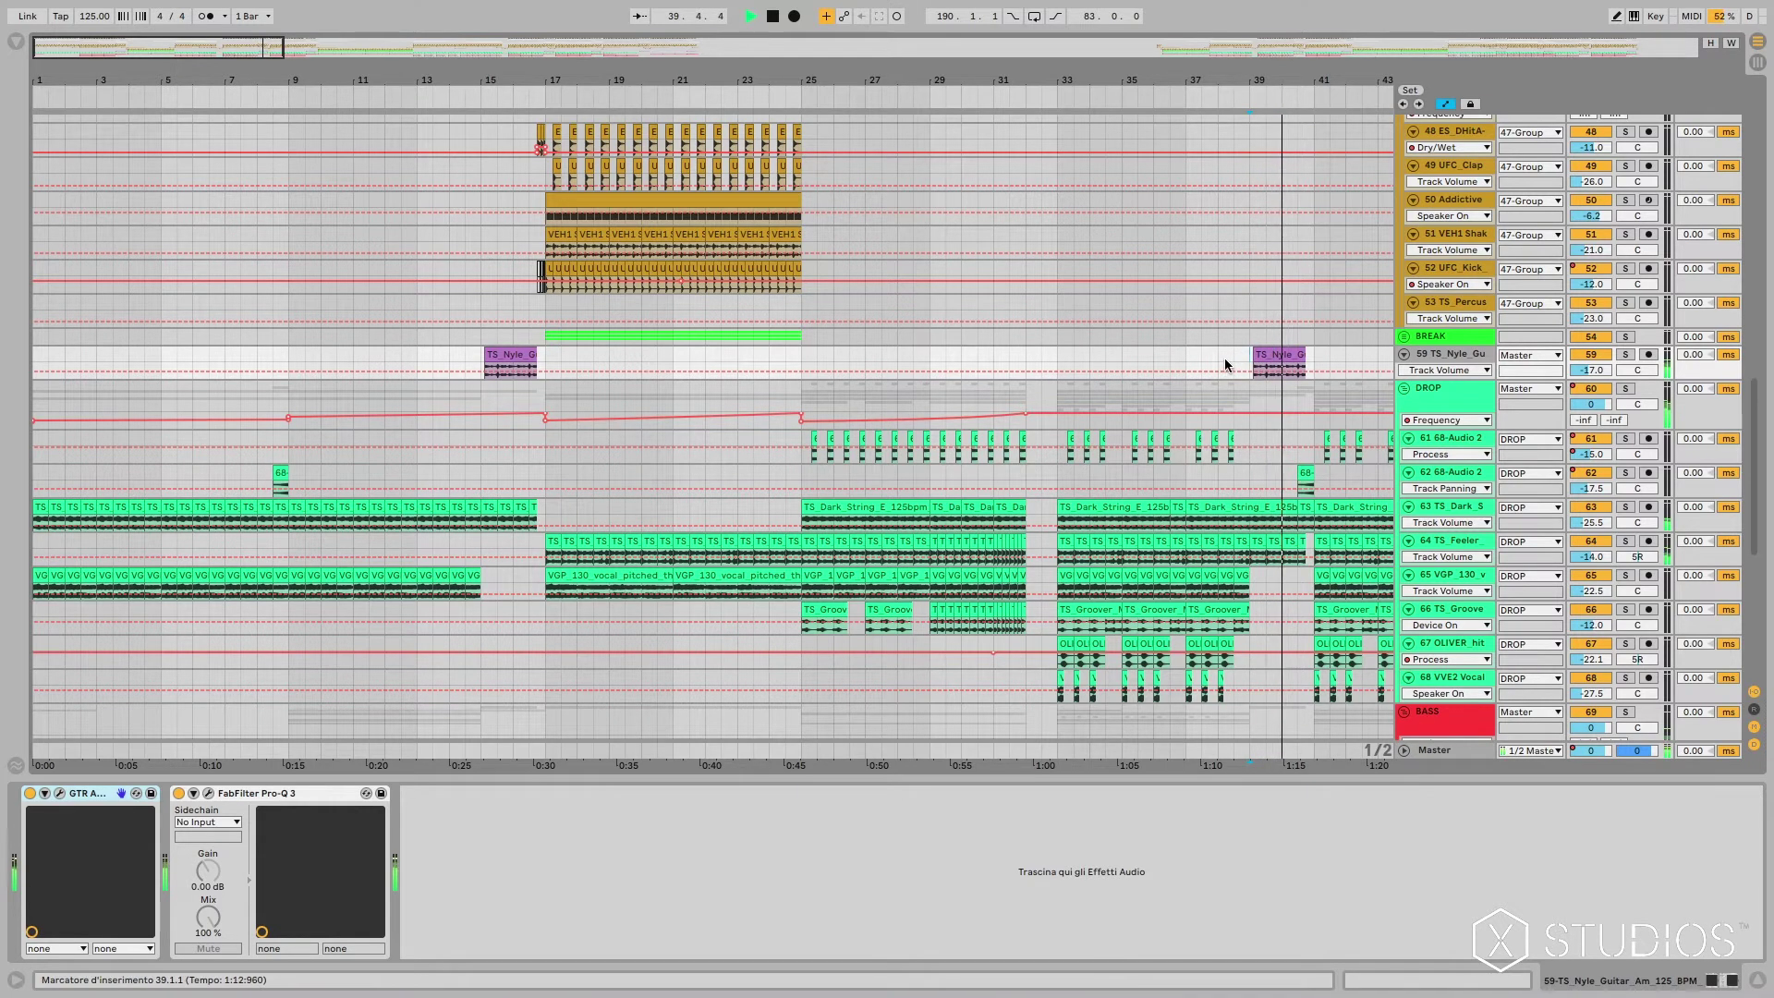
pyautogui.press('space')
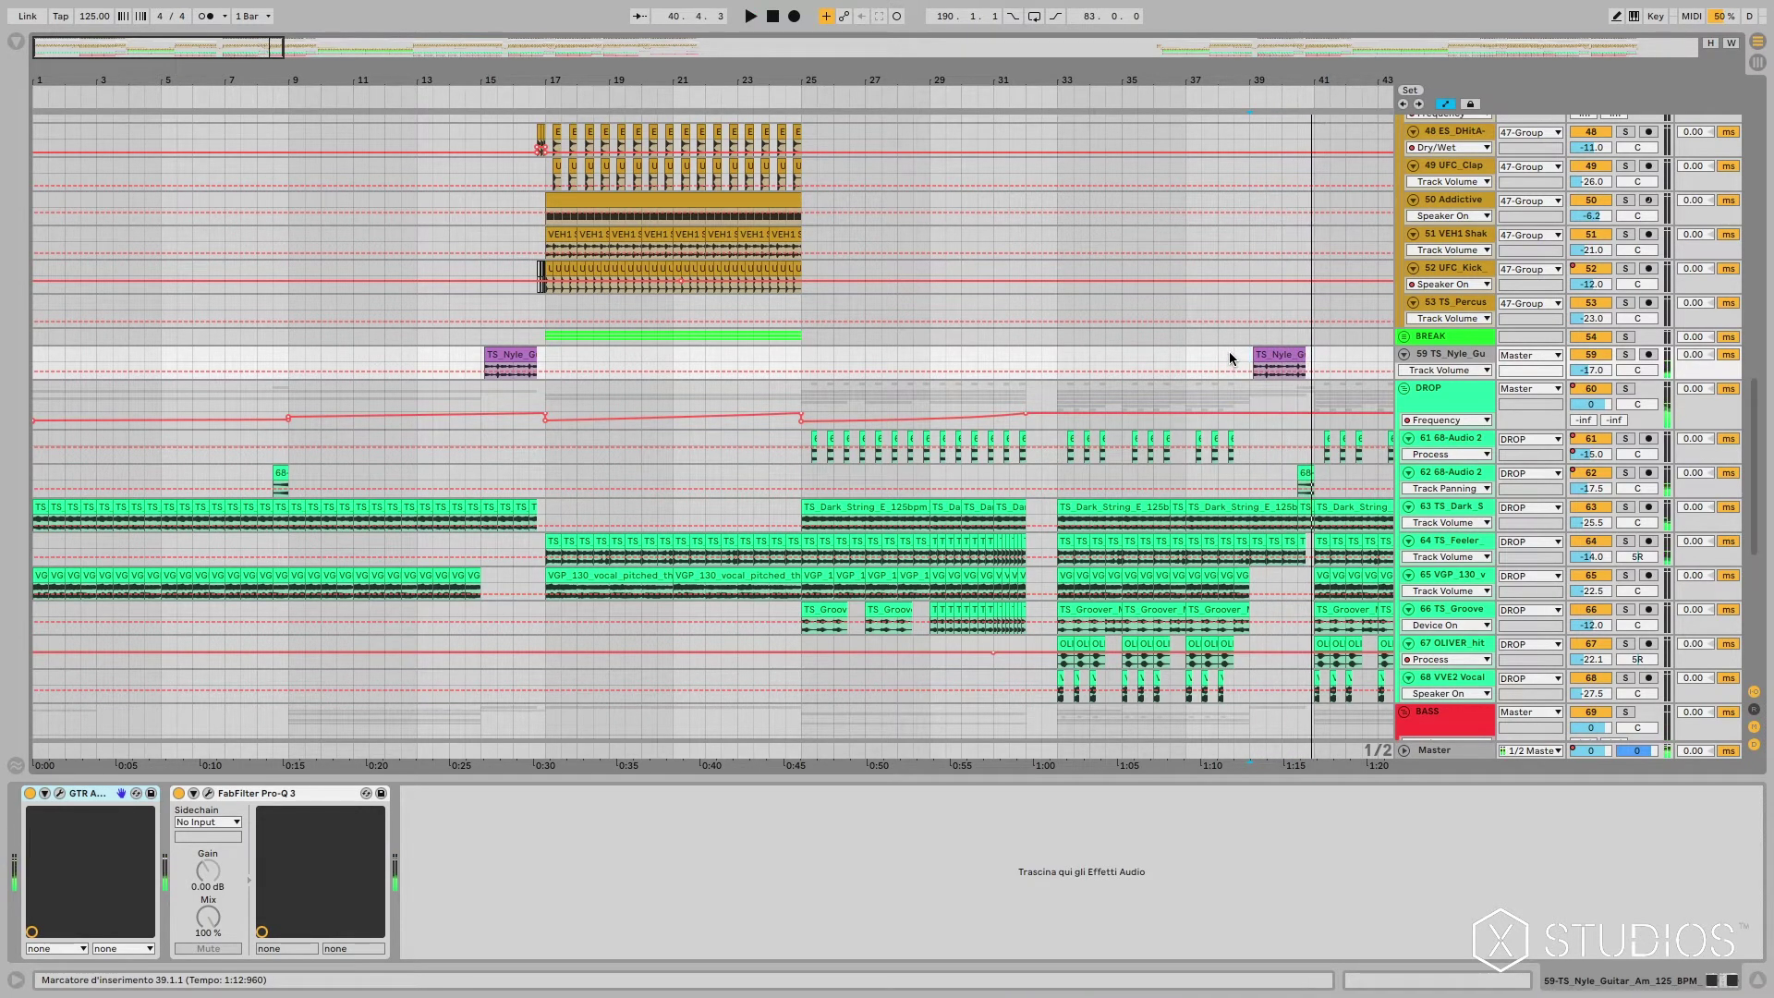
# Step: Play the earlier 59 TS_Nyle_Guitar clip in the full mix from 15.1.1
pyautogui.click(483, 360)
pyautogui.press('space')
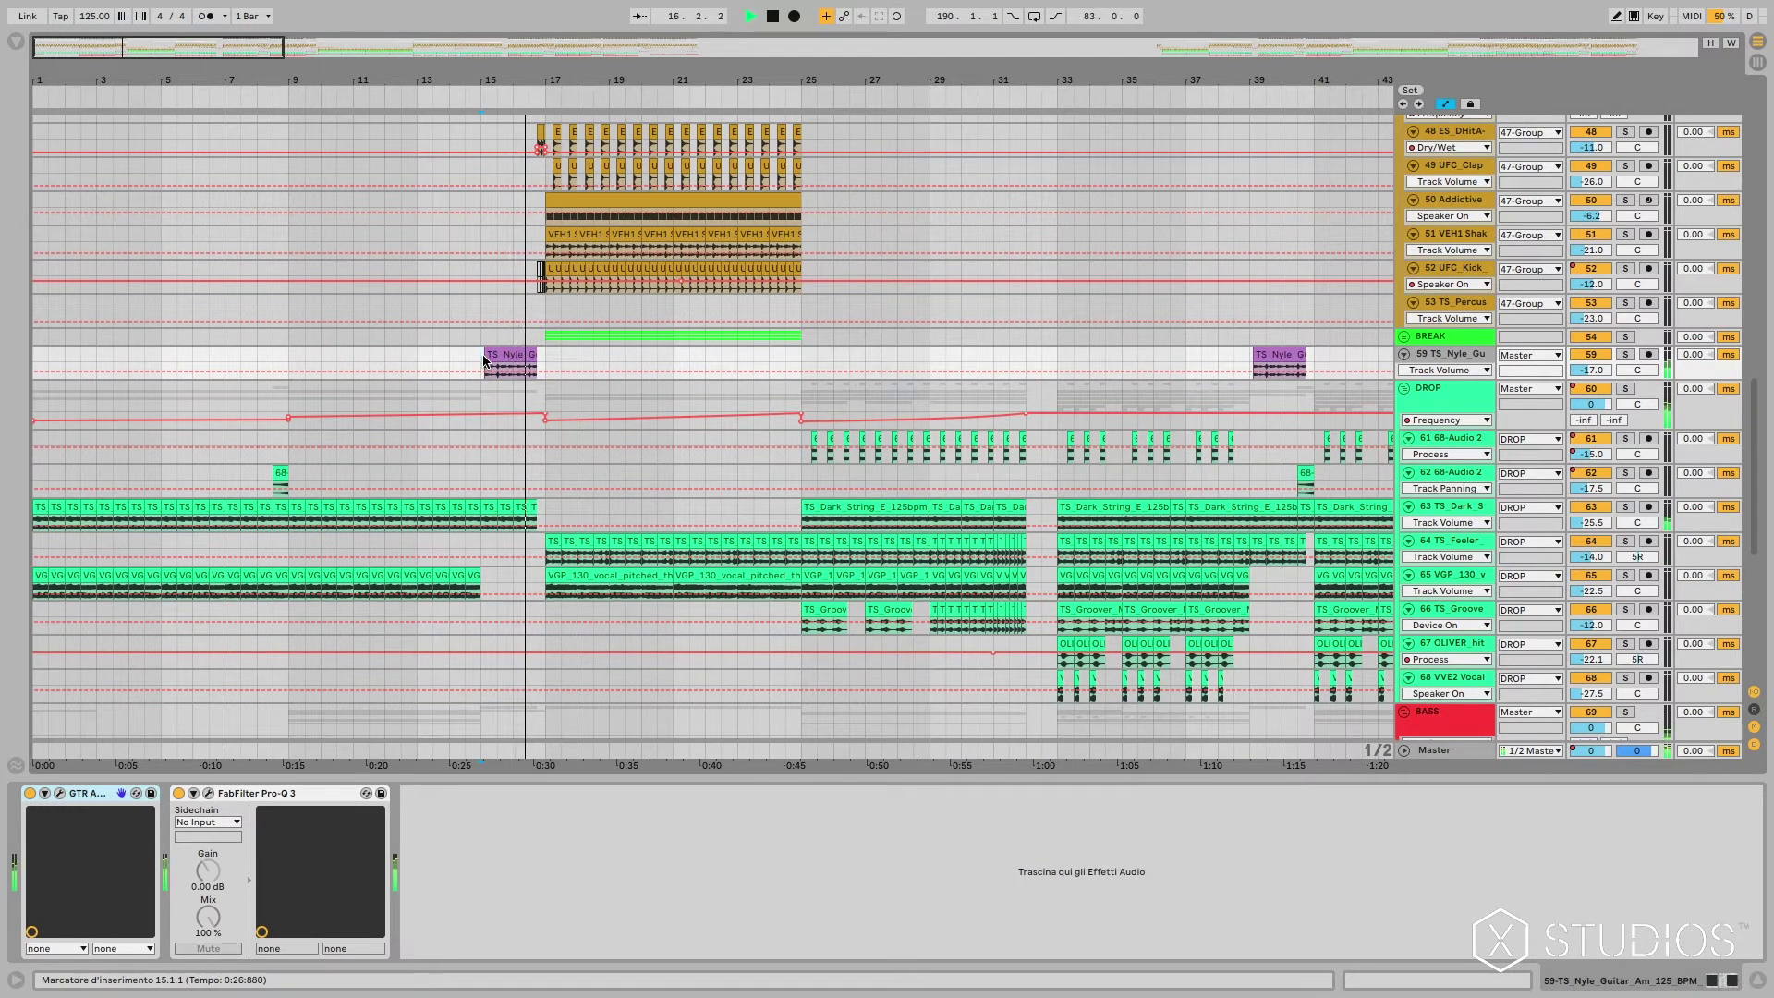
pyautogui.press('space')
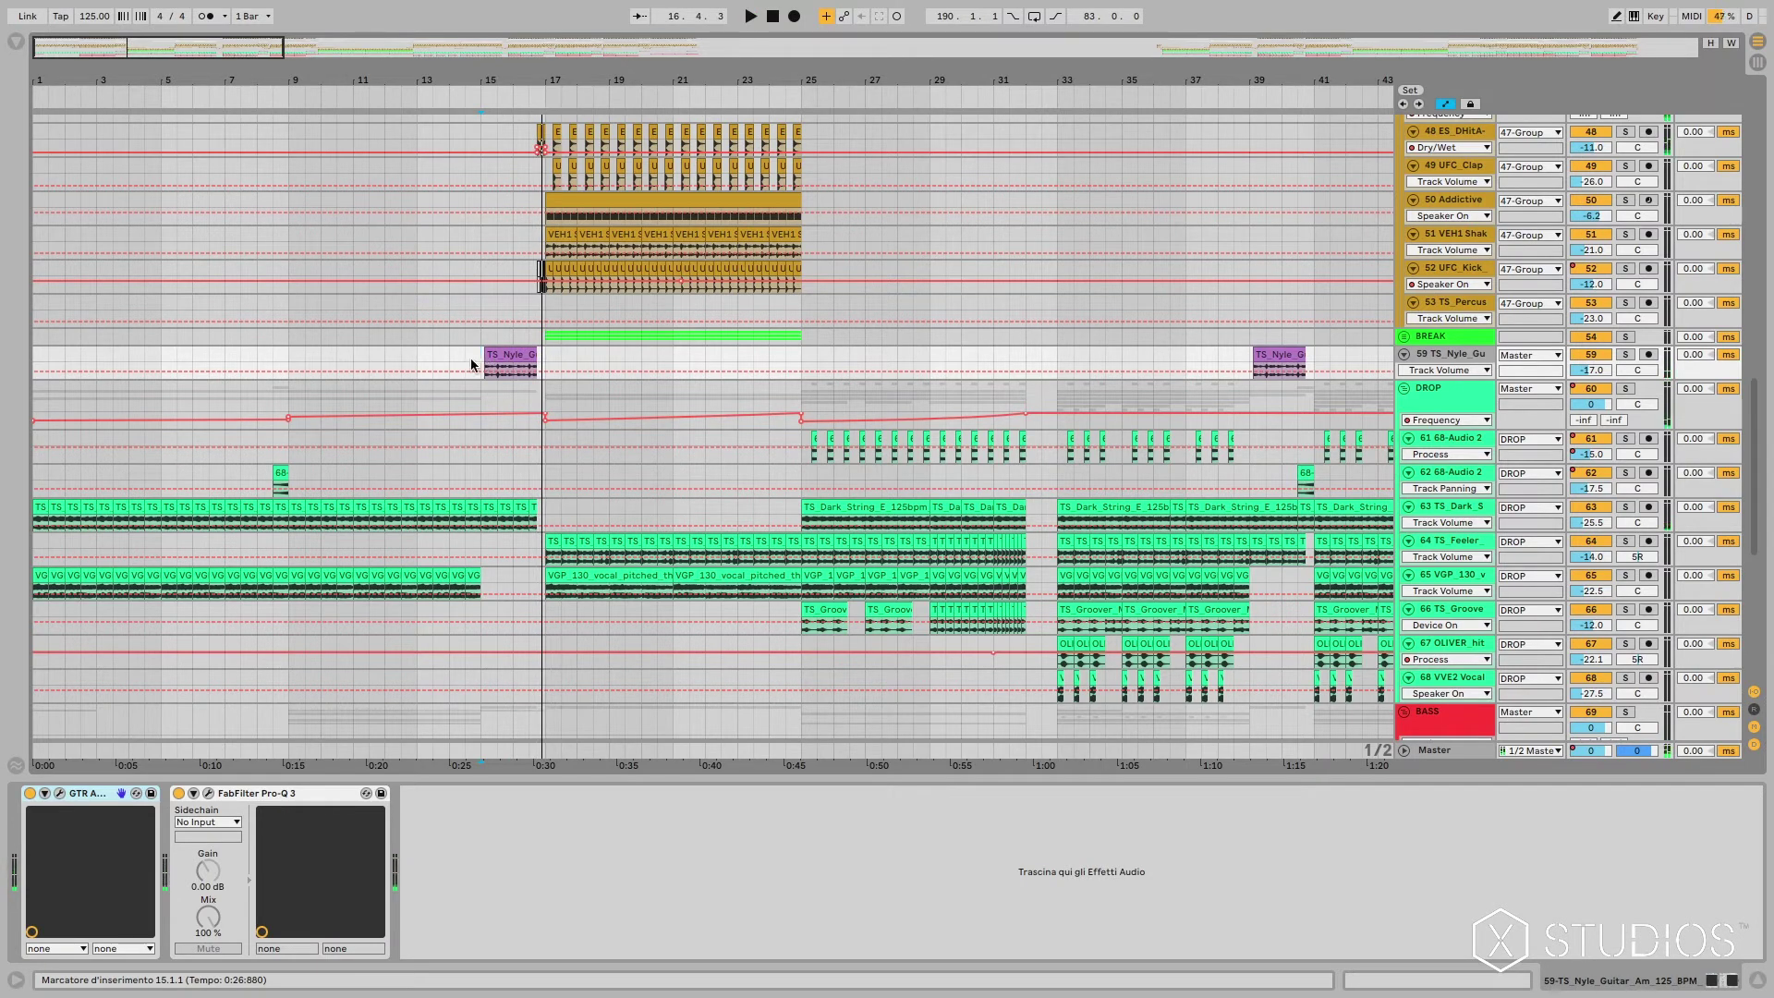
# Step: Play the mix from 15.1.1 into the break and unfold the FXS group to examine its transition effects
pyautogui.moveTo(465, 81); pyautogui.dragTo(465, 139)
pyautogui.scroll(6, 674, 457)
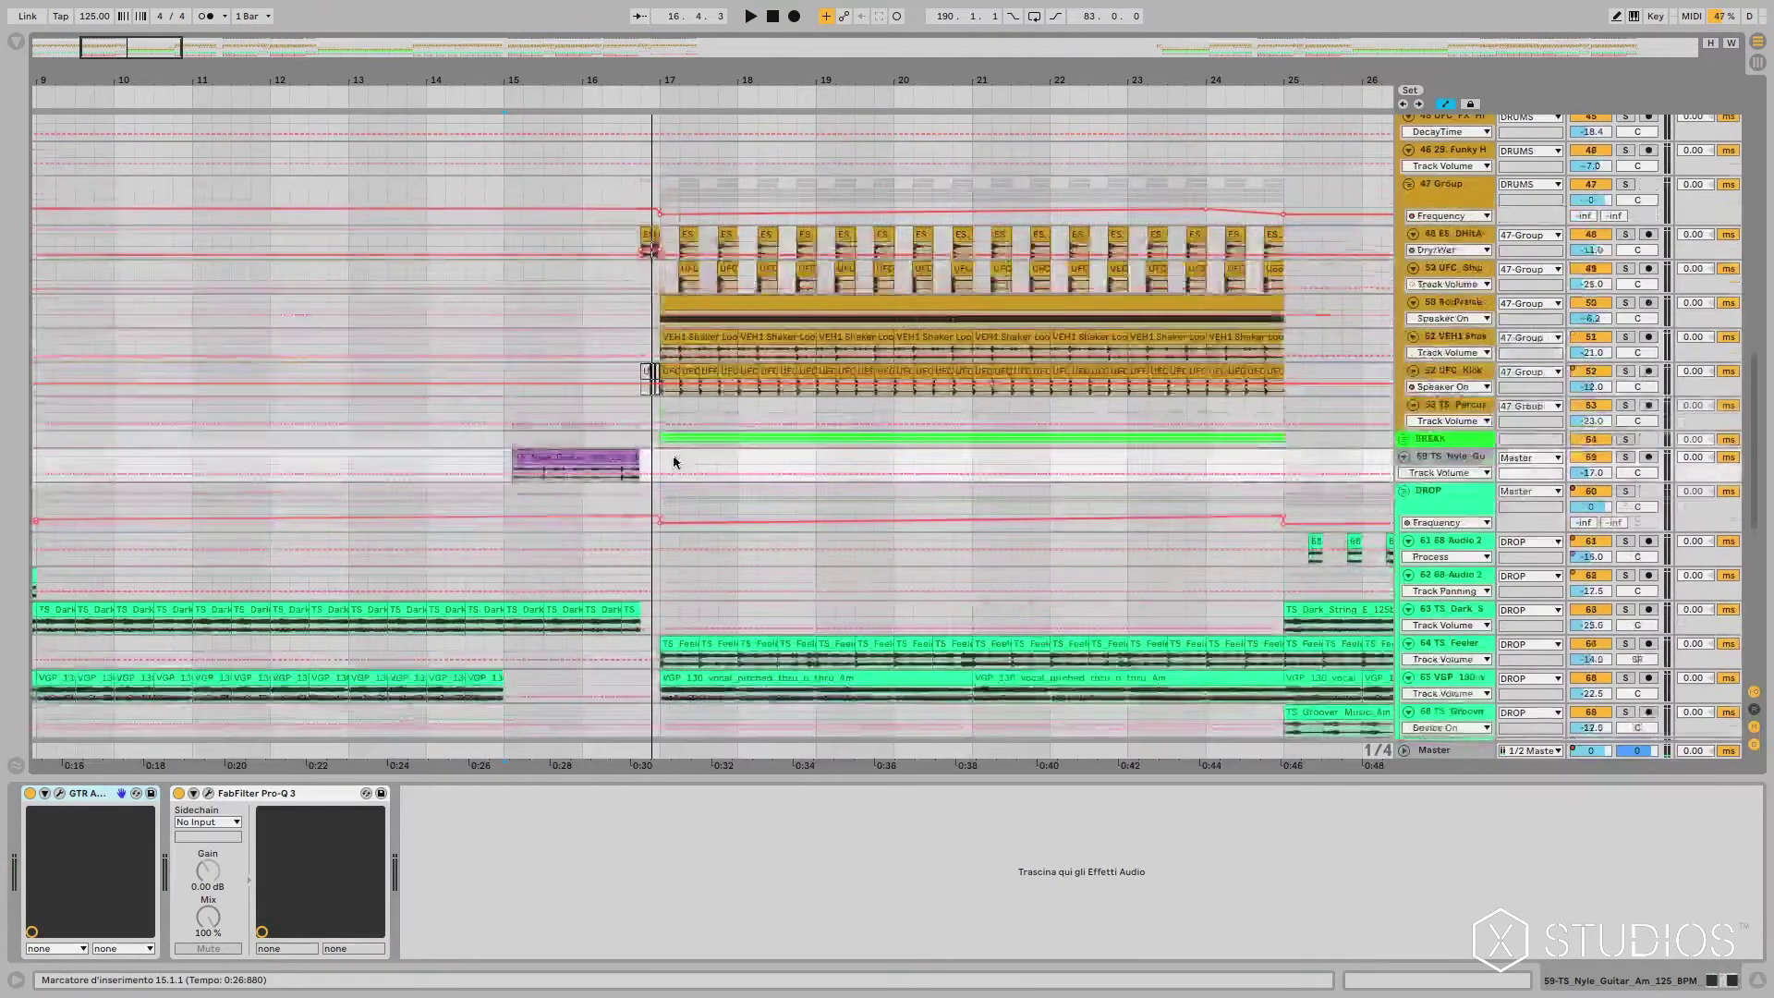
pyautogui.scroll(8, 673, 428)
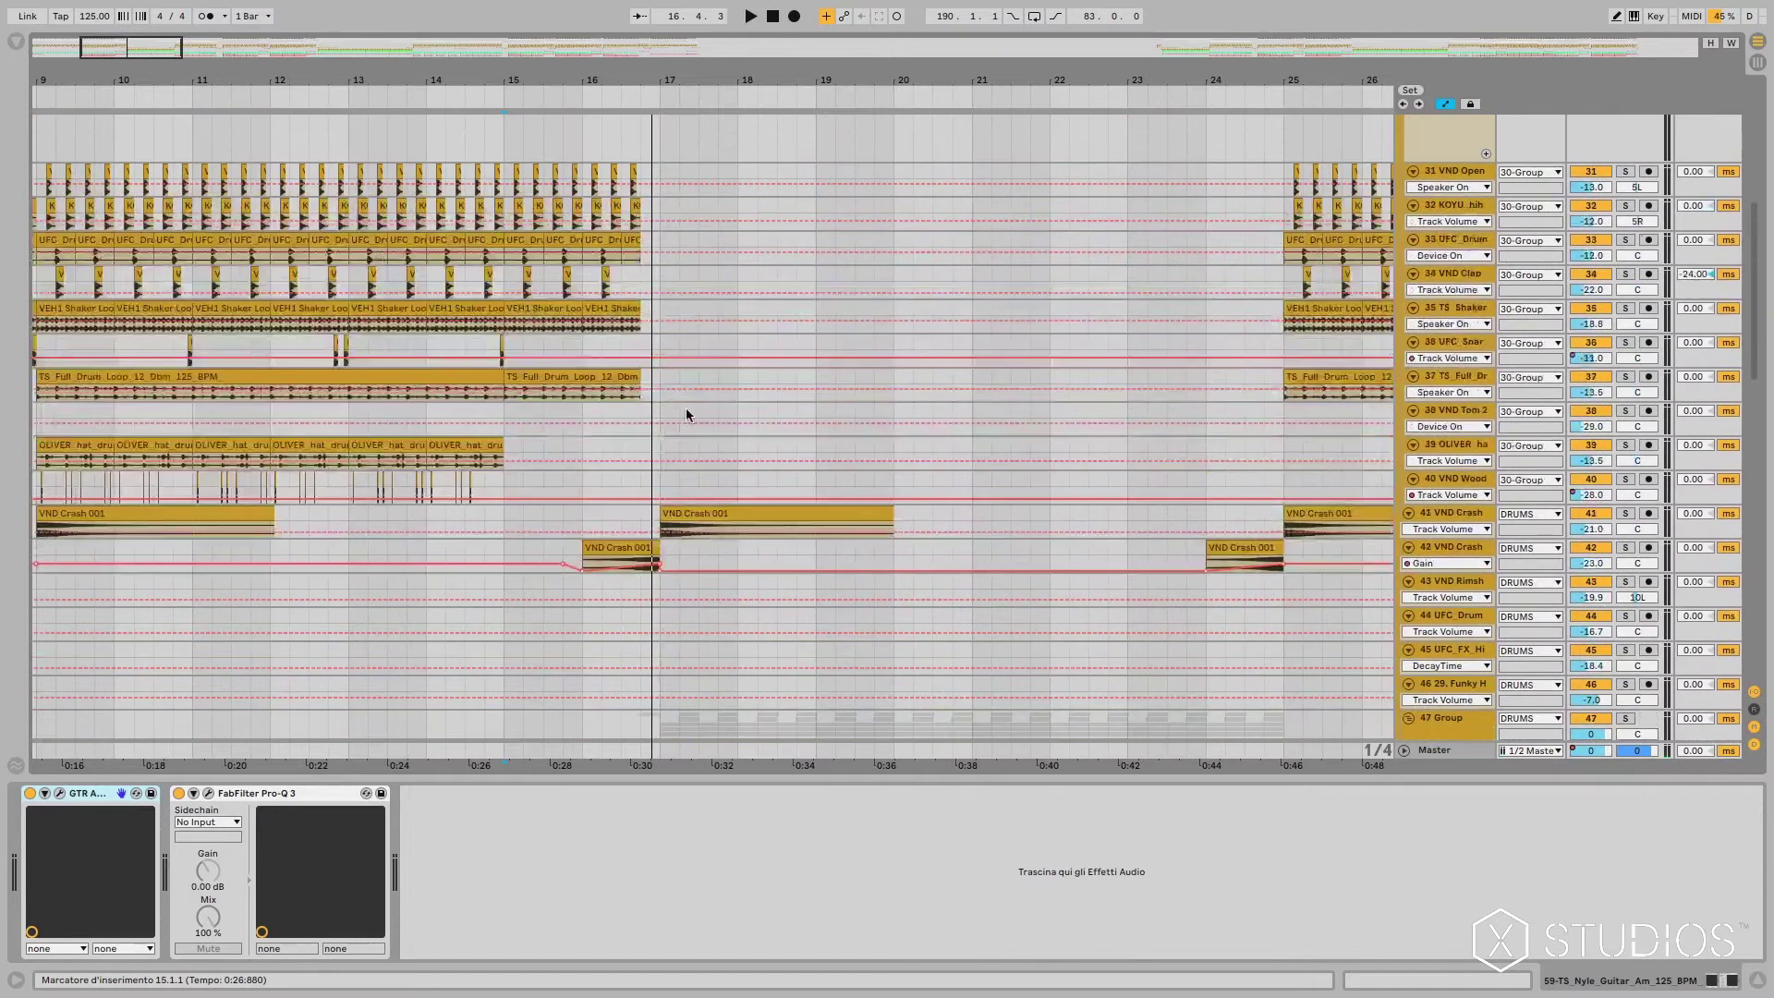
pyautogui.scroll(6, 541, 94)
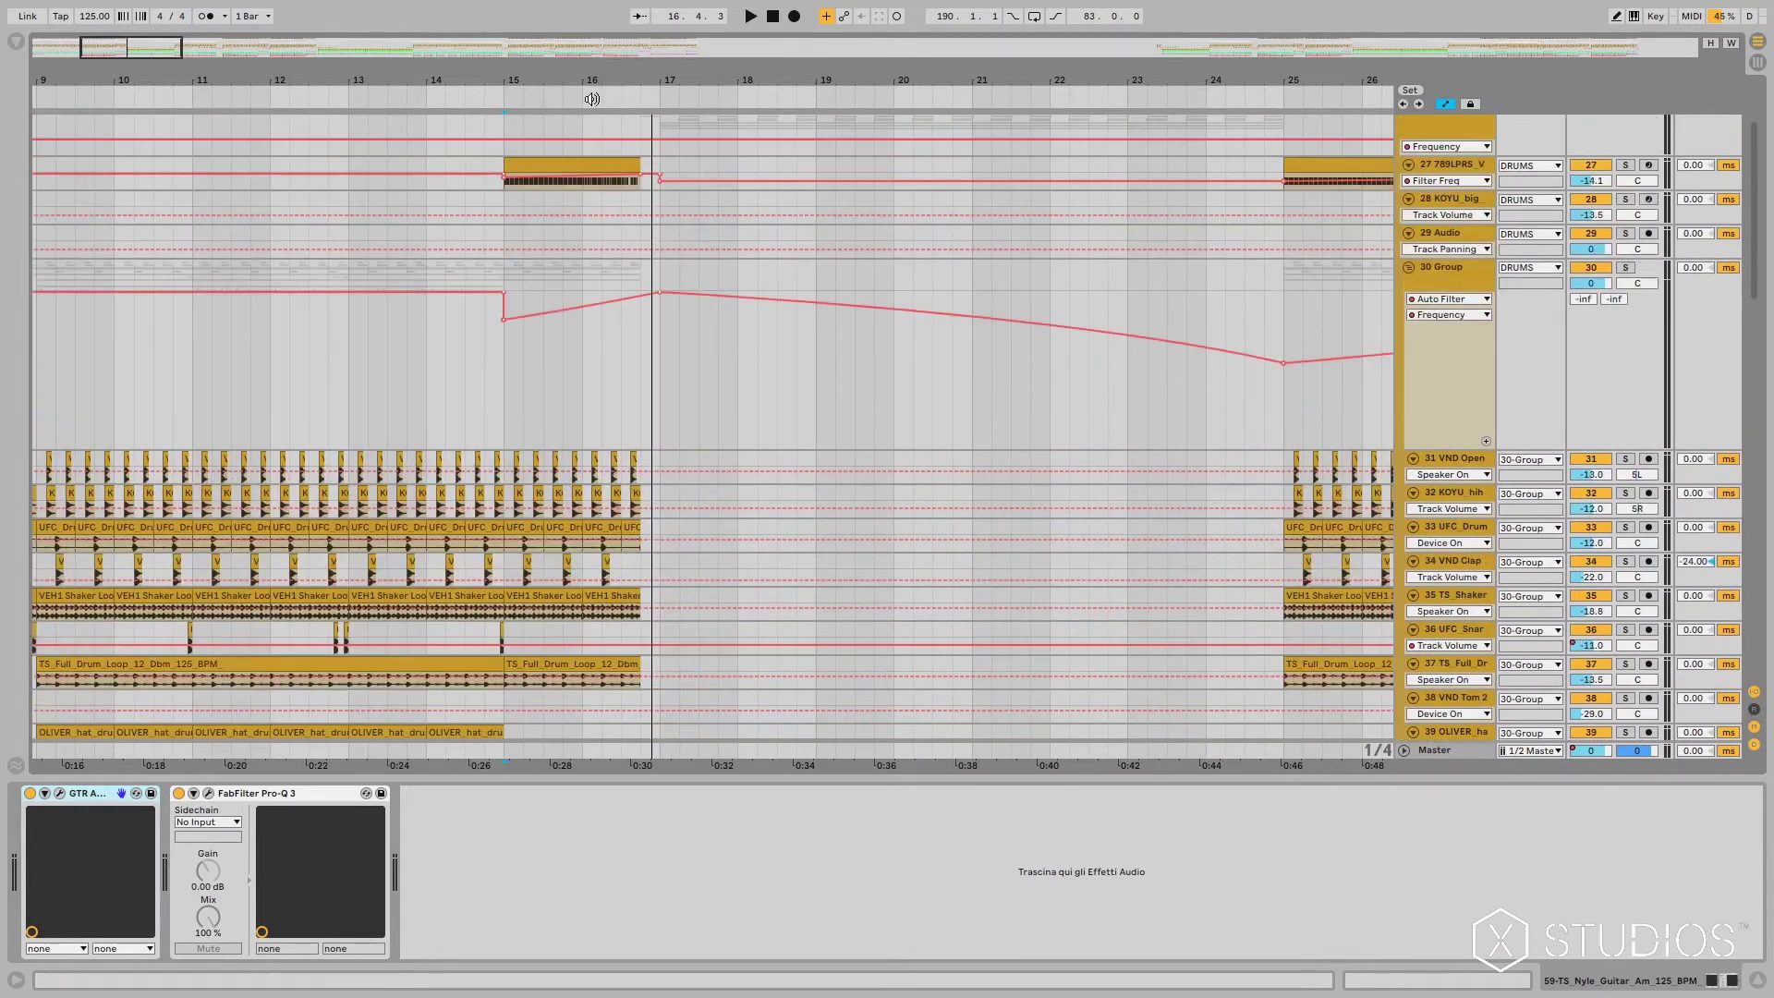
pyautogui.click(511, 99)
pyautogui.scroll(3, 685, 304)
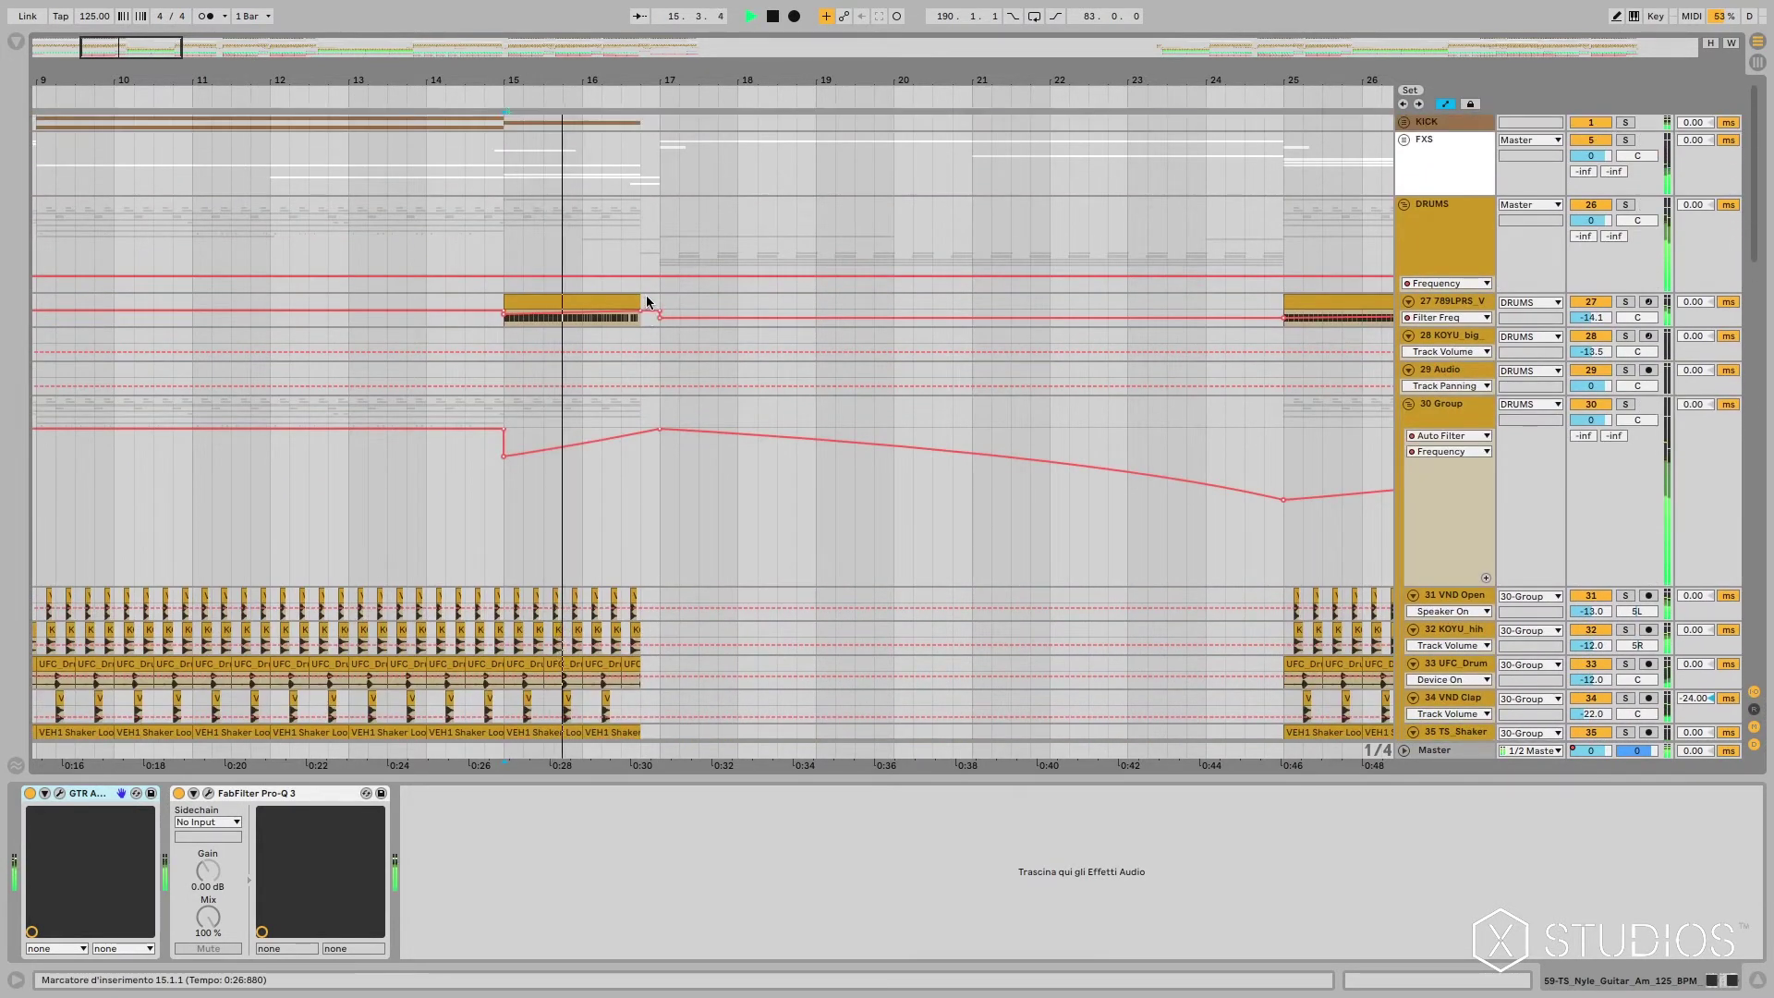
pyautogui.click(1404, 139)
pyautogui.scroll(-5, 702, 416)
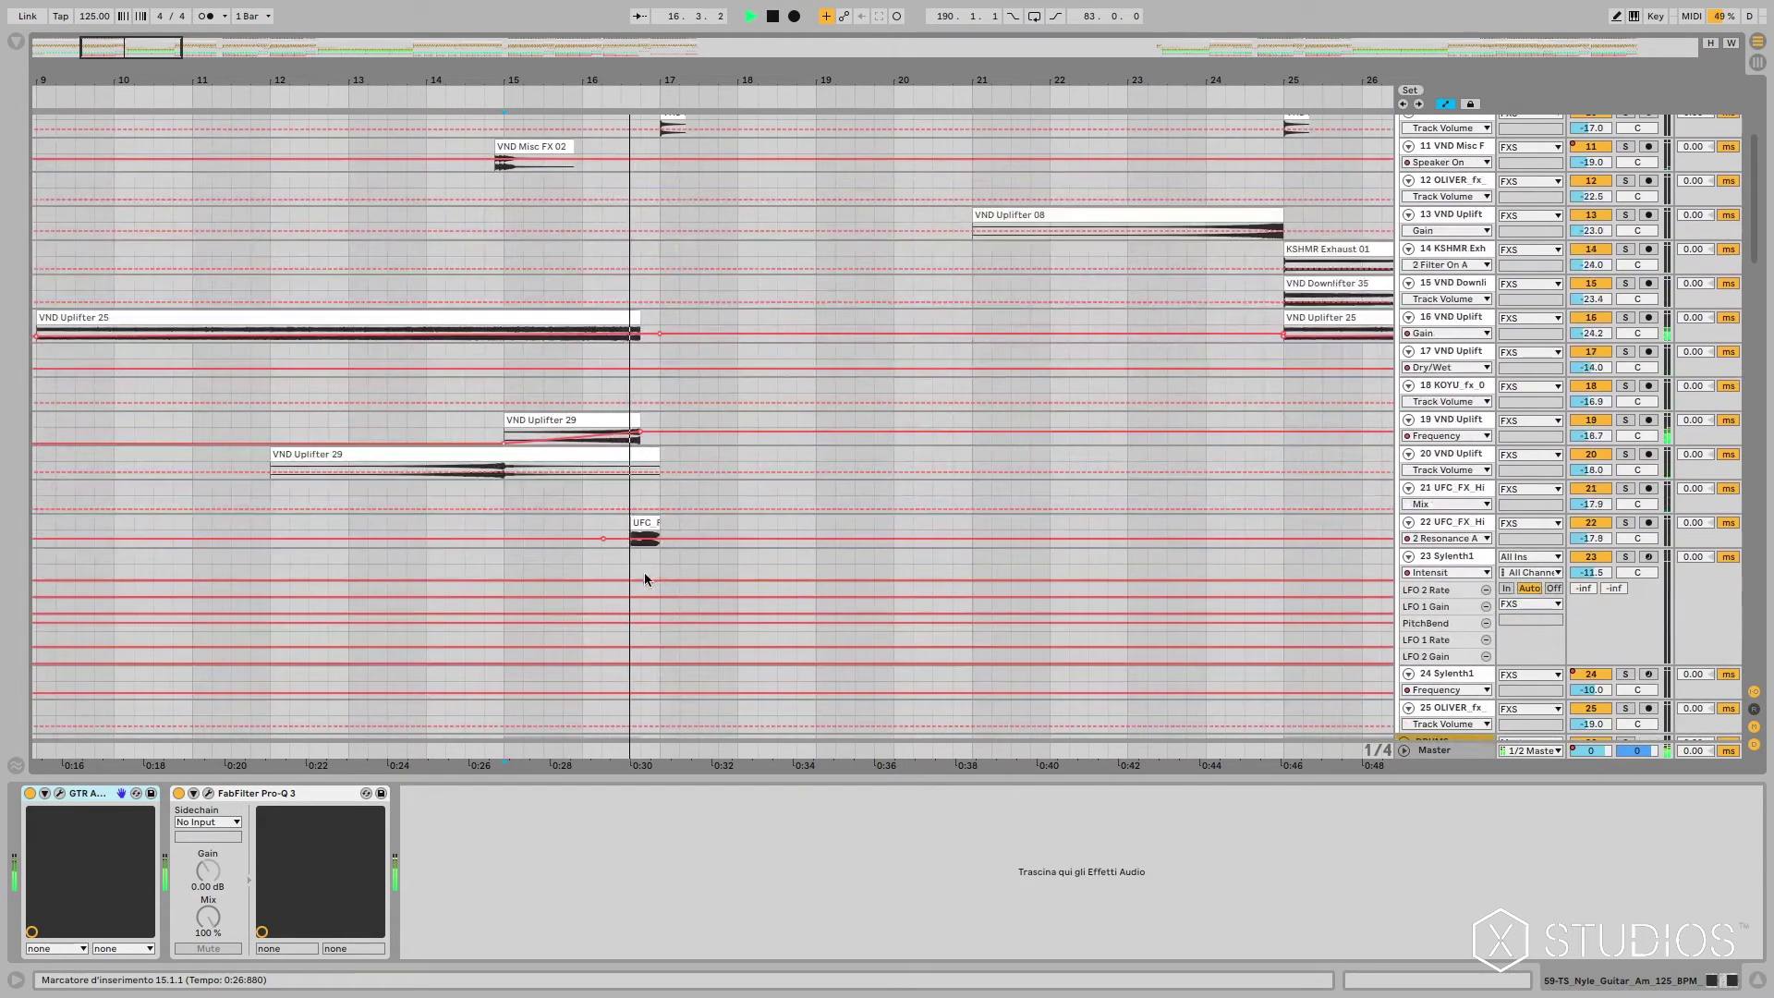
pyautogui.press('space')
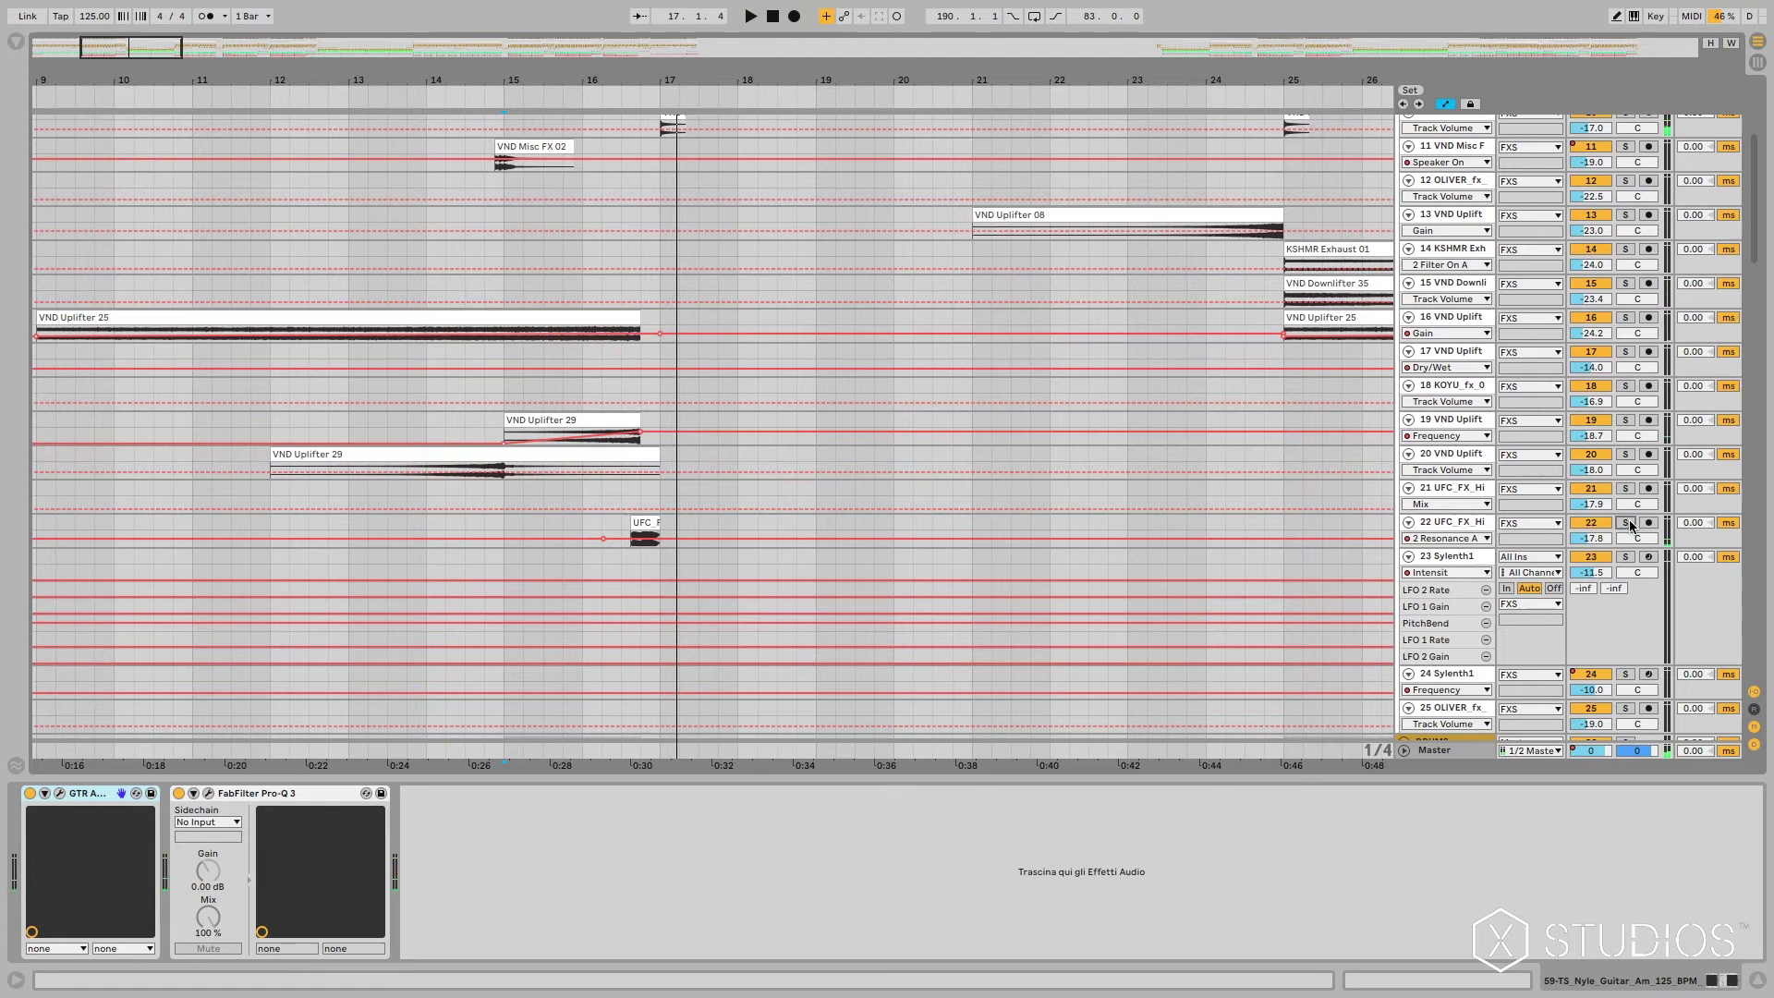
# Step: Solo the 22 UFC_FX_Hi track and play its clip from 16.3.3
pyautogui.click(1625, 523)
pyautogui.click(644, 536)
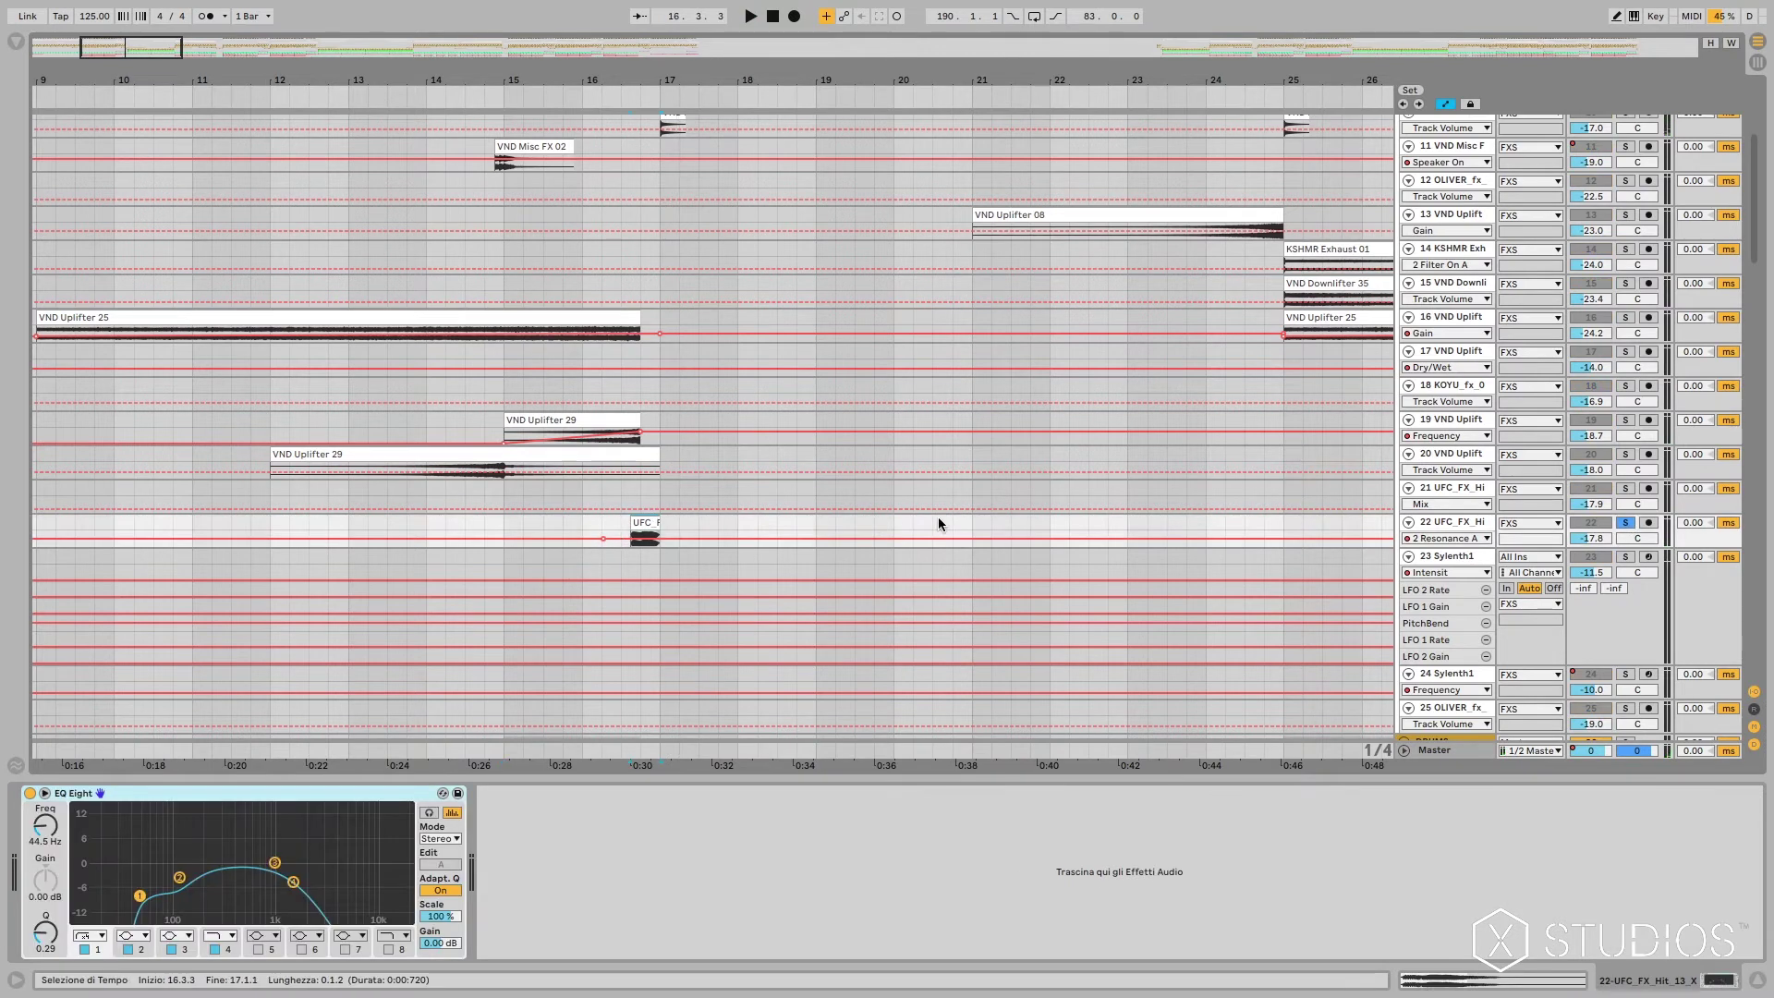
pyautogui.press('space')
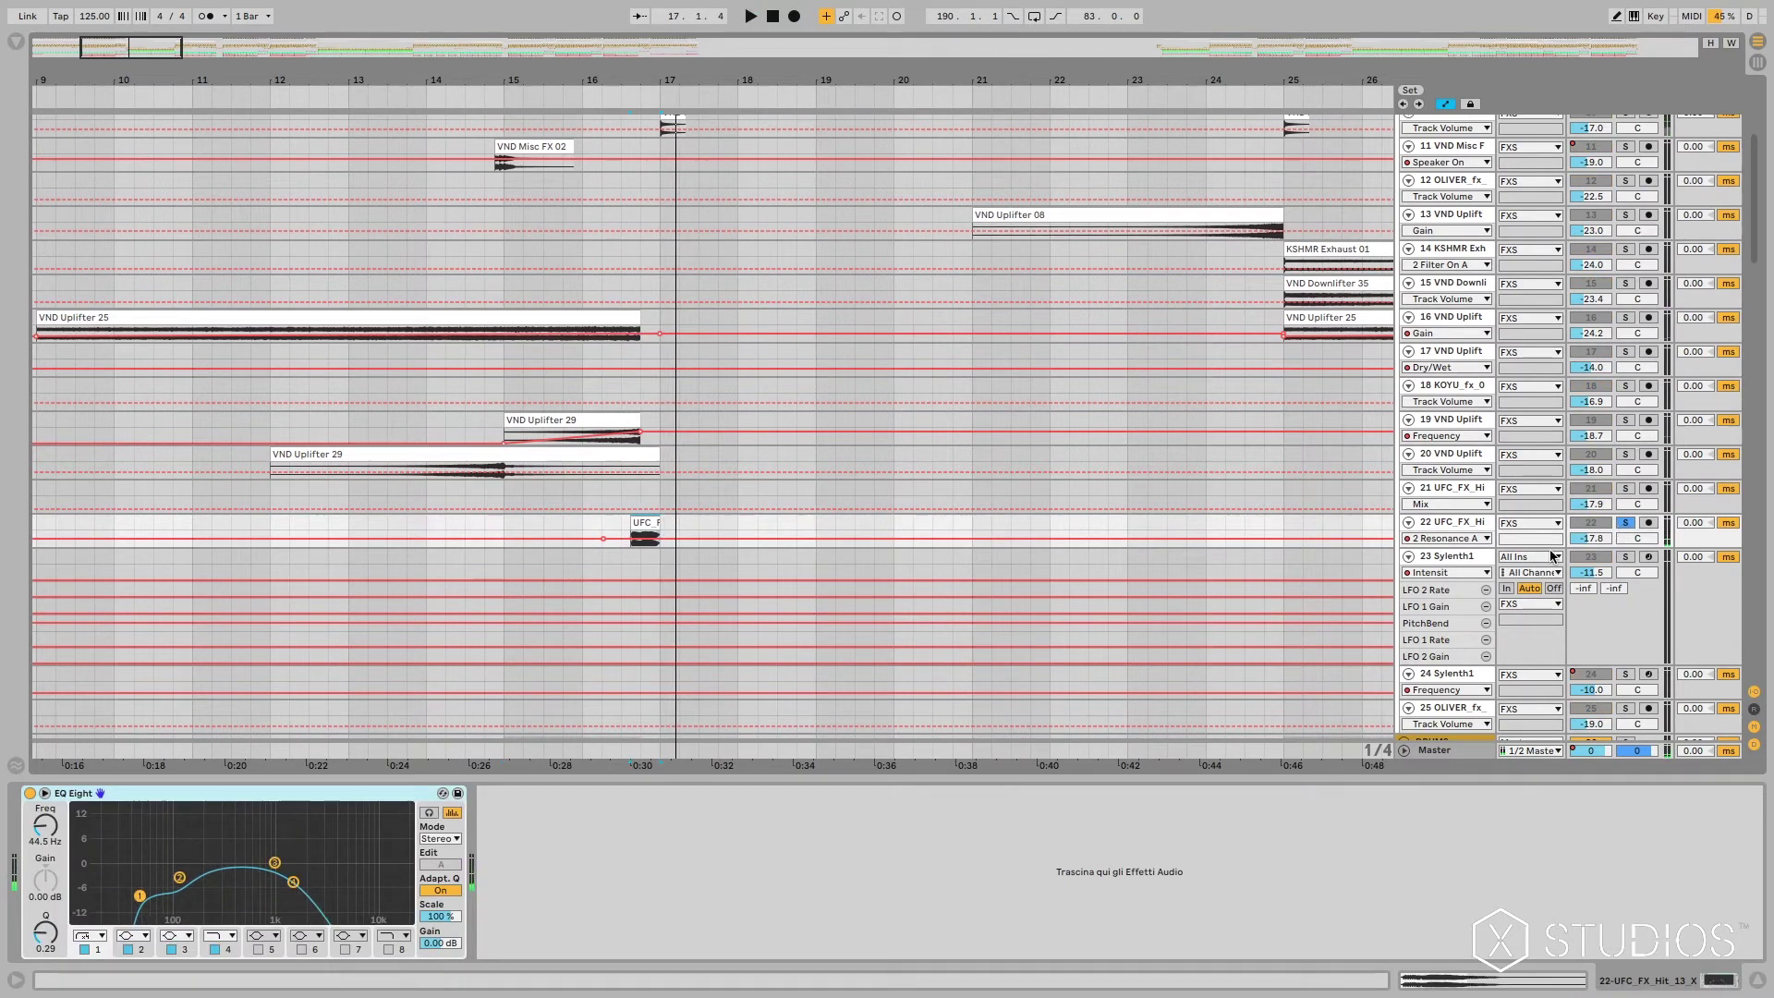
# Step: Select the second 22 UFC_FX_Hi clip at 48.3.3, clear the track's solo, and play the clip in the full mix
pyautogui.press('-')
pyautogui.press('-')
pyautogui.press('-')
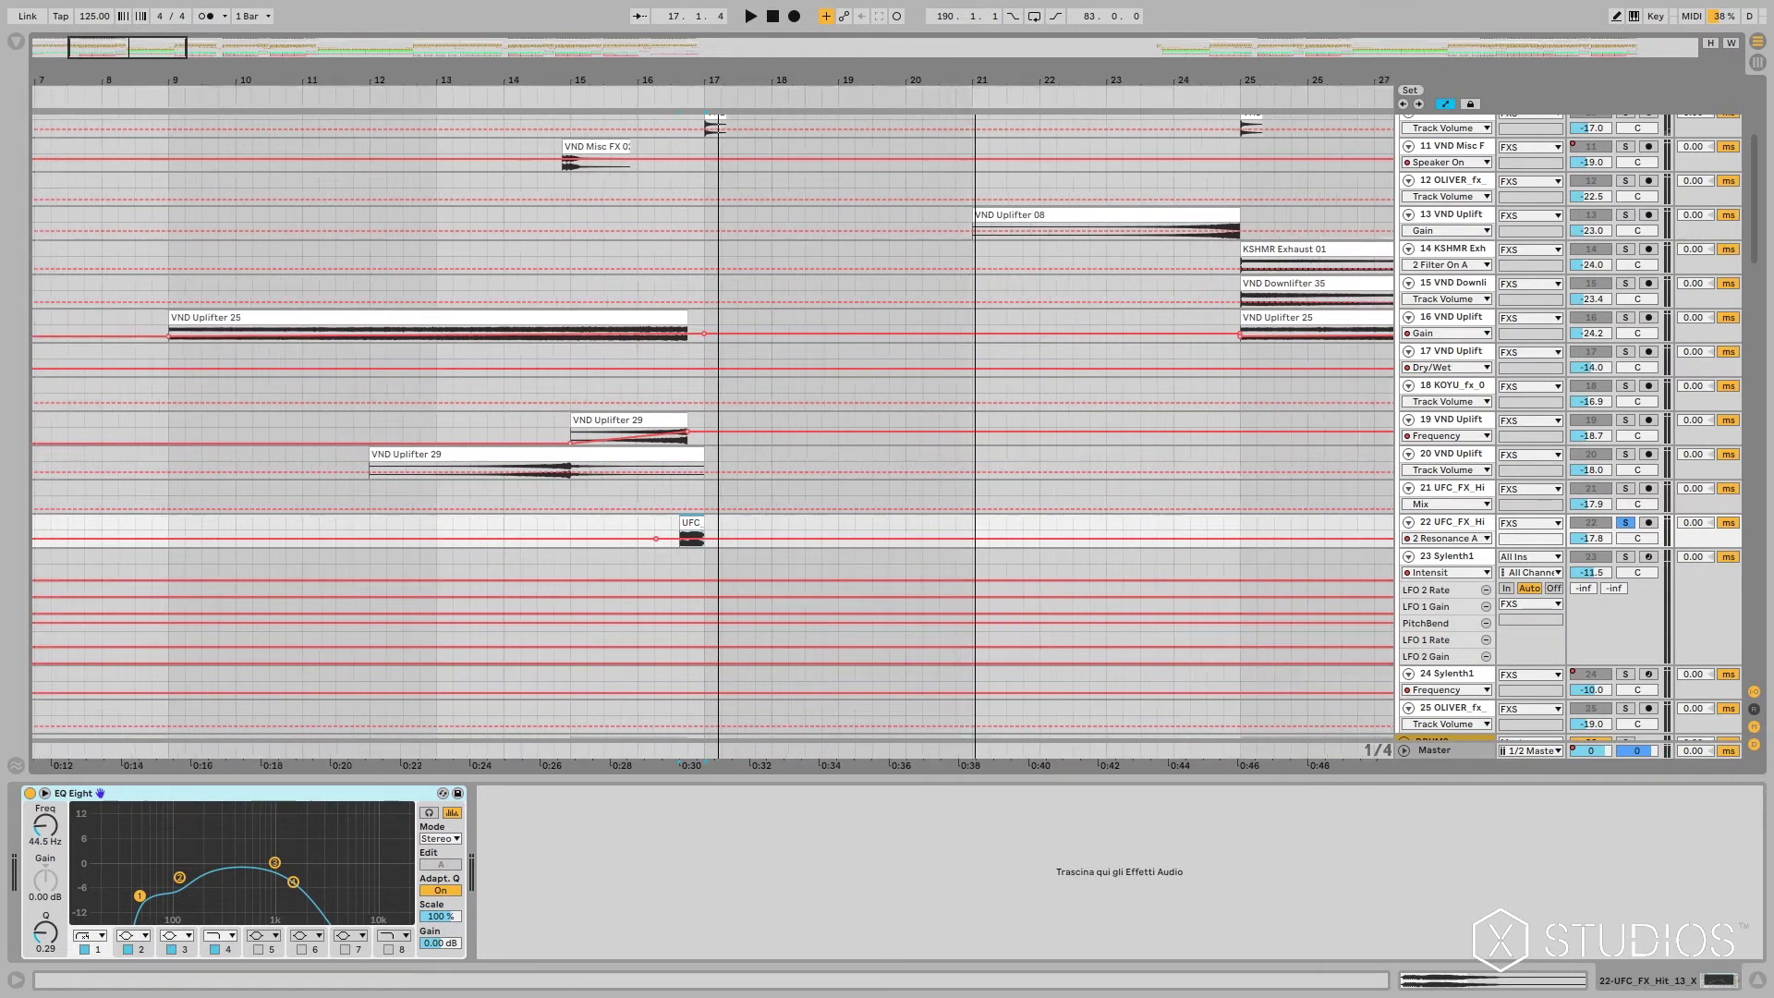
pyautogui.click(863, 532)
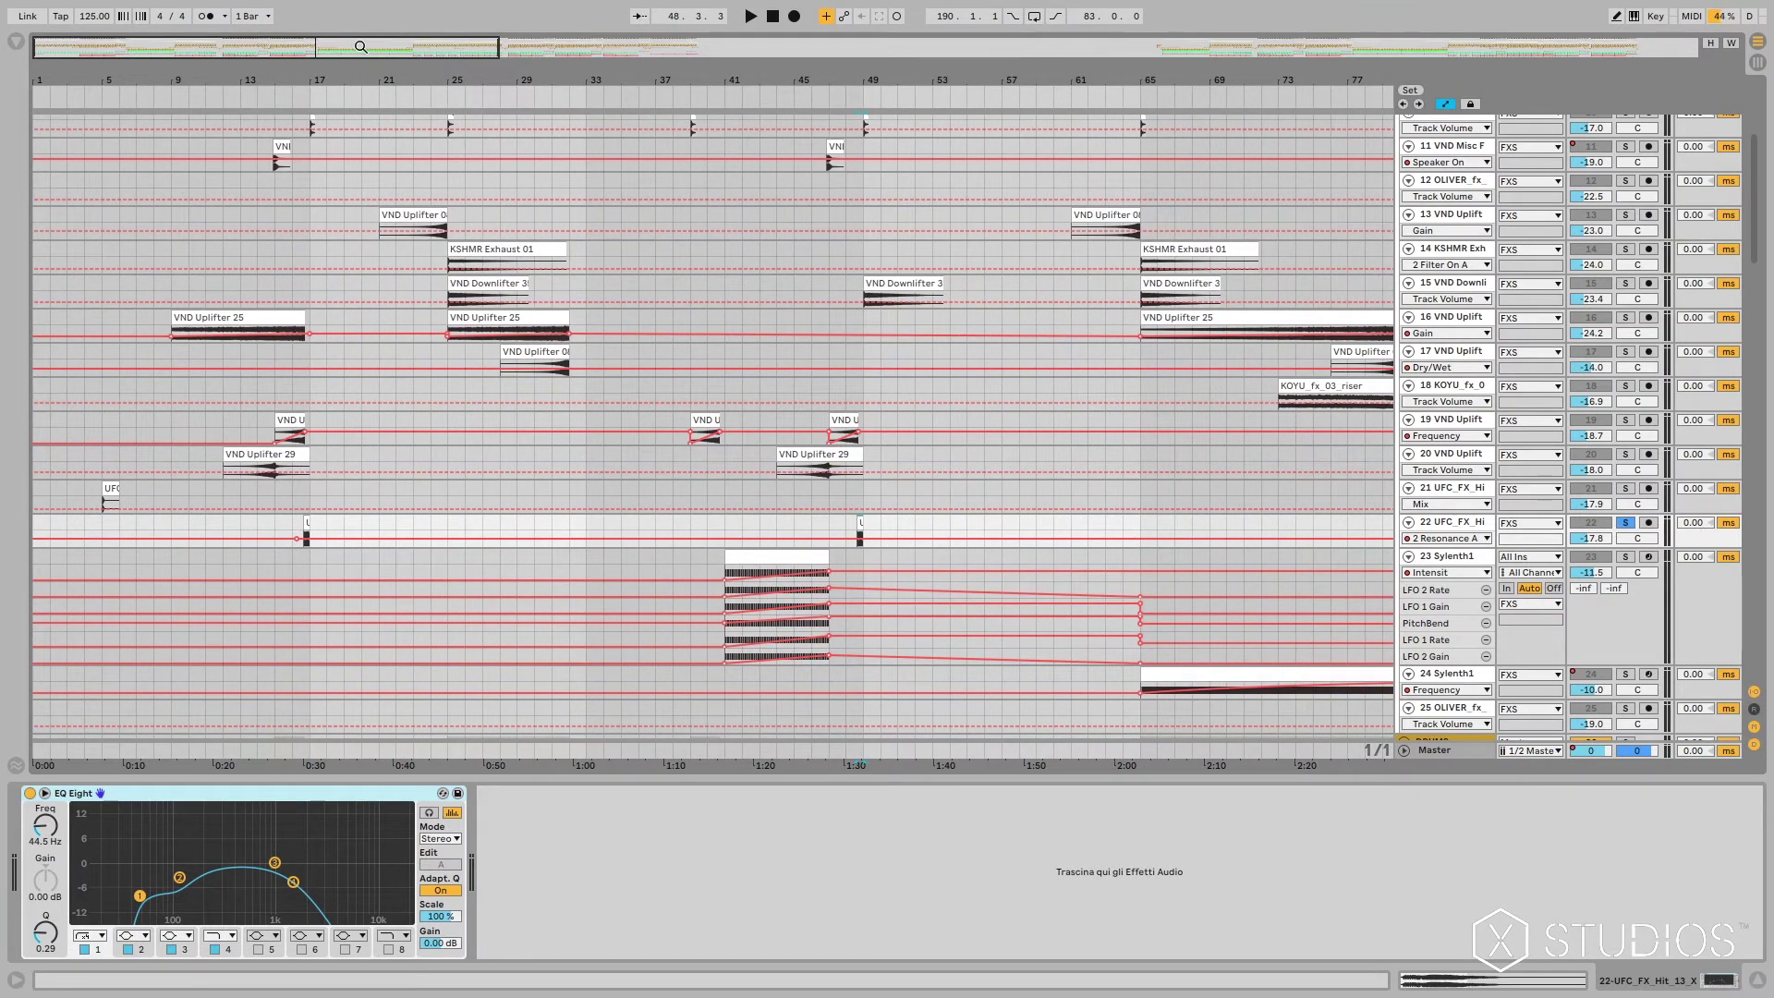
pyautogui.click(1627, 522)
pyautogui.press('space')
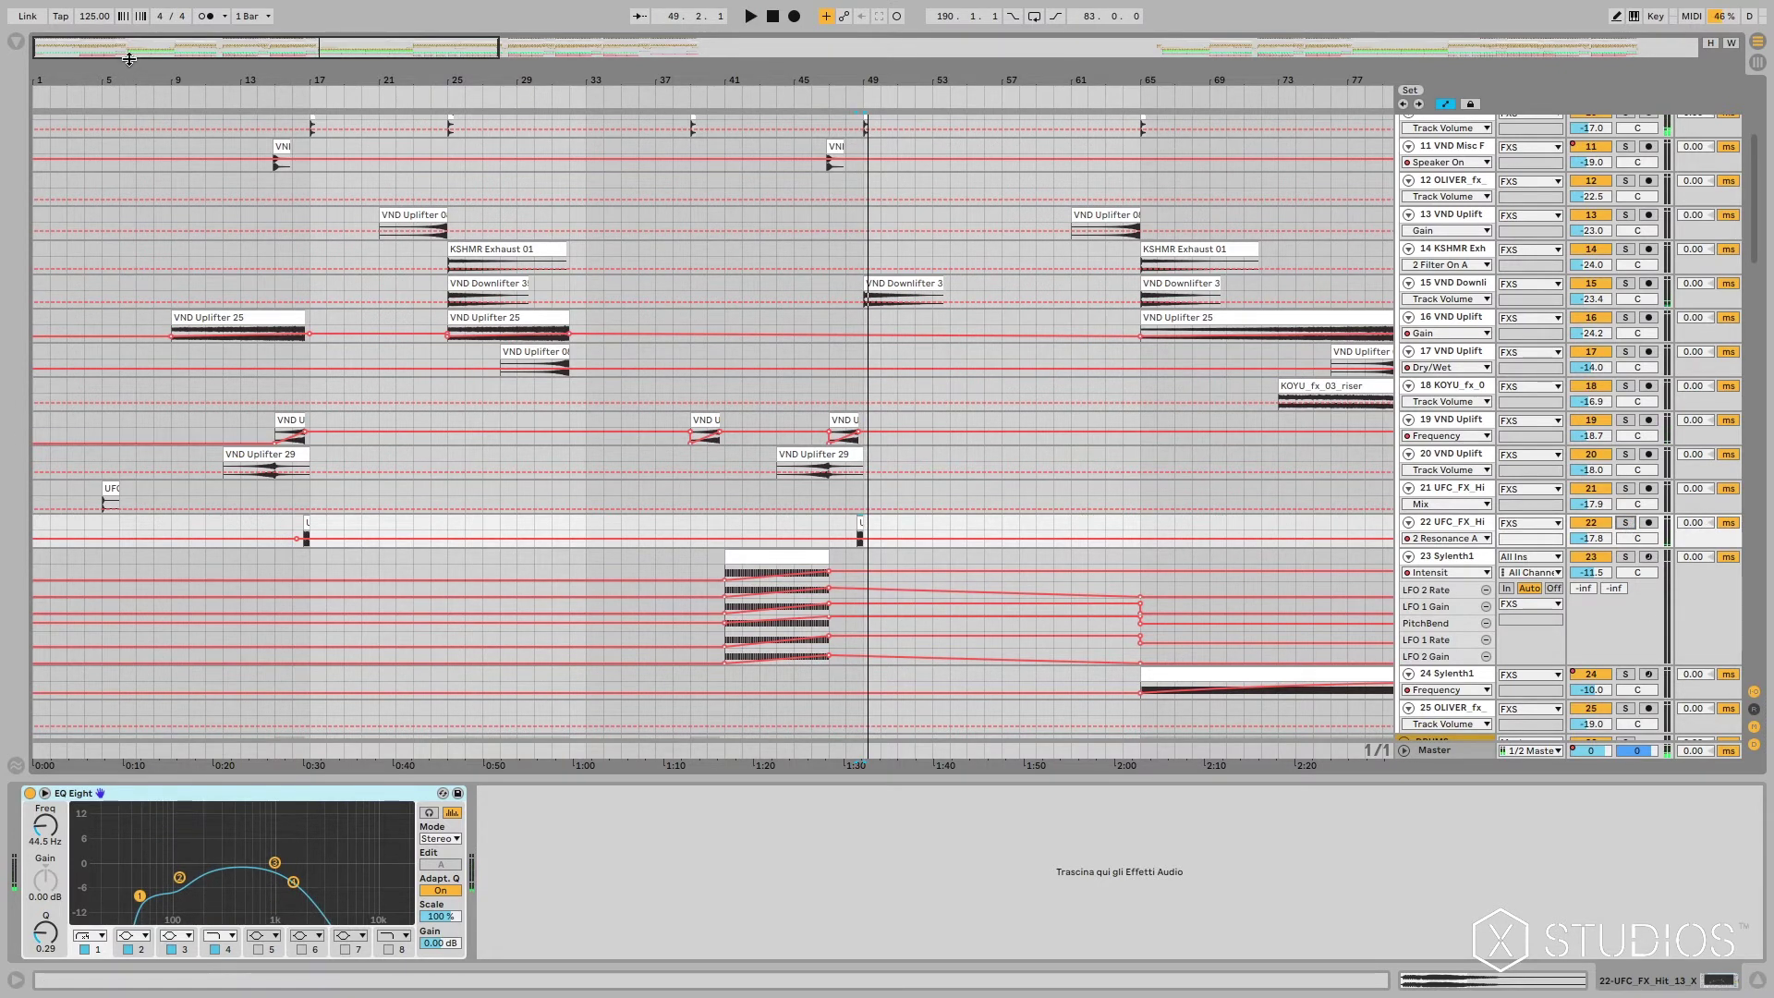
# Step: Examine the risers, downlifters and hits in the FXS group between bars 5 and 49
pyautogui.scroll(3, 162, 470)
pyautogui.scroll(-3, 161, 469)
pyautogui.scroll(-2, 160, 490)
pyautogui.scroll(8, 158, 515)
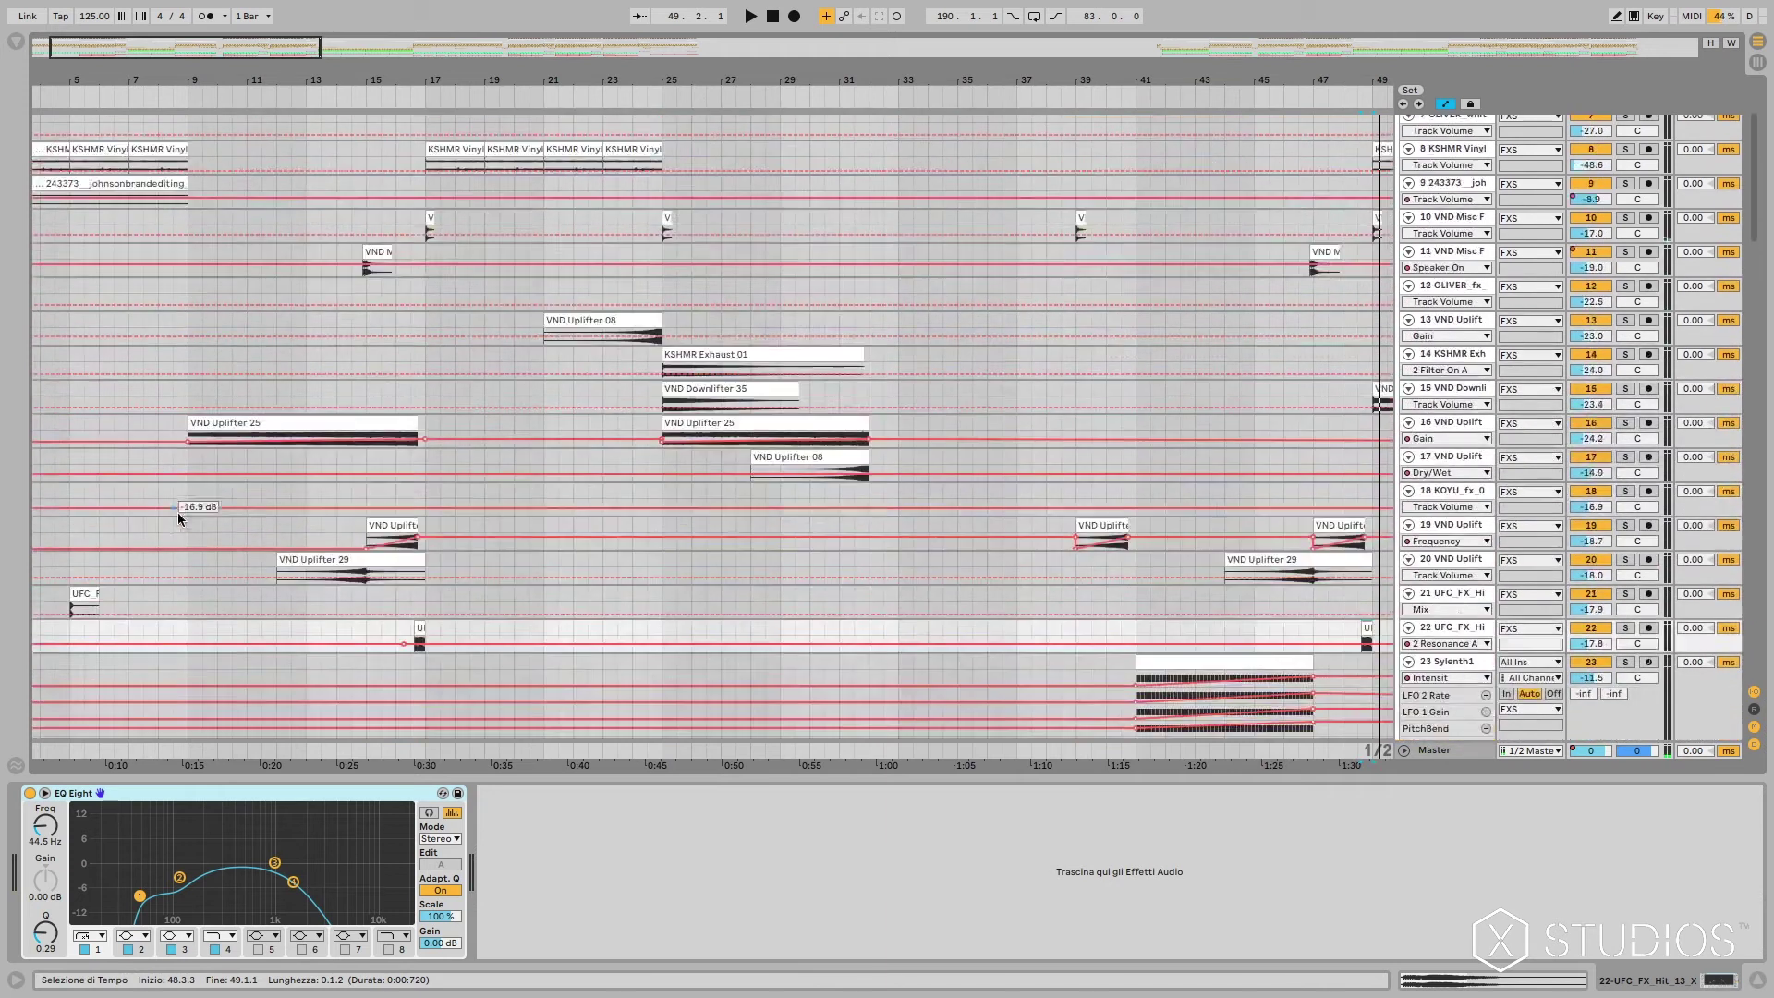
pyautogui.scroll(-3, 203, 517)
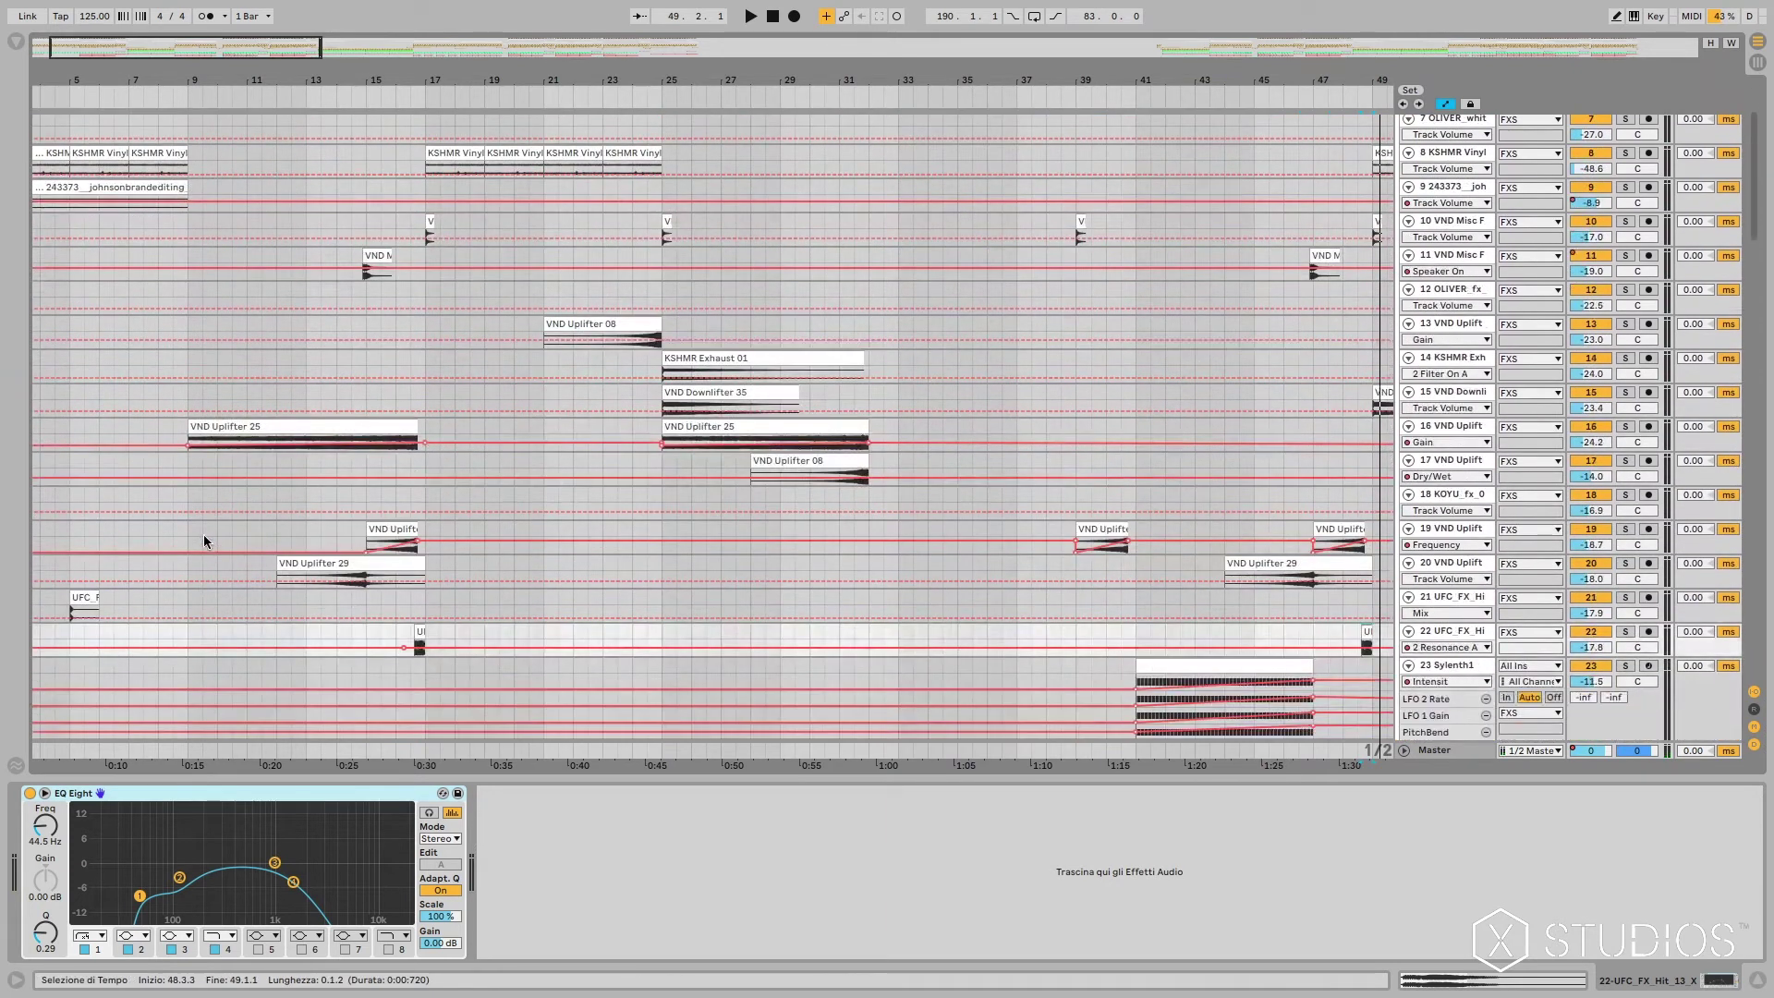
# Step: Solo the 21 UFC_FX_Hi track, play its clip from 5.1.1, and clear the solo
pyautogui.moveTo(59, 56); pyautogui.dragTo(114, 222)
pyautogui.scroll(-2, 296, 388)
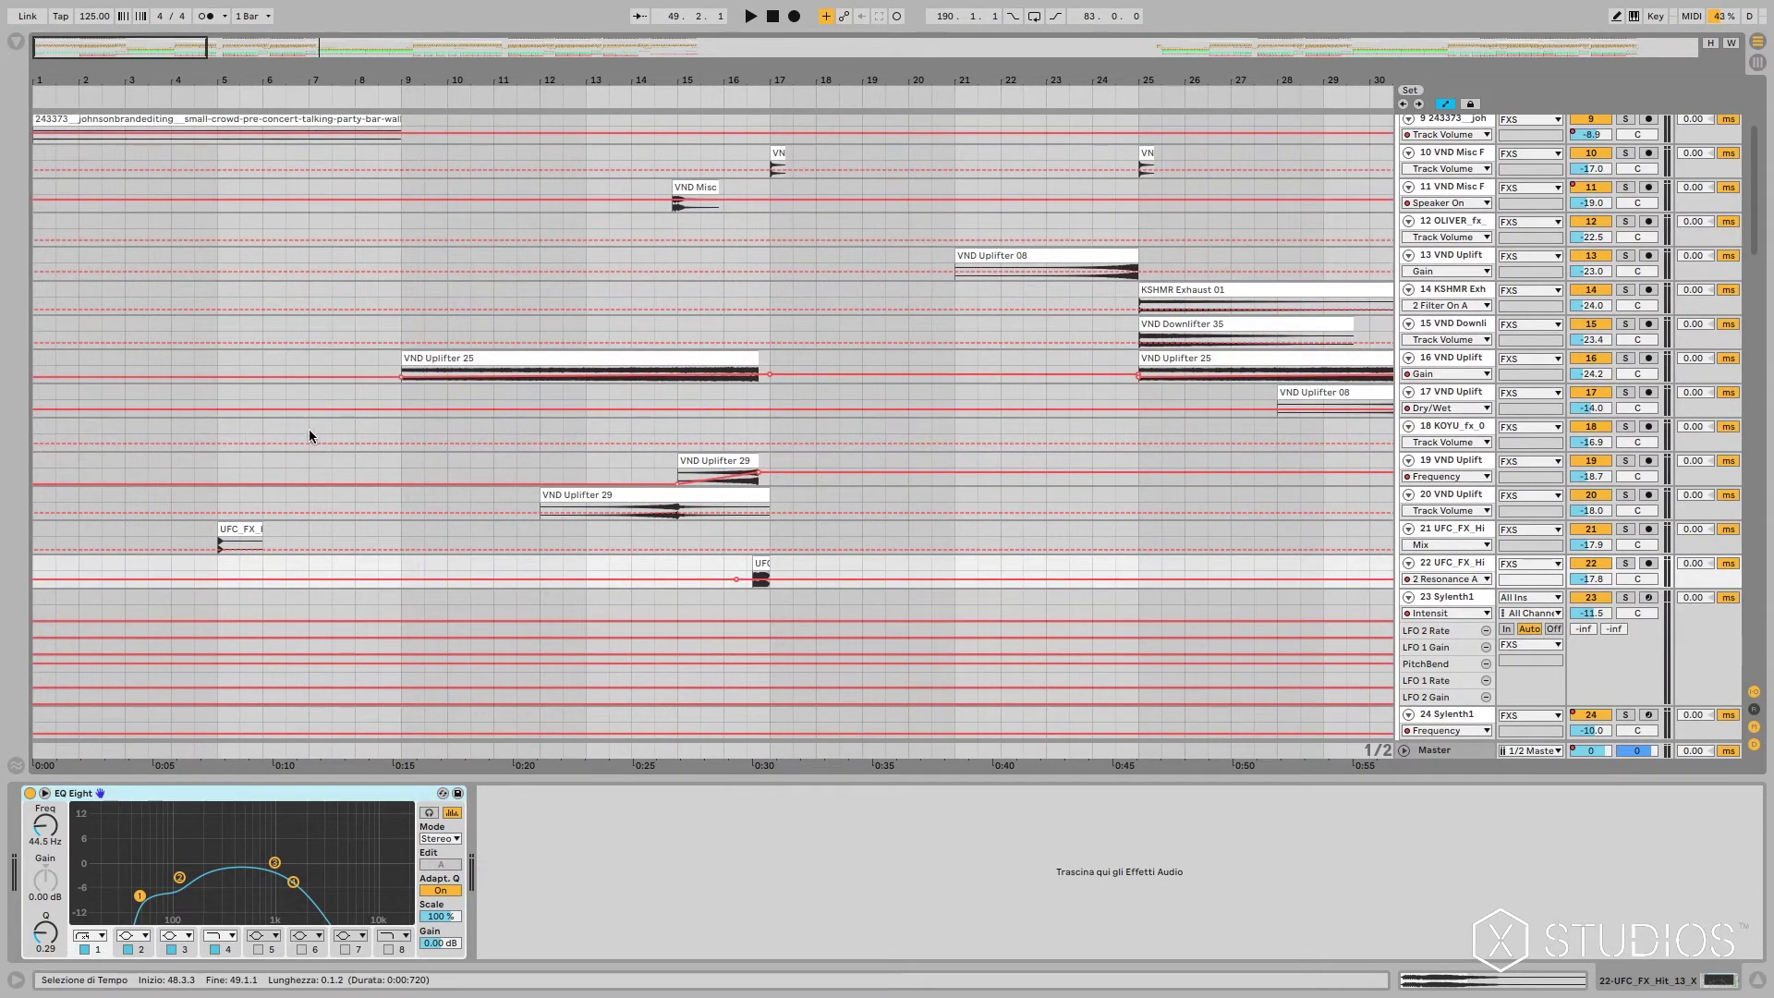
pyautogui.moveTo(75, 52); pyautogui.dragTo(185, 315)
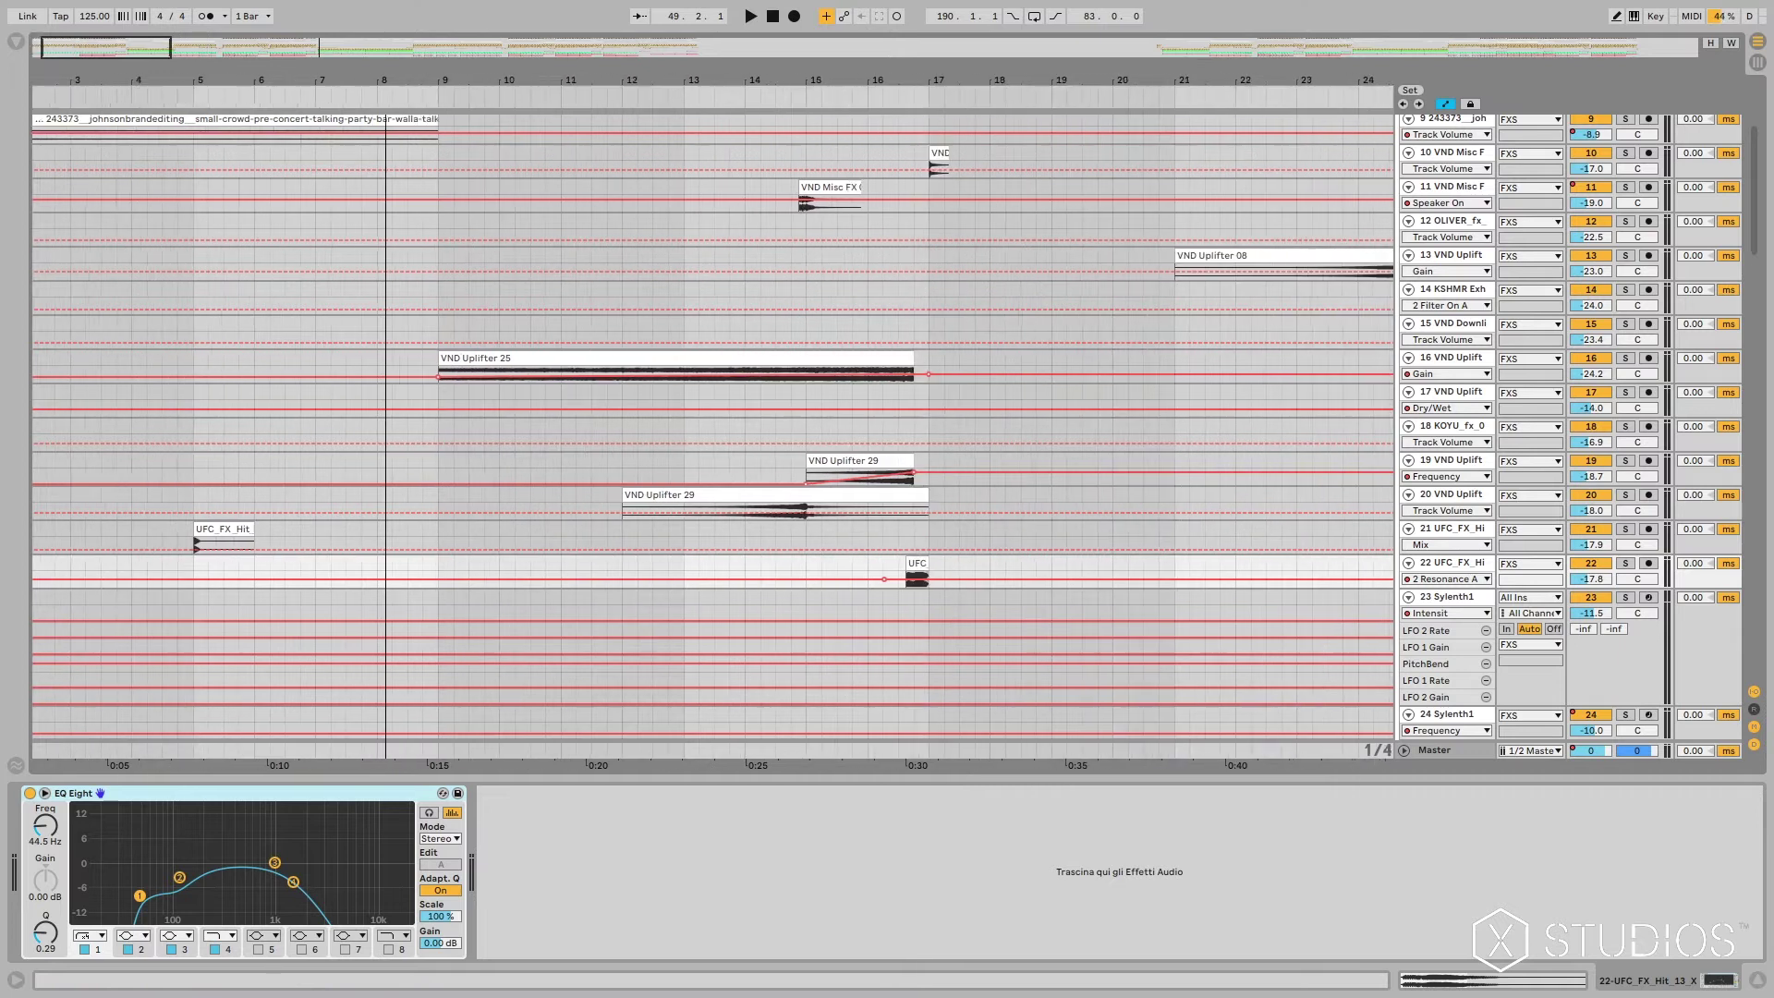
pyautogui.click(263, 543)
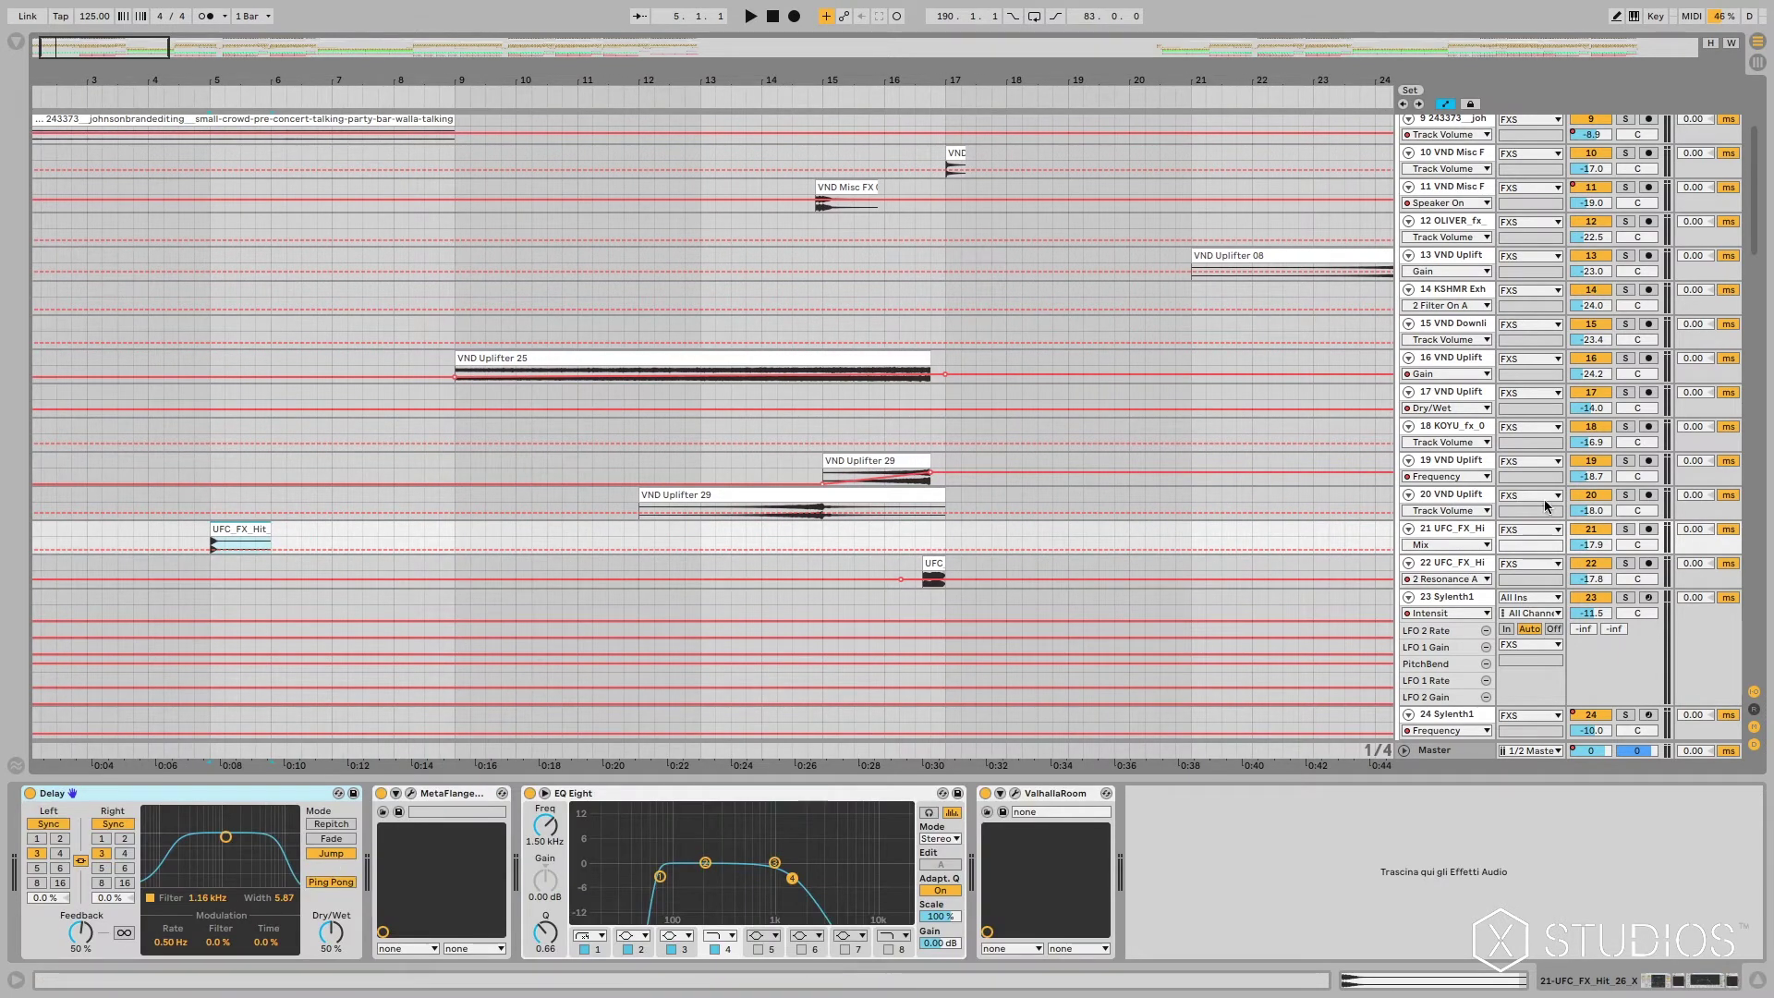
pyautogui.click(1625, 531)
pyautogui.press('space')
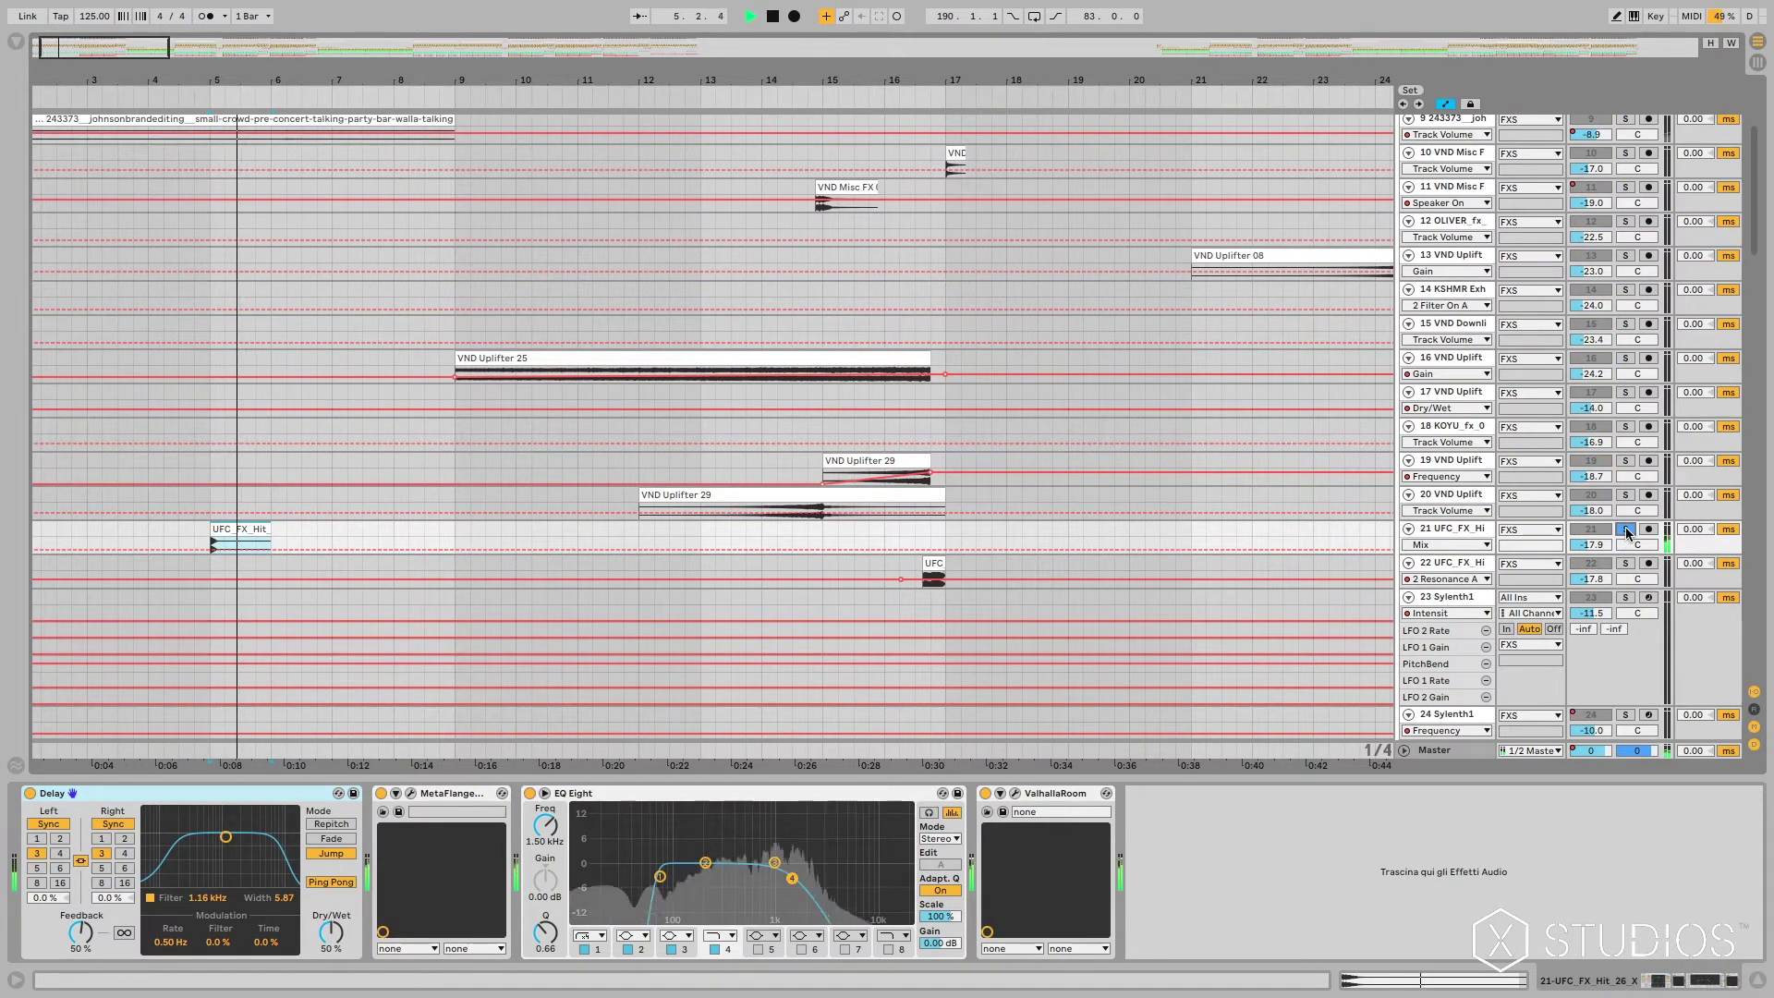
pyautogui.press('space')
pyautogui.moveTo(68, 49); pyautogui.dragTo(71, 11)
pyautogui.click(1626, 520)
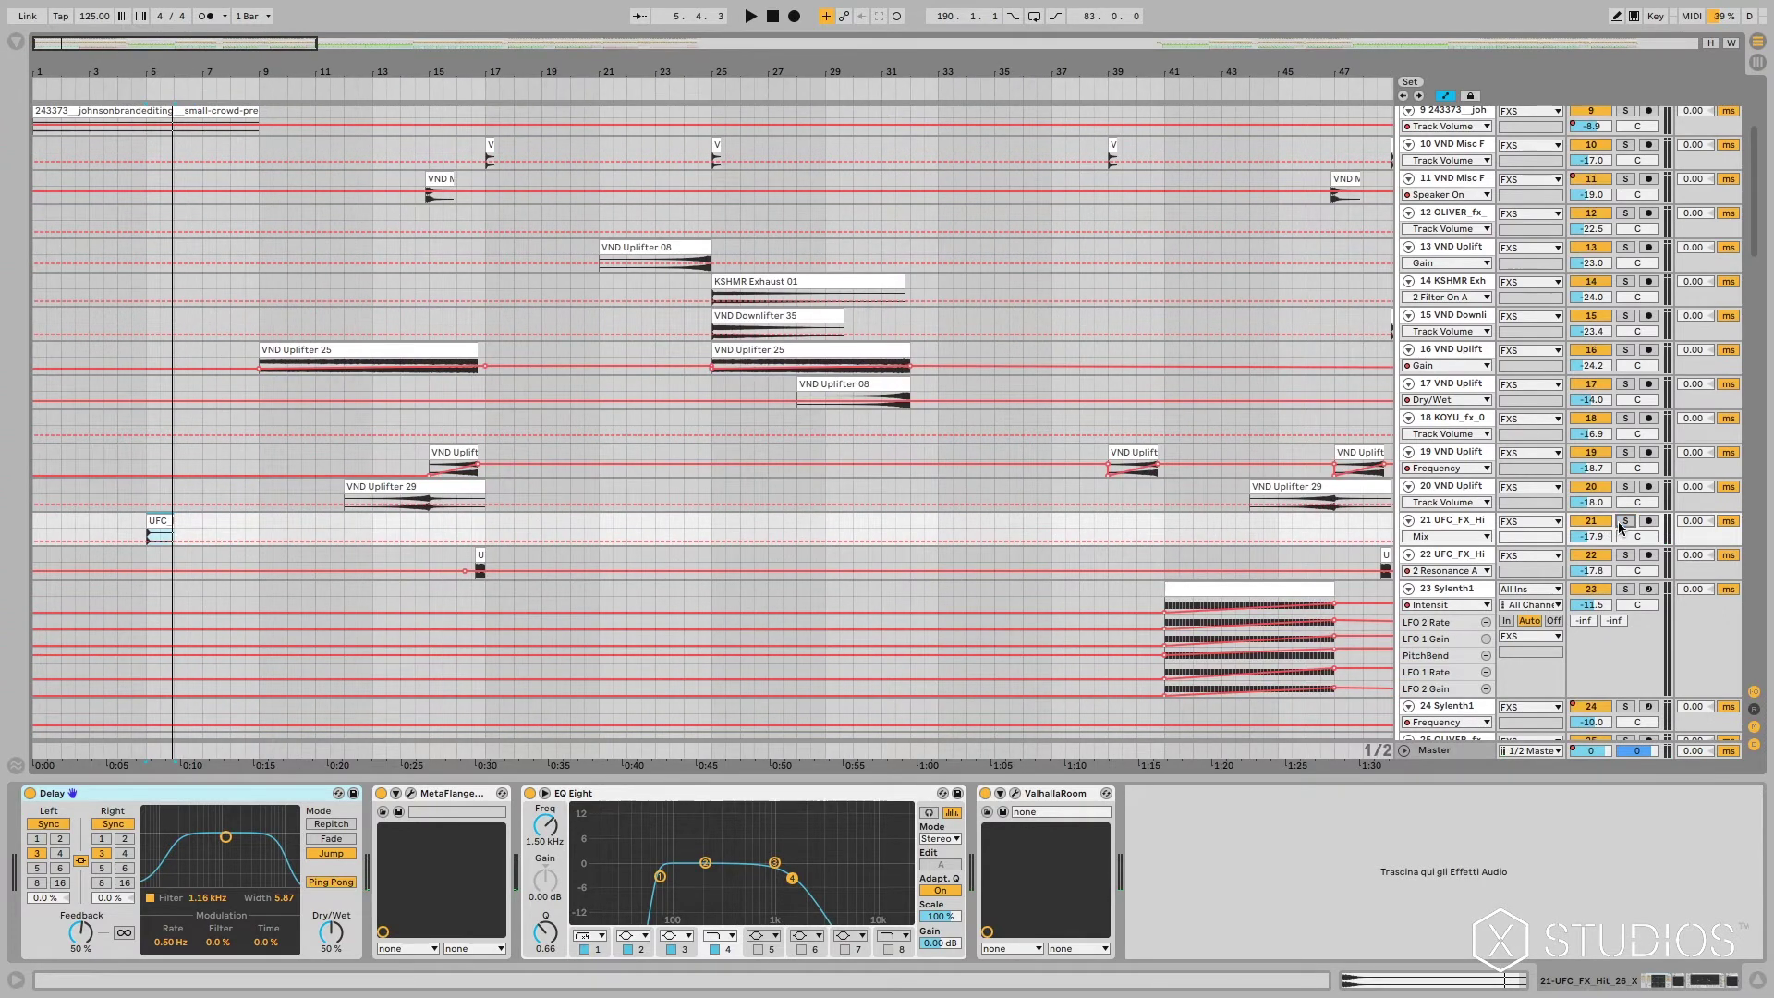
# Step: Select the first drop from 33.1.1 to 49.1.1 across all tracks
pyautogui.moveTo(222, 39); pyautogui.dragTo(364, 44)
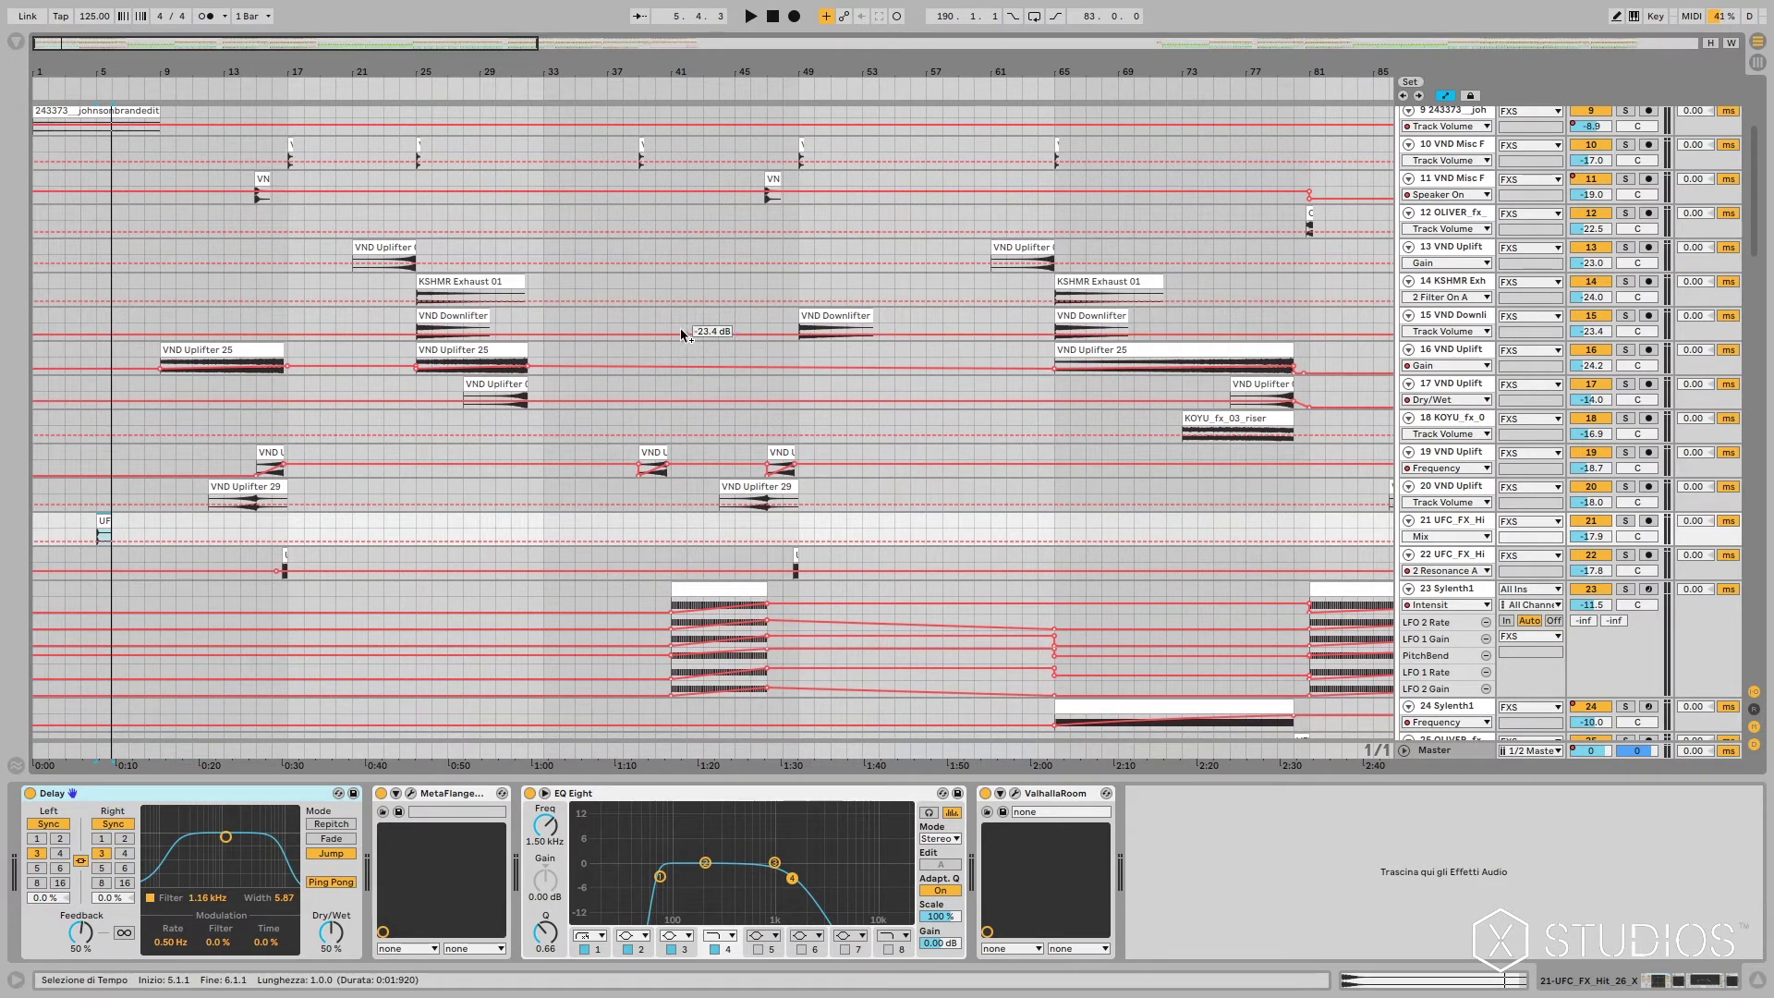
pyautogui.moveTo(256, 44); pyautogui.dragTo(352, 43)
pyautogui.scroll(5, 407, 255)
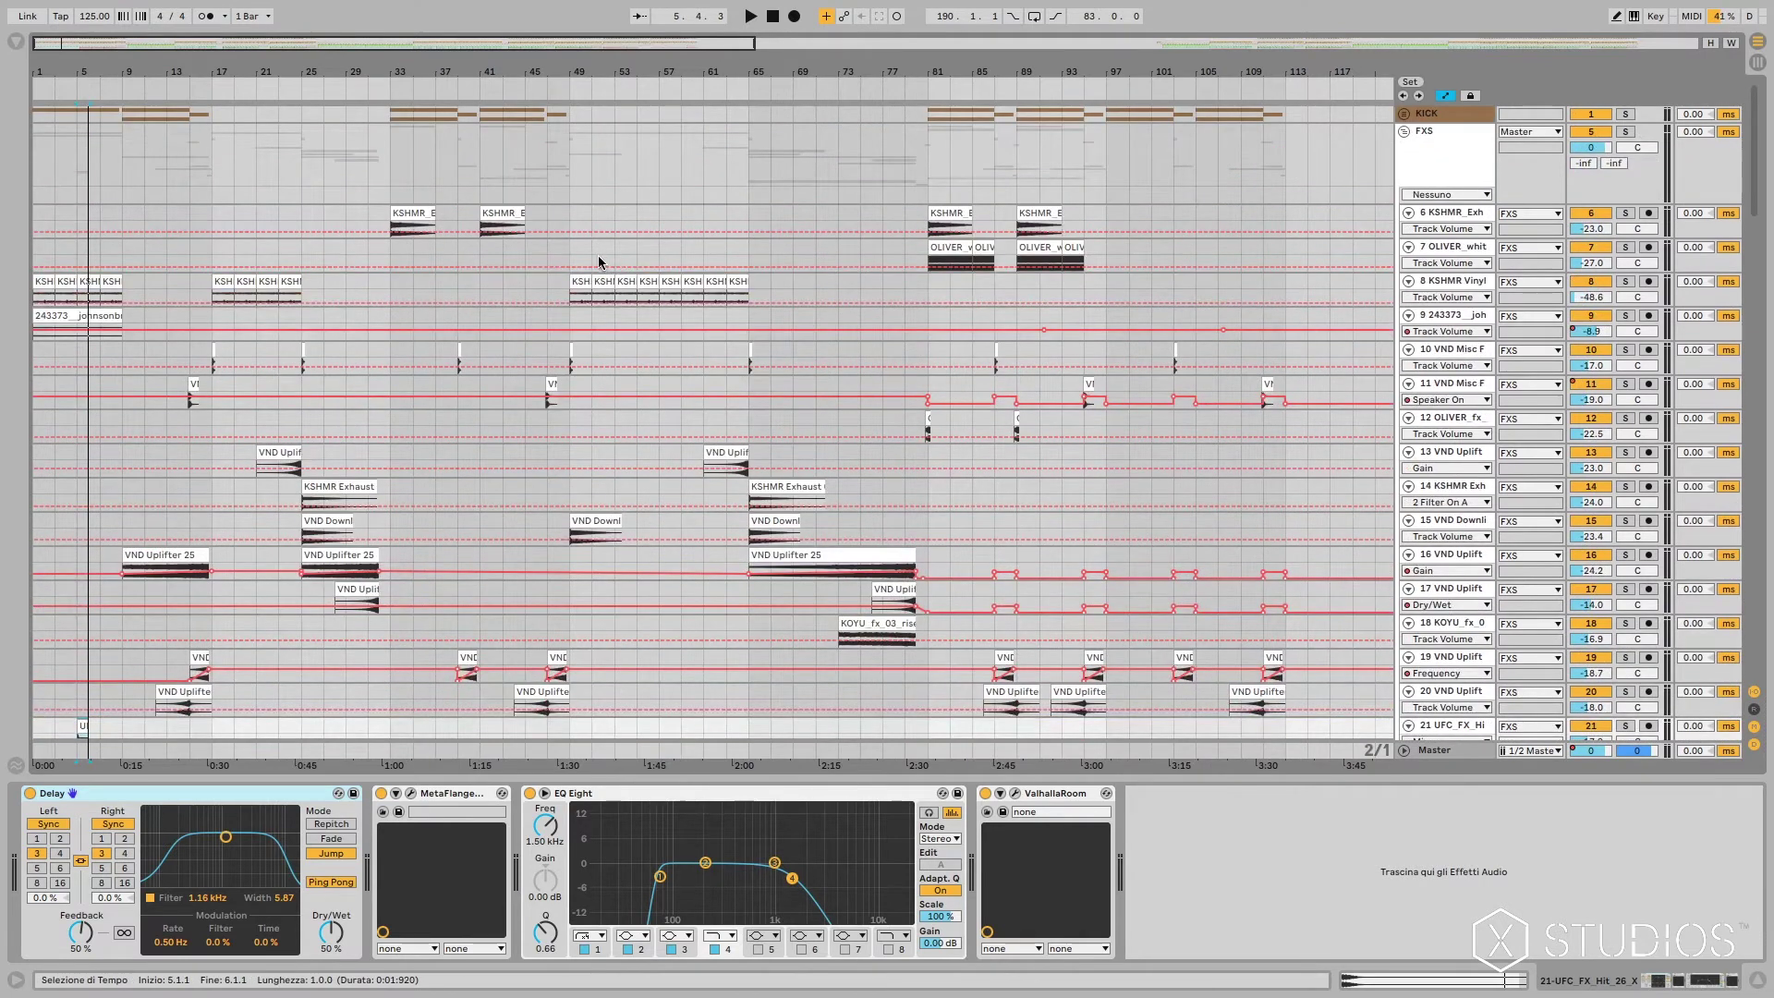
pyautogui.moveTo(390, 111); pyautogui.dragTo(569, 750)
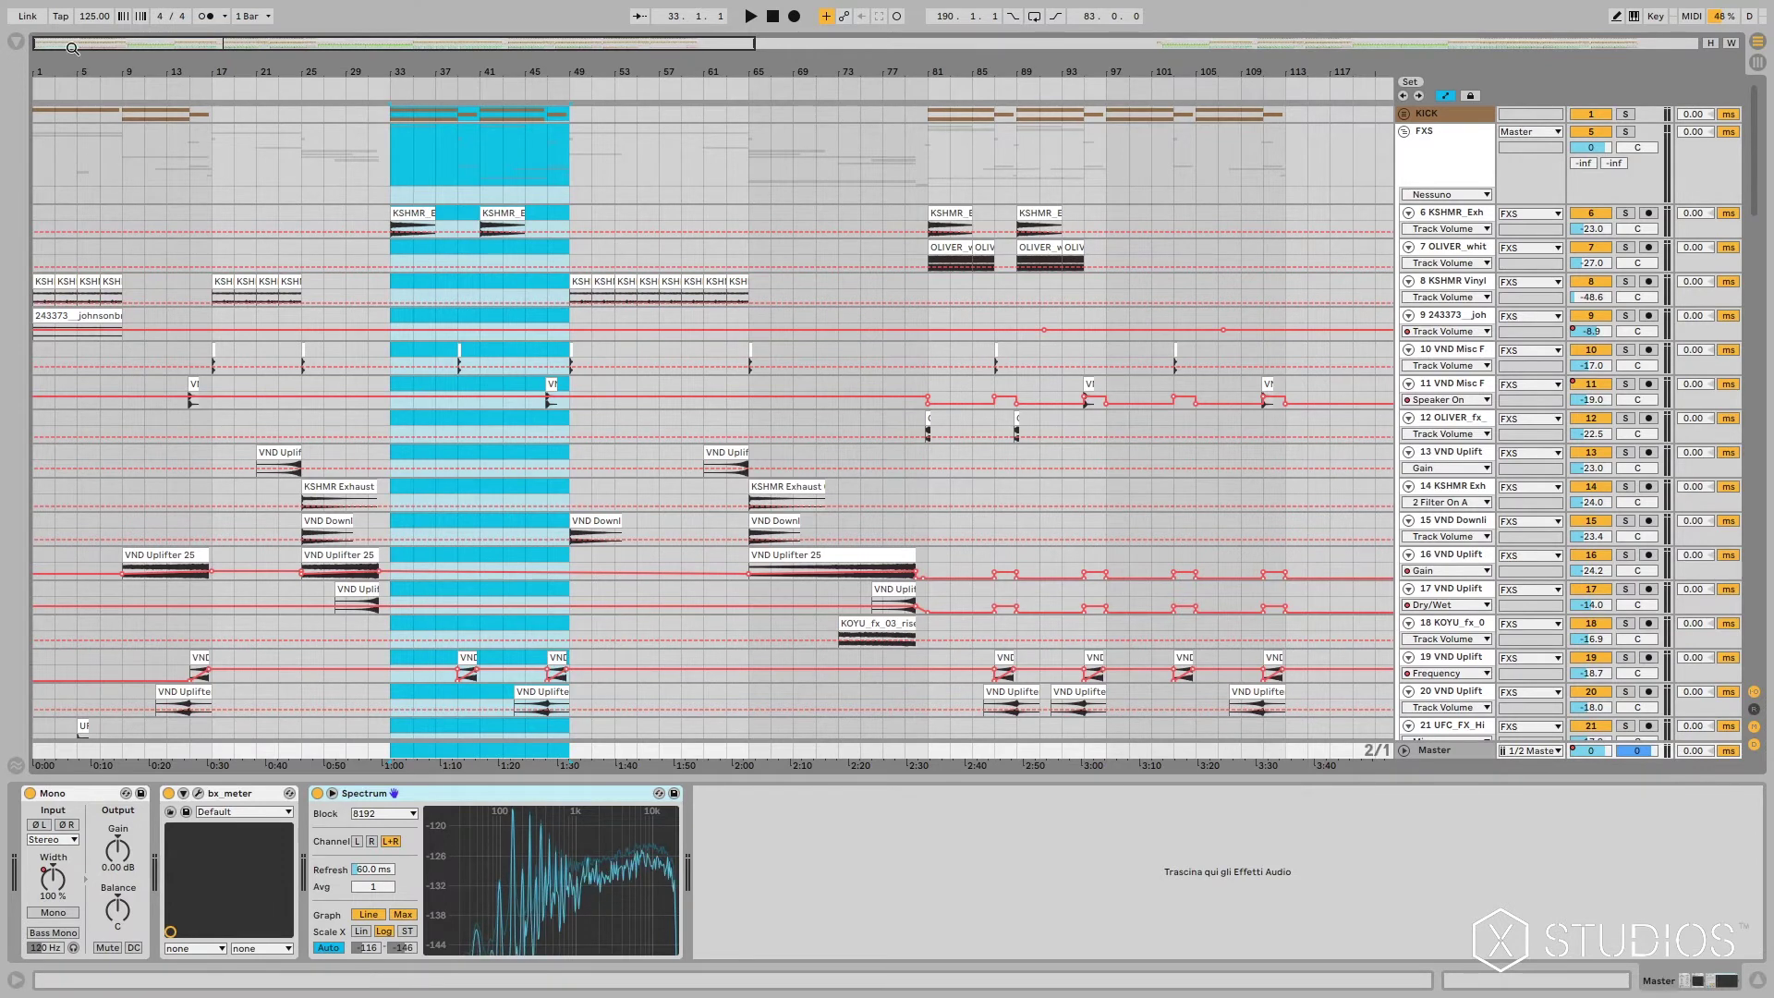
# Step: Fold the FXS, DRUMS, DROP and BASS groups to get a compact overview of the arrangement
pyautogui.moveTo(75, 44); pyautogui.dragTo(137, 64)
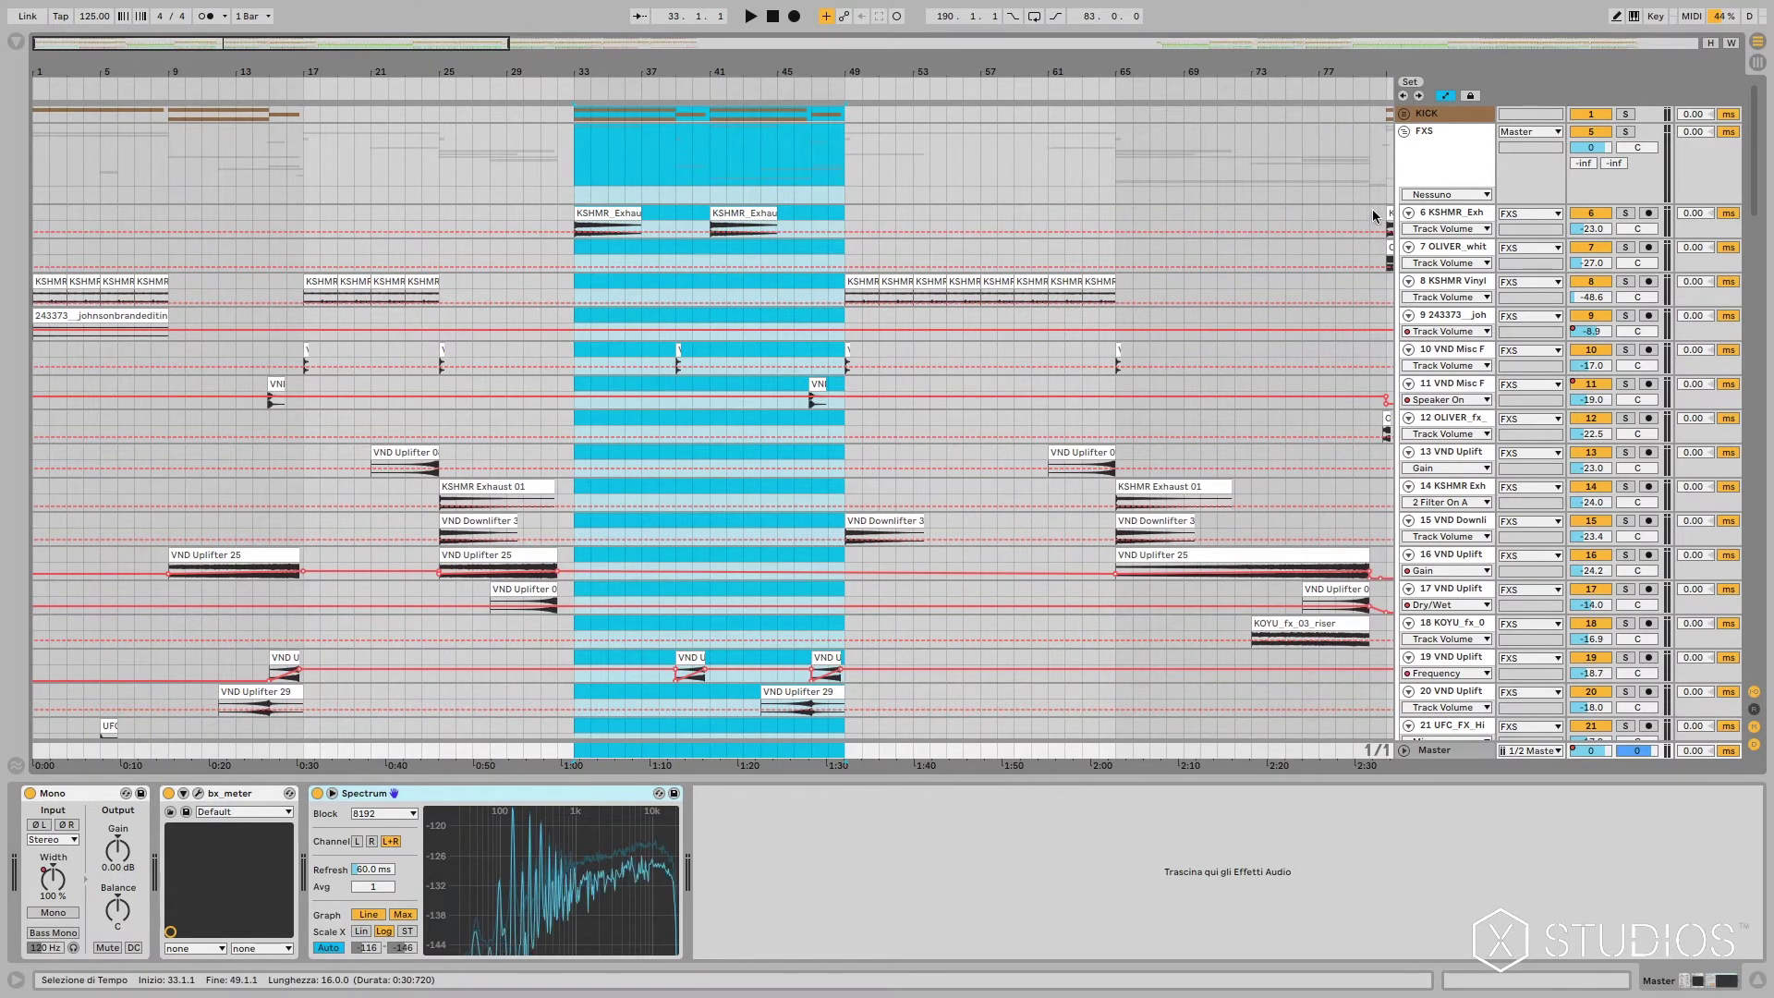
pyautogui.click(1405, 132)
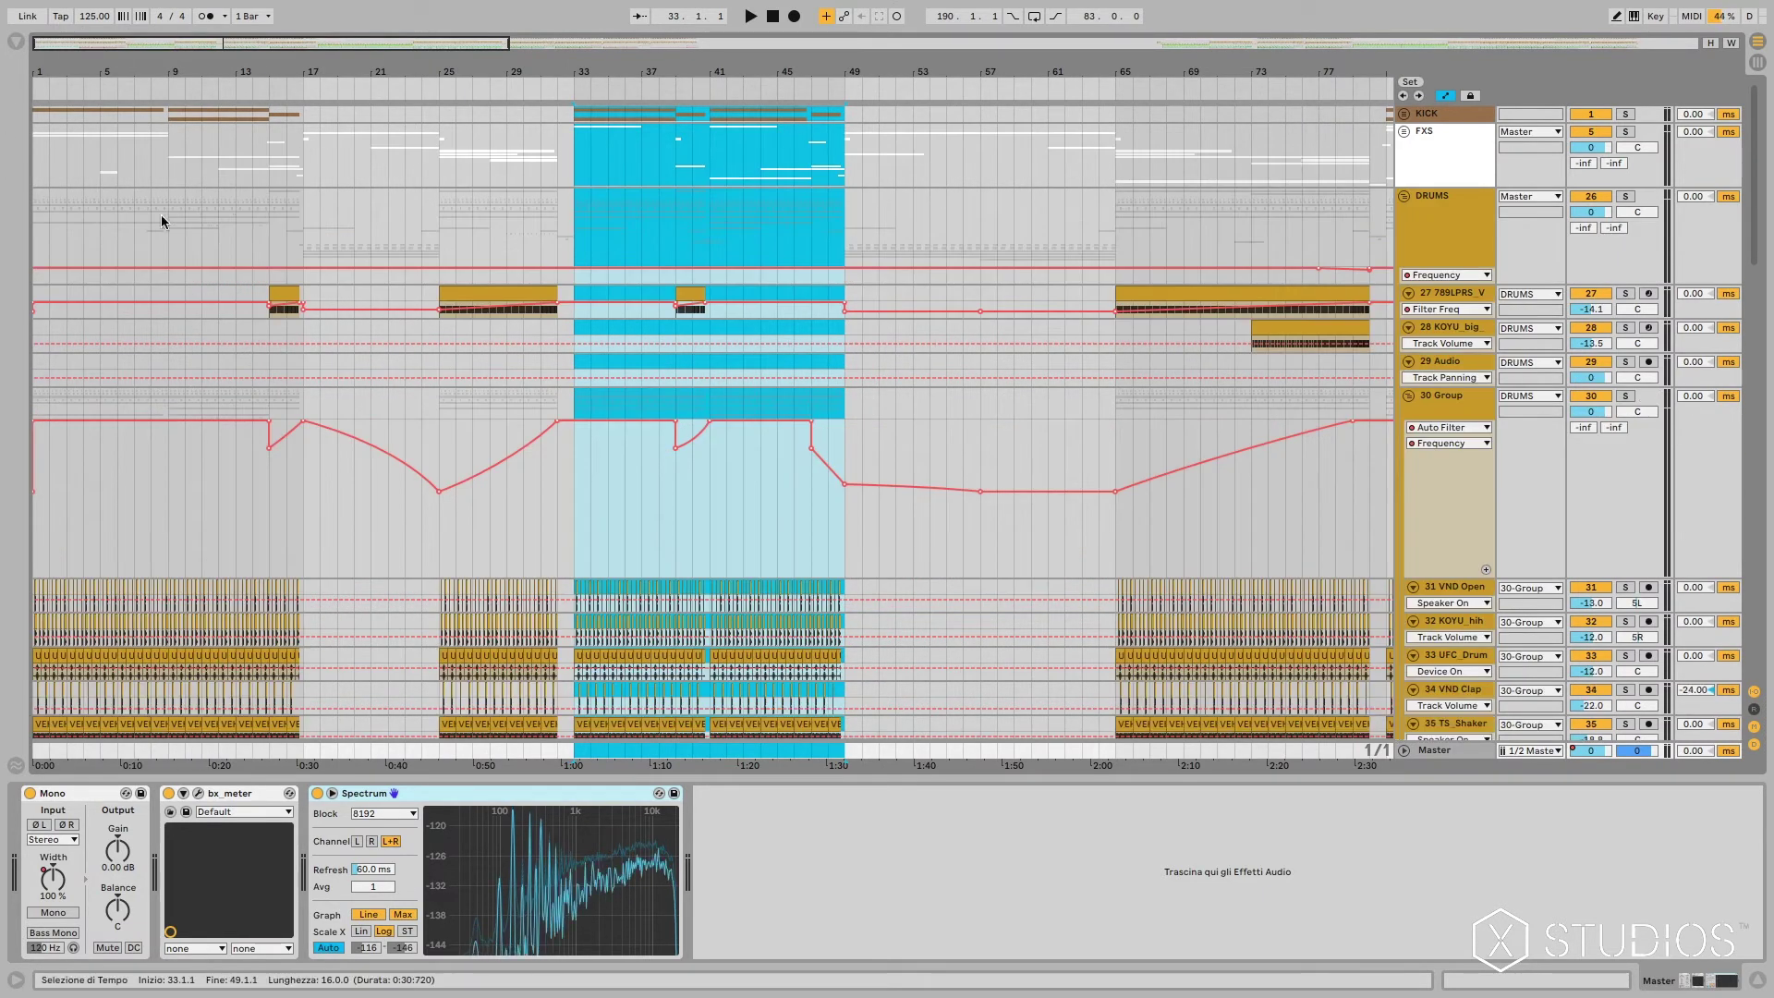
pyautogui.click(1404, 196)
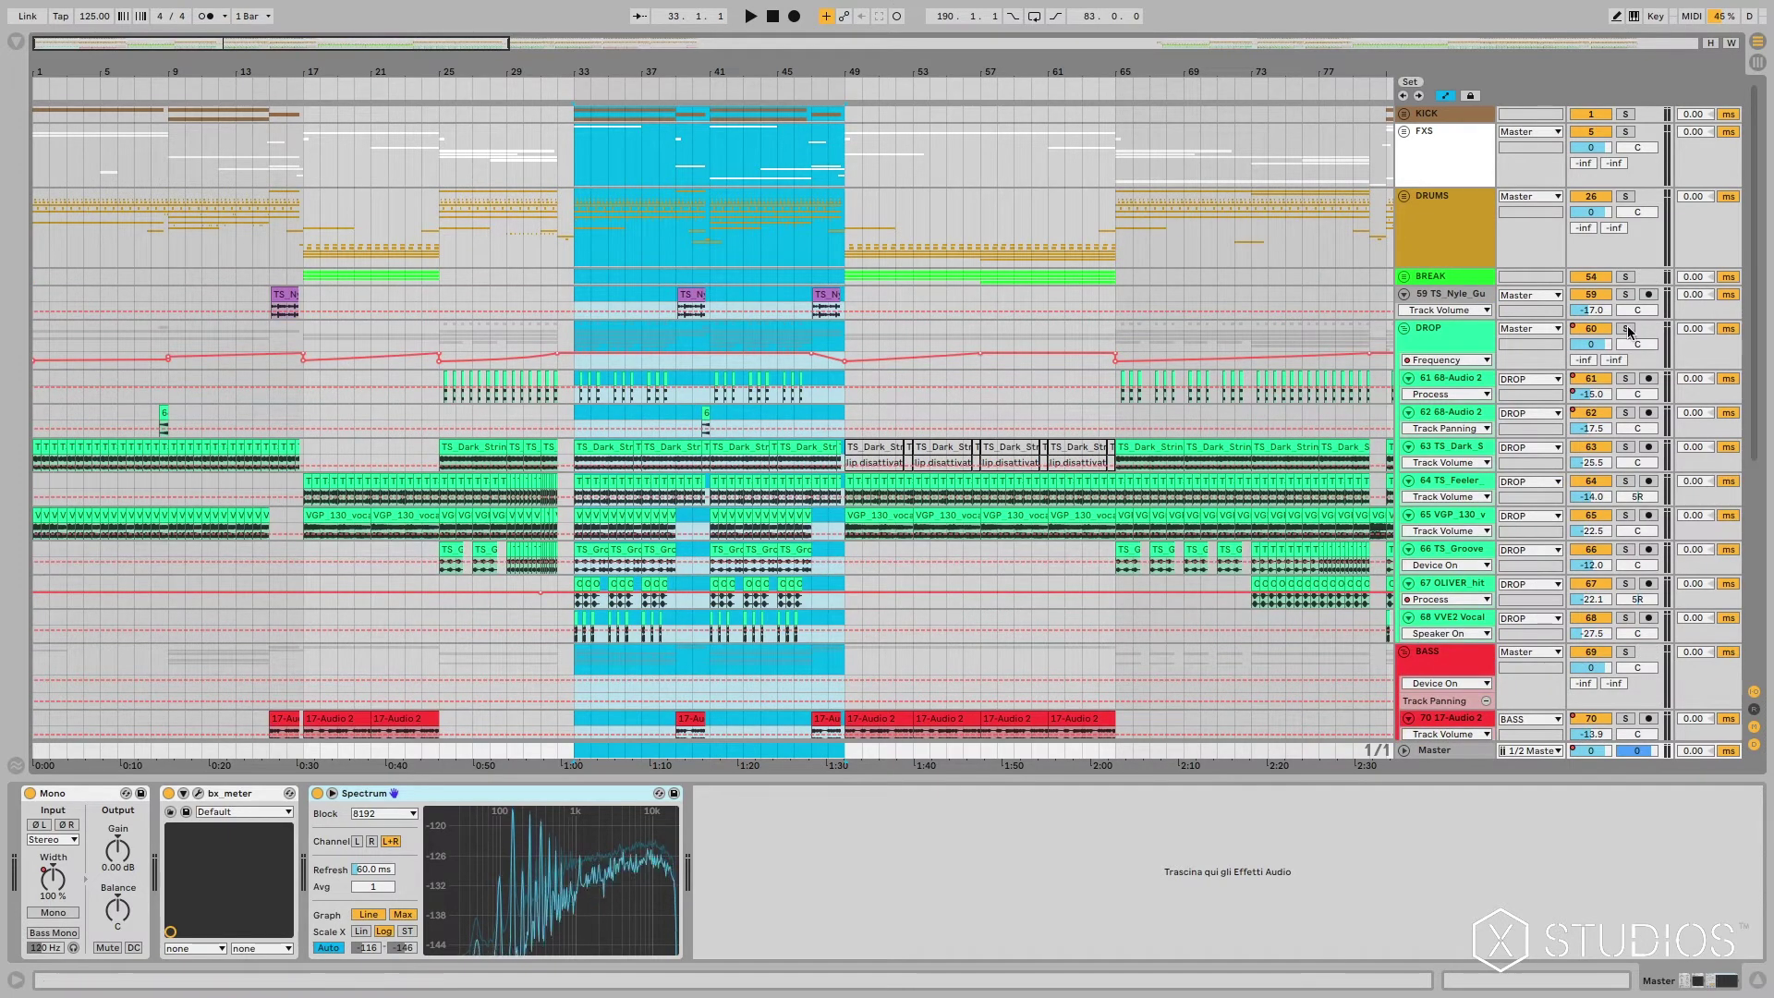
pyautogui.click(1404, 329)
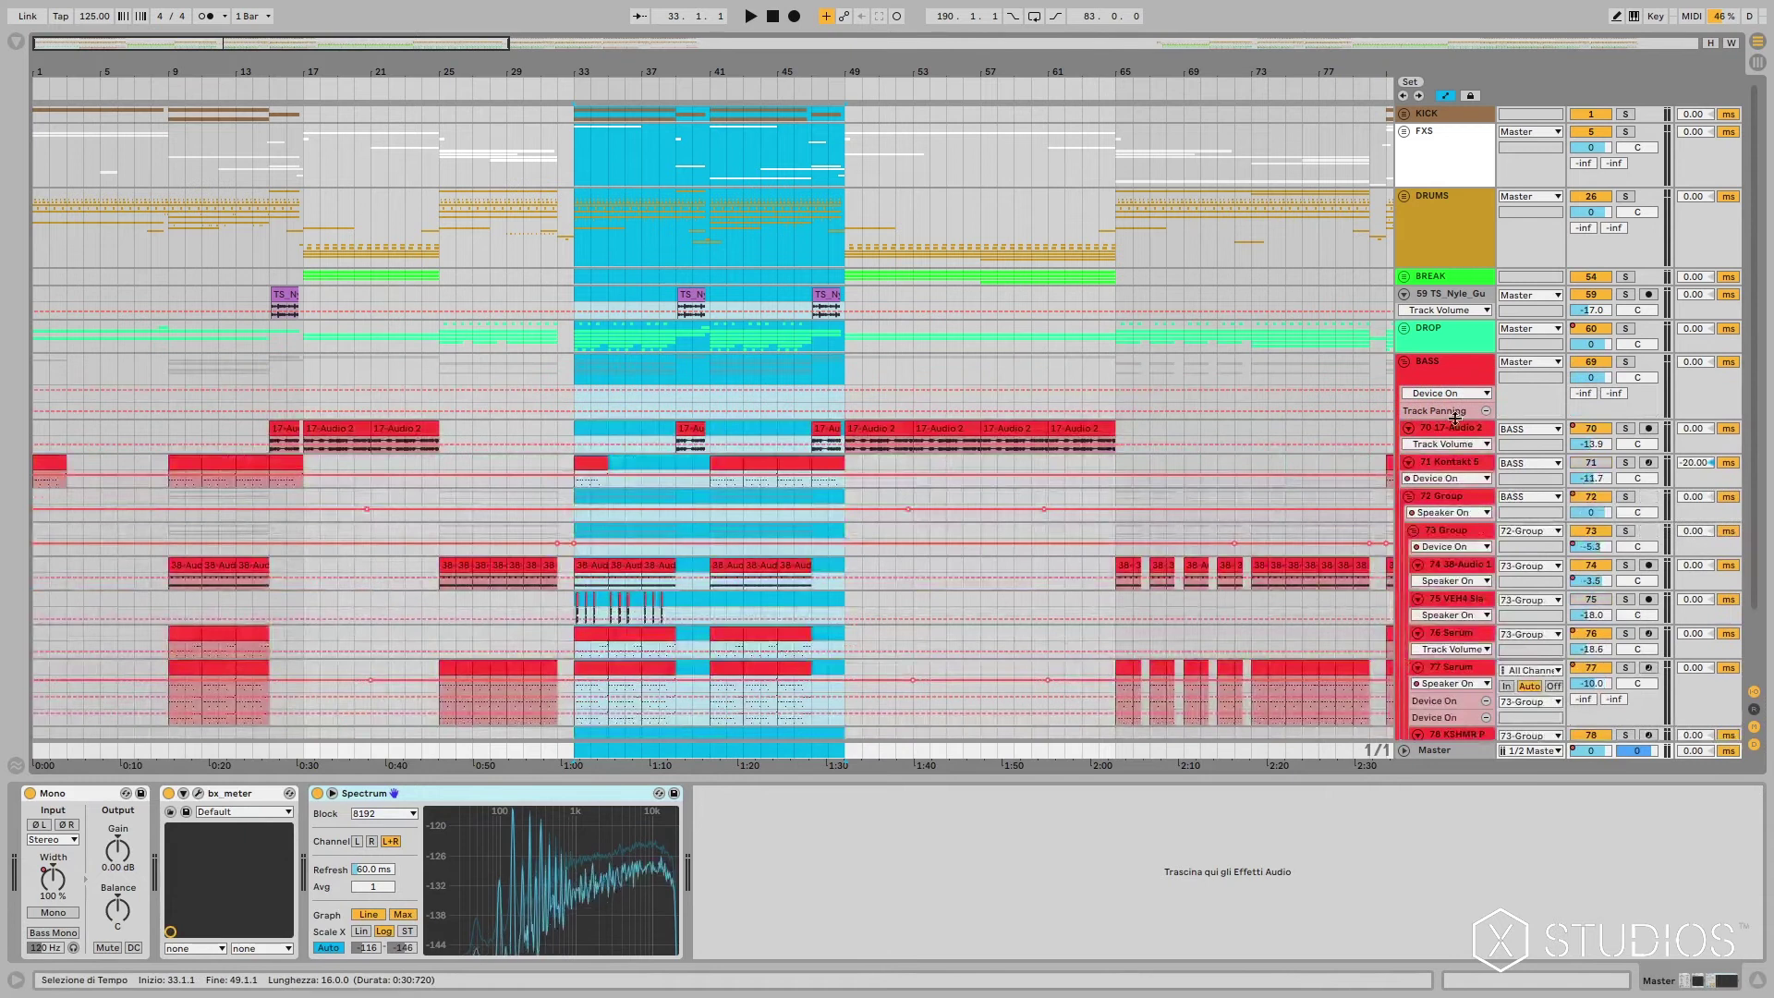
pyautogui.click(1404, 362)
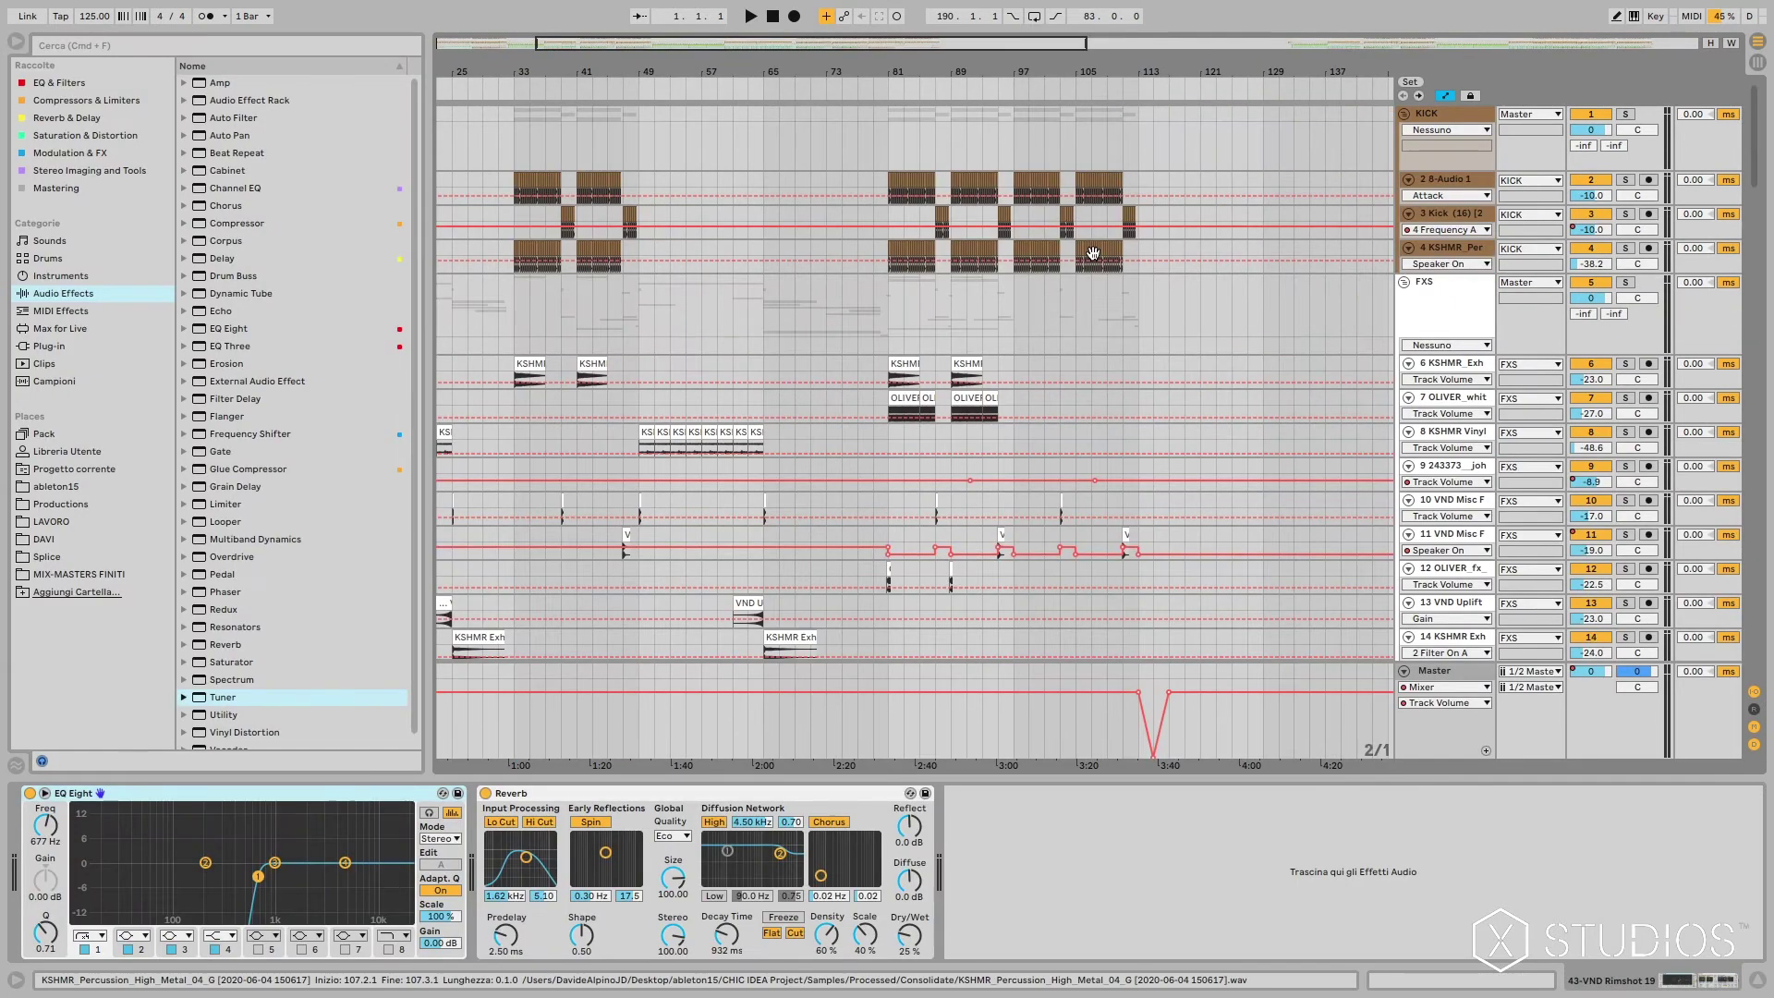
# Step: Select the range from 81.1.1 to 97.1.1 across the tracks and examine the FXS group's clips in both halves of the second drop
pyautogui.moveTo(968, 49); pyautogui.dragTo(885, 739)
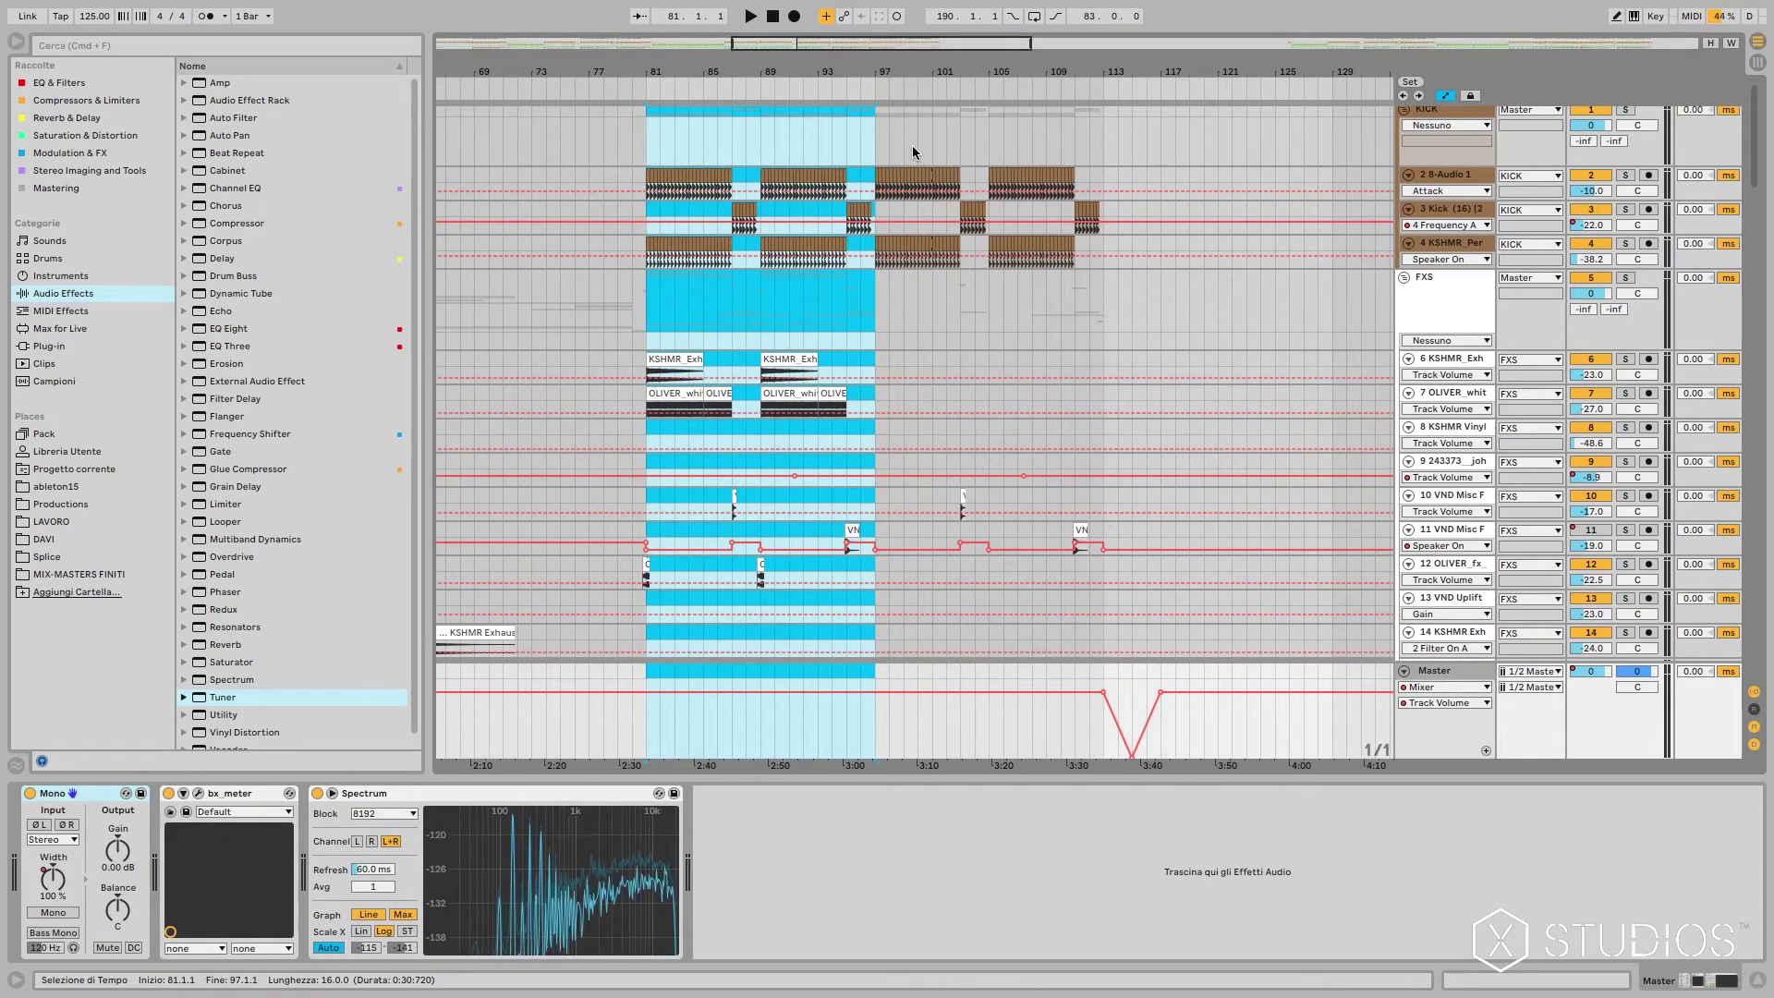
pyautogui.moveTo(958, 52); pyautogui.dragTo(910, 266)
pyautogui.scroll(-3, 975, 273)
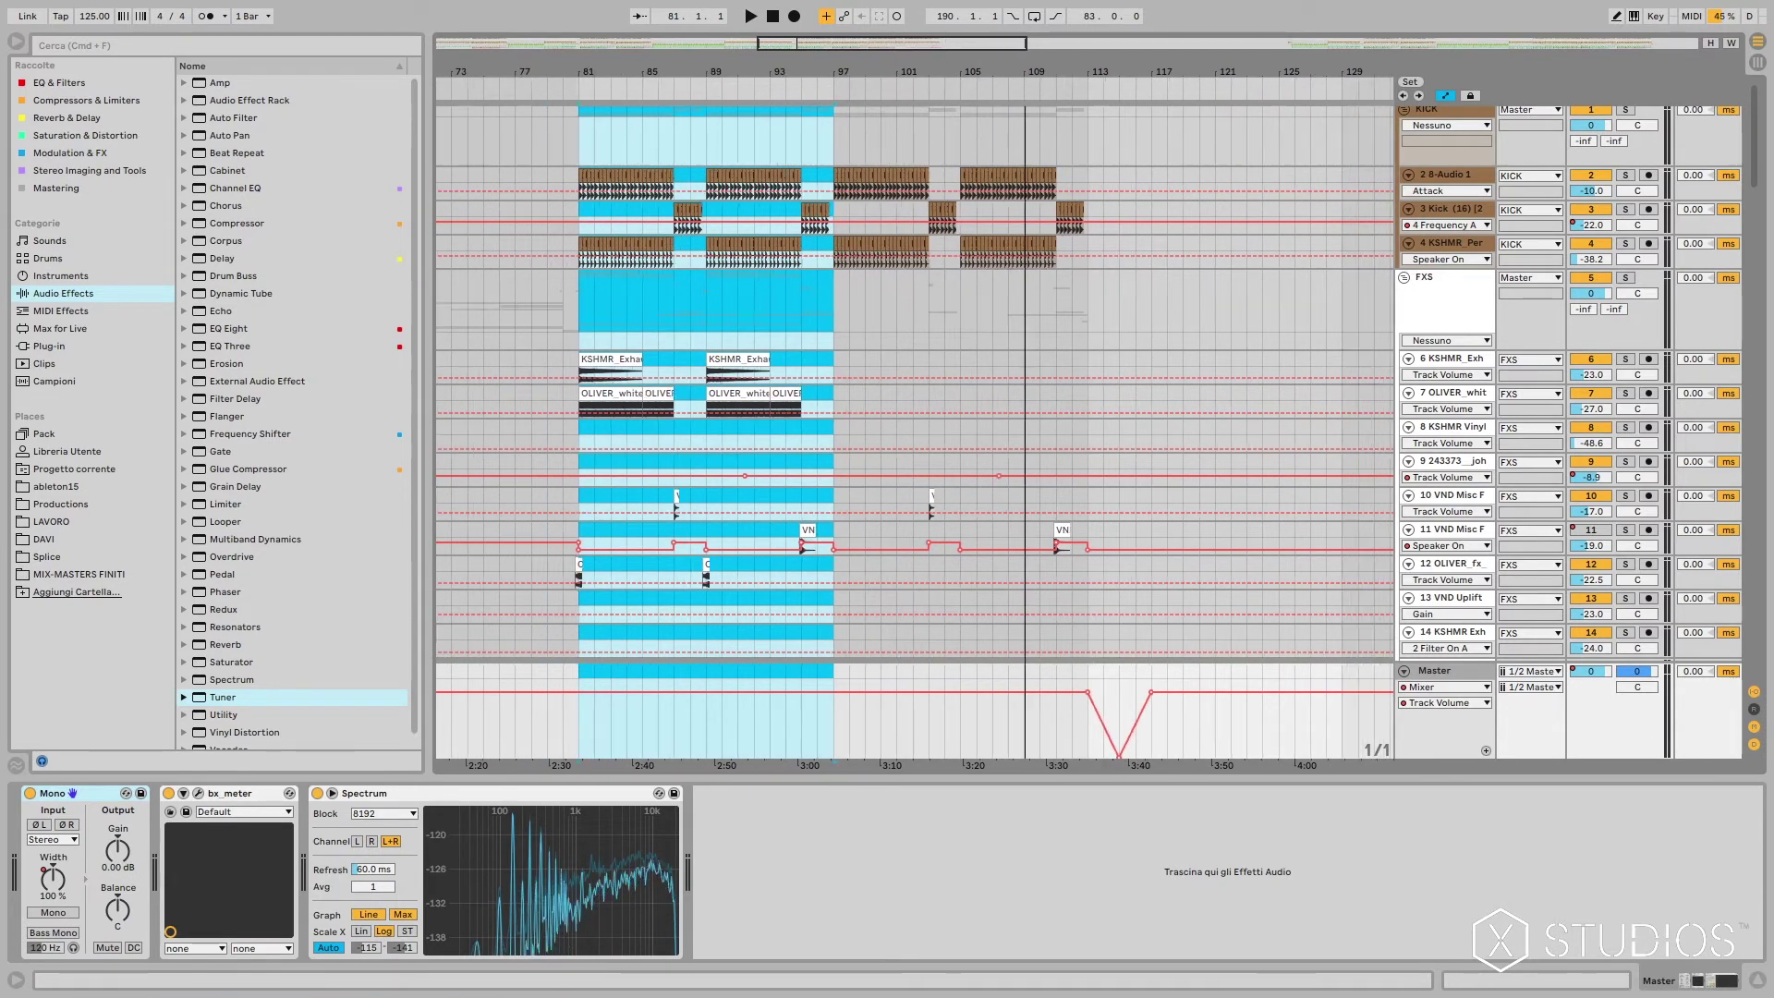
pyautogui.scroll(-6, 1006, 279)
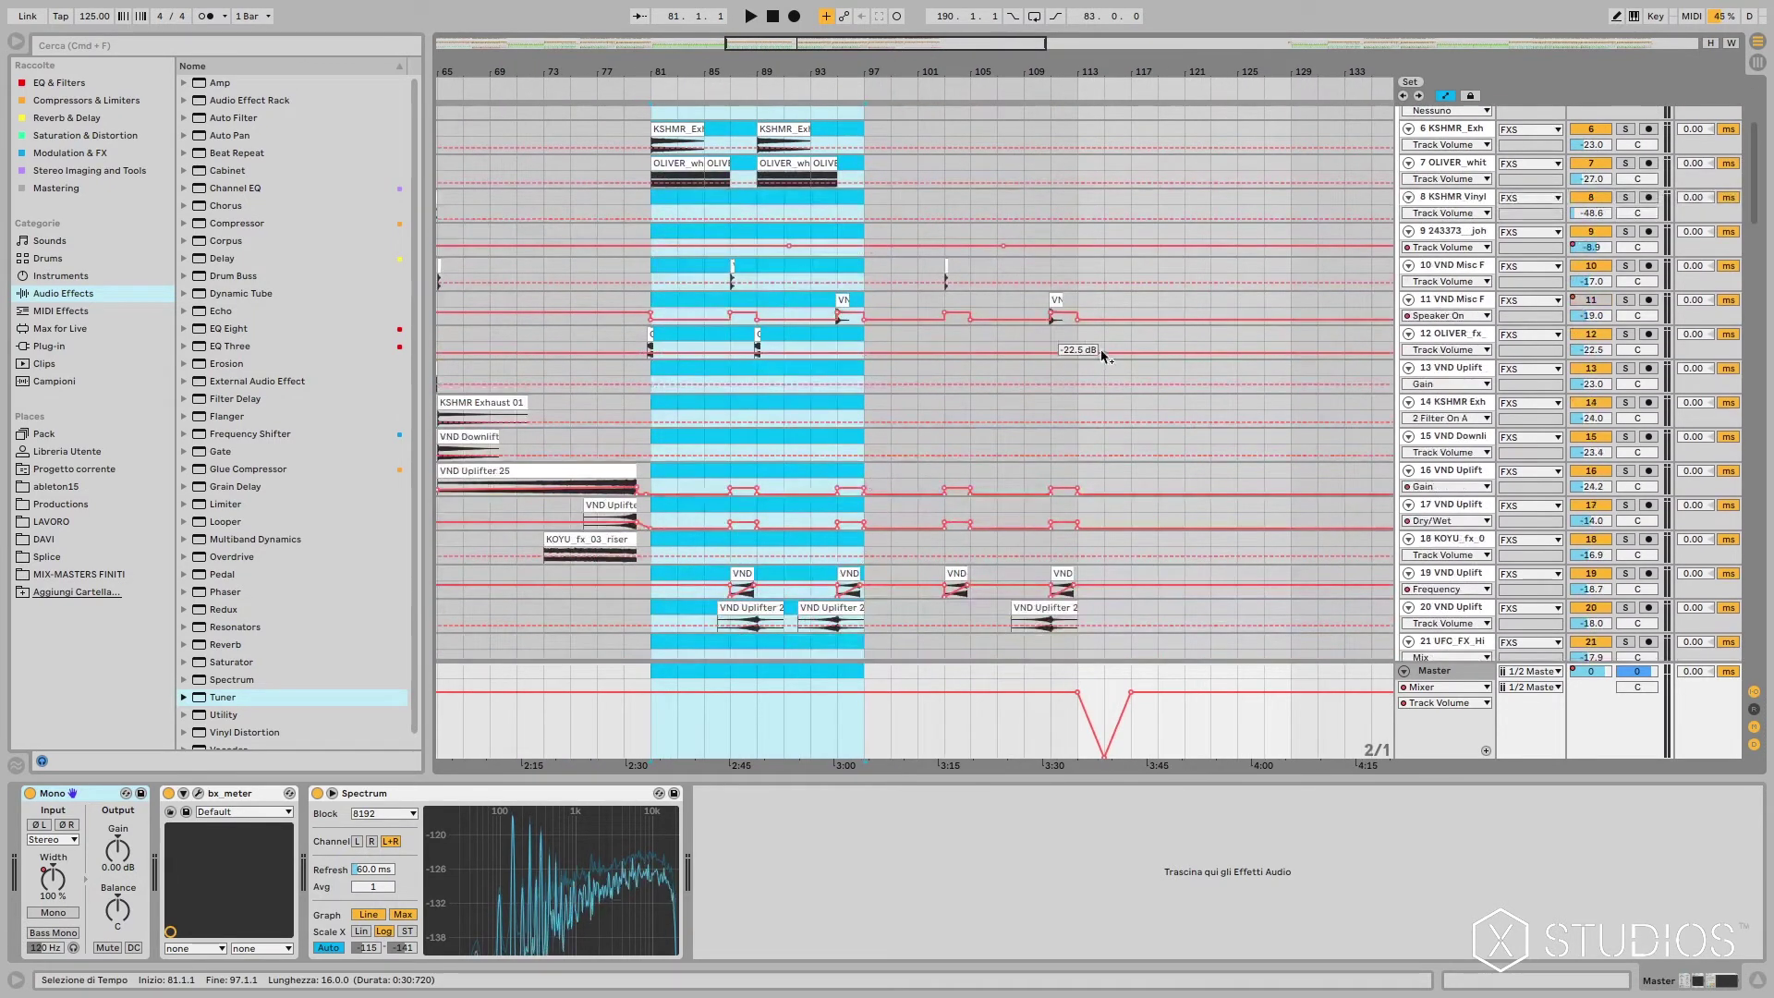
pyautogui.scroll(-4, 1089, 407)
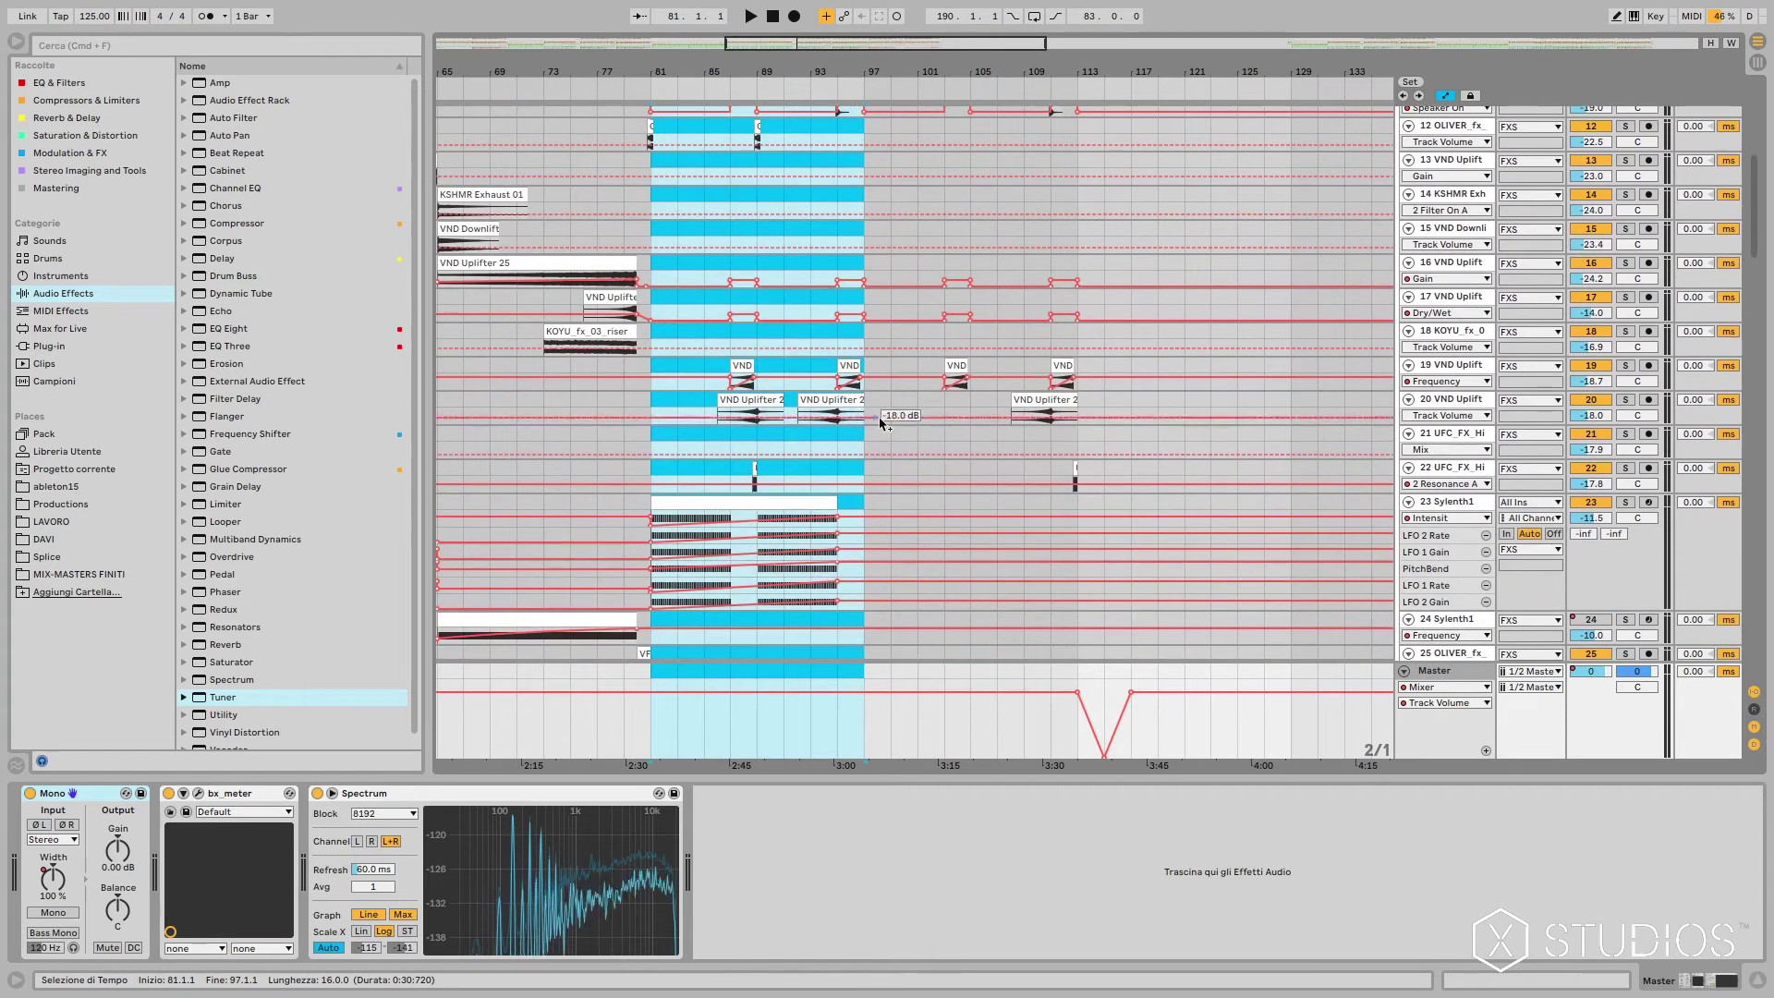
pyautogui.click(887, 439)
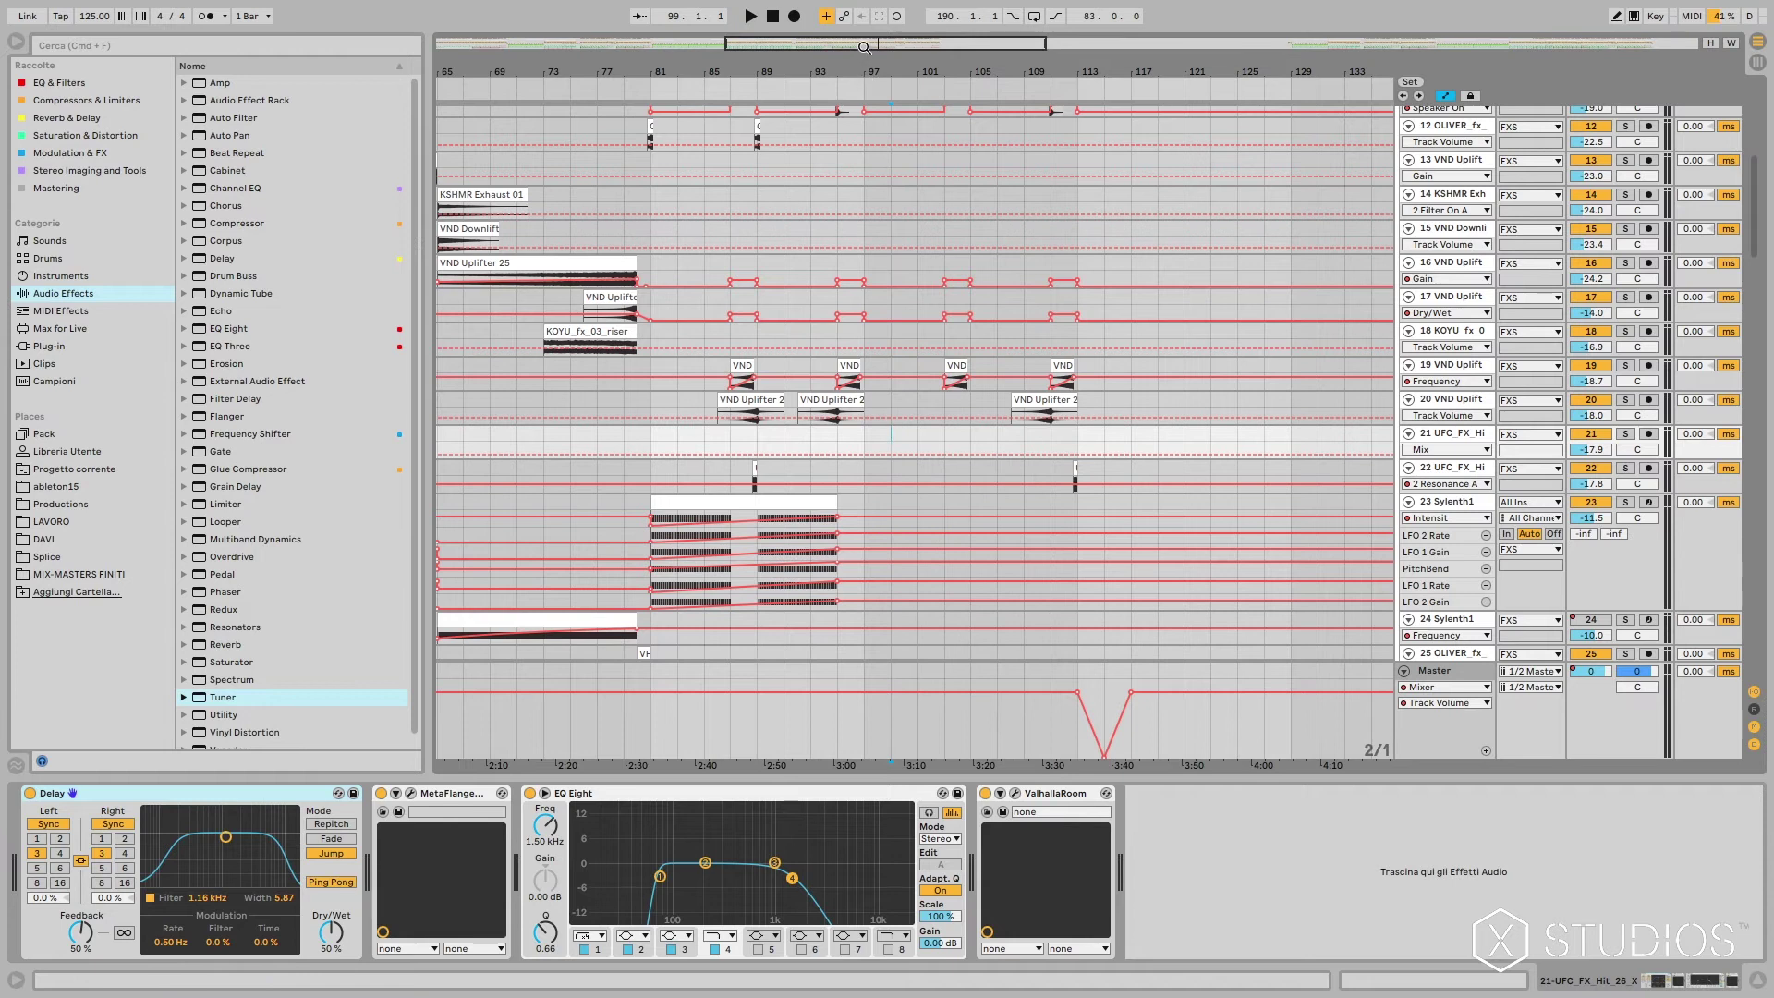
pyautogui.moveTo(864, 47); pyautogui.dragTo(869, 74)
pyautogui.scroll(-5, 1016, 462)
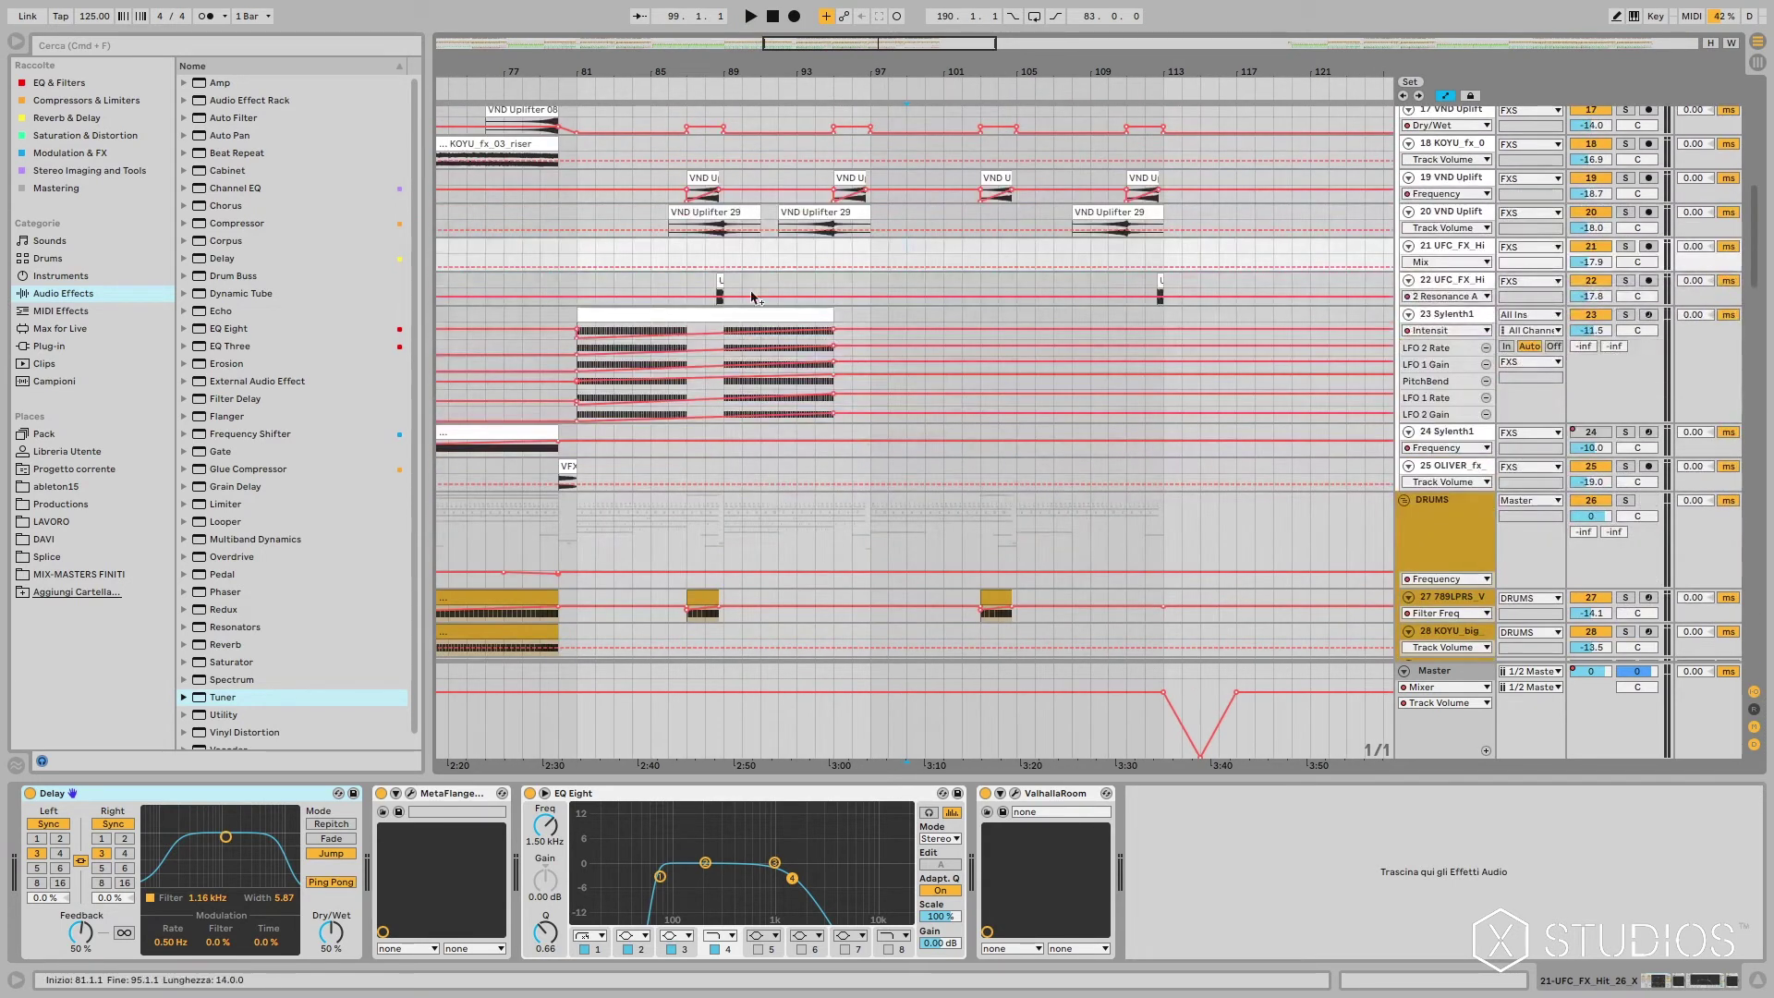
# Step: Play the full mix briefly from 81.1.1 and from 97.1.1 to compare the two halves of the second drop
pyautogui.click(584, 279)
pyautogui.press('space')
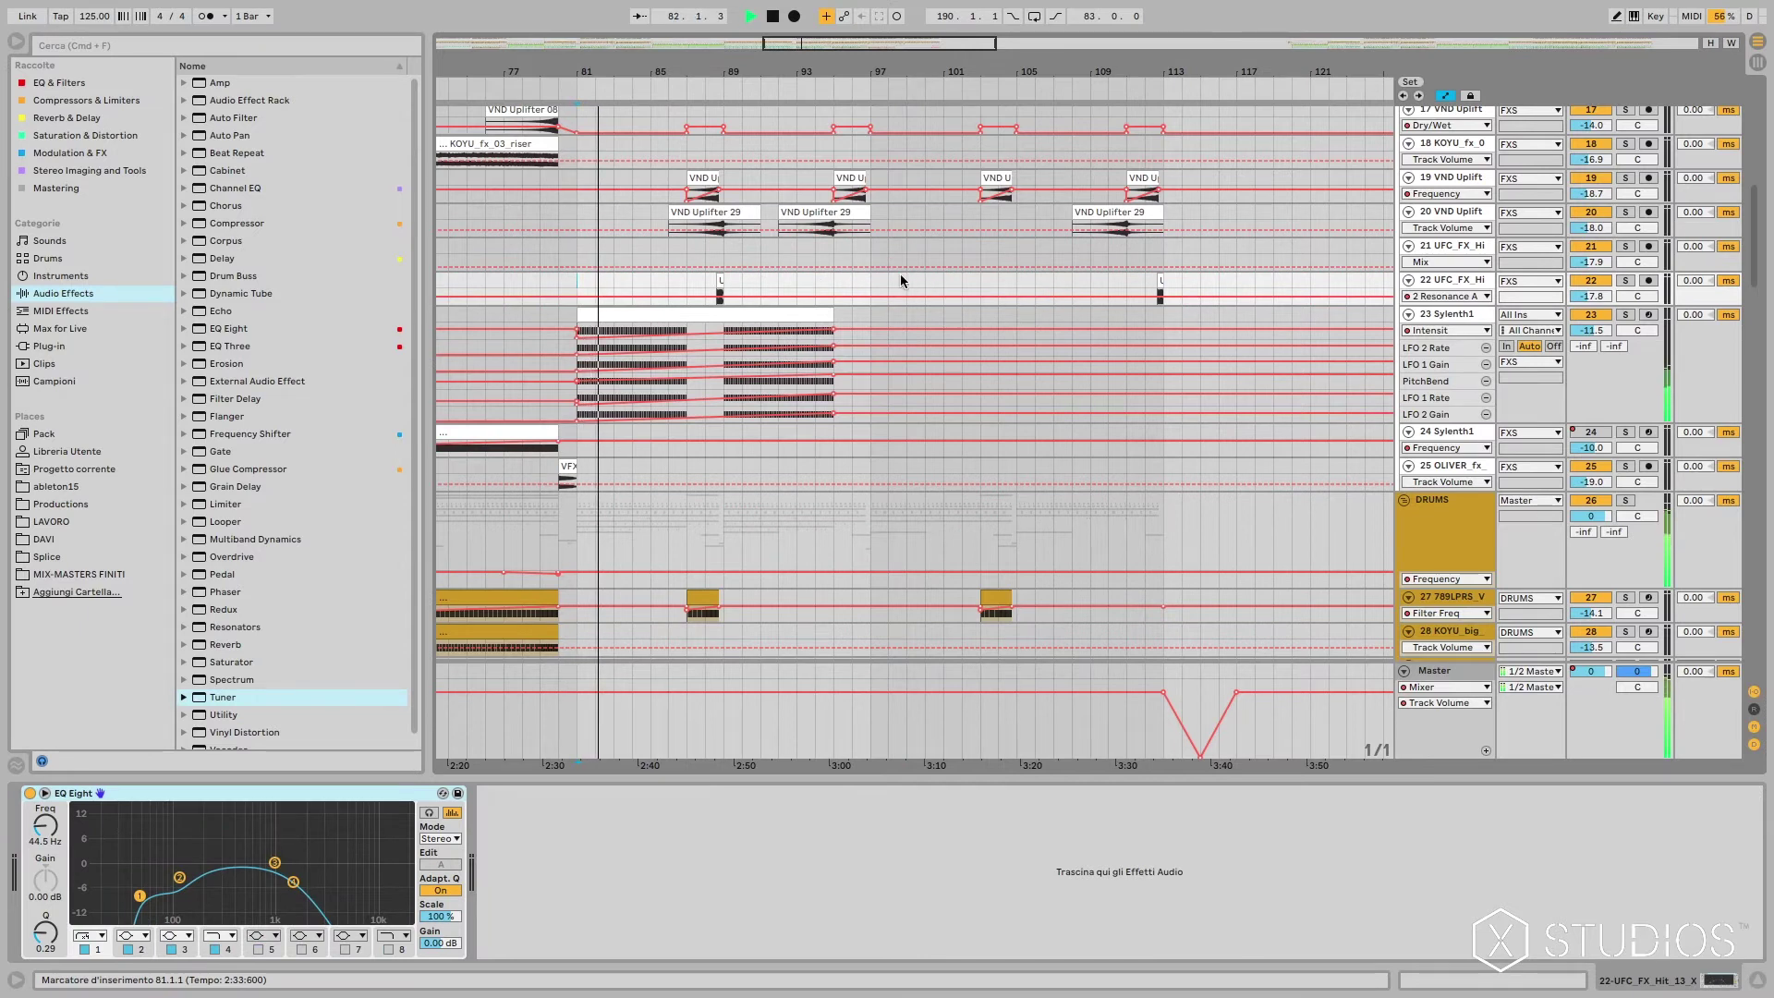
pyautogui.press('space')
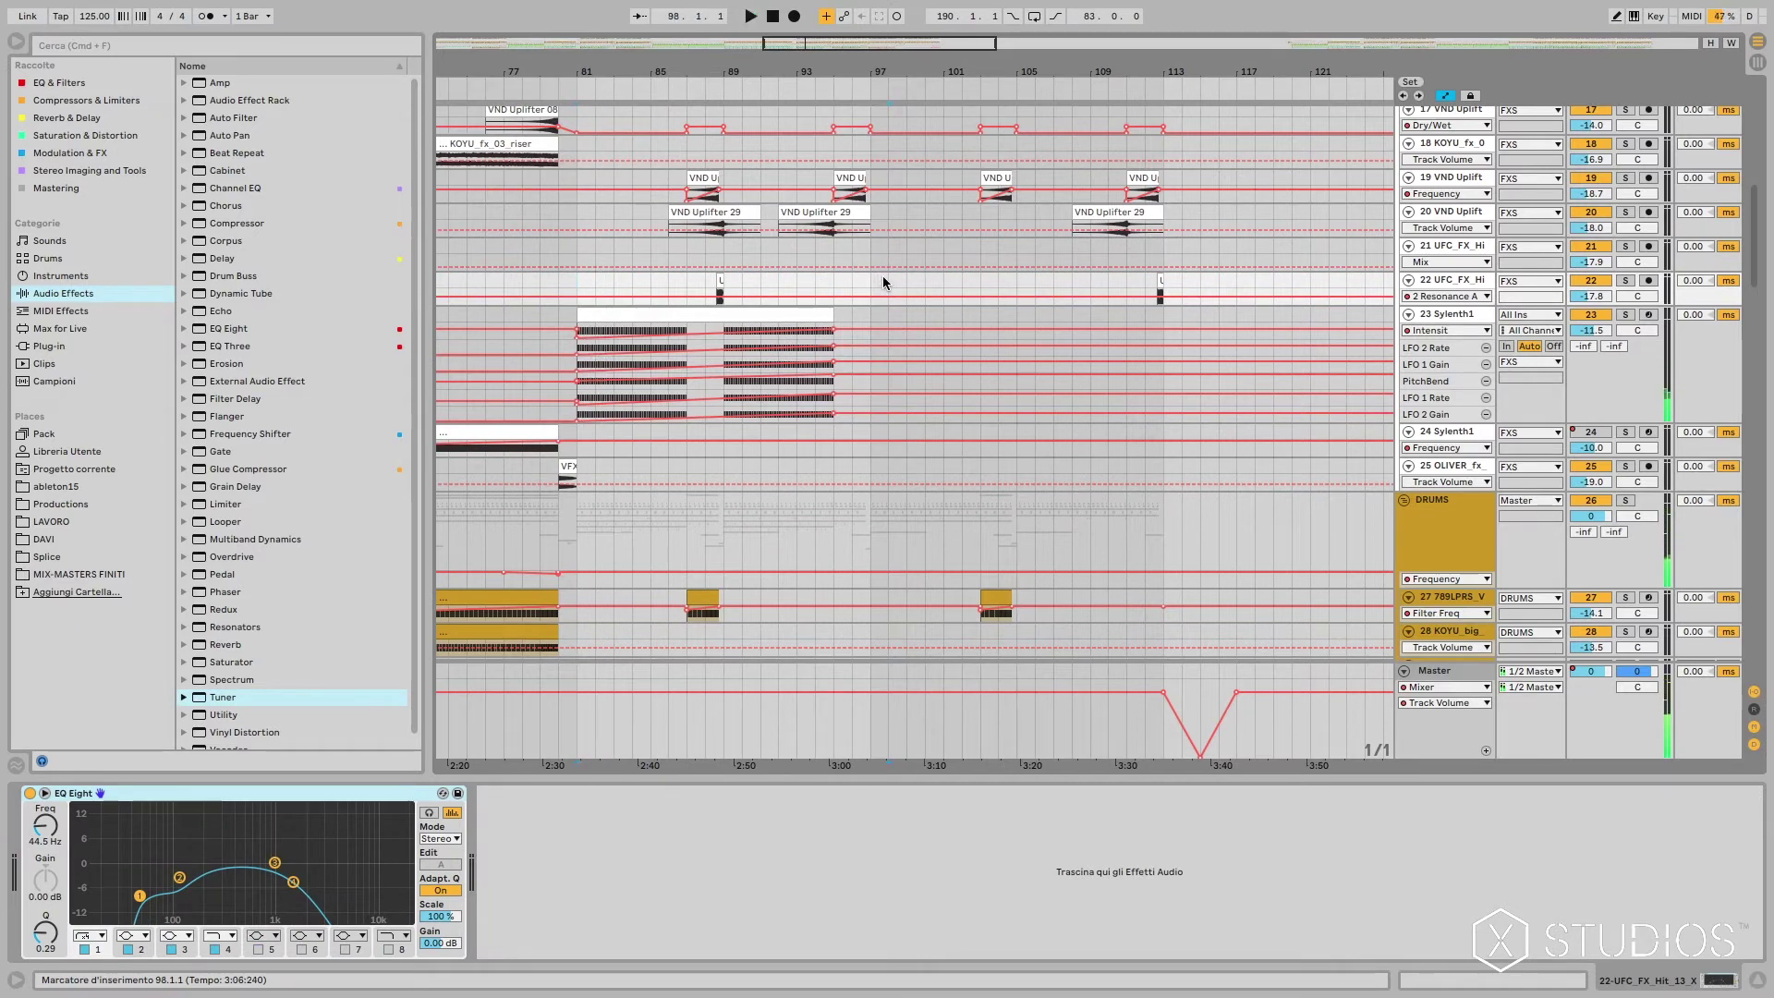
pyautogui.press('space')
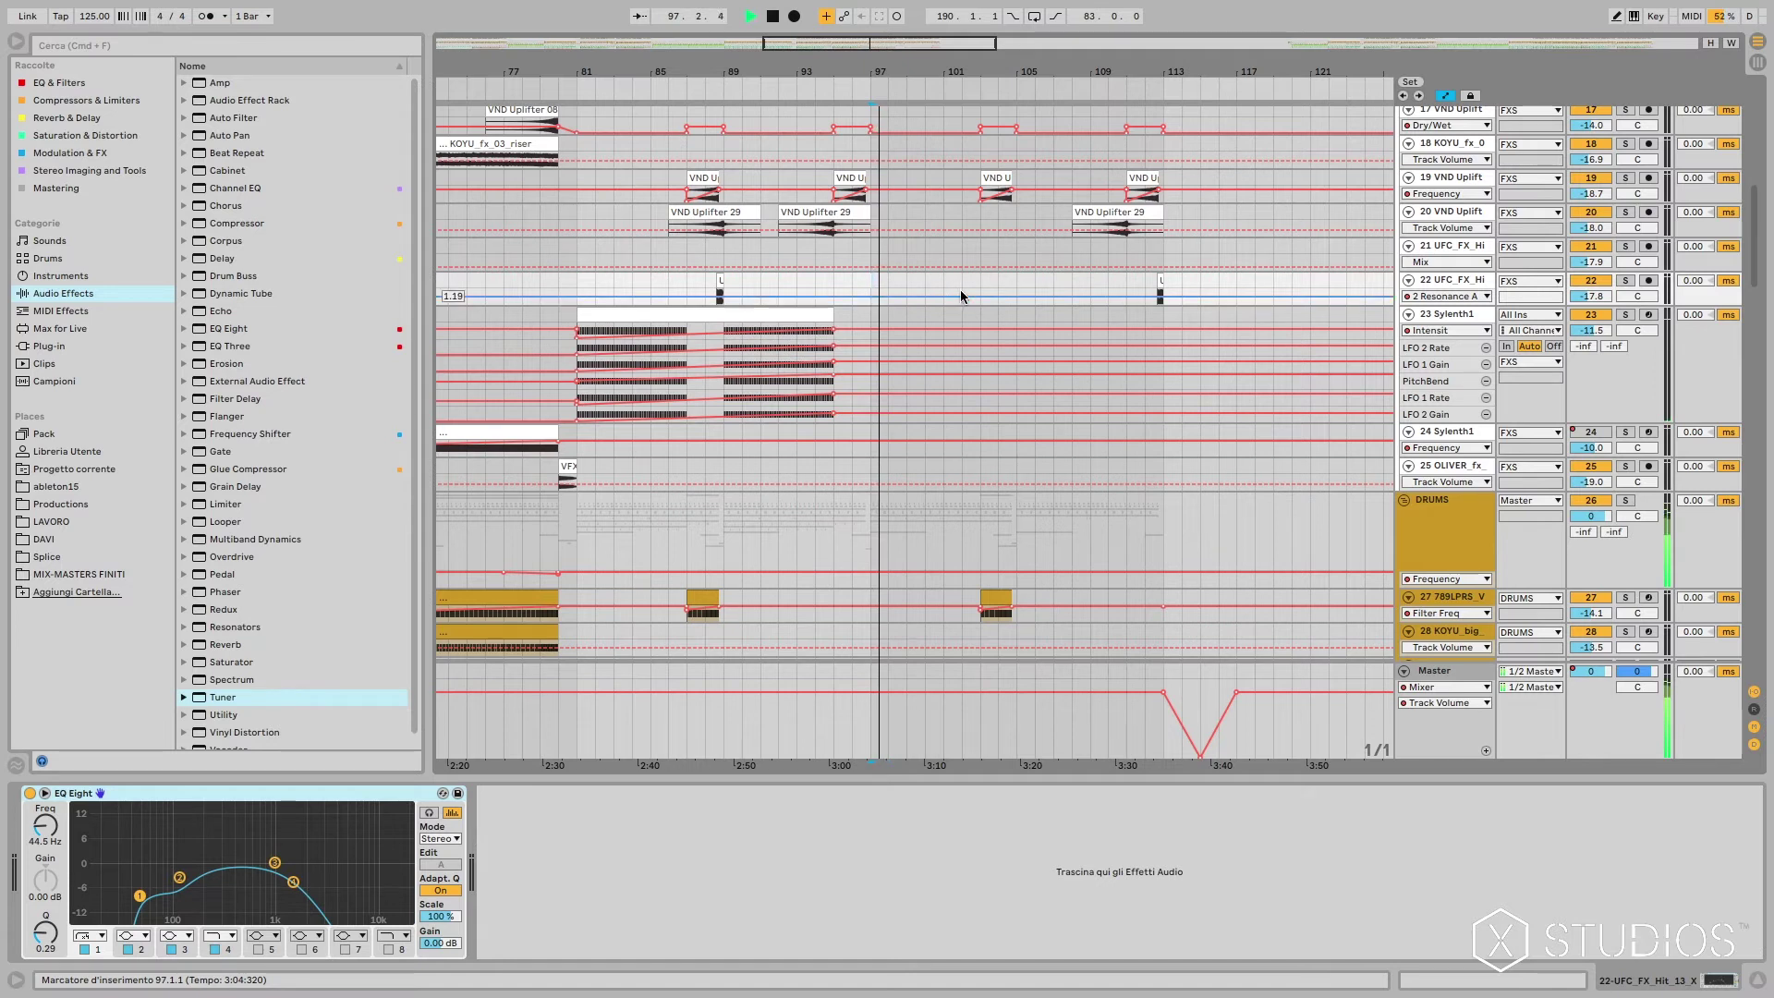
pyautogui.press('space')
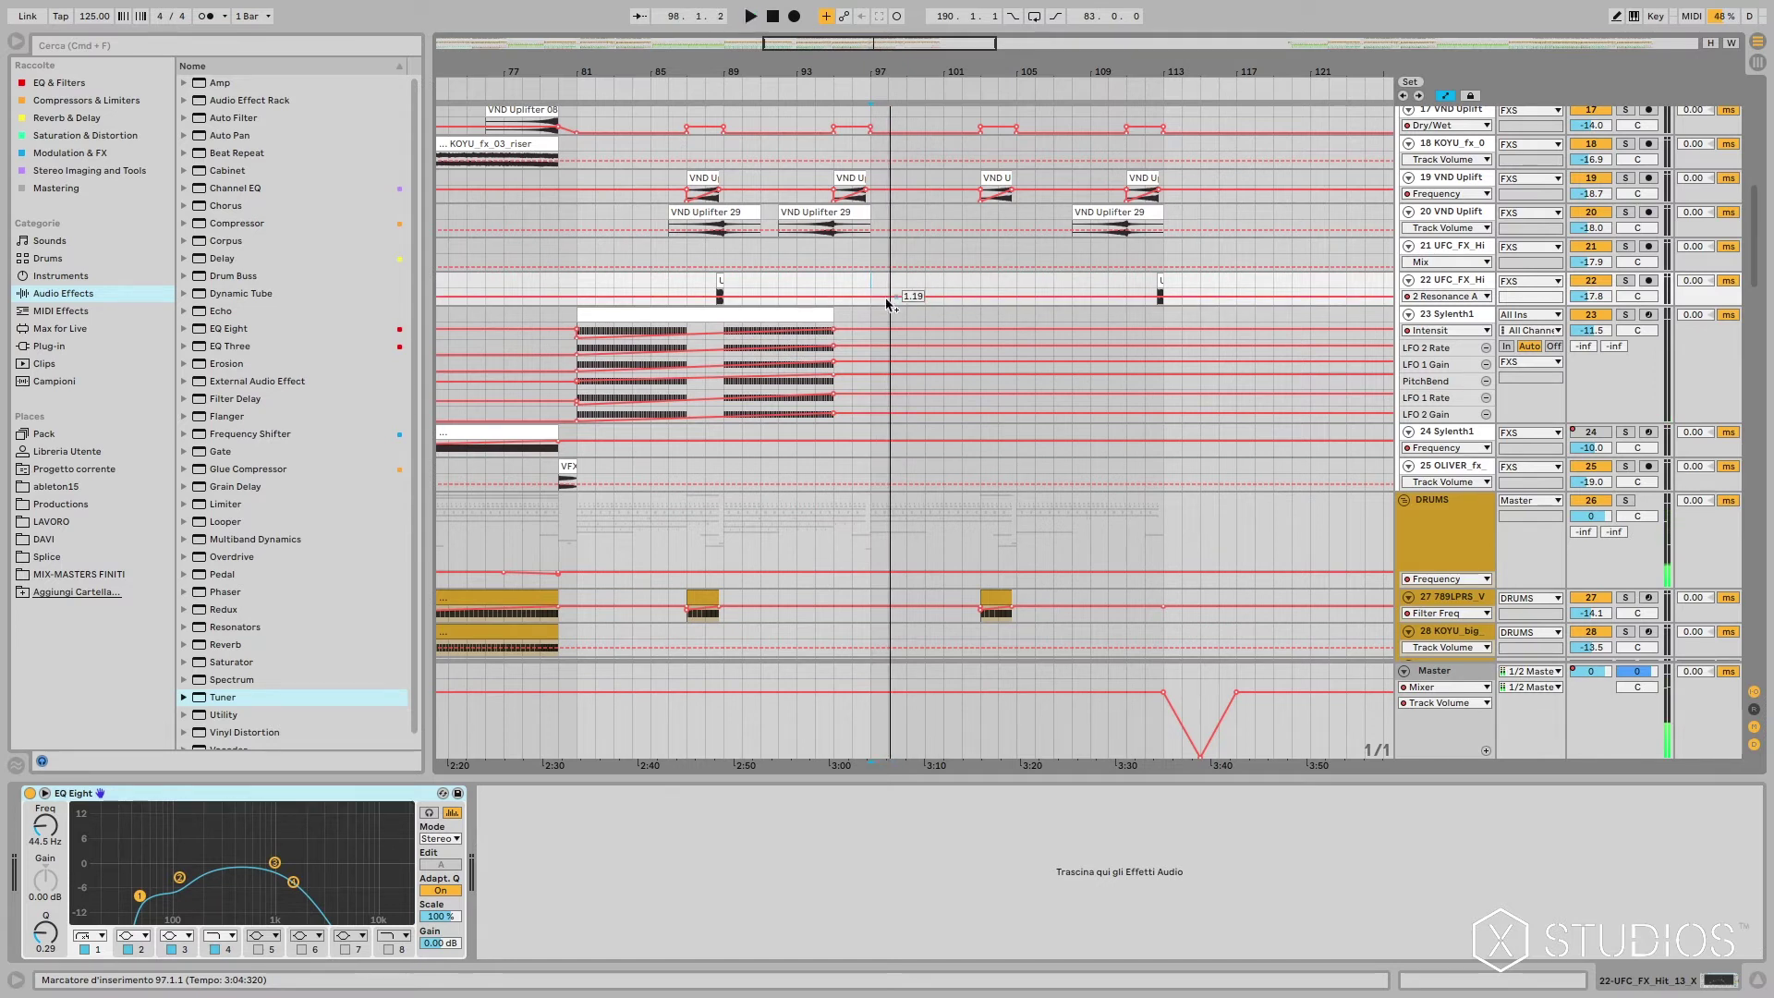
# Step: Select the 23 Sylenth1 clip at 81.1.1, play it soloed, and clear the solo
pyautogui.click(787, 330)
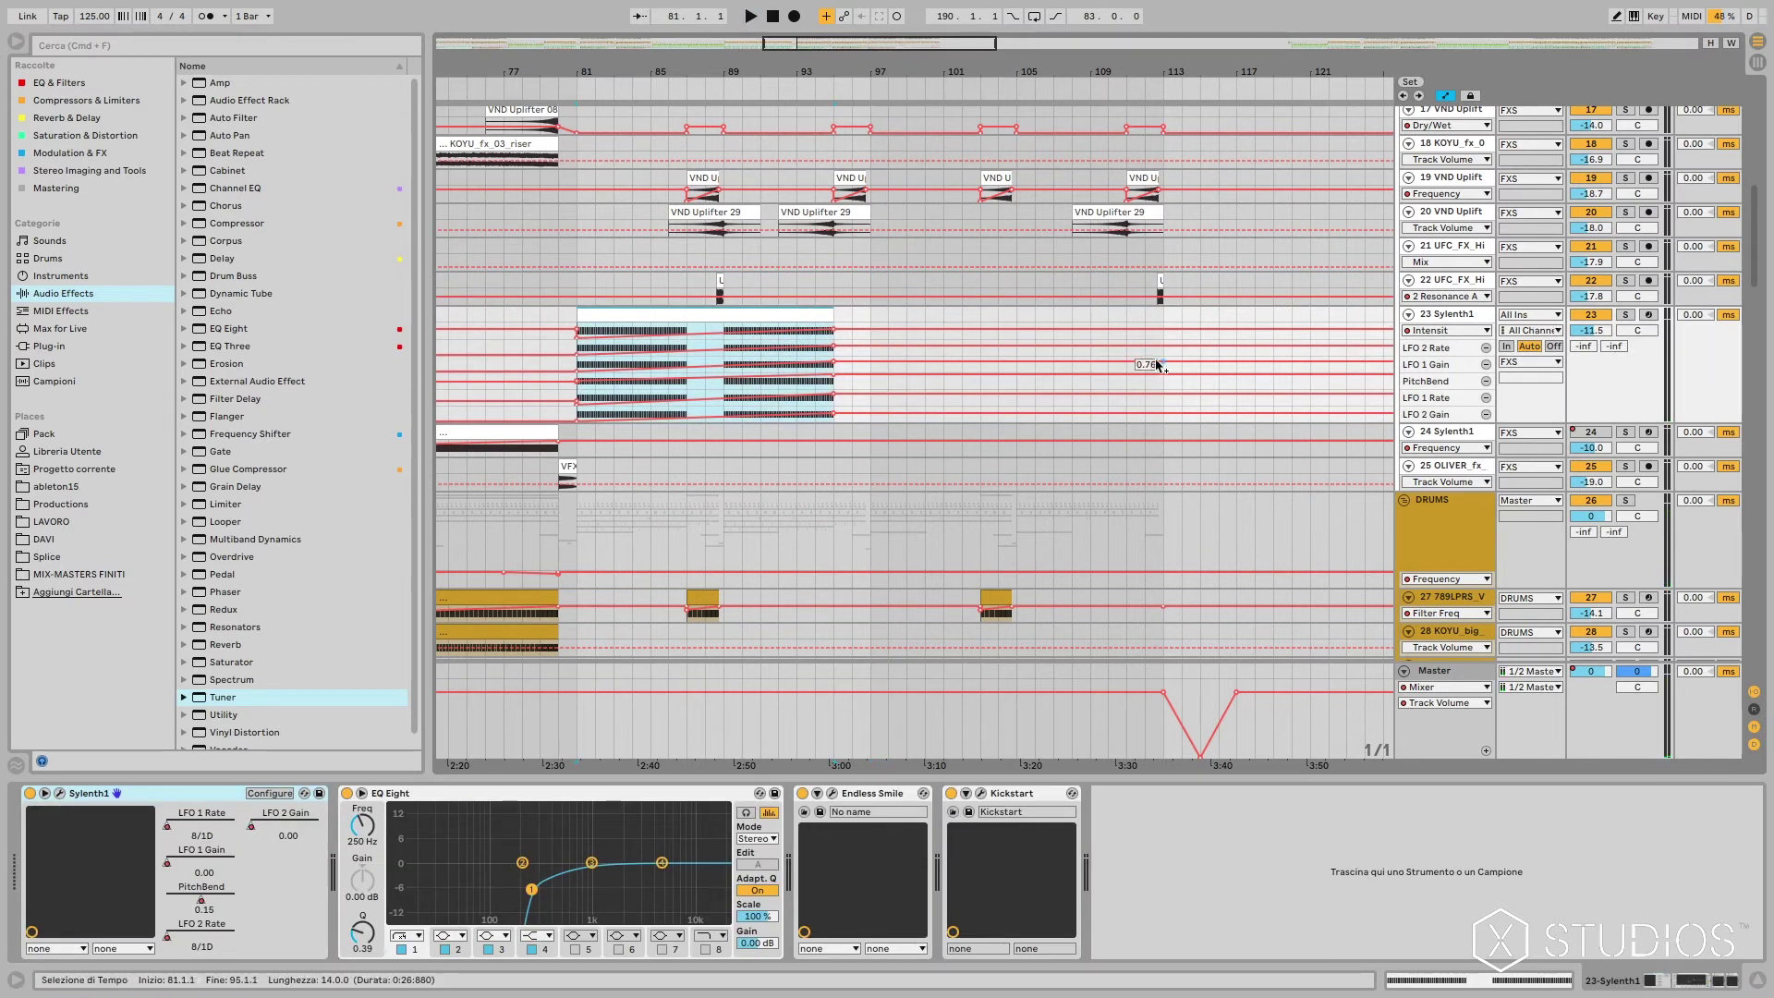
pyautogui.click(1619, 318)
pyautogui.press('space')
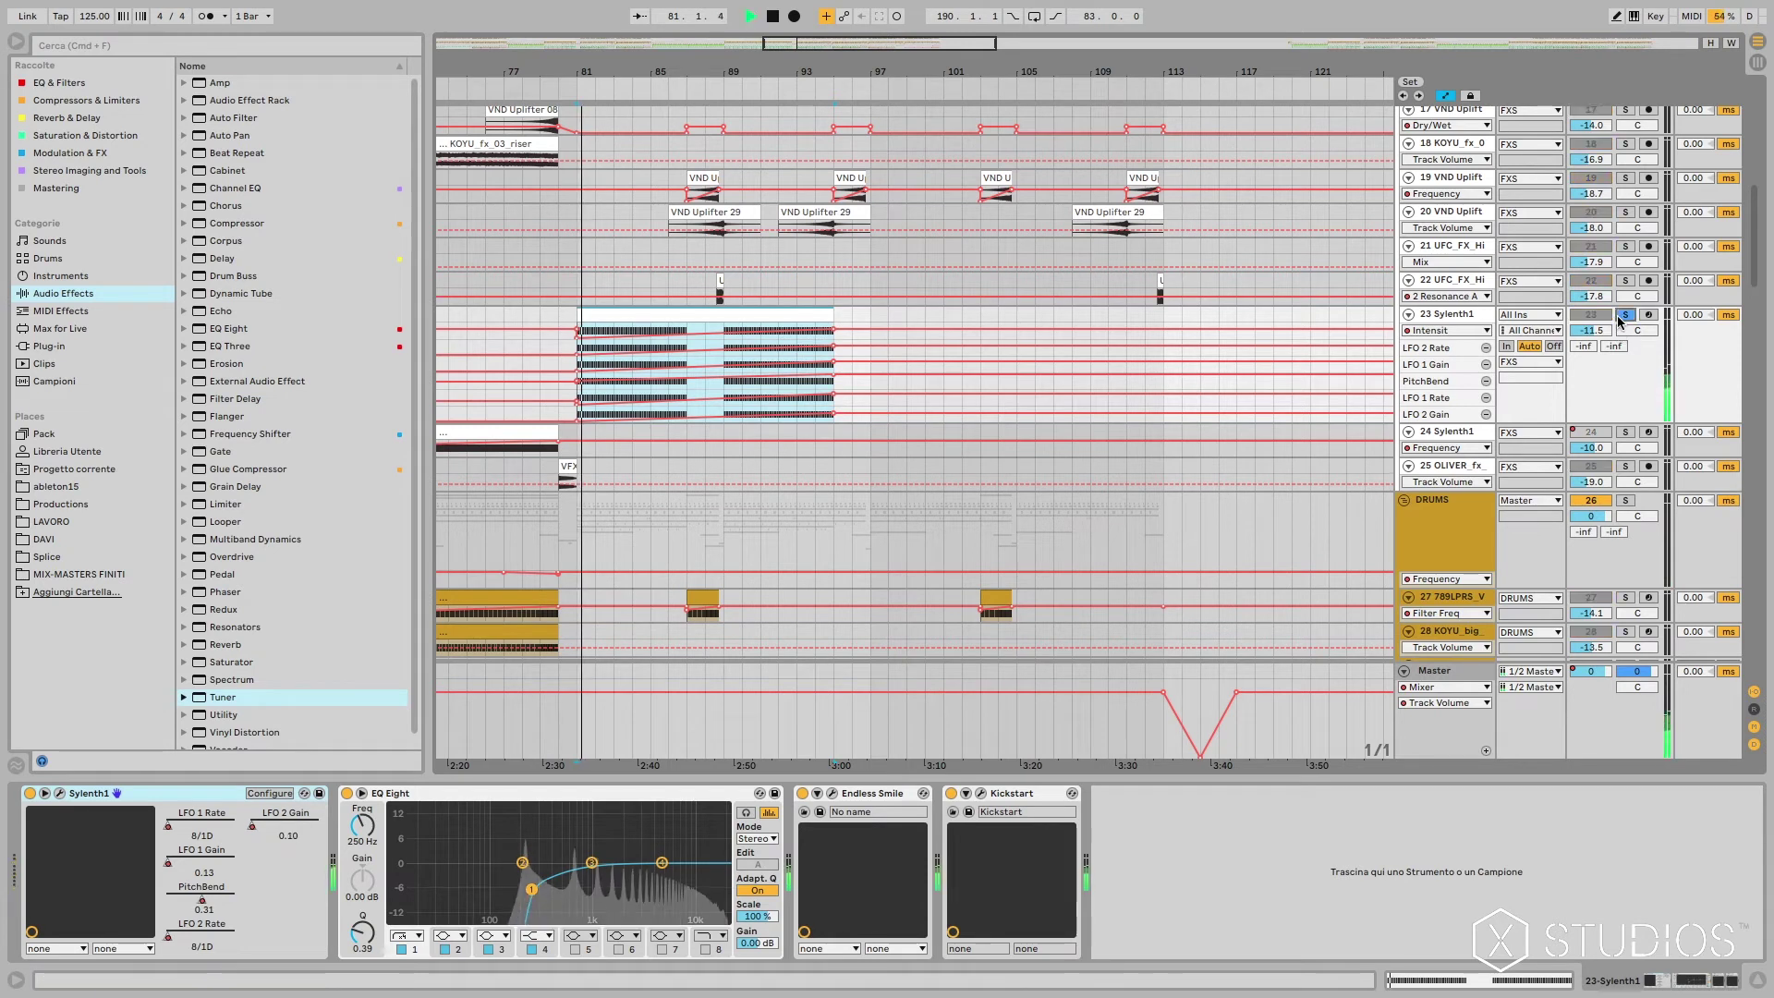
pyautogui.click(1619, 318)
pyautogui.press('space')
# Step: Select the OLIVER_white noise clip at 89.1.1 on track 7 of the FXS group
pyautogui.scroll(3, 1139, 423)
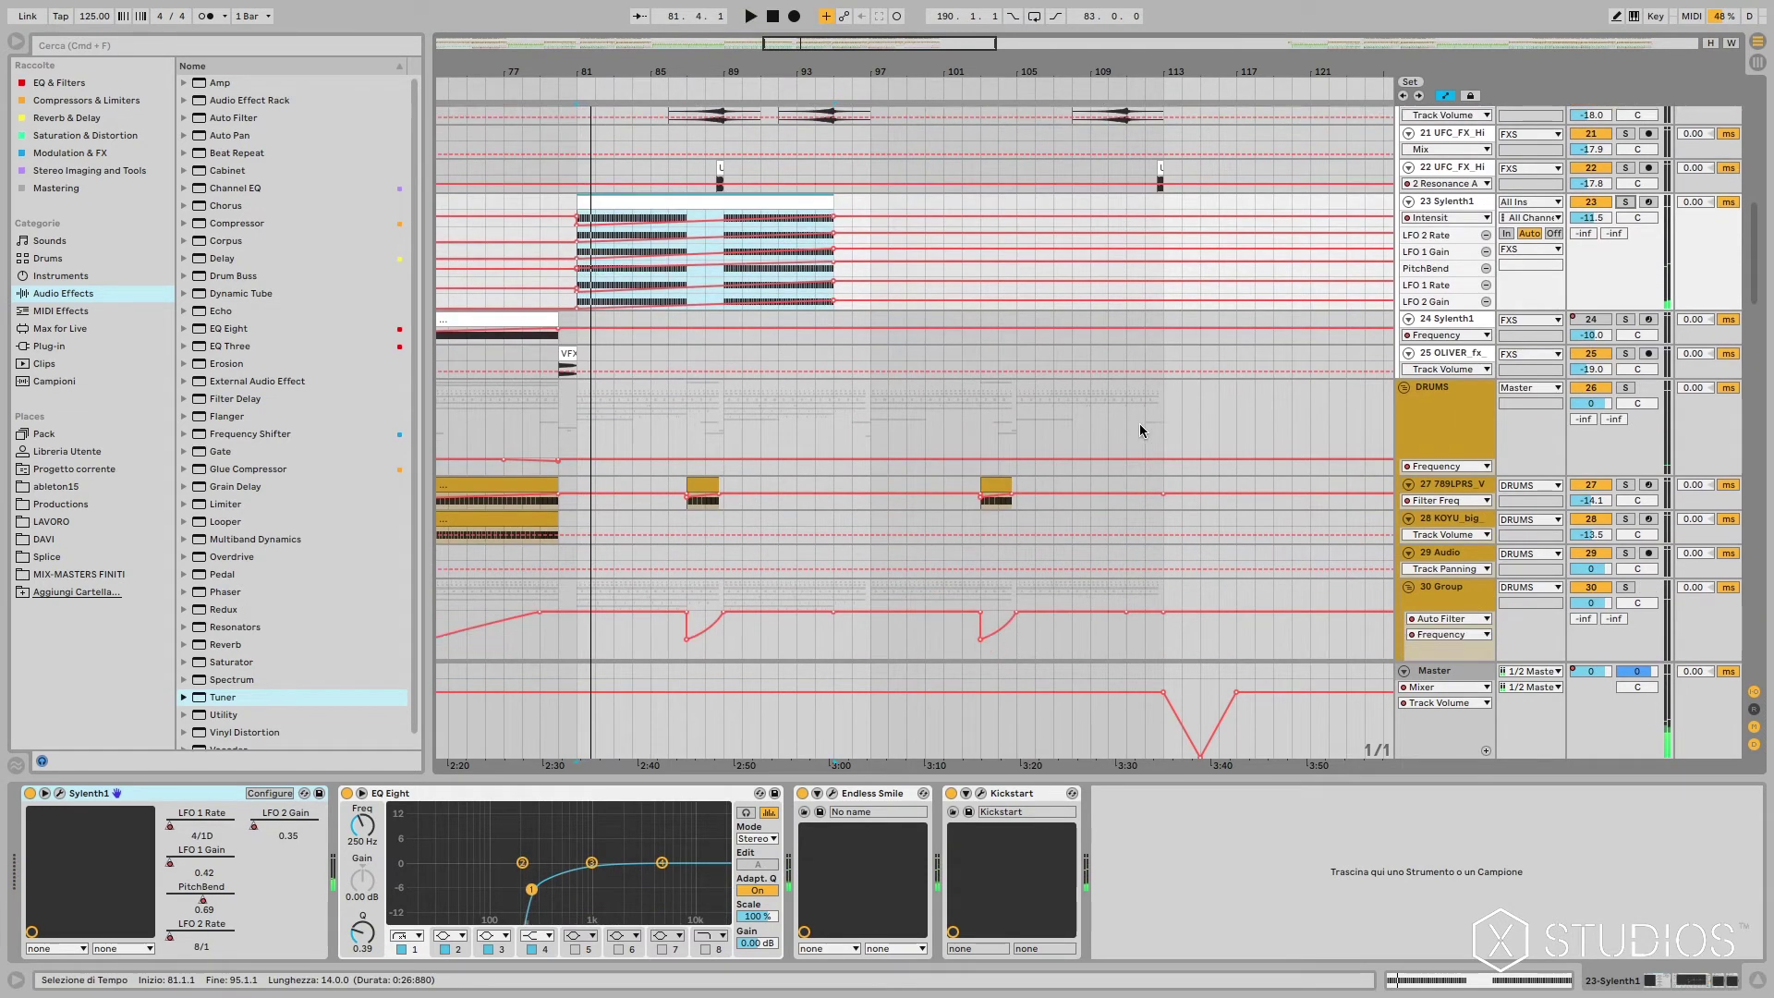
pyautogui.scroll(5, 757, 195)
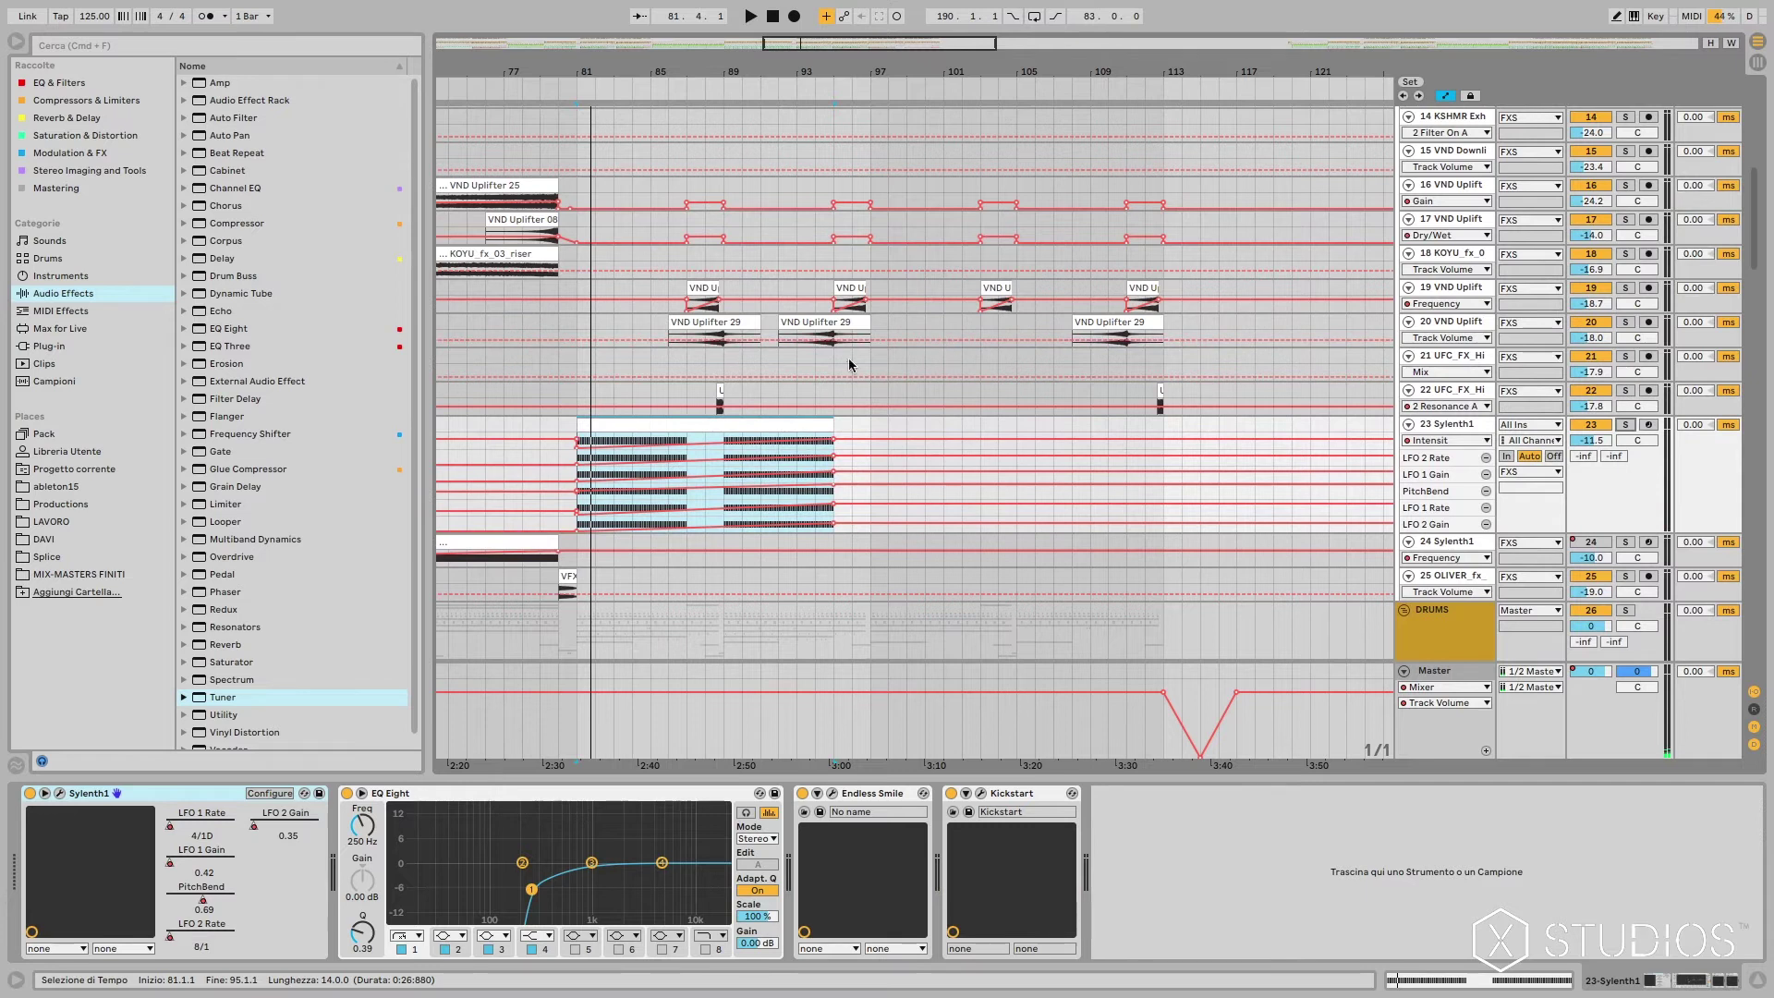
pyautogui.scroll(4, 785, 291)
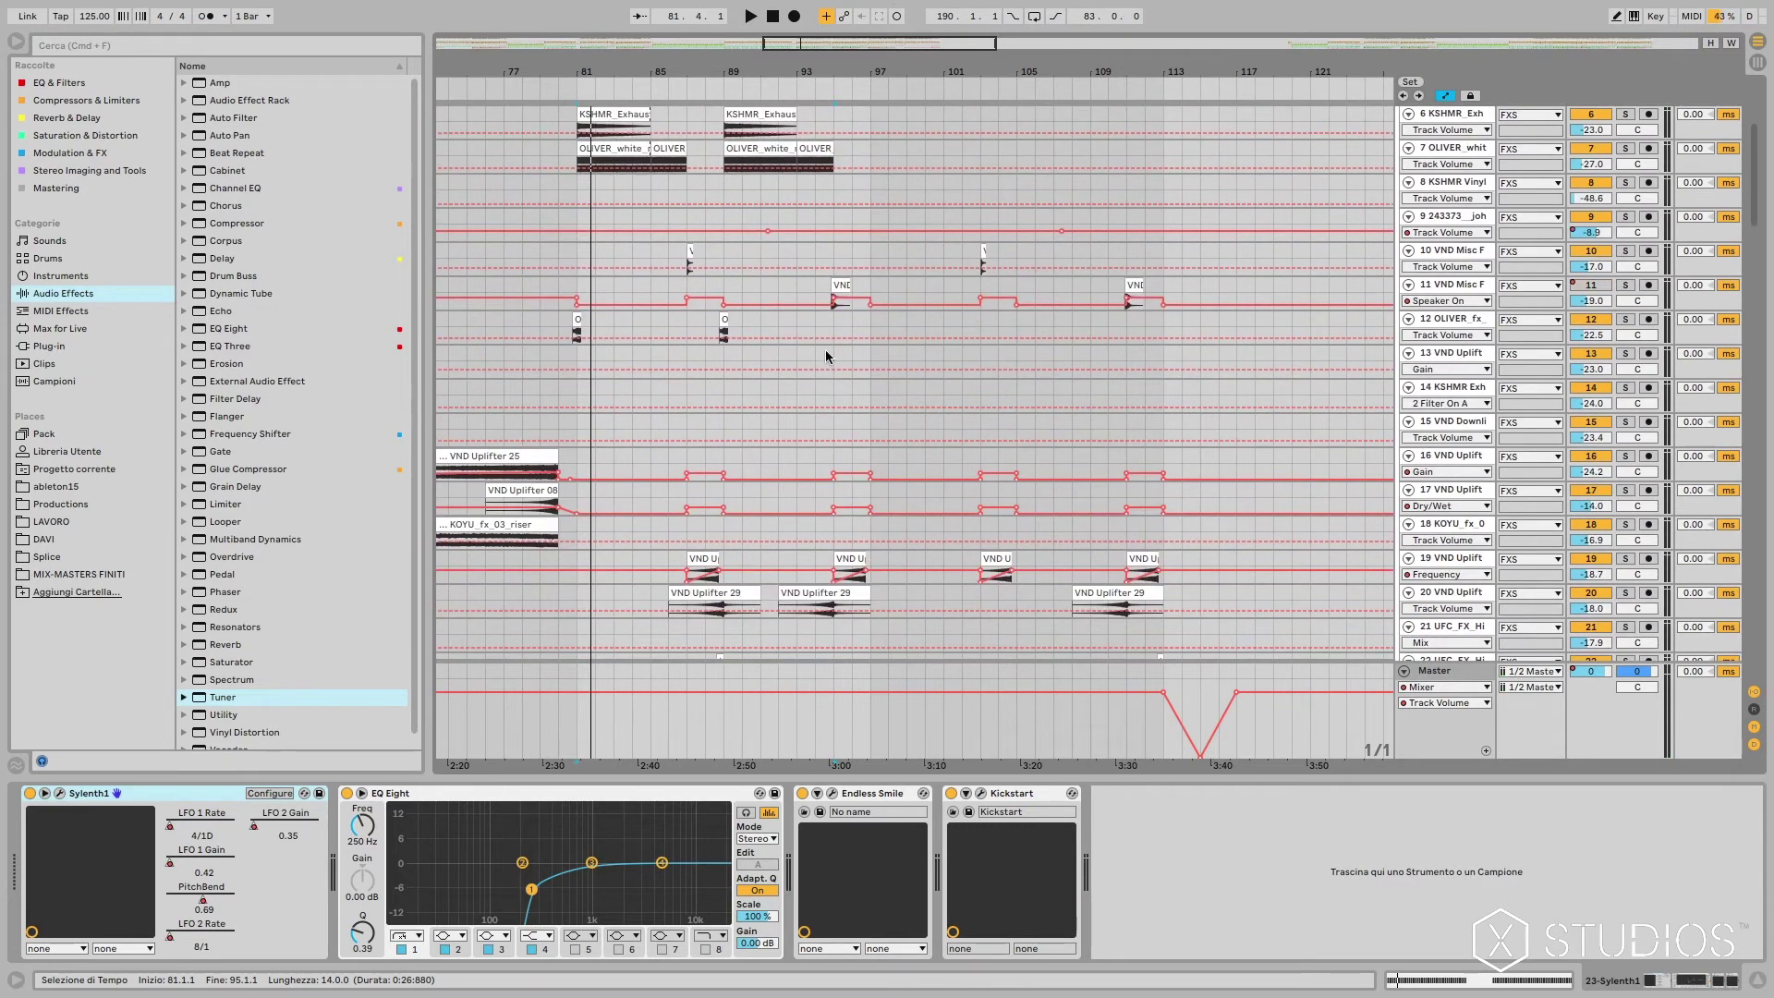
pyautogui.click(757, 151)
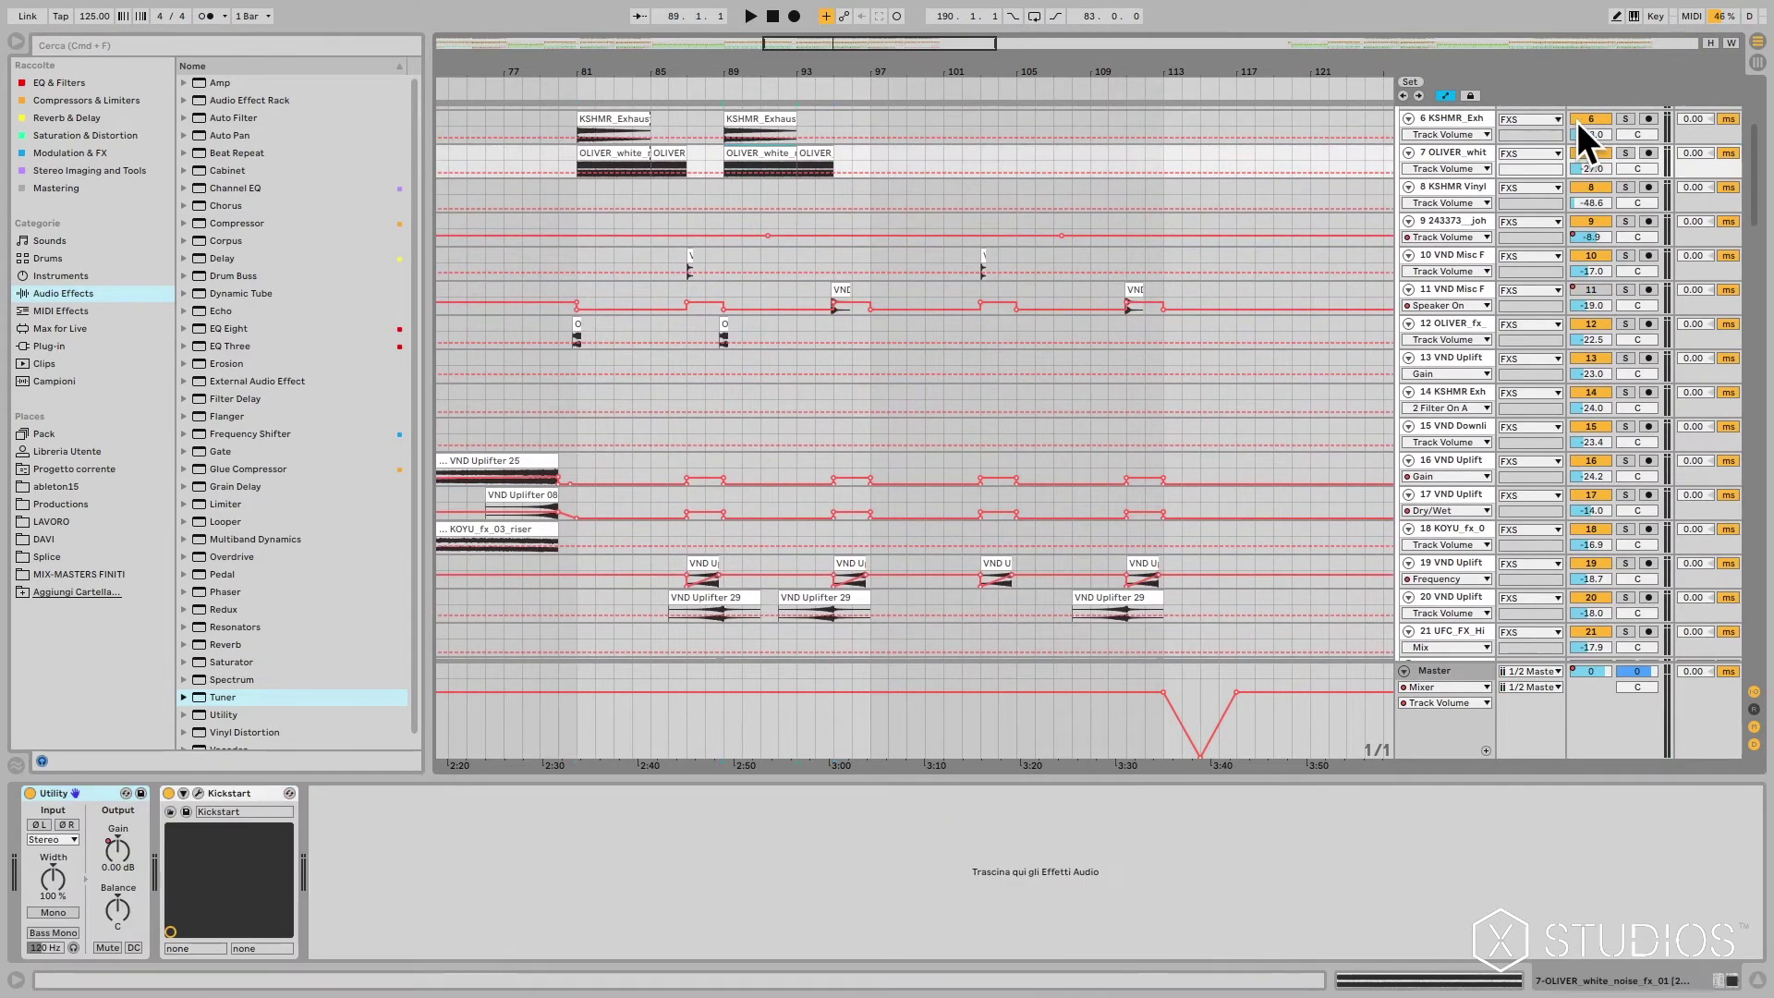
# Step: Examine the DRUMS group's tracks between bars 81 and 113, and set the insert marker at 97.1.1 on 38 VND Tom 2
pyautogui.scroll(-6, 705, 392)
pyautogui.scroll(-15, 1020, 399)
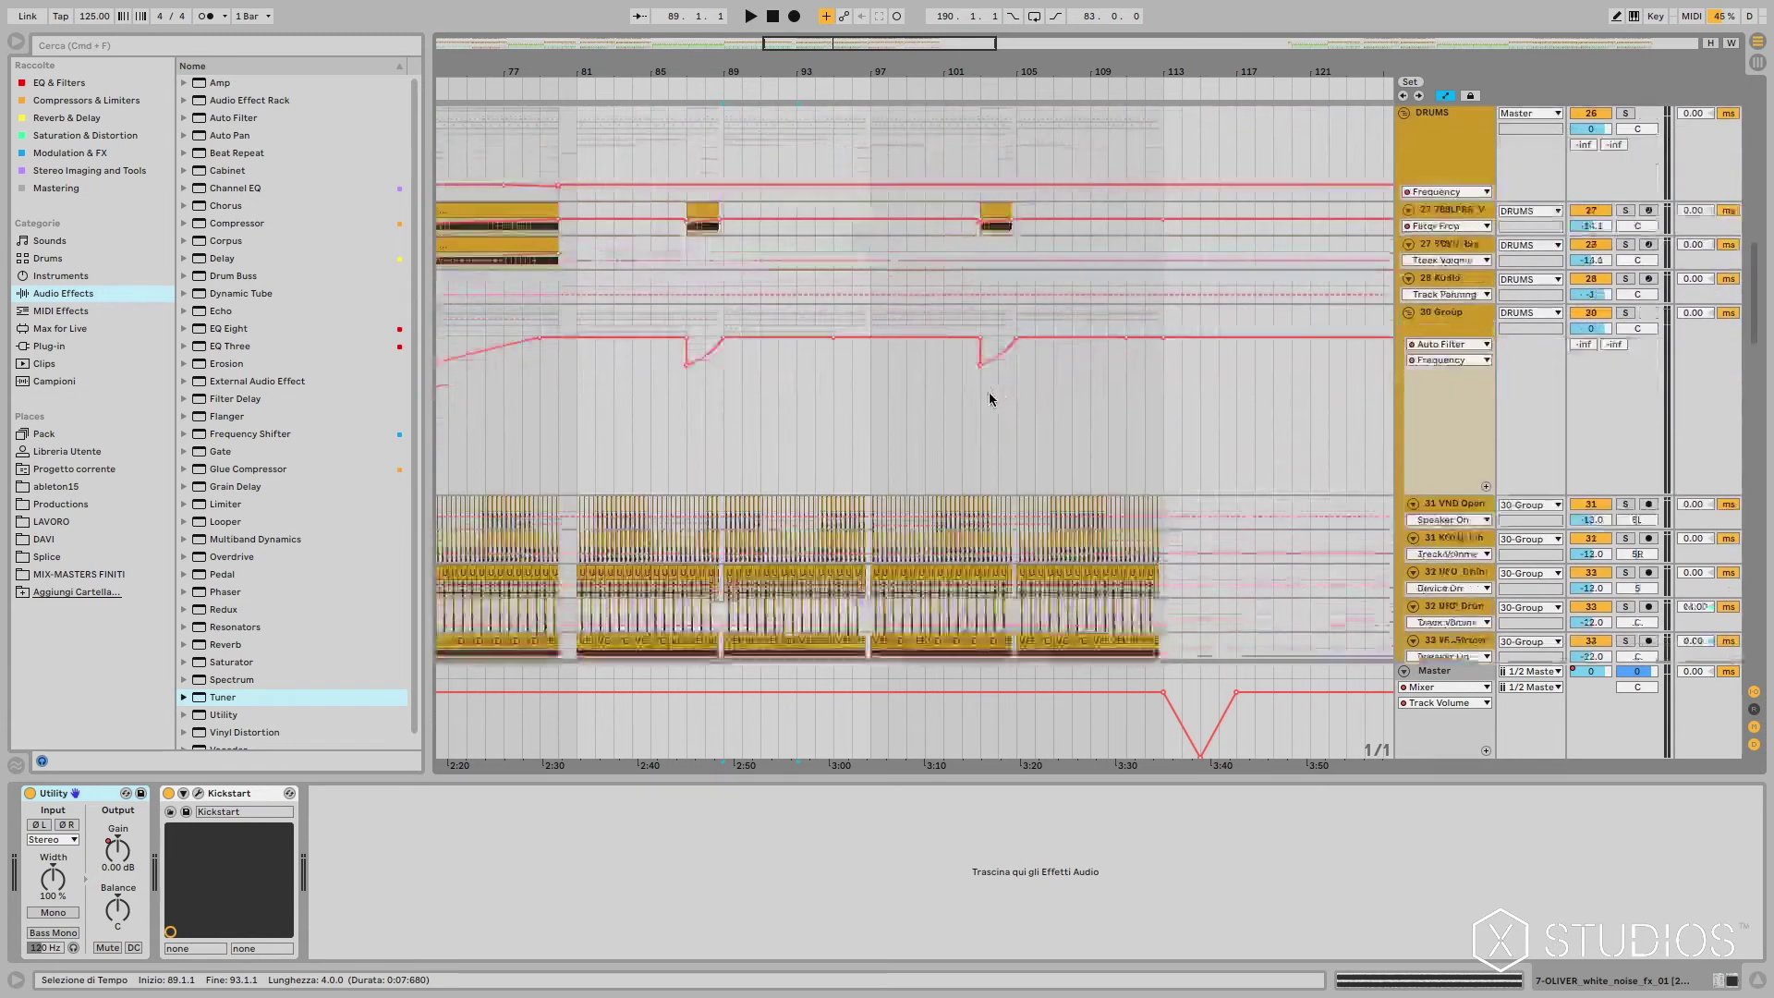
pyautogui.scroll(-1, 987, 401)
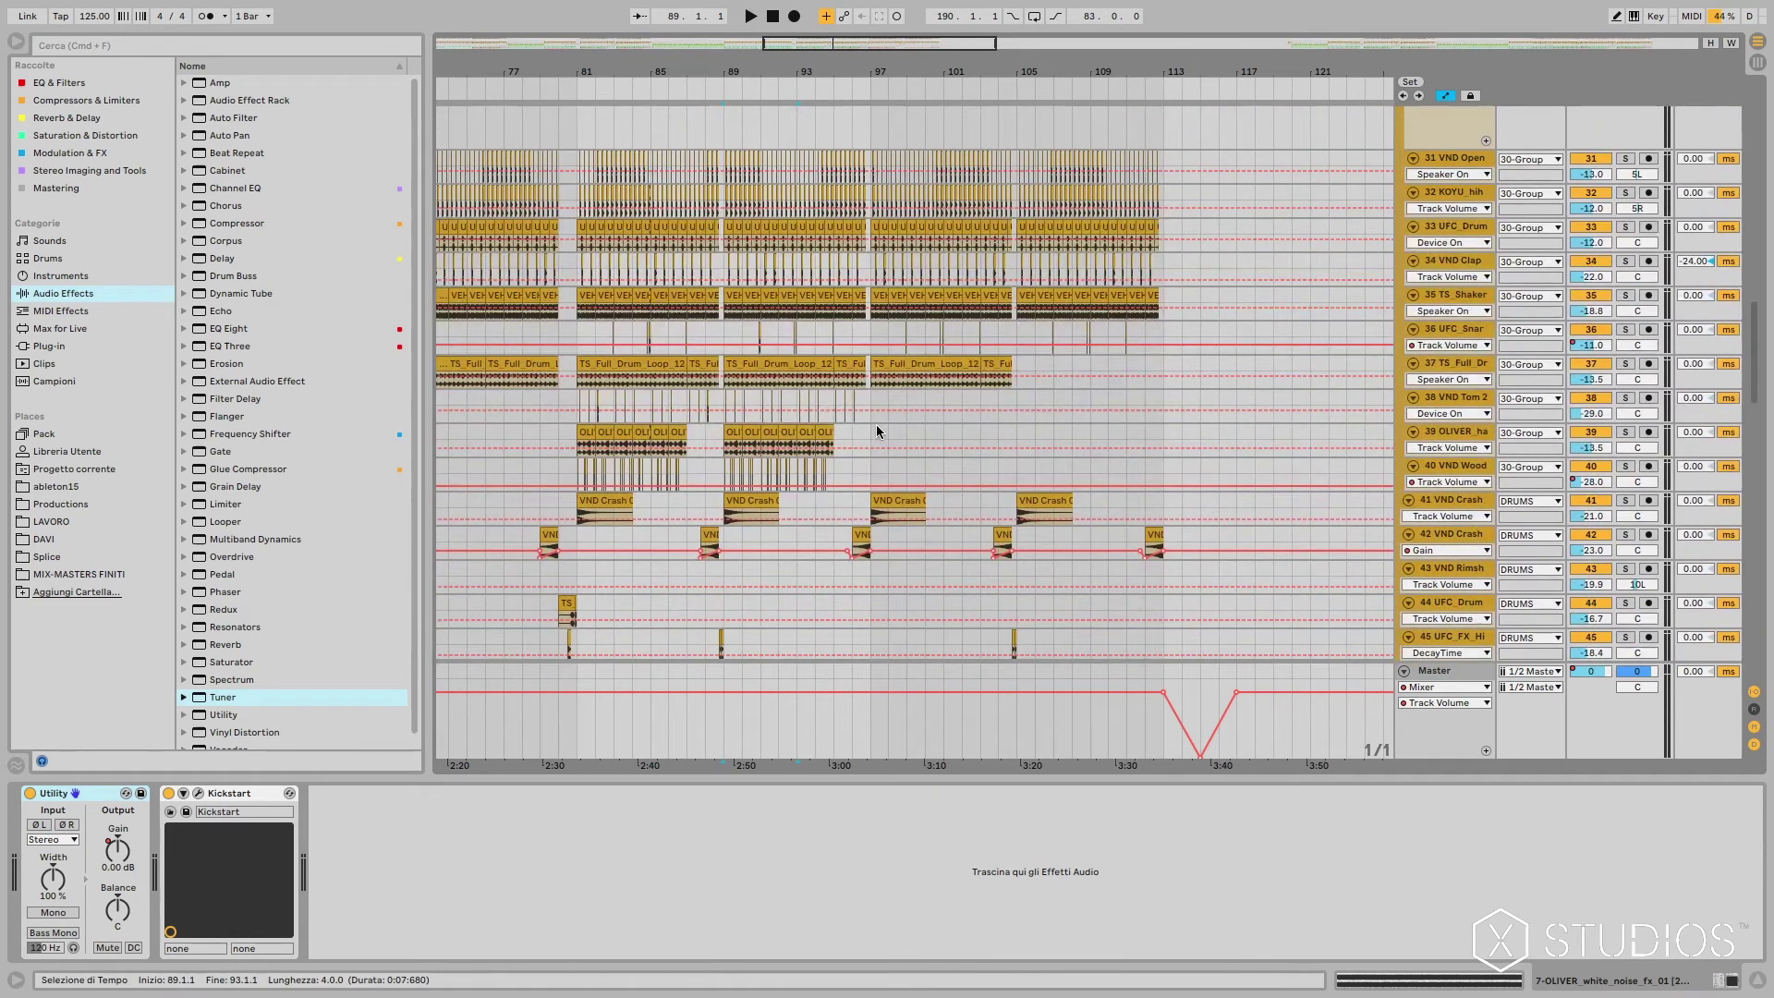
pyautogui.moveTo(959, 71); pyautogui.dragTo(1177, 573)
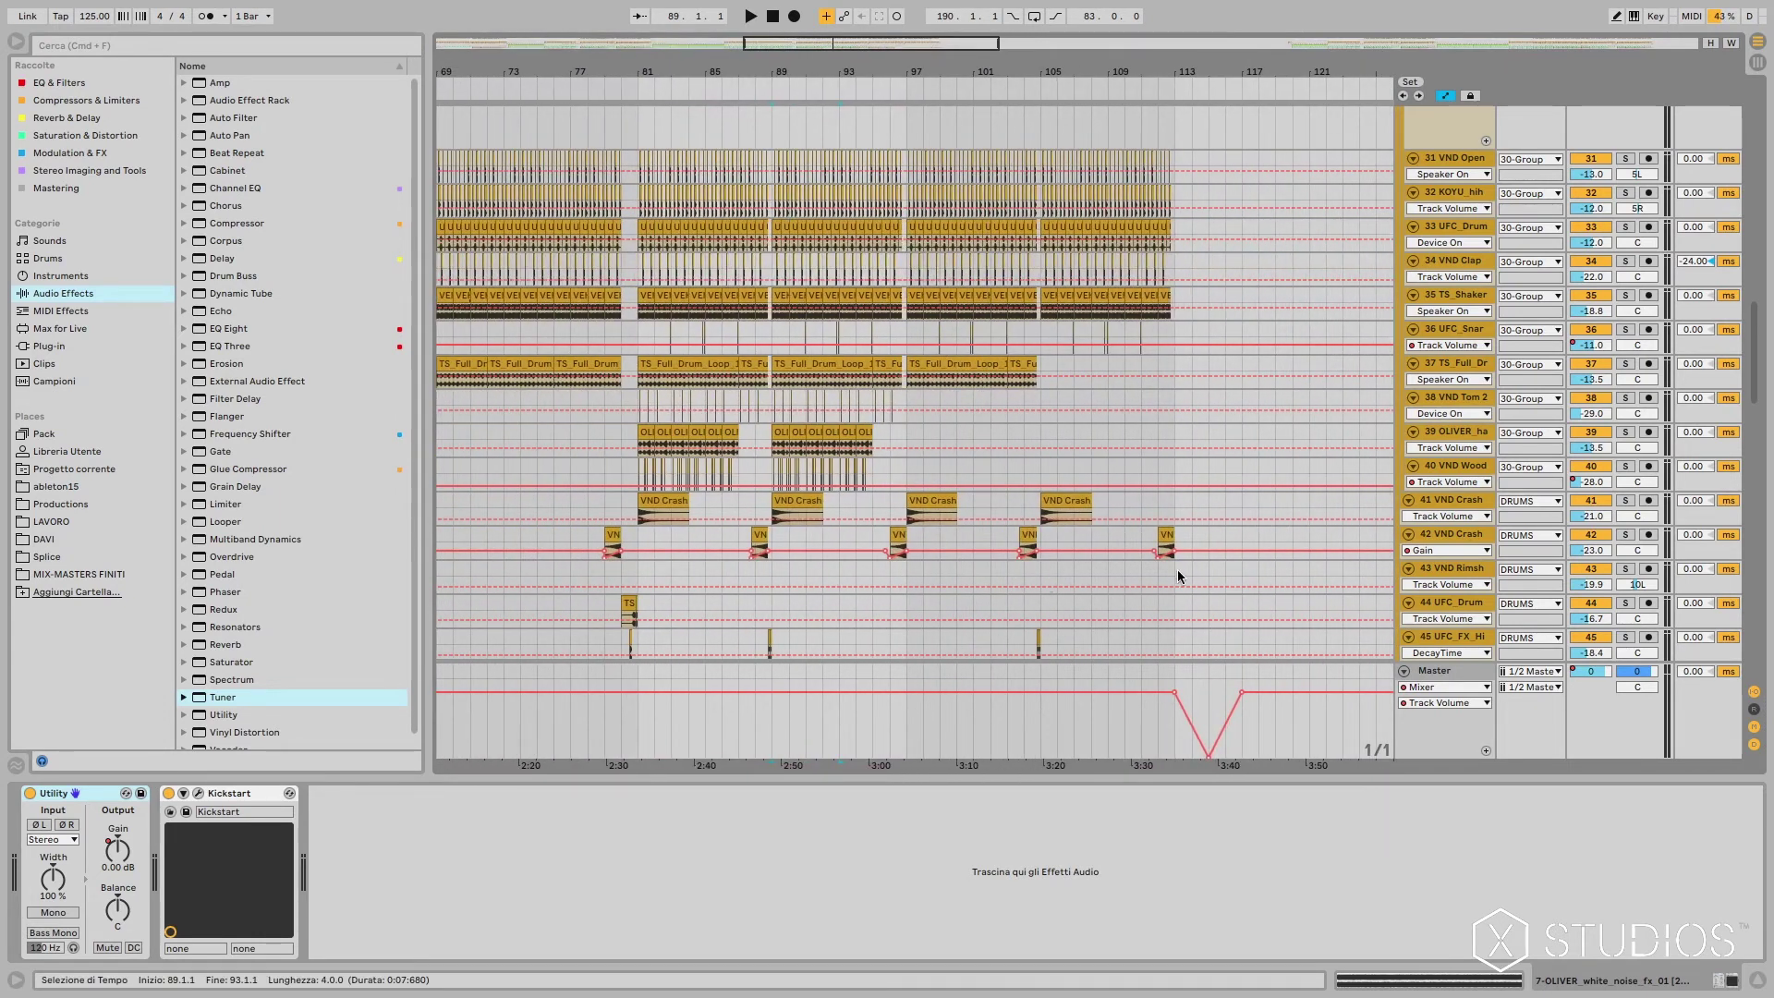
pyautogui.click(907, 417)
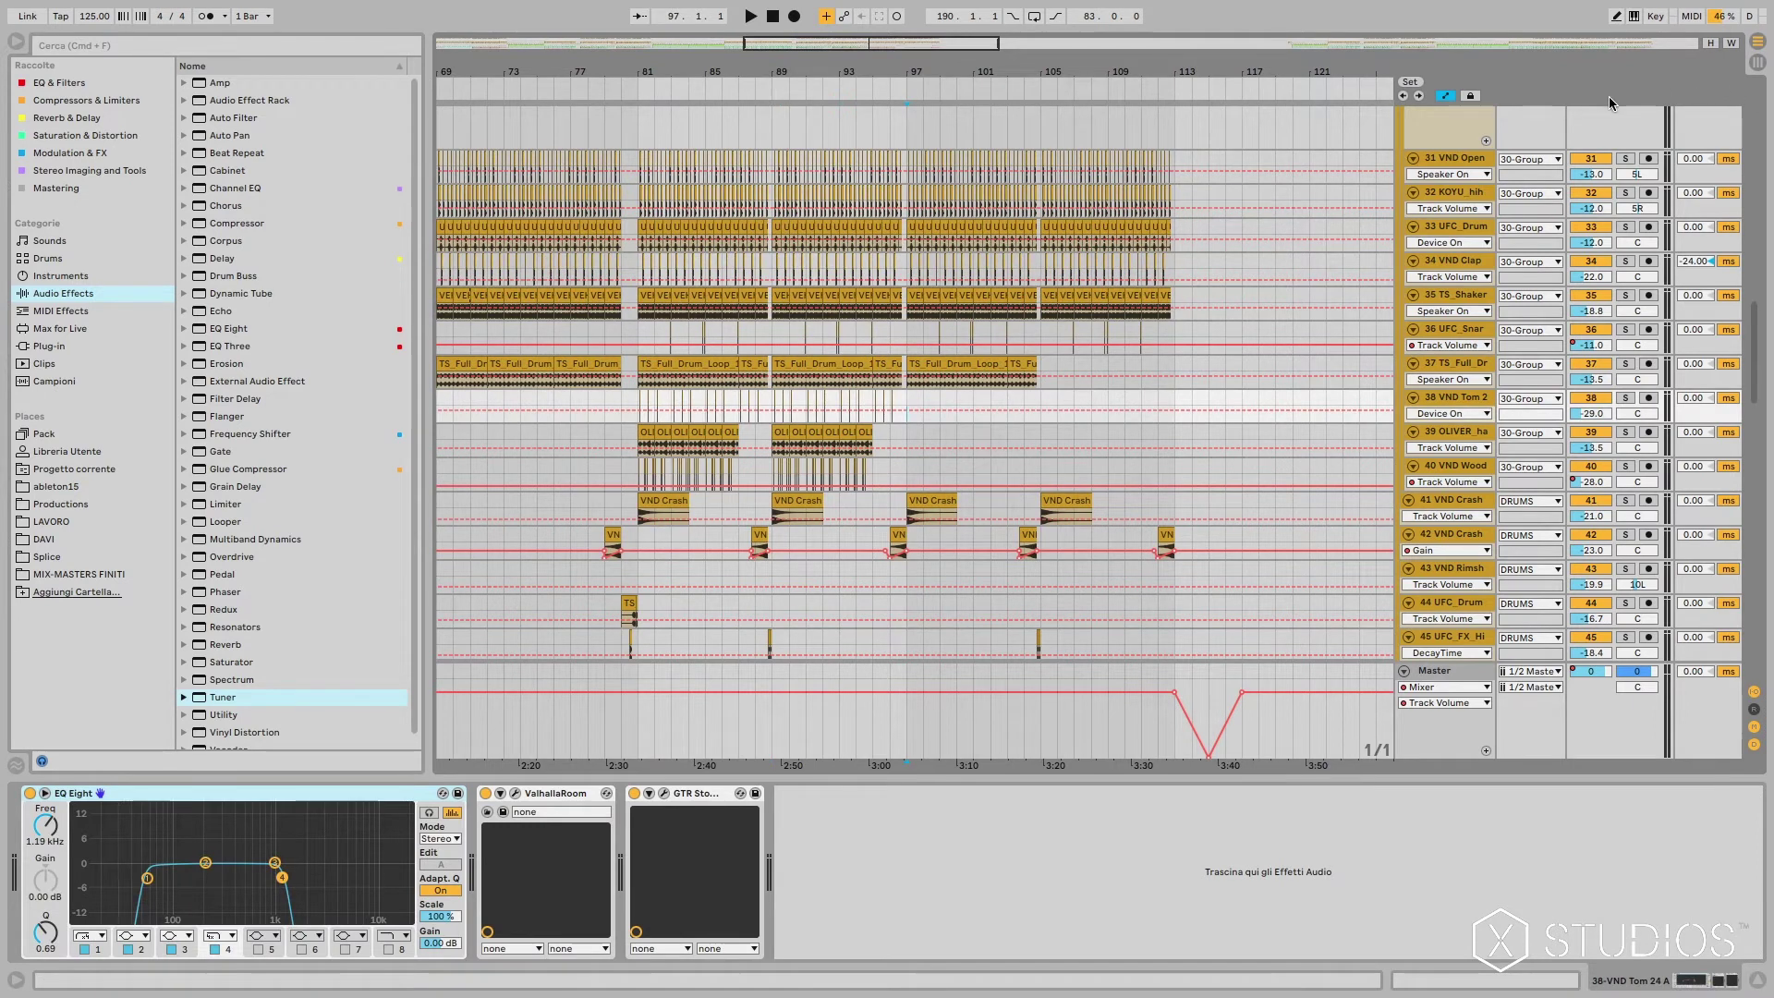
# Step: Solo the 30 Group drum subgroup and play it from 81.1.1
pyautogui.scroll(4, 1608, 139)
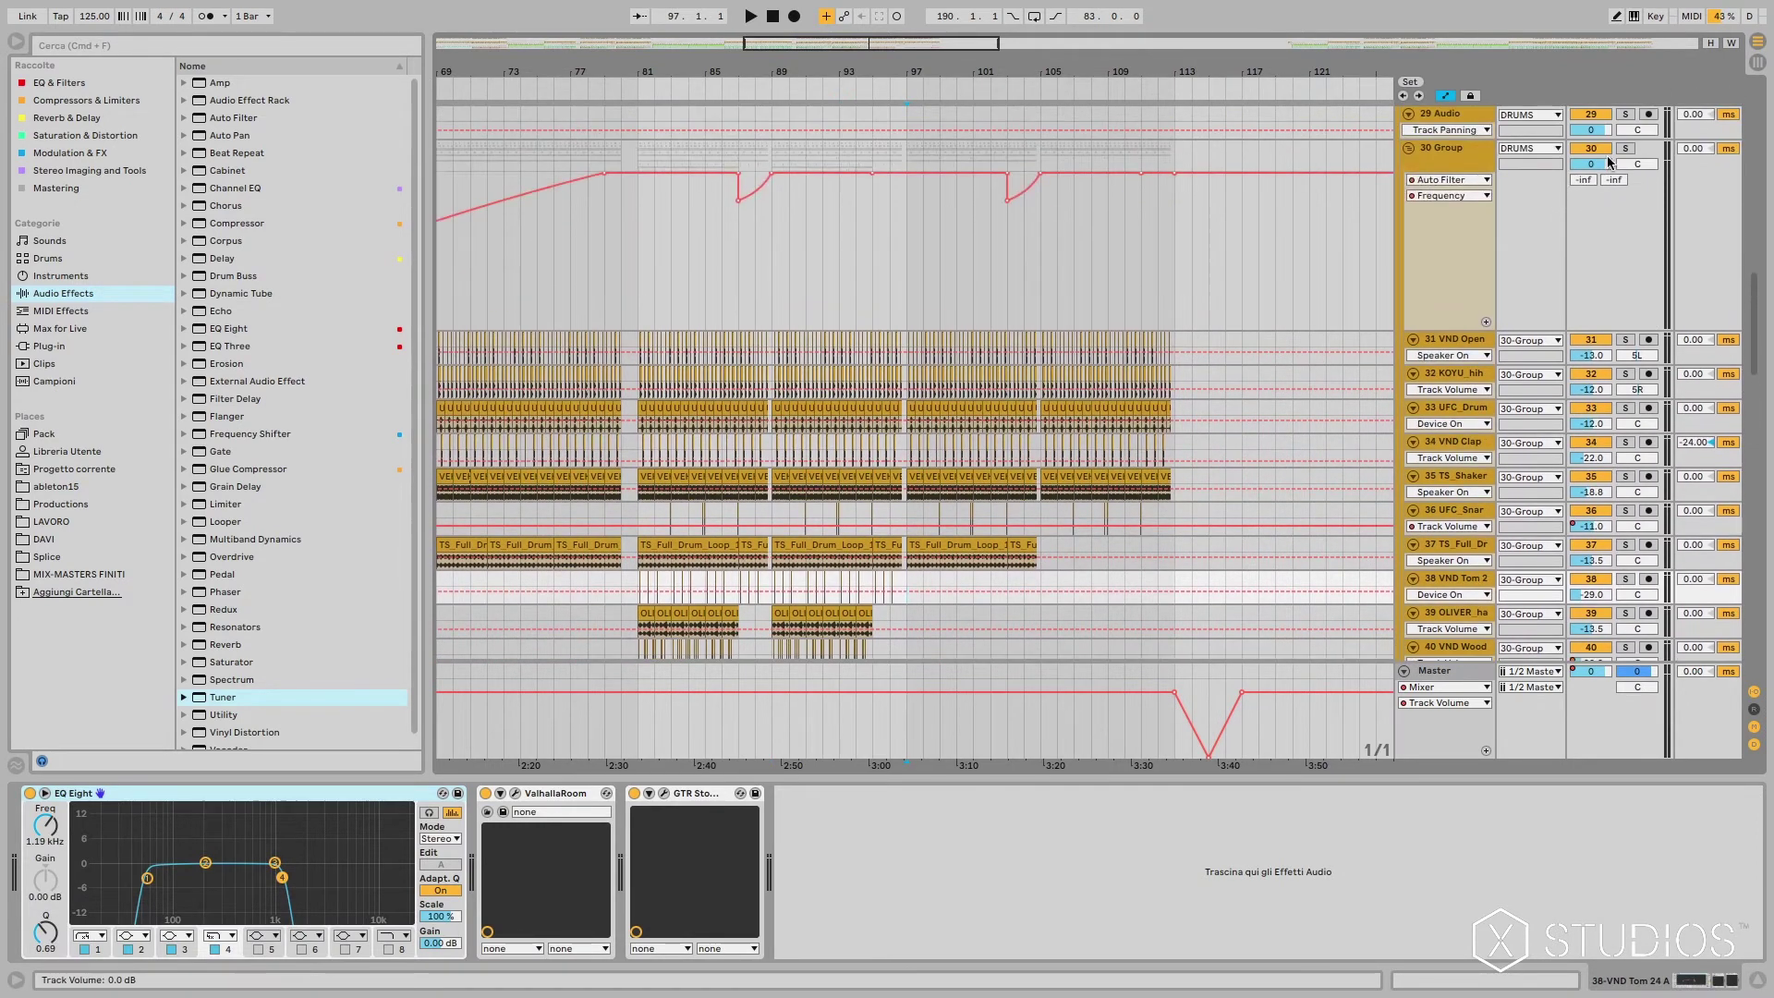
pyautogui.click(1626, 148)
pyautogui.click(637, 267)
pyautogui.press('space')
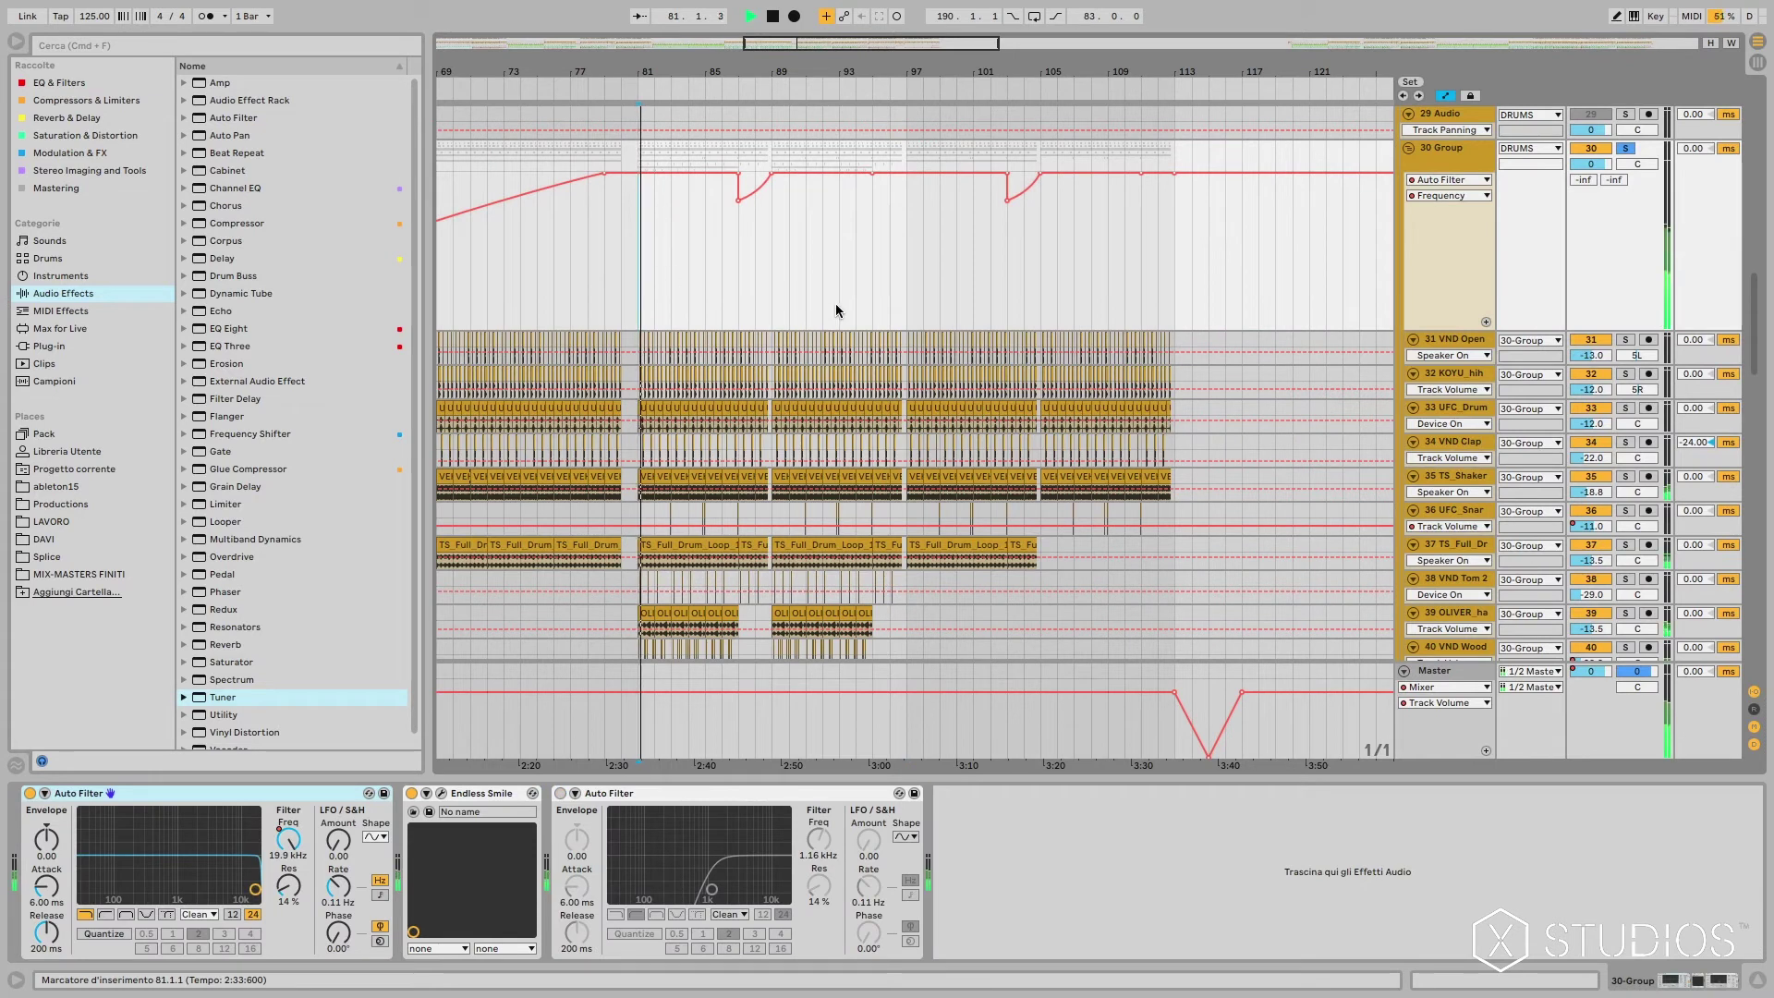
# Step: Play the soloed 30 Group drum subgroup from 97.1.1, stop playback, and review the remaining DRUMS tracks with the solo cleared
pyautogui.click(906, 293)
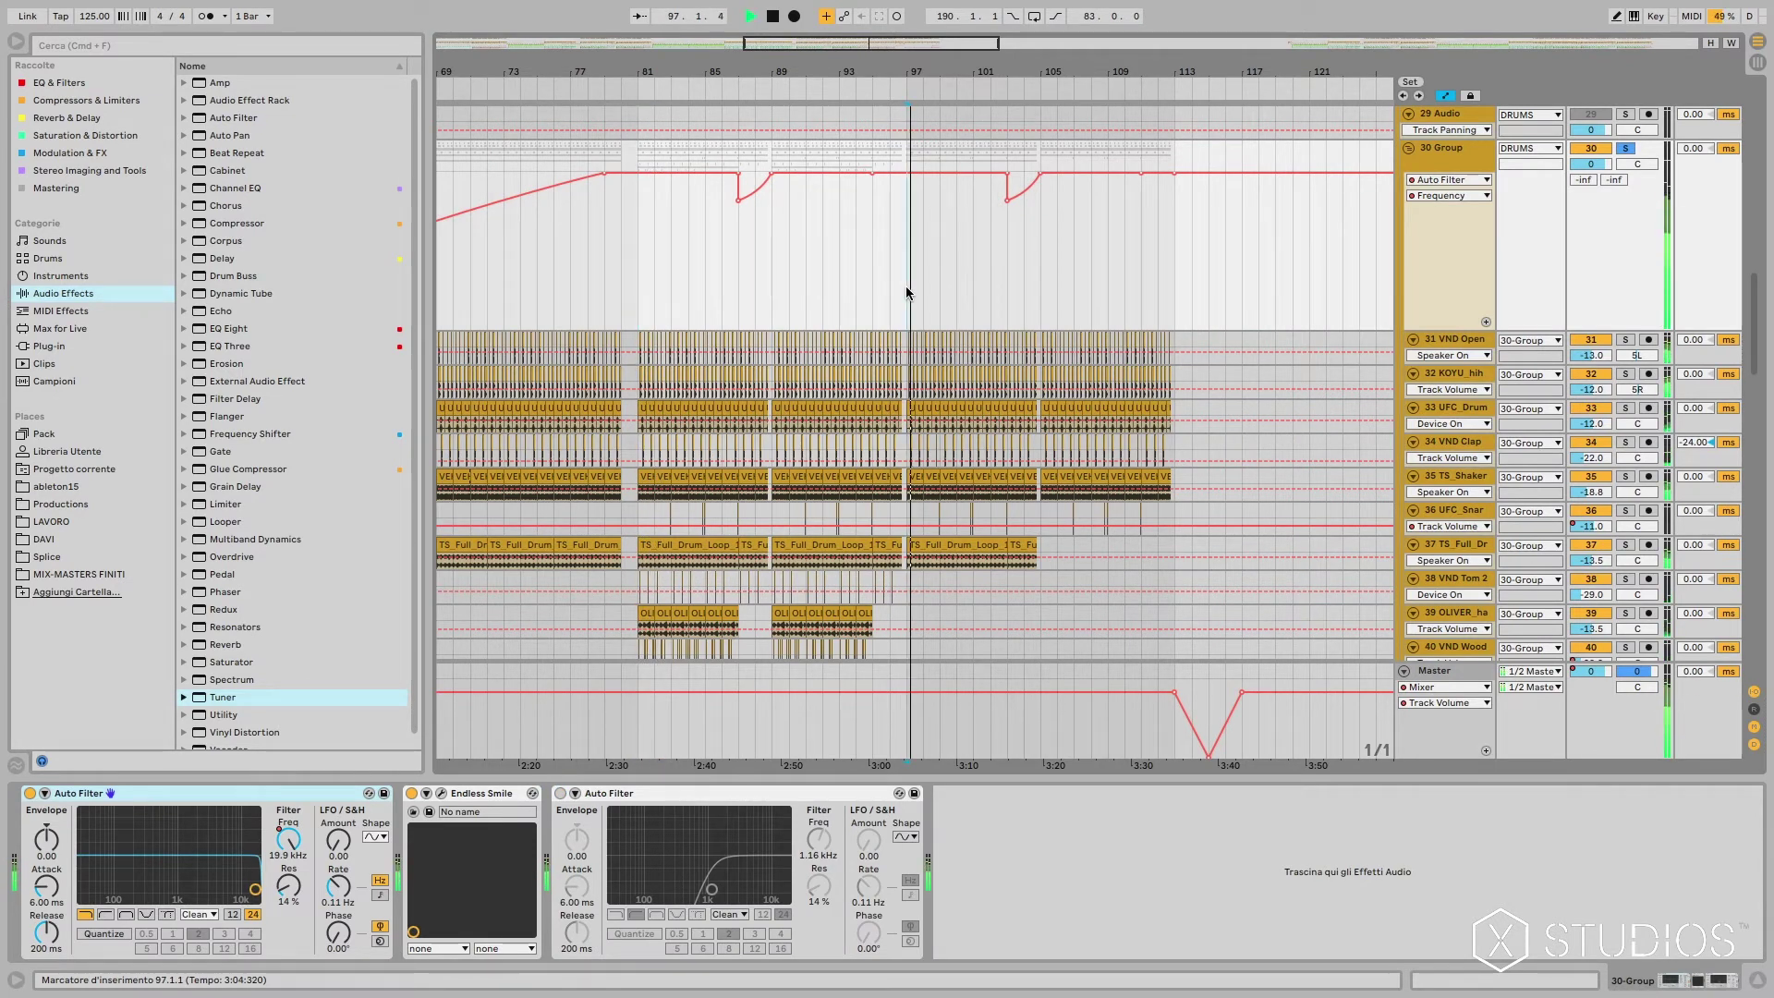
pyautogui.press('space')
pyautogui.scroll(-3, 1151, 359)
pyautogui.scroll(-12, 1164, 370)
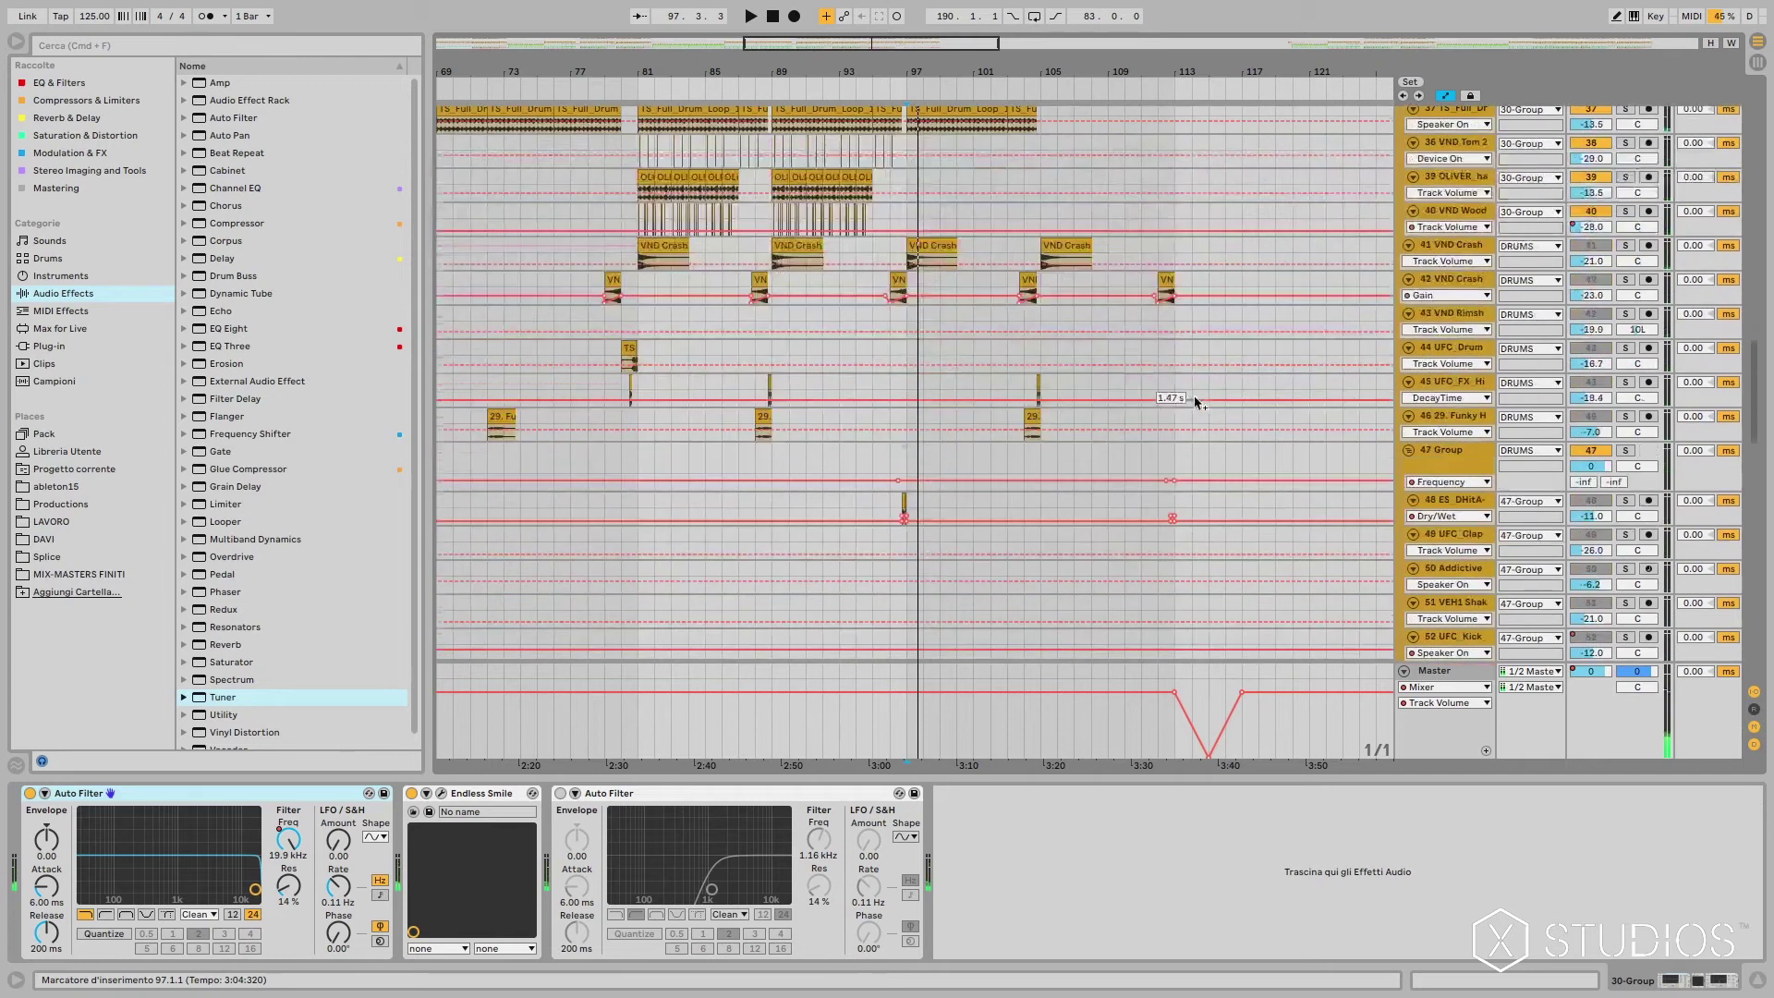
pyautogui.scroll(6, 1654, 308)
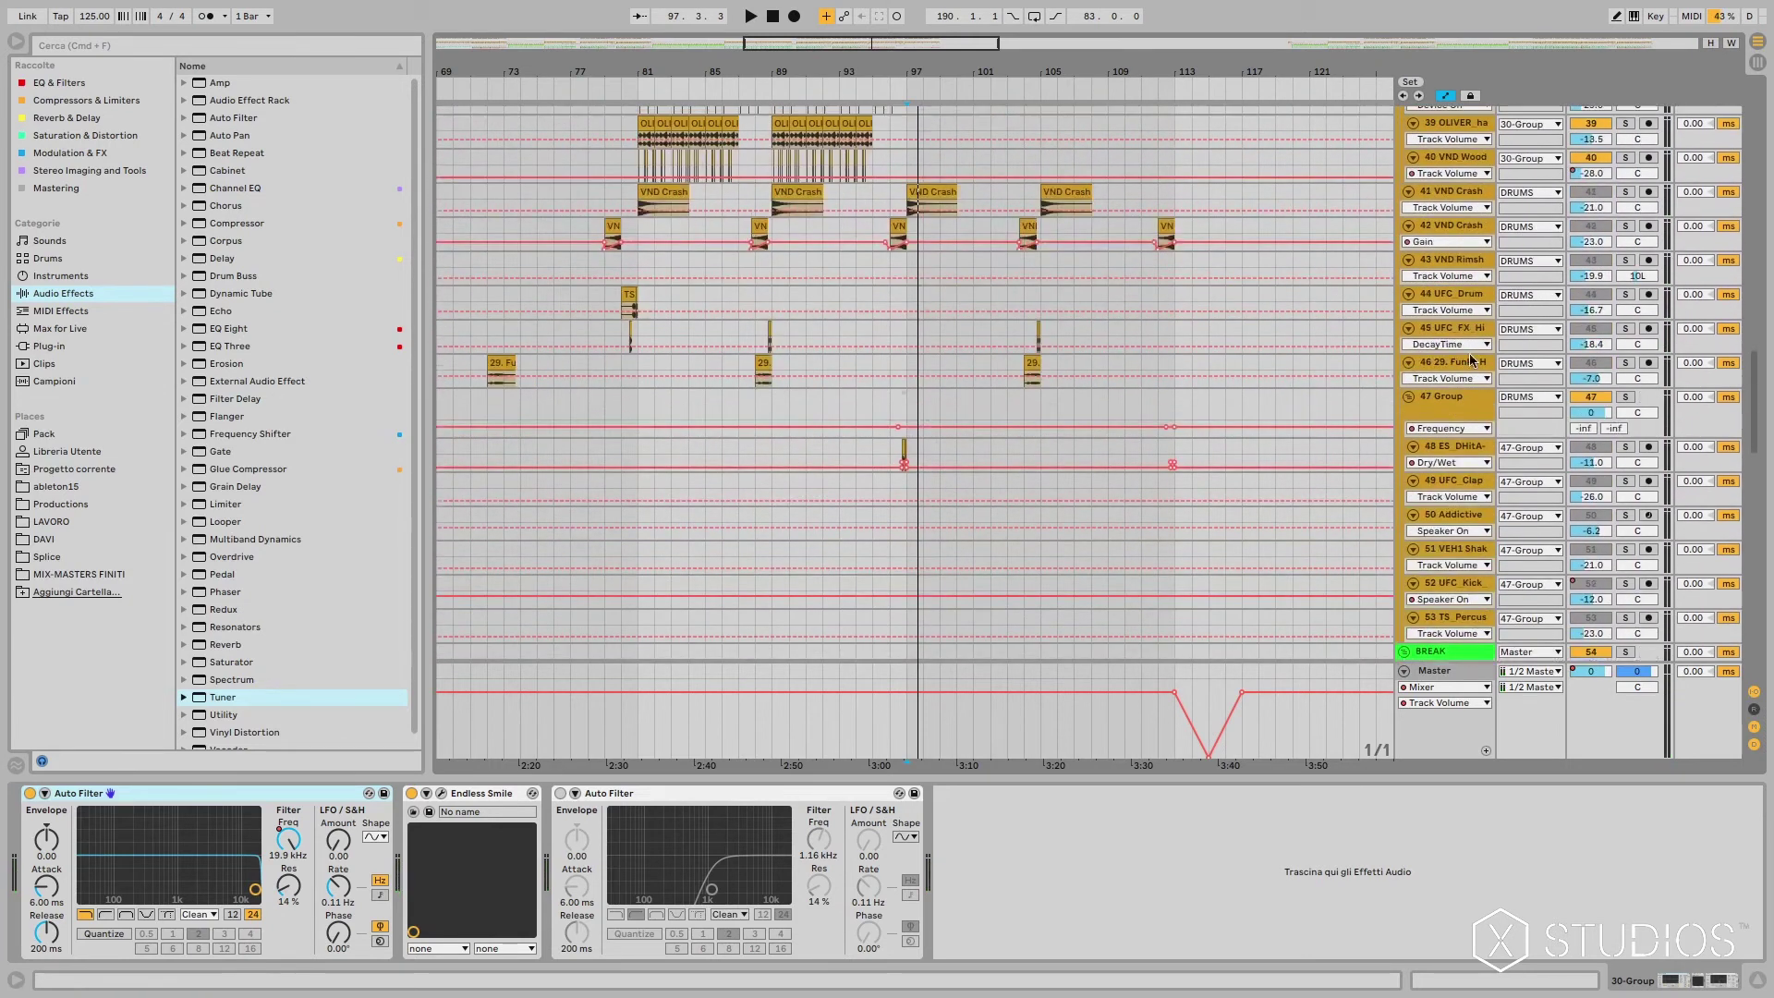
# Step: Solo track 65 VGP_130 in the DROP group and play its vocal clip from 97.3.1
pyautogui.scroll(-15, 1168, 368)
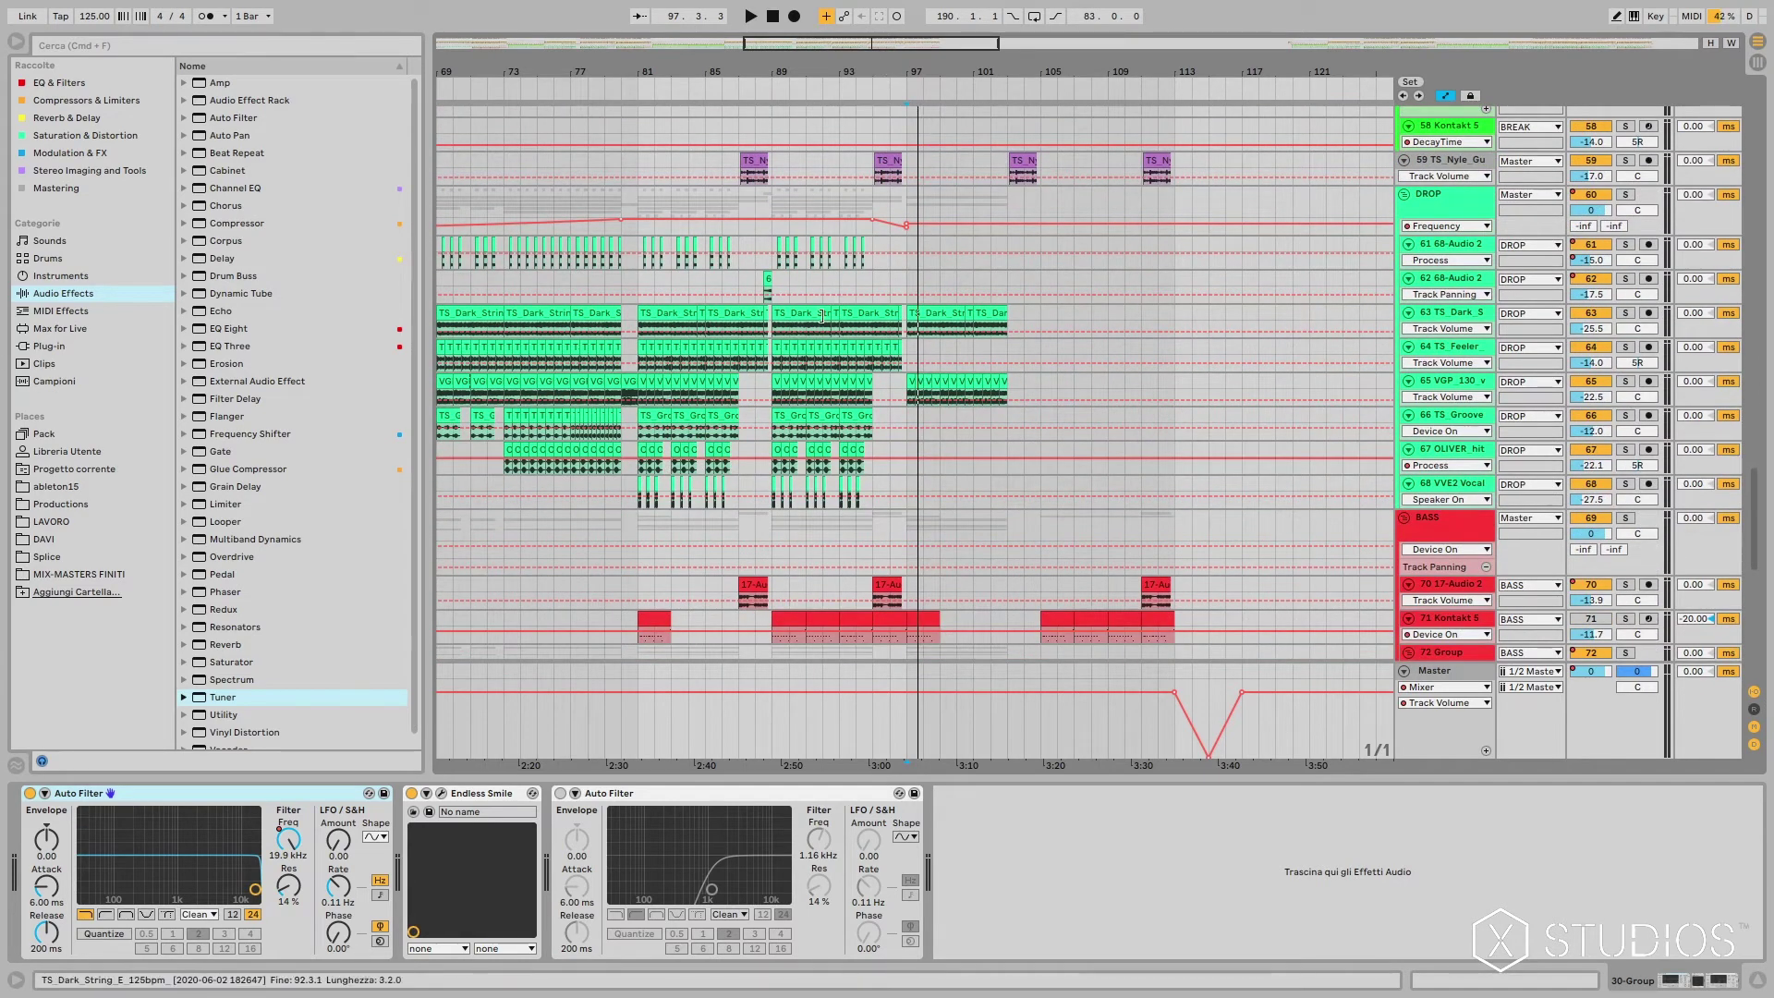
pyautogui.press('-')
pyautogui.press('-')
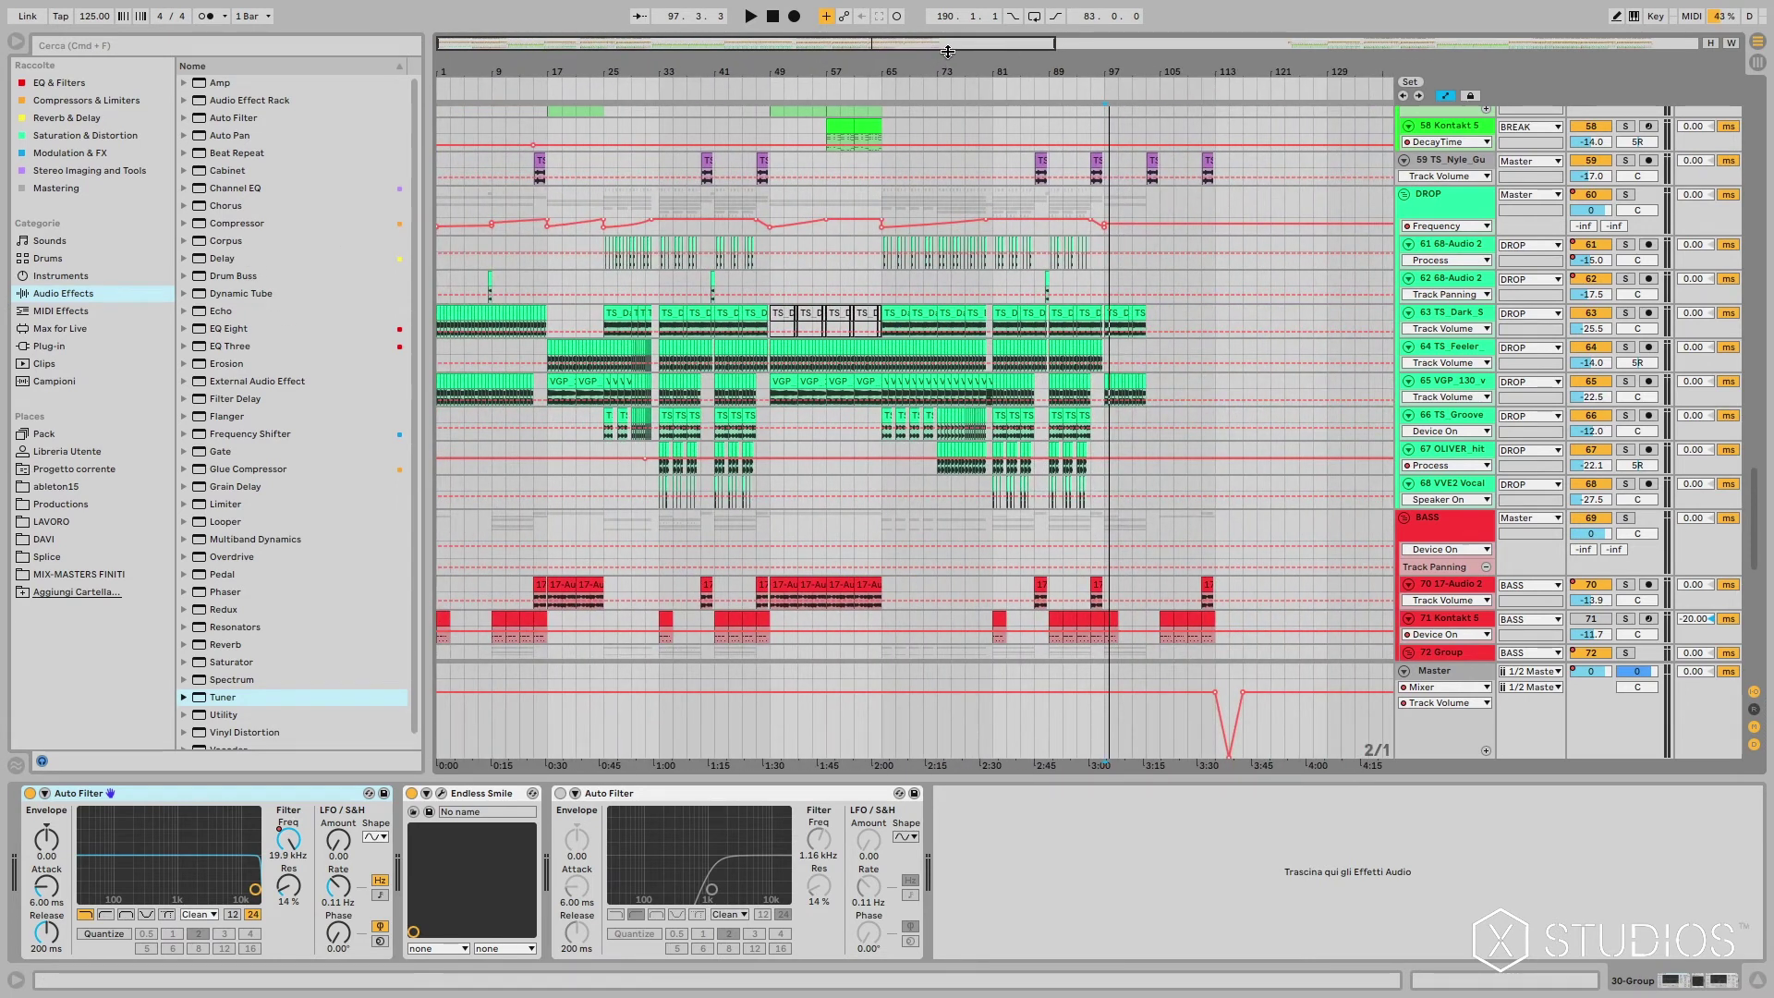
pyautogui.press('+')
pyautogui.press('+')
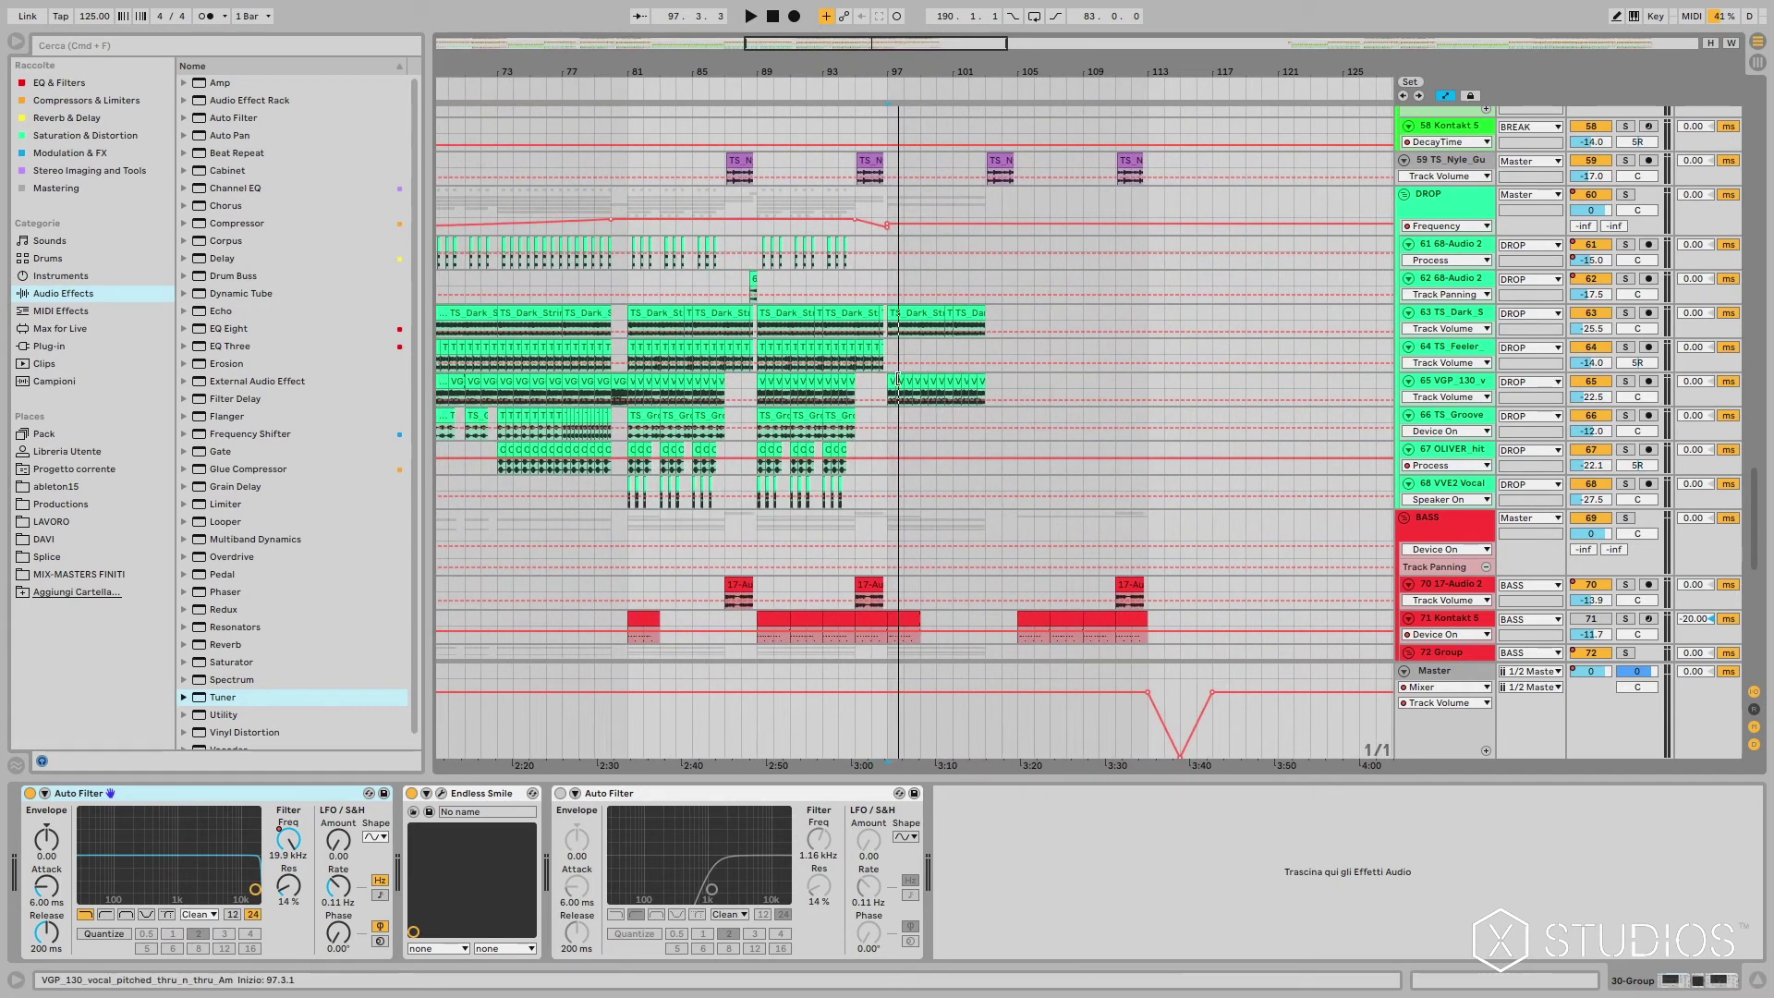
pyautogui.click(899, 380)
pyautogui.click(1626, 382)
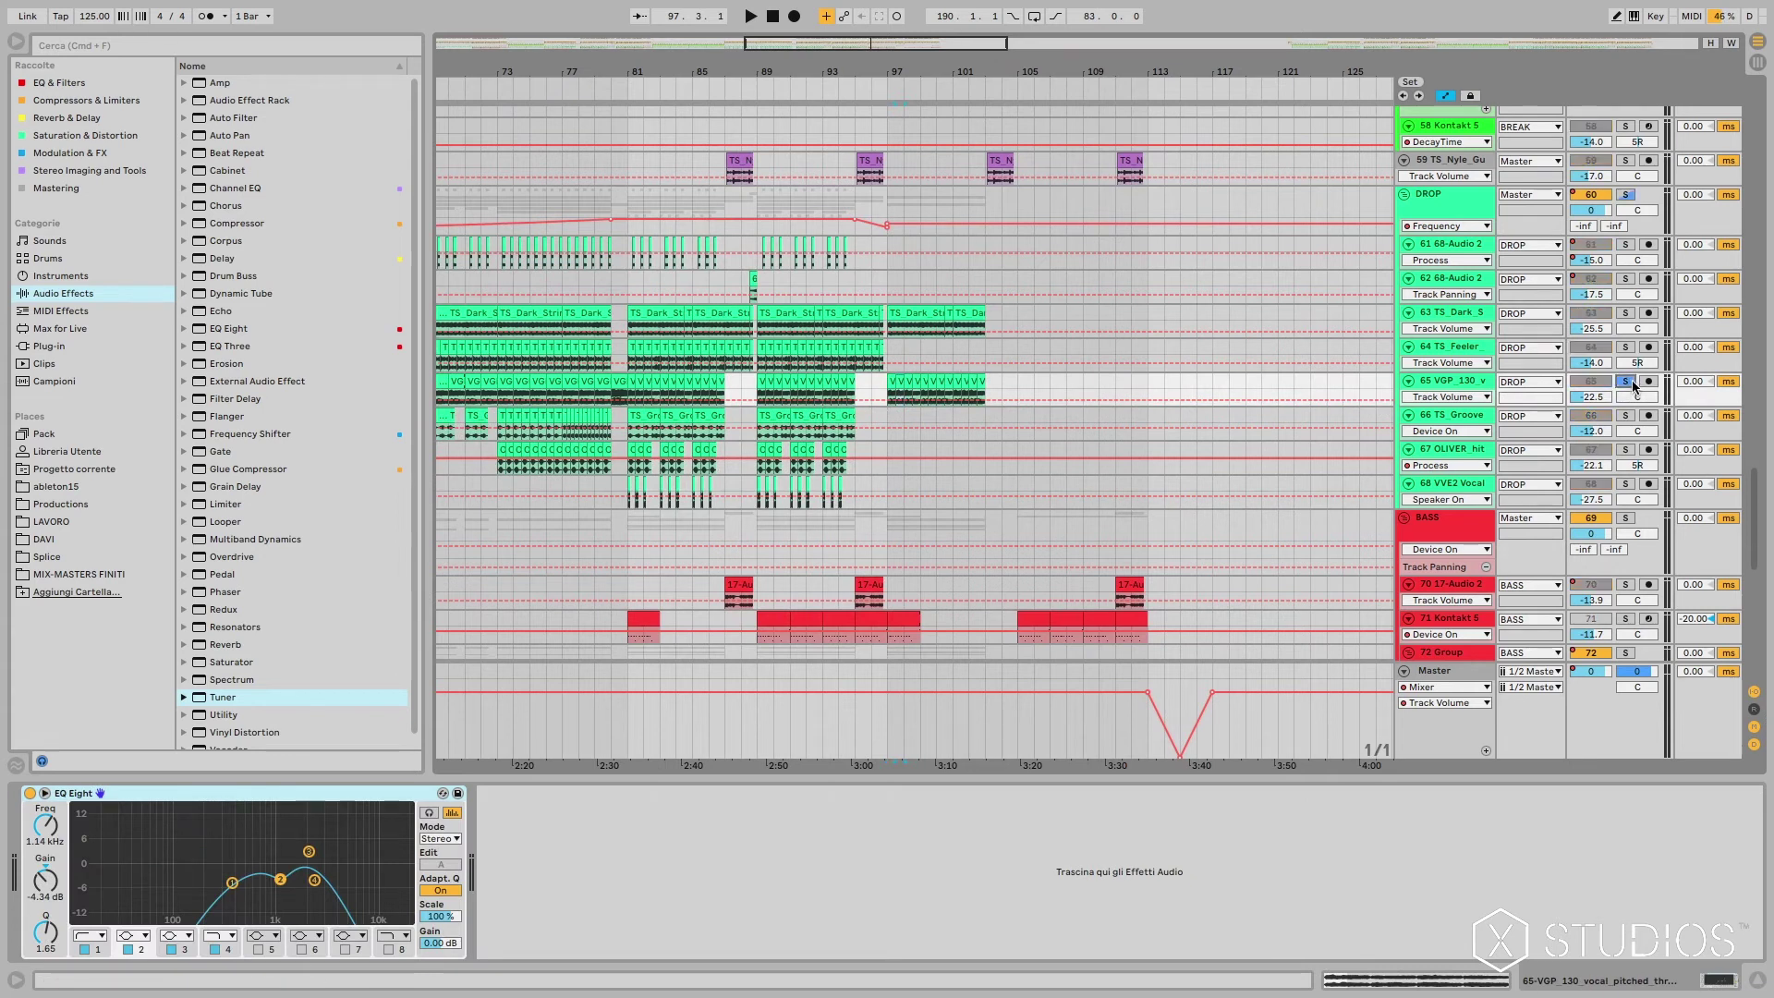
pyautogui.press('space')
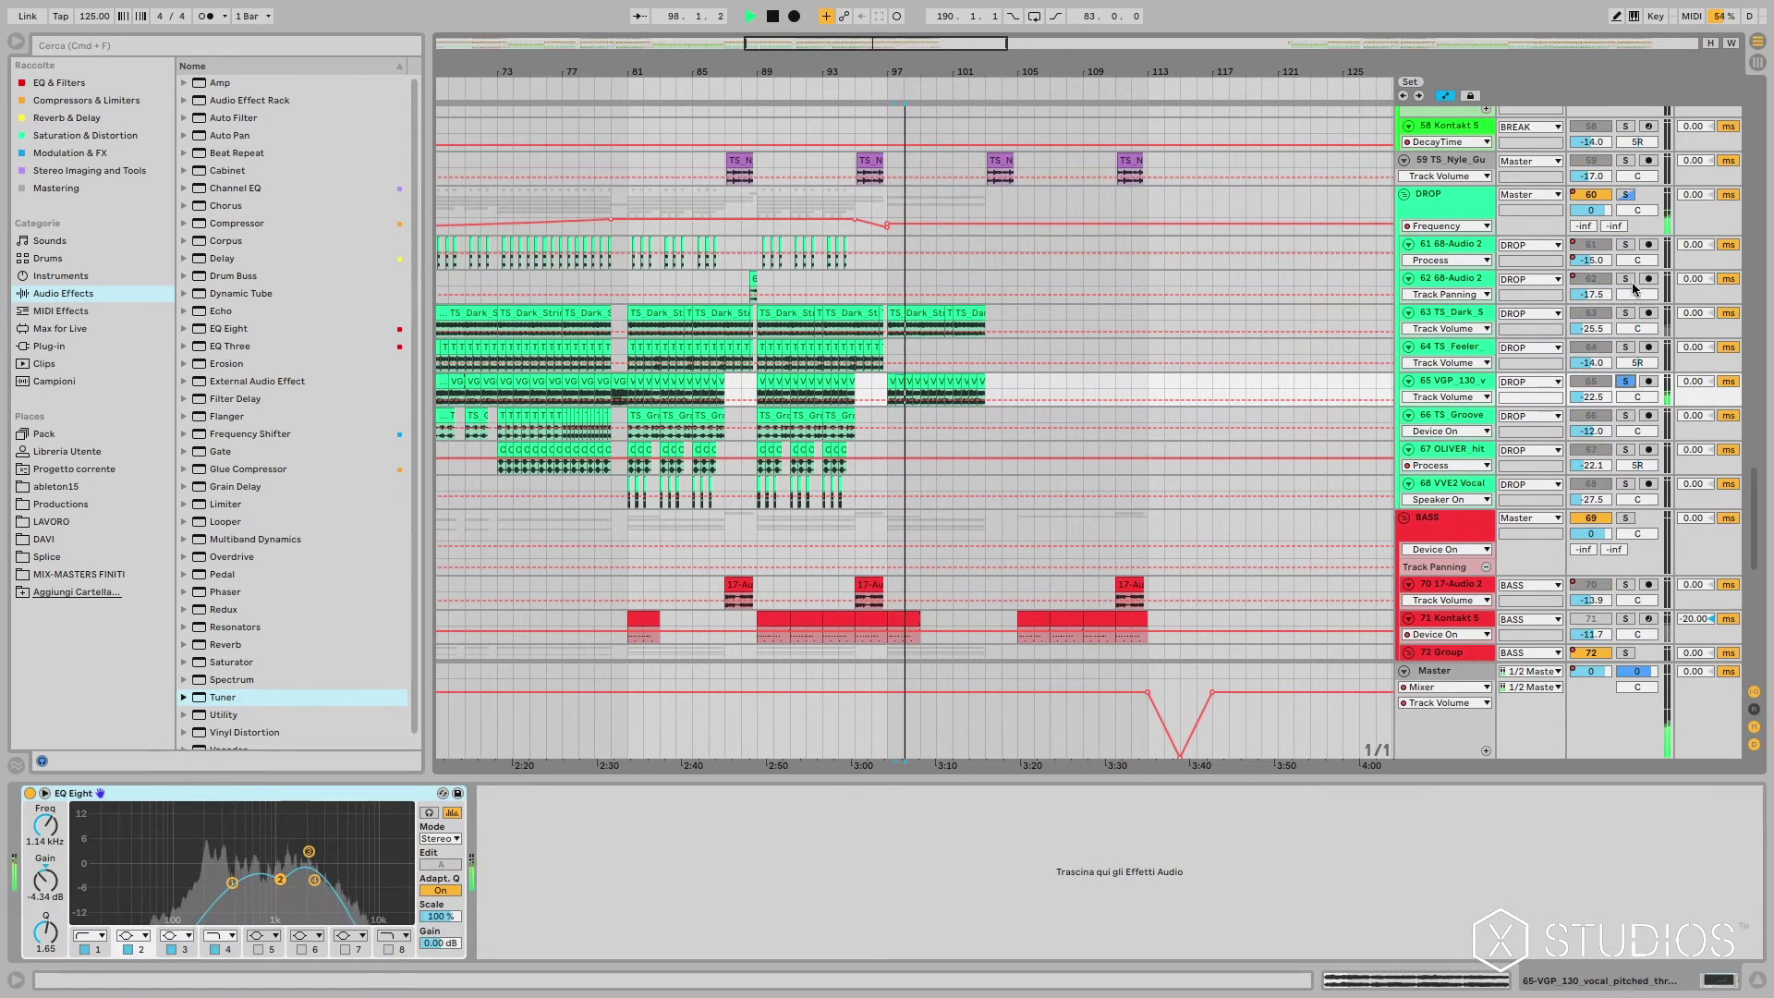
# Step: Solo track 62 68-Audio 2, switch the solo to 63 TS_Dark_S, stop playback, and clear the solo
pyautogui.click(1626, 279)
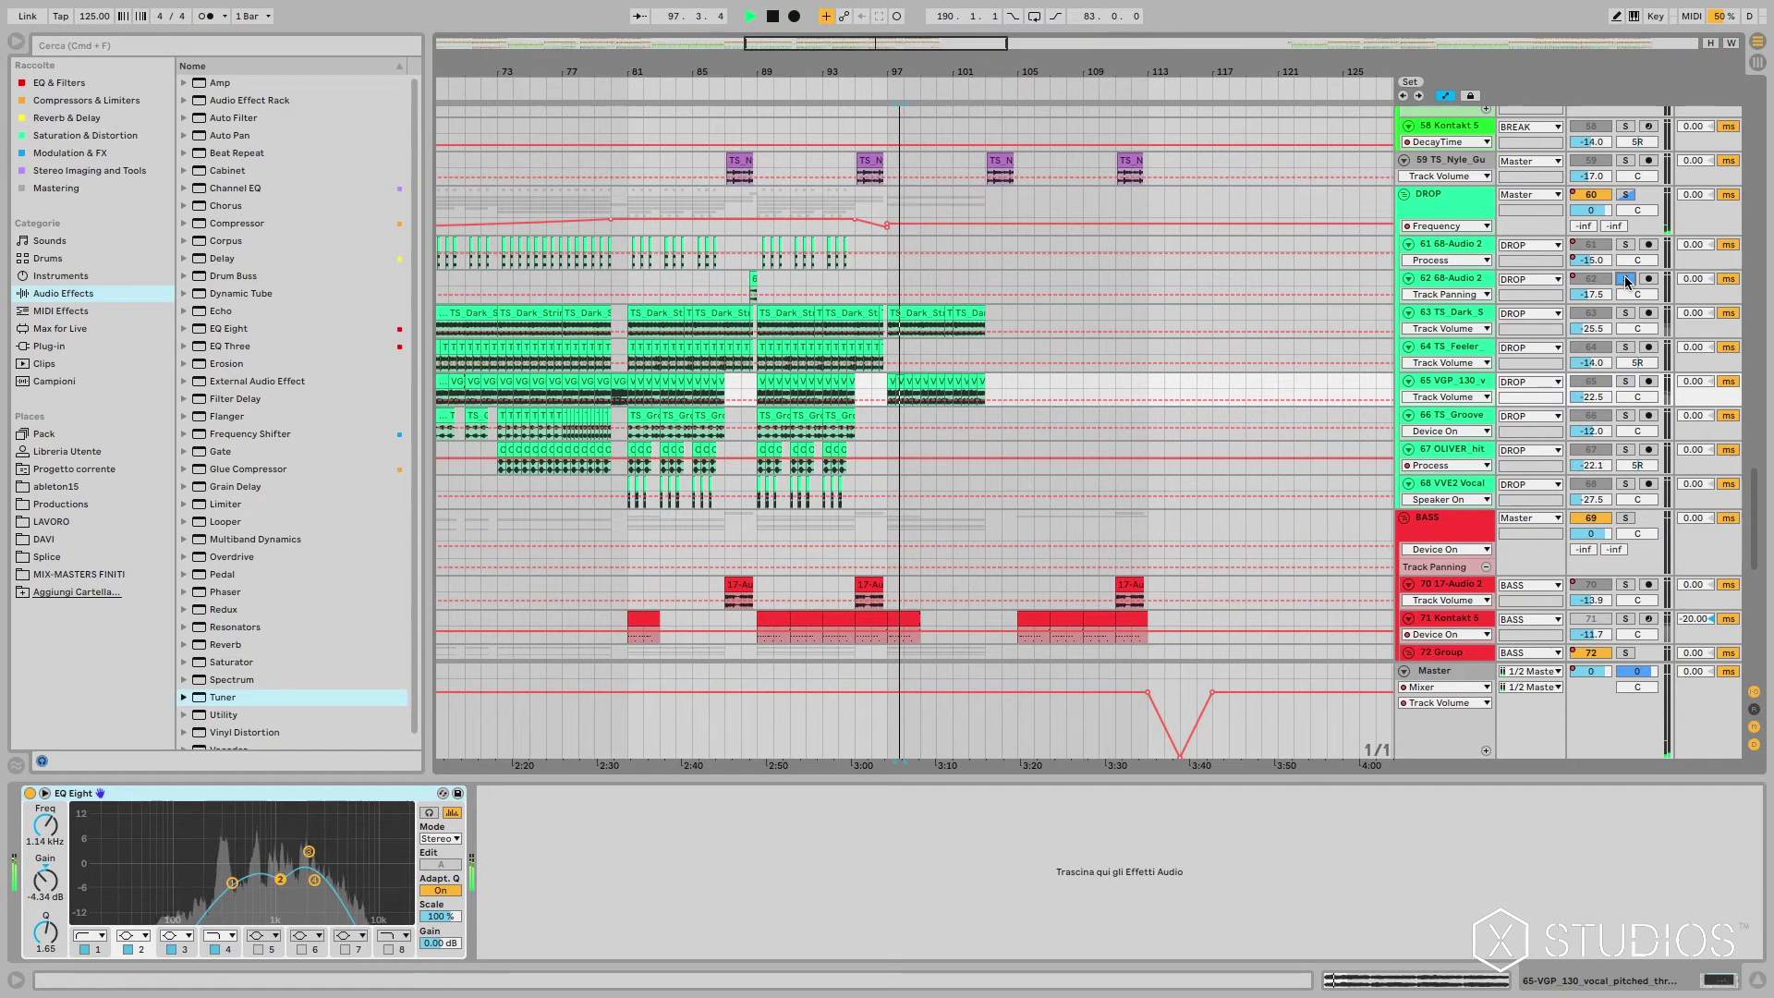
pyautogui.keyDown('super'); pyautogui.click(1626, 312); pyautogui.keyUp('super')
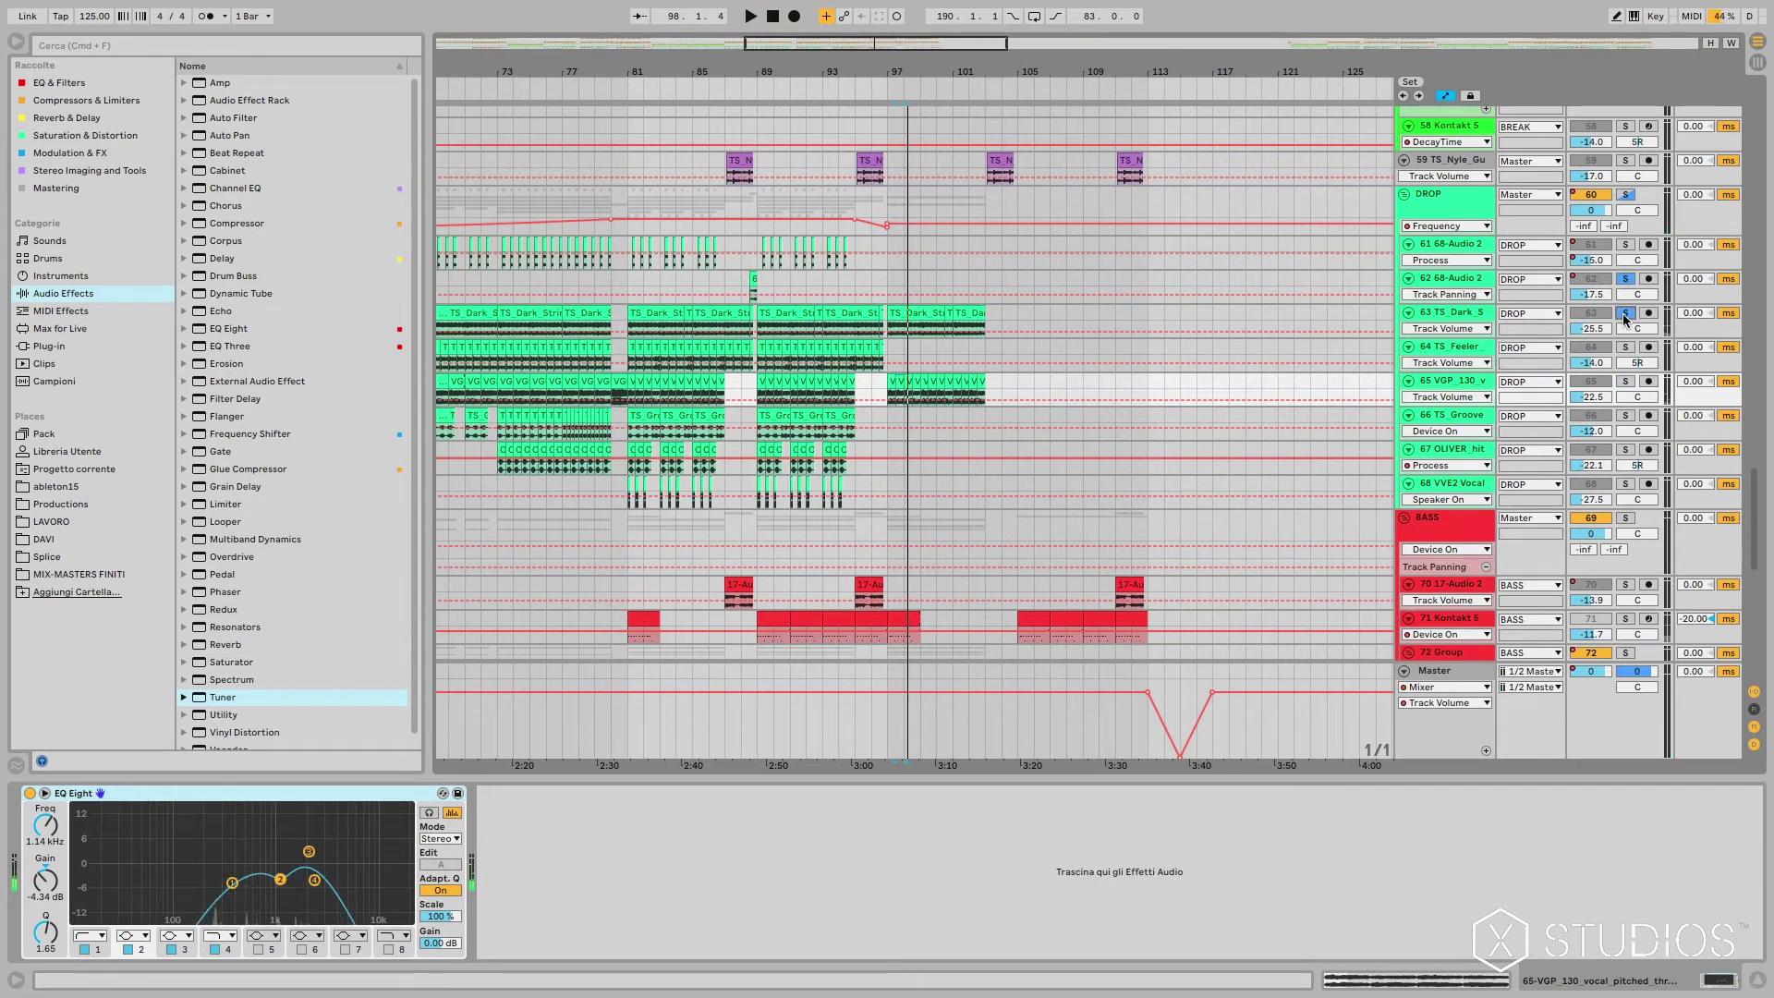
pyautogui.press('space')
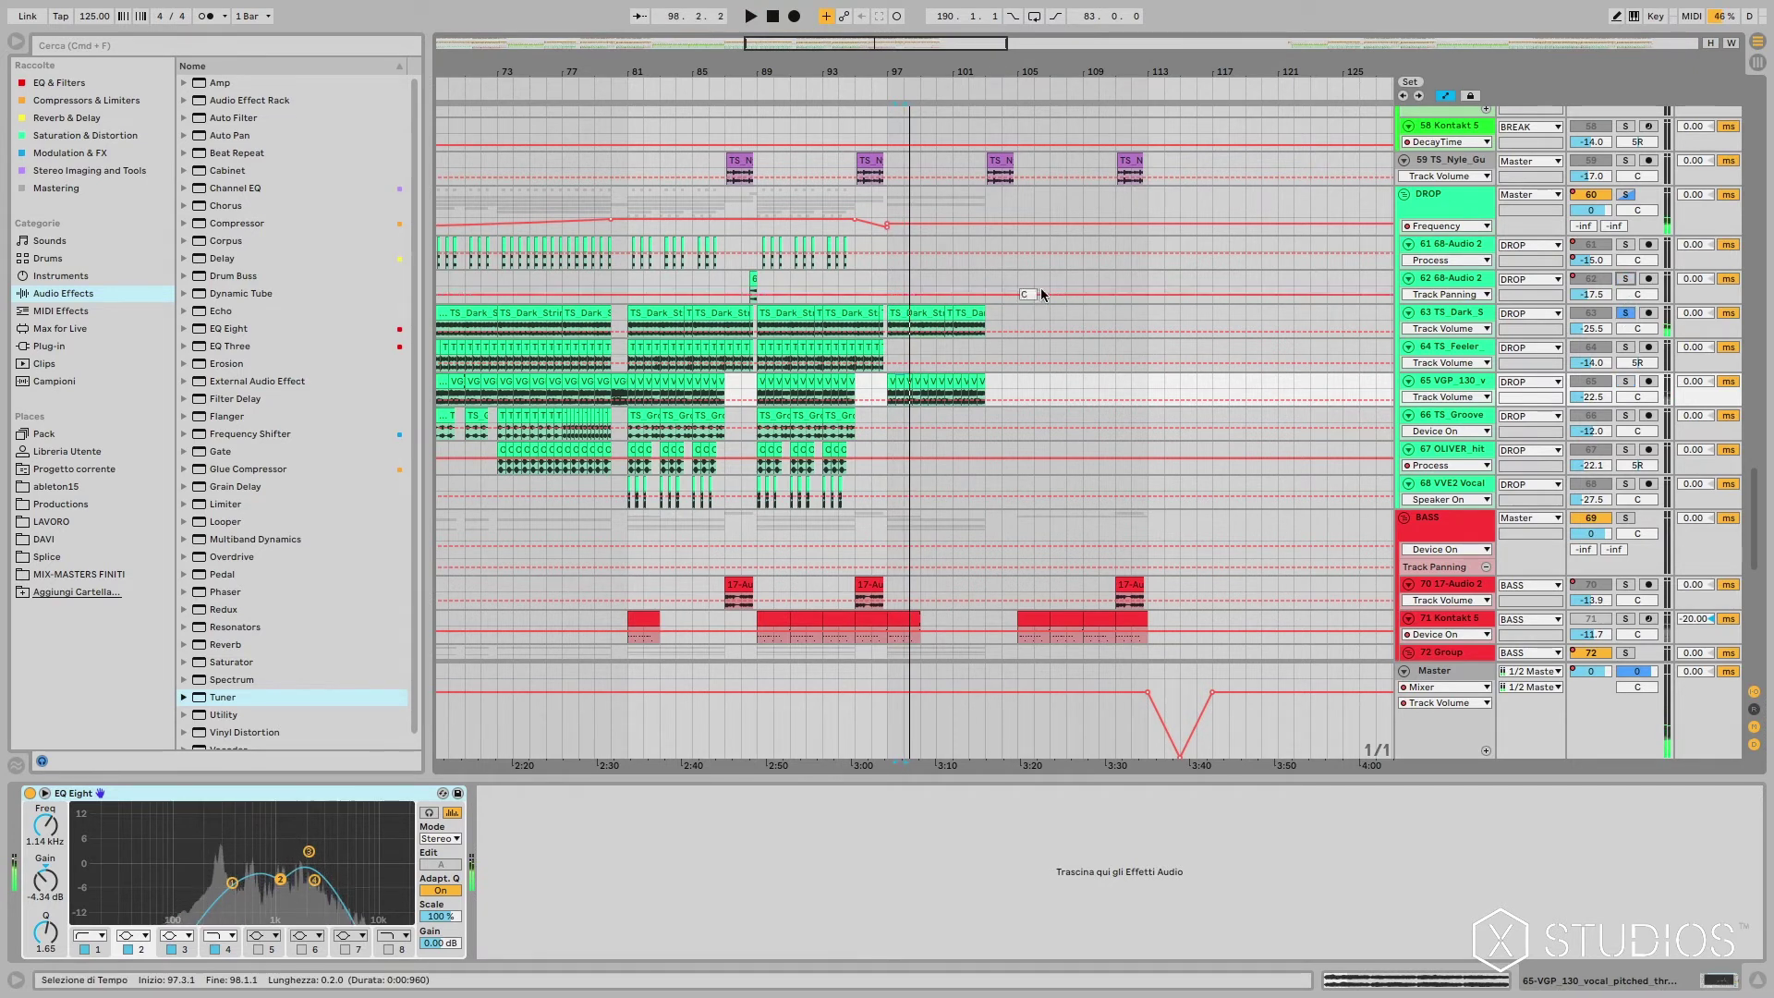
pyautogui.click(1628, 314)
# Step: Review the BASS group's clips after bar 97, play the full mix from around bar 101 into bar 106, and stop
pyautogui.scroll(-6, 924, 372)
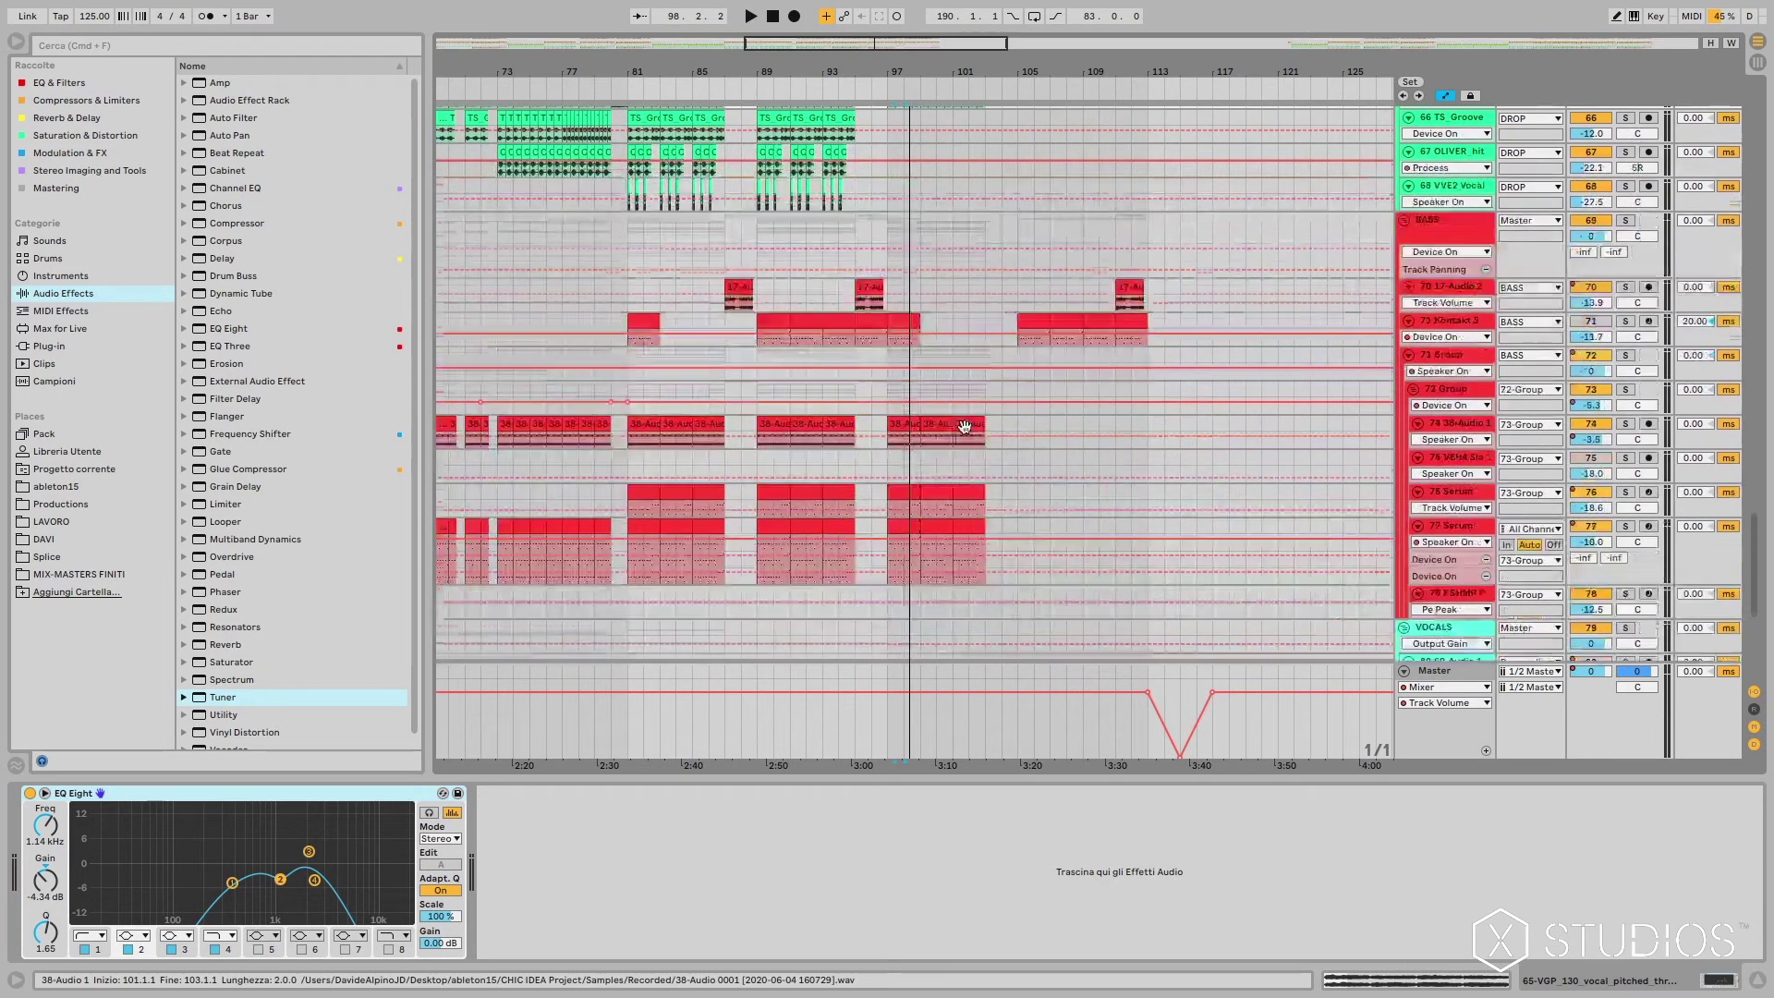
pyautogui.scroll(6, 923, 372)
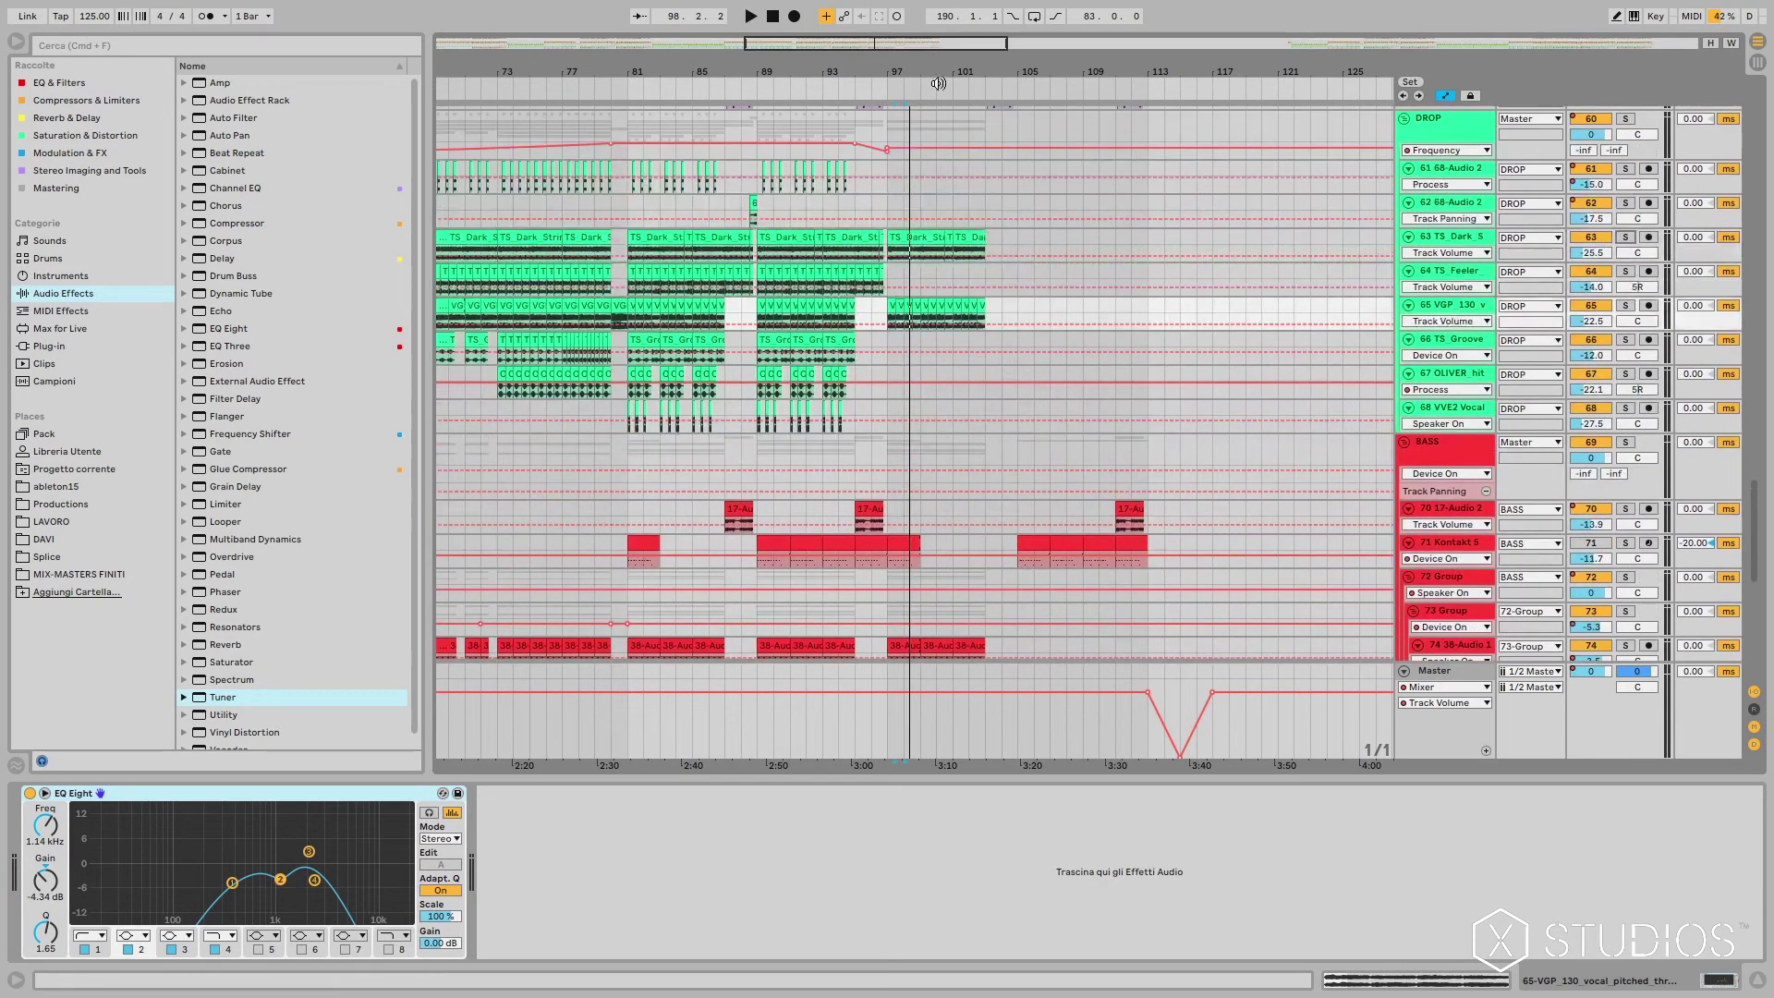
pyautogui.click(960, 90)
pyautogui.scroll(3, 930, 120)
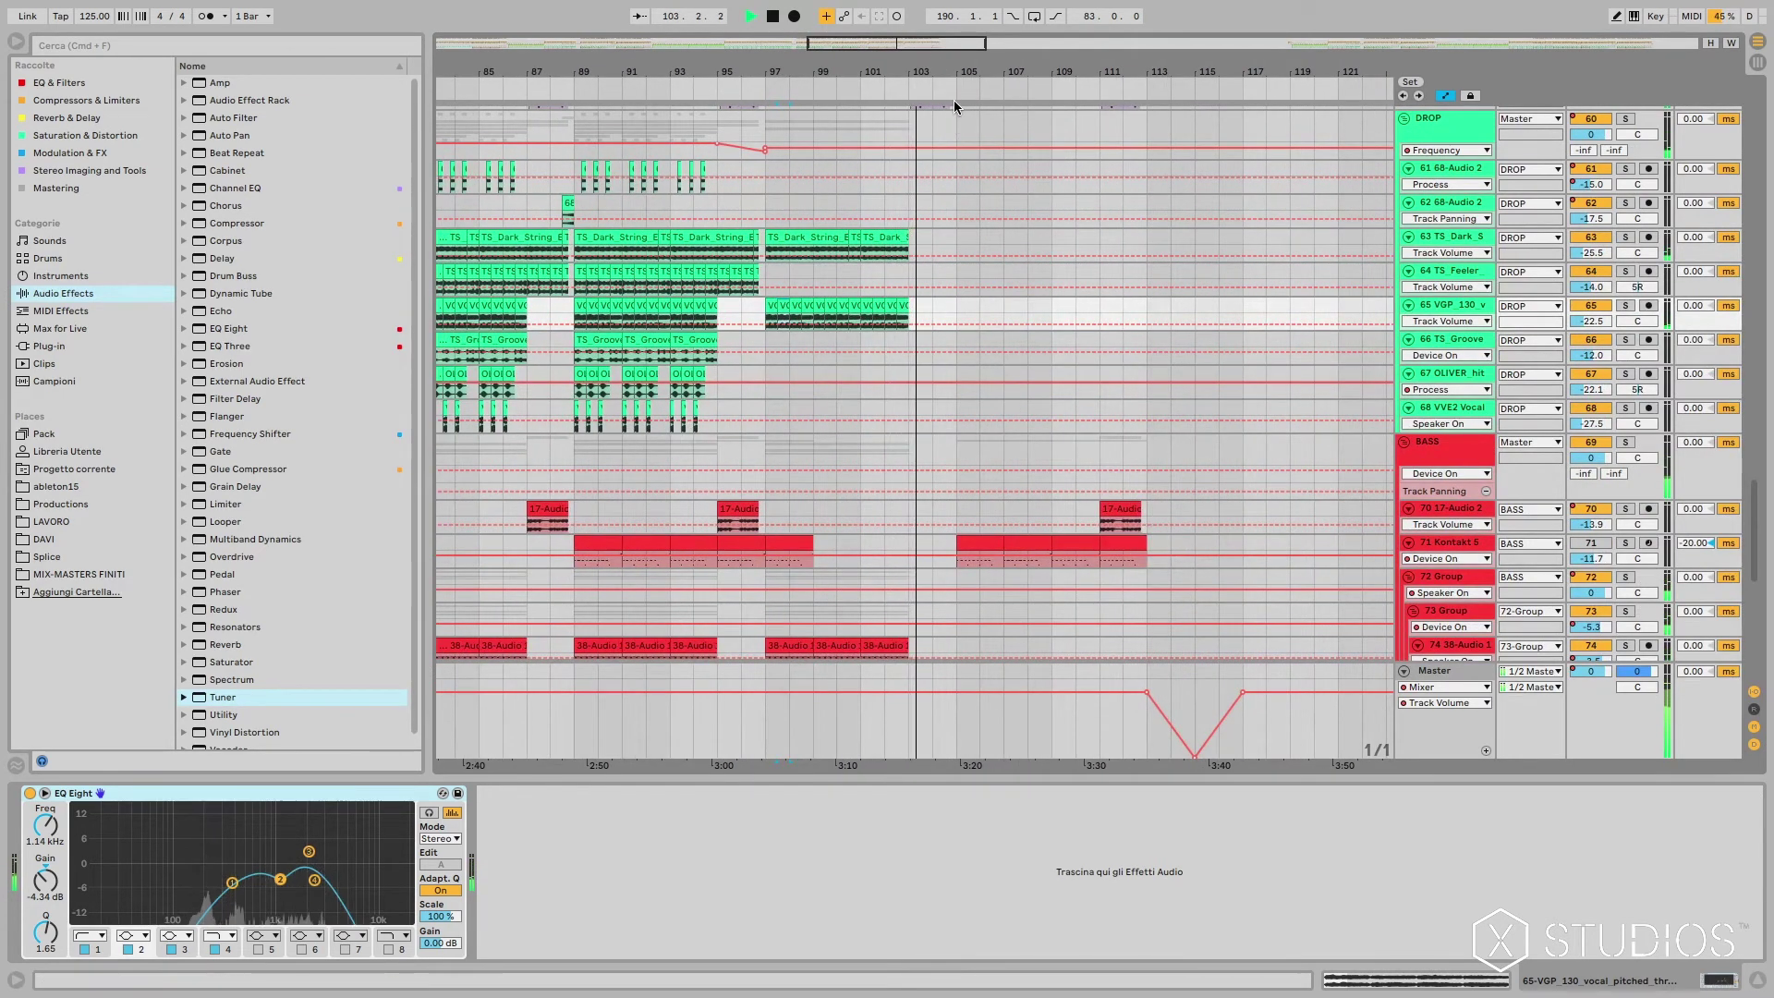
pyautogui.press('space')
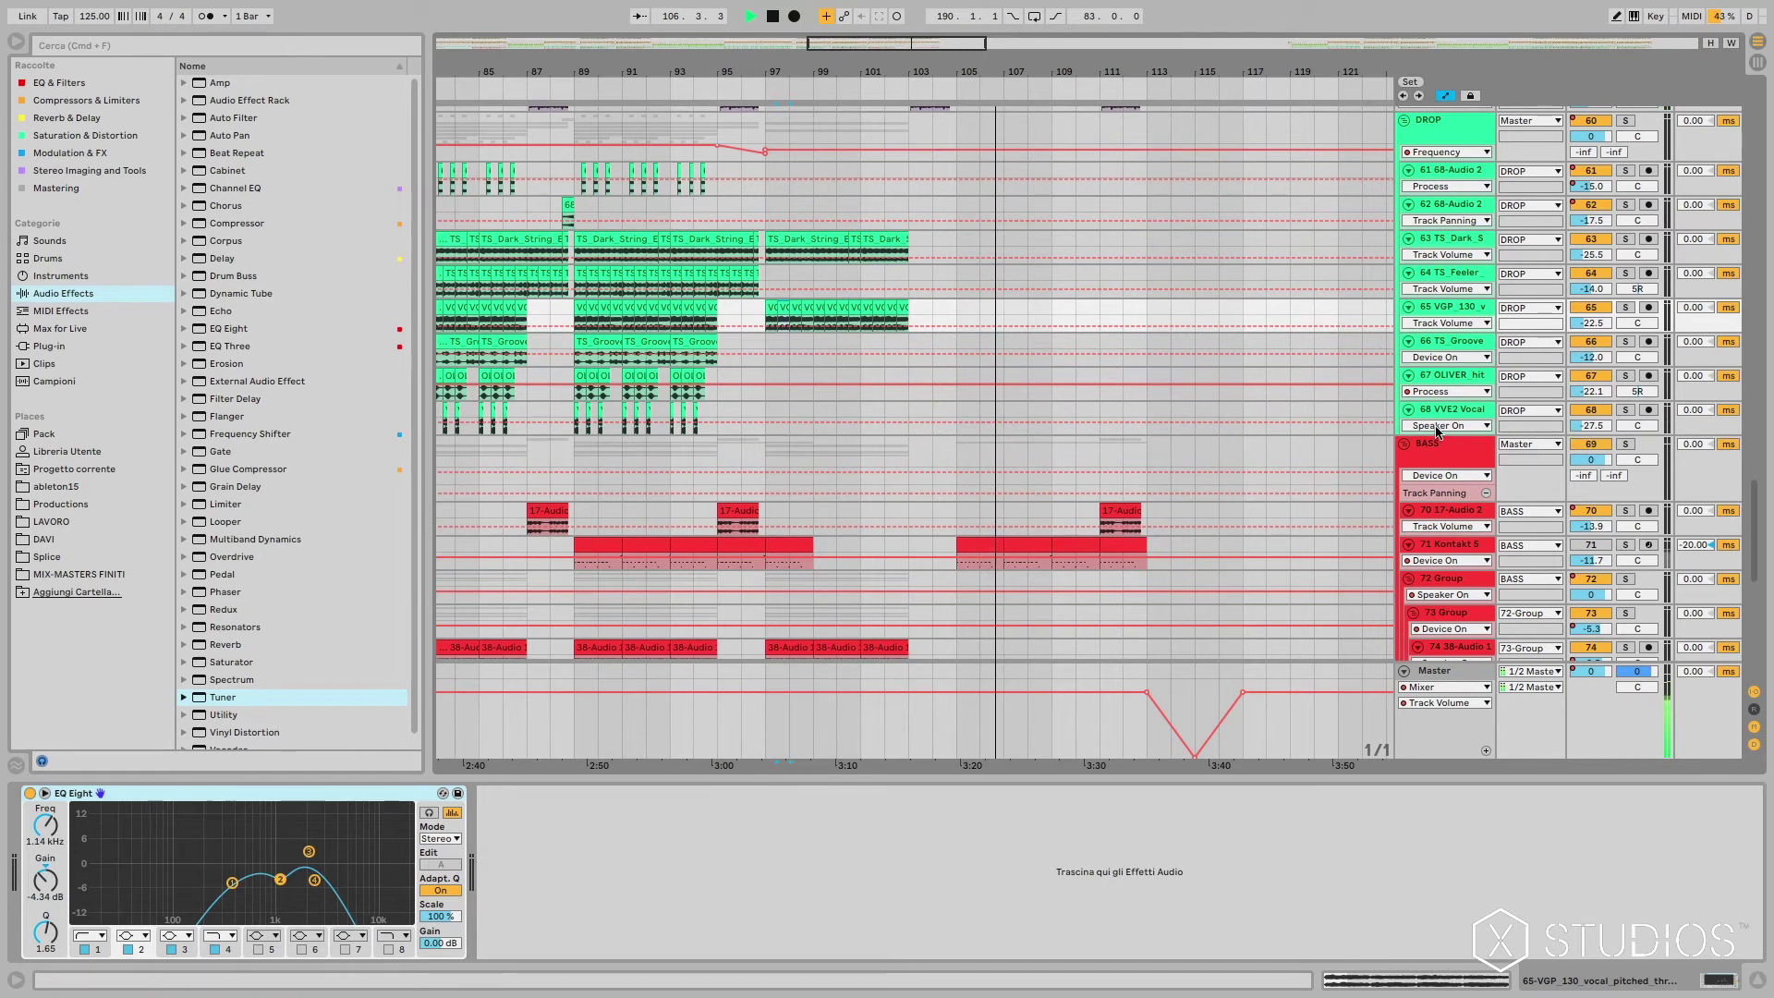
pyautogui.press('space')
# Step: Select the 33 UFC_Drum track and review the drum, FXS and KICK tracks around bar 105
pyautogui.scroll(5, 1180, 388)
pyautogui.scroll(10, 1216, 368)
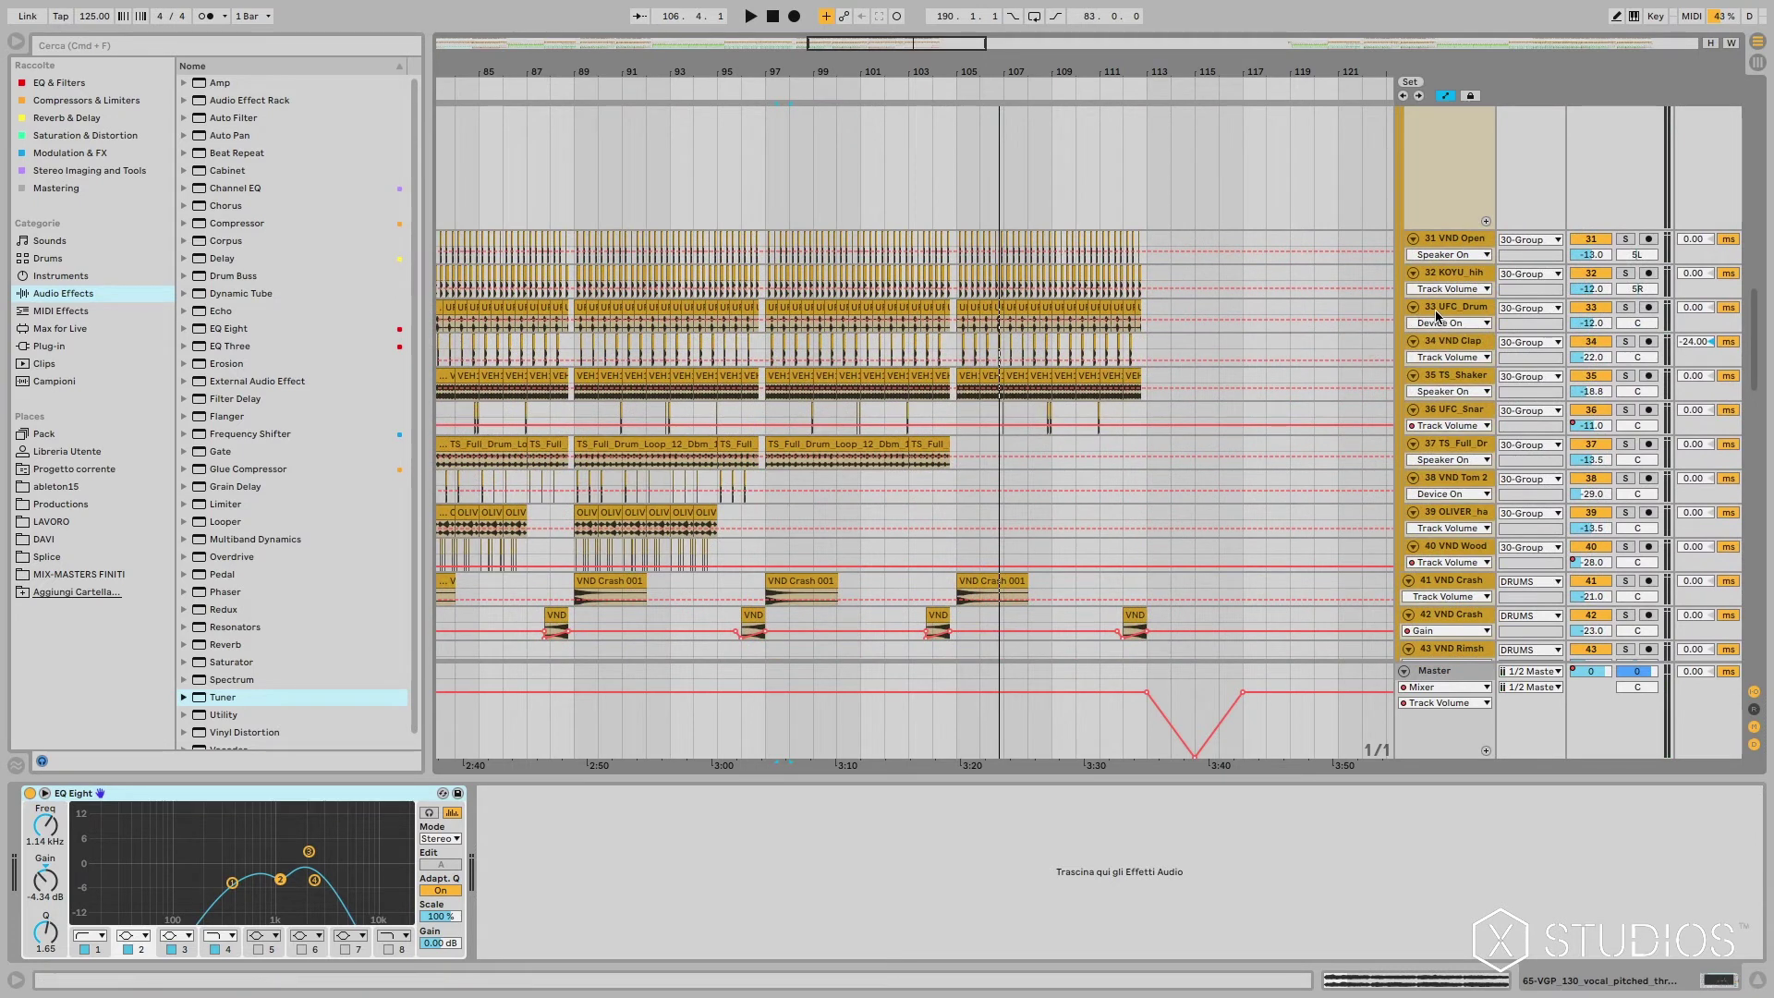
pyautogui.click(1469, 308)
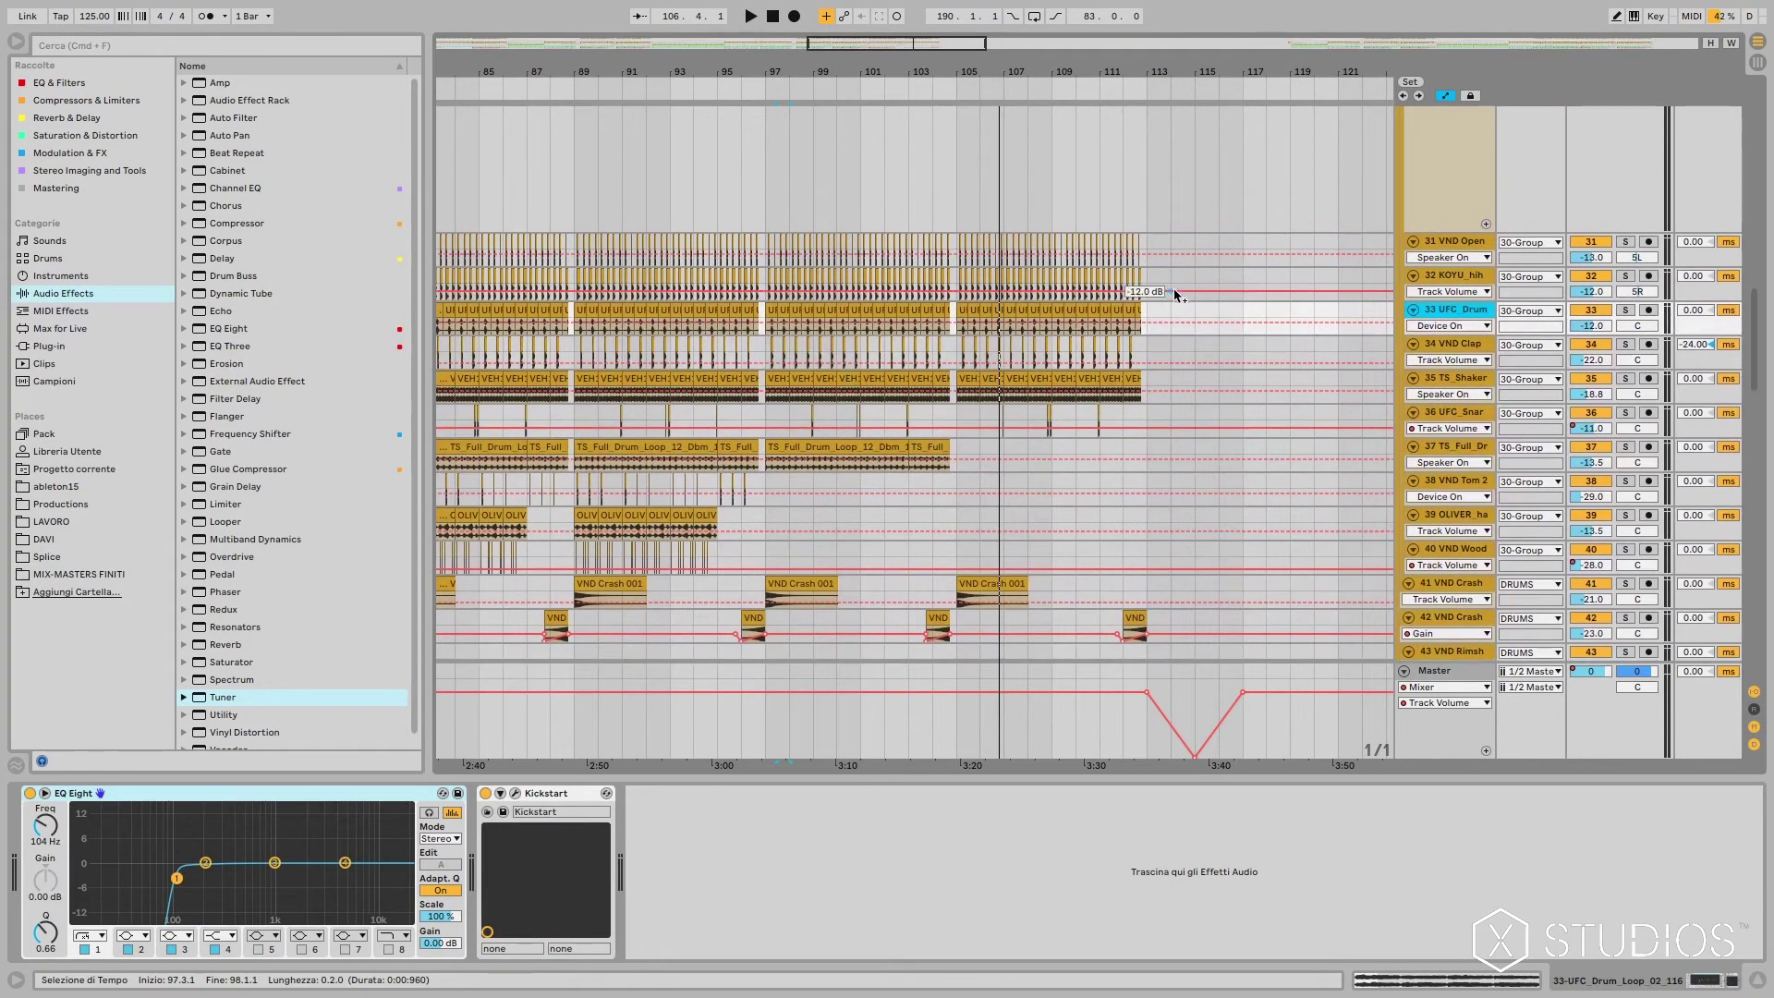
pyautogui.scroll(6, 1240, 314)
pyautogui.scroll(8, 1271, 319)
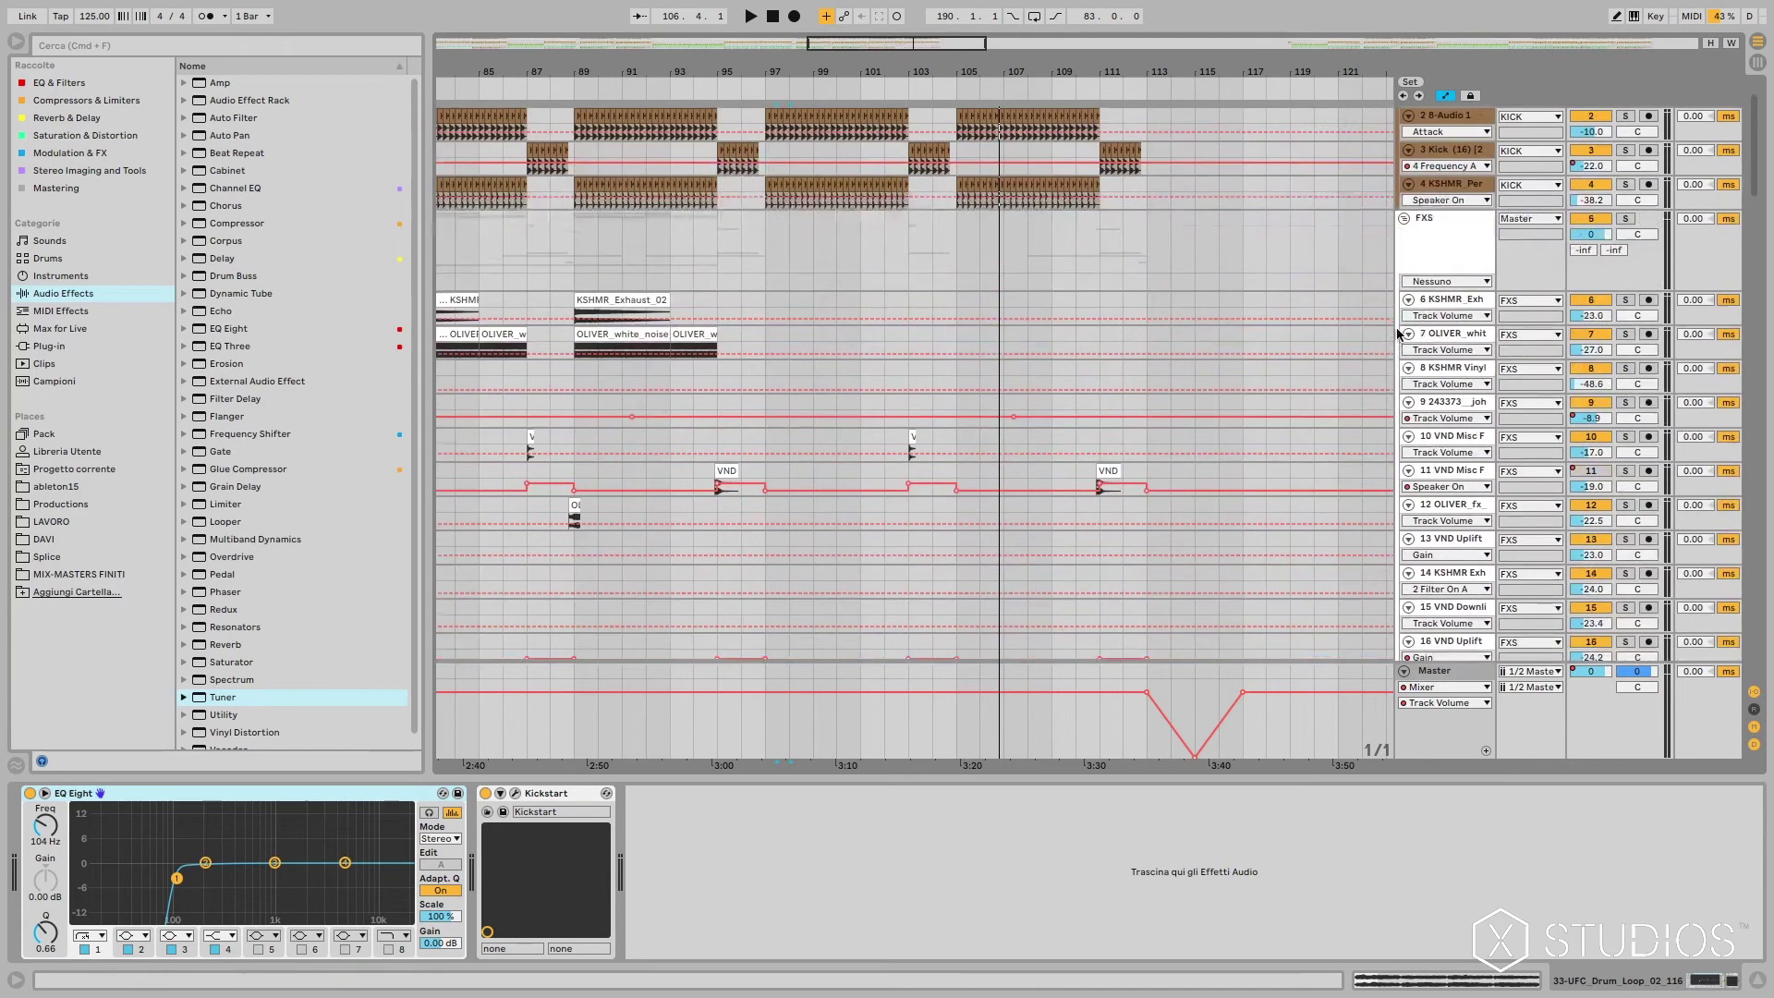
# Step: Set the insert marker at 105.1.1 on the KICK group and play the ending past bar 113
pyautogui.moveTo(838, 46); pyautogui.dragTo(940, 47)
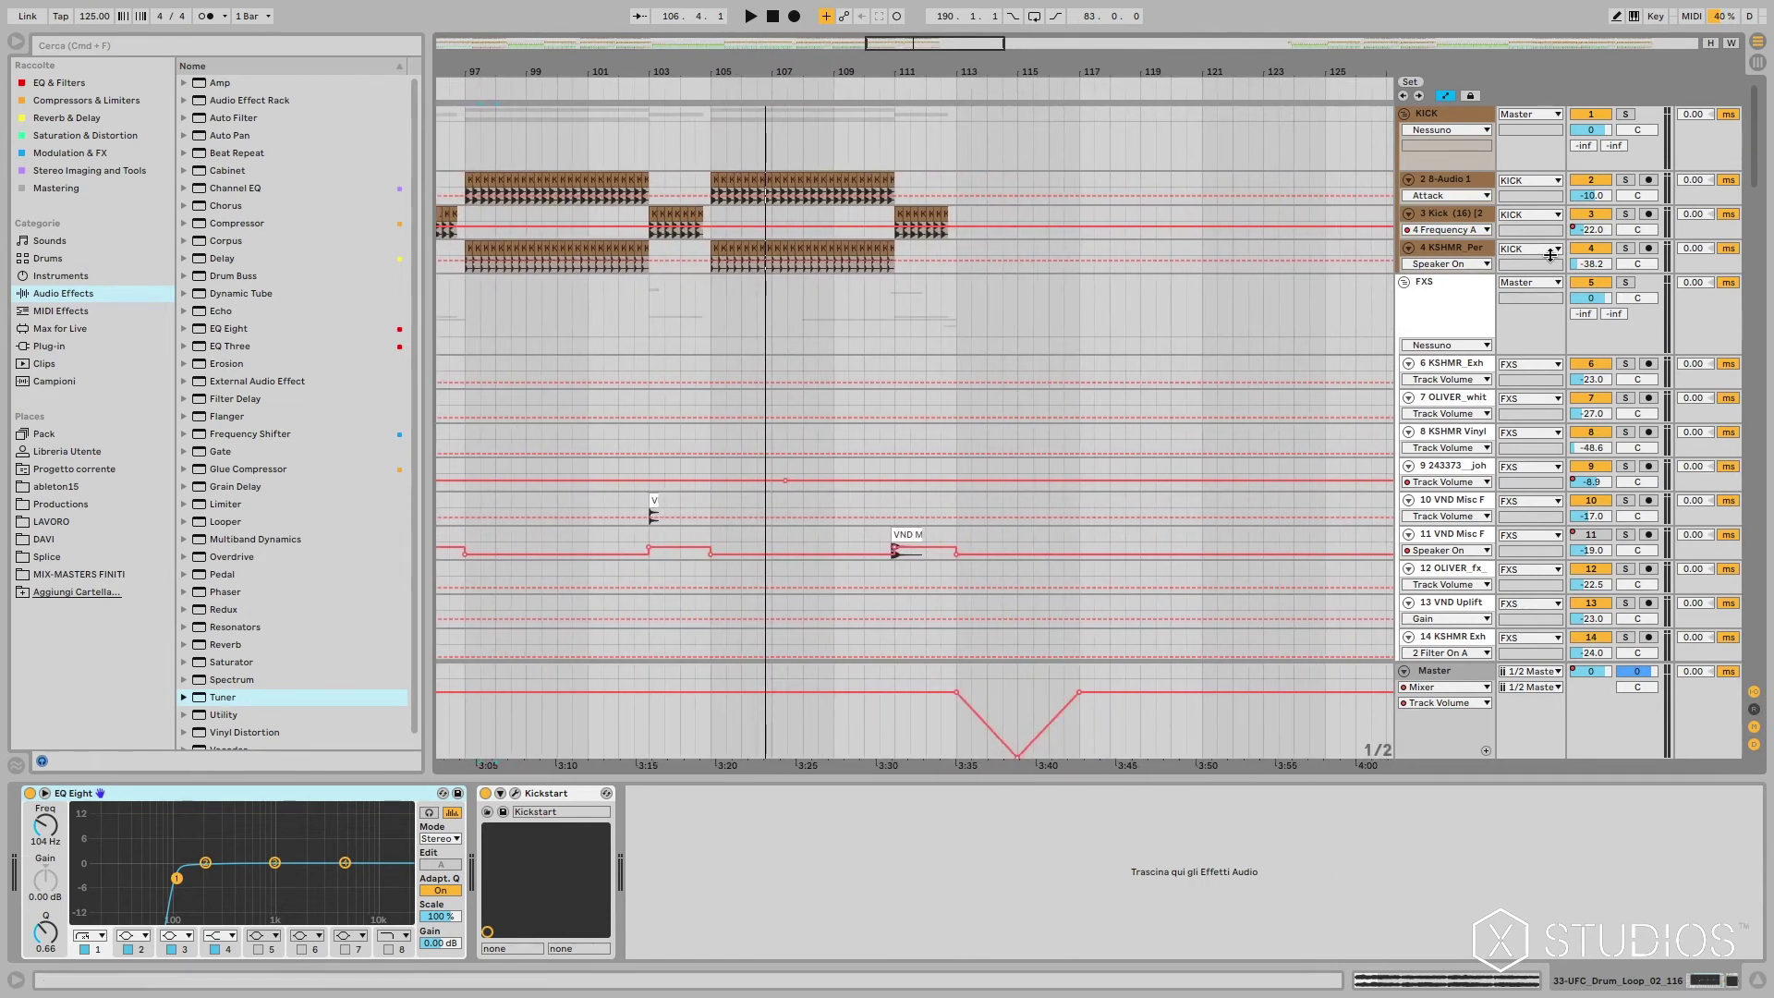
pyautogui.click(711, 151)
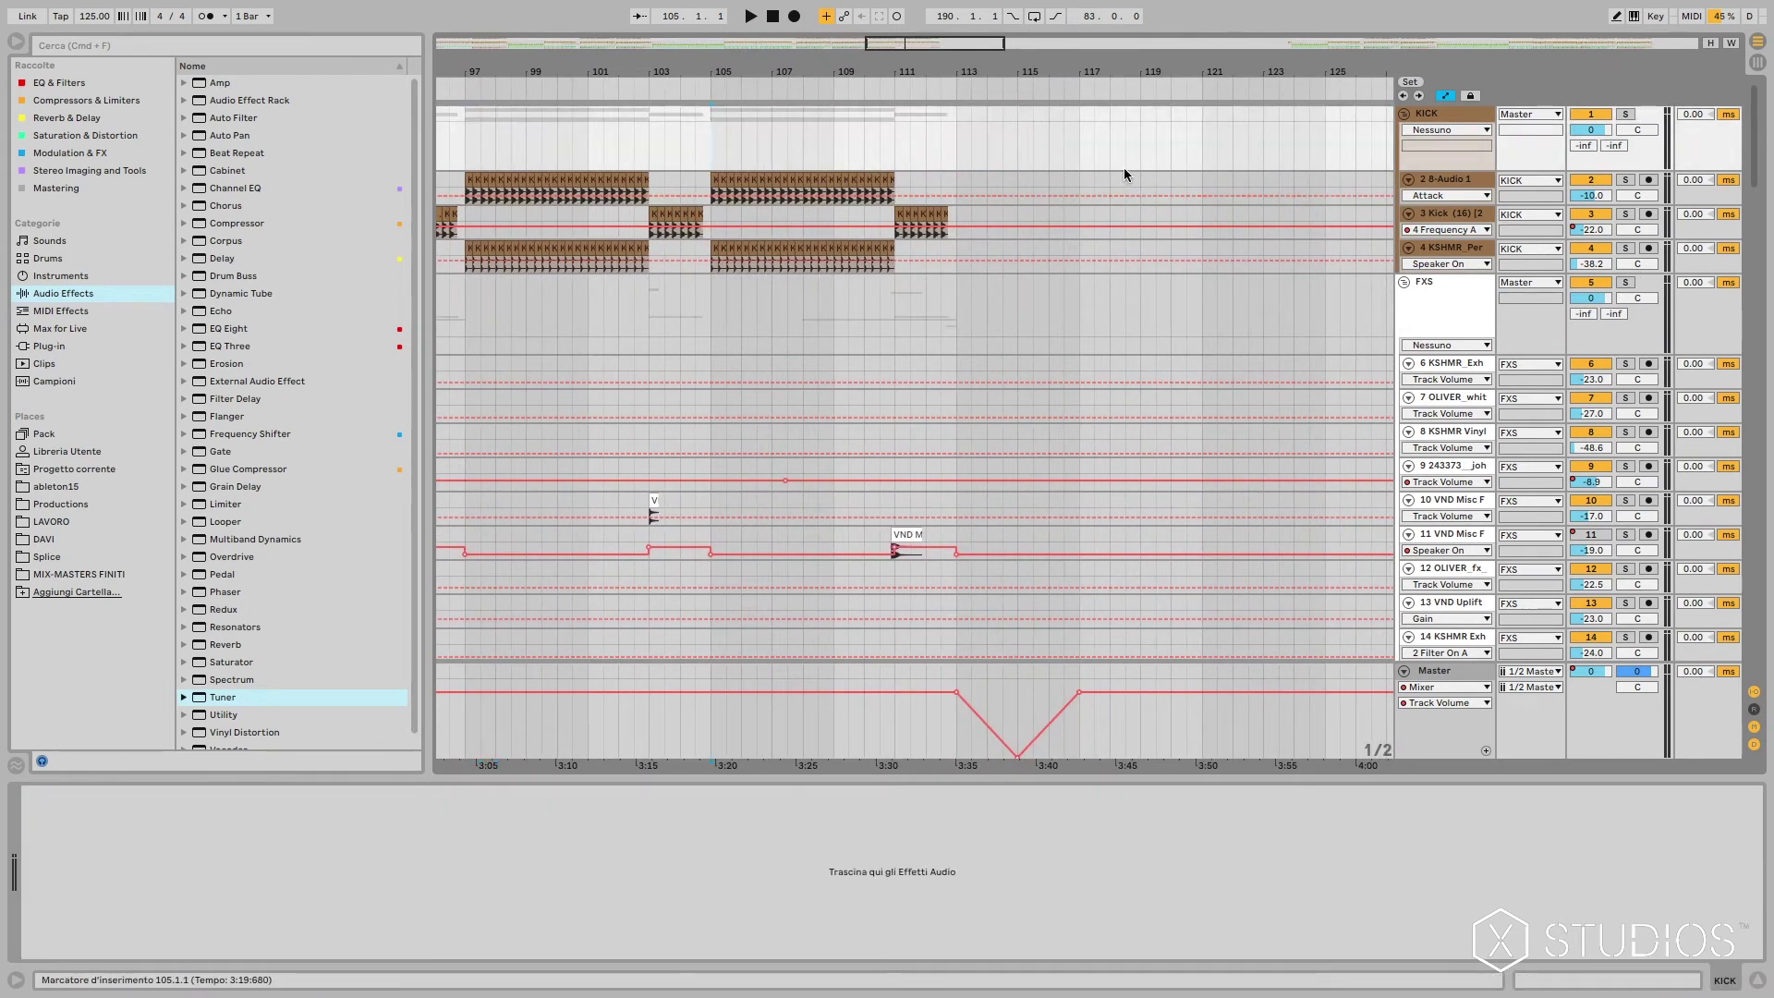
pyautogui.press('space')
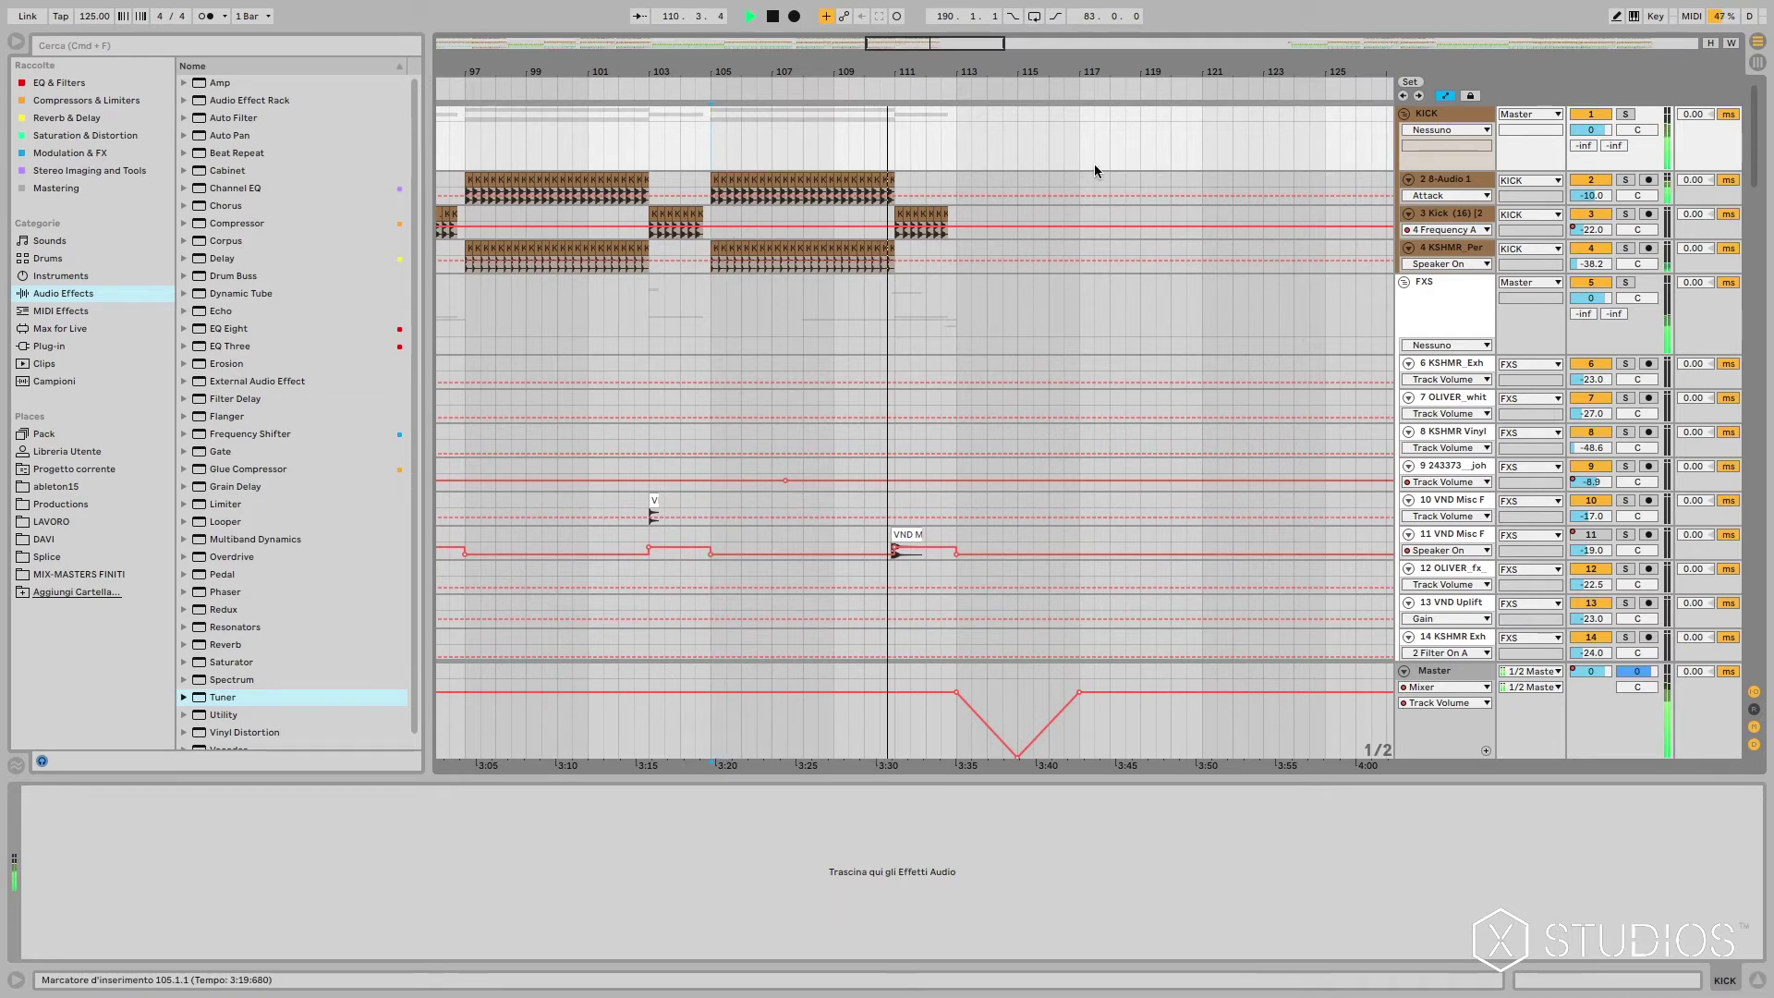
pyautogui.scroll(-2, 1107, 318)
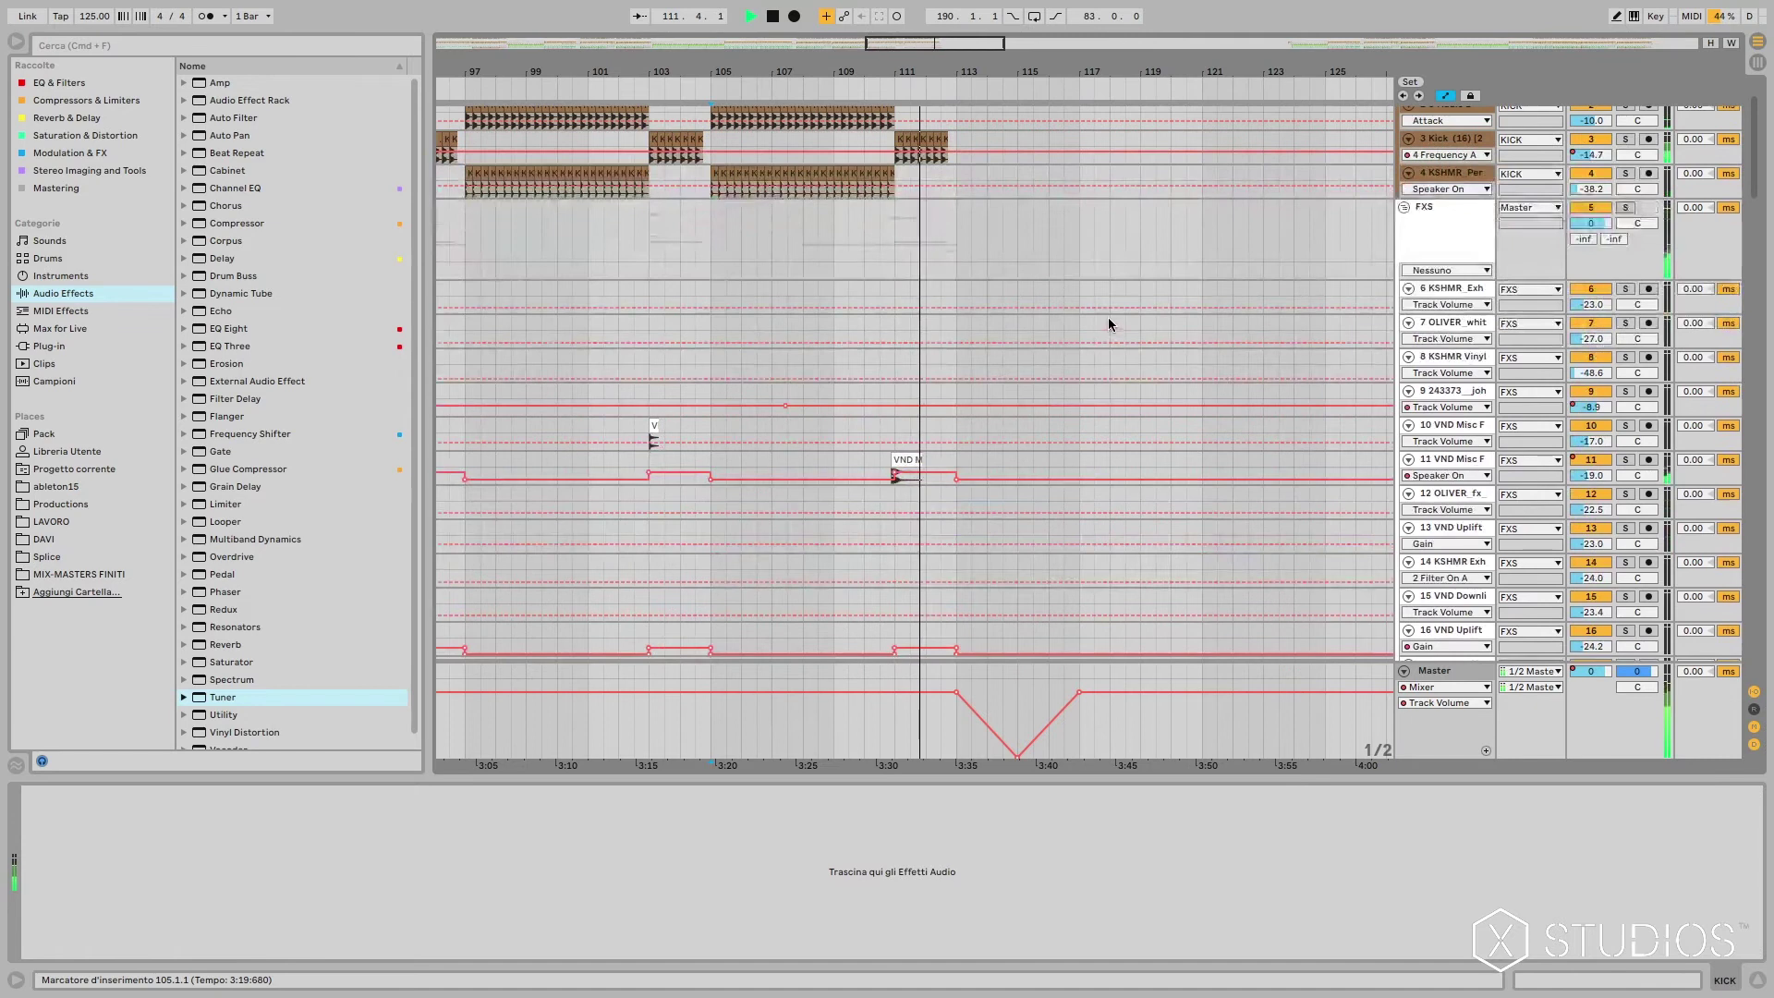
pyautogui.scroll(-1, 1113, 336)
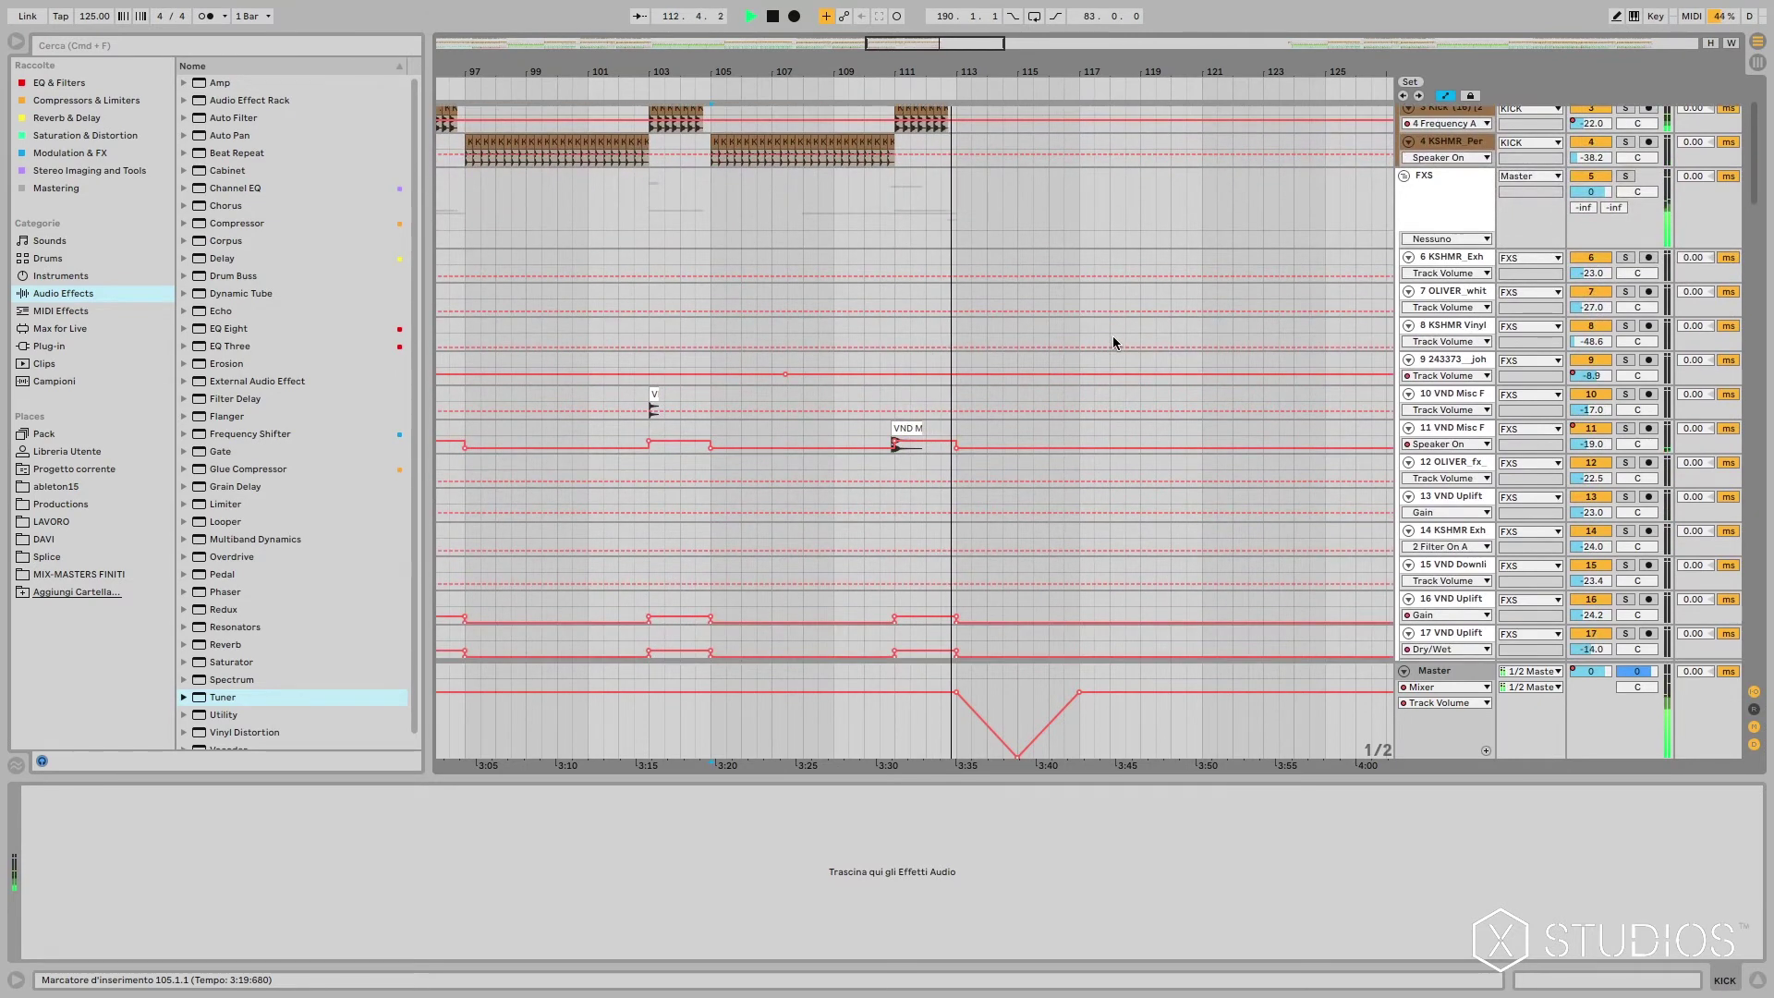
pyautogui.press('space')
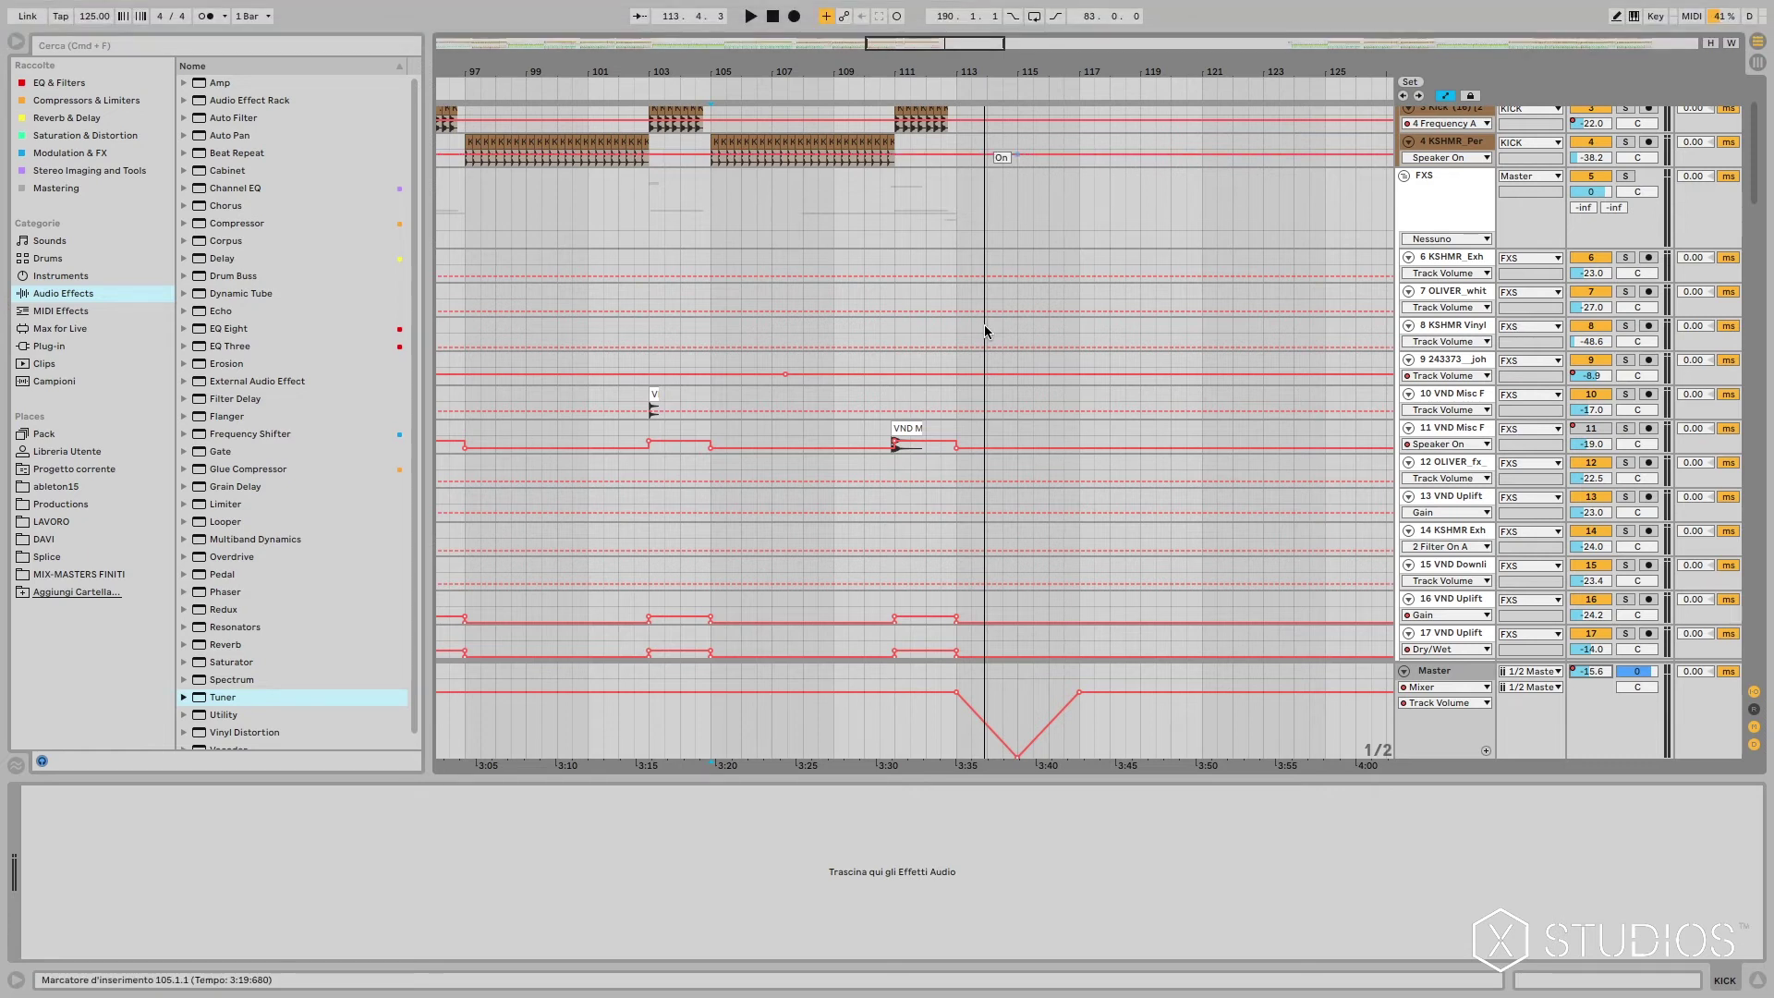
# Step: Examine the KICK and FXS tracks across the first arrangement and the second one starting around bar 190
pyautogui.moveTo(946, 48); pyautogui.dragTo(941, 21)
pyautogui.scroll(2, 833, 291)
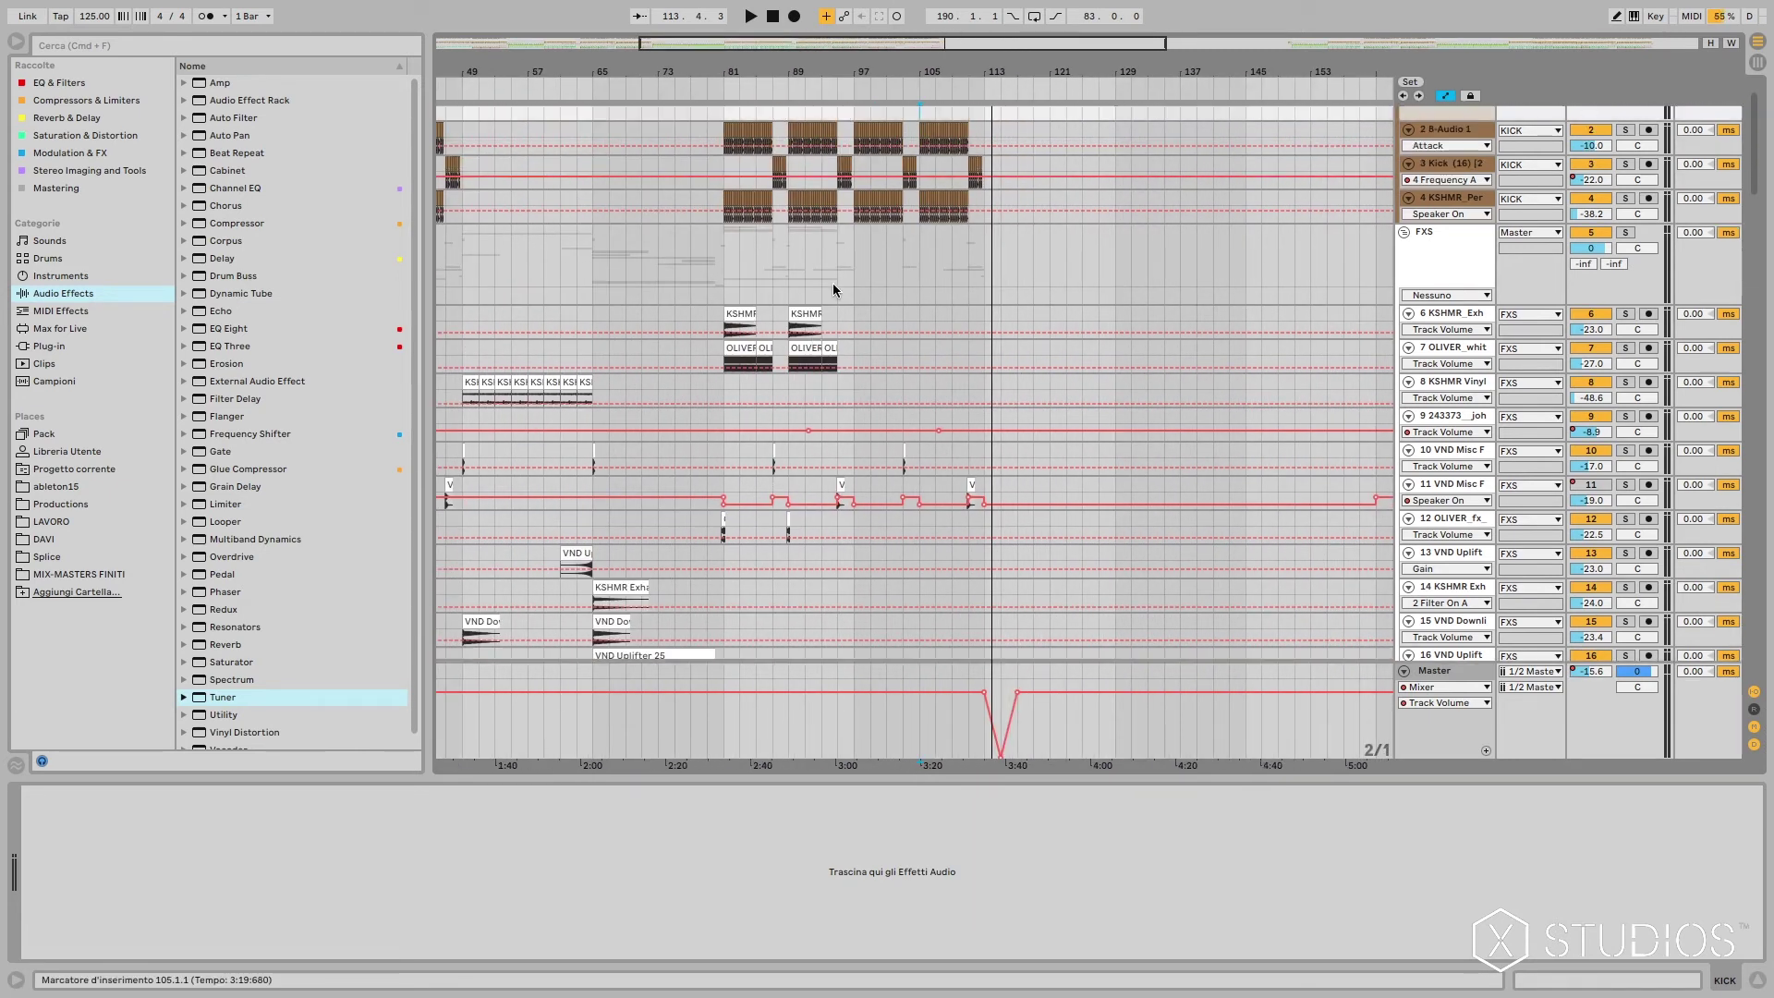
pyautogui.scroll(2, 832, 157)
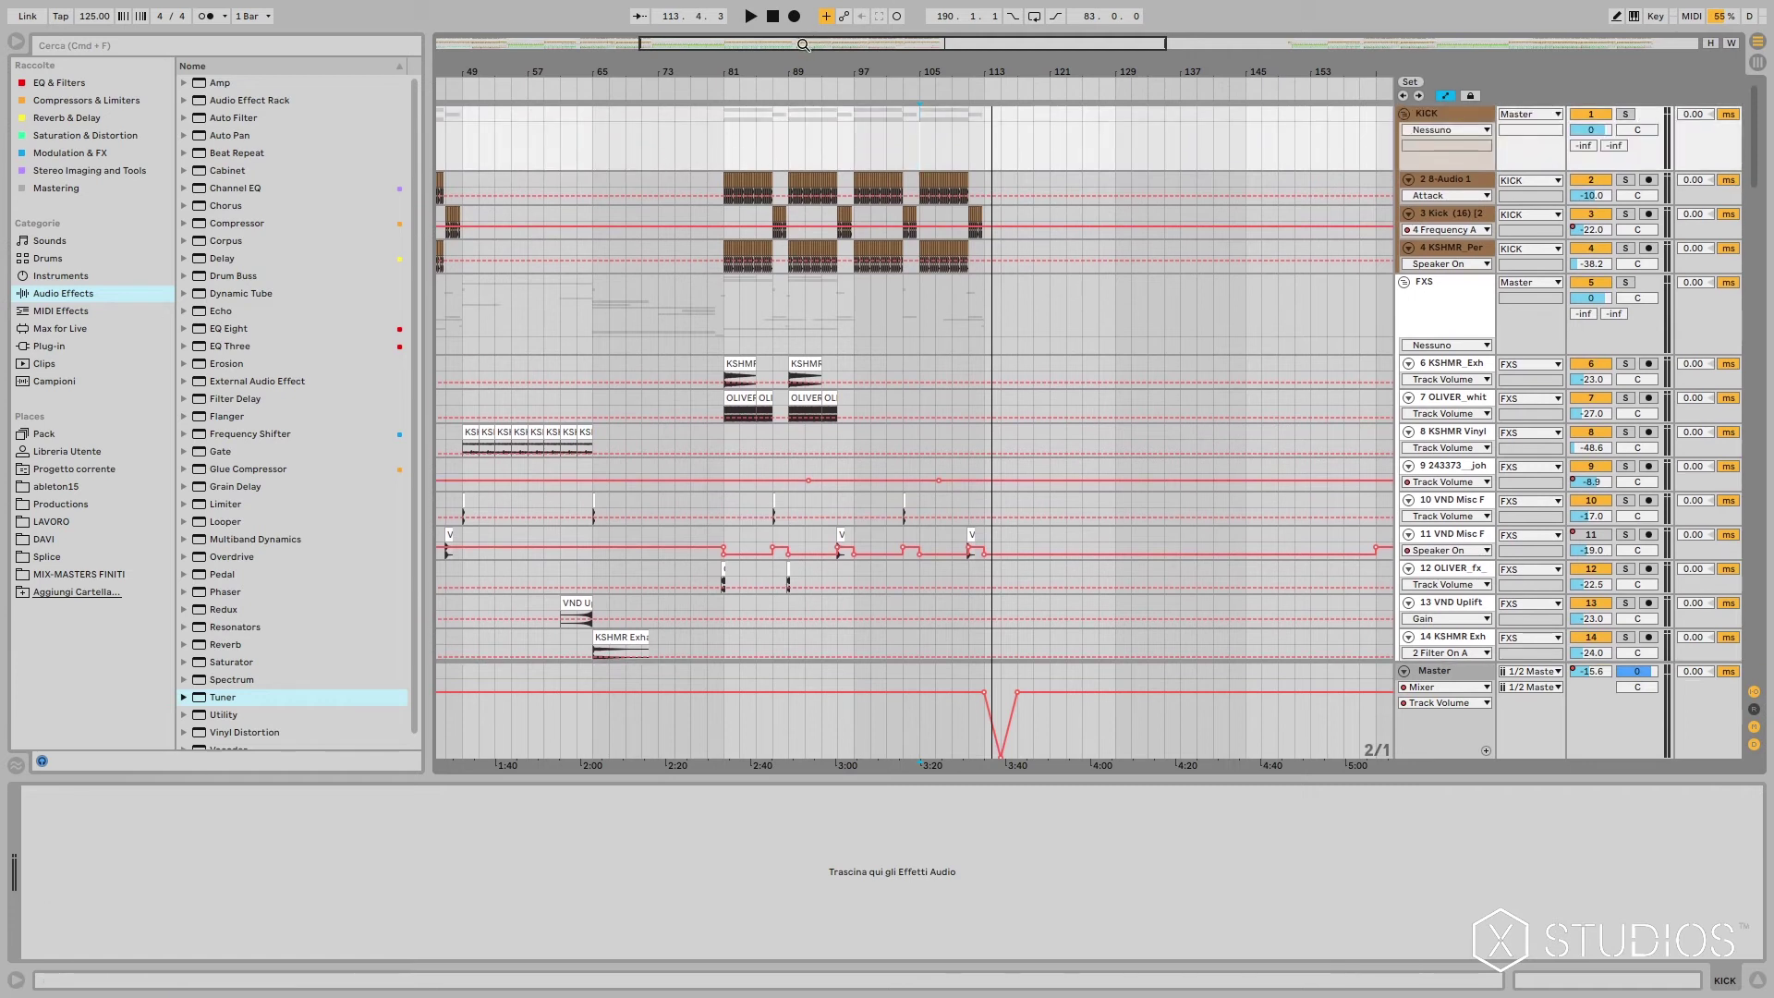
pyautogui.moveTo(800, 59); pyautogui.dragTo(1298, 48)
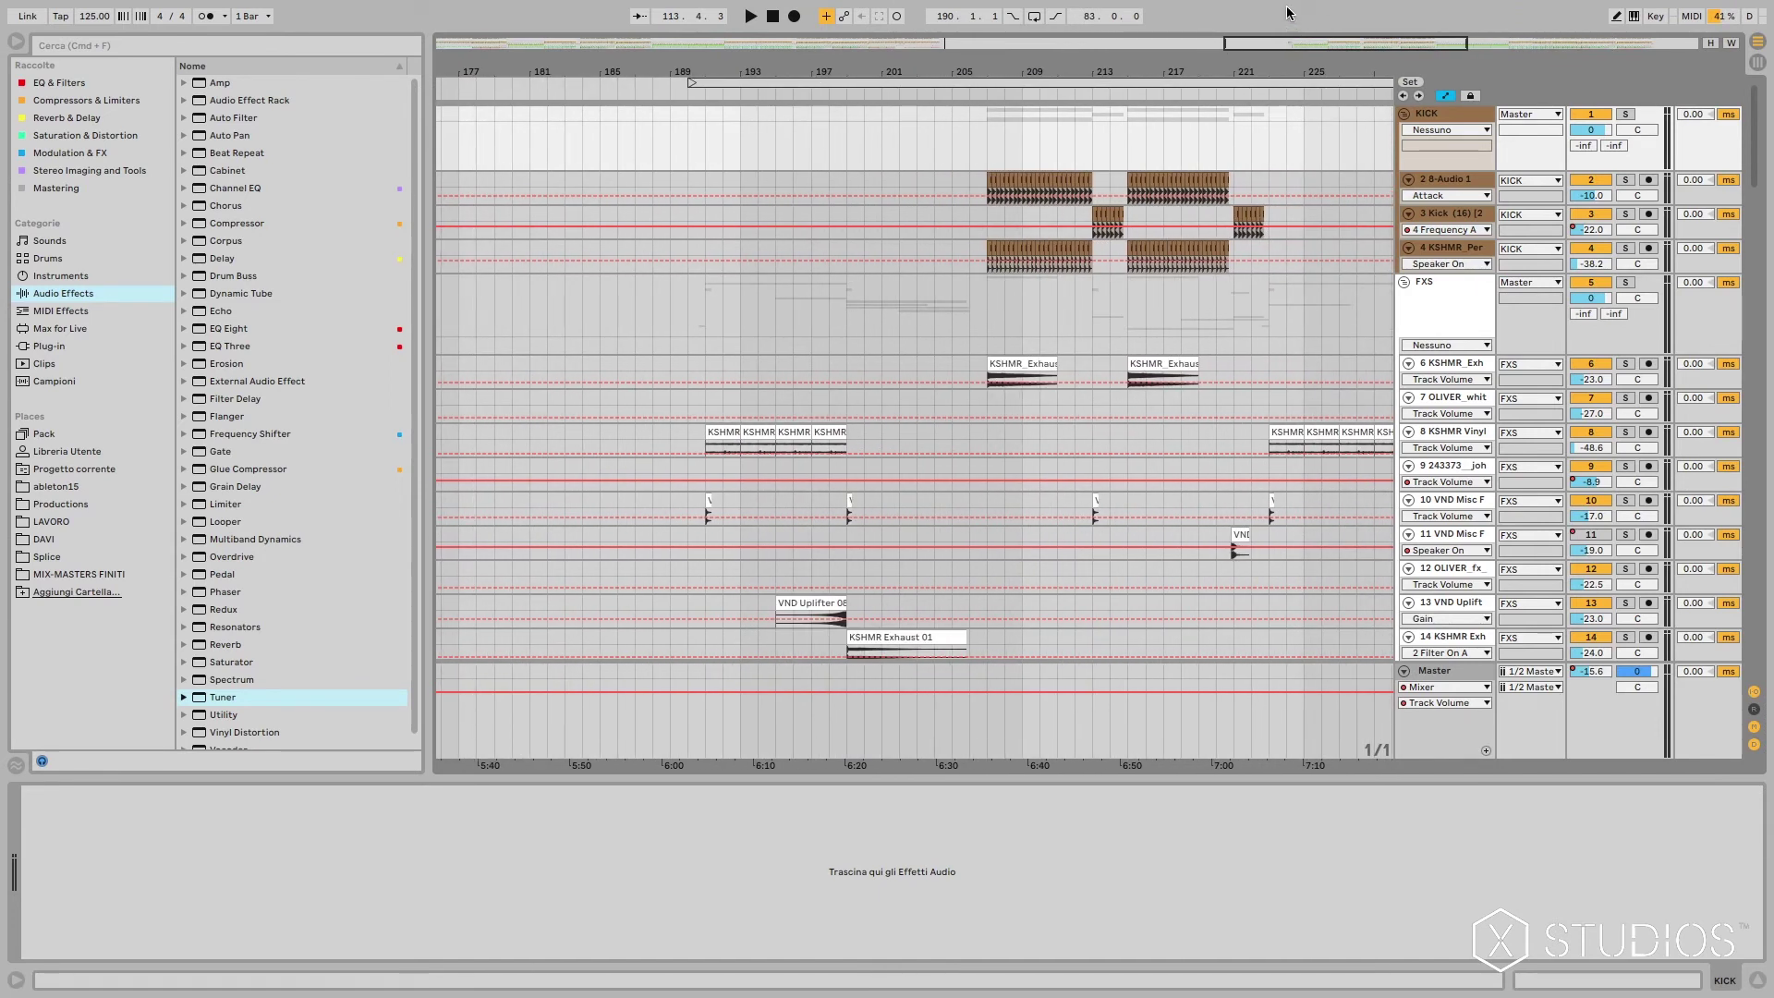
pyautogui.moveTo(1301, 49); pyautogui.dragTo(1323, 55)
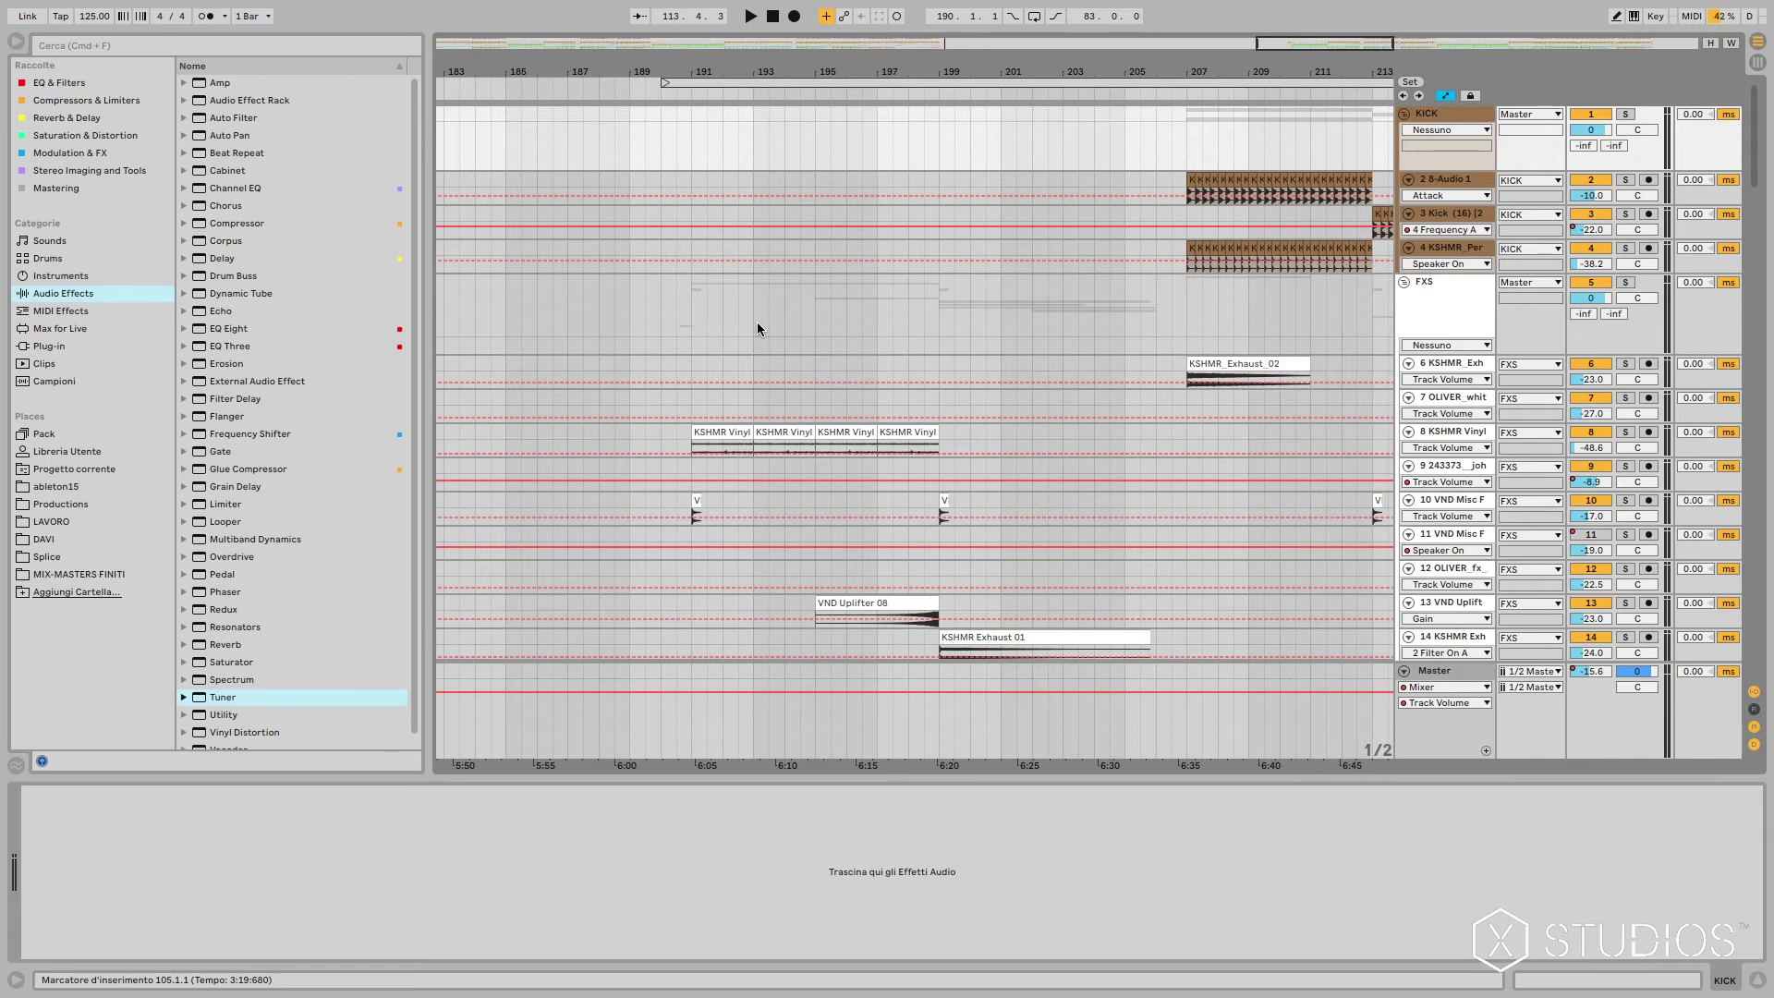
pyautogui.moveTo(1286, 52)
pyautogui.mouseDown()
pyautogui.moveTo(1273, 85)
pyautogui.moveTo(1284, 63)
pyautogui.mouseUp()
# Step: Set the insert marker at 190.1.1 on track 22 UFC_FX_Hi and review the DRUMS group's automation there
pyautogui.scroll(-10, 1218, 348)
pyautogui.scroll(-3, 968, 487)
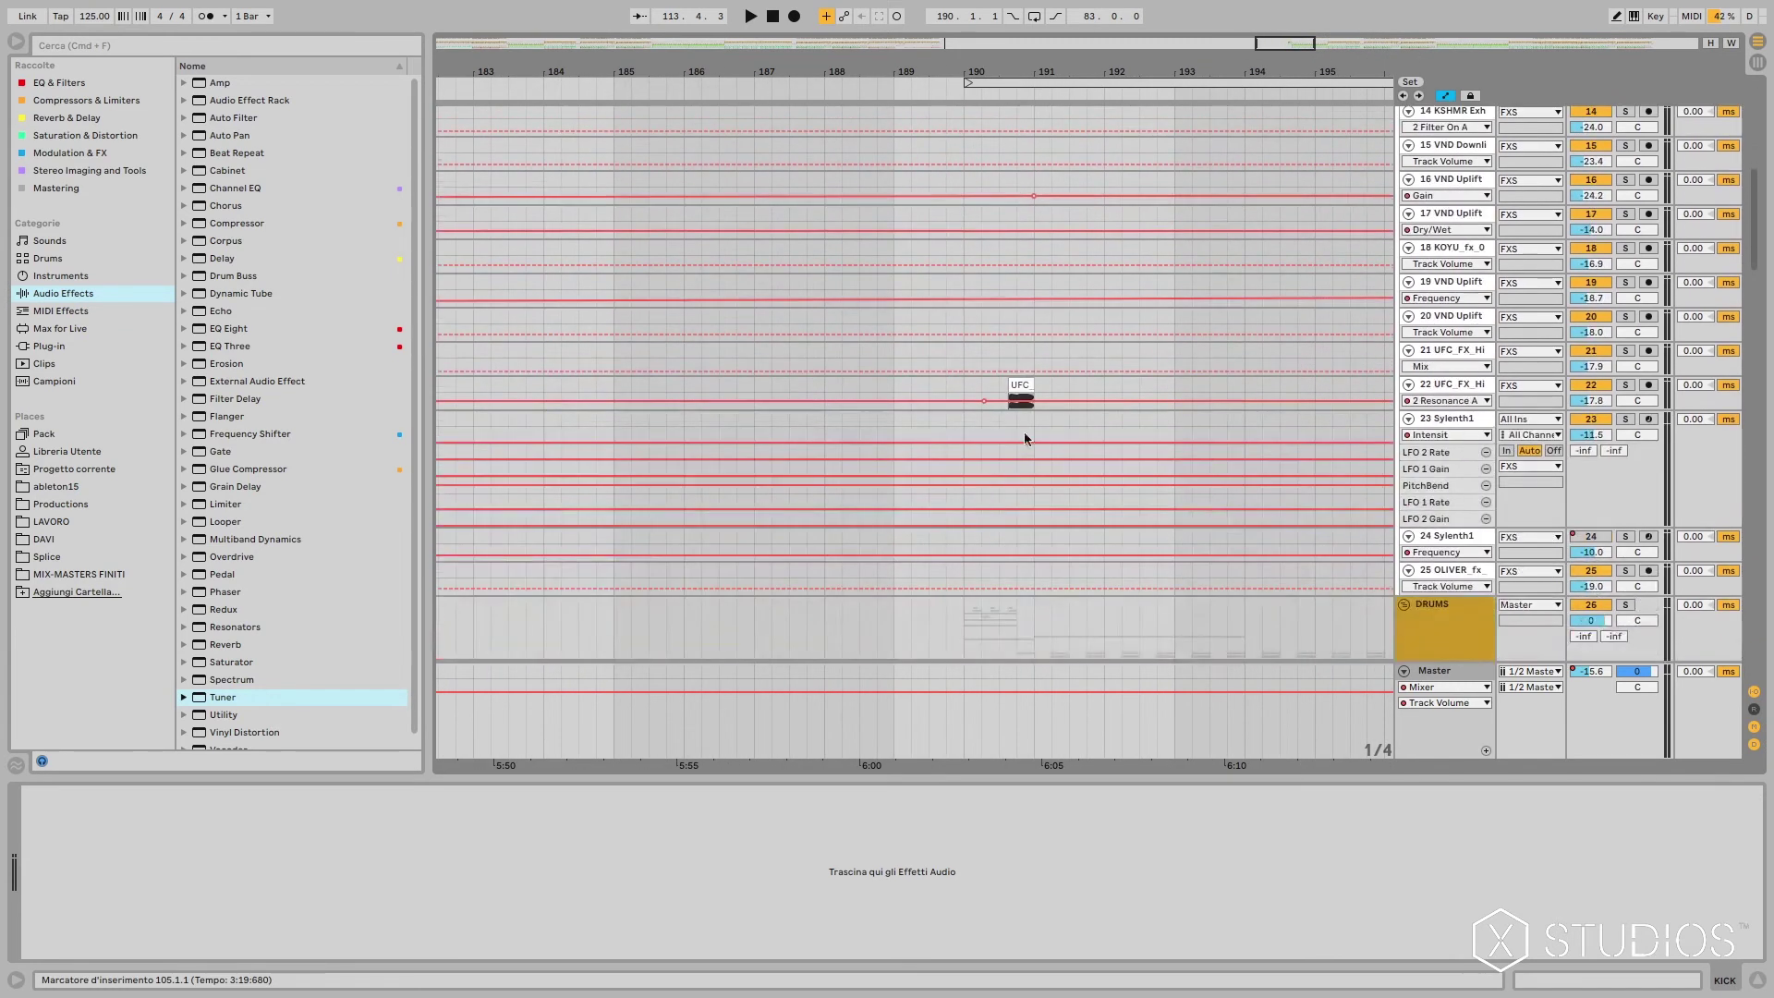
pyautogui.scroll(-5, 1063, 401)
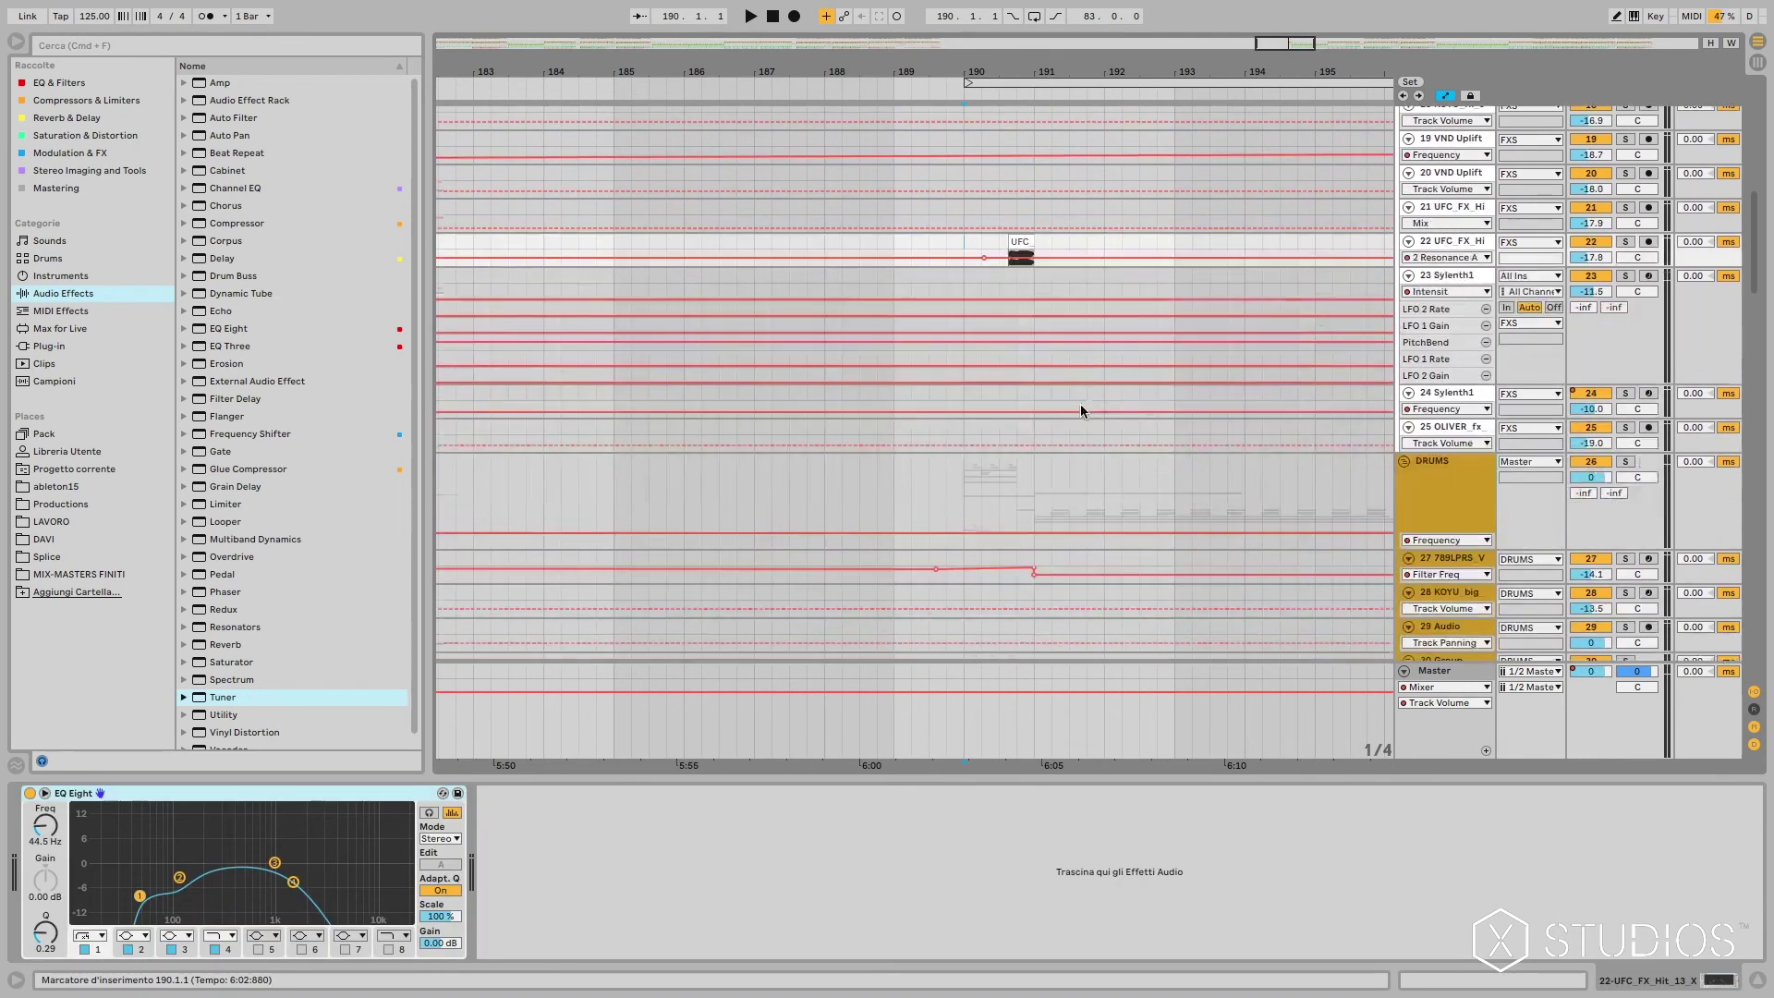
pyautogui.scroll(-1, 1182, 548)
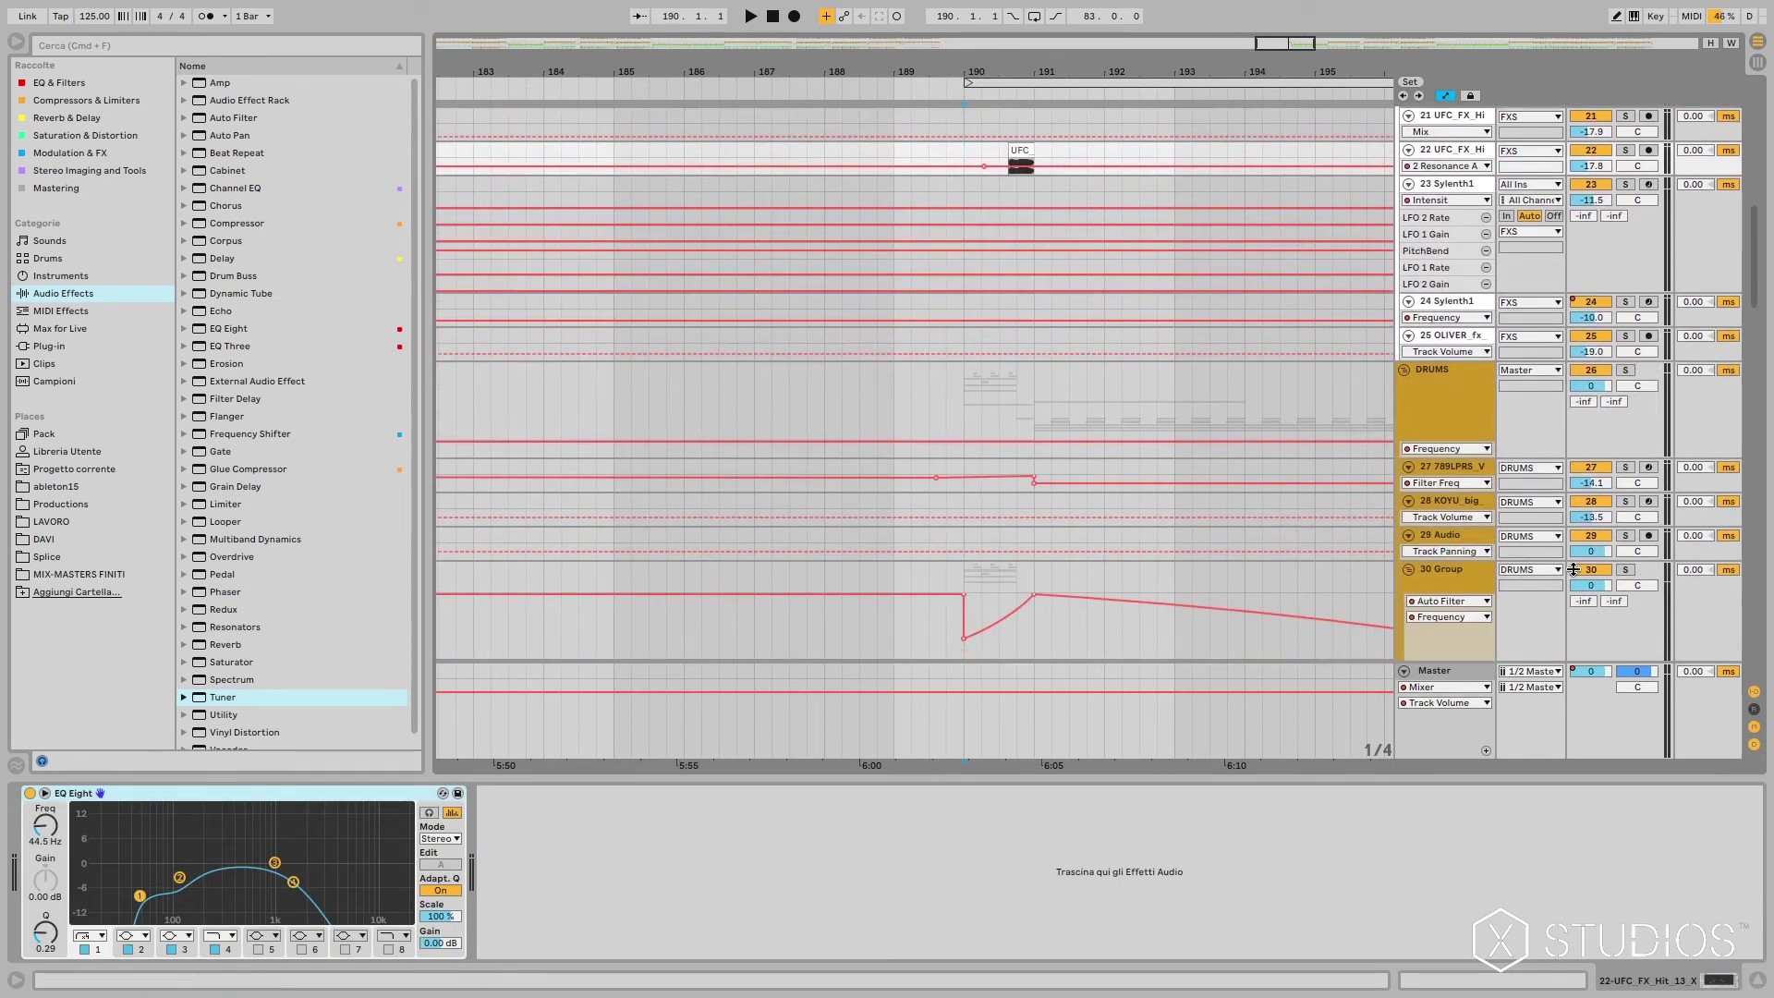
# Step: Solo the 30 Group drum subgroup, play it from 190.1.1, stop, and clear the solo
pyautogui.click(1625, 534)
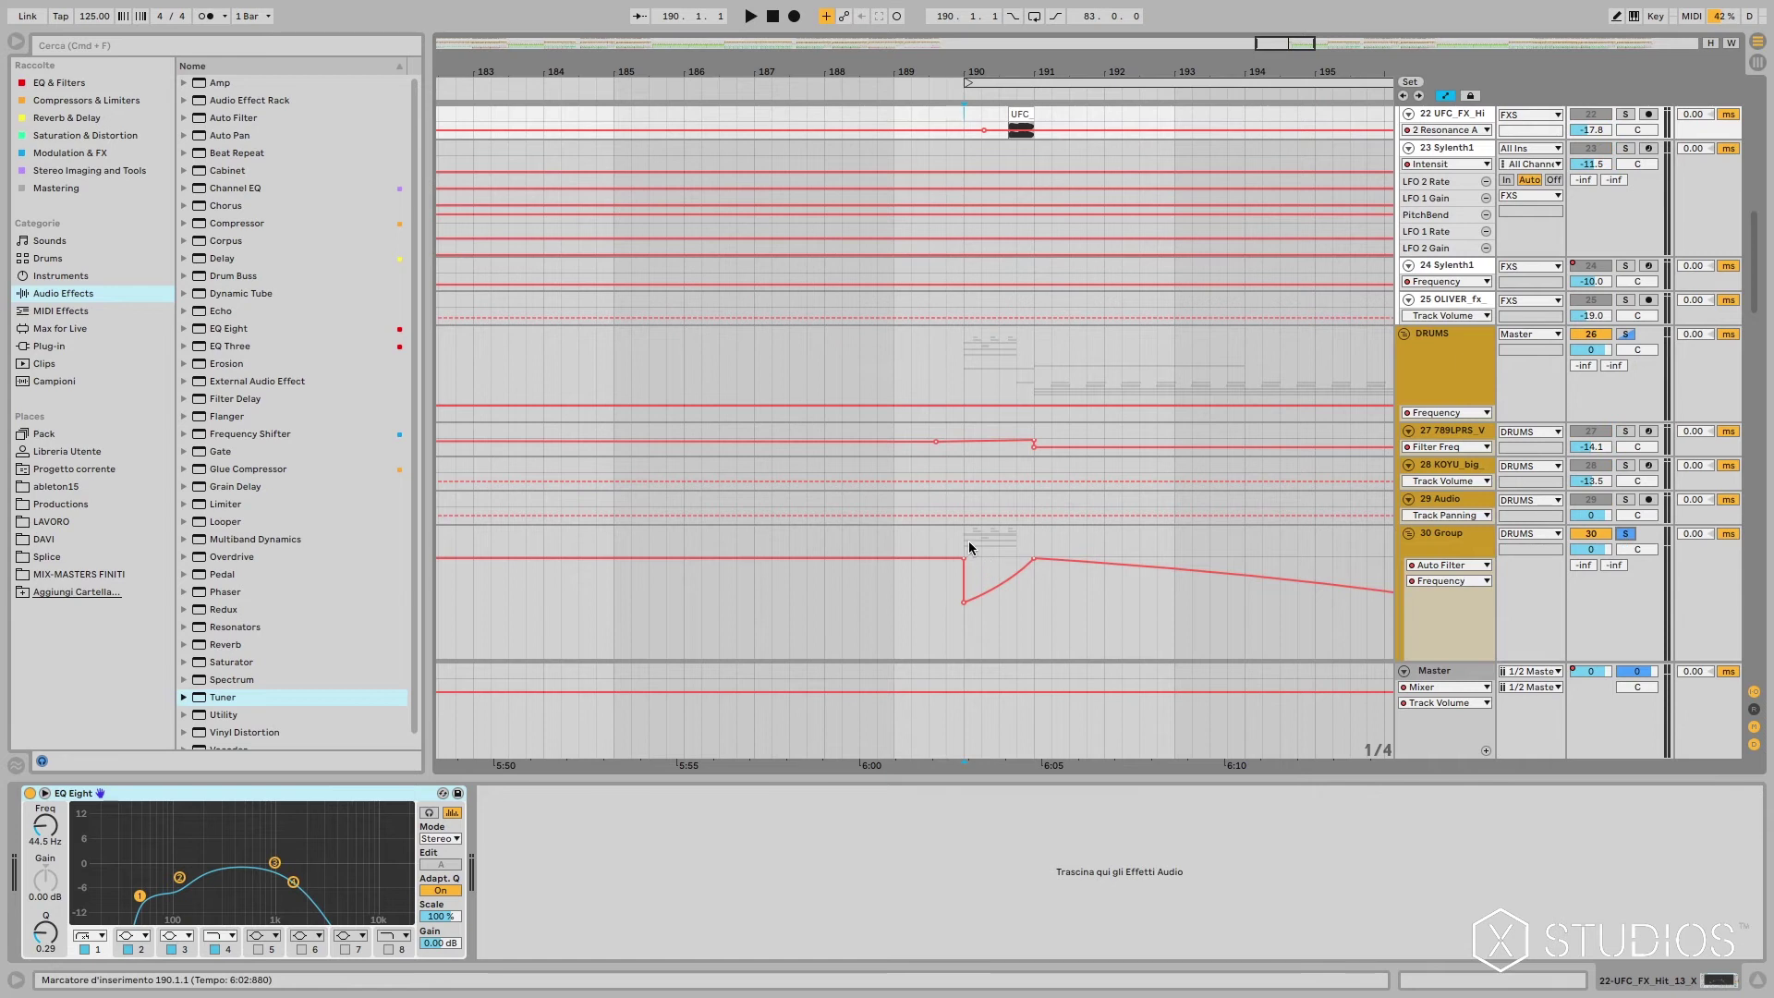
pyautogui.click(968, 548)
pyautogui.press('space')
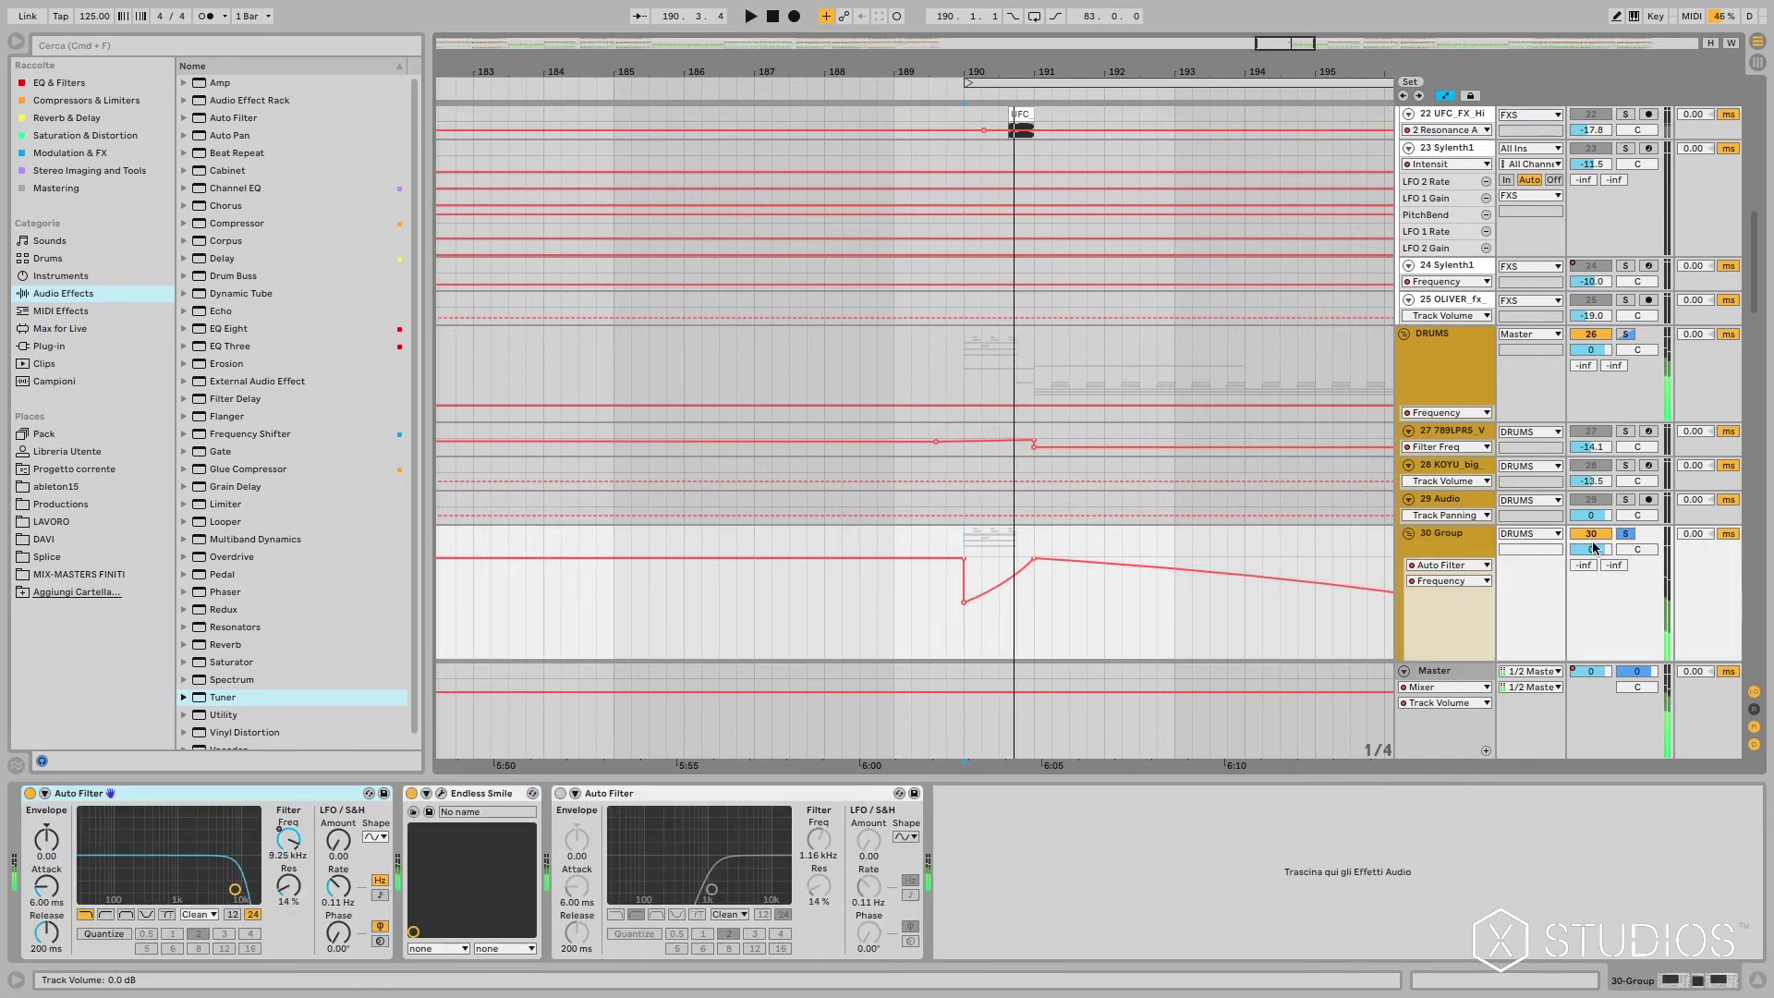
pyautogui.click(1628, 534)
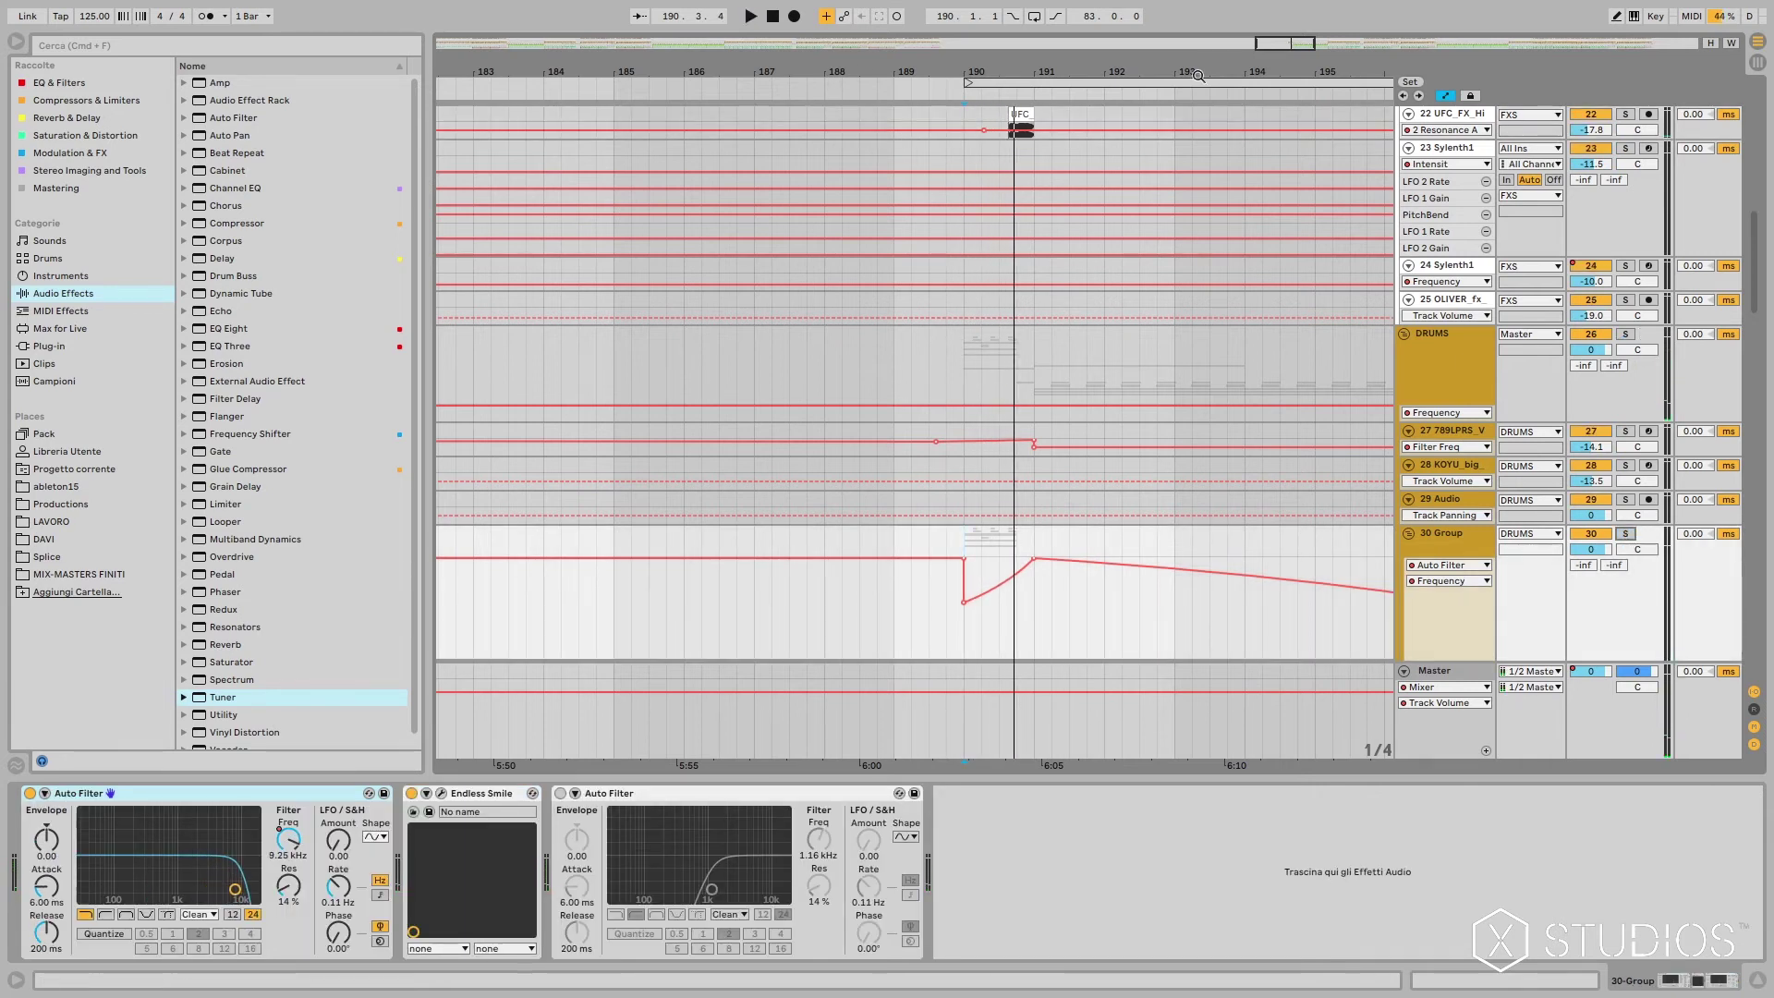
pyautogui.hscroll(2, 1044, 323)
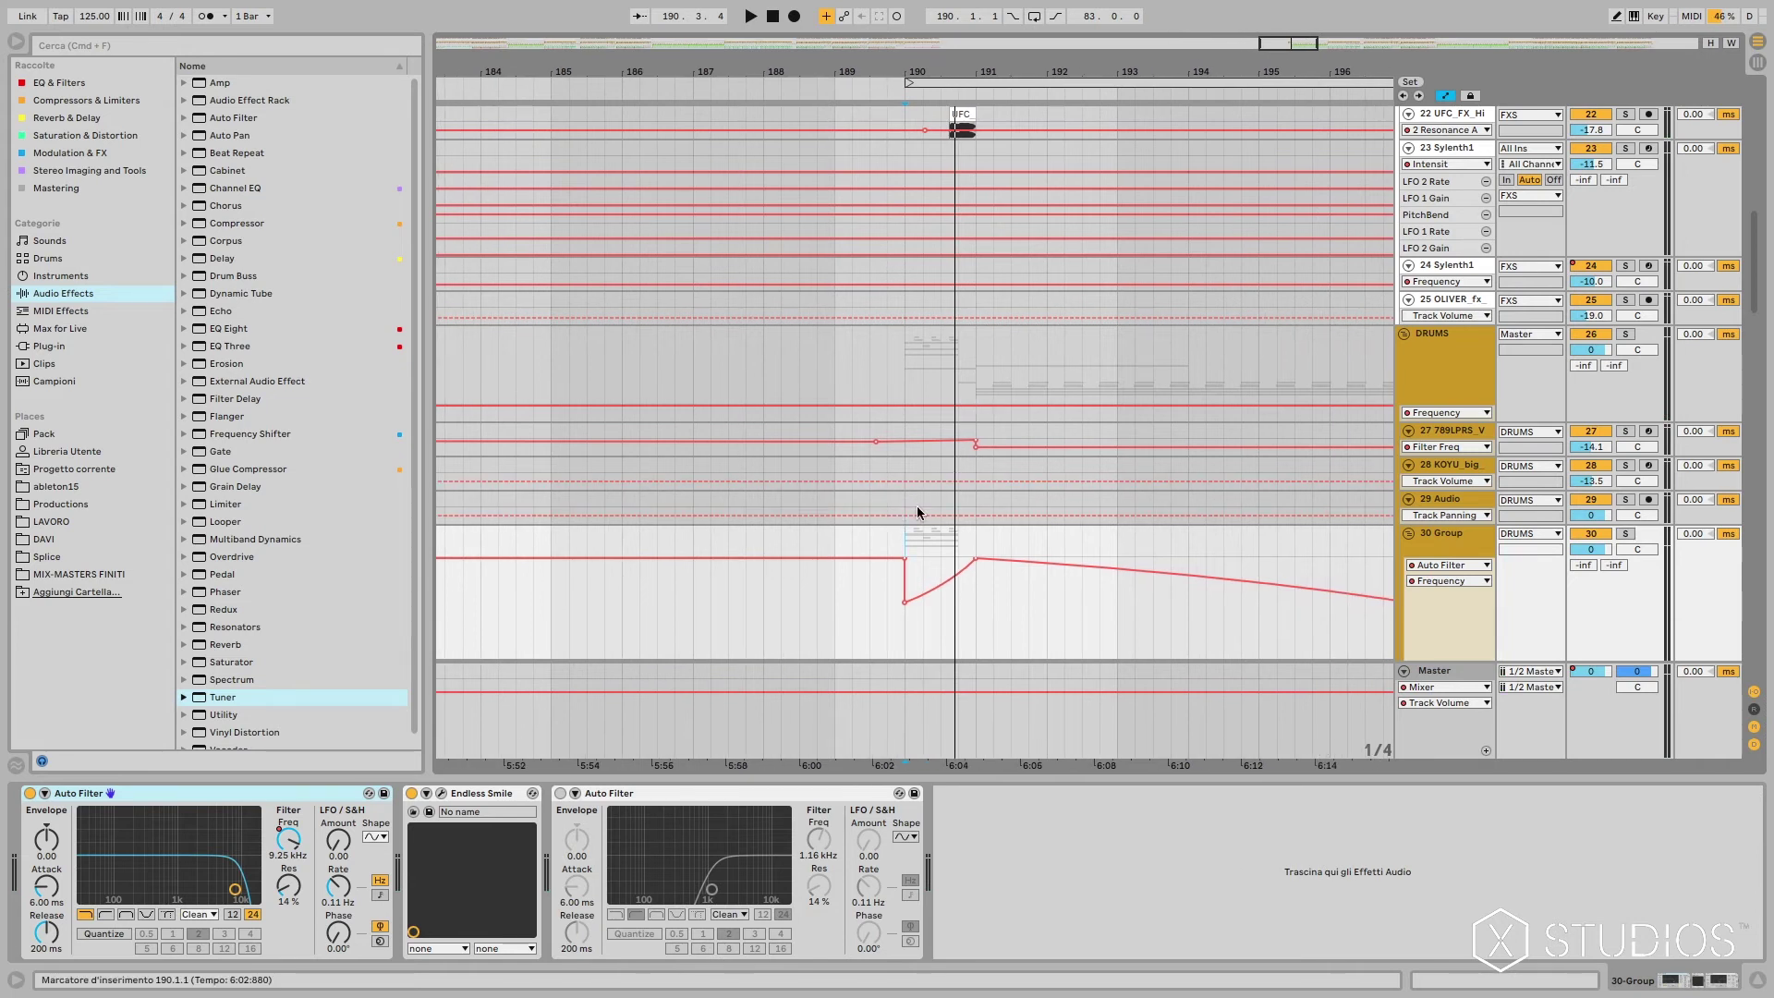
# Step: Select the UFC_FX_Hi clip just before bar 191 on track 22 and play it
pyautogui.scroll(3, 1479, 462)
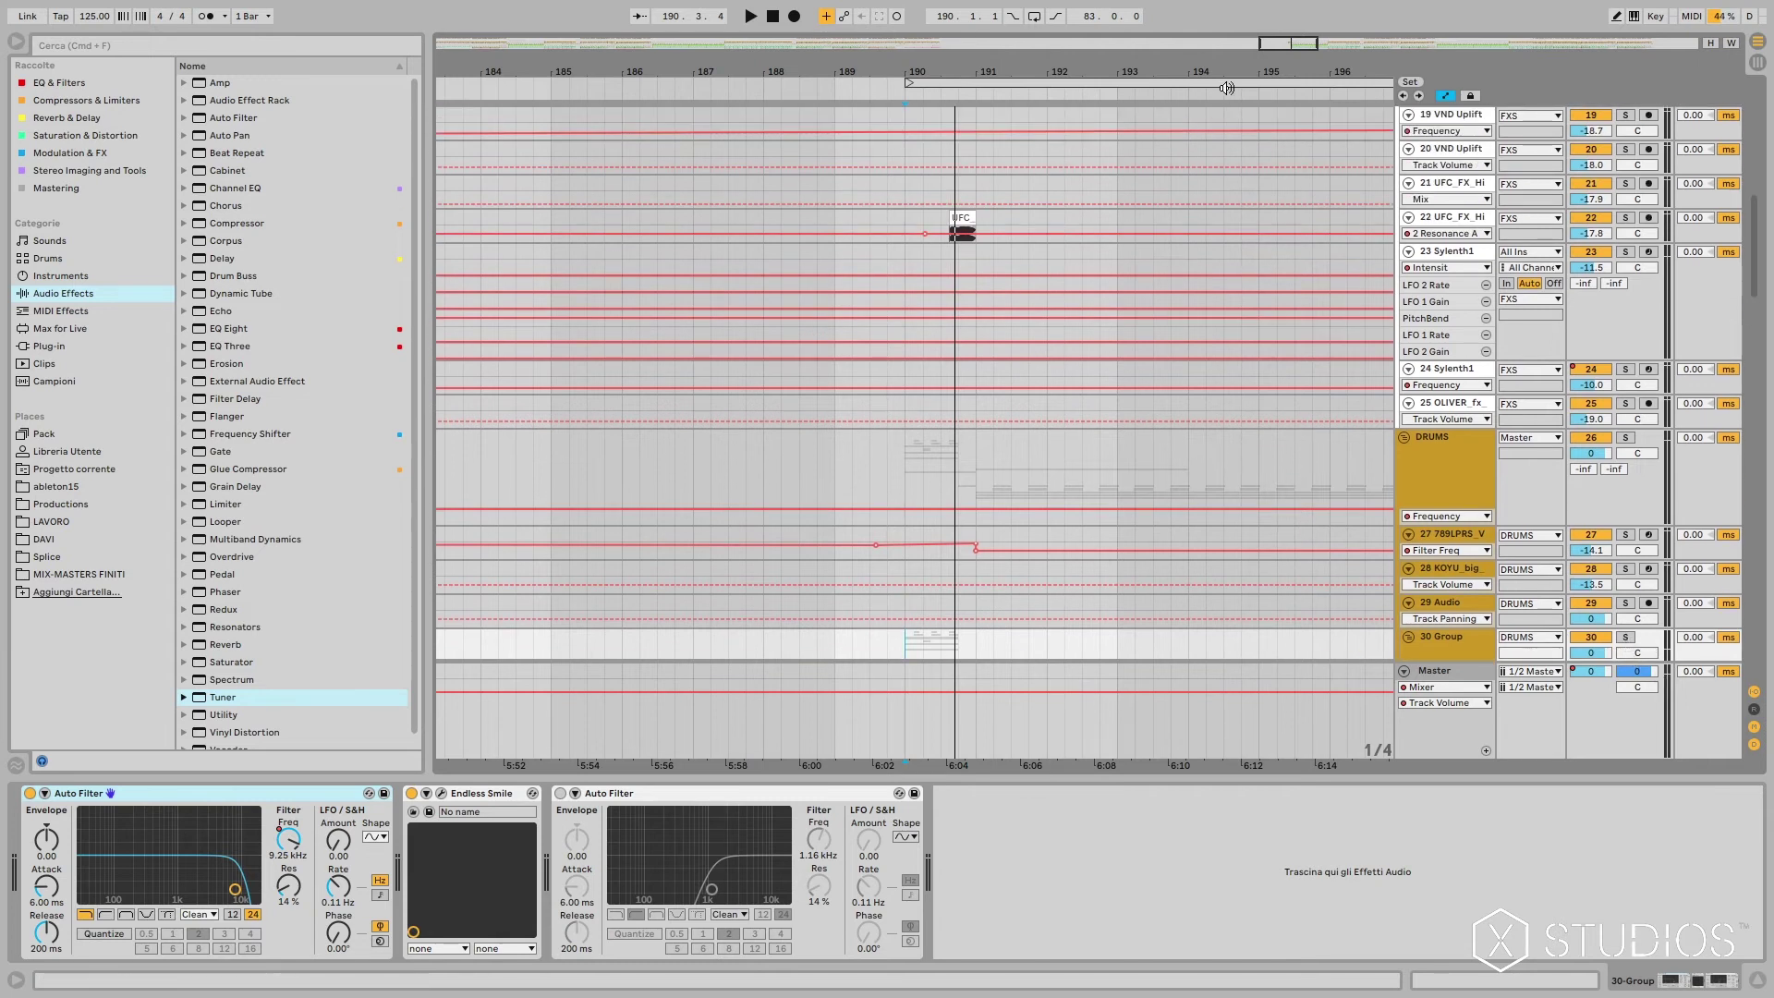
pyautogui.click(962, 227)
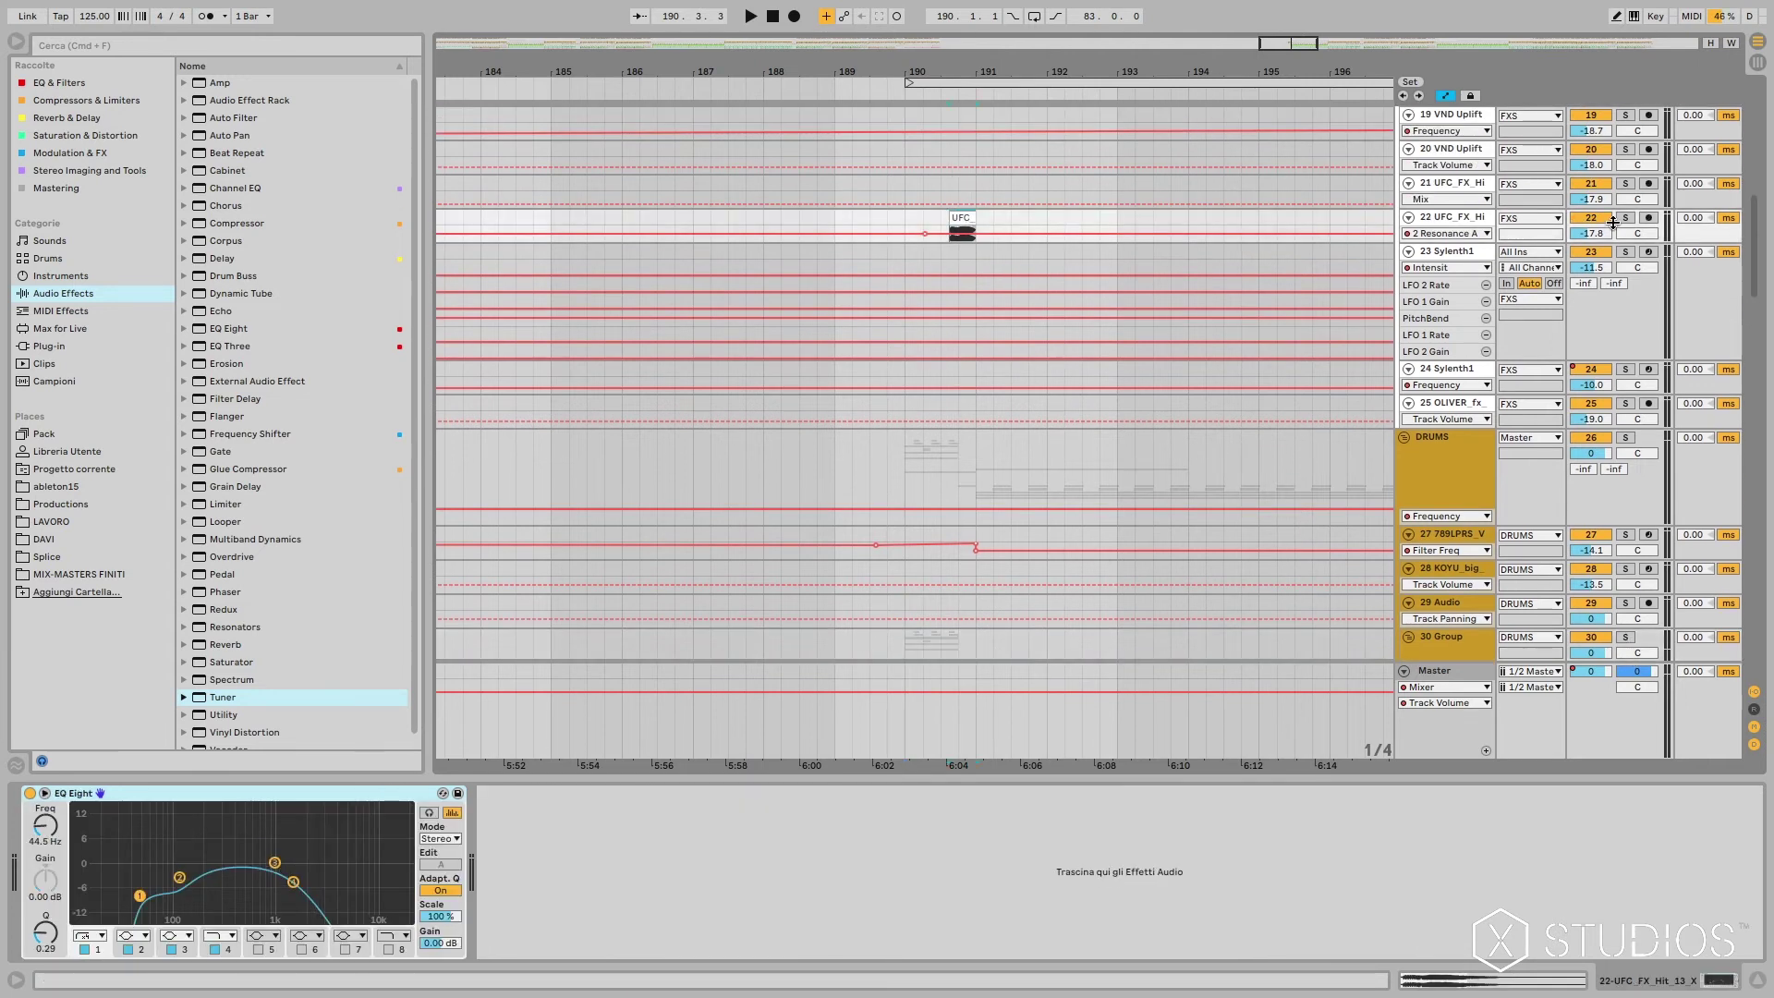
pyautogui.click(1615, 219)
pyautogui.press('space')
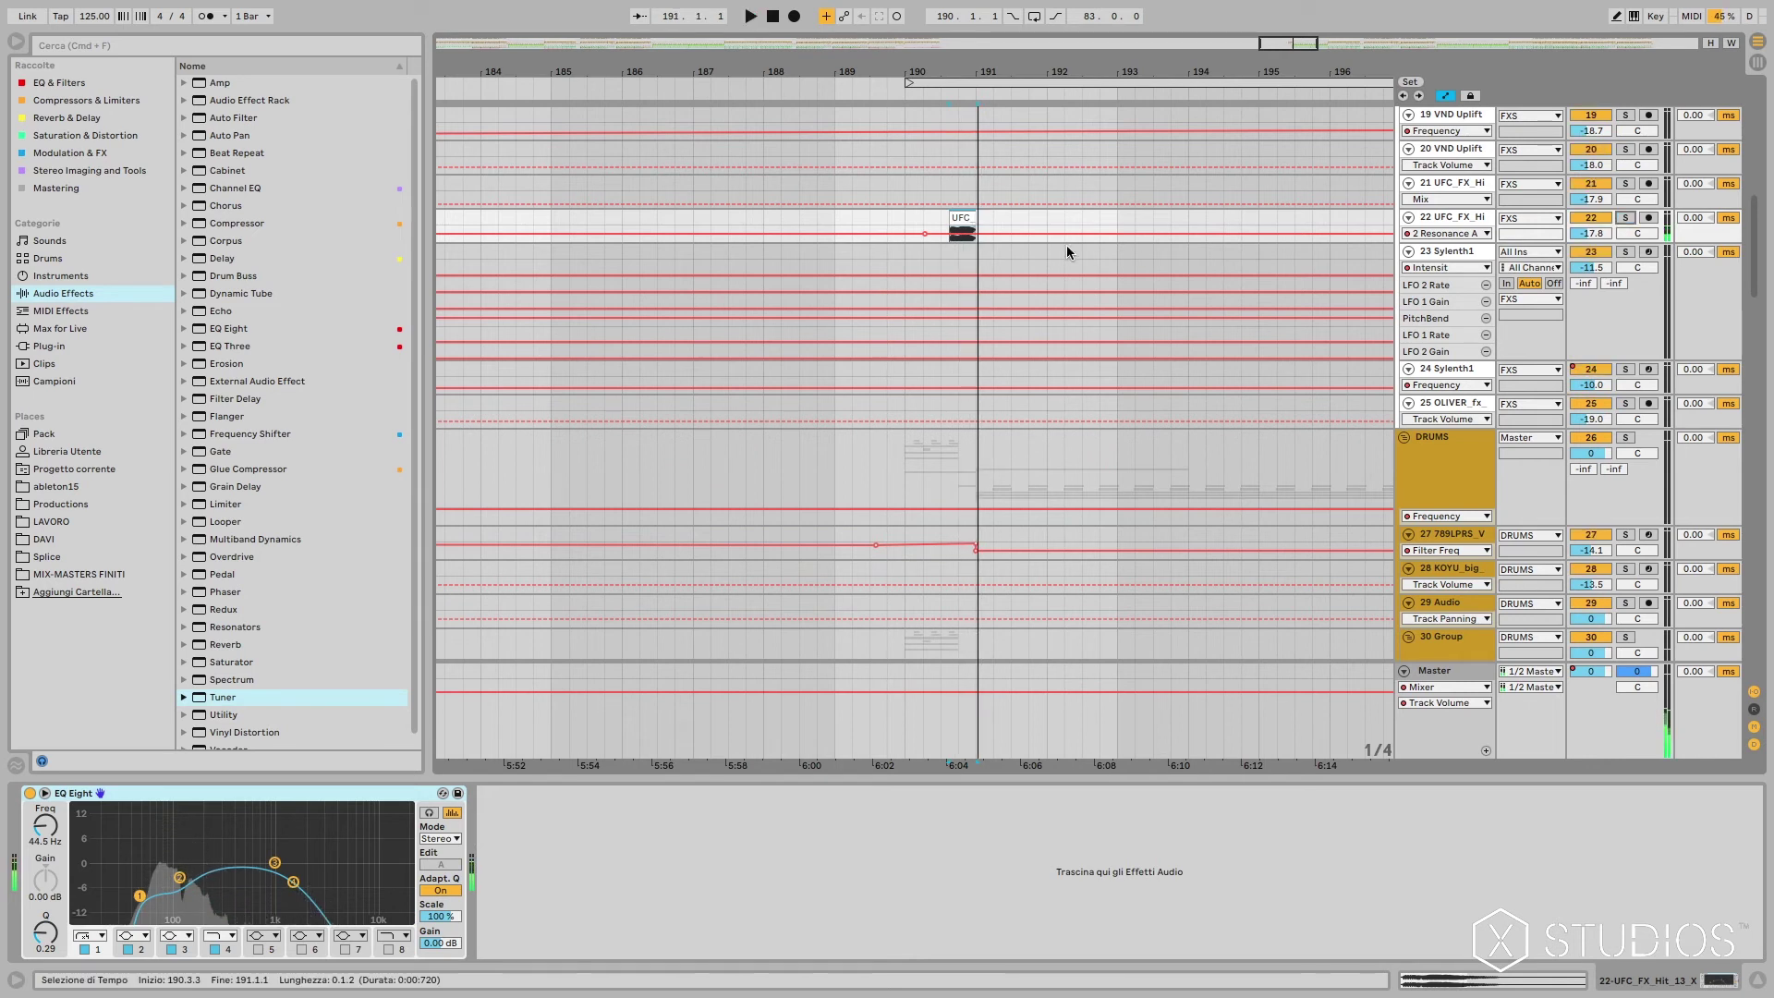
# Step: Set the insert marker at 190.1.1 on track 22 UFC_FX_Hi, play the transition past bar 191, and stop
pyautogui.click(907, 225)
pyautogui.press('space')
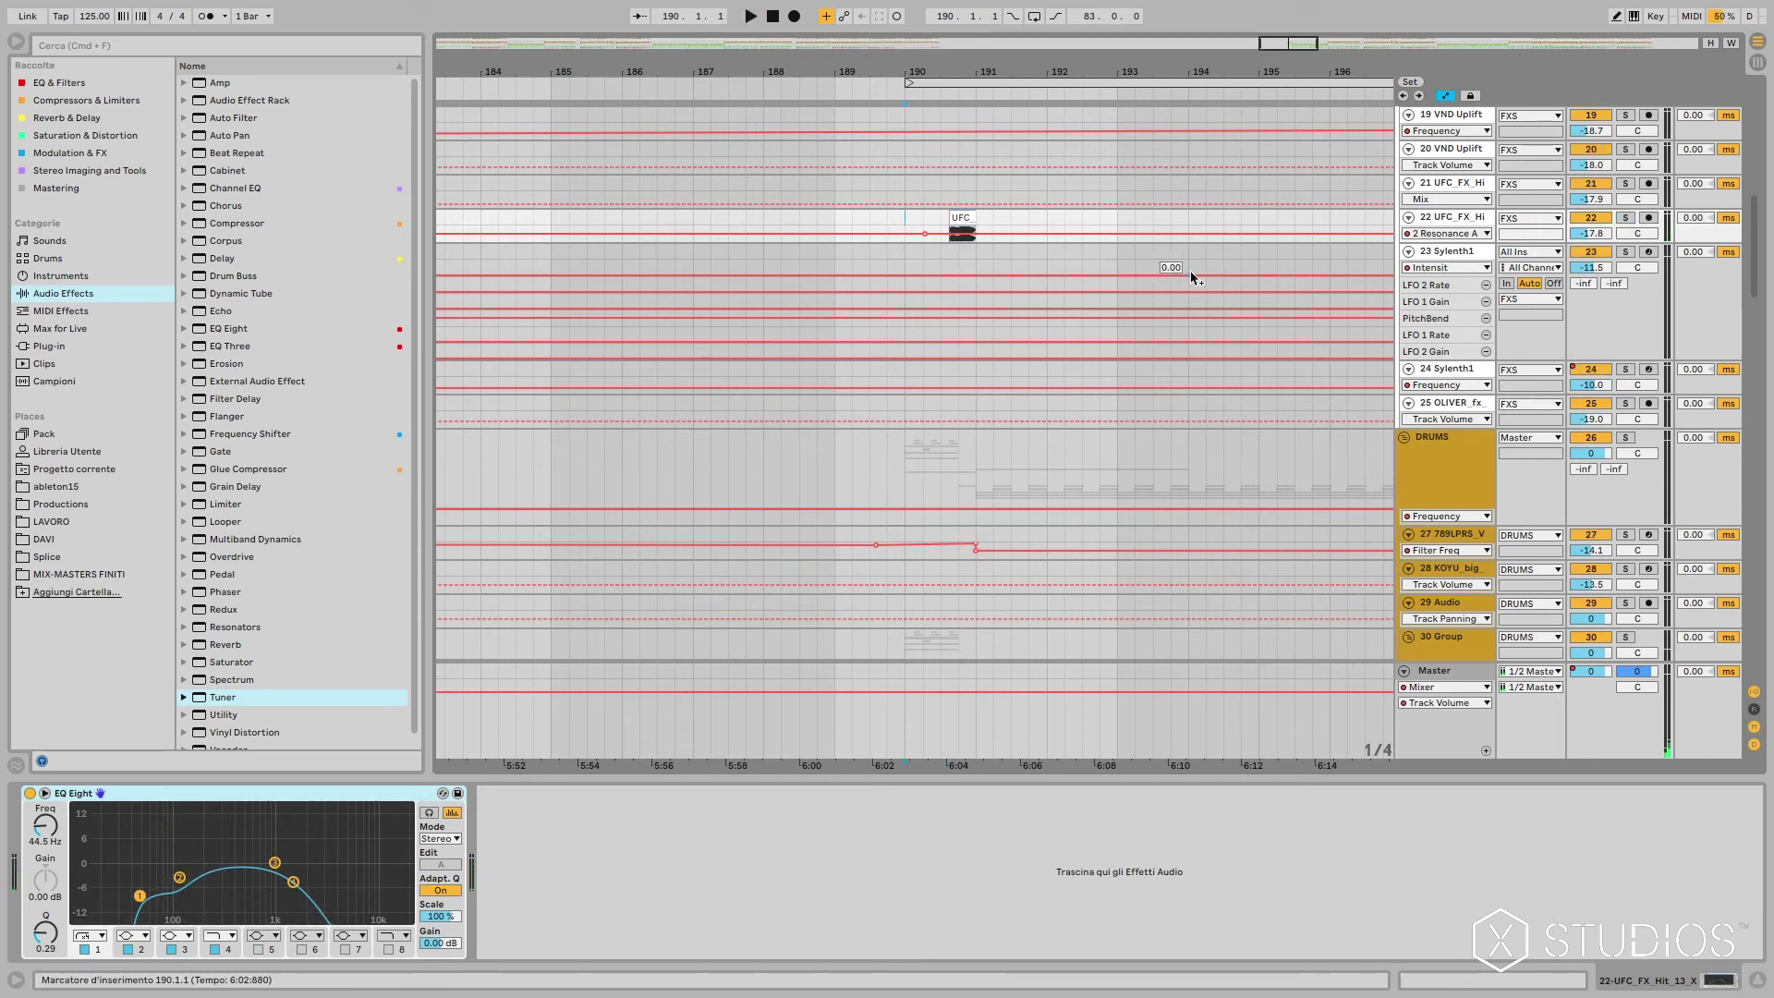
pyautogui.press('space')
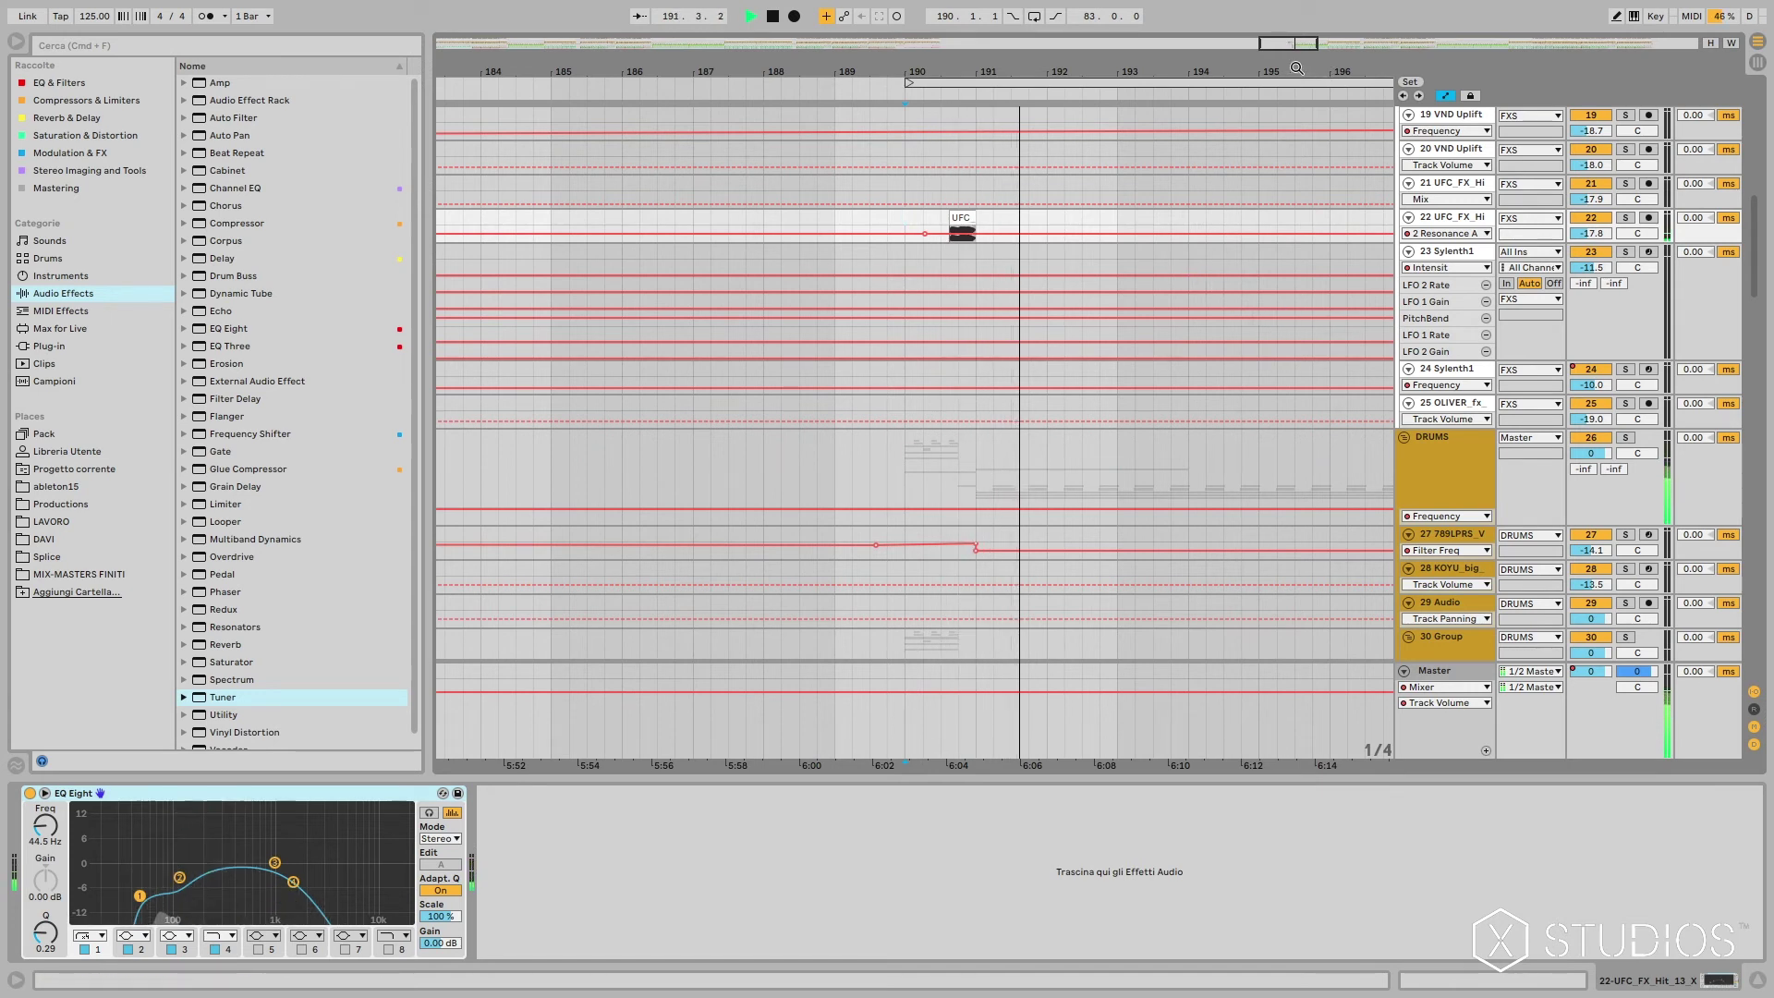
pyautogui.press('space')
# Step: Solo the DROP group, play the second arrangement's ending from 269.3.1 past bar 271, stop, and clear the solo
pyautogui.scroll(-15, 980, 489)
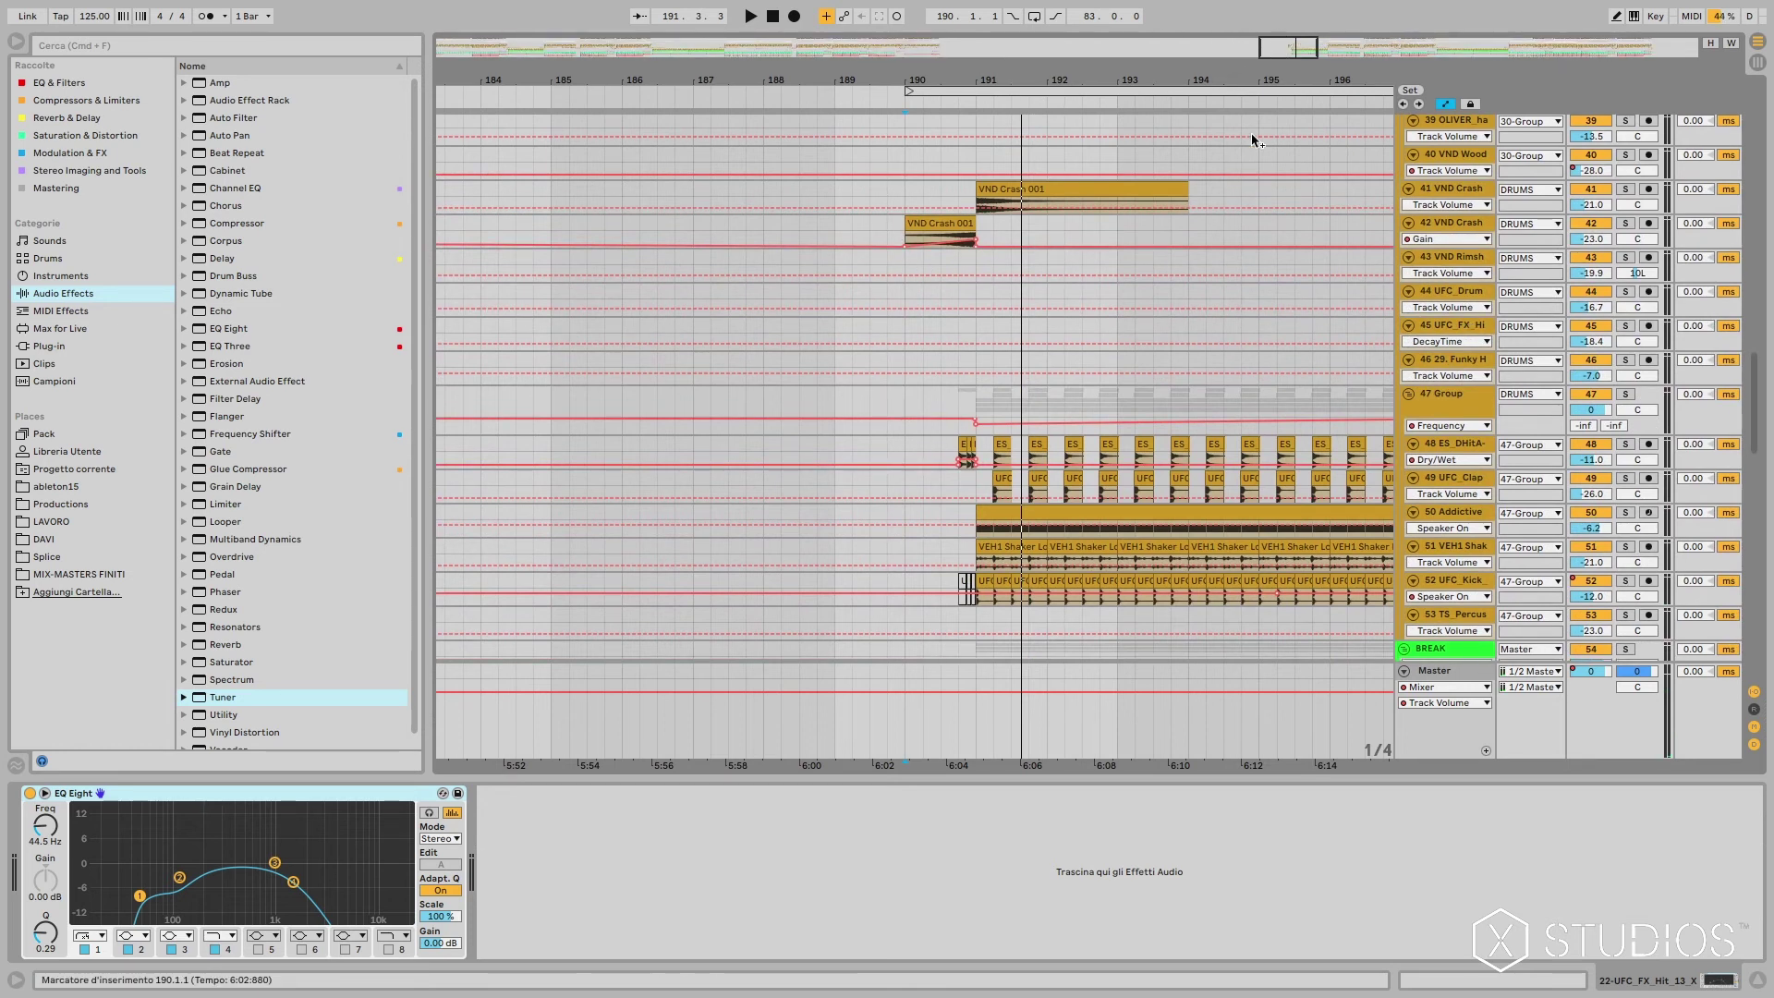
pyautogui.moveTo(1306, 53); pyautogui.dragTo(1417, 52)
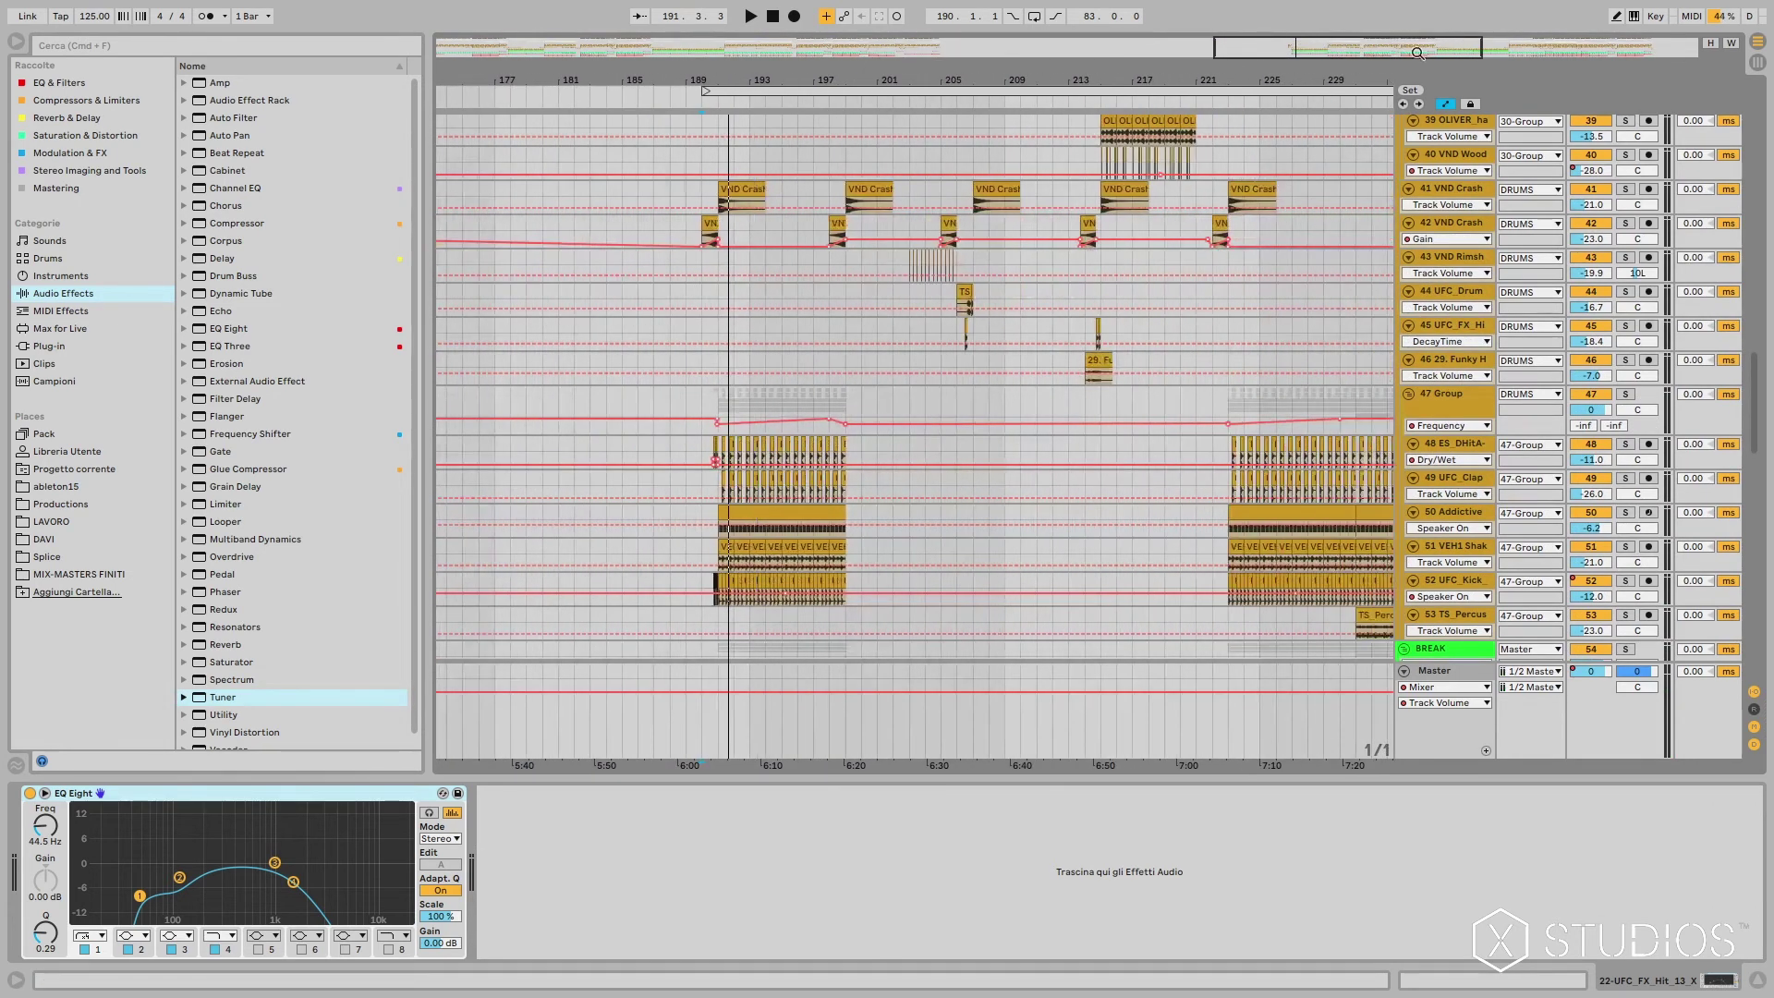
pyautogui.moveTo(1306, 53); pyautogui.dragTo(1645, 80)
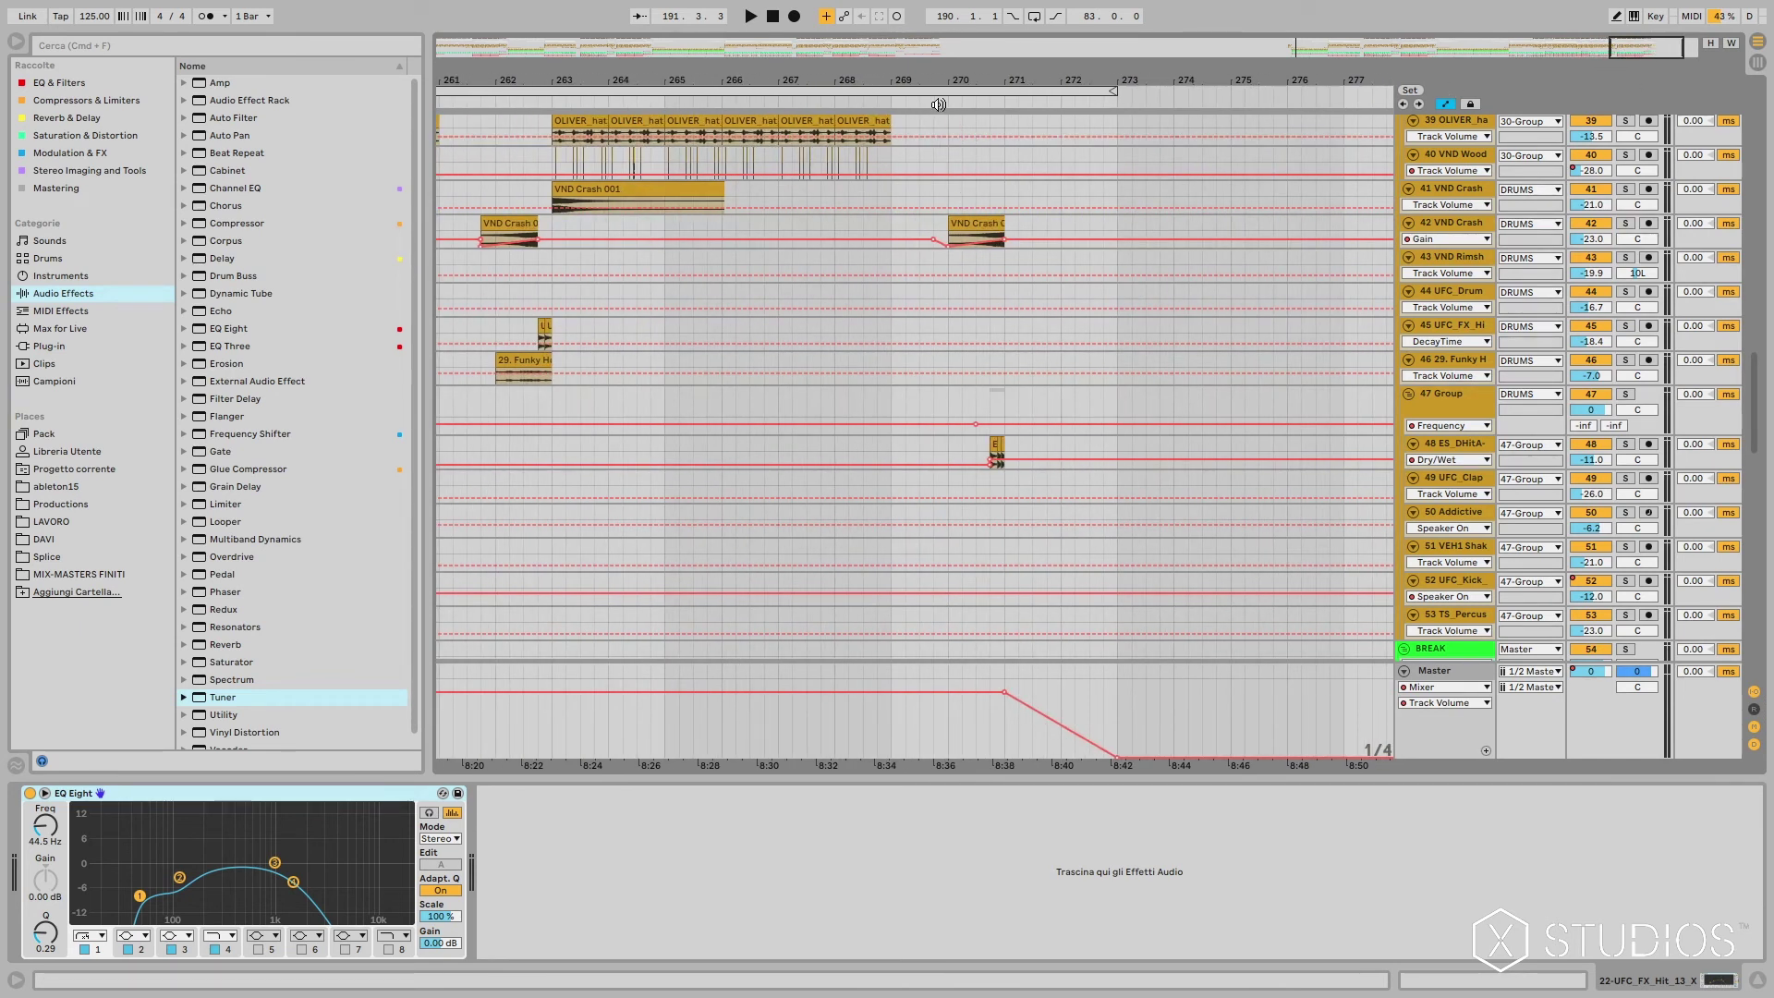
pyautogui.scroll(-10, 951, 380)
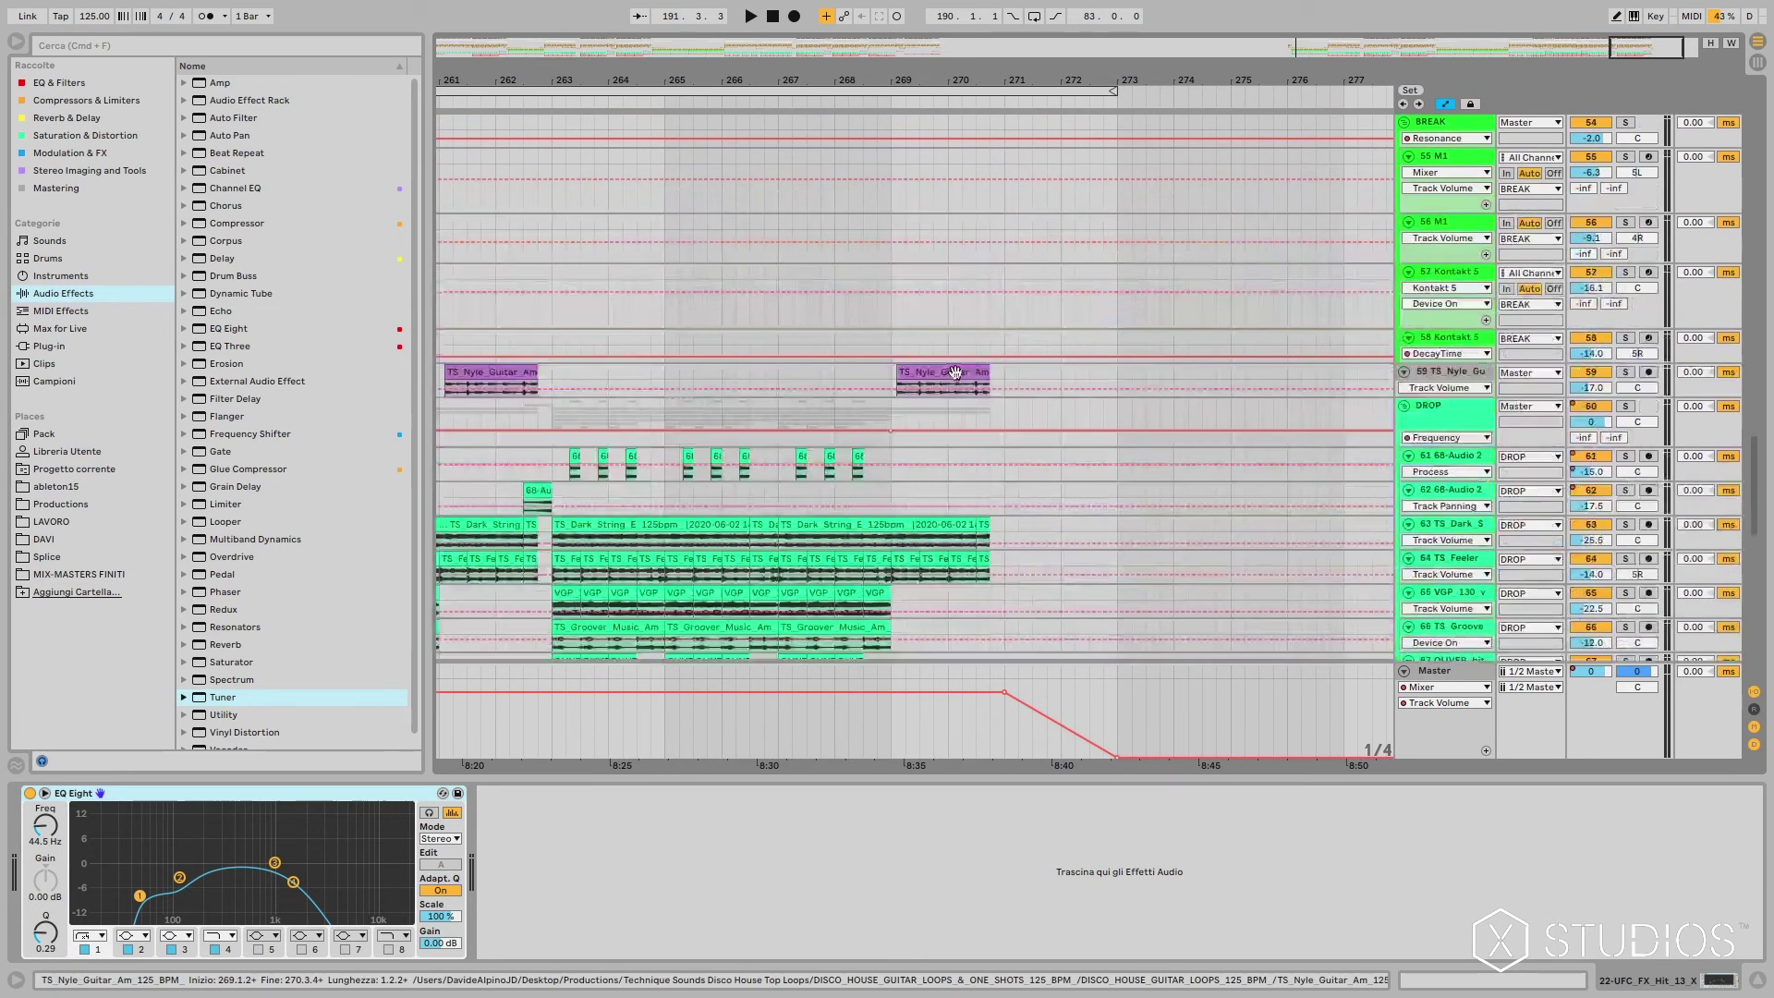
pyautogui.scroll(2, 1556, 523)
pyautogui.click(1627, 483)
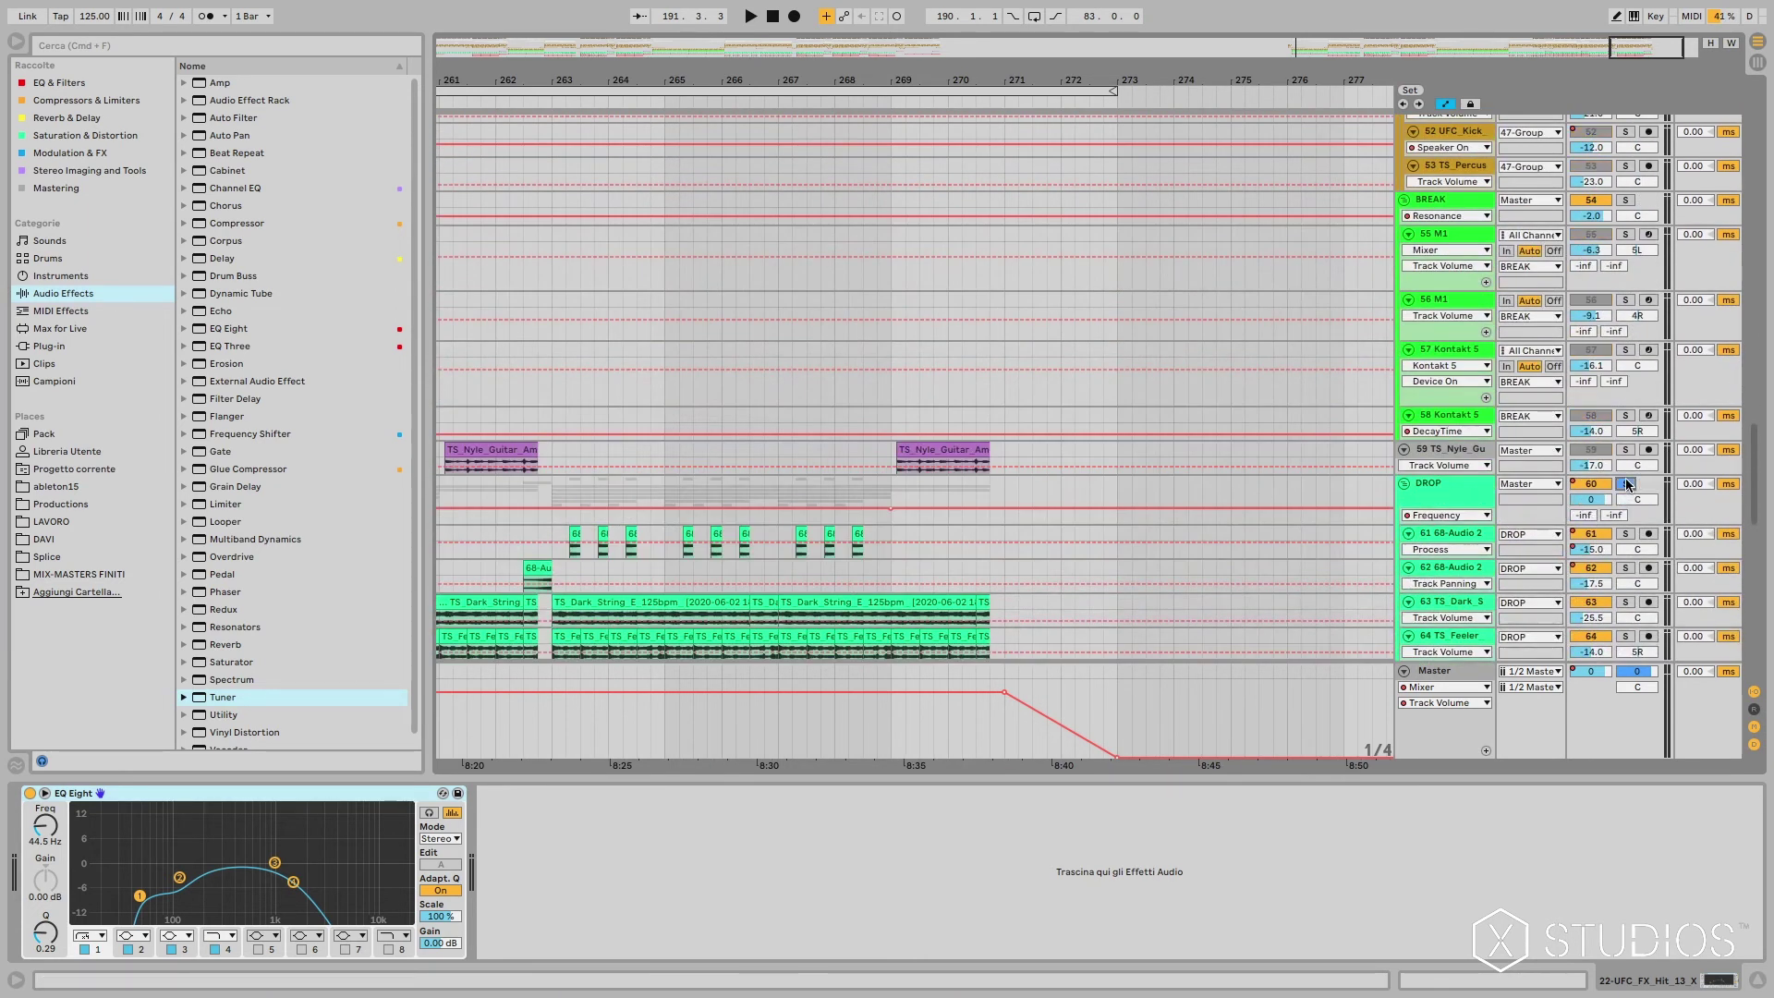
pyautogui.click(920, 568)
pyautogui.press('space')
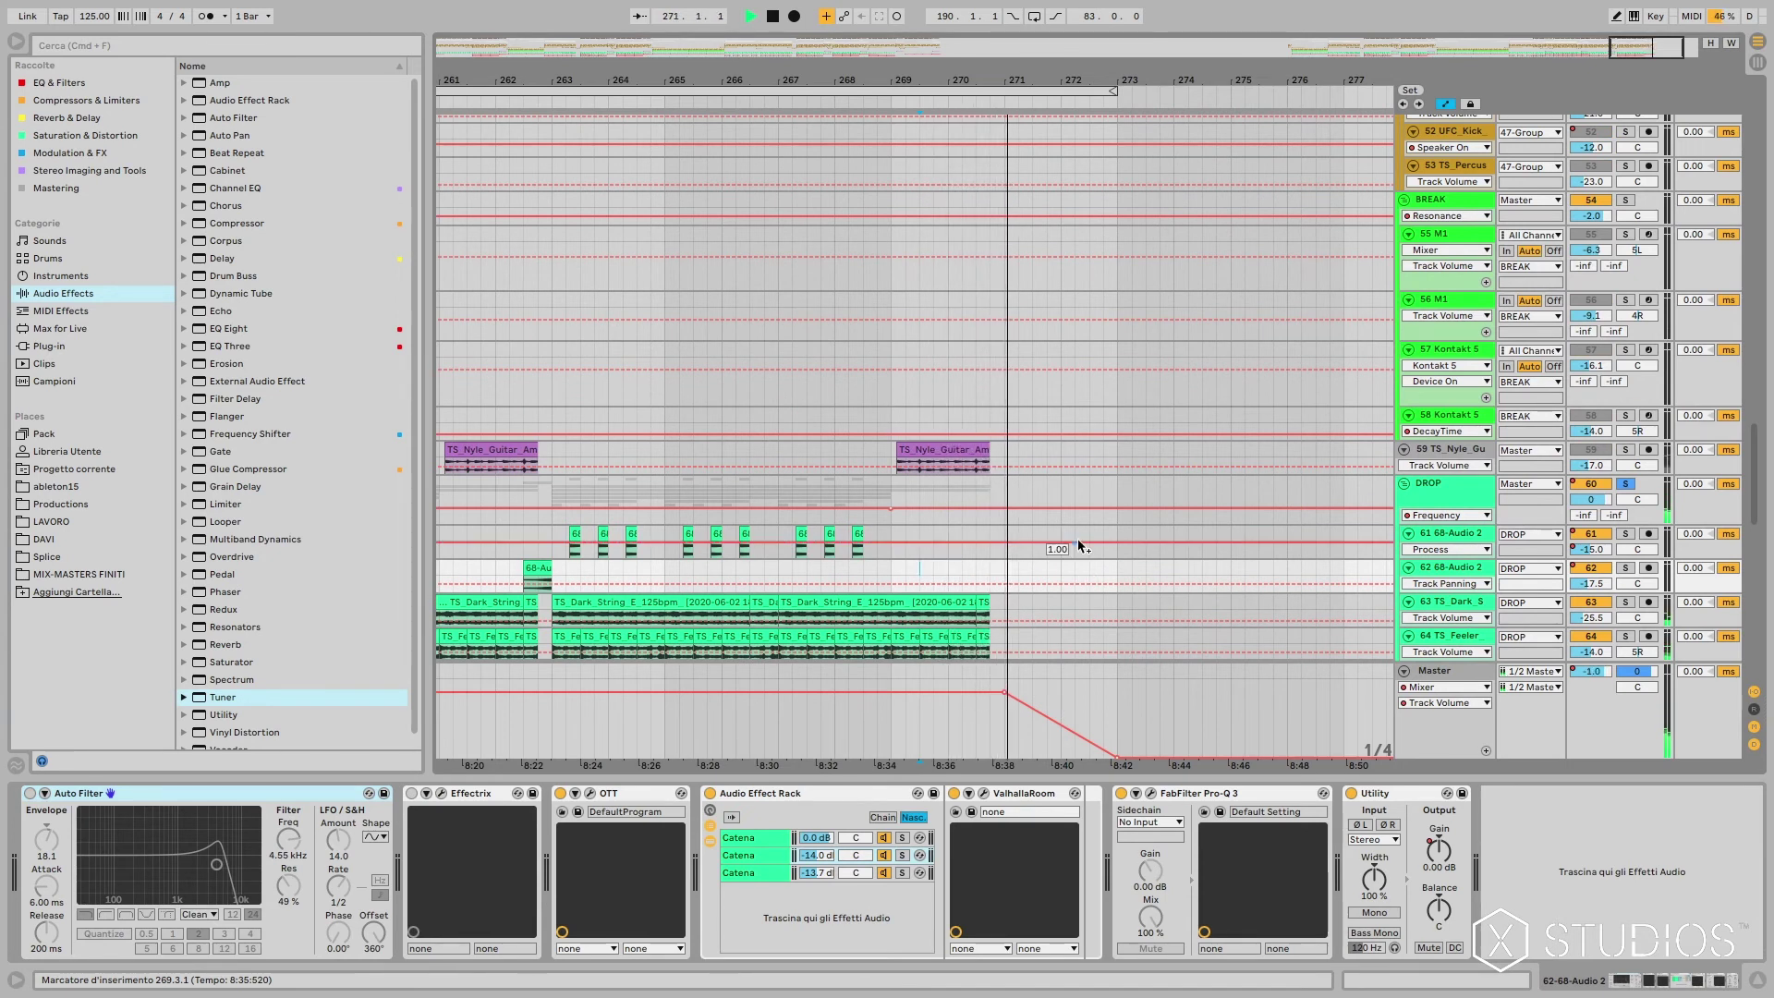
pyautogui.press('space')
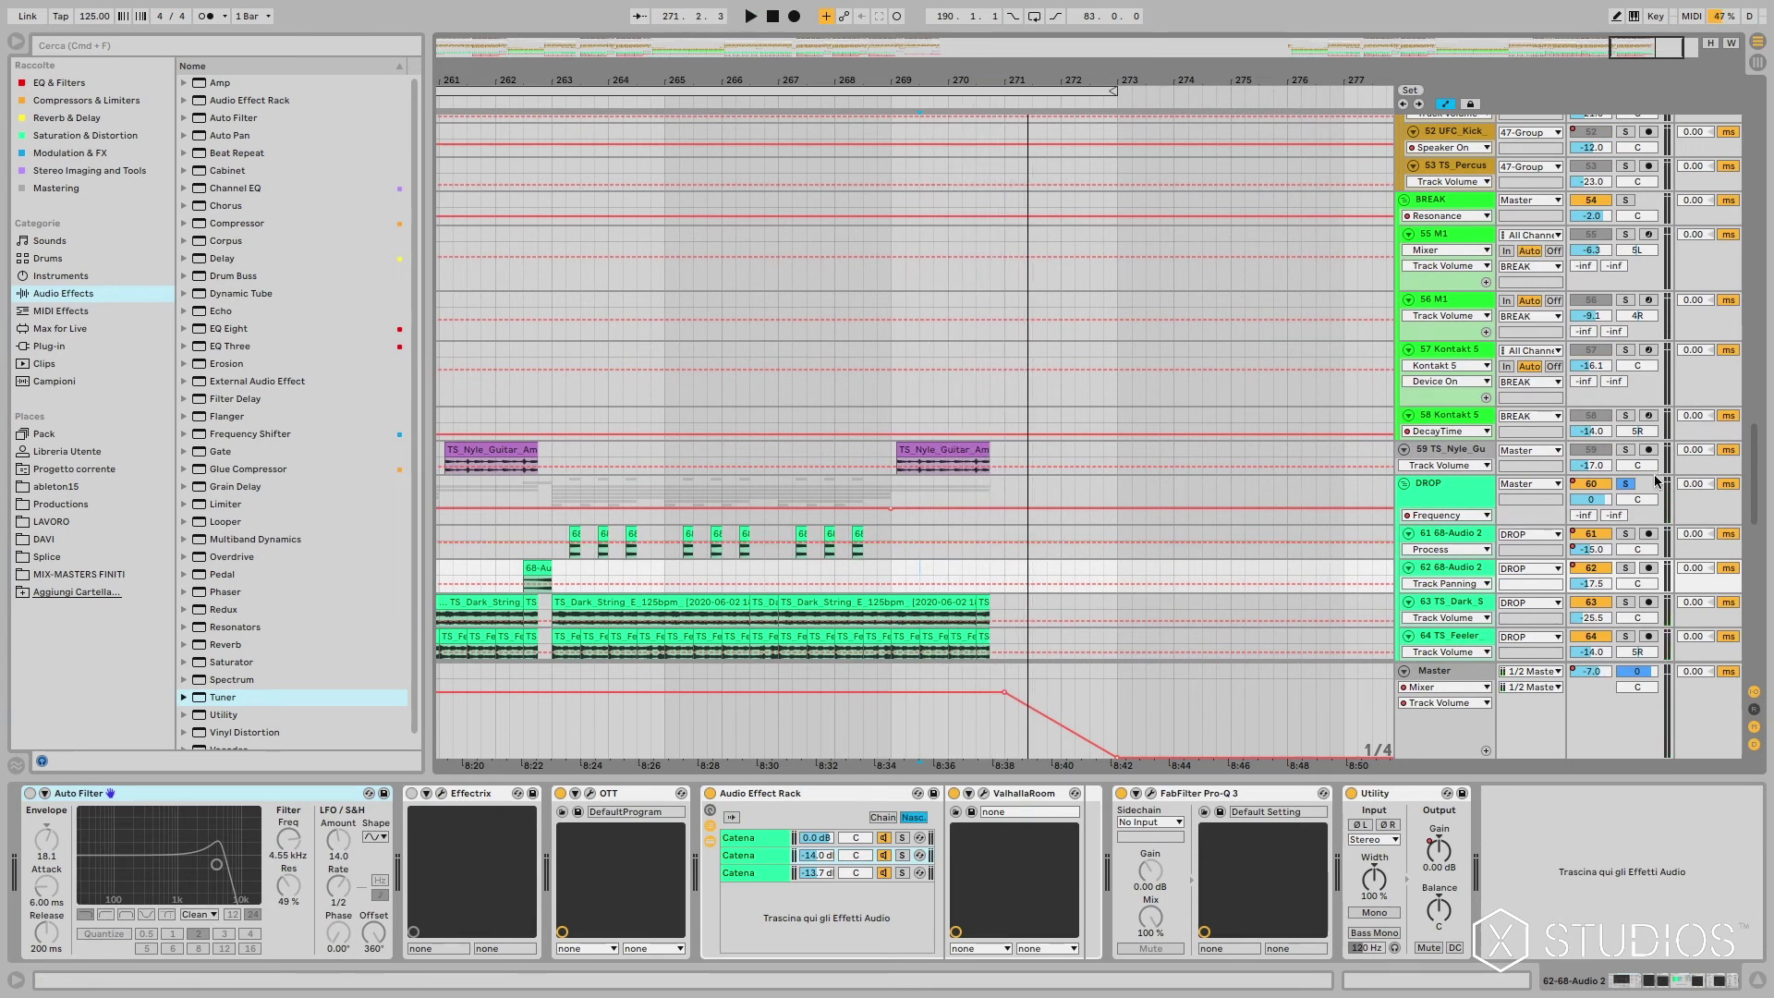
pyautogui.click(1626, 483)
# Step: Select the VND Crash clip at 270.1.1 on track 42, play it past bar 271, and stop
pyautogui.scroll(-10, 952, 508)
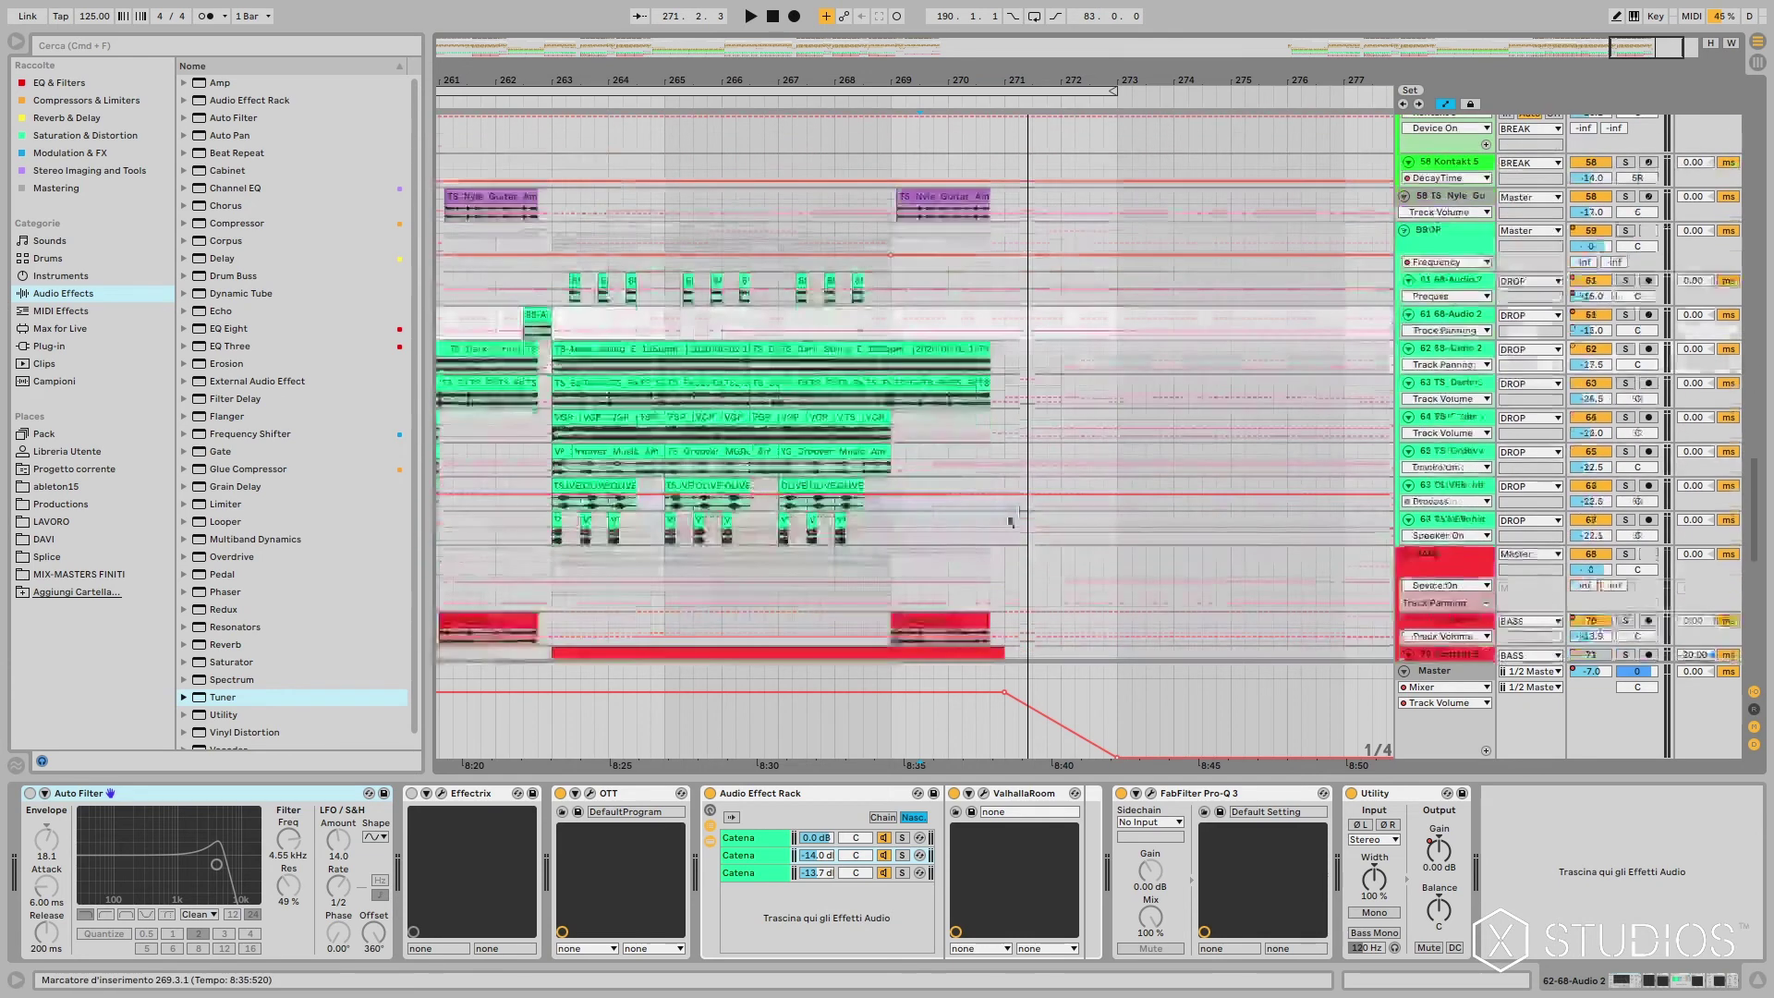
pyautogui.scroll(15, 1012, 507)
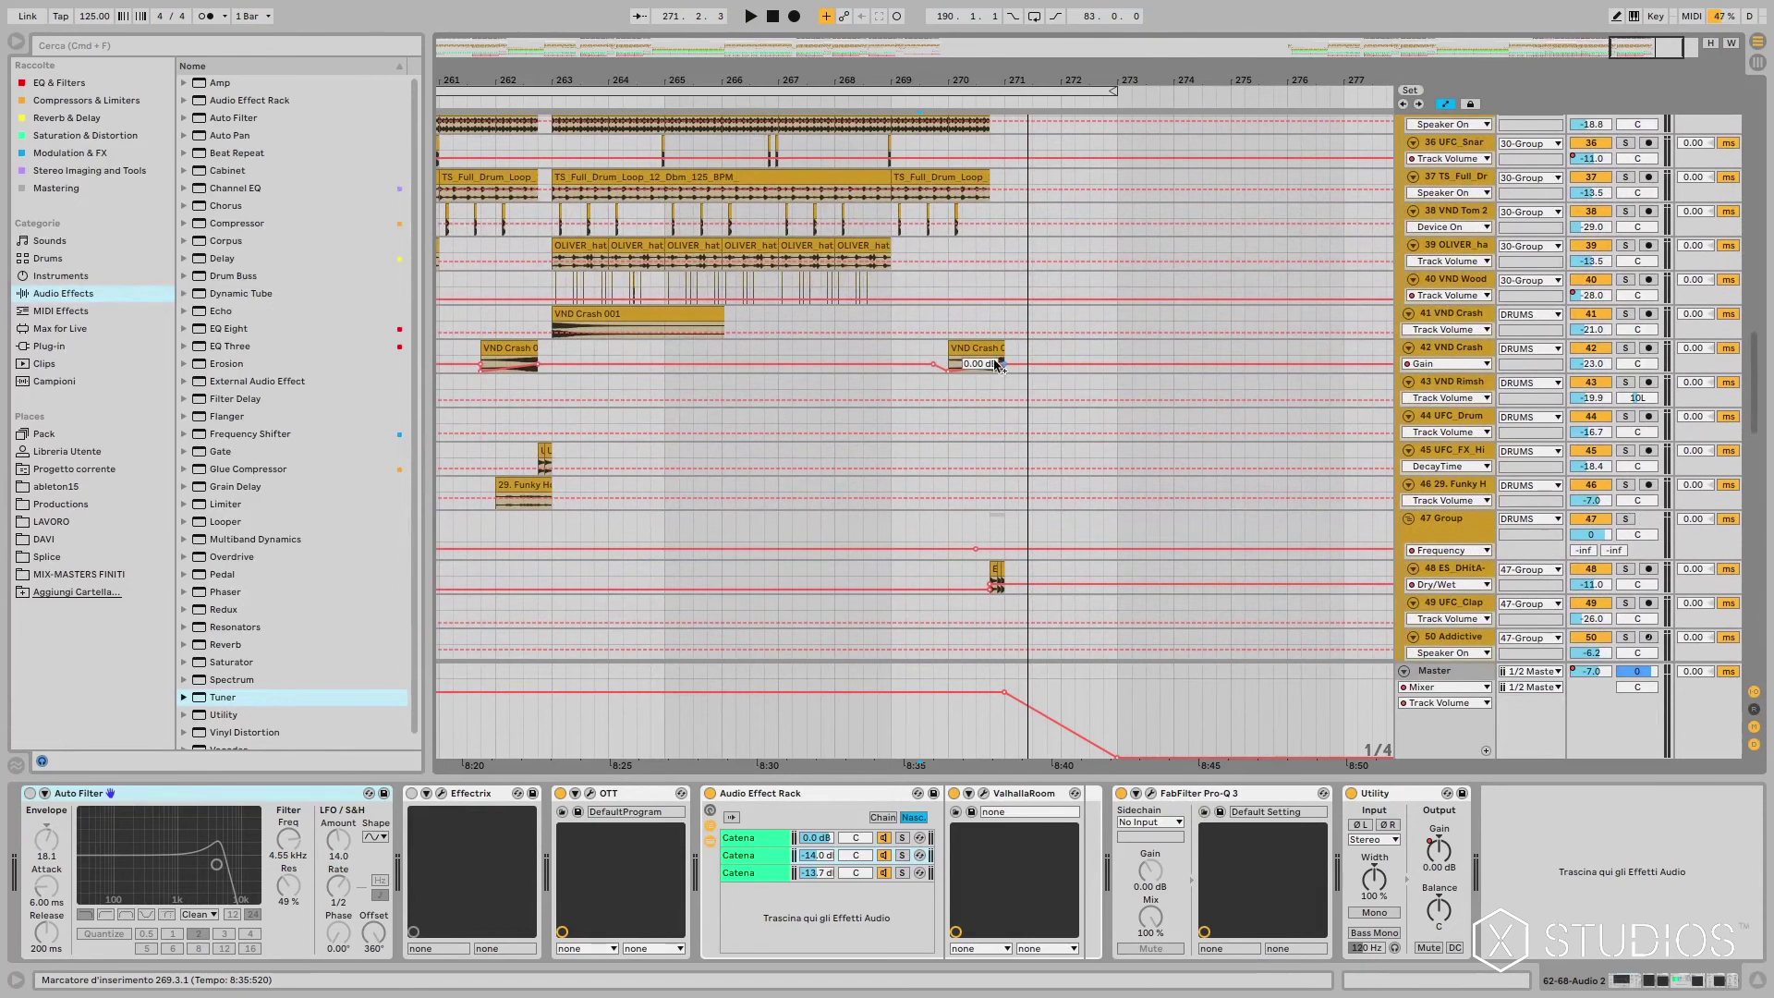
pyautogui.click(1001, 365)
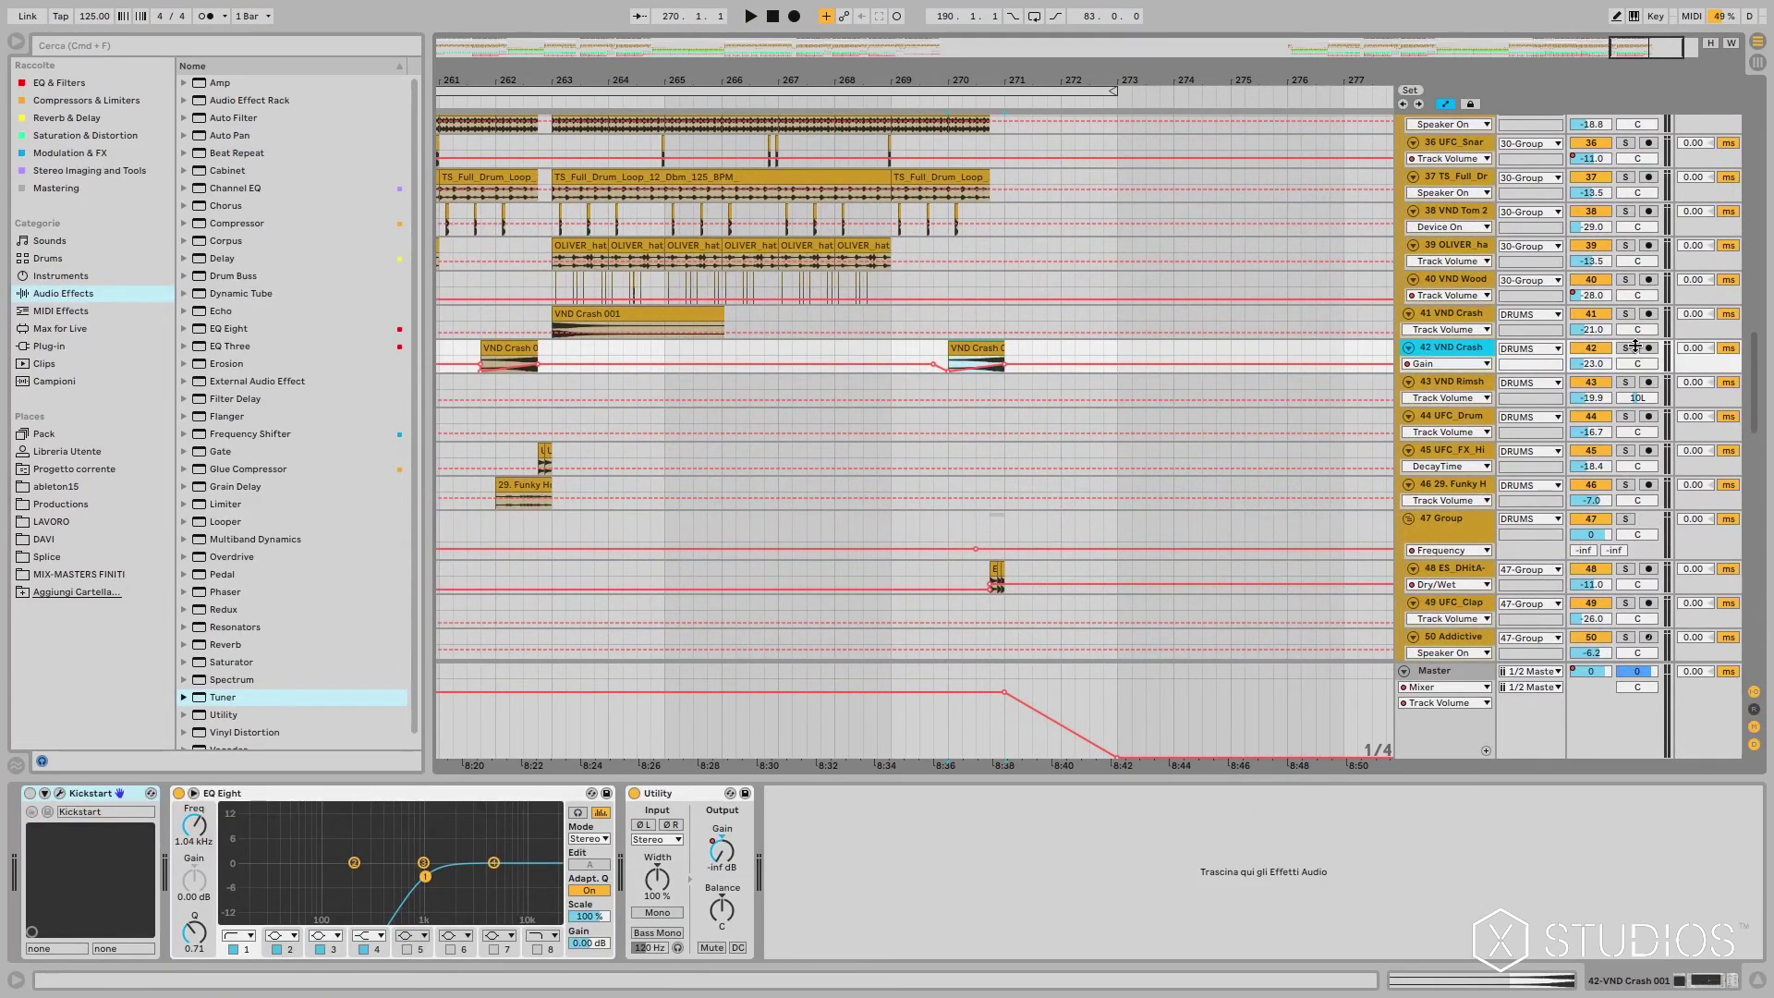
pyautogui.press('space')
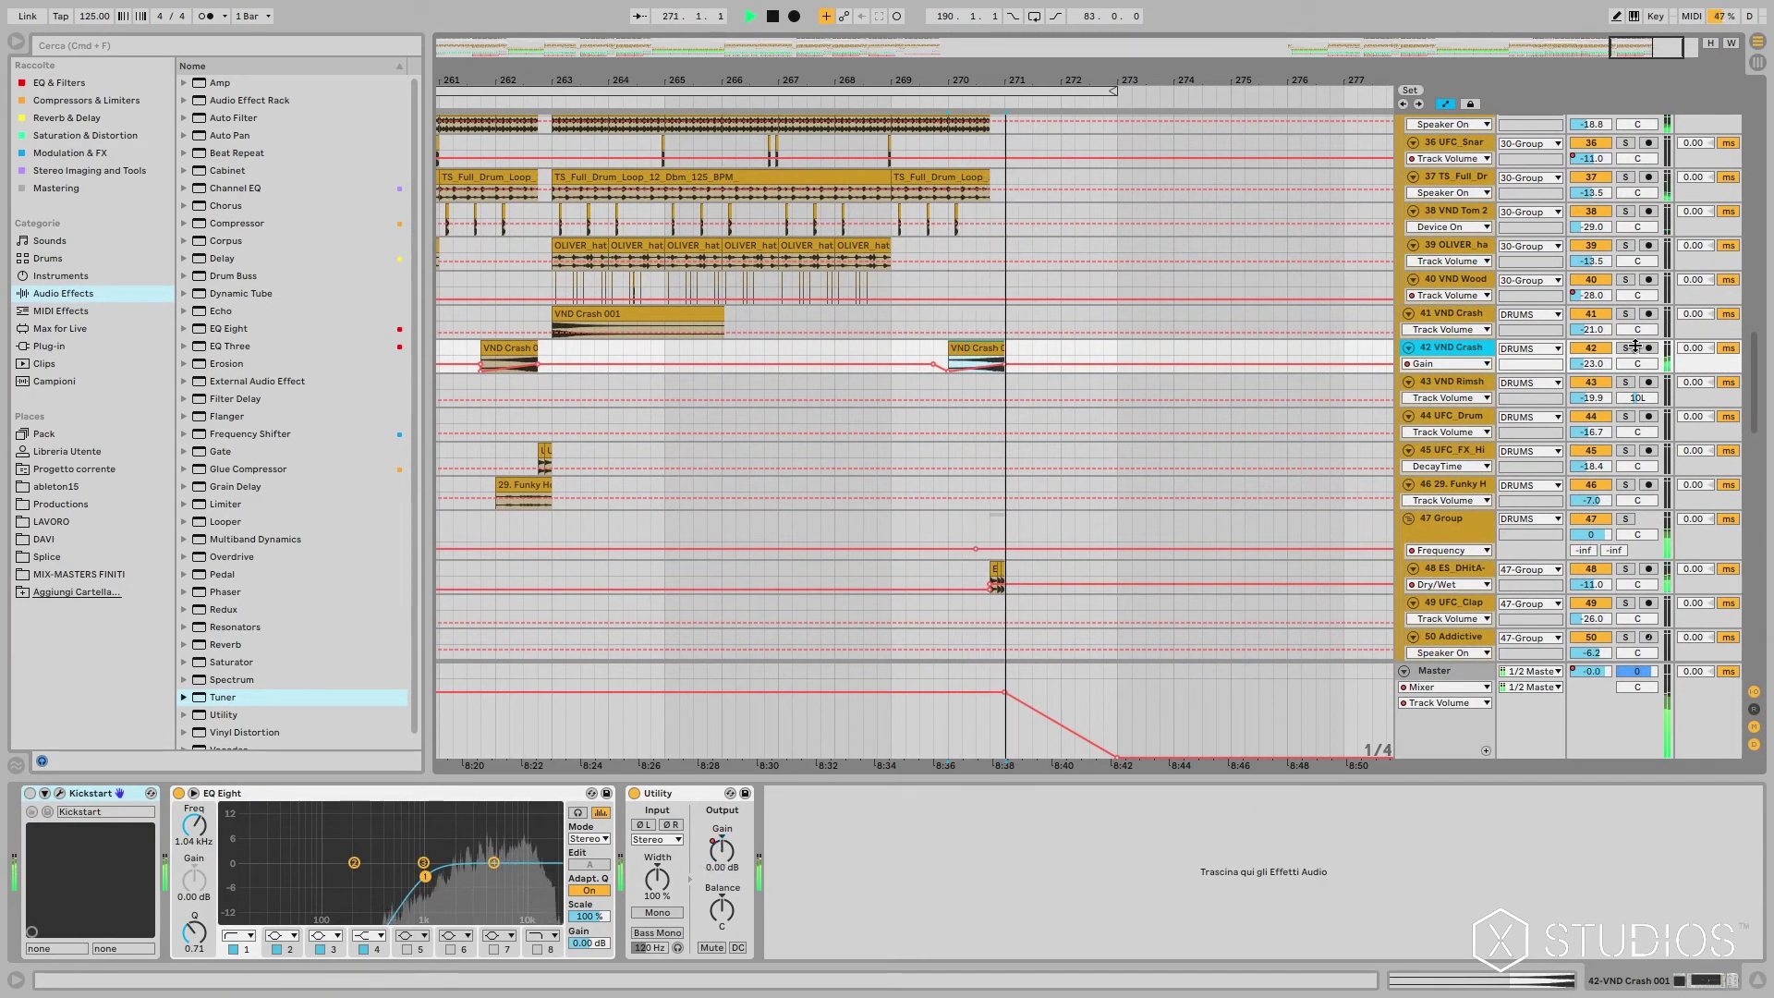
pyautogui.press('space')
# Step: Select the 60-Audio clip at 270.1.1 in the VOCALS group and solo its track 81
pyautogui.scroll(4, 996, 366)
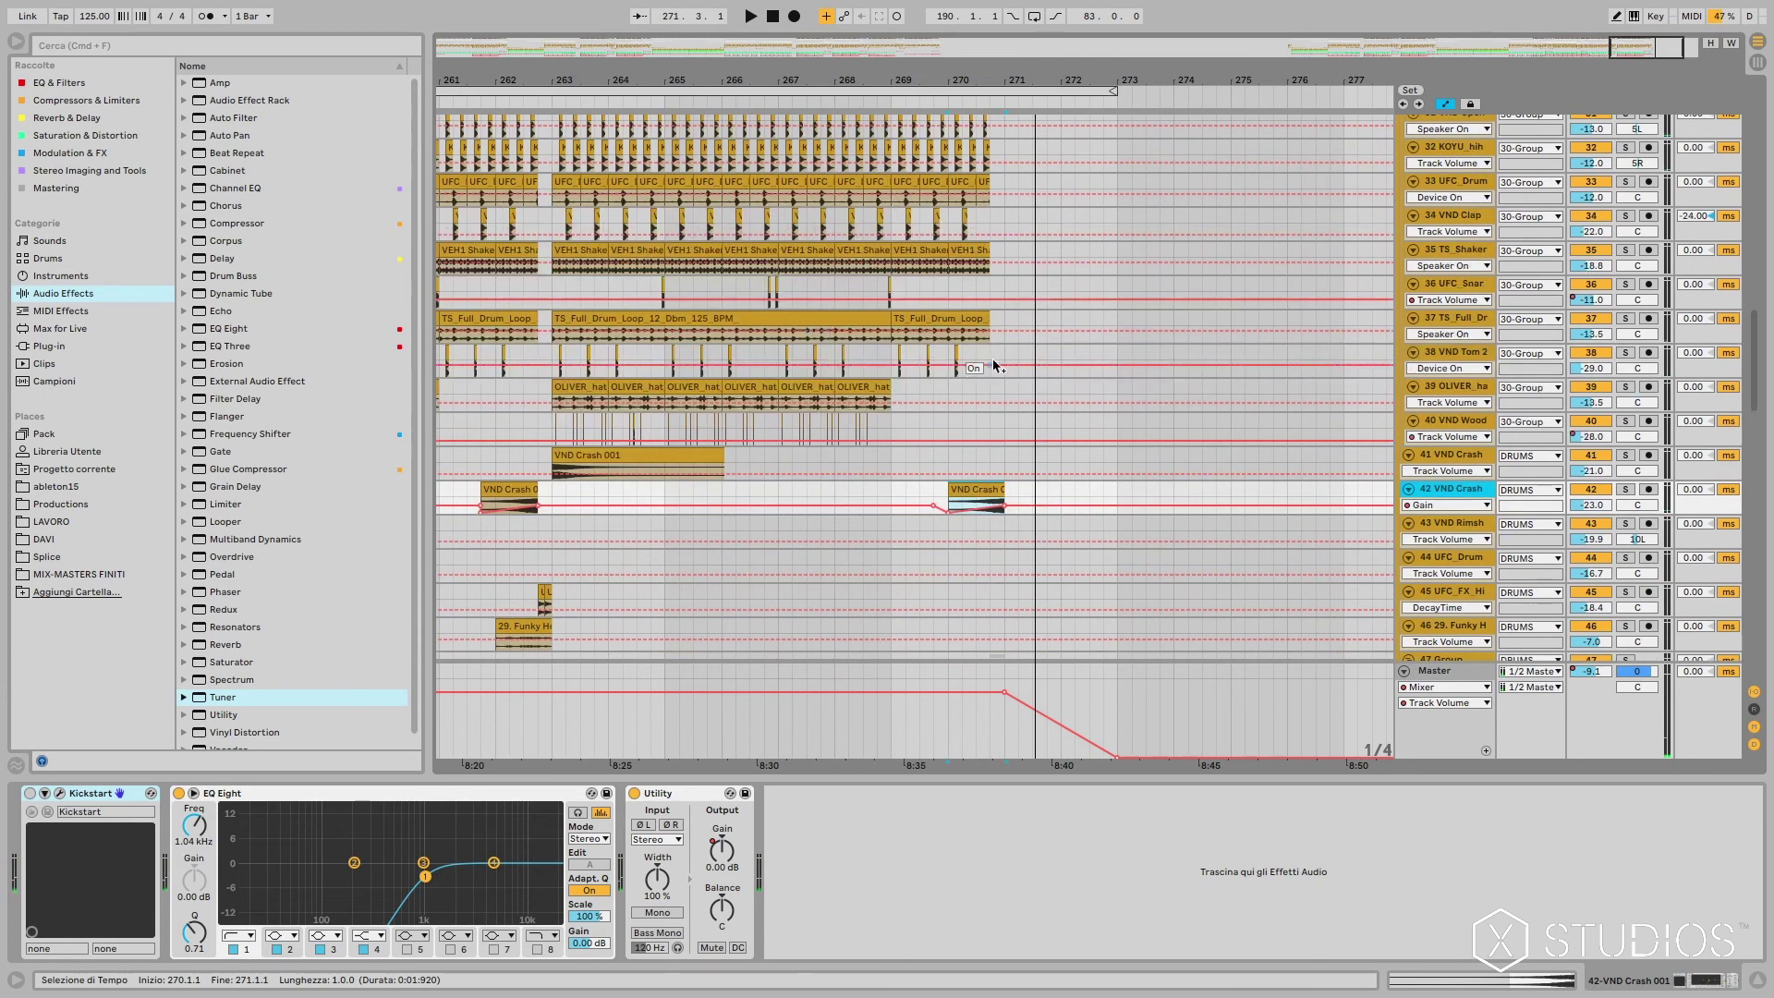
pyautogui.scroll(10, 997, 366)
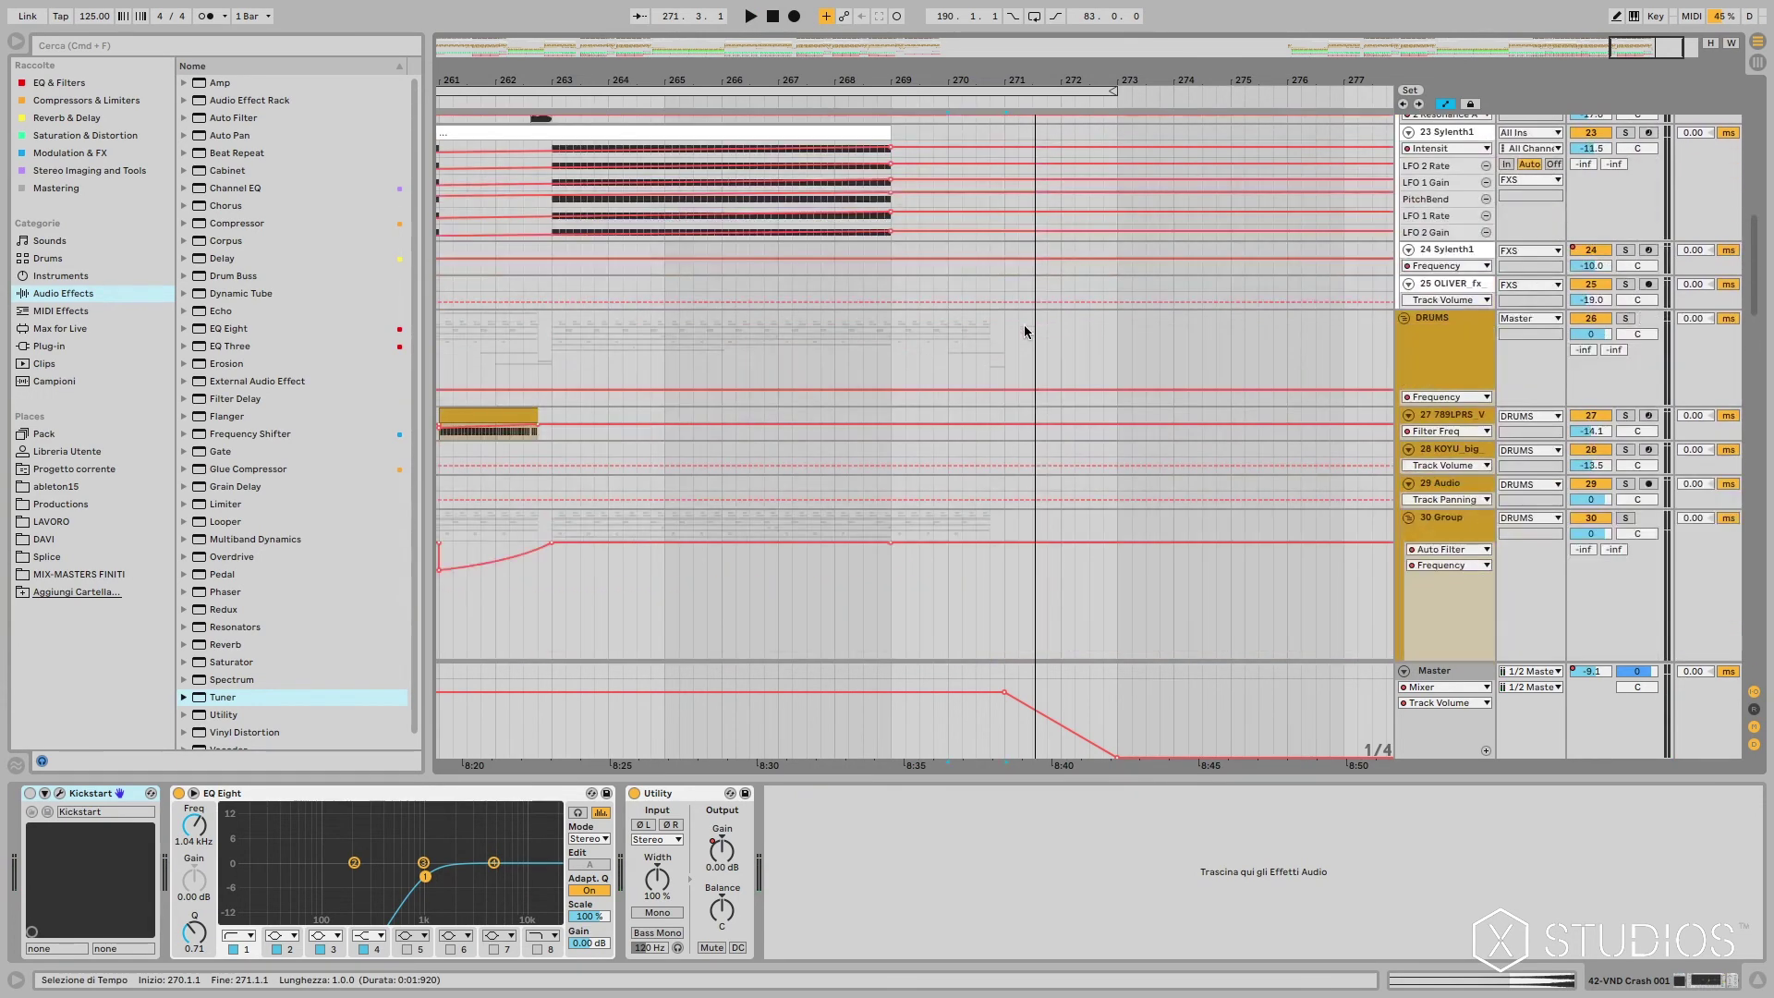
pyautogui.scroll(10, 1037, 314)
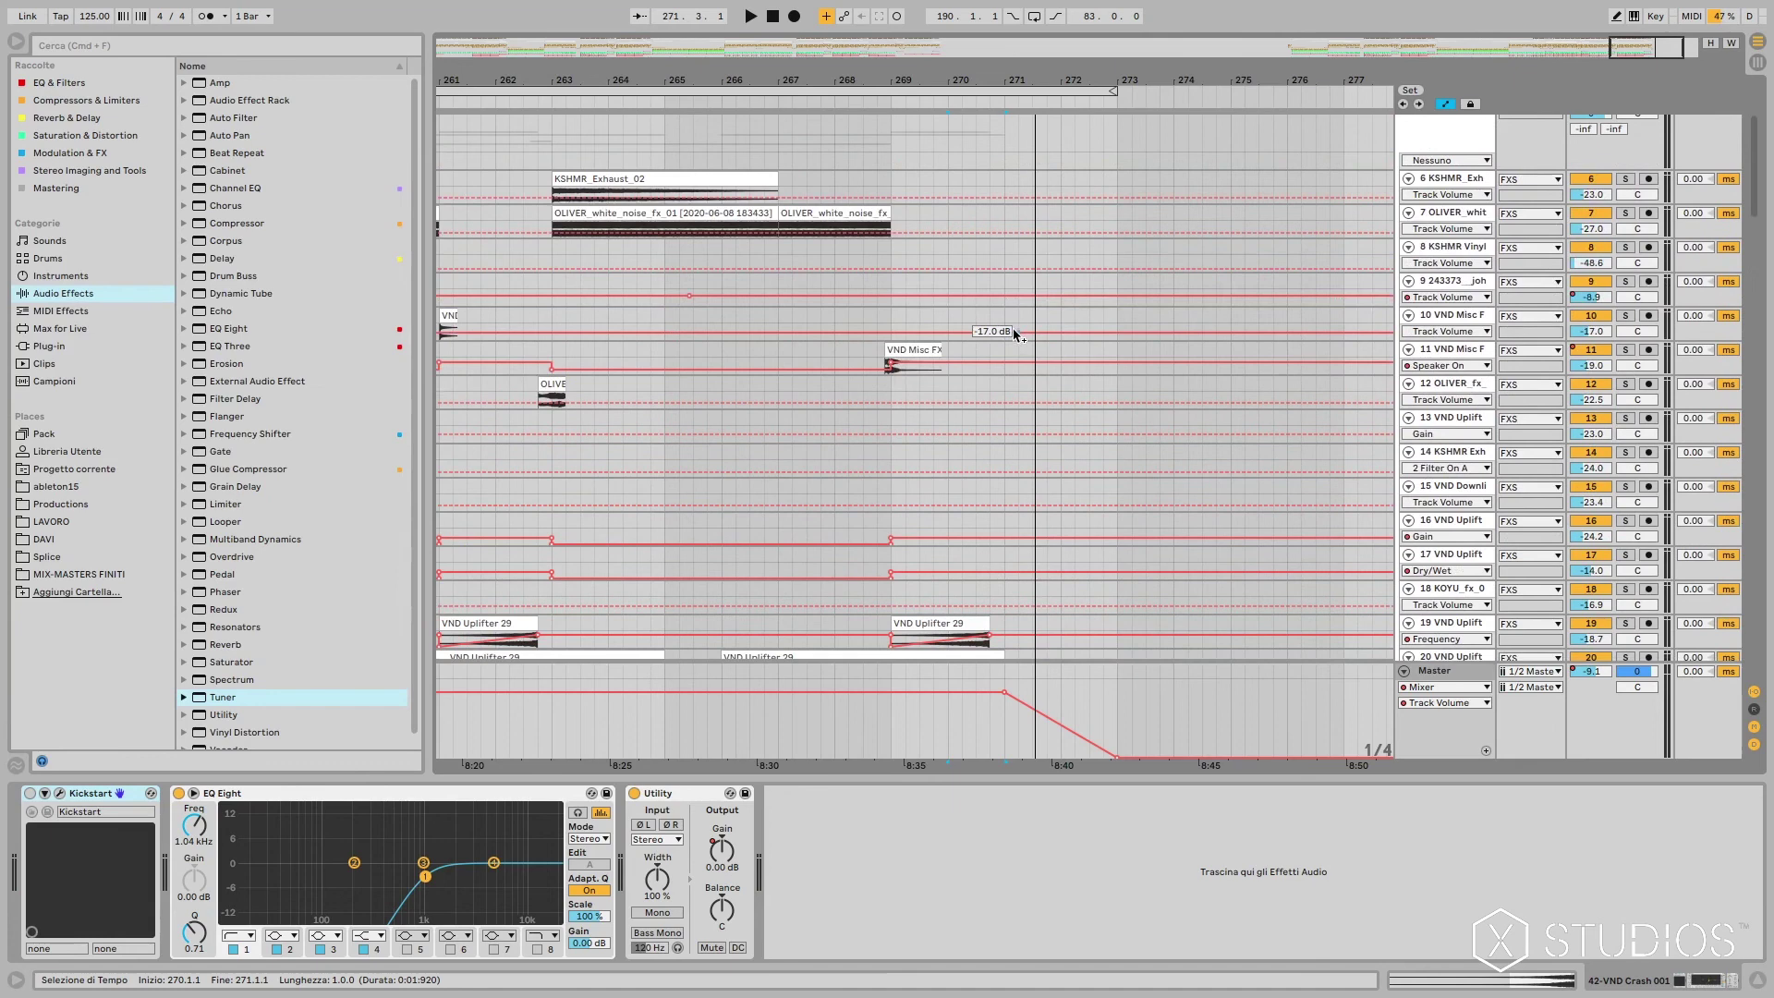
pyautogui.moveTo(1746, 180); pyautogui.dragTo(1571, 675)
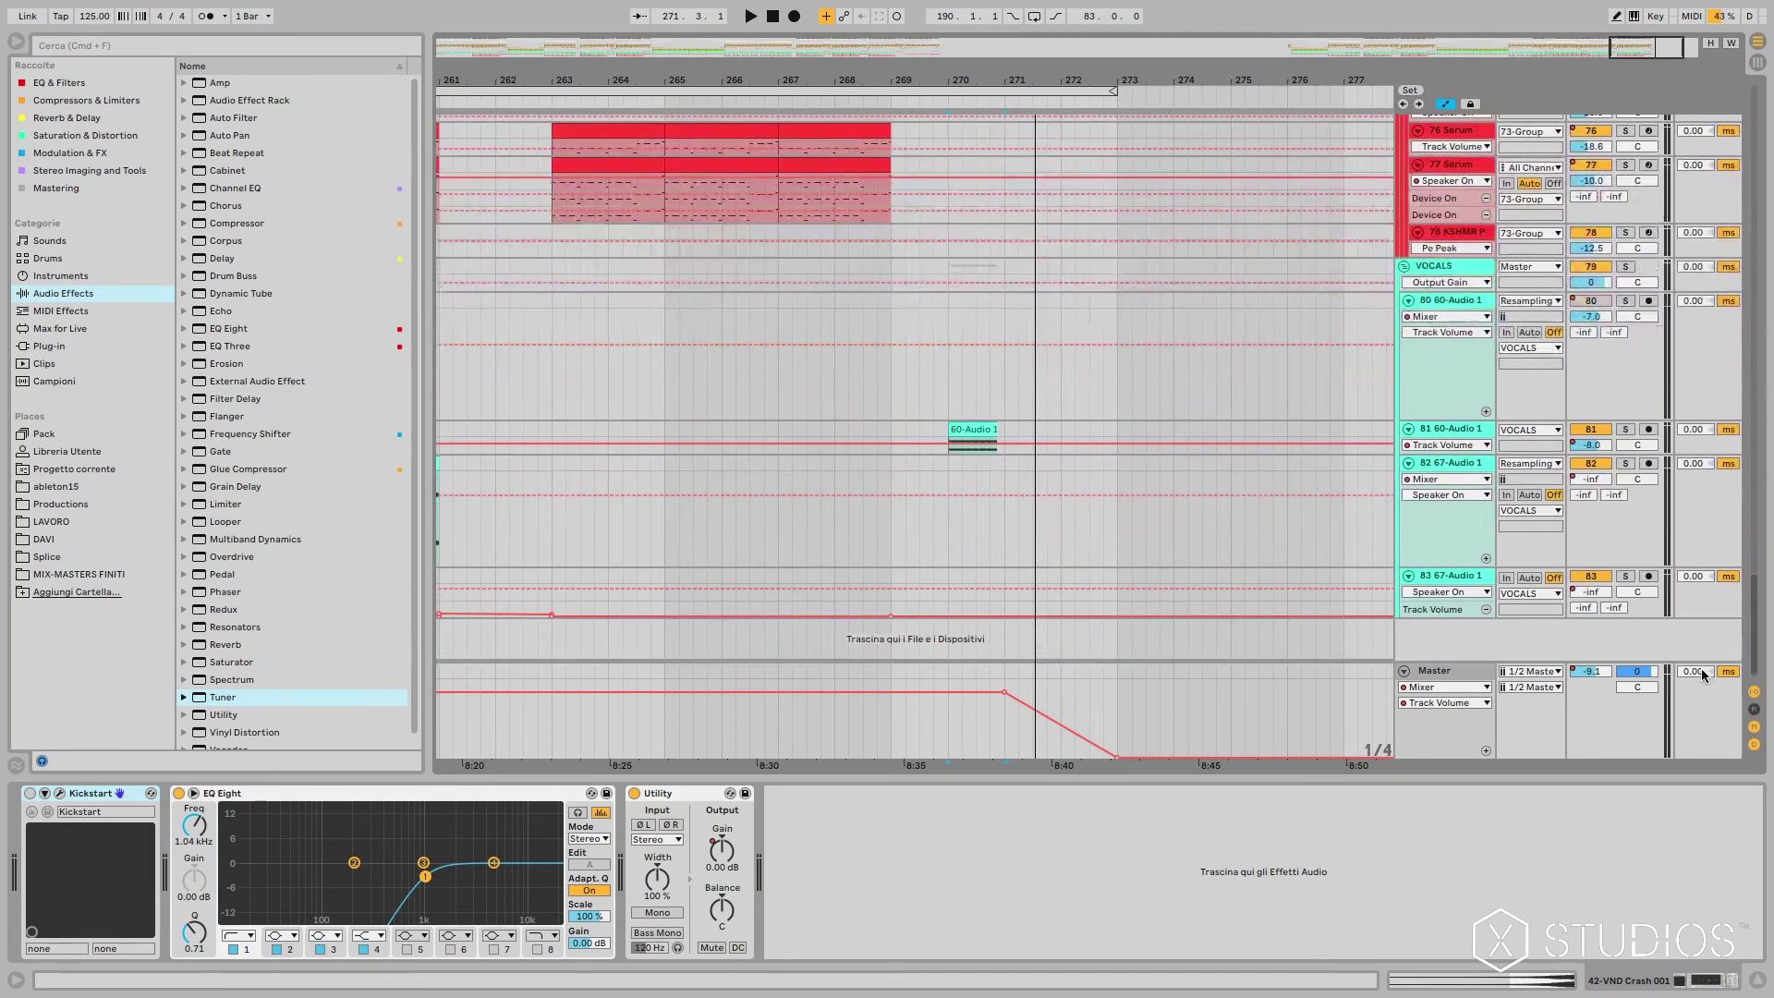
pyautogui.click(970, 432)
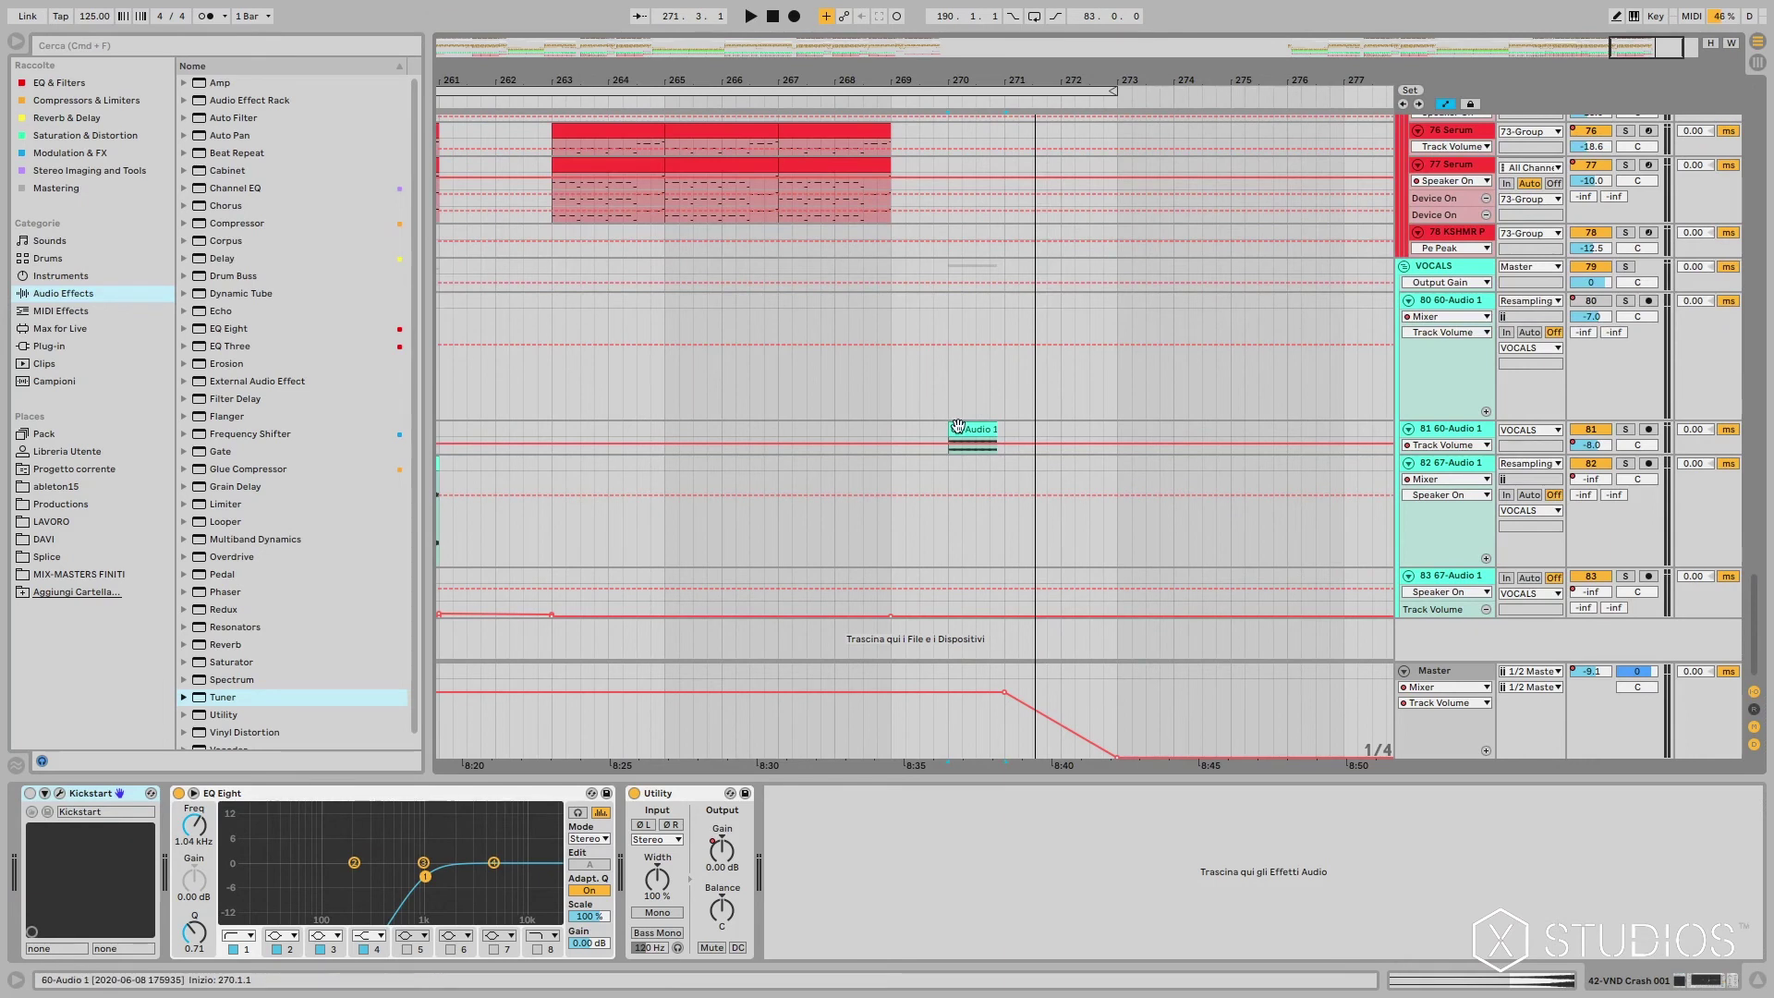
pyautogui.click(1624, 431)
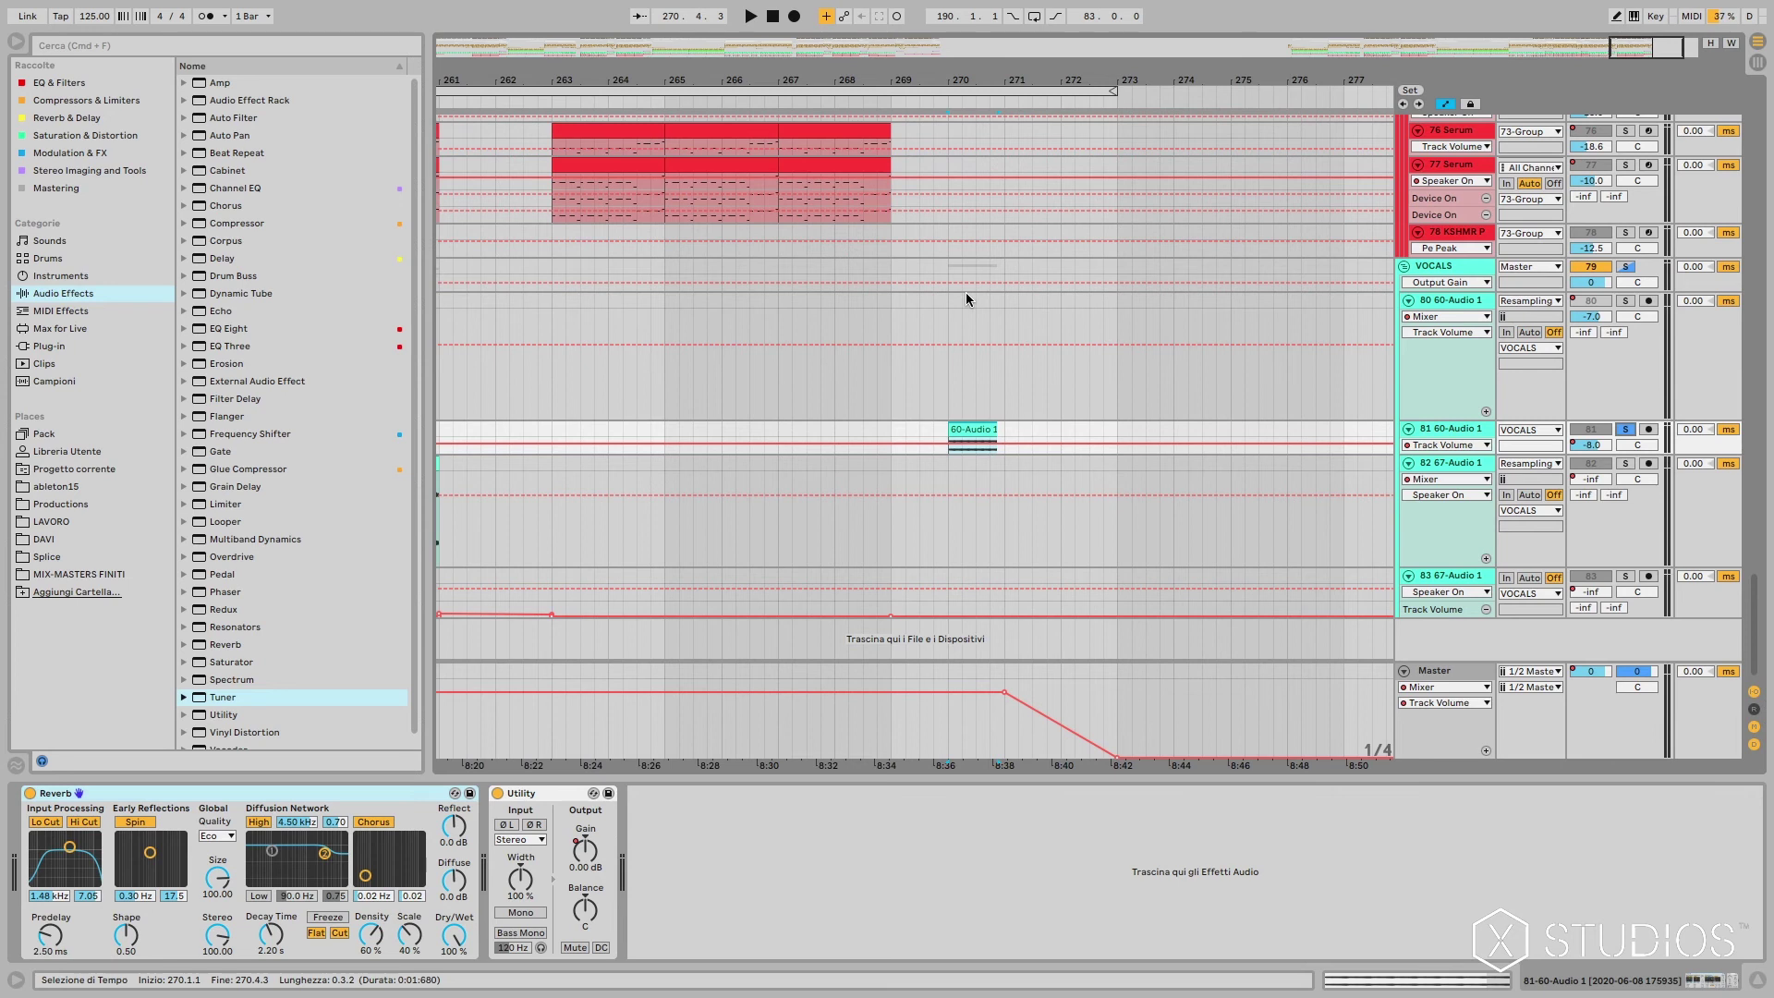
# Step: Set the insert marker at 269.4.1 on track 80, clear track 81's solo, and play the ending with all tracks
pyautogui.click(933, 386)
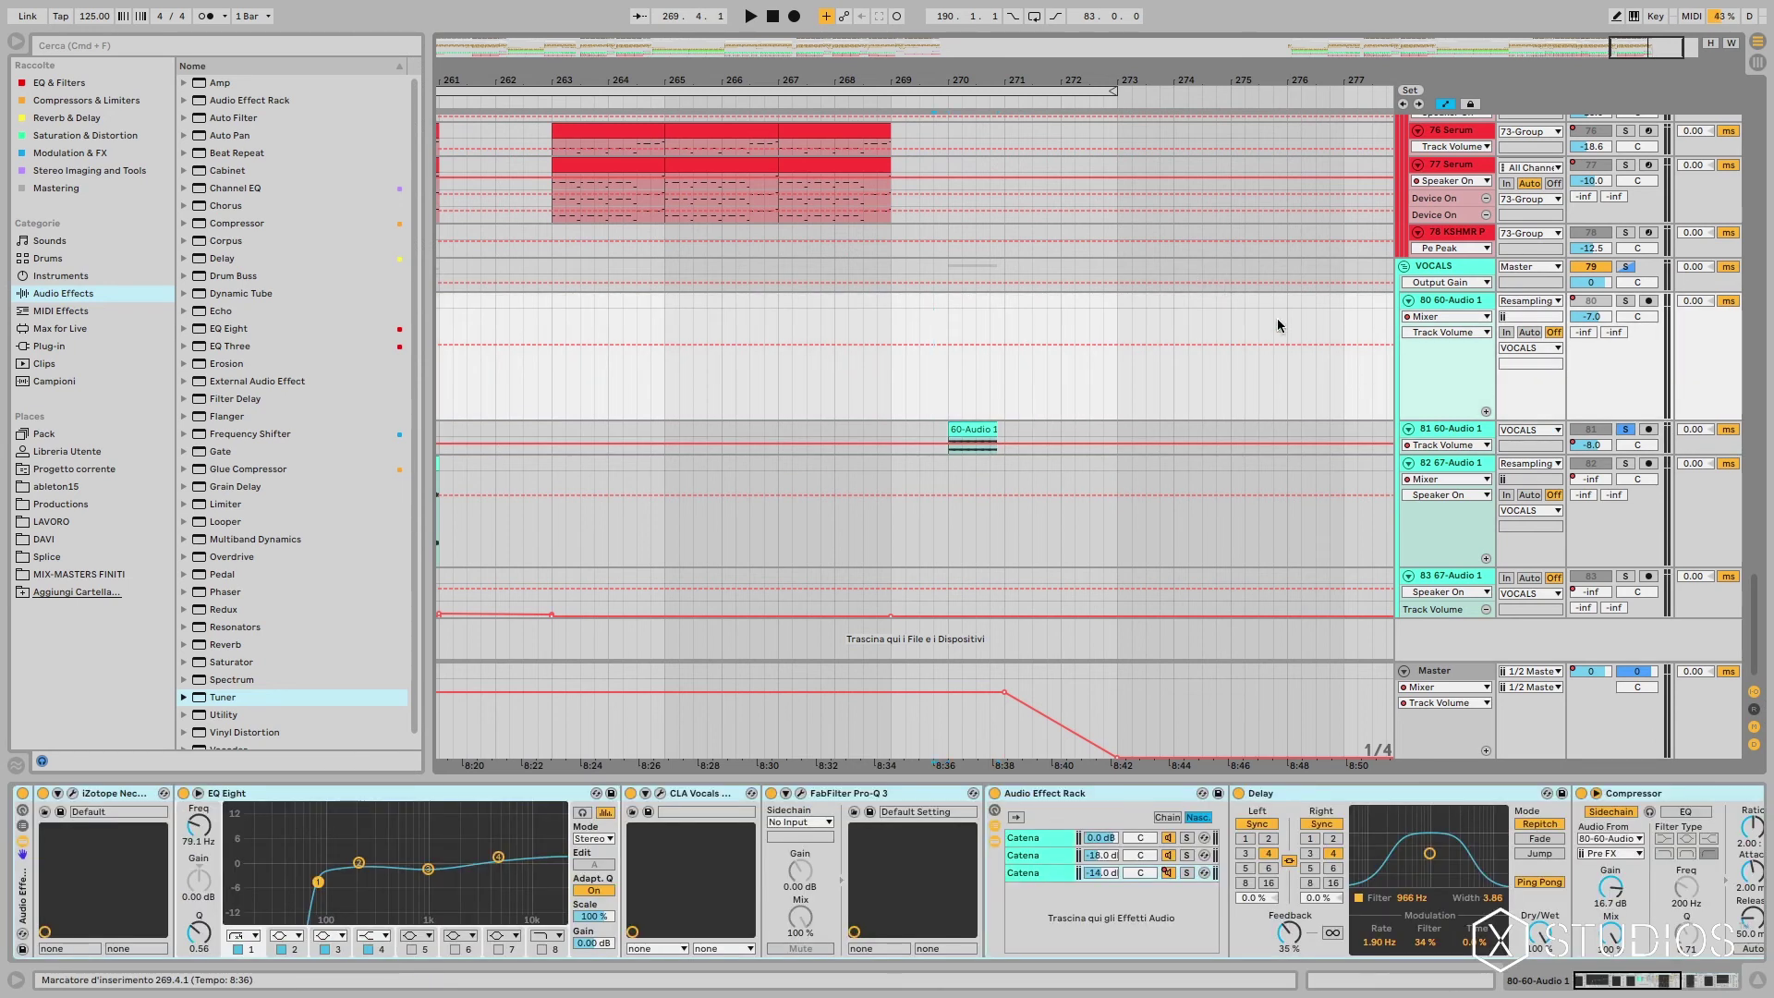
pyautogui.click(1628, 431)
pyautogui.press('space')
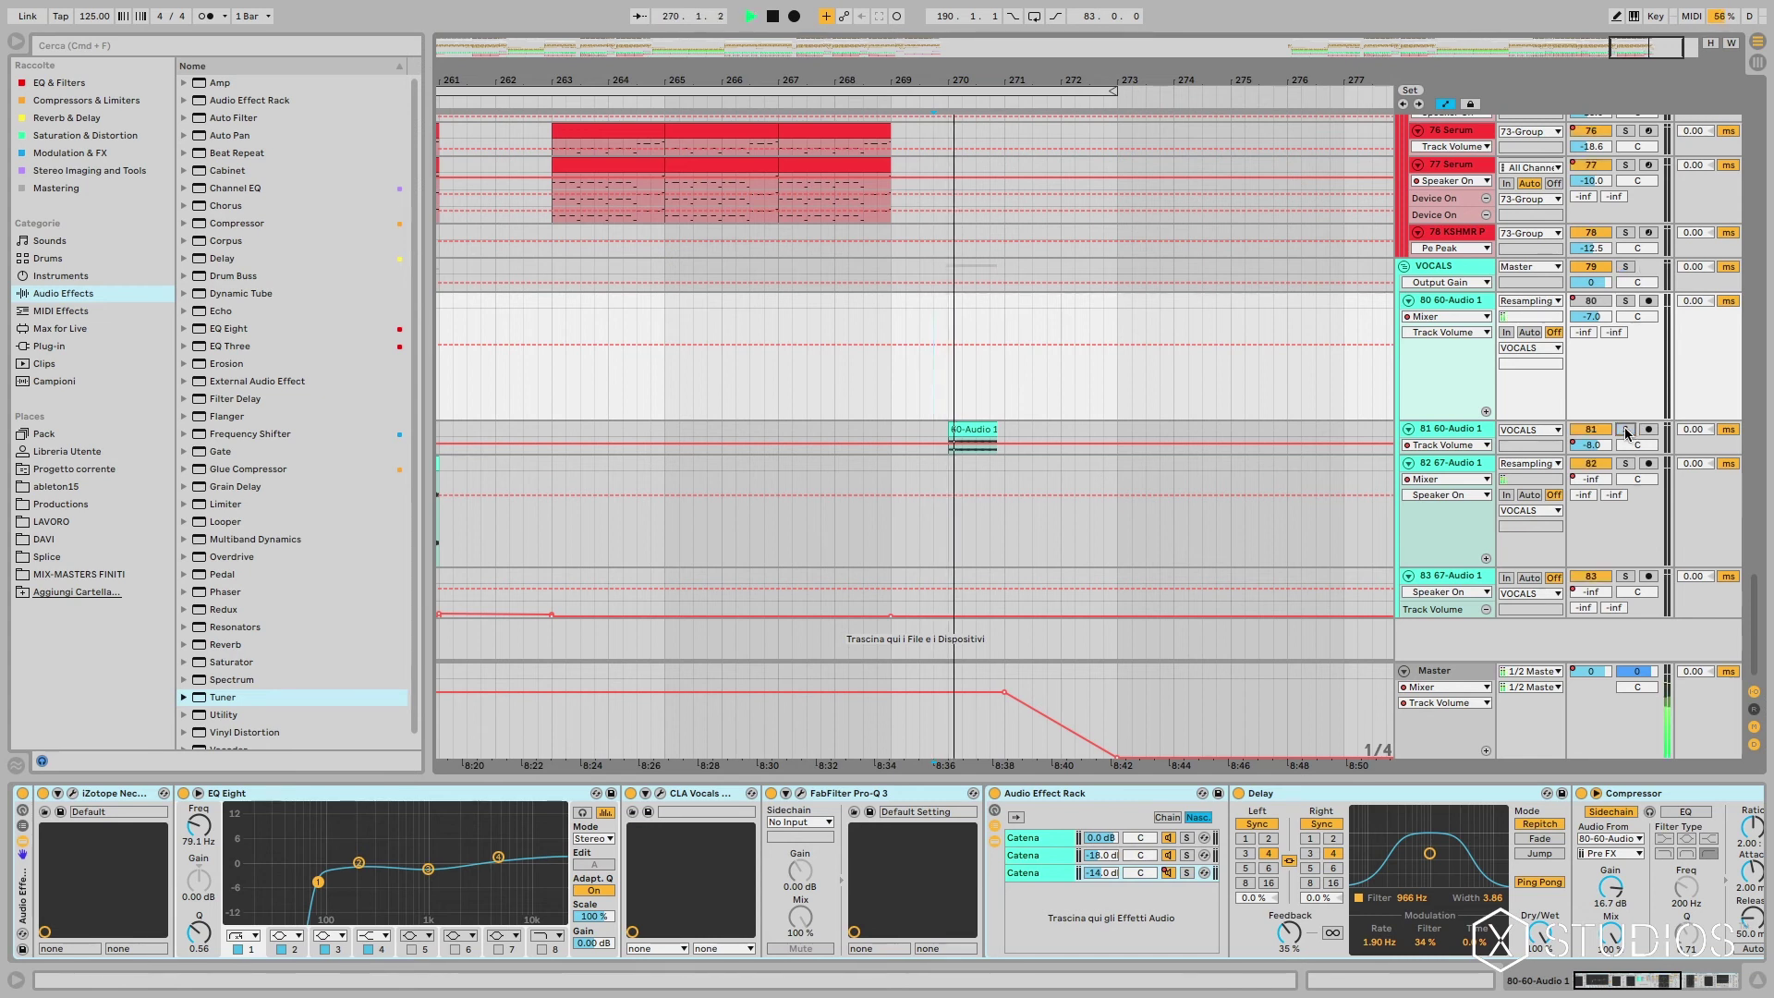